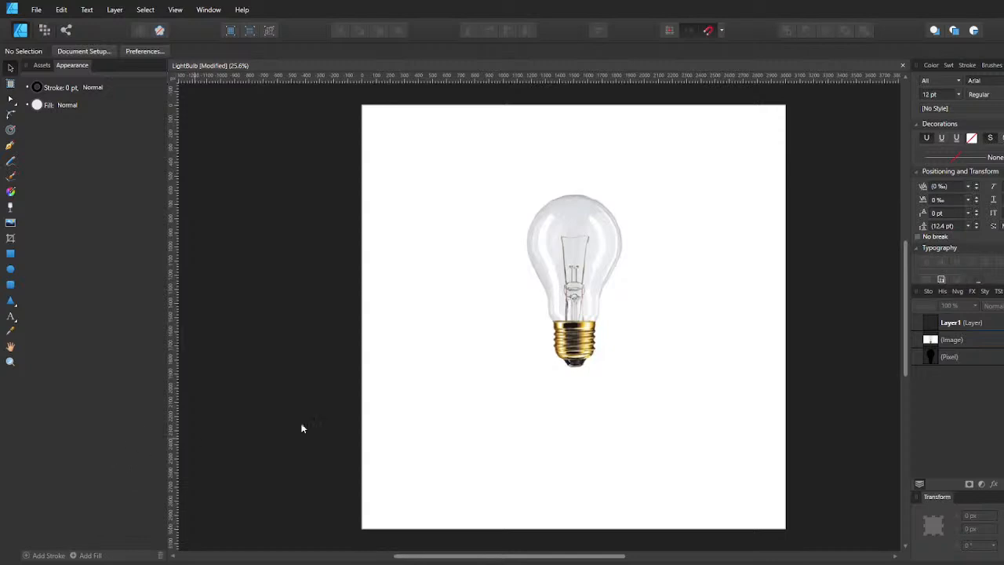
Move the light bulb image lower on the page and rename Layer1 as Stroke.
click(956, 323)
drag(591, 287, 594, 324)
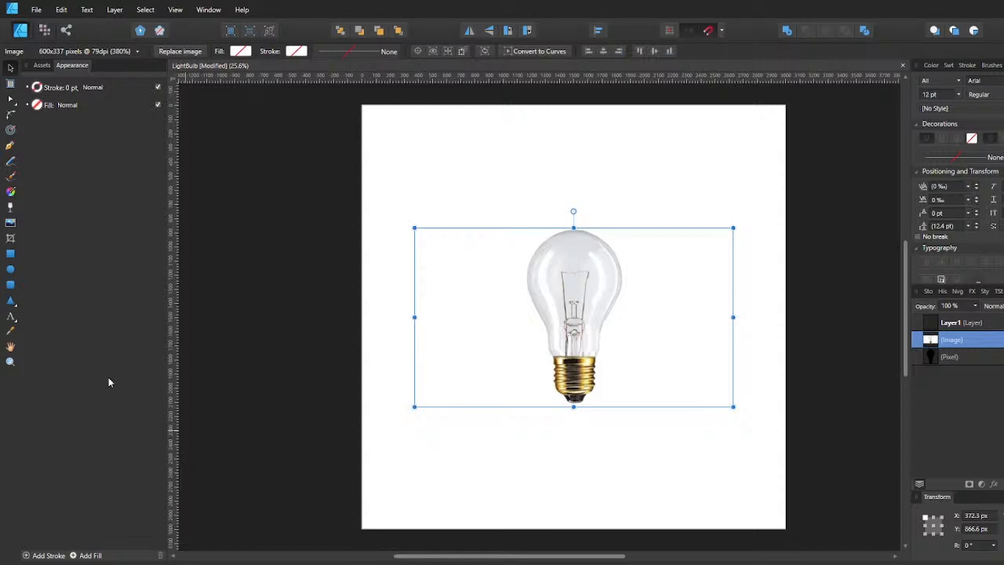
click(976, 328)
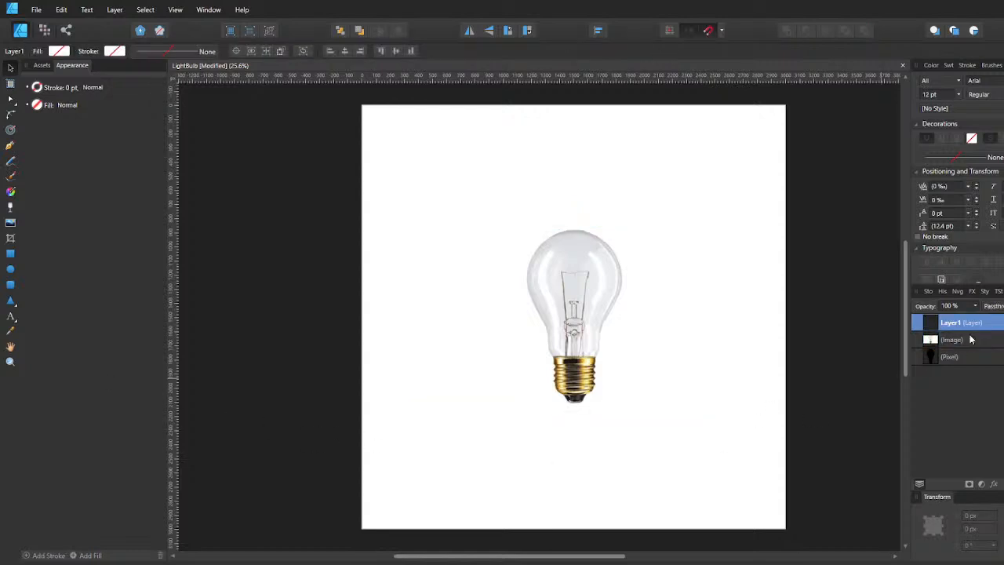
double_click(952, 323)
text(Stroke)
key(Return)
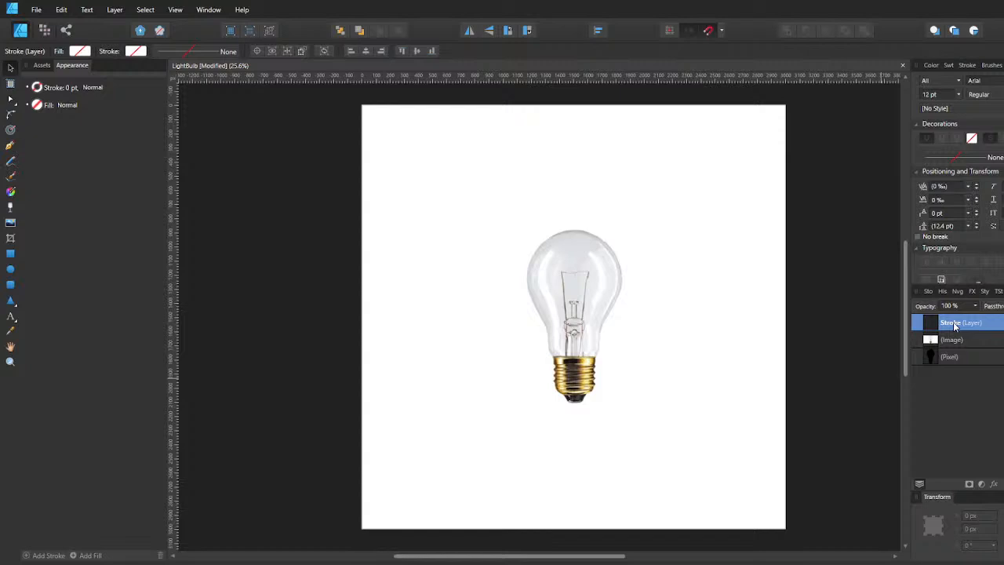
Draw a circle centred over the bulb's glass on the Stroke layer and remove its fill.
click(12, 270)
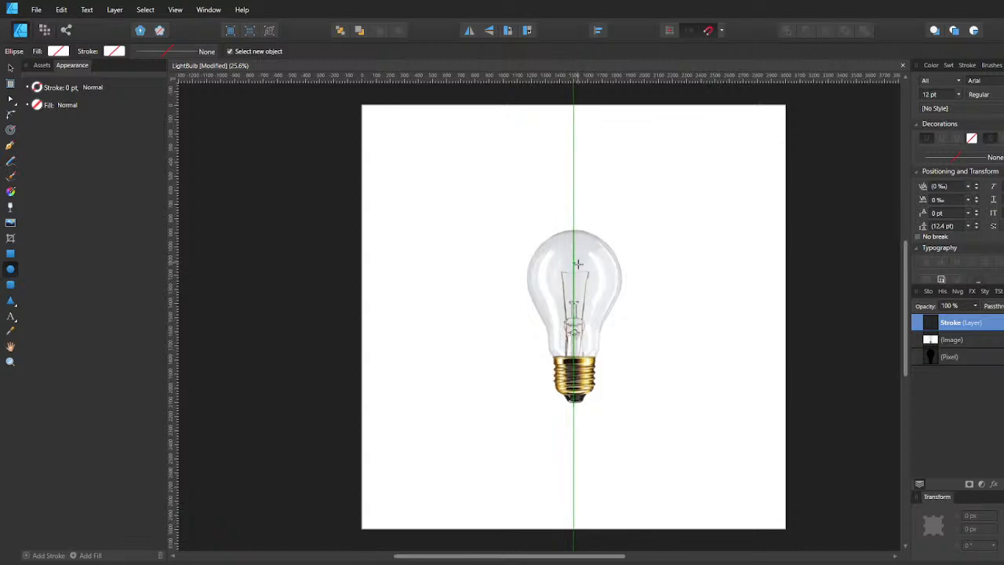
mouse_move(573, 287)
mouse_down()
mouse_move(634, 336)
mouse_move(627, 341)
mouse_up()
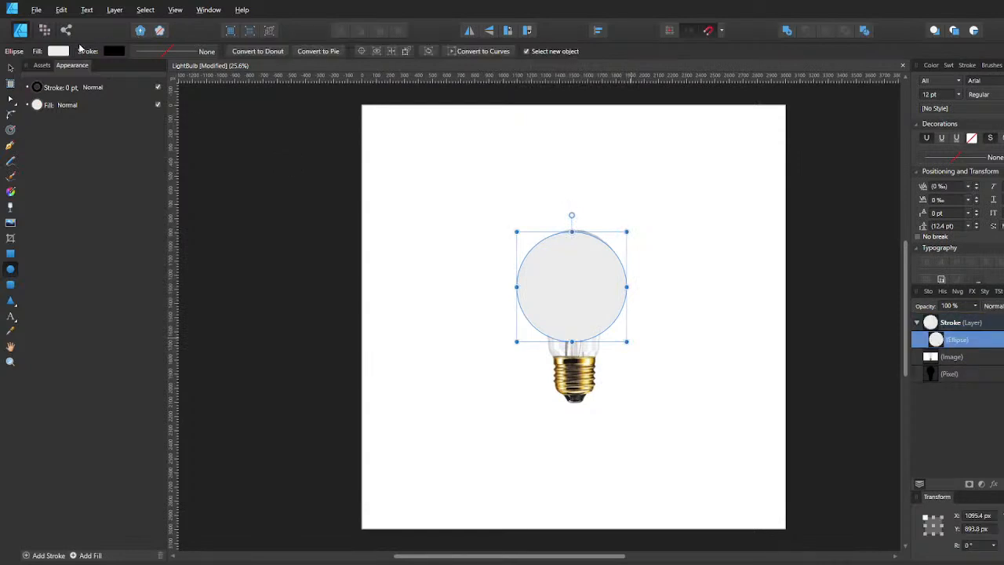
click(58, 50)
click(165, 73)
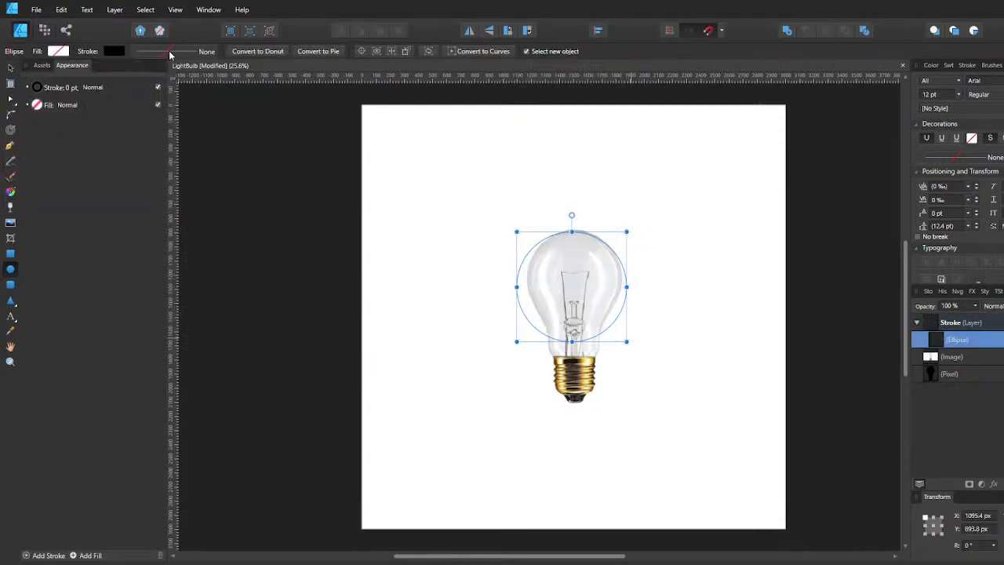
Set the circle's black stroke width to 9 pt.
click(113, 51)
click(220, 92)
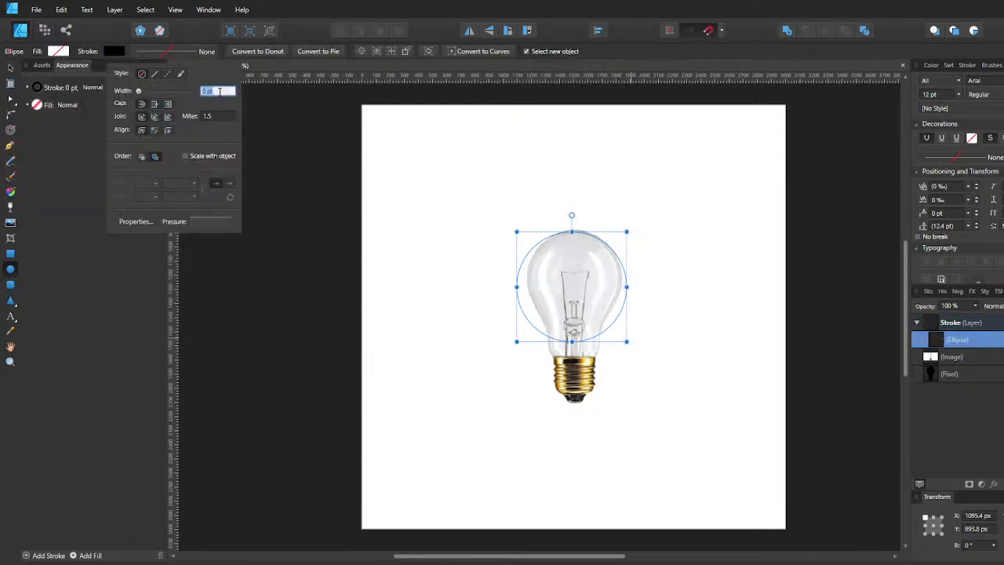
text(8)
key(Return)
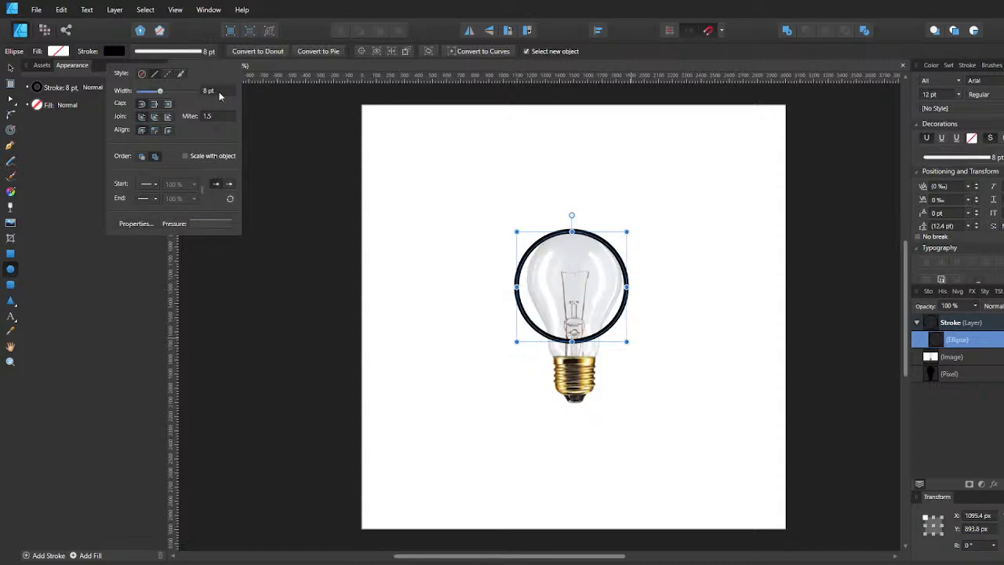
click(219, 92)
text(9)
key(Return)
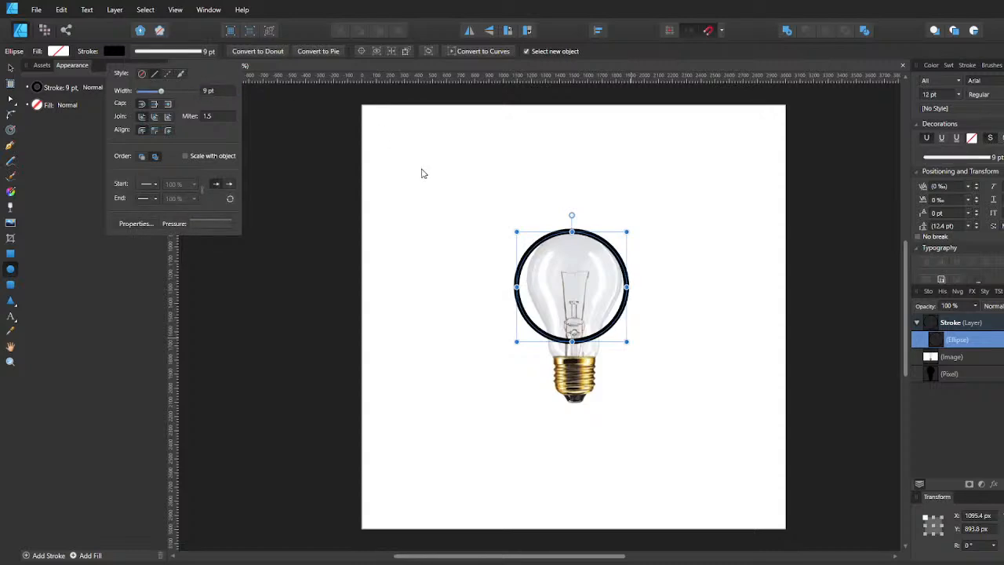
Shrink and position the circle so that it fits around the round part of the bulb's glass.
key(v)
drag(622, 255, 622, 233)
click(627, 225)
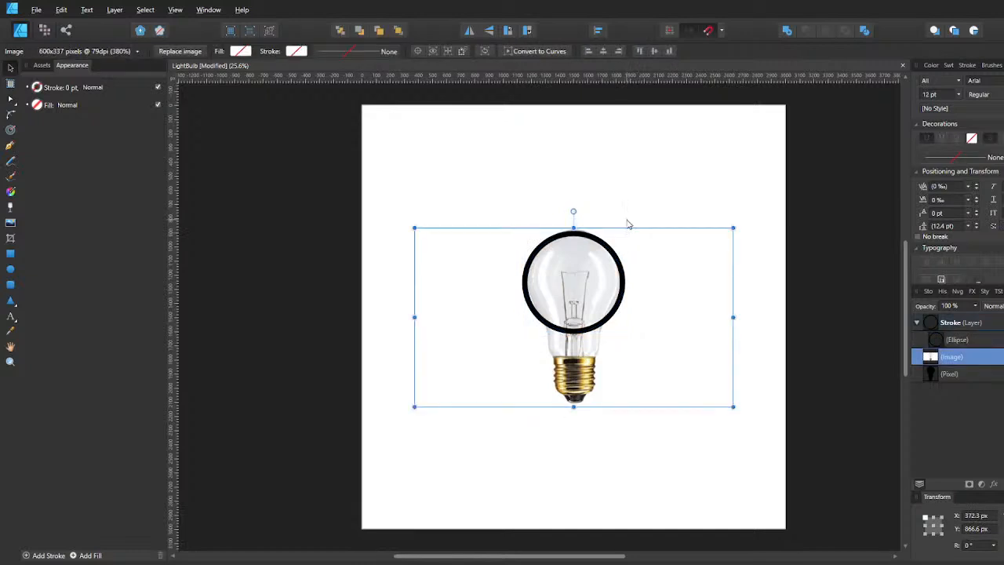
click(634, 208)
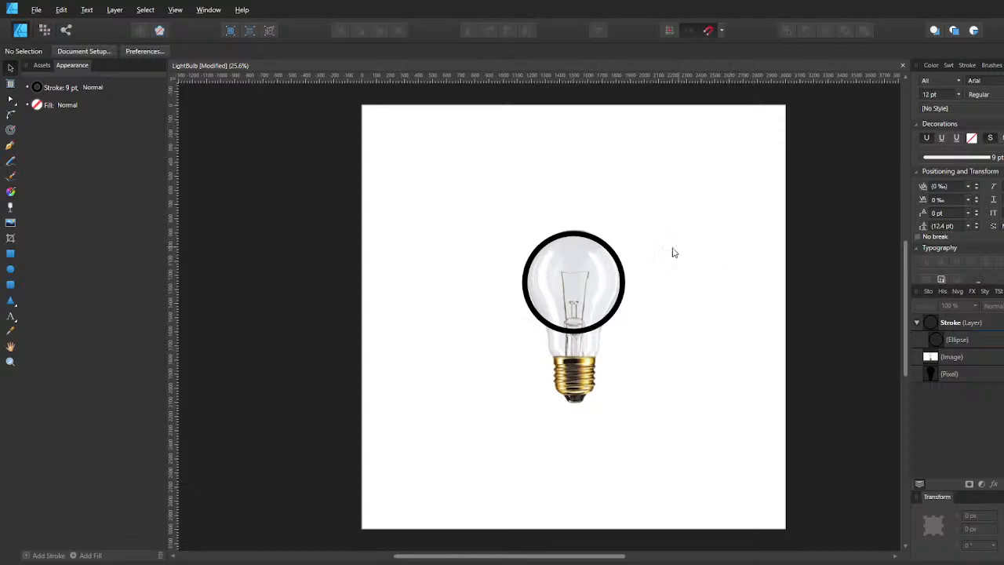
click(583, 239)
key(Up)
key(Up)
key(Up)
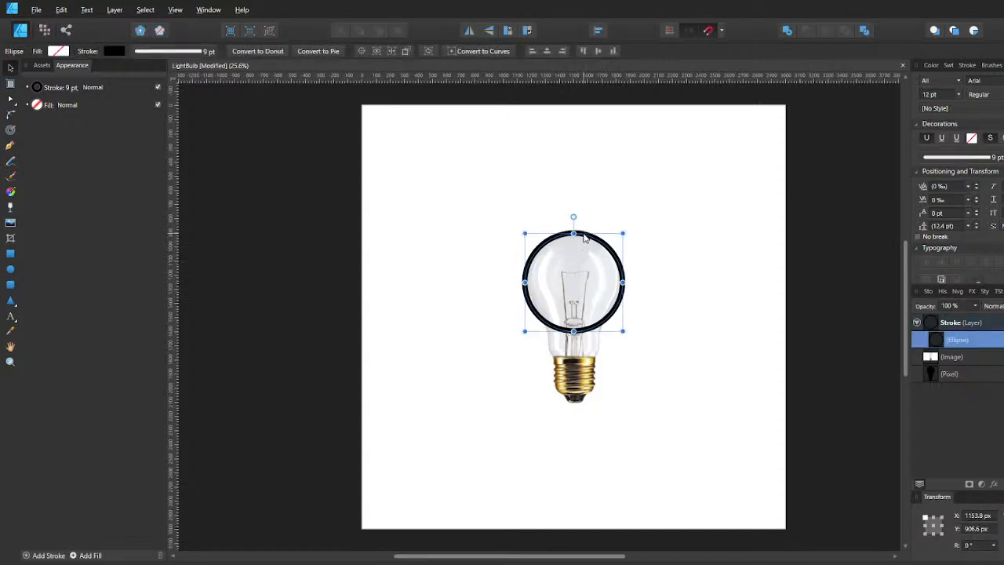
Draw a rectangle over the bulb's neck, overlapping the lower edge of the circle and ending above the metal base.
click(10, 254)
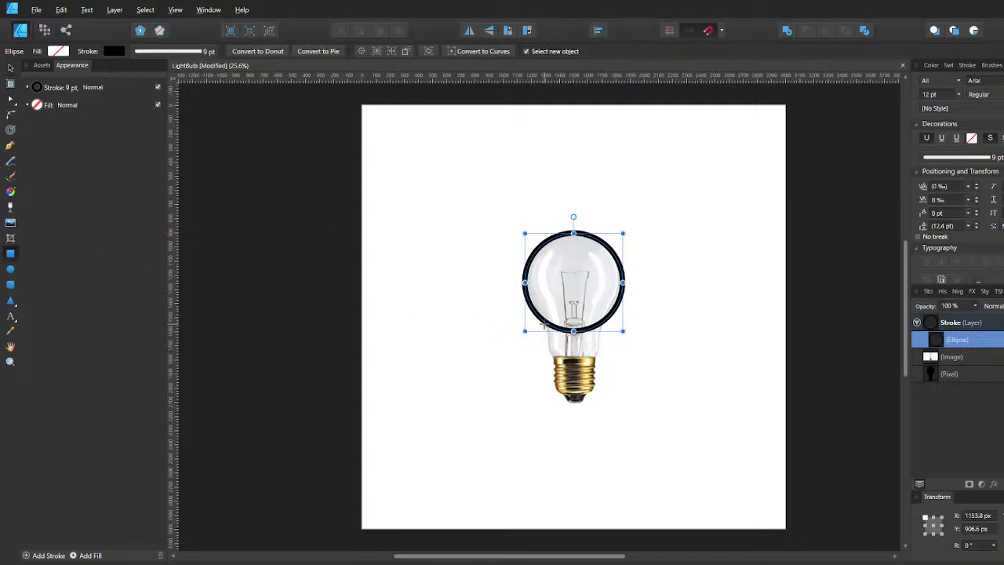
scroll(597, 347, up, 2)
scroll(591, 339, down, 2)
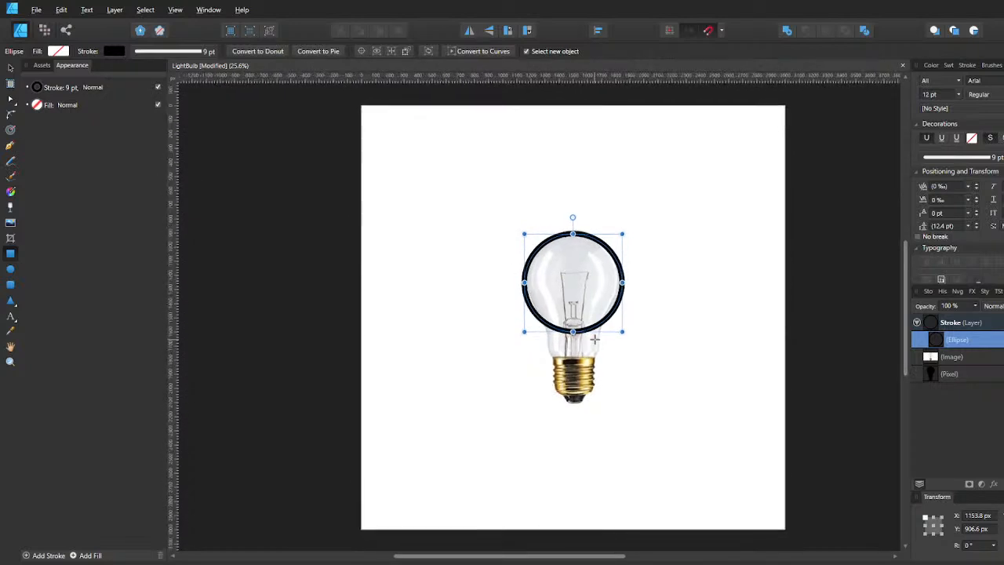
scroll(588, 335, up, 4)
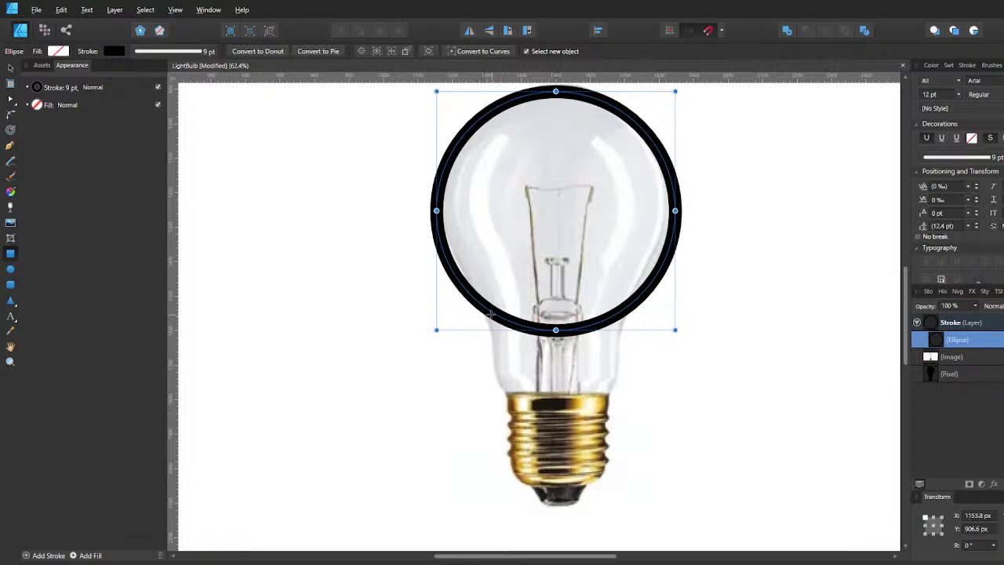
drag(480, 306, 555, 385)
drag(618, 387, 631, 384)
key(v)
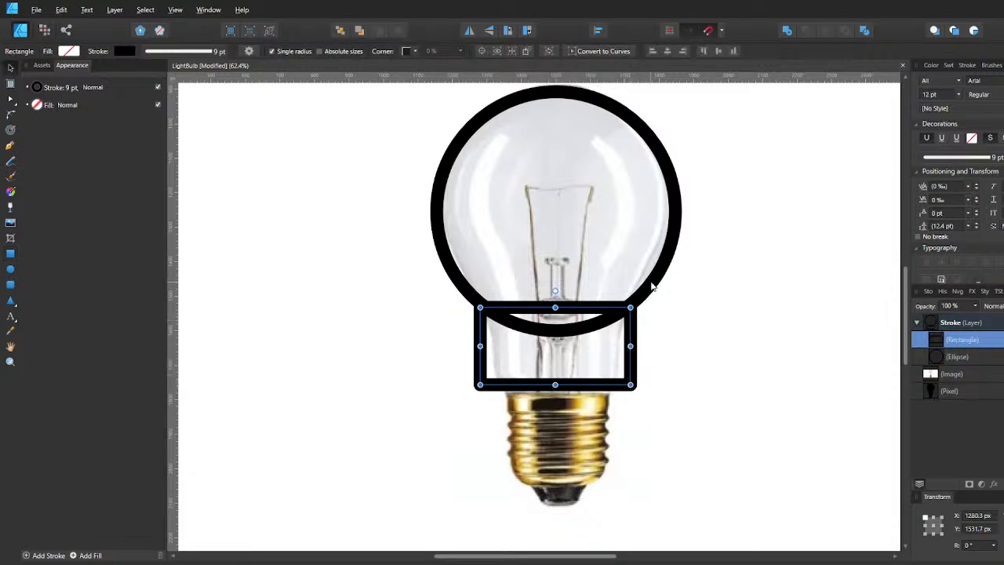
Shift the neck rectangle to X 1282.1 px, Y 1533.5 px so that it is centred under the circle.
shift+click(650, 287)
click(635, 345)
drag(629, 337, 632, 339)
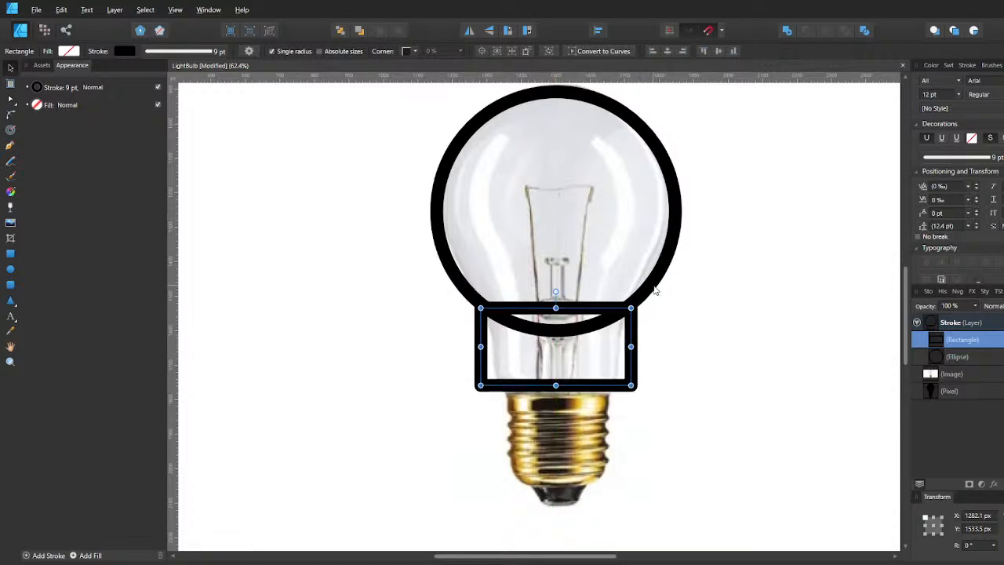
Duplicate the circle and rectangle and group one pair, placing the group below the loose shapes in the Stroke layer.
click(944, 357)
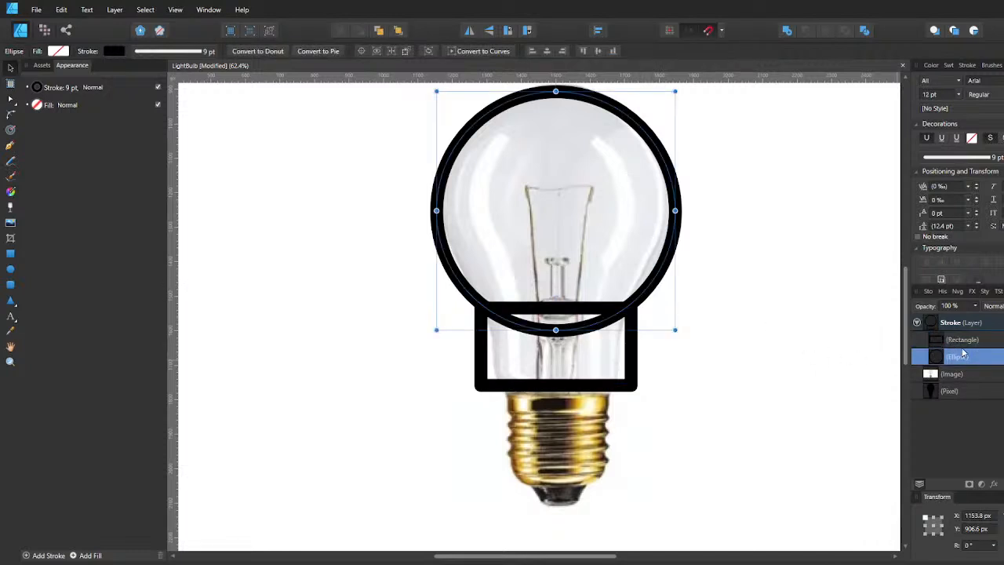
shift+click(963, 345)
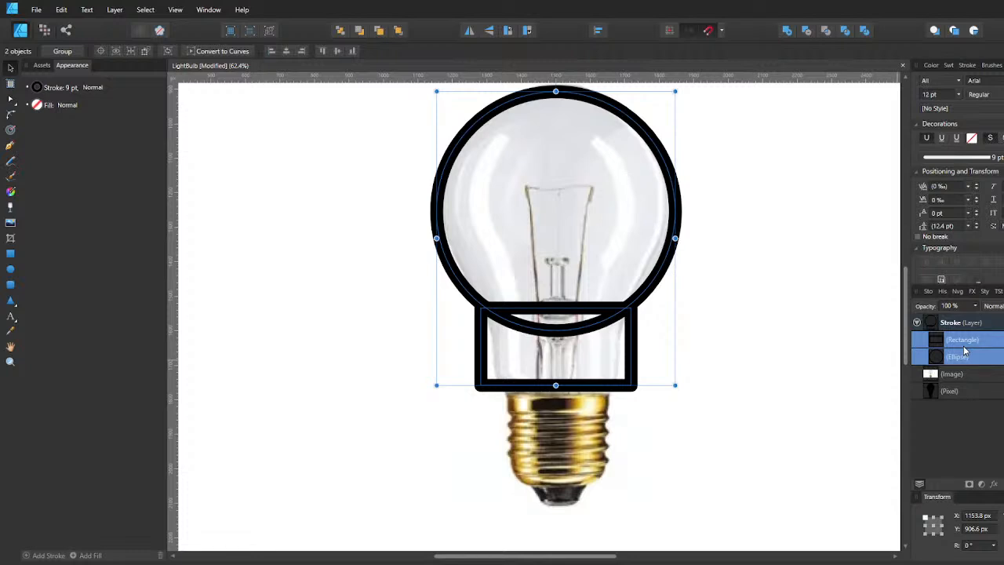
key(ctrl+j)
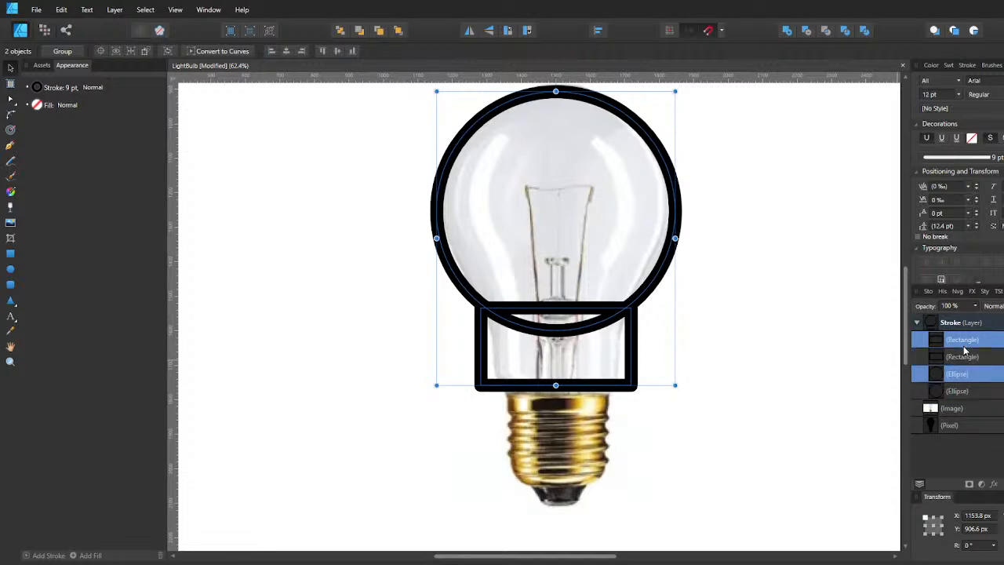
key(ctrl+g)
mouse_move(966, 357)
mouse_down()
mouse_move(957, 388)
mouse_move(957, 340)
mouse_up()
key(ctrl+z)
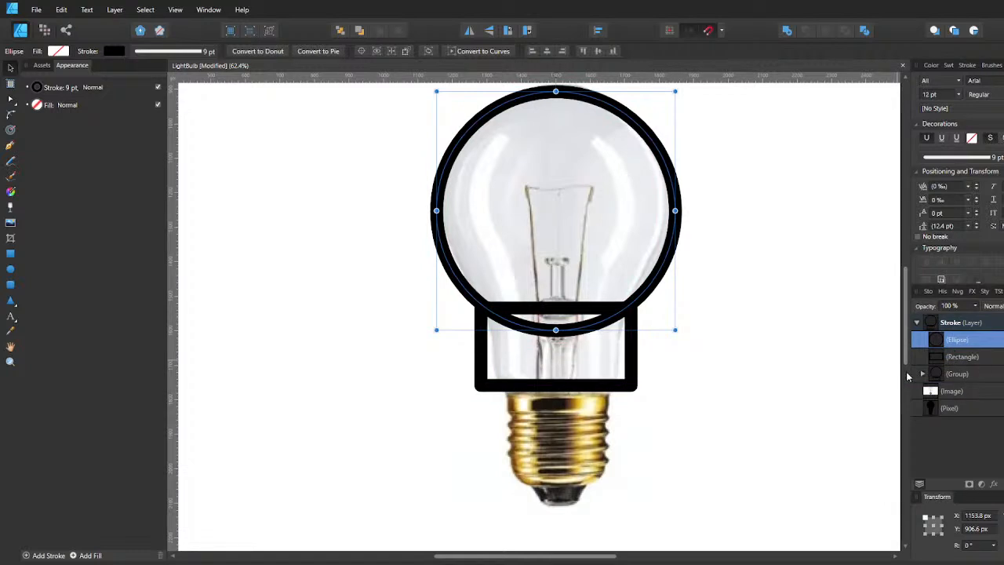
Unite the loose ellipse and rectangle into a single bulb outline.
shift+click(964, 358)
drag(751, 290, 711, 330)
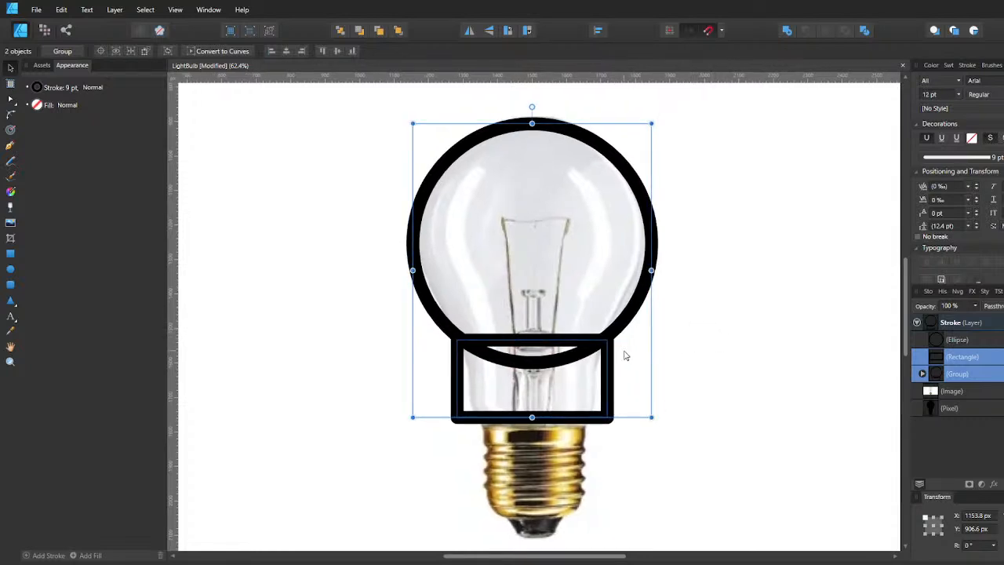
click(735, 339)
click(957, 340)
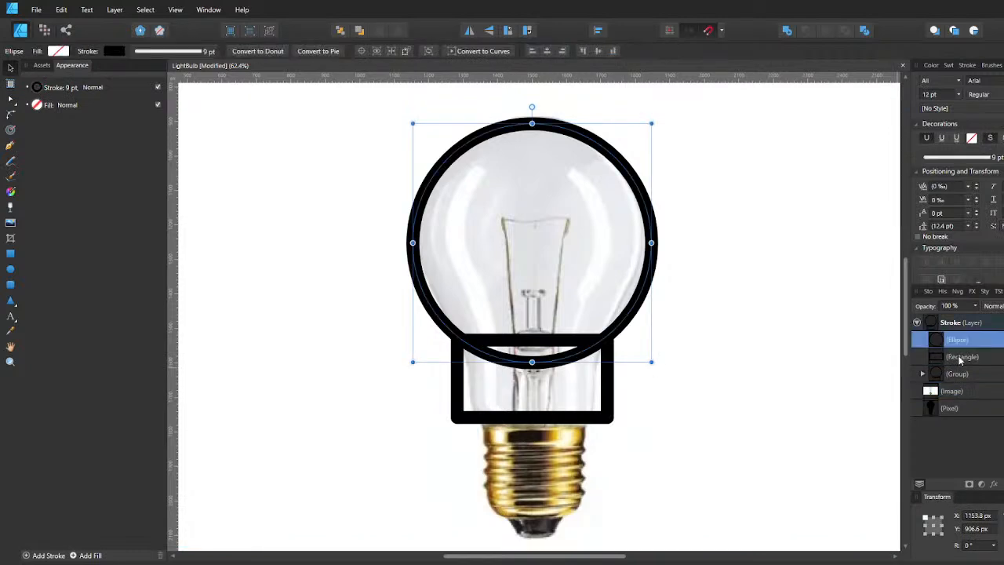
shift+click(962, 357)
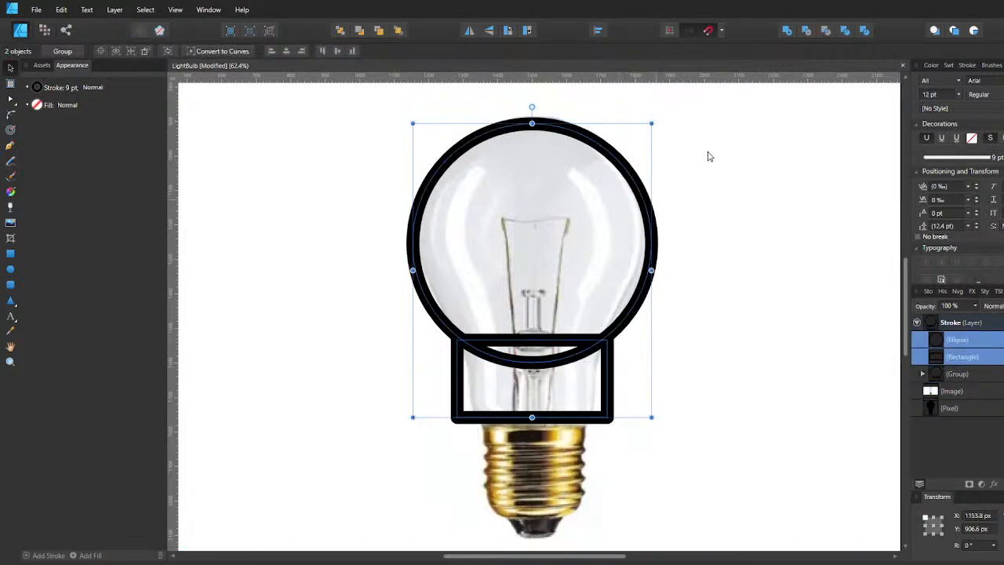
click(787, 31)
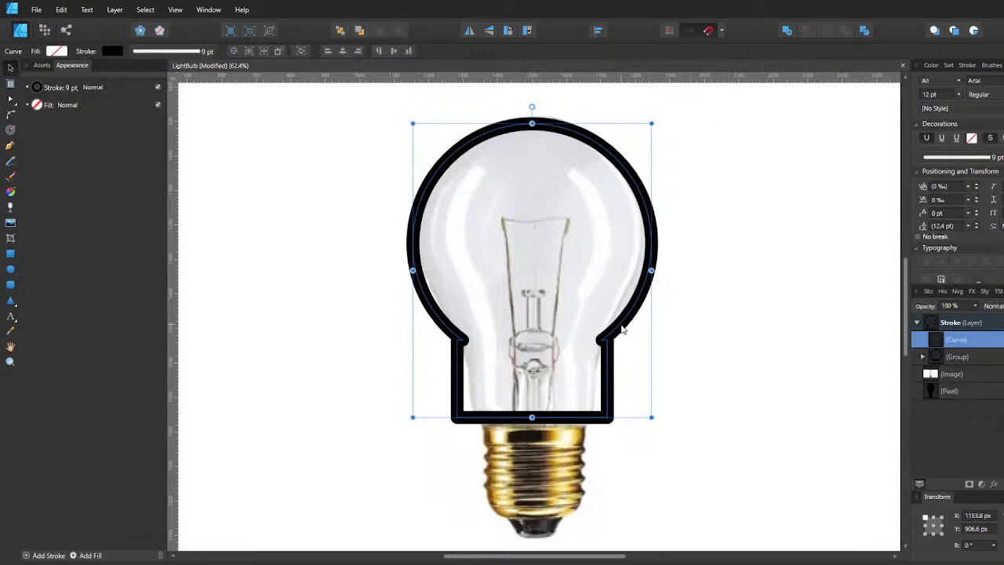
Delete the inner nodes on both sides of the outline where the circle meets the neck.
key(a)
click(602, 340)
key(Delete)
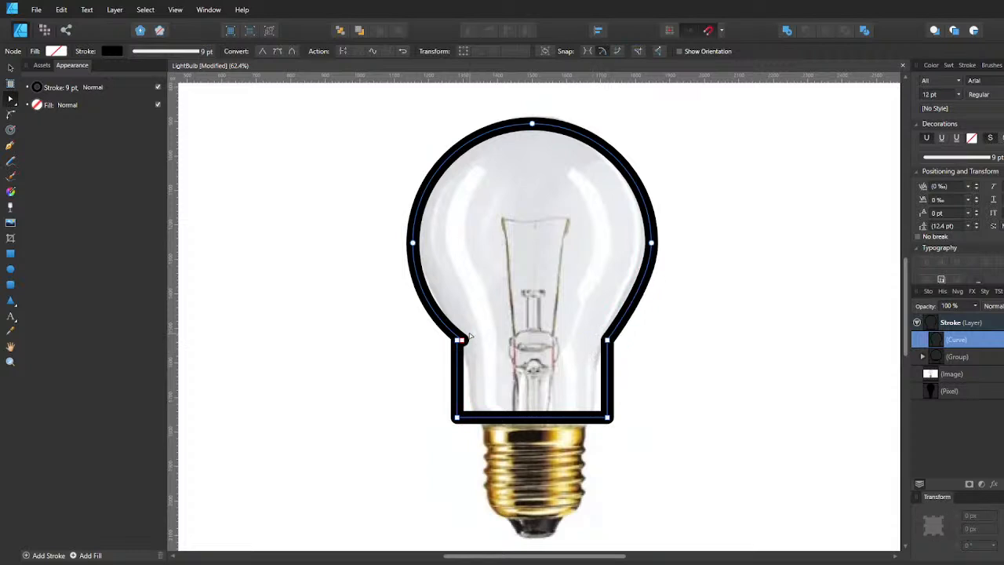
click(460, 341)
key(Delete)
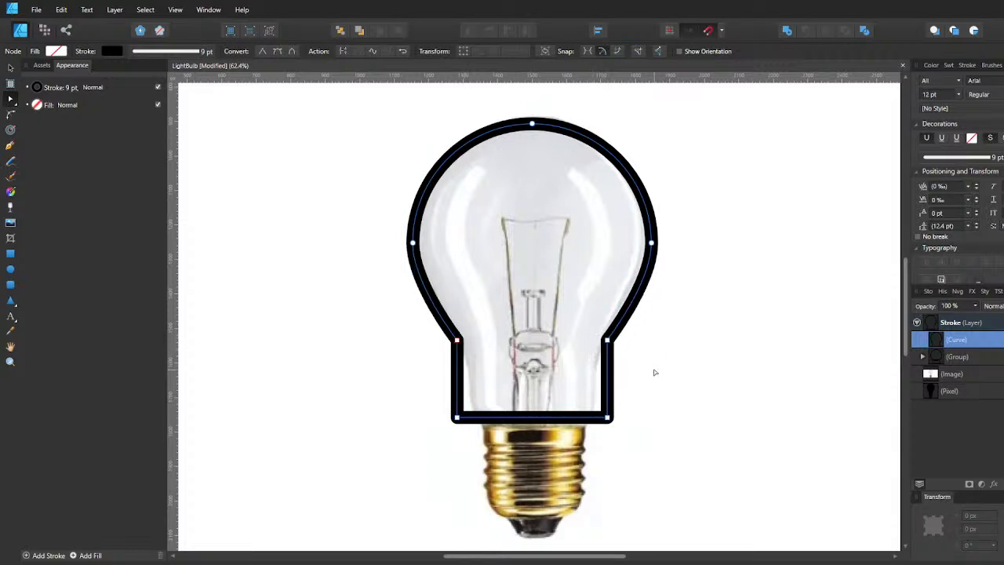
Try moving the bulb outline off the reference image, and undo the move.
click(655, 373)
click(641, 273)
key(v)
drag(638, 283, 757, 301)
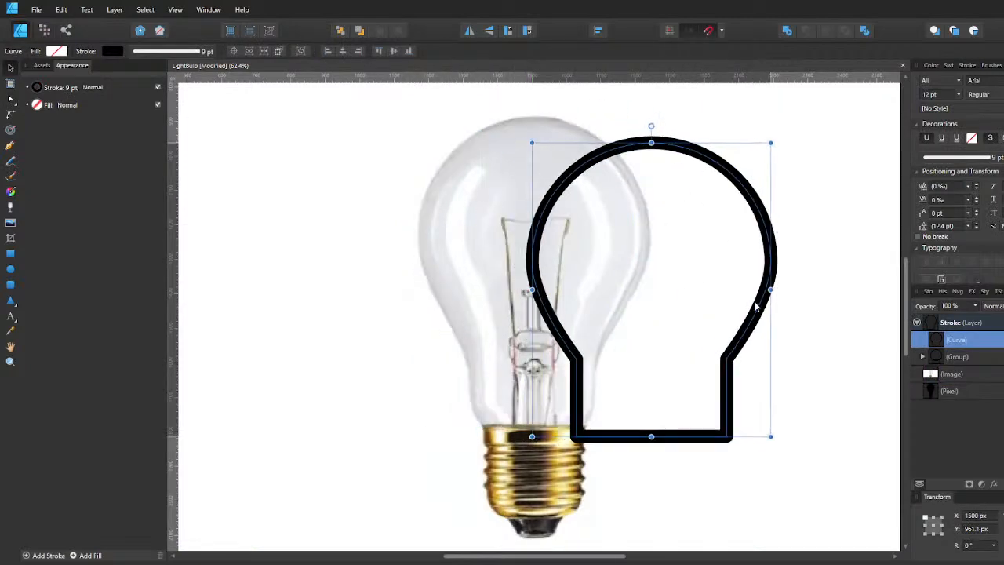
key(ctrl+z)
key(a)
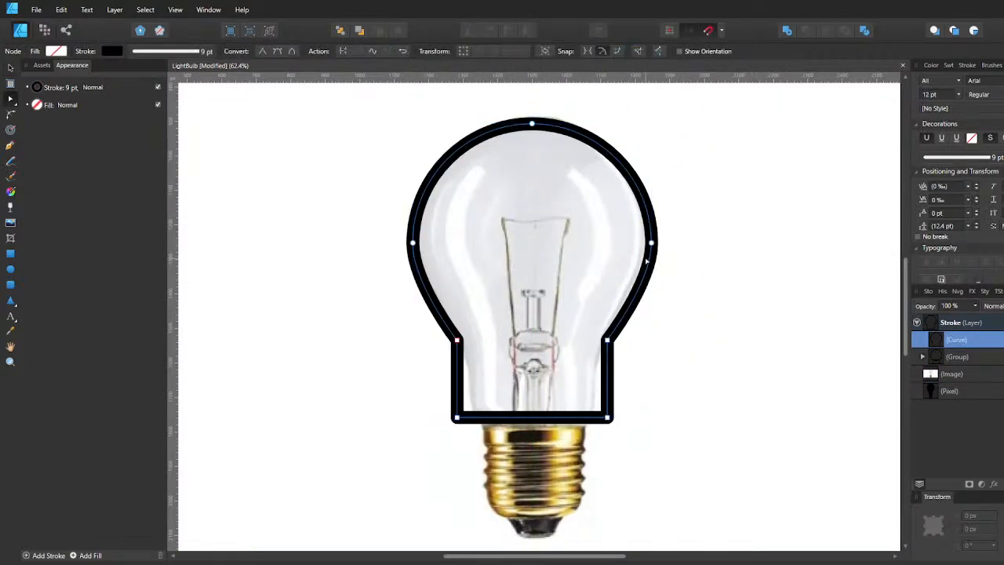
Undo the node deletions and the union of the circle and rectangle.
key(ctrl+z)
key(ctrl+z)
key(ctrl+z)
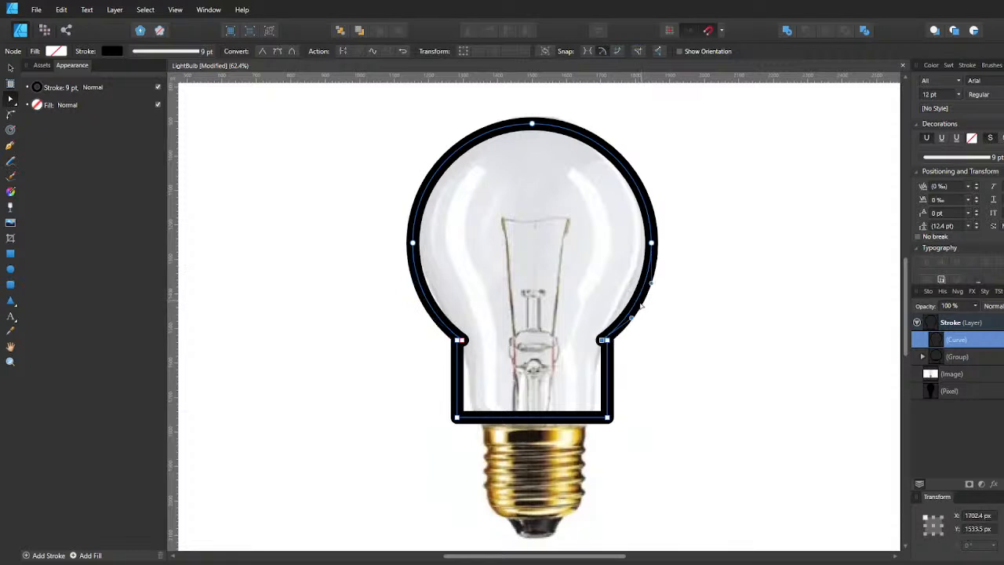
key(ctrl+z)
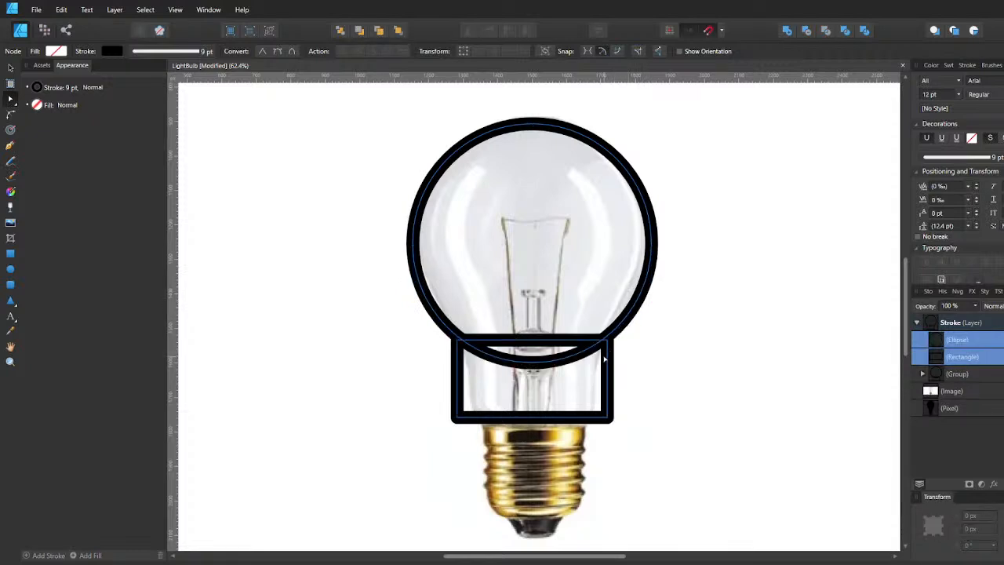
Narrow the neck rectangle symmetrically so its upper corners meet the circle, and unite both shapes into one outline.
click(610, 359)
drag(609, 379, 601, 379)
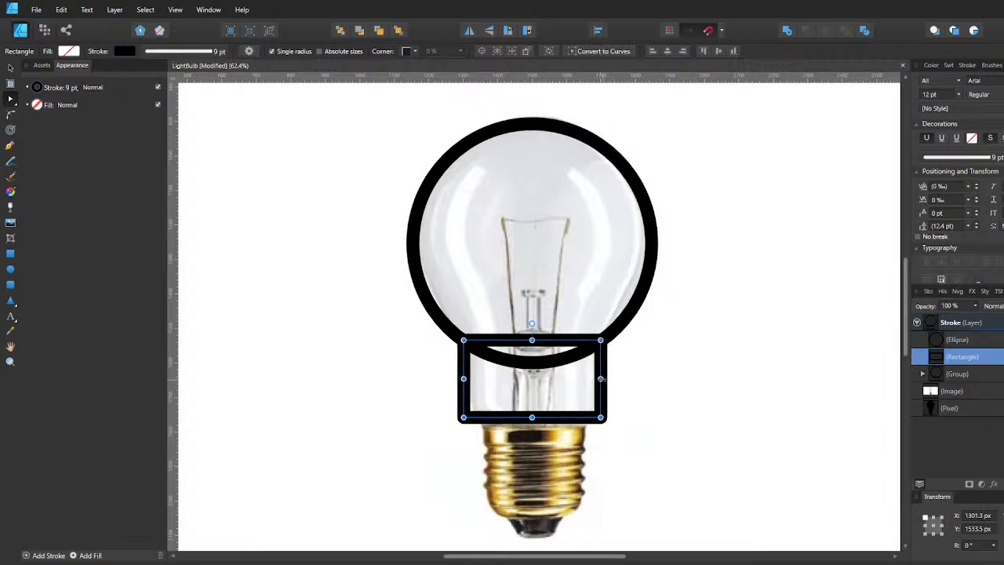
shift+click(635, 311)
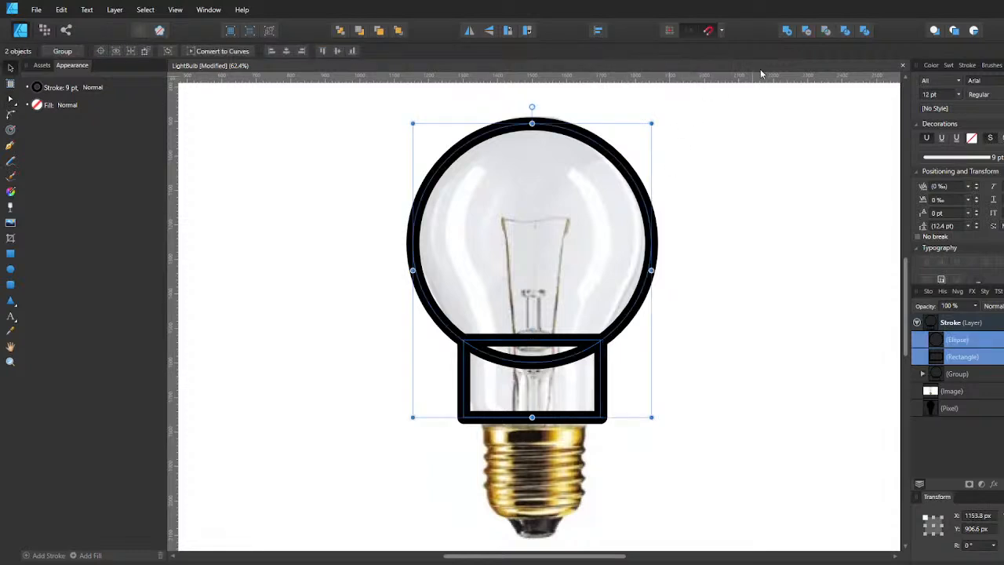
click(788, 33)
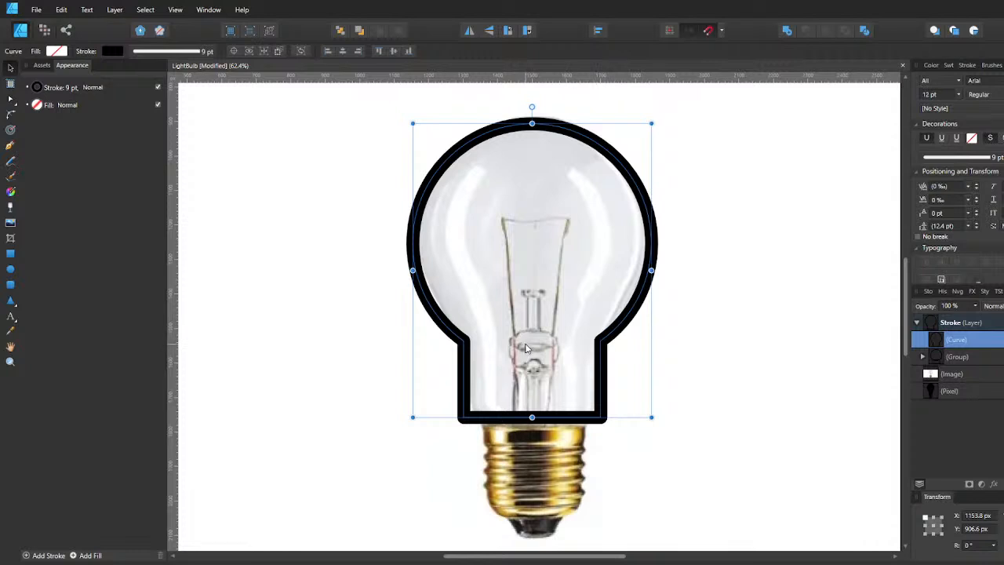
Lower the opacity of the bulb outline to 35%.
click(973, 306)
drag(977, 316, 929, 319)
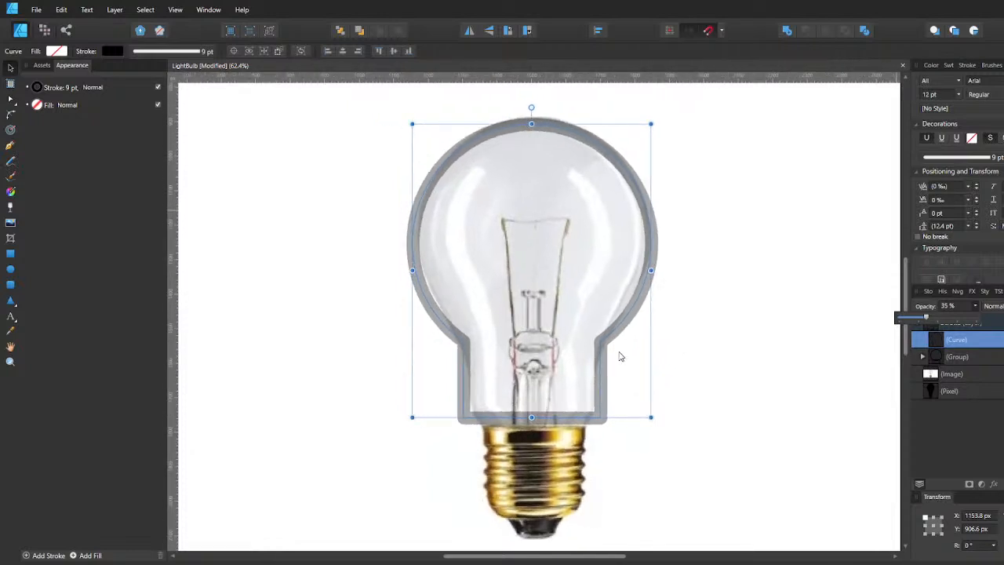
Move the bulb outline aside to examine the photo's neck, and return it to its place over the photo.
scroll(616, 357, up, 5)
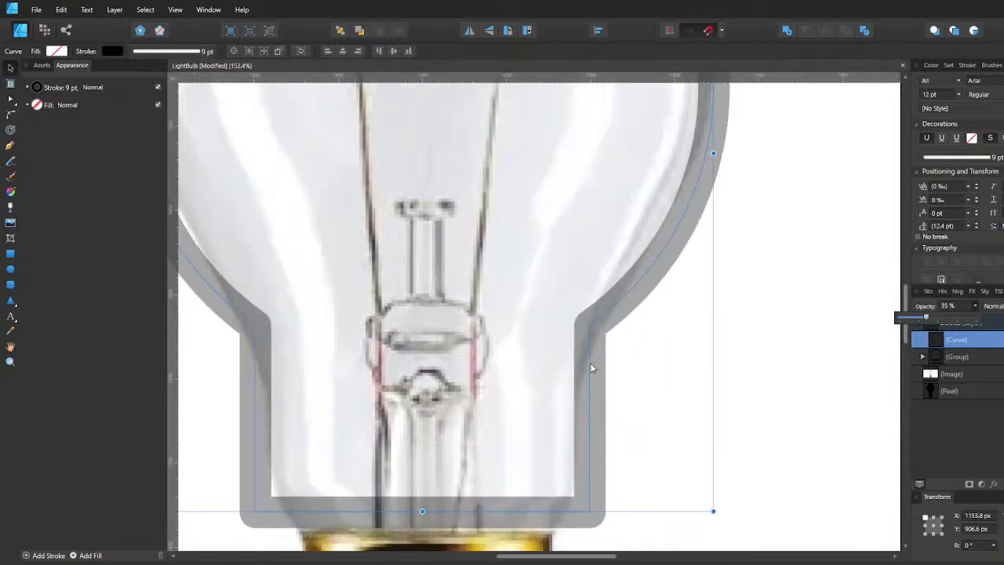
drag(661, 367, 667, 403)
scroll(667, 403, down, 1)
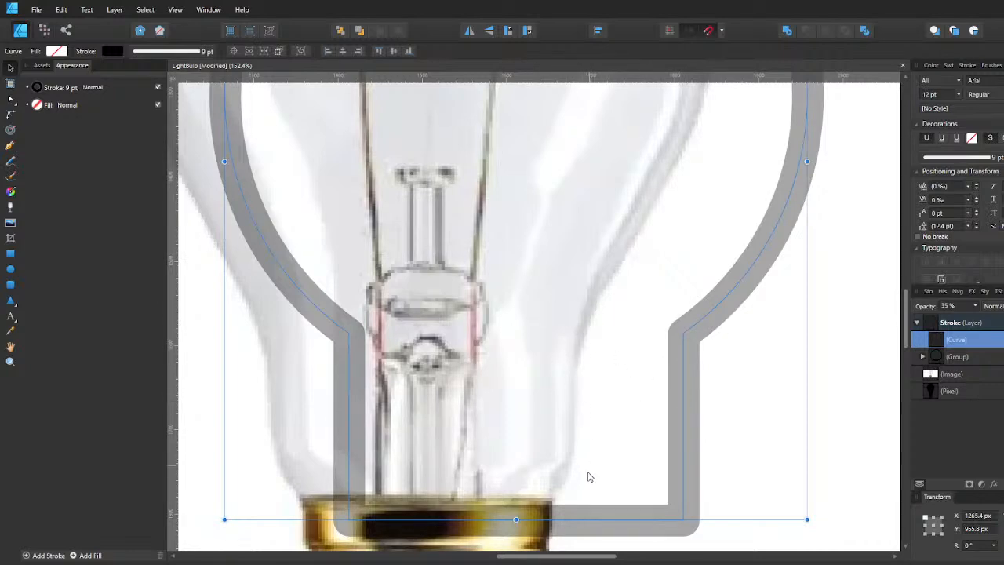
drag(565, 452, 604, 382)
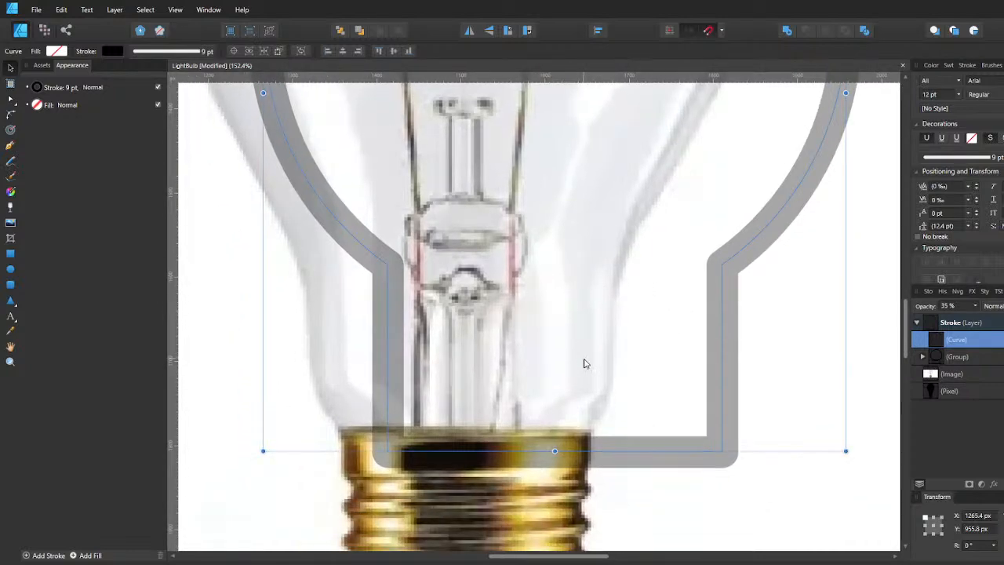
scroll(582, 362, down, 2)
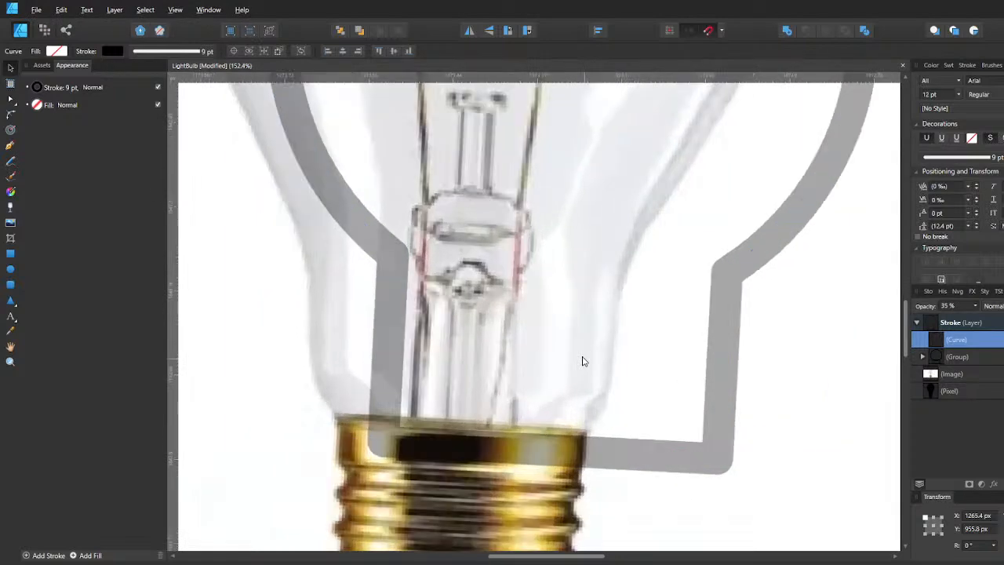
scroll(582, 362, up, 2)
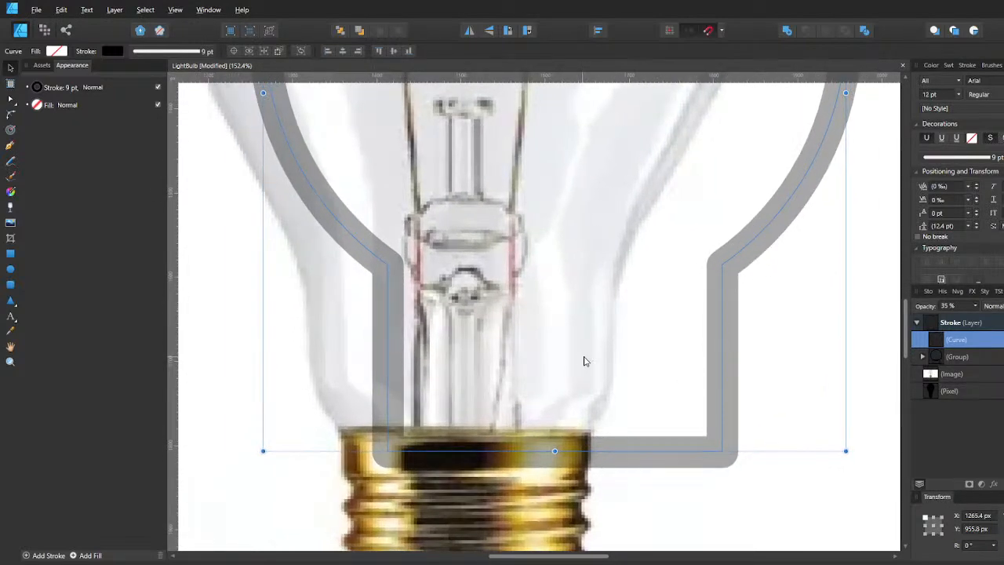
drag(691, 438, 602, 420)
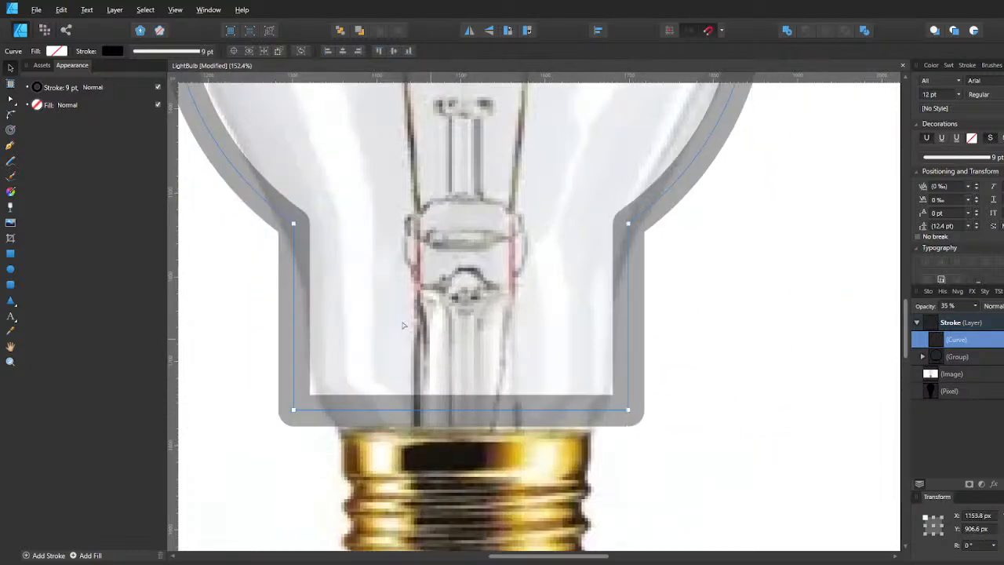
Round the two corners where the circle meets the neck with the Corner tool, using a radius of about 427.5 px.
key(c)
click(293, 225)
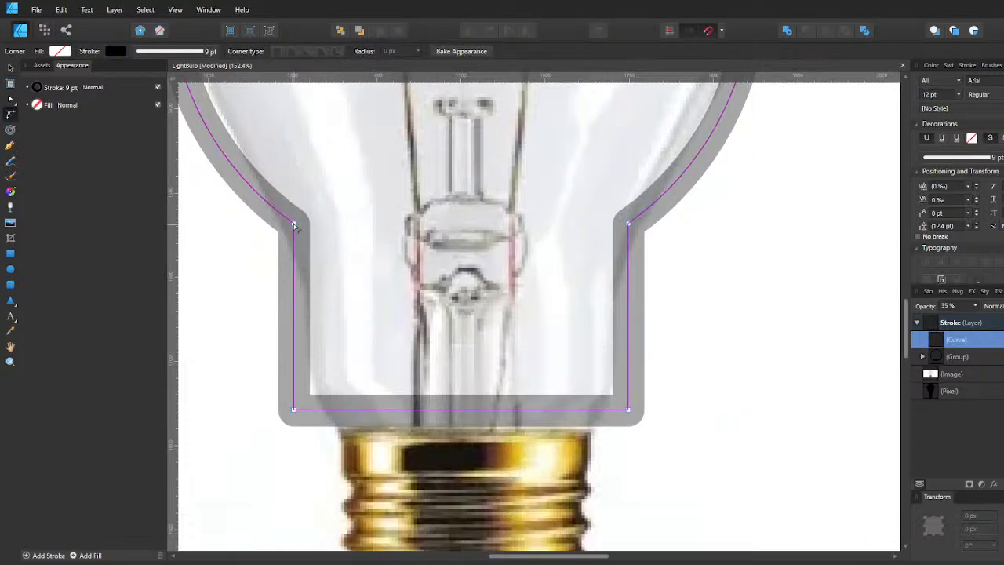
click(628, 225)
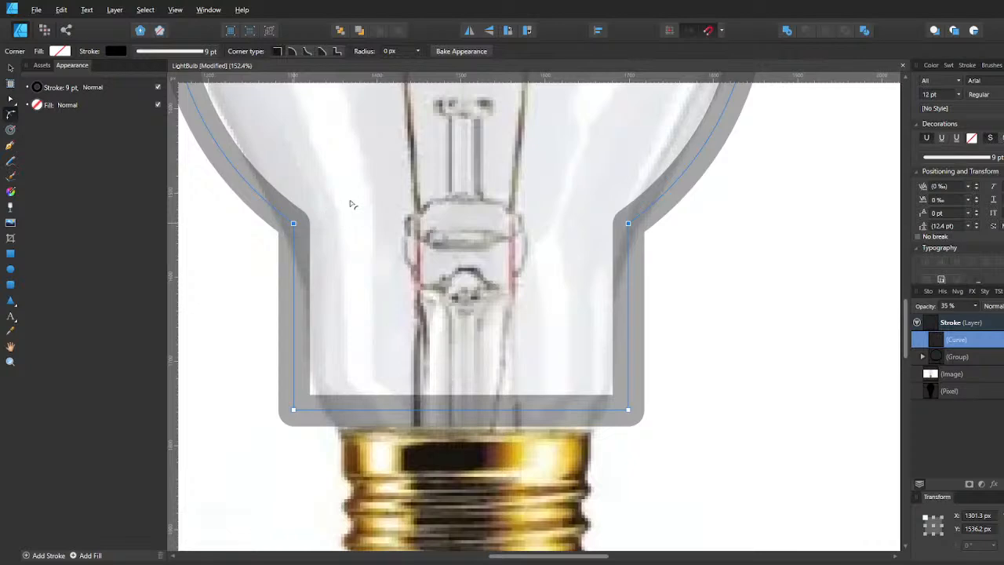
drag(295, 238, 0, 311)
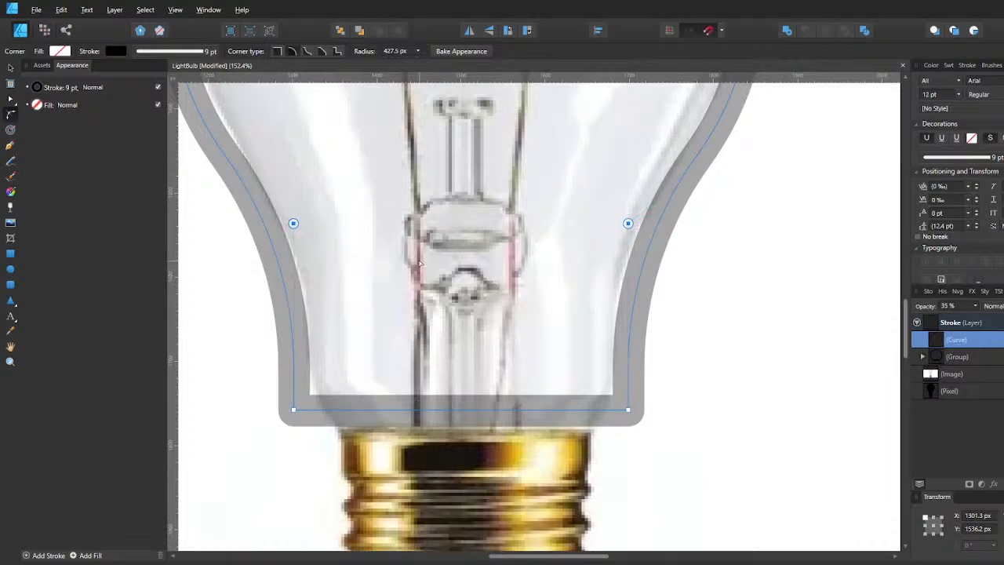
Add two nodes along the neck's bottom edge, one just inside each lower corner.
key(ctrl+0)
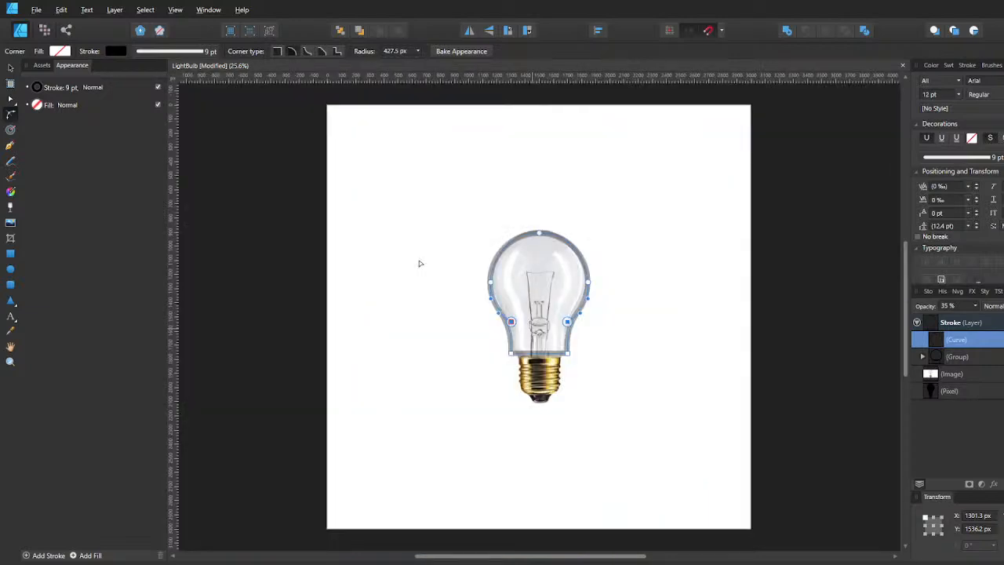
scroll(575, 327, up, 1)
scroll(575, 328, down, 1)
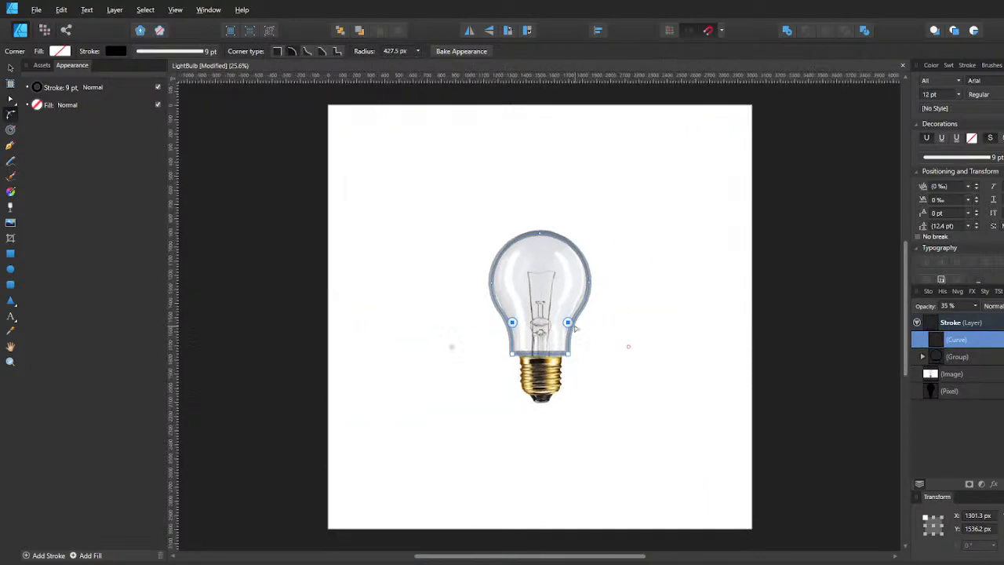
scroll(575, 327, up, 5)
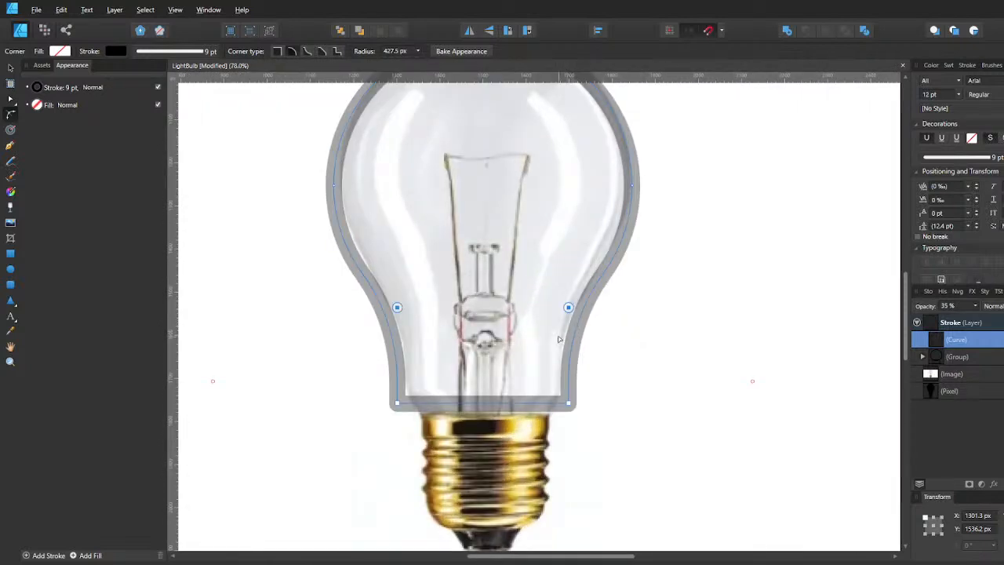
scroll(543, 365, up, 2)
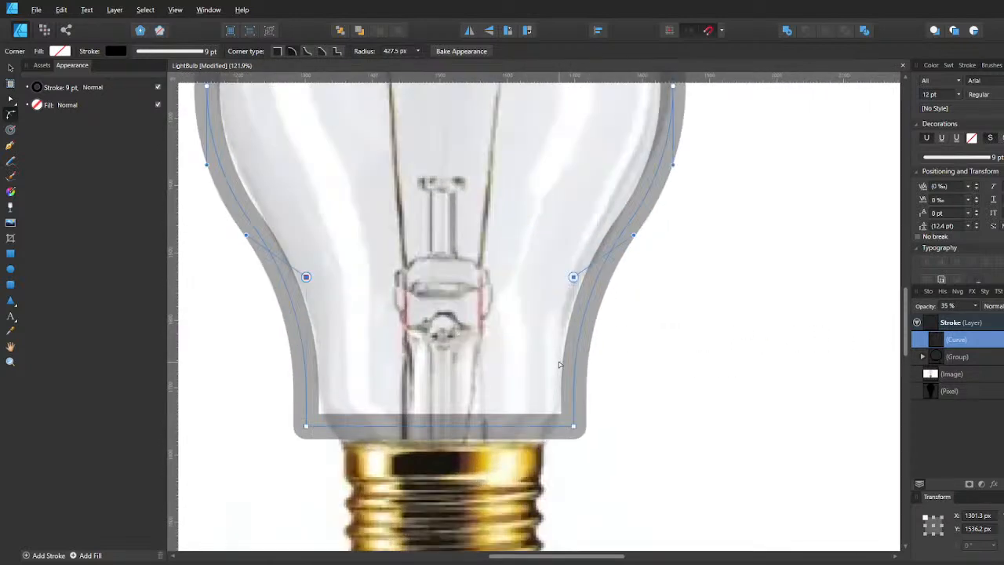
drag(552, 344, 586, 352)
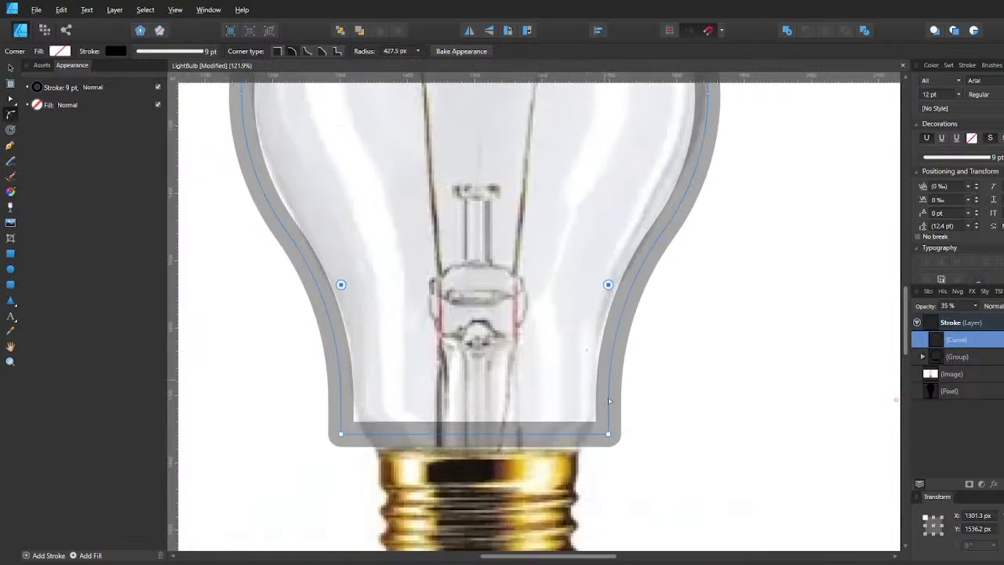
click(341, 433)
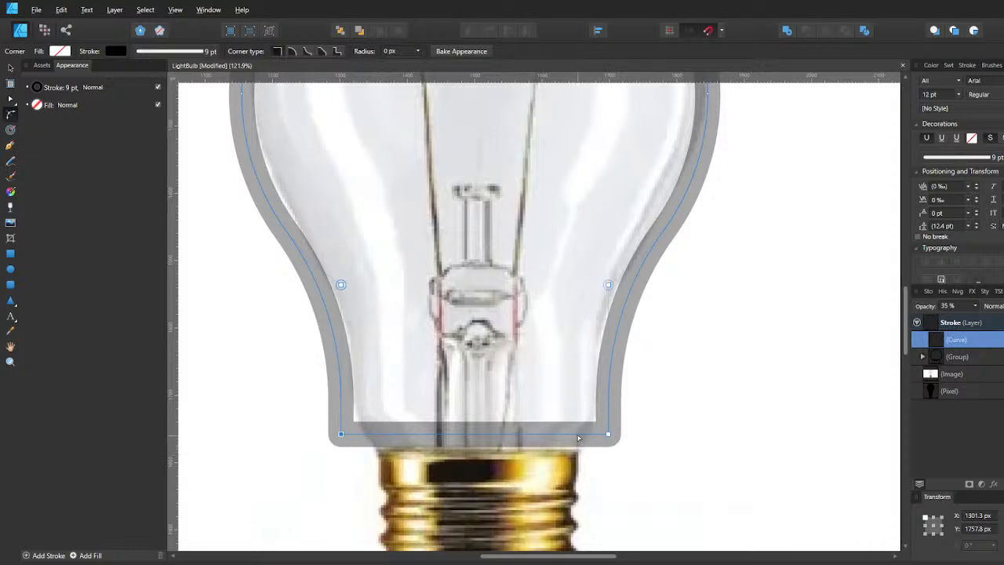
click(578, 437)
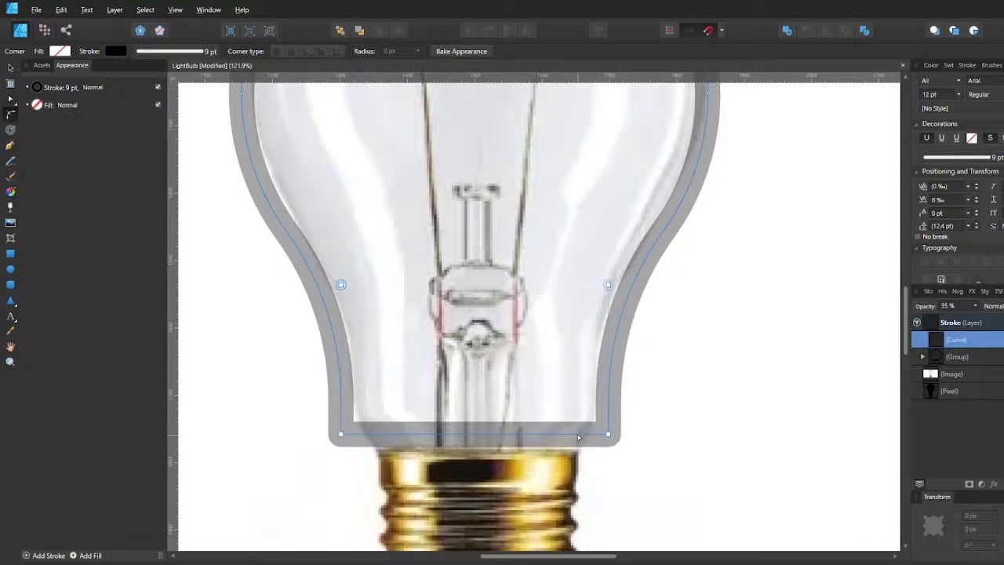
key(a)
click(579, 436)
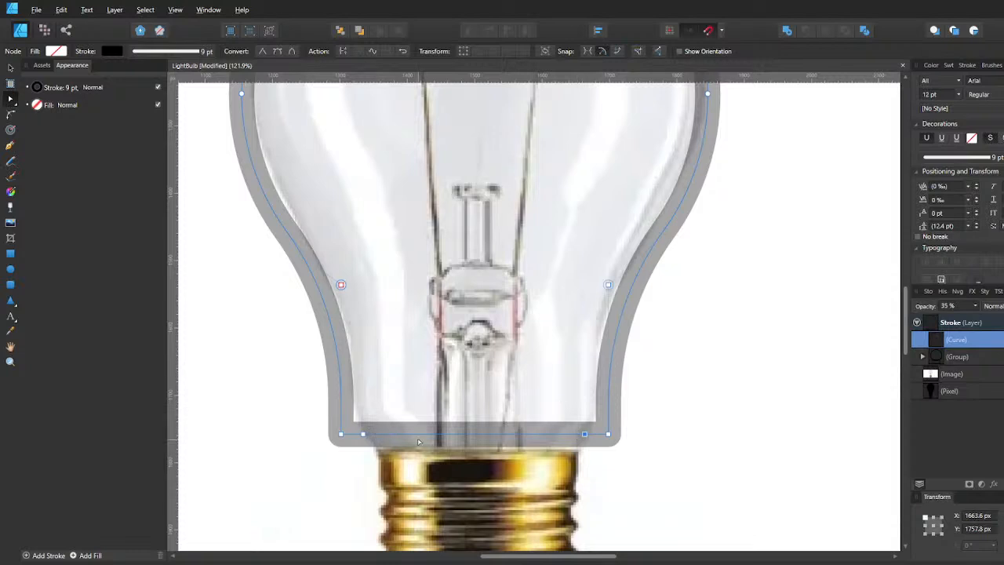
Select both new bottom-edge nodes and move them down 40 px to the top of the metal base.
click(363, 434)
key(shift+Down)
key(shift+Down)
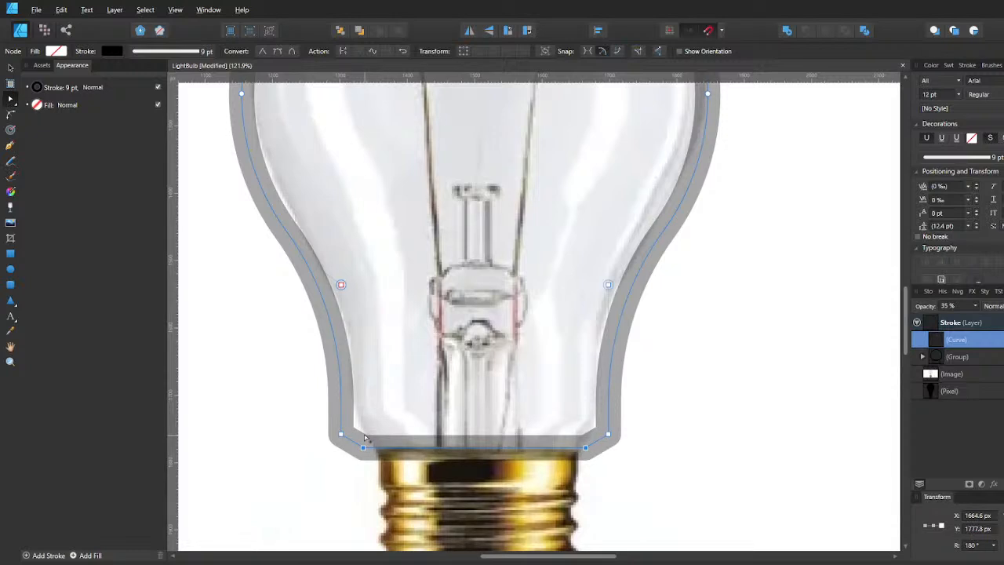
key(shift+Down)
key(shift+Down)
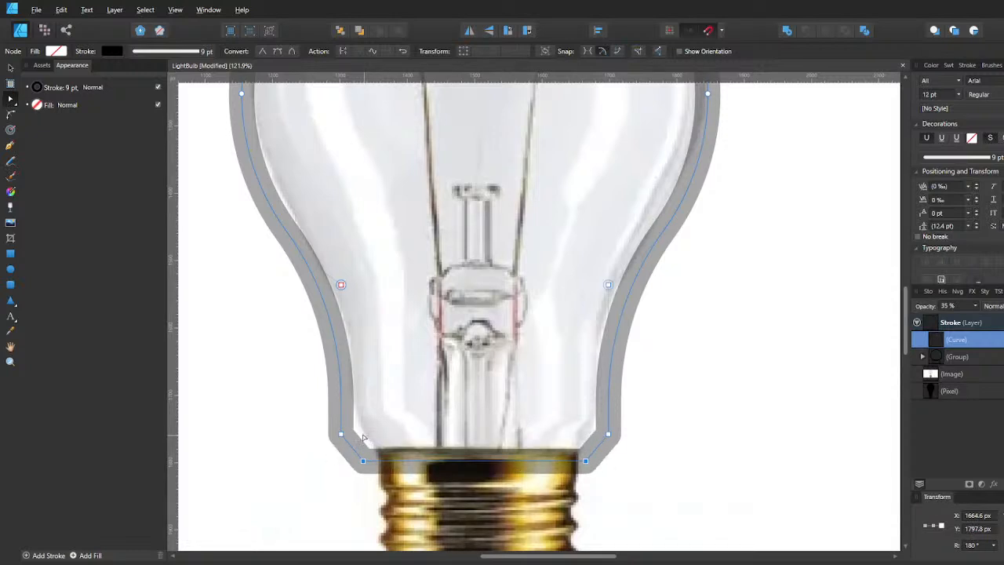
Round the two outer corners at the bottom of the neck together with the Corner tool to follow the glass.
drag(468, 462, 477, 430)
scroll(478, 429, down, 1)
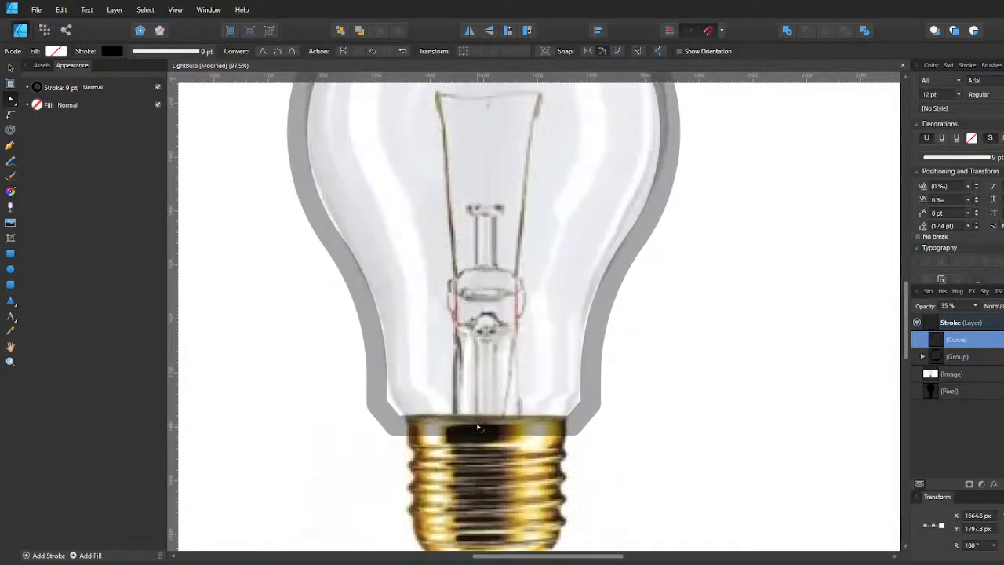
click(376, 405)
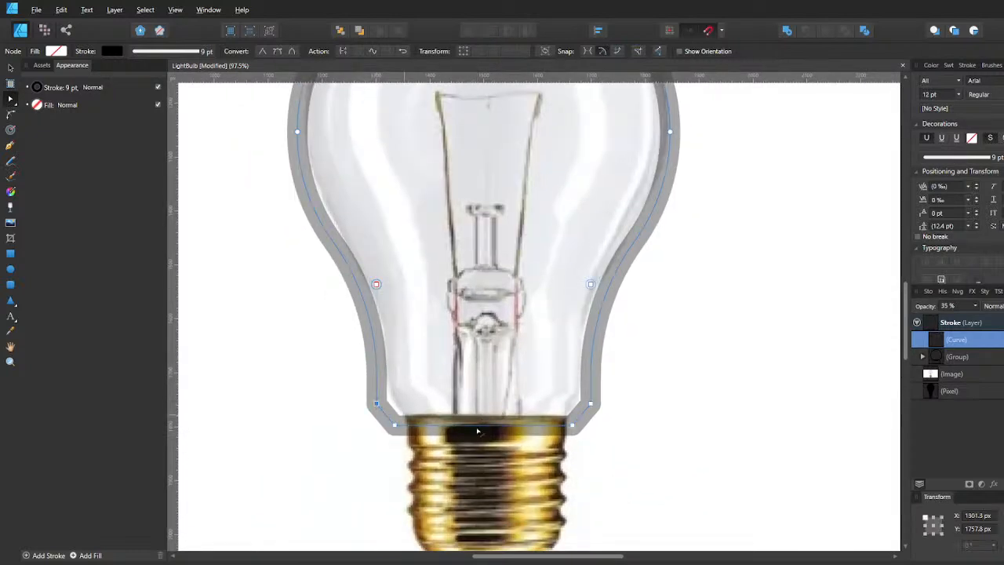
shift+click(591, 405)
key(c)
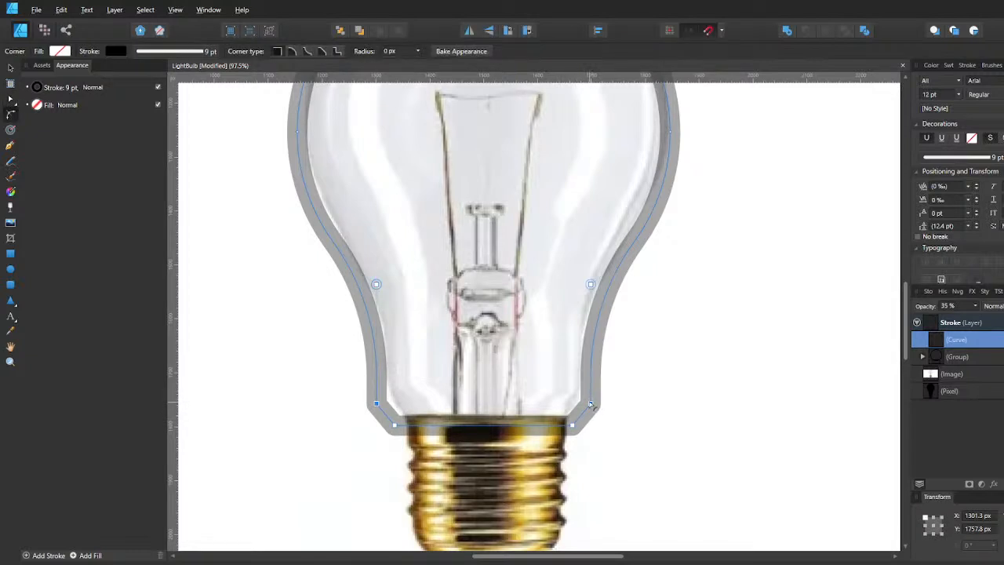
drag(590, 404, 506, 314)
click(642, 400)
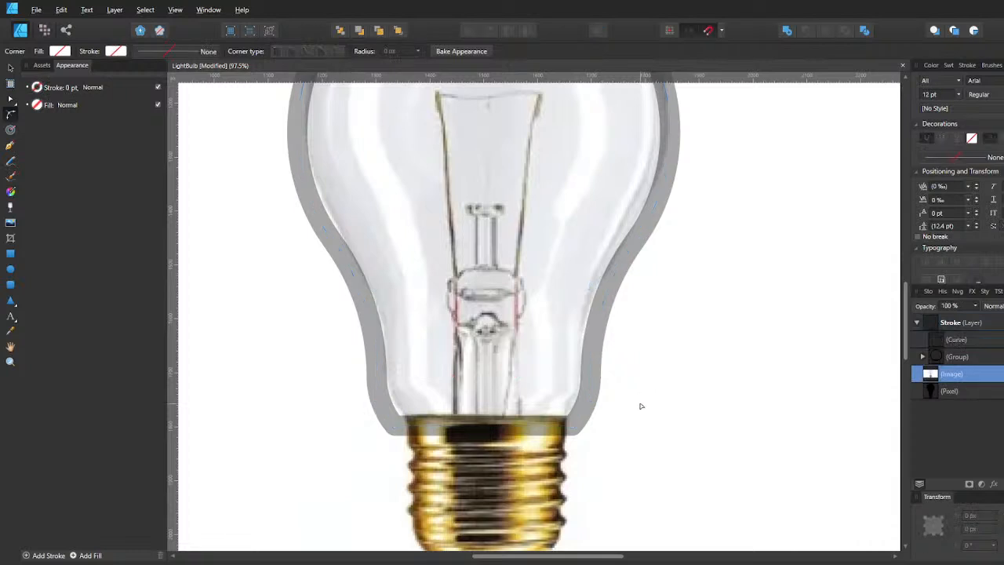
Round the two lowest corners of the outline, at the top of the metal base, with the Corner tool.
click(572, 425)
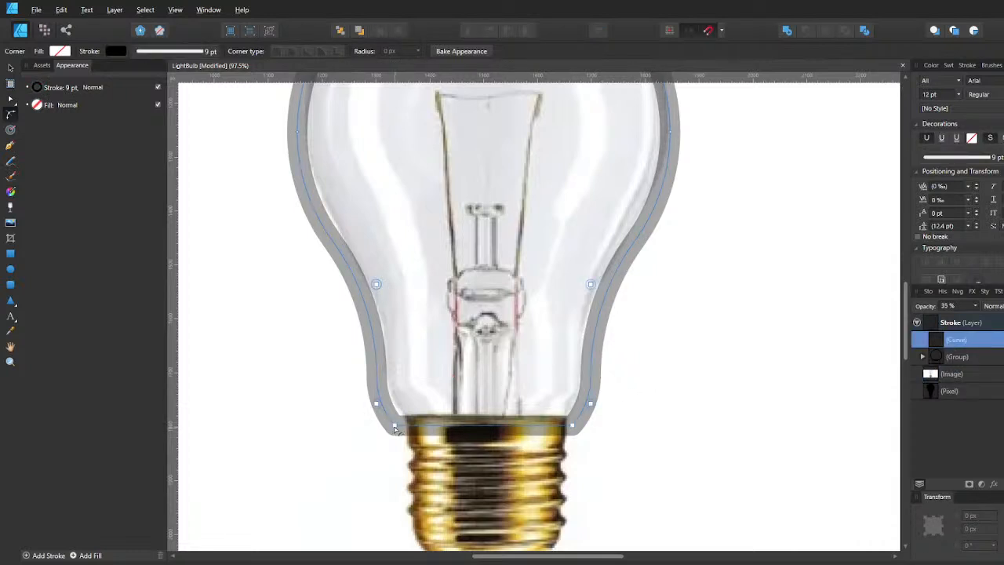
shift+click(572, 424)
drag(573, 424, 546, 398)
click(637, 440)
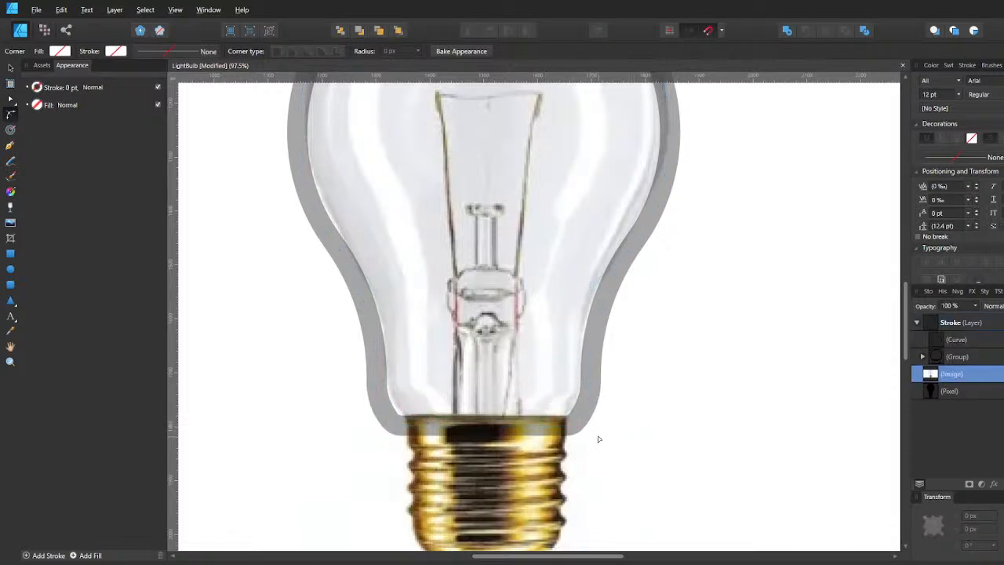
Move the two lowest nodes of the outline inward by 10 px each.
click(572, 429)
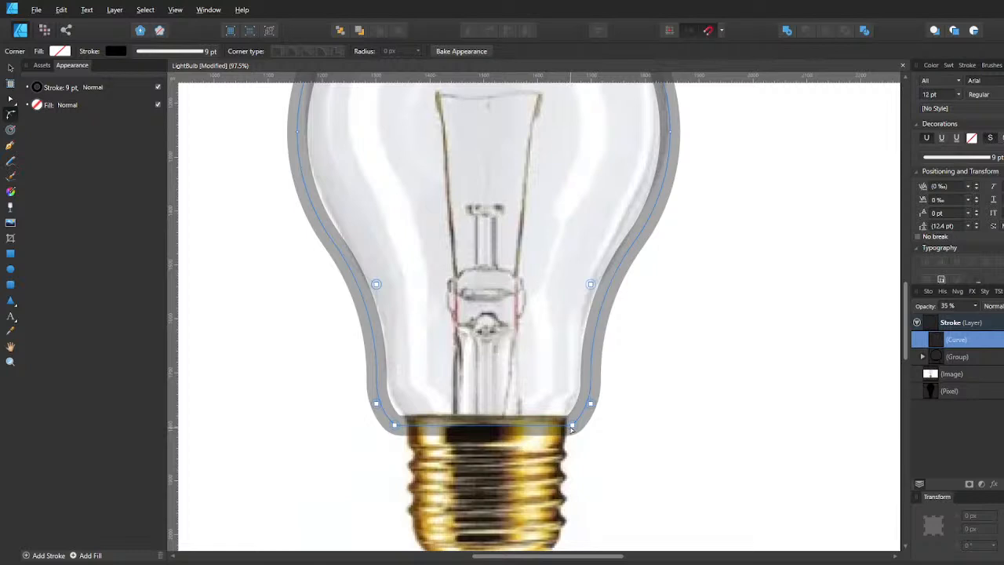
key(a)
click(572, 426)
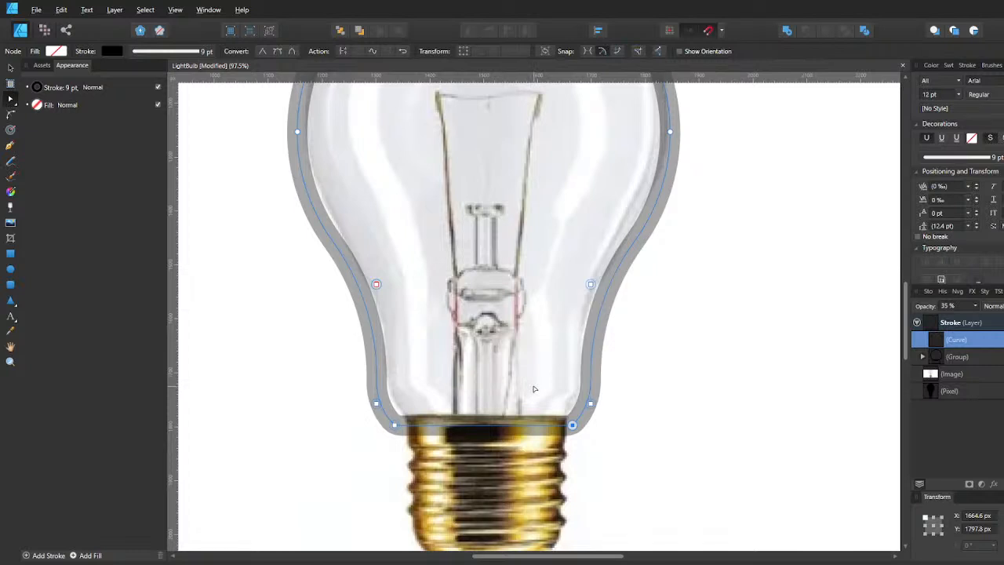
key(shift+Left)
click(394, 425)
key(shift+Right)
key(v)
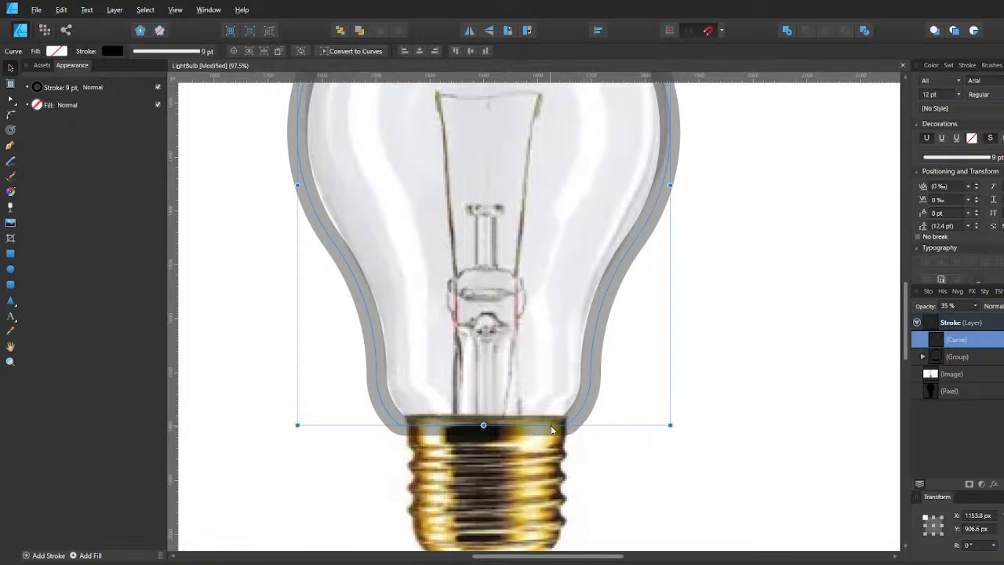
Move the whole bulb outline slightly up to a Y position of 901.8 px.
key(a)
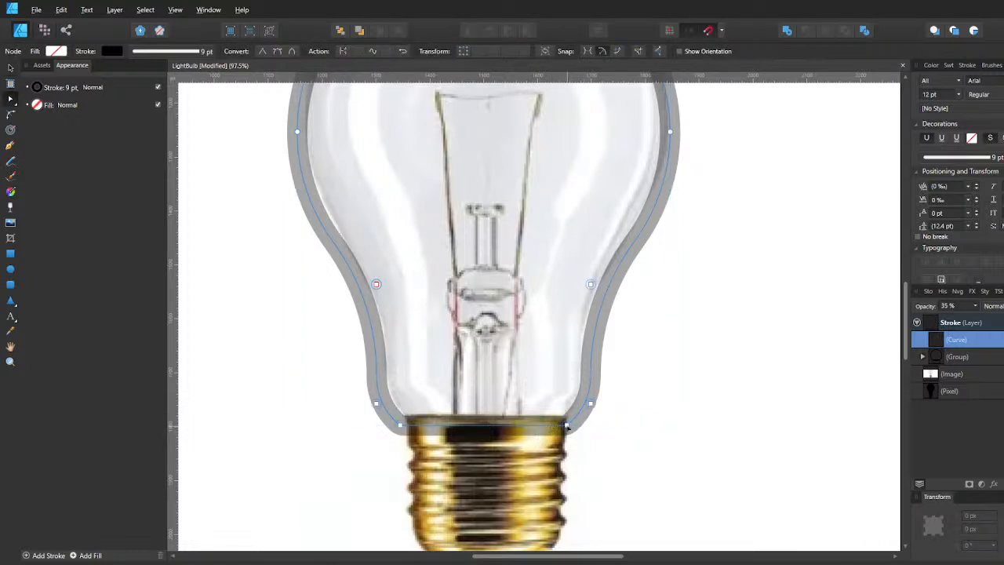
click(566, 425)
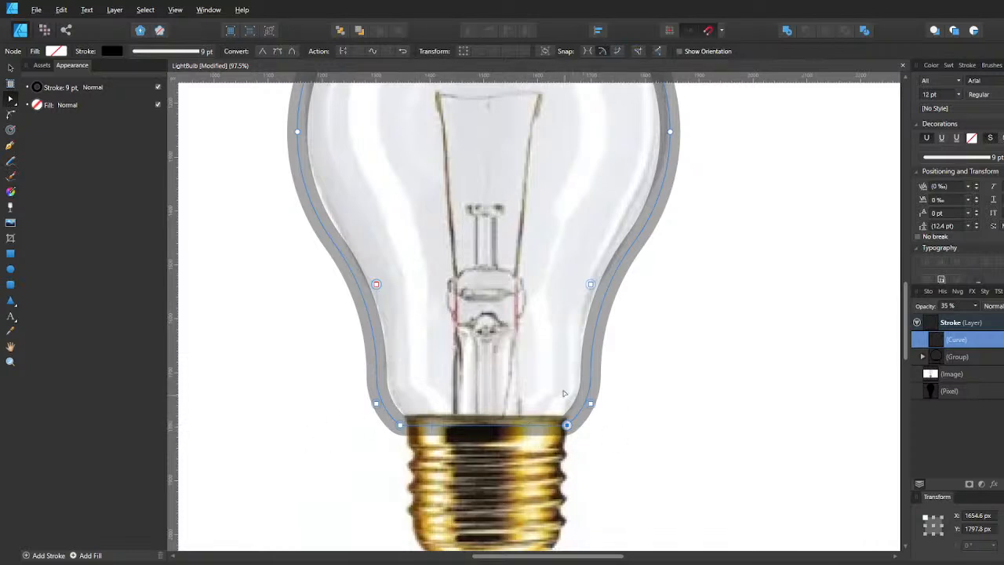
click(640, 441)
click(587, 418)
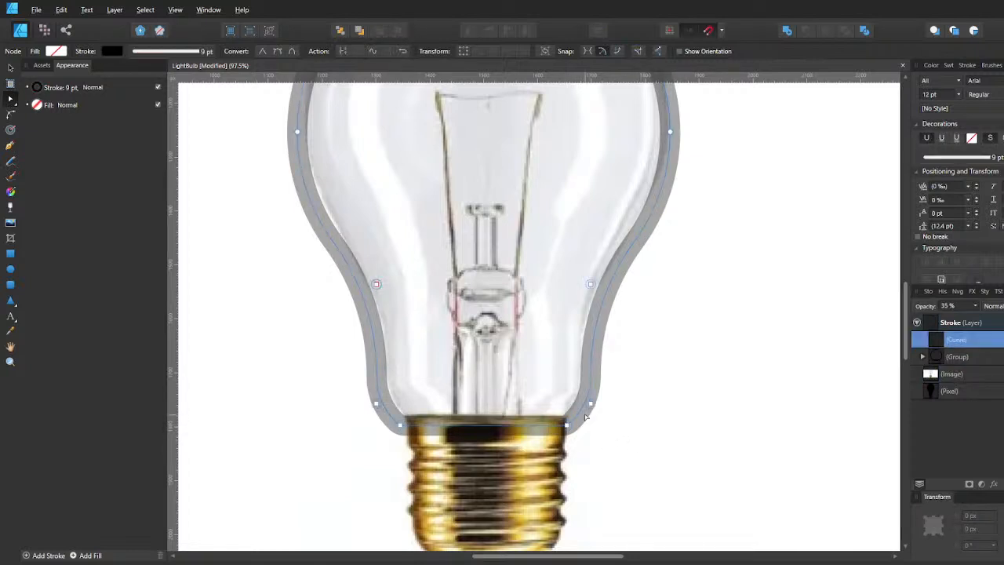
key(v)
scroll(586, 415, down, 3)
drag(587, 414, 587, 410)
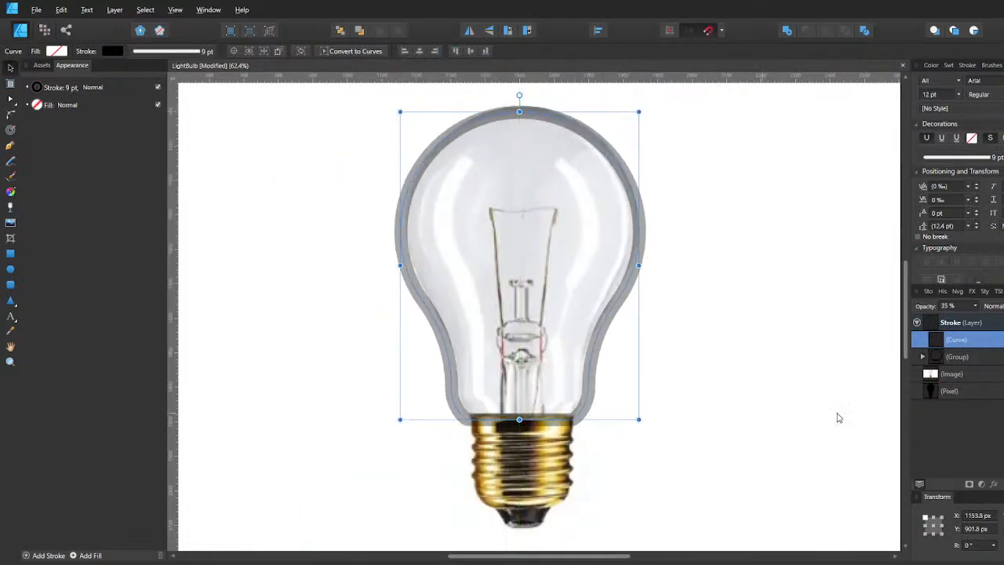
Try raising the bulb outline's opacity to 100%.
click(976, 307)
drag(975, 317, 1003, 316)
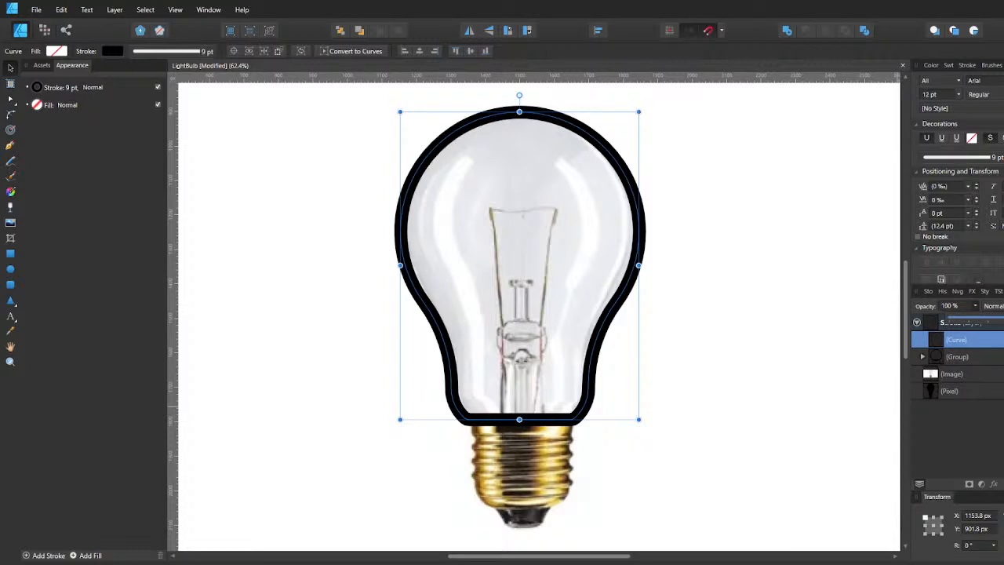
click(717, 335)
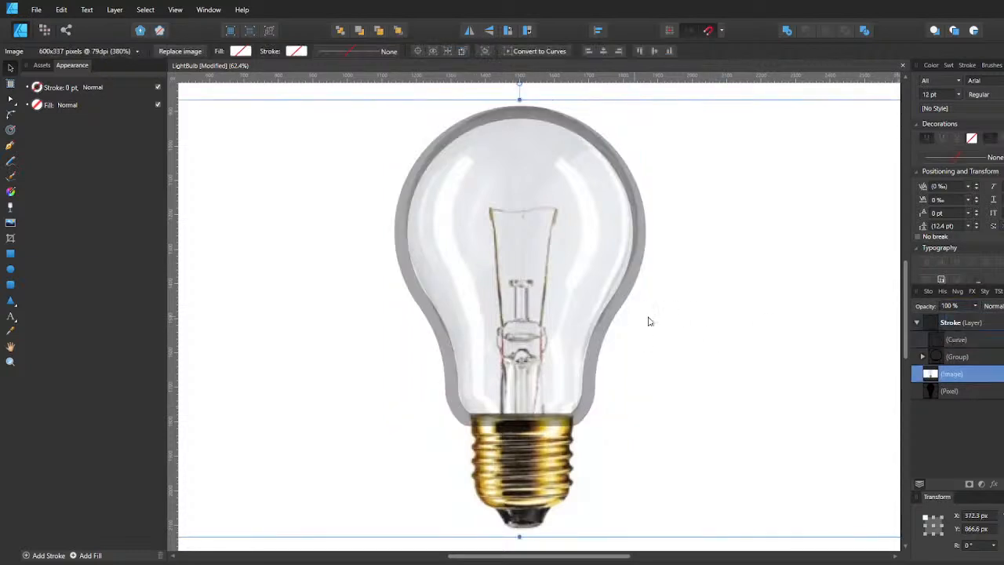
Set the bulb outline curve's opacity to 100% and duplicate the curve.
click(959, 356)
click(959, 338)
click(975, 306)
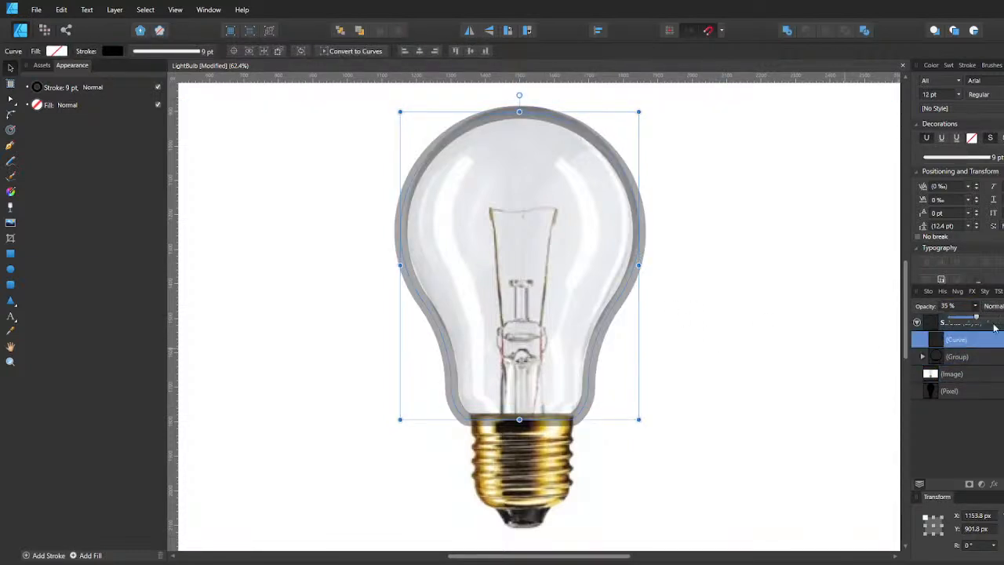
drag(975, 317, 1003, 317)
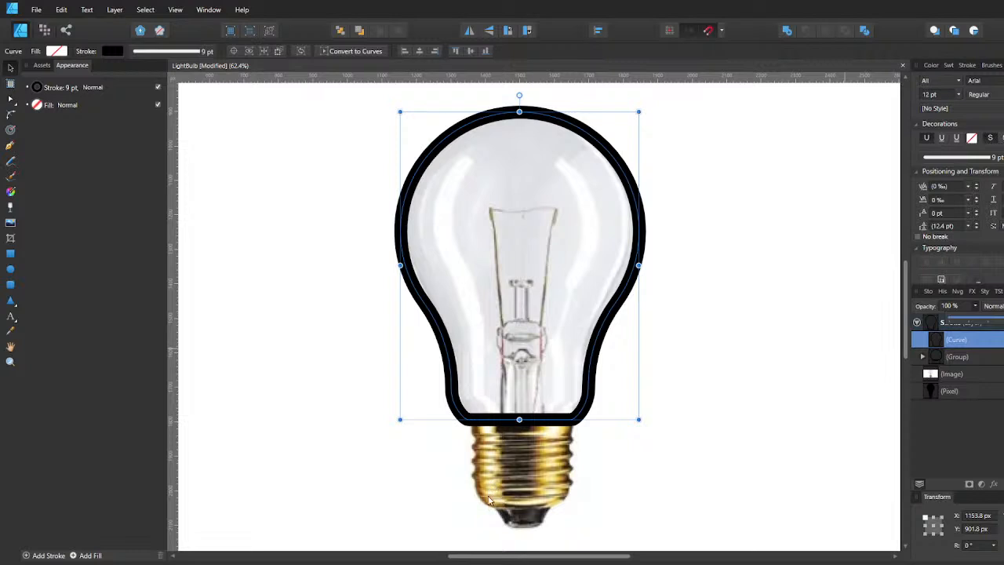
click(14, 252)
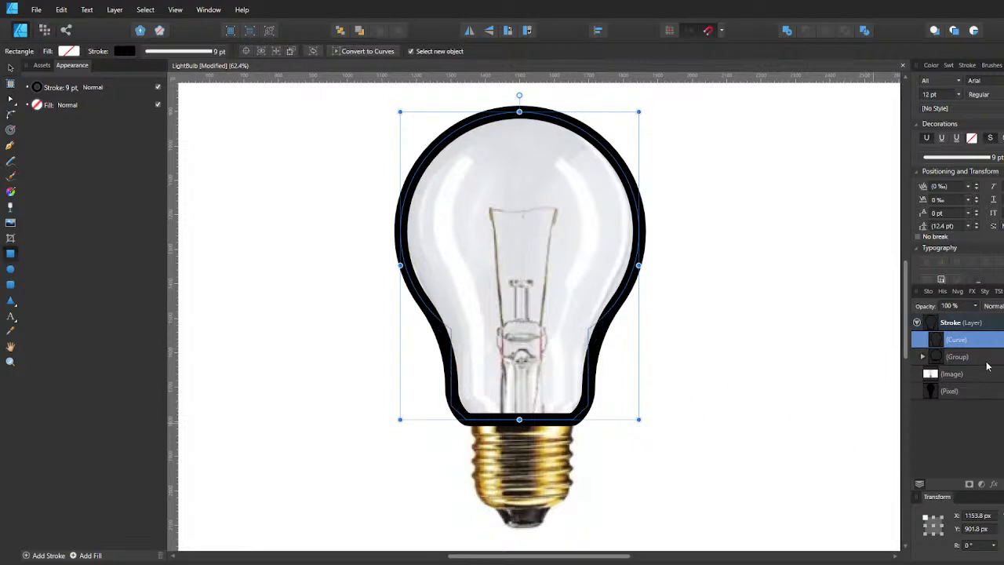
key(ctrl+j)
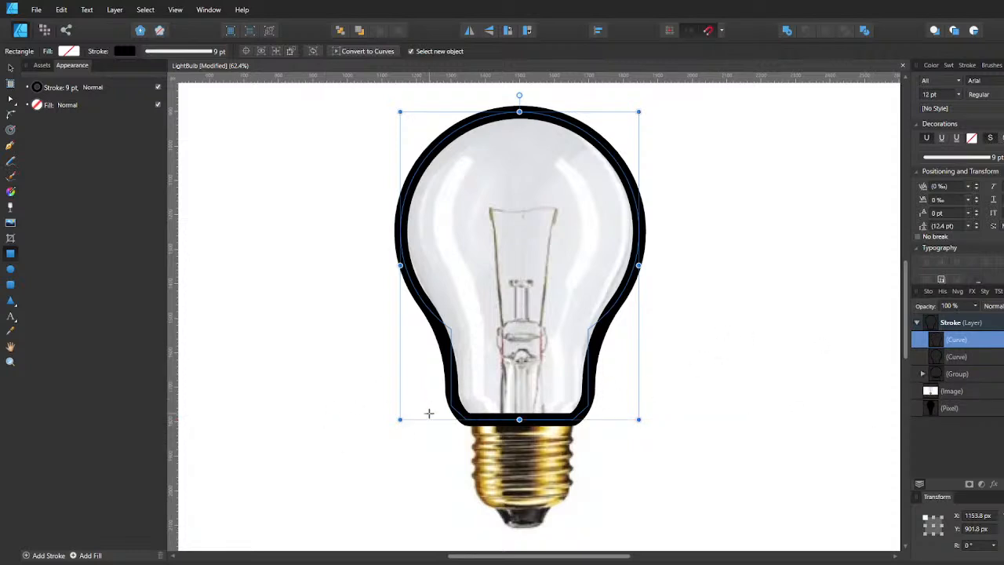
Draw a thin black-outlined rectangle across the top of the metal base, directly below the bulb outline.
scroll(447, 414, down, 1)
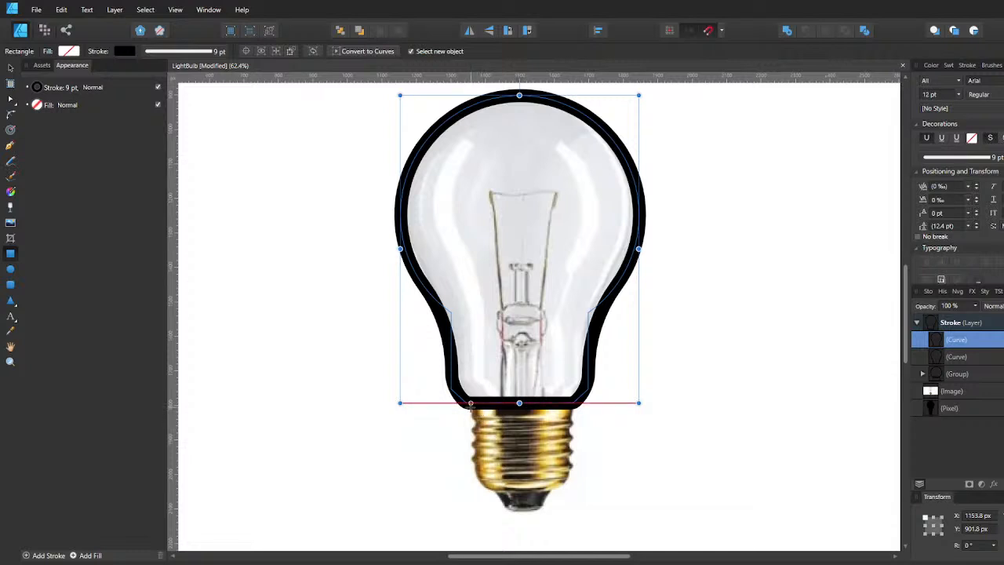
drag(469, 403, 561, 417)
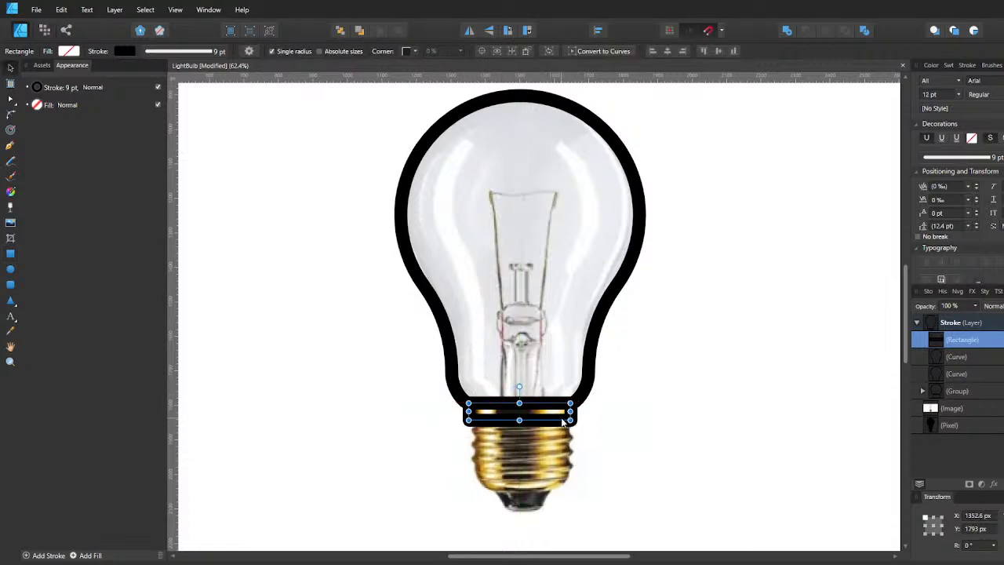
click(619, 431)
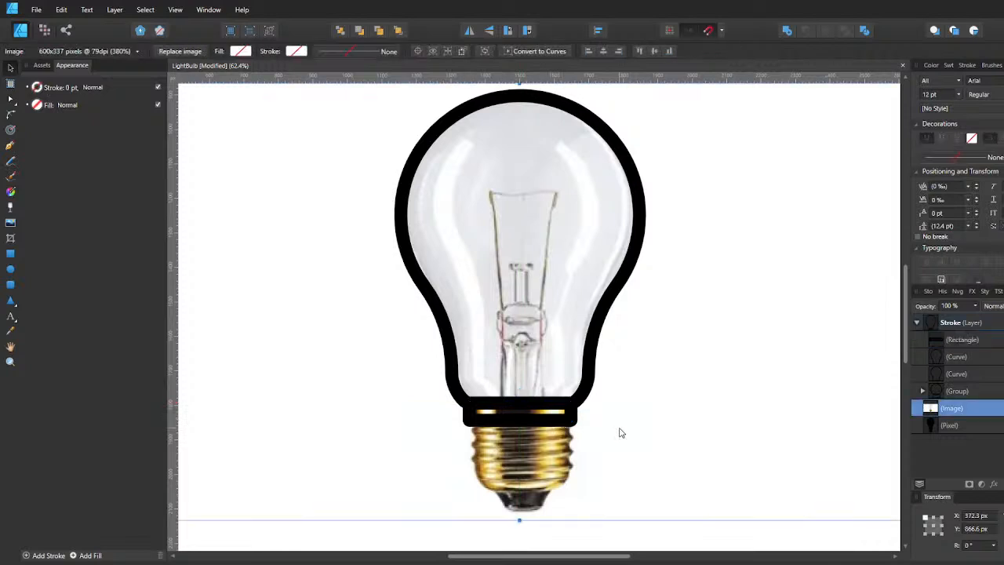
click(551, 422)
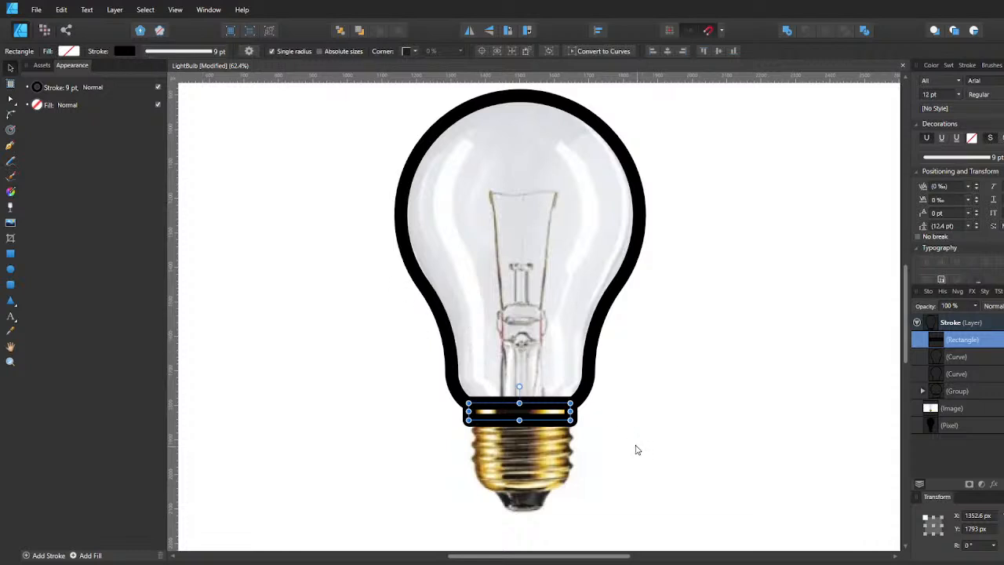
Move the thin rectangle down on the metal base to a Y position of 1813 px.
scroll(563, 424, up, 2)
scroll(563, 424, down, 2)
key(shift+Down)
key(shift+Down)
key(shift+Down)
key(shift+Down)
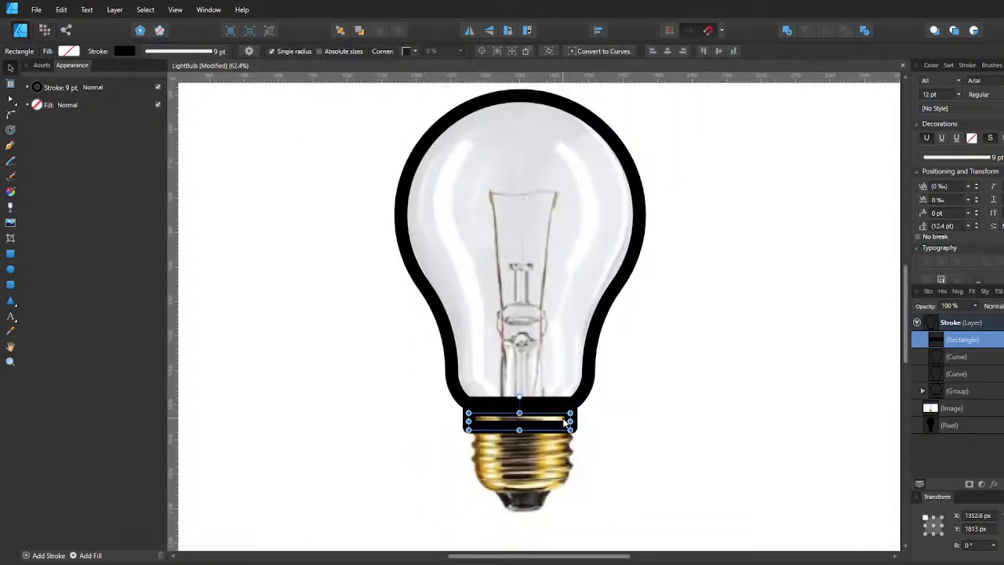
key(shift+Up)
key(shift+Up)
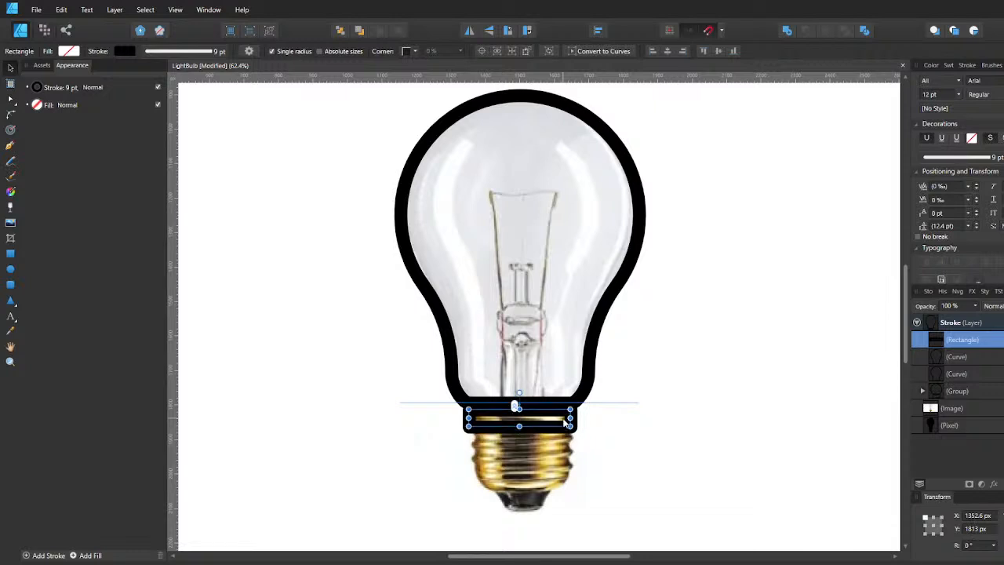
Convert the base rectangle to curves and move its two lower nodes down to a Y position of 1876.6 px.
click(567, 423)
click(567, 423)
key(ctrl+Return)
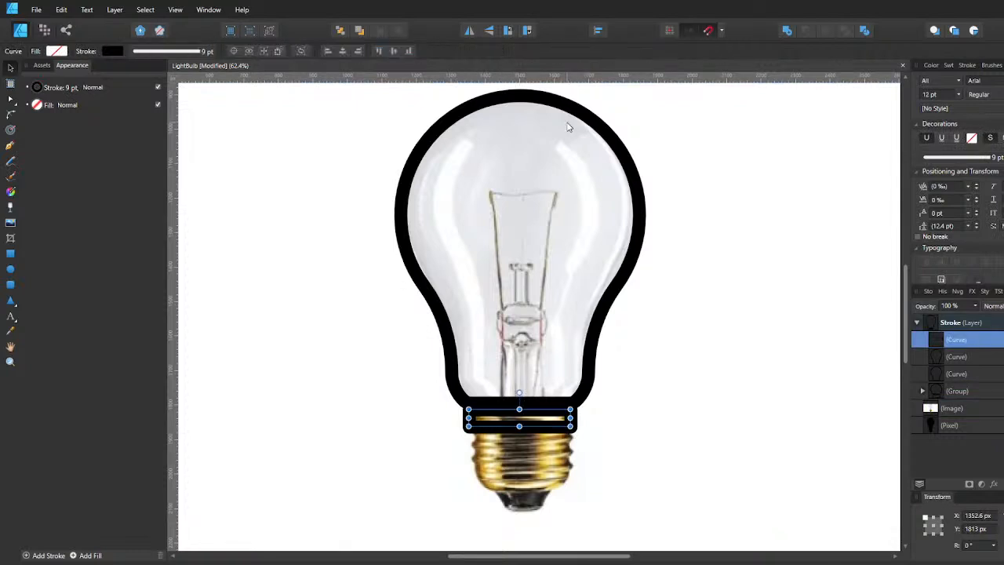
key(a)
click(570, 427)
shift+click(469, 426)
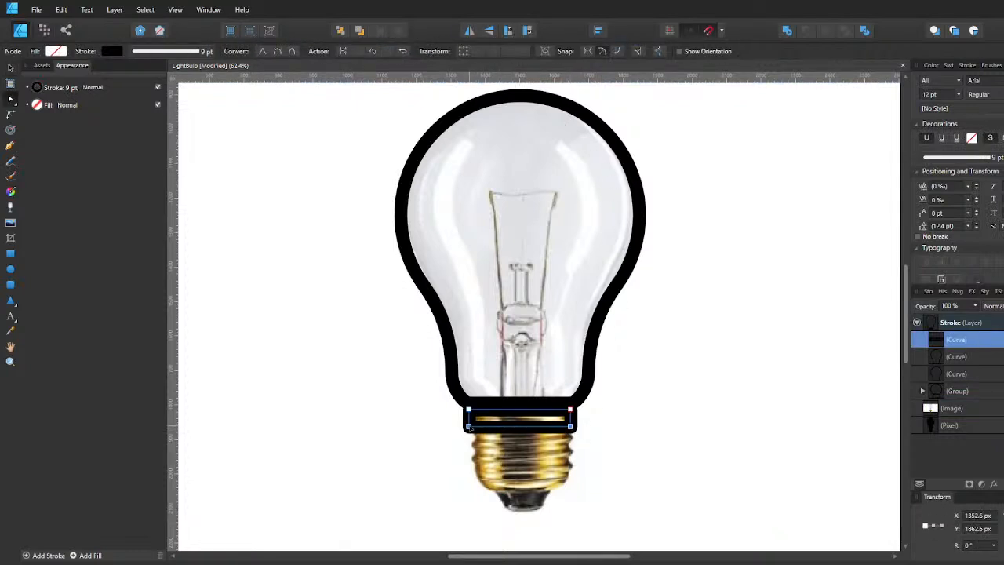
drag(469, 428, 469, 430)
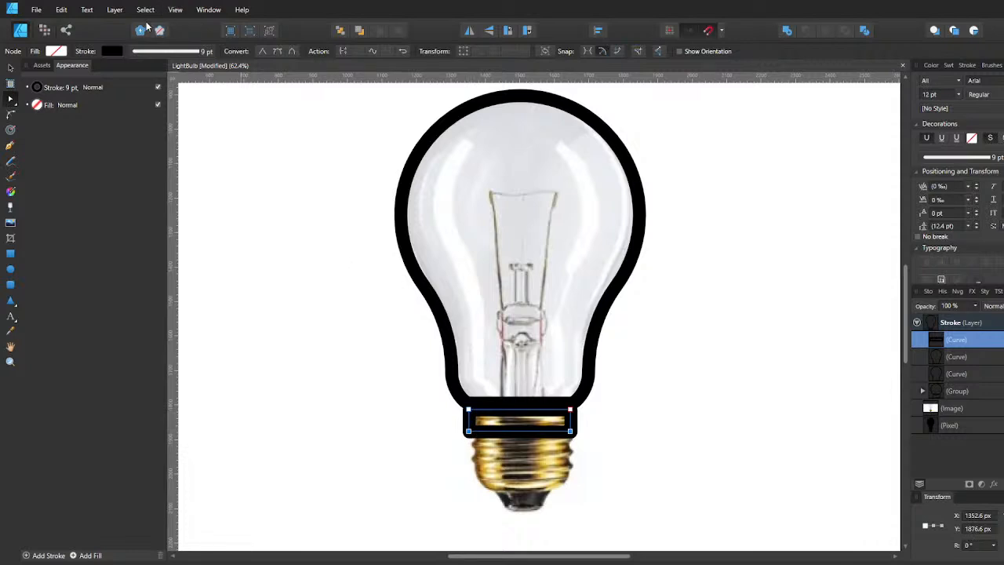
Reduce the base rectangle's stroke width to 8 pt.
click(185, 52)
click(207, 90)
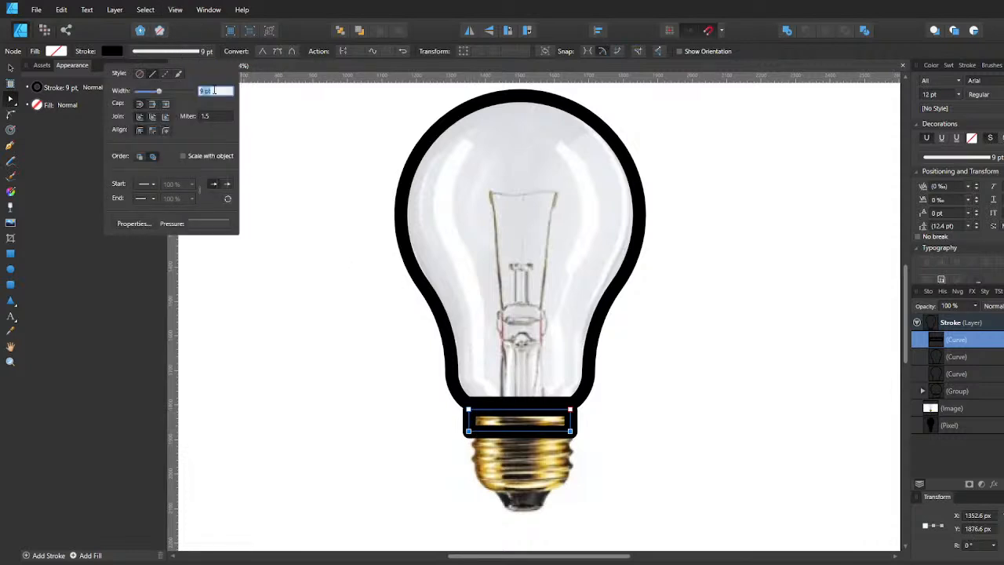
text(8)
key(Return)
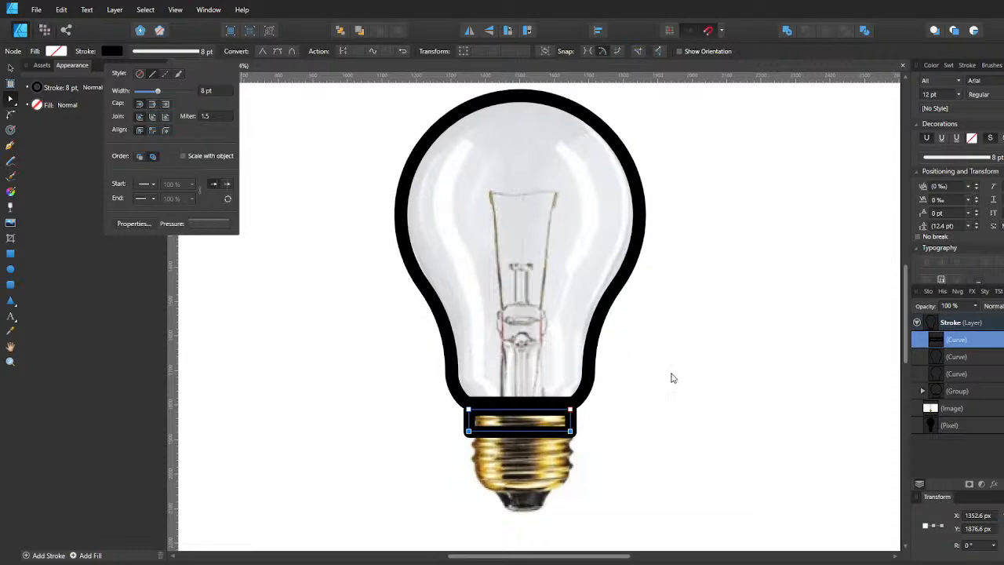
click(665, 383)
click(594, 393)
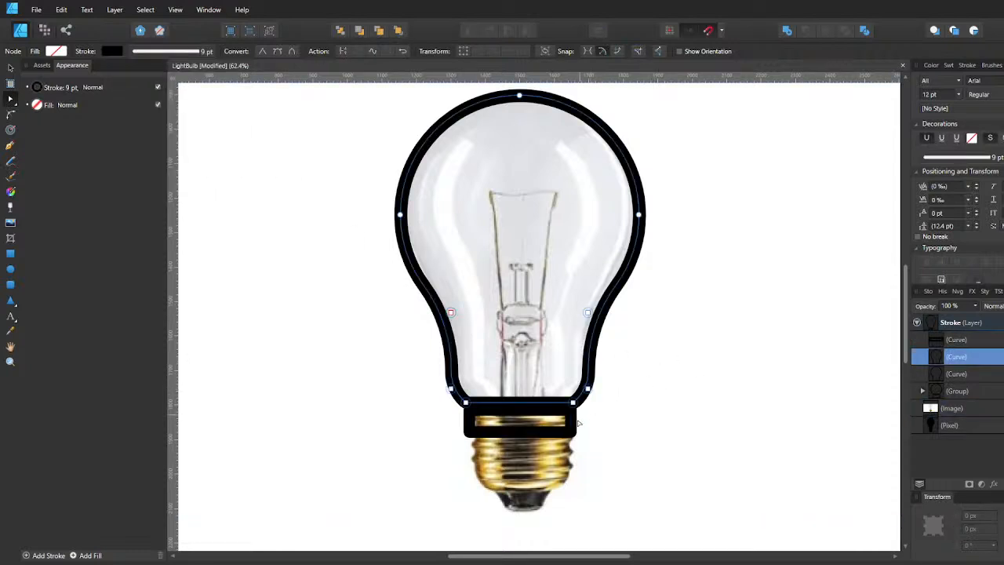
click(573, 431)
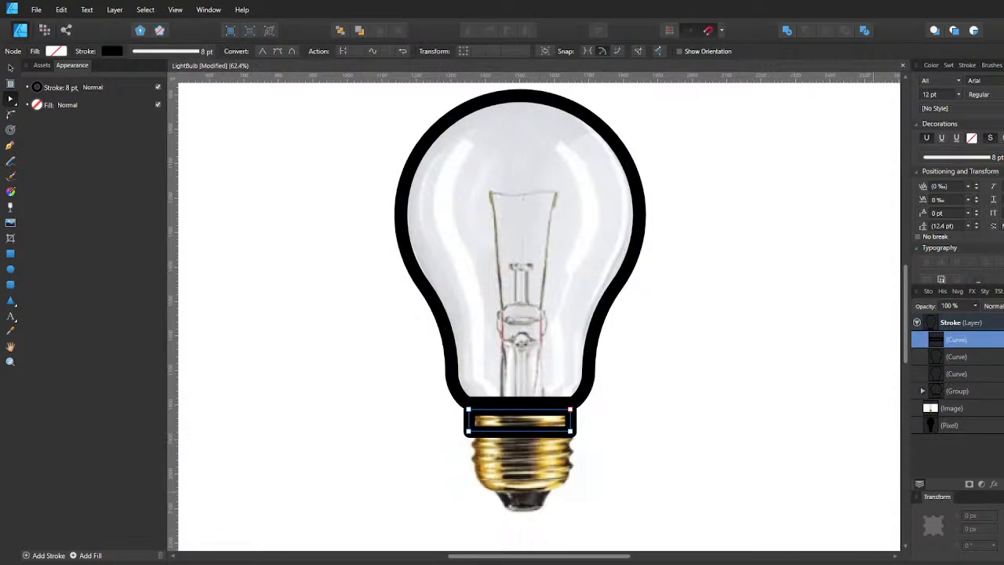
Hide the bulb outline and the base rectangle to check the photo beneath, and show both again.
key(ctrl+z)
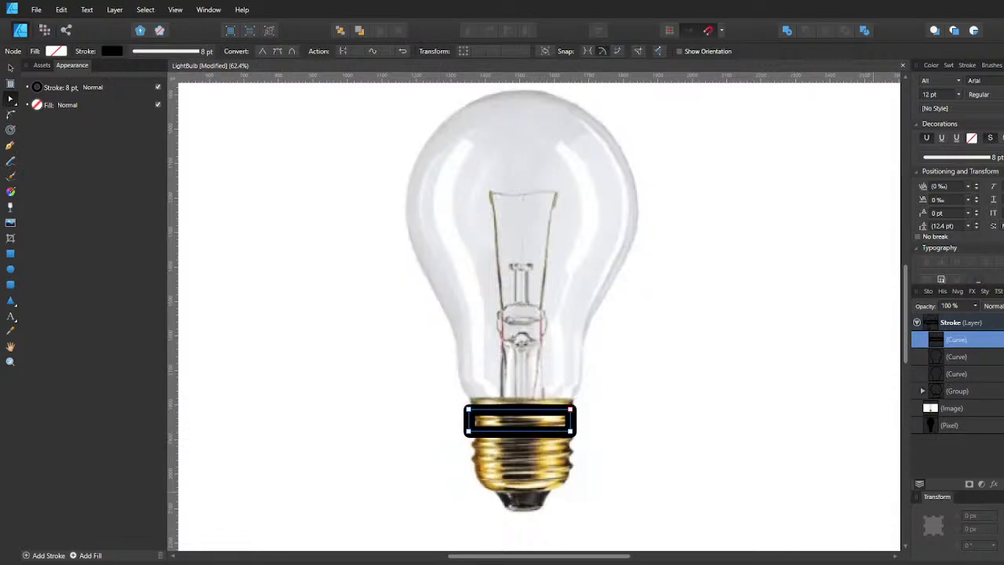
key(ctrl+z)
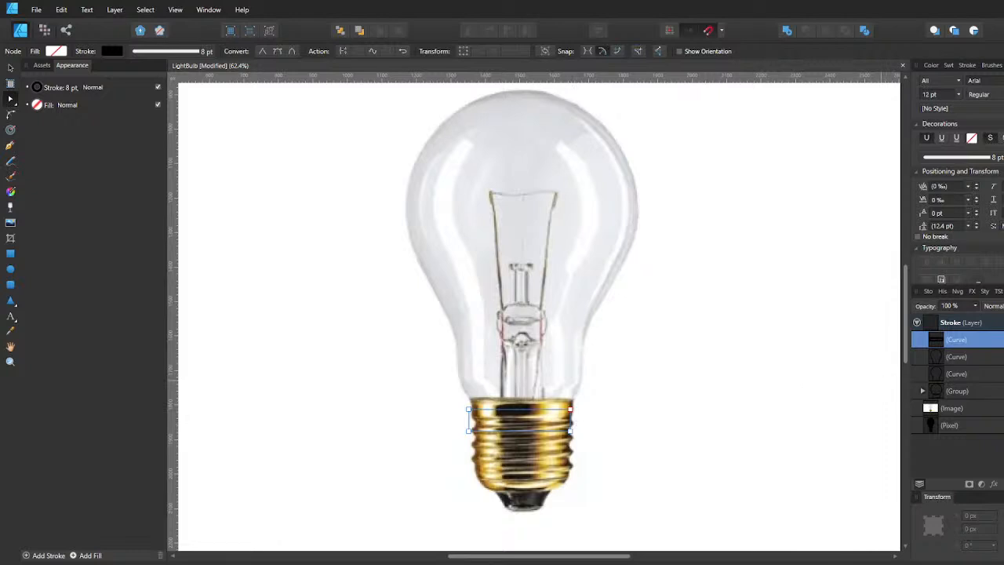
click(1002, 339)
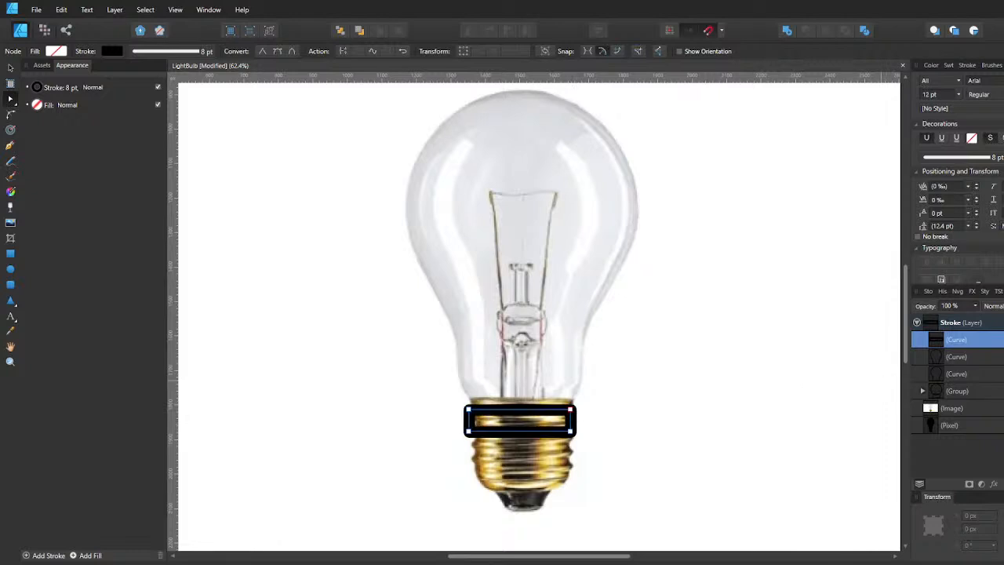
click(1002, 357)
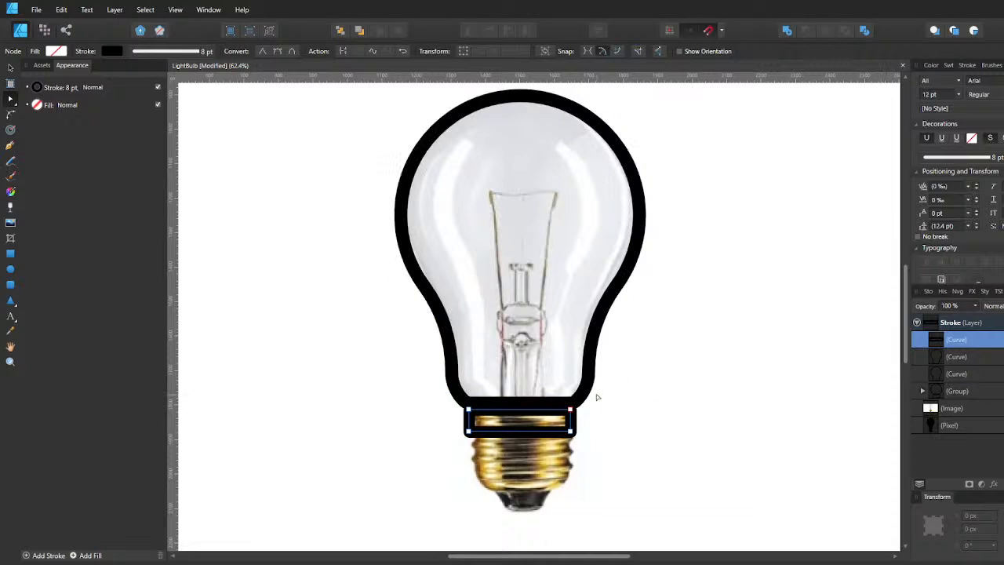
Round the two lower corners of the base rectangle with the Corner tool to a radius of about 30.9 px.
key(c)
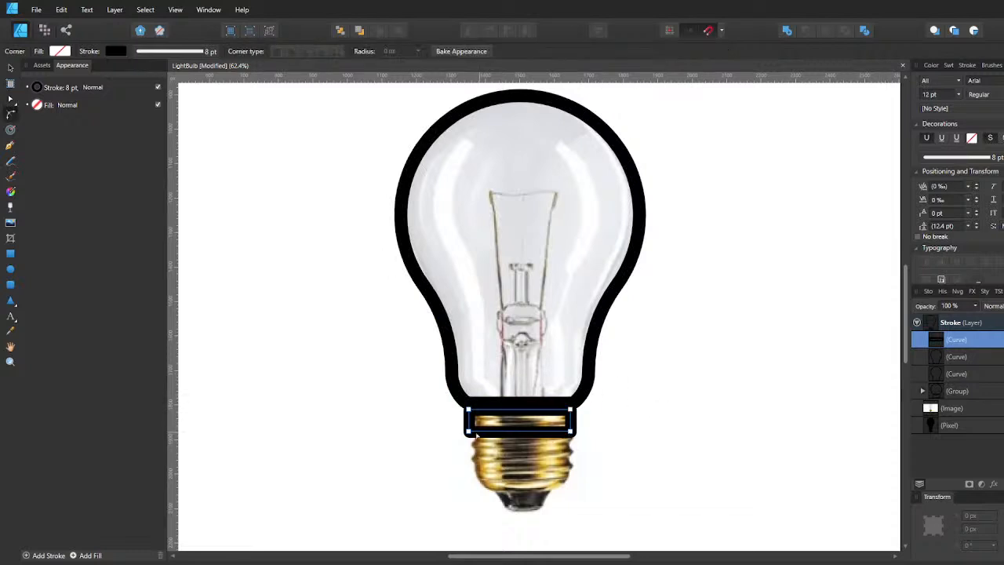
click(571, 431)
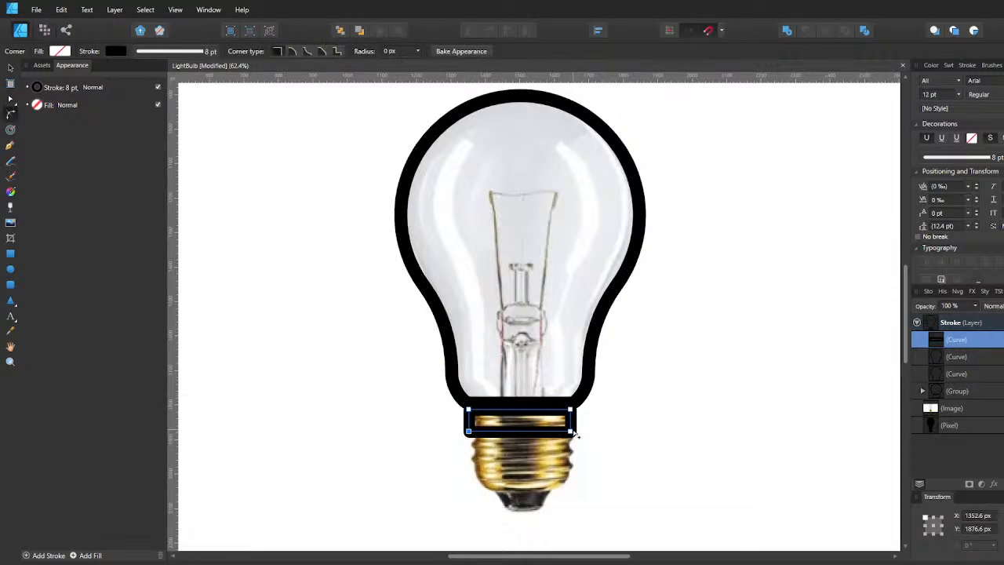
drag(575, 437, 572, 410)
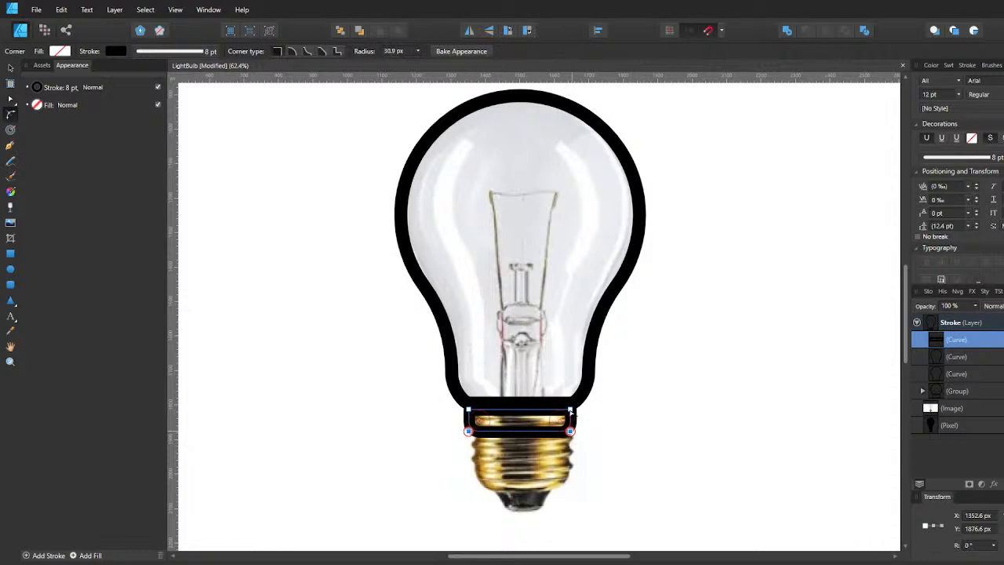
Move the two upper corner nodes of the base shape inward by 10 px each.
key(v)
key(a)
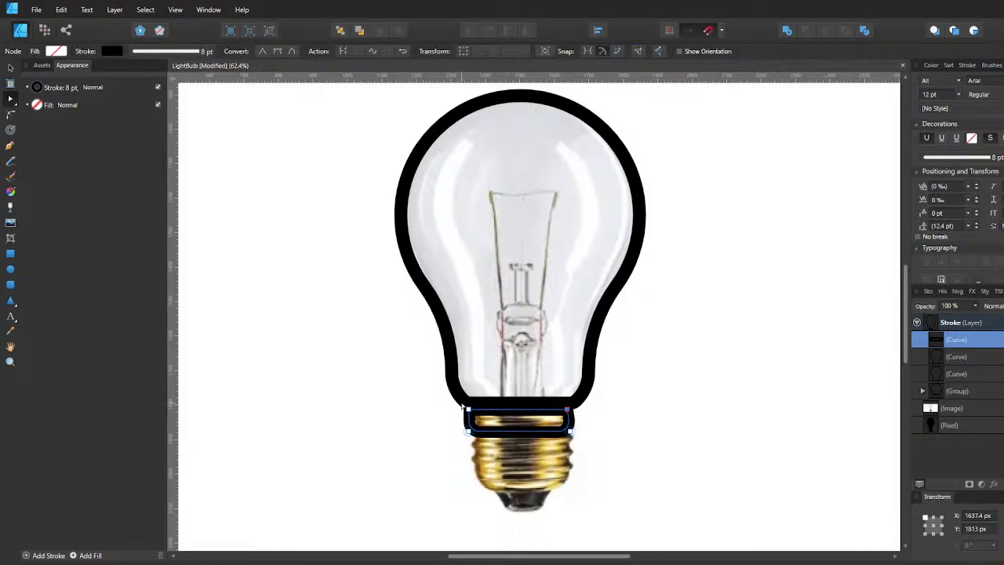
click(469, 409)
key(v)
click(612, 449)
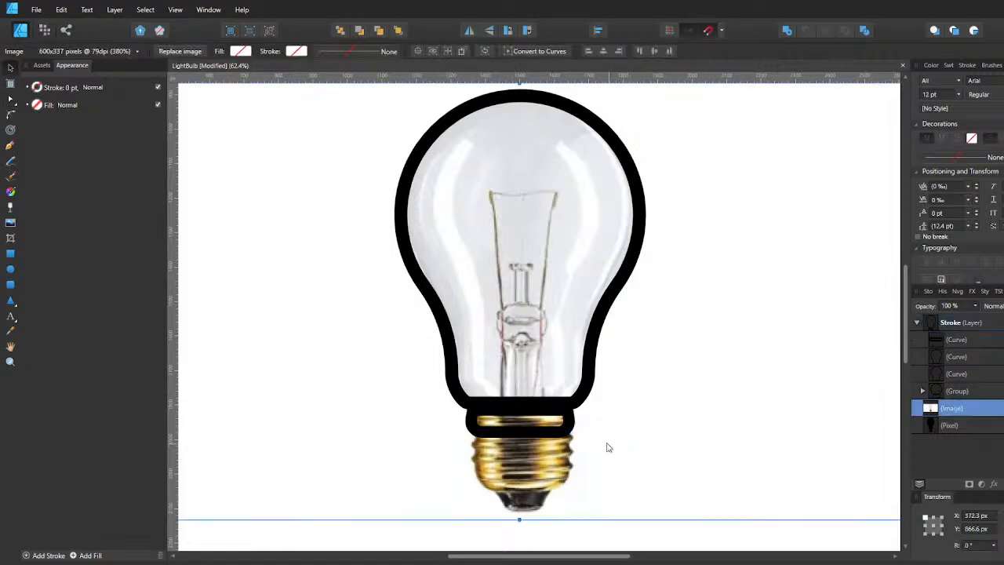
Move the rounded base shape slightly up to a Y position of 1804 px.
click(566, 431)
drag(567, 432, 568, 428)
click(377, 421)
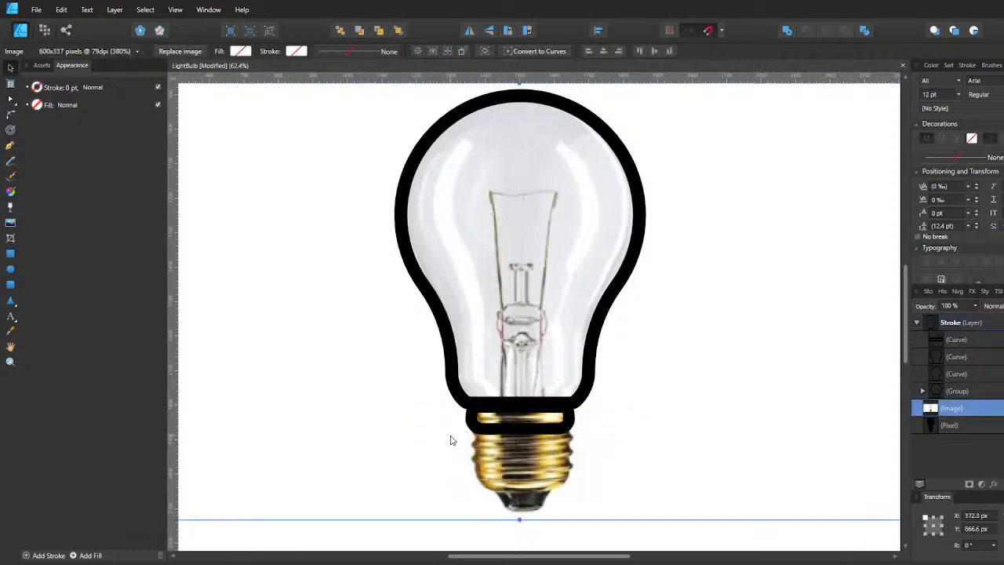
Move the base shape's two upper nodes further inward by 10 px each, with the leftmost one at X 1372.6 px.
click(517, 431)
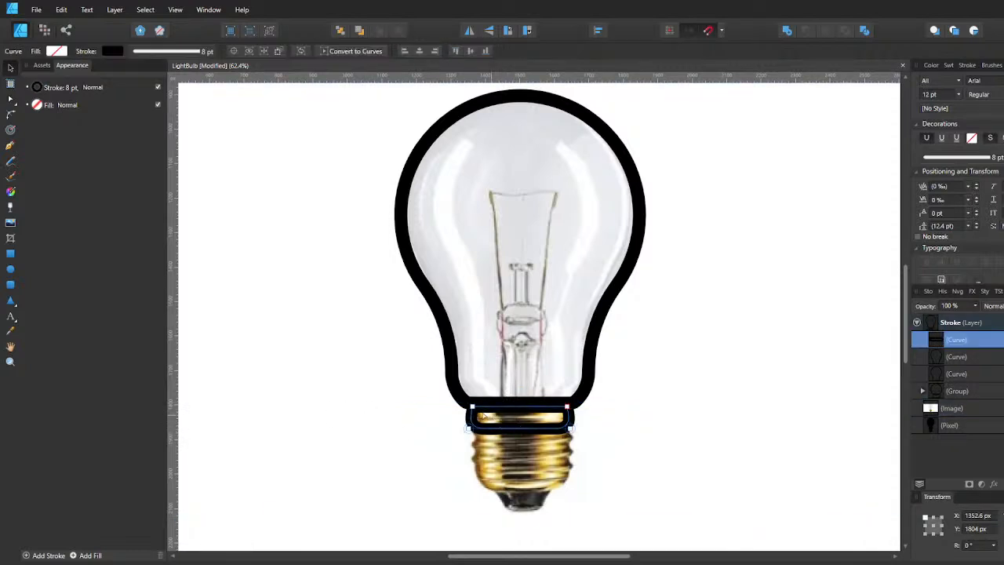
key(a)
key(shift+Right)
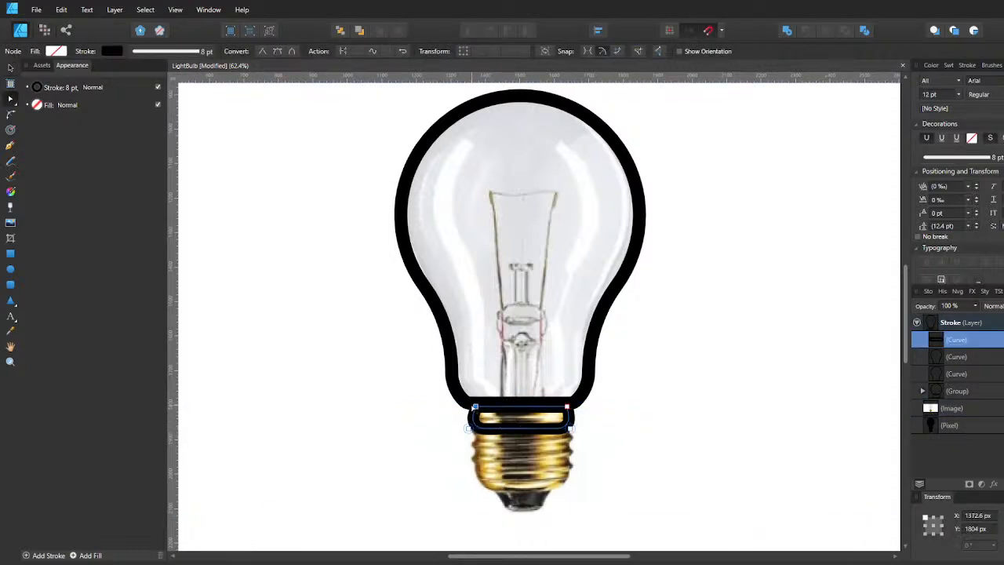
click(566, 407)
click(590, 411)
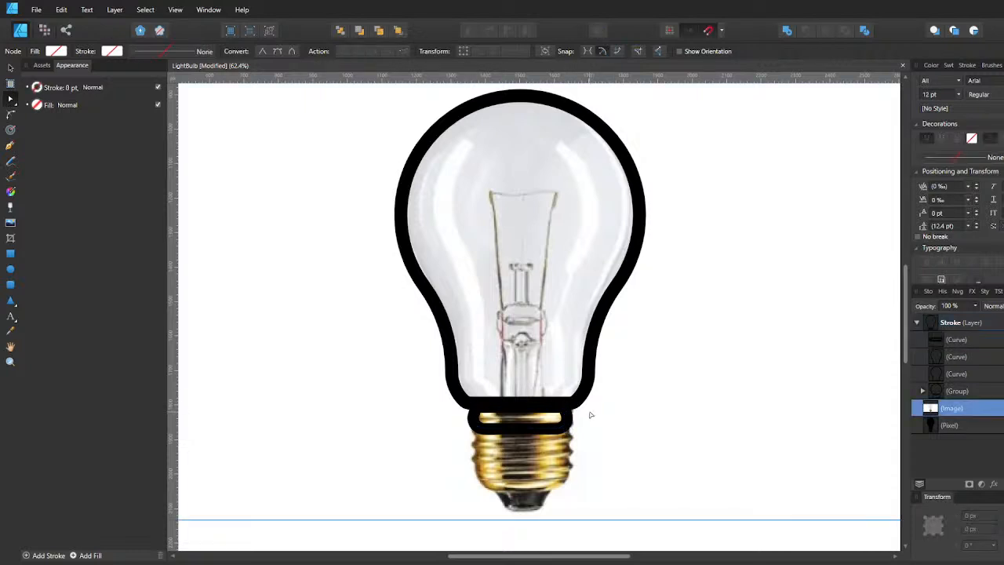
click(563, 429)
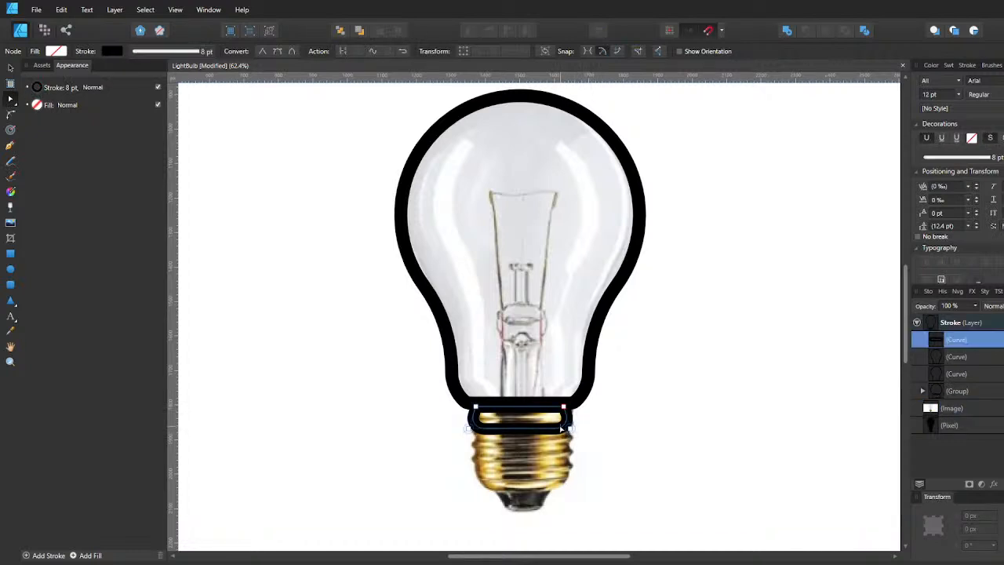
click(607, 411)
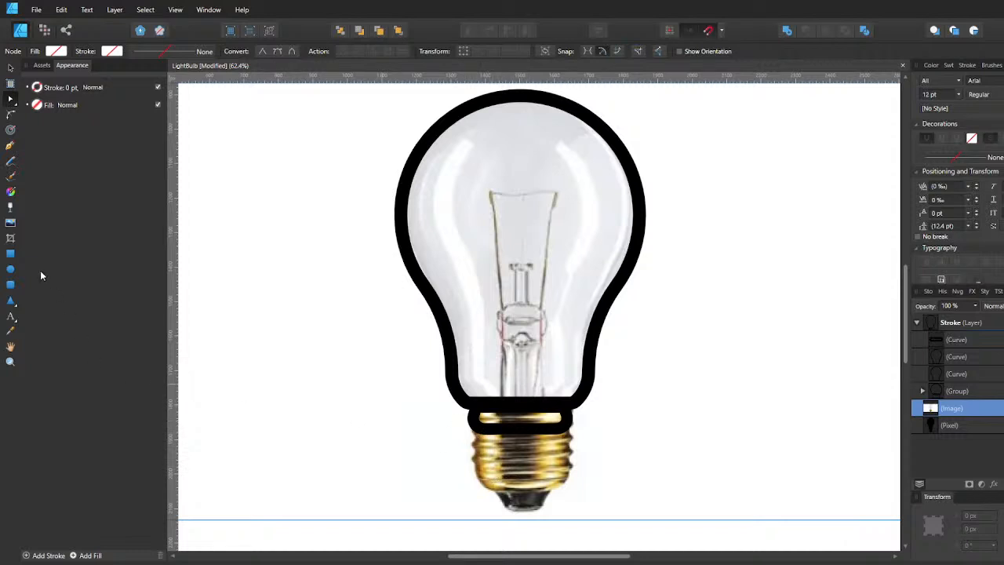
Duplicate the rounded band shape at the top of the metal base.
click(10, 254)
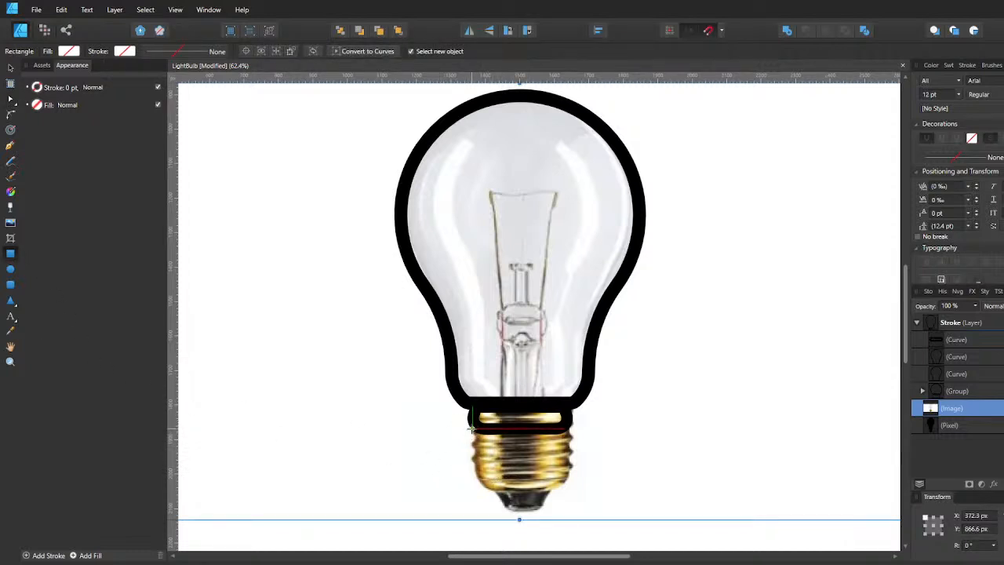
key(v)
click(517, 429)
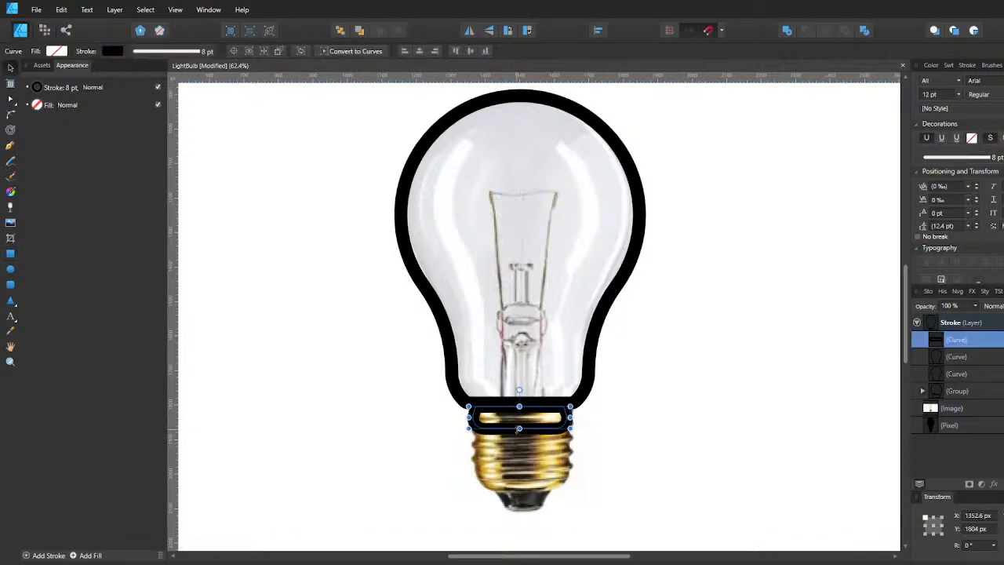
key(ctrl+j)
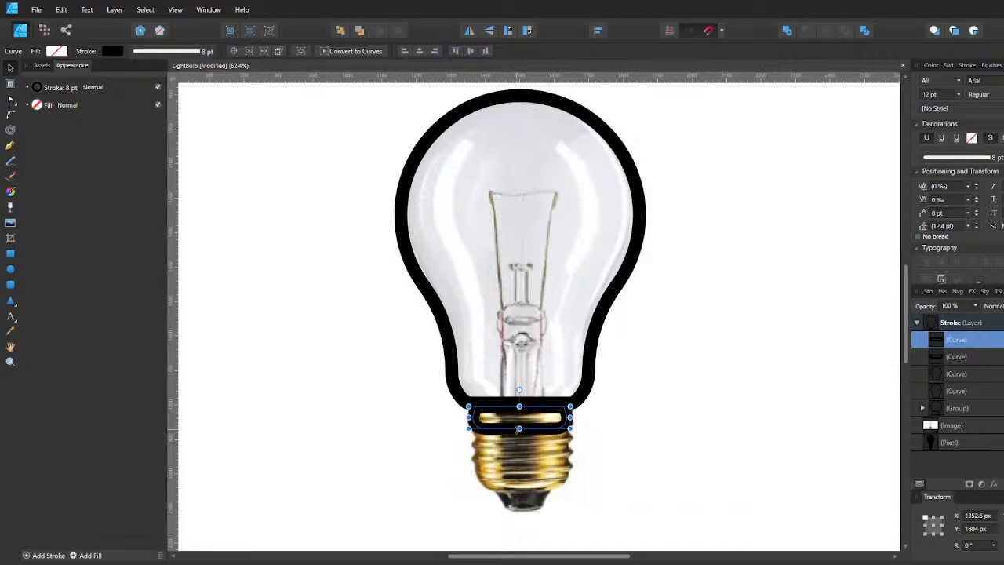
Rename the uppermost band curve in the Stroke layer as TopRECT.
click(943, 358)
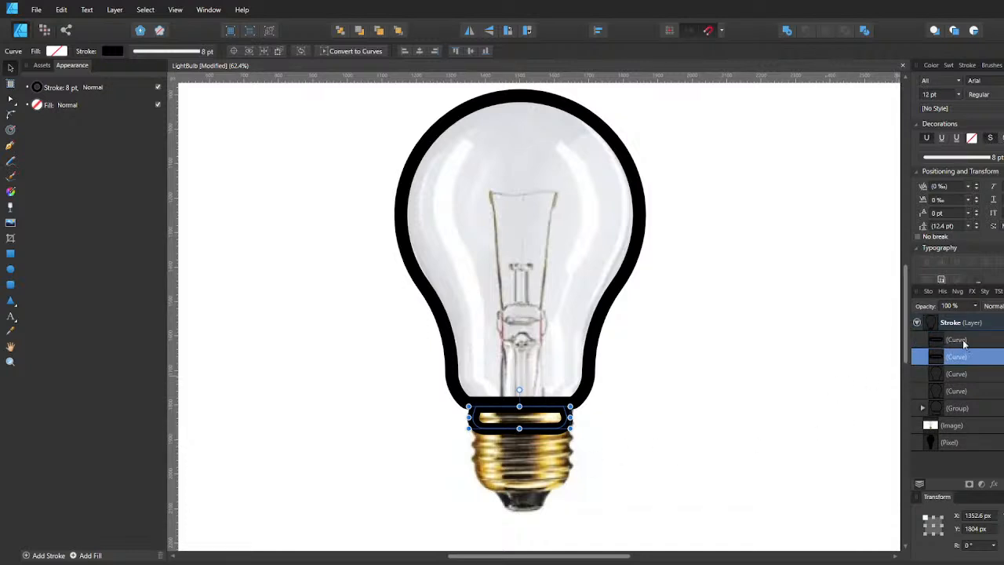
double_click(963, 341)
text(M)
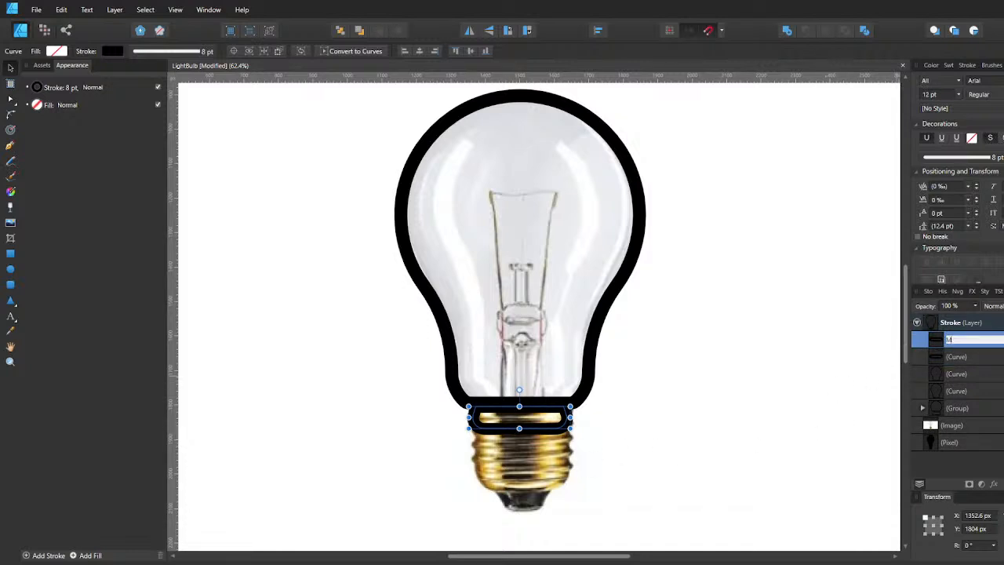
key(BackSpace)
key(BackSpace)
key(BackSpace)
text(To)
key(Return)
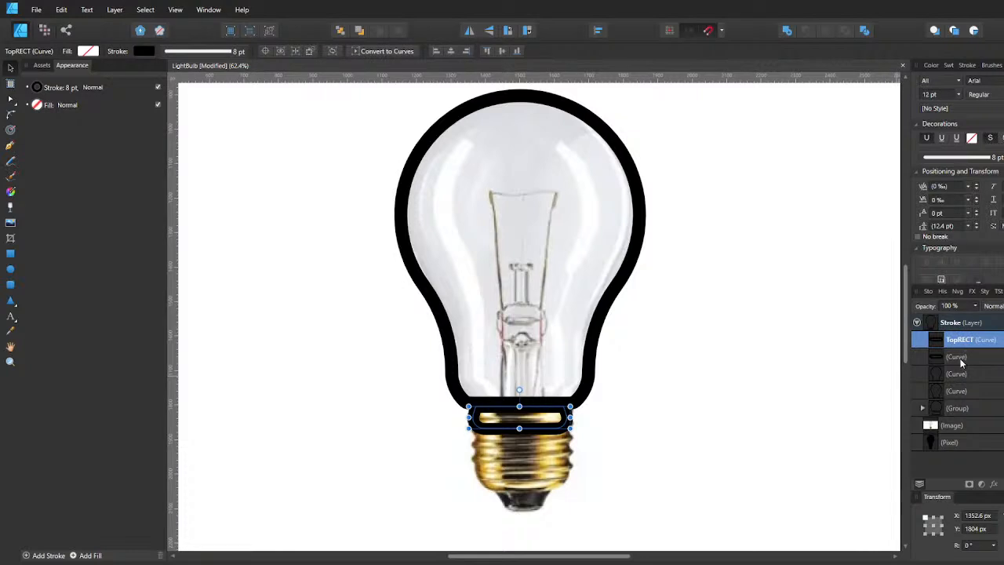
Move the unnamed band copy directly below TopRECT, to a Y position of 1867.6 px.
click(959, 358)
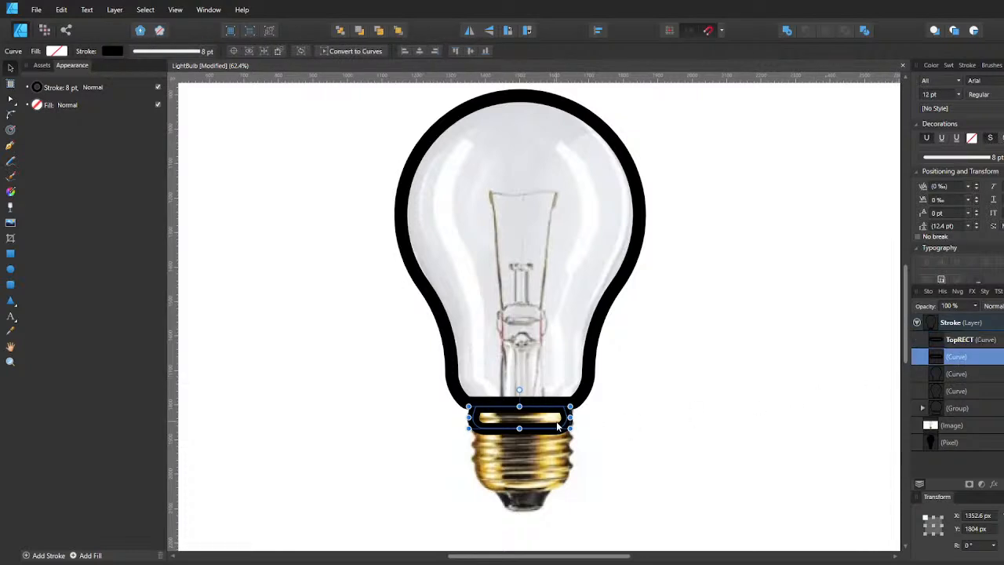
drag(556, 430, 559, 451)
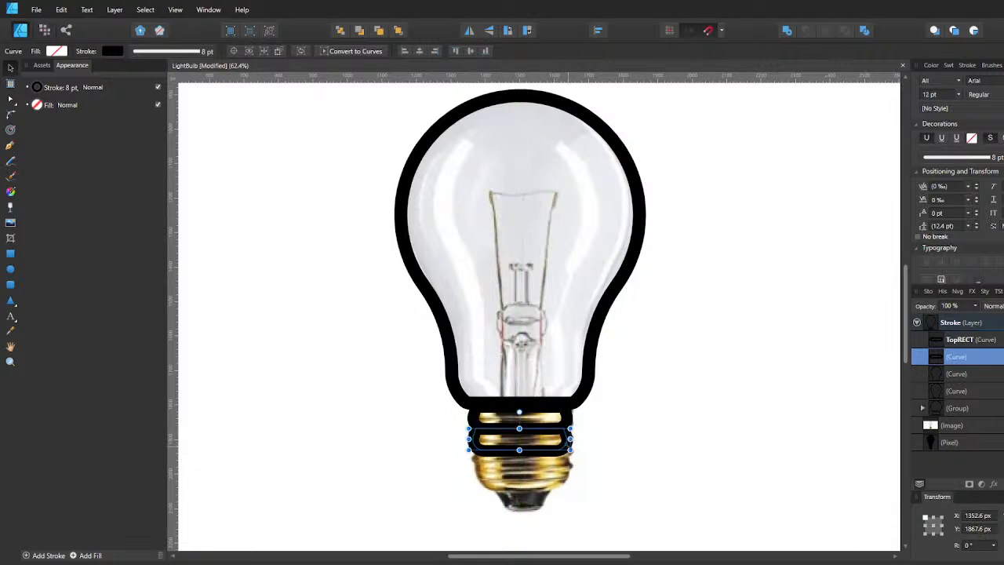
Move the second band's two upper nodes outward until they align vertically with its lower nodes, with the leftmost one at X 1352.6 px.
key(a)
click(563, 428)
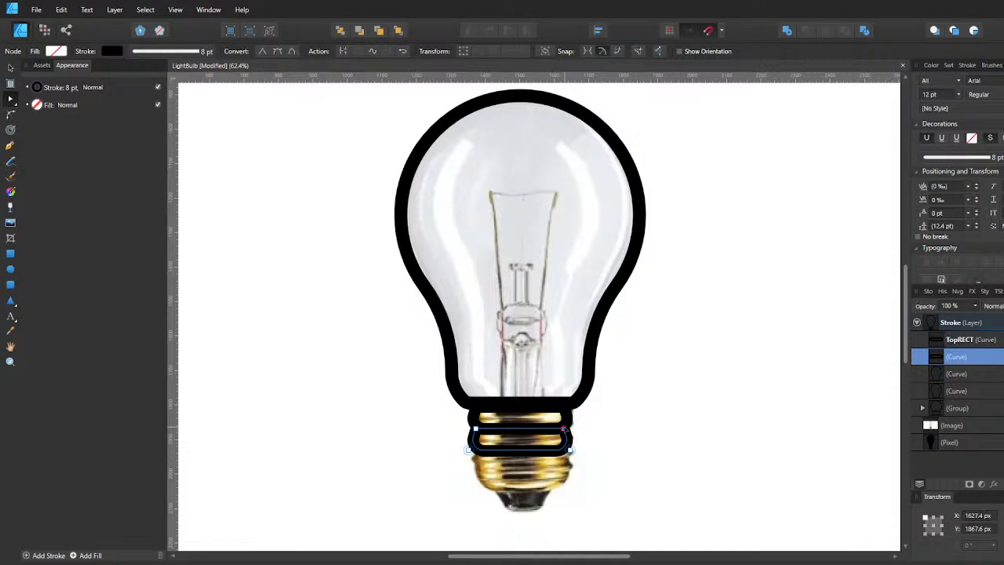
drag(564, 428, 569, 430)
shift+click(476, 429)
key(shift+Left)
key(shift+Left)
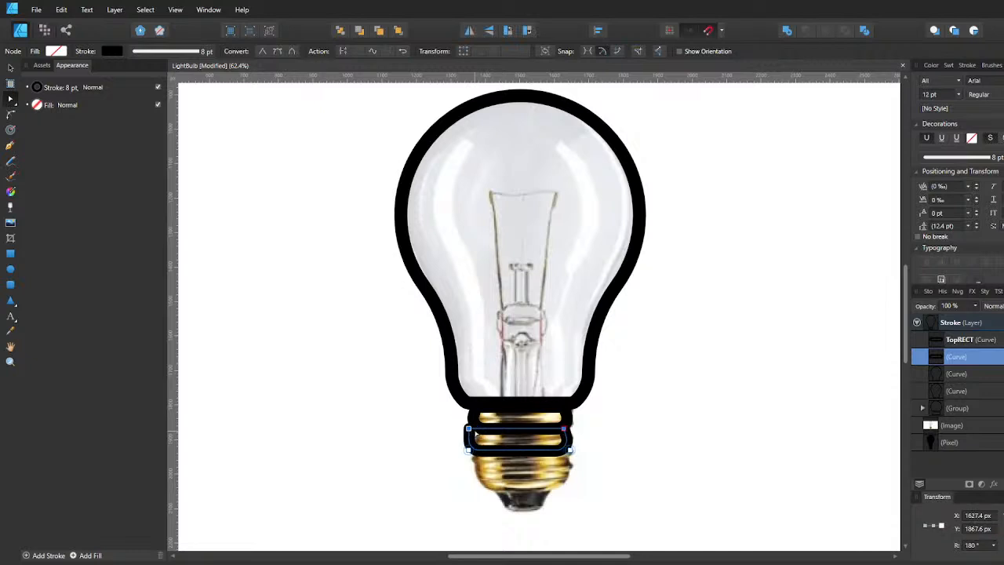
key(shift+Right)
key(shift+Right)
click(475, 430)
key(shift+Left)
key(shift+Left)
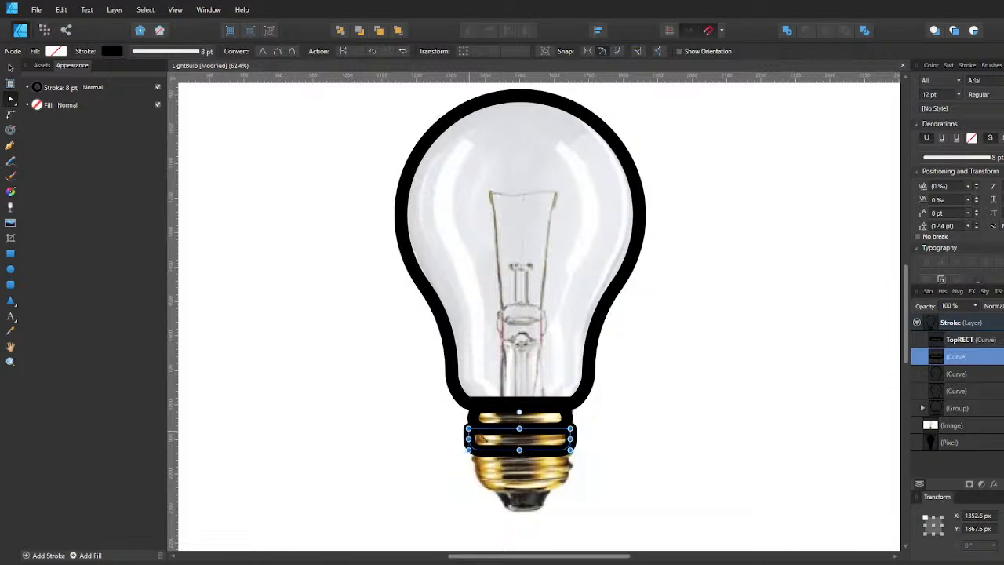
Round all four corners of the second band with the Corner tool to give it pill-shaped ends.
click(468, 450)
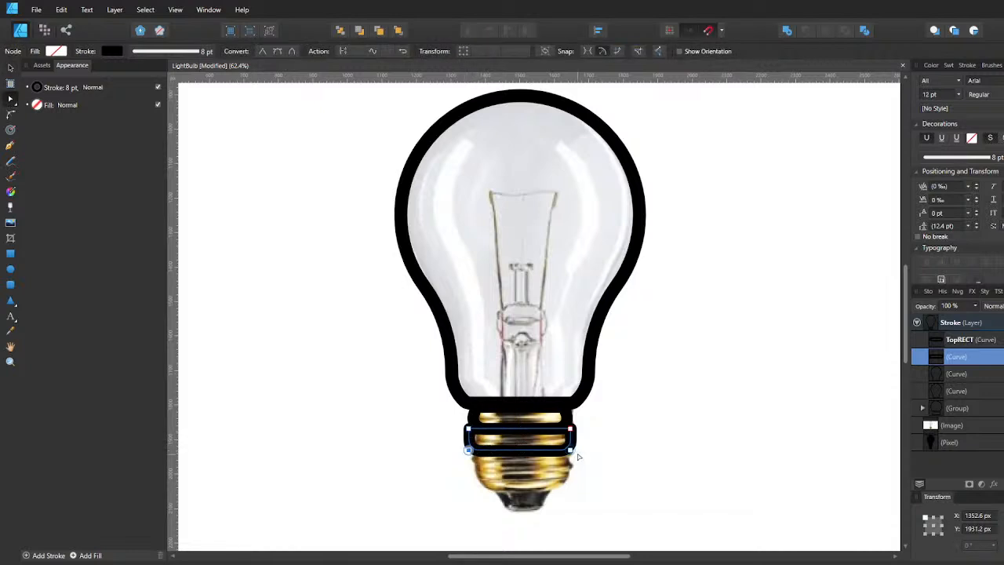
key(c)
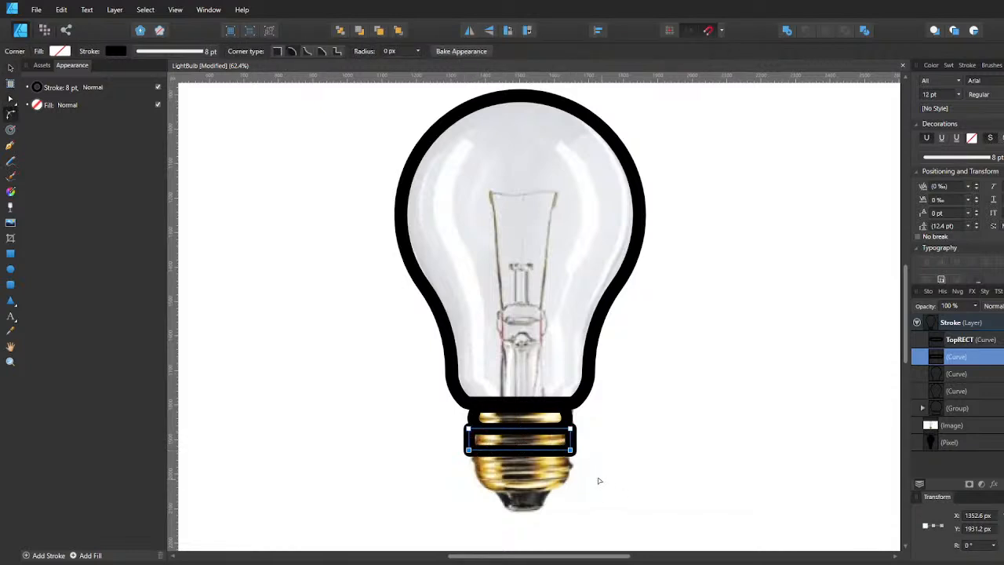
key(v)
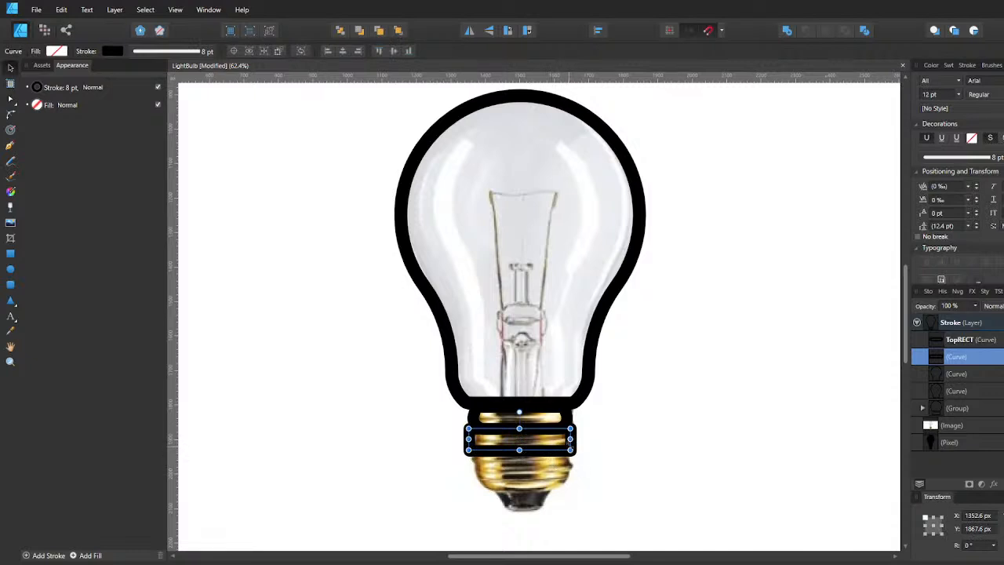
key(c)
drag(439, 414, 514, 445)
drag(566, 466, 593, 475)
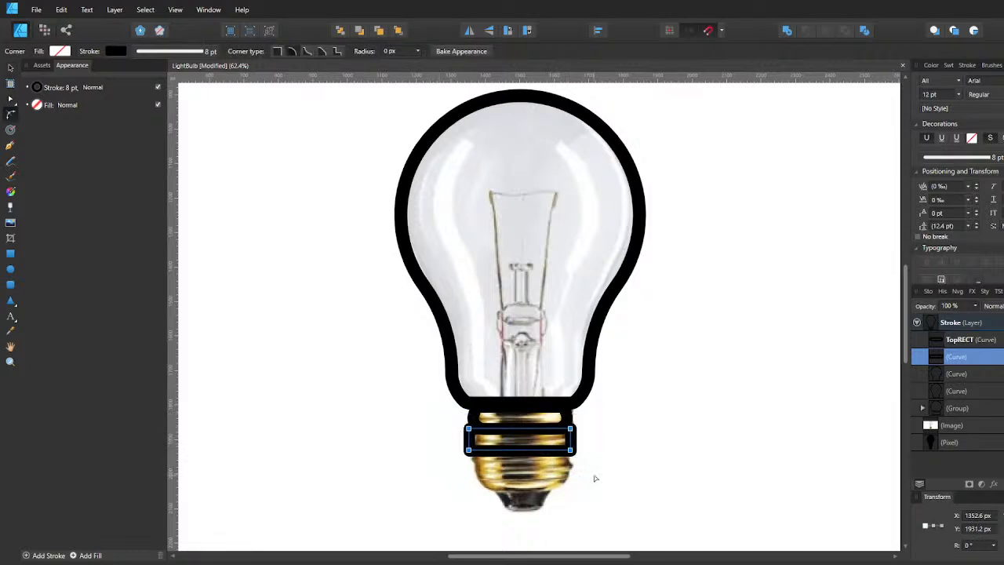
click(366, 359)
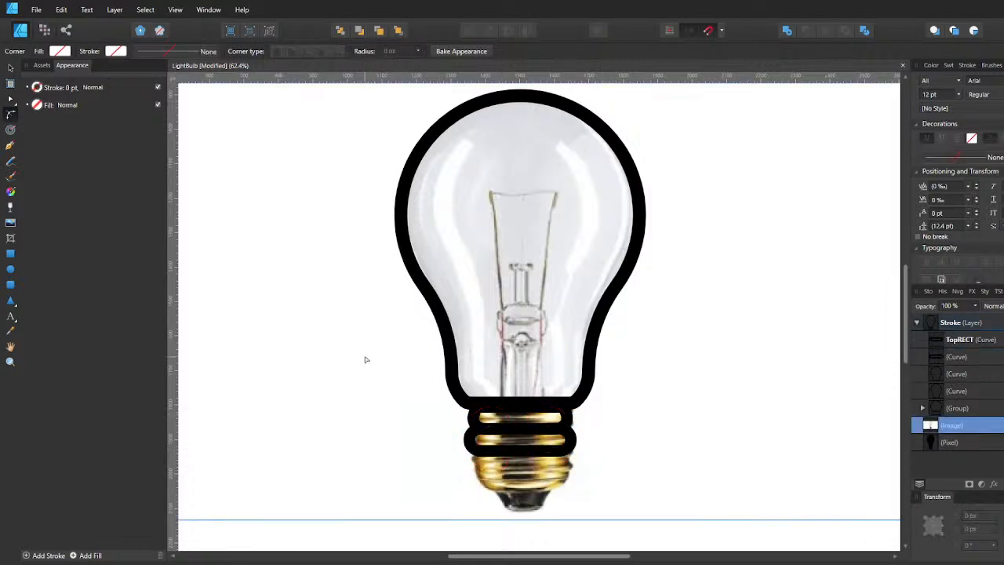
Try widening the second band equally on both sides, to an X position of 1335 px.
click(547, 455)
key(v)
drag(570, 439, 576, 440)
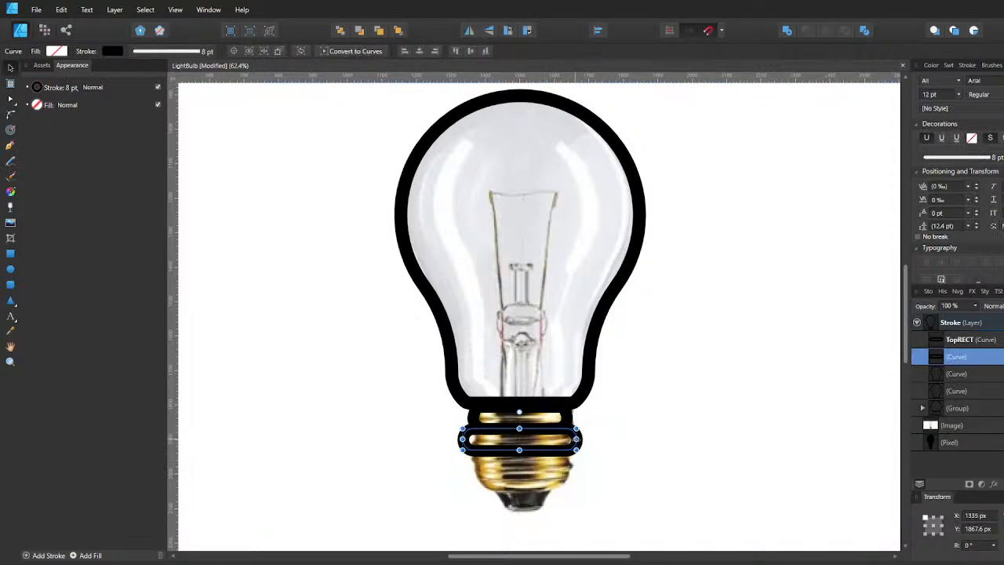
click(602, 443)
click(568, 441)
click(612, 450)
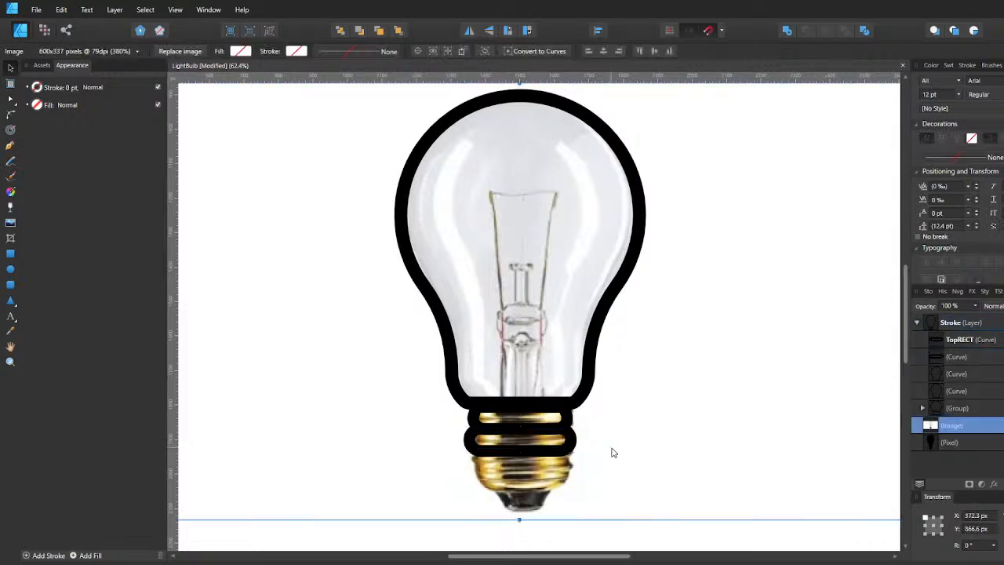
click(569, 451)
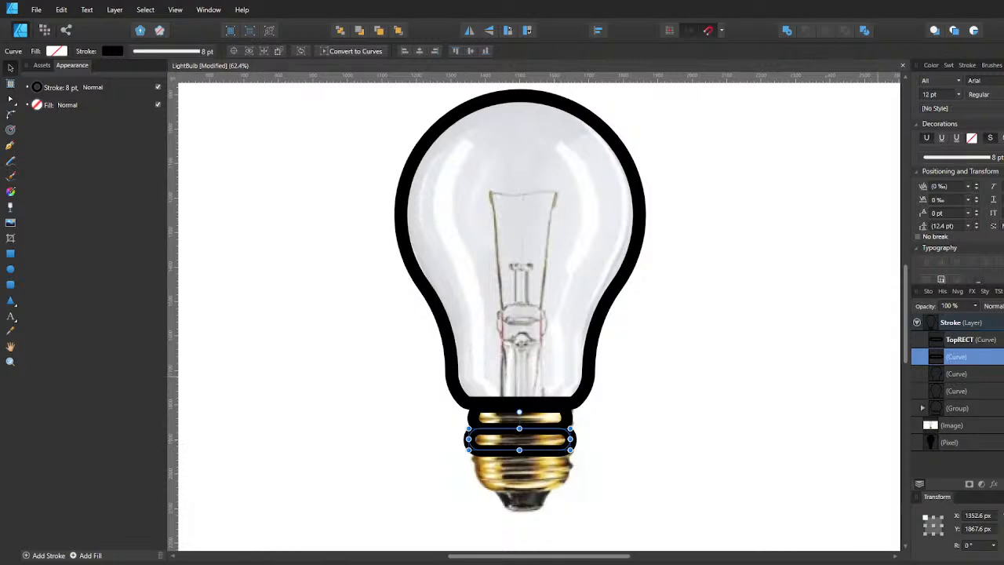
Move the glass outline up away from the metal base and undo the move.
click(587, 381)
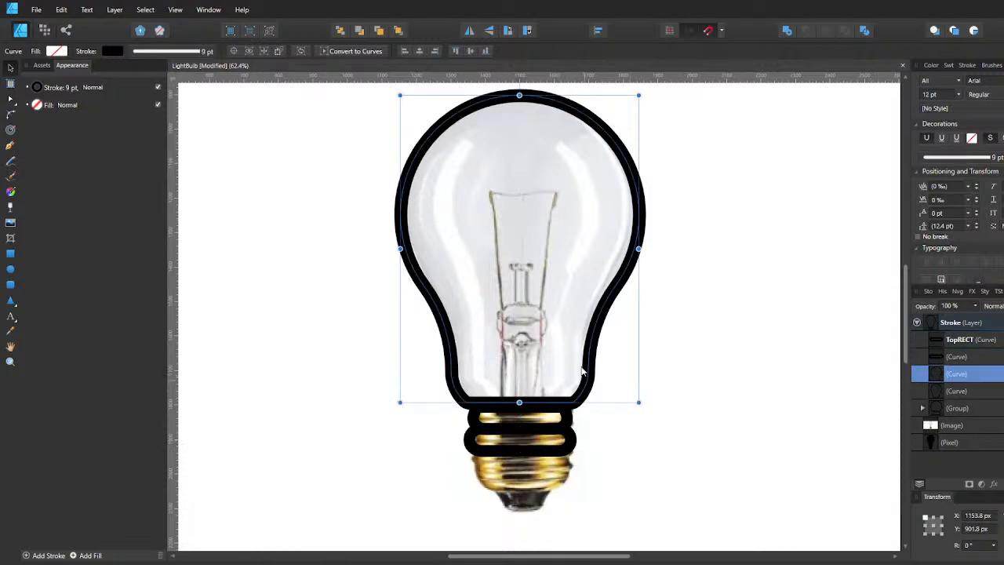
drag(586, 381, 573, 339)
key(ctrl+z)
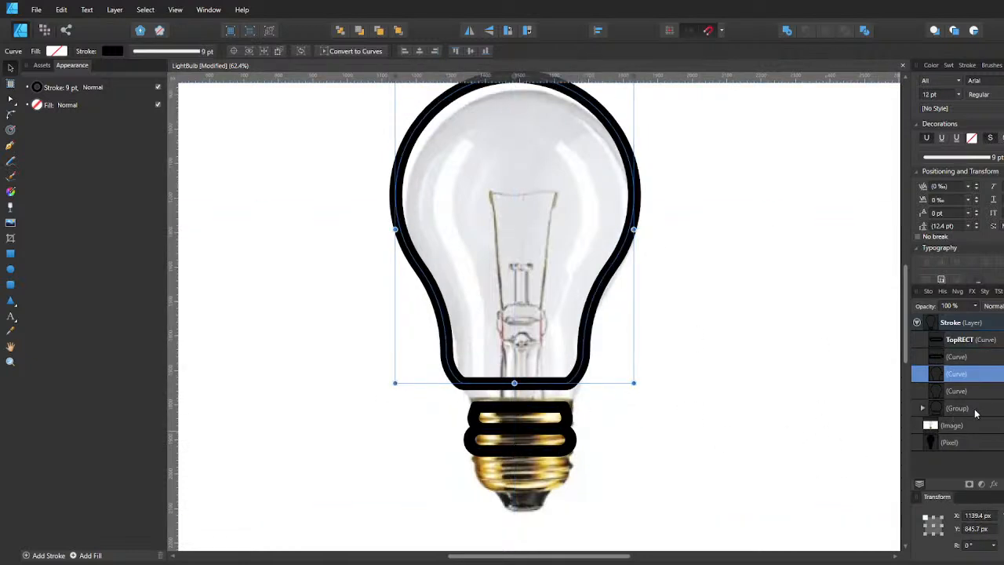
key(ctrl+z)
Hide the glass outline and both bands to examine the photo's metal base, and show them again.
click(1002, 374)
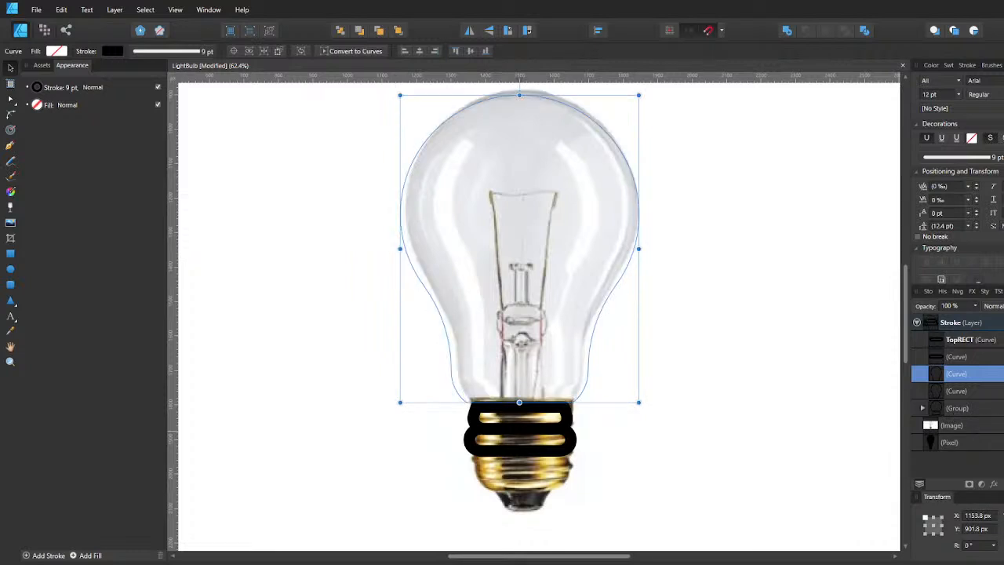
click(1002, 357)
click(1002, 339)
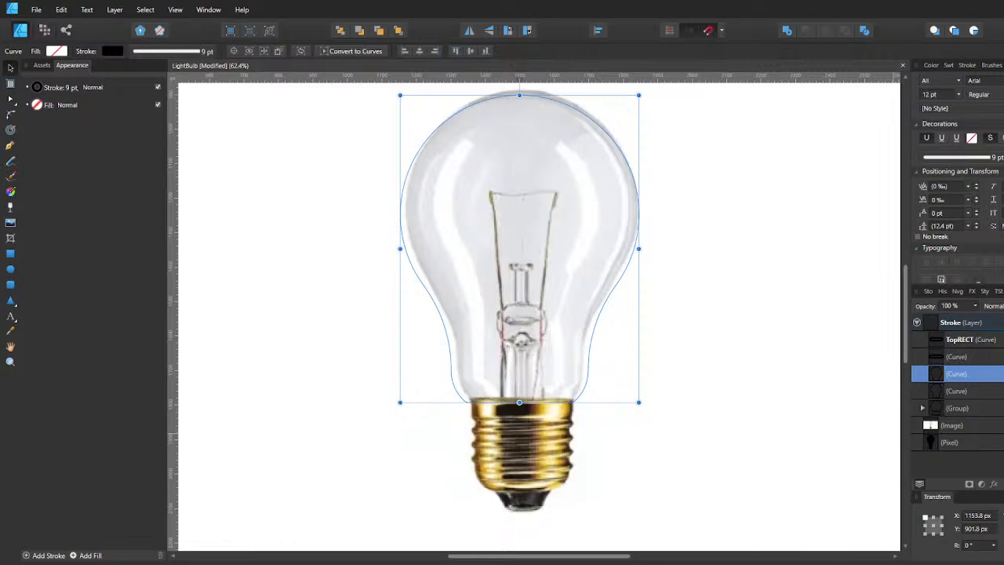
click(1002, 357)
click(1002, 339)
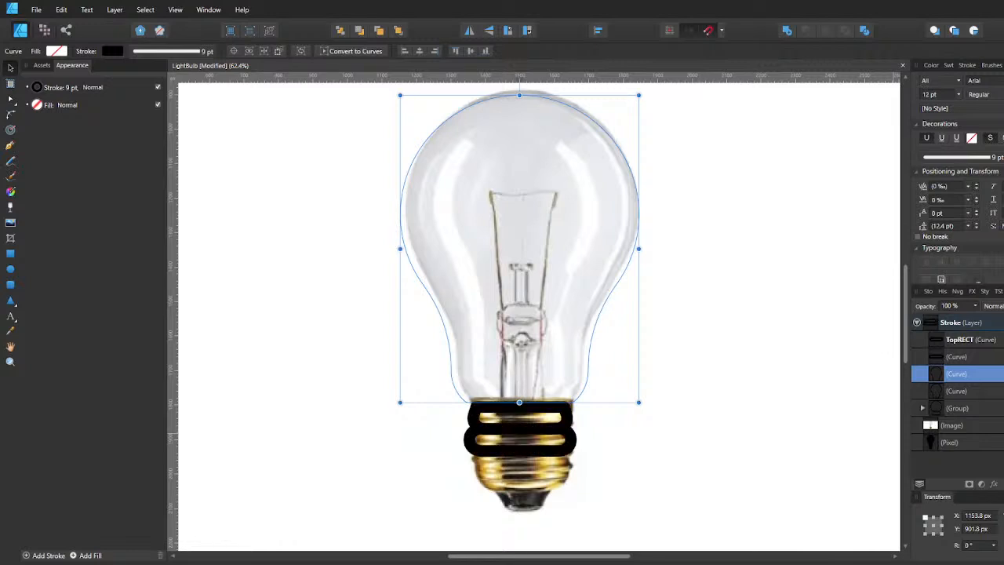
click(1002, 373)
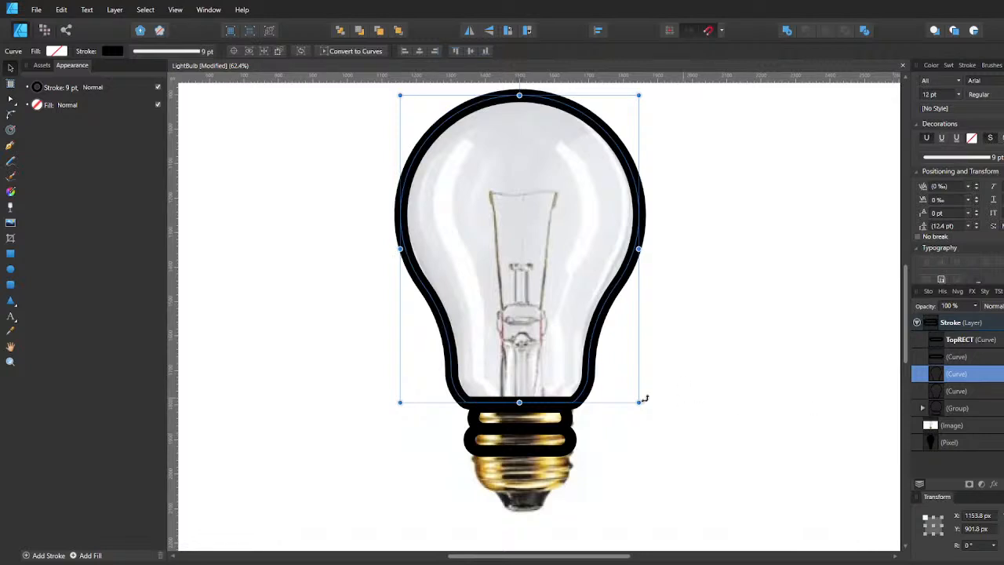
Duplicate the second band twice and stack the copies directly below it to form the third and fourth bands.
click(524, 445)
drag(534, 453, 544, 497)
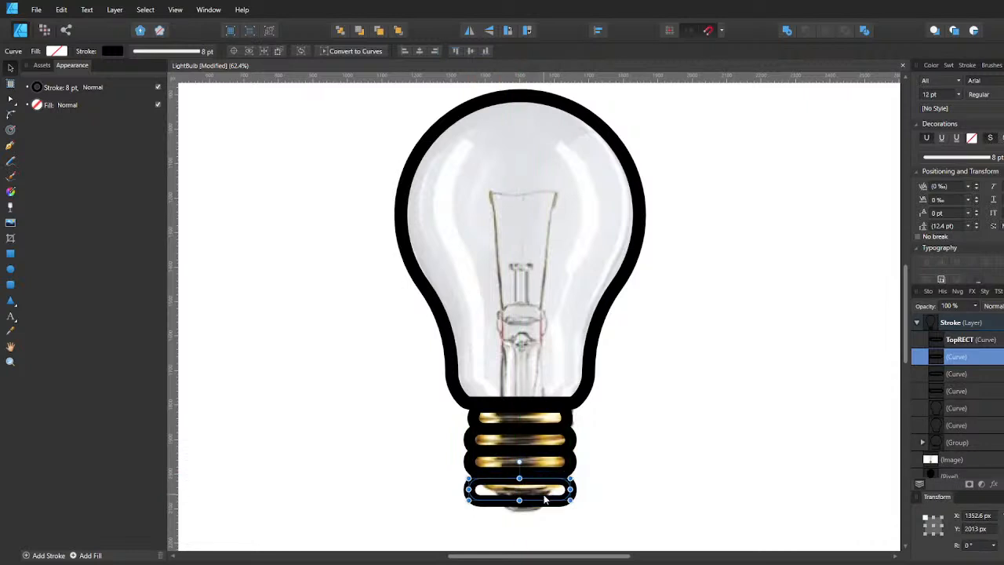
click(642, 482)
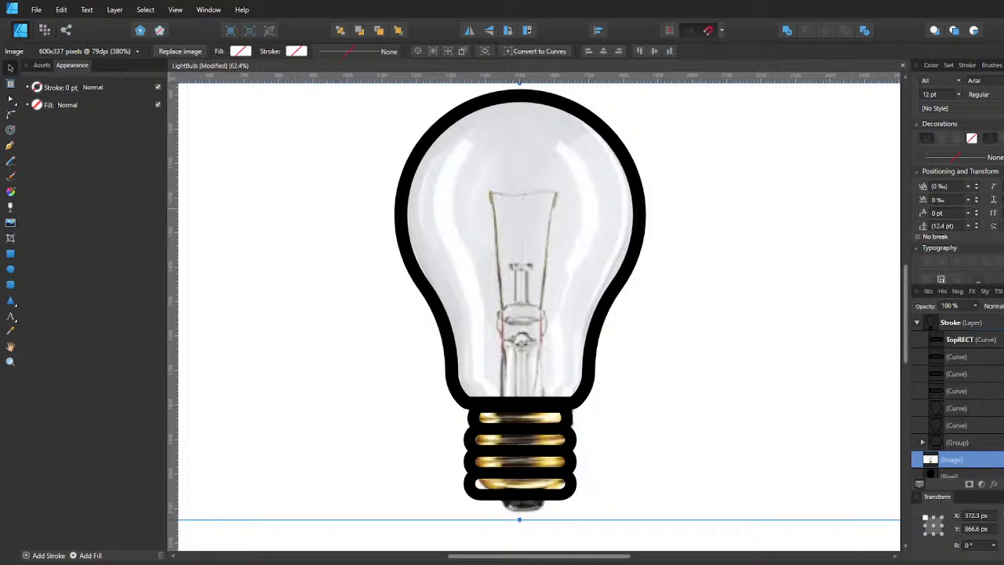
Hide the glass outline and all four bands together to examine the base in the photo, and show them again.
scroll(508, 510, down, 1)
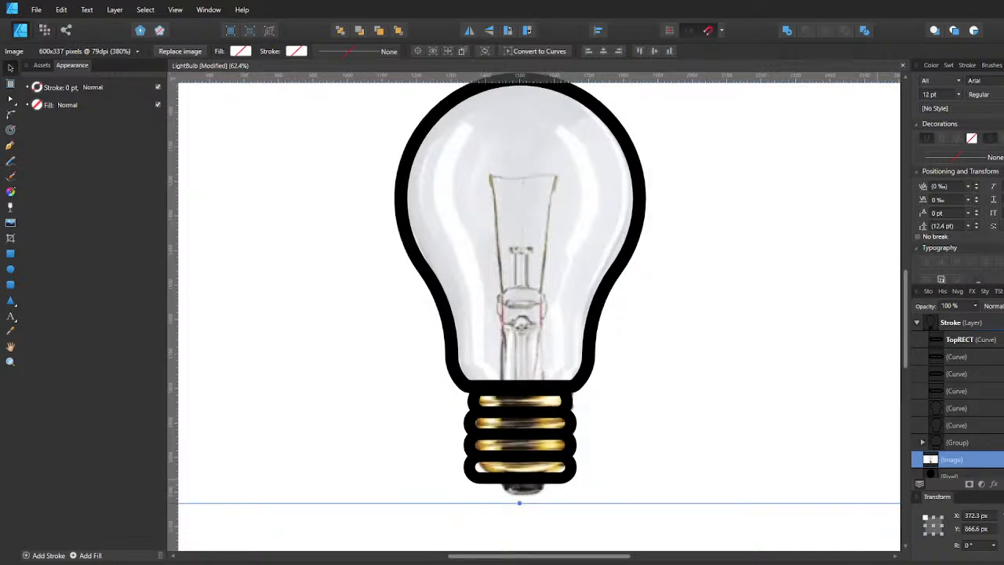
click(965, 339)
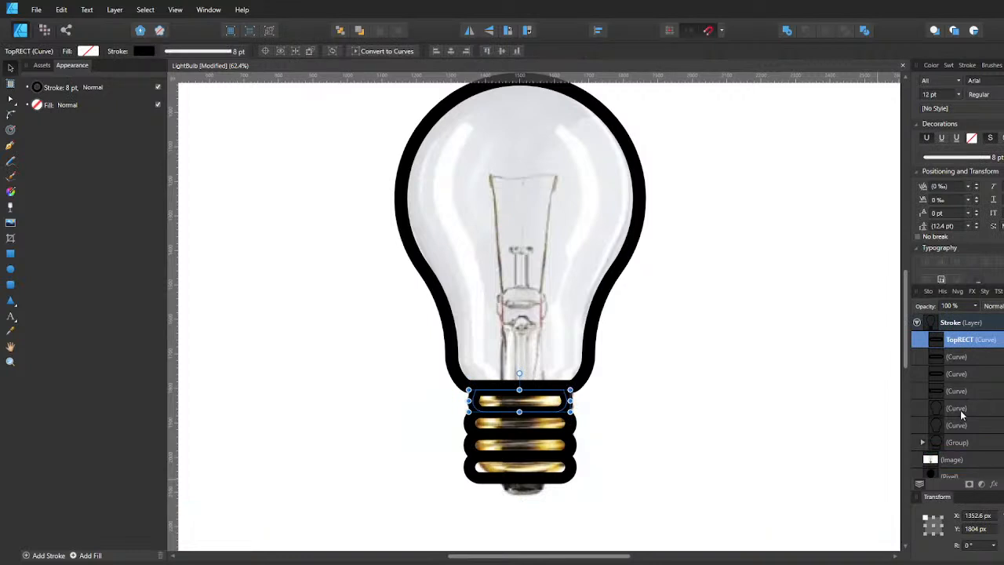
shift+click(960, 410)
click(1003, 408)
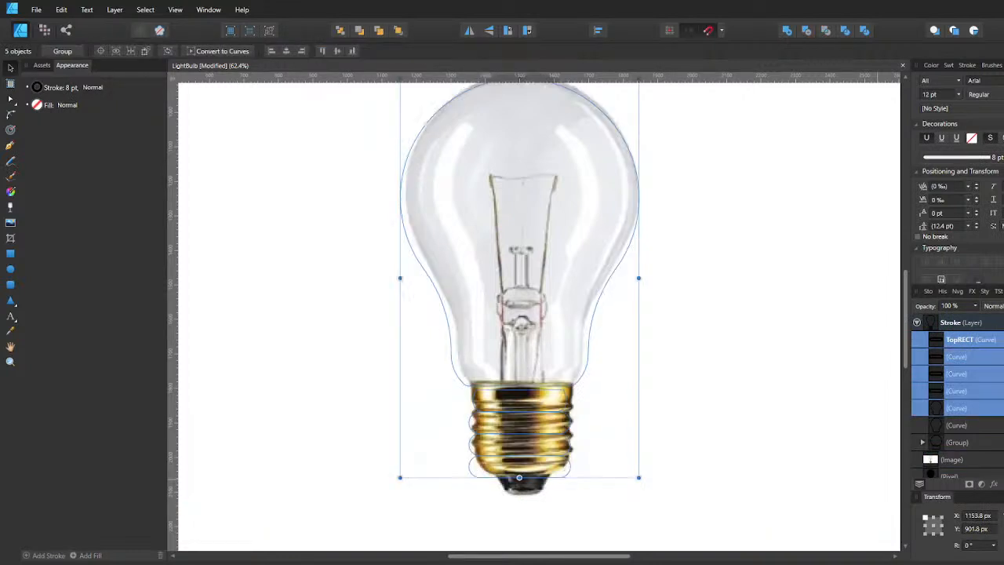
click(656, 444)
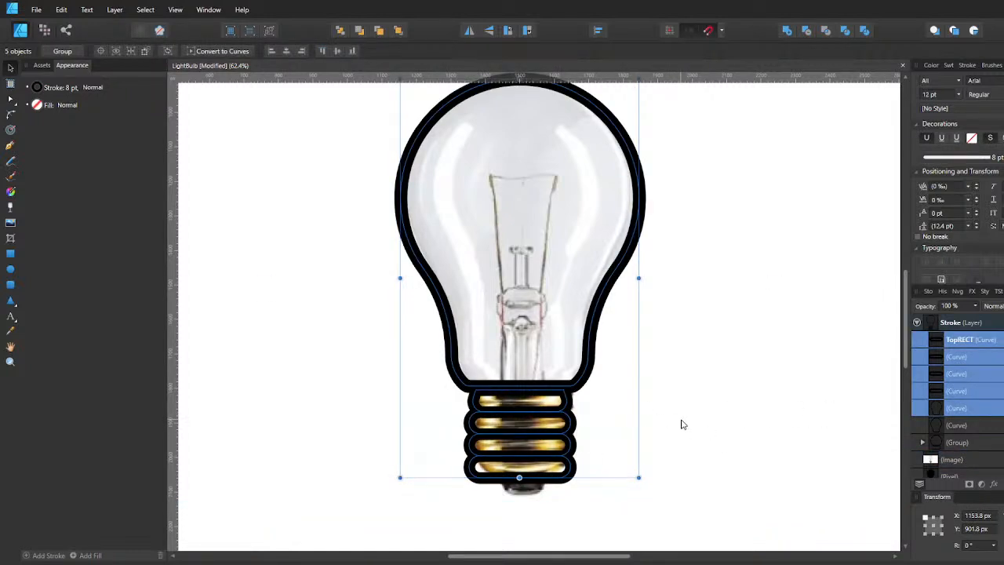
click(620, 444)
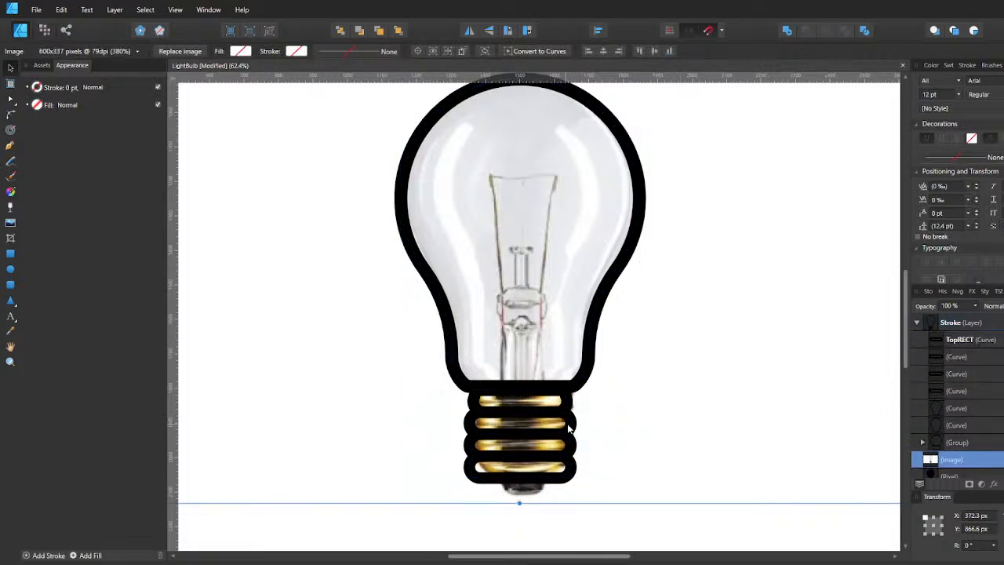
Narrow the third band symmetrically to an X position of 1363.8 px and the fourth band slightly more, so the base tapers.
click(567, 428)
click(572, 452)
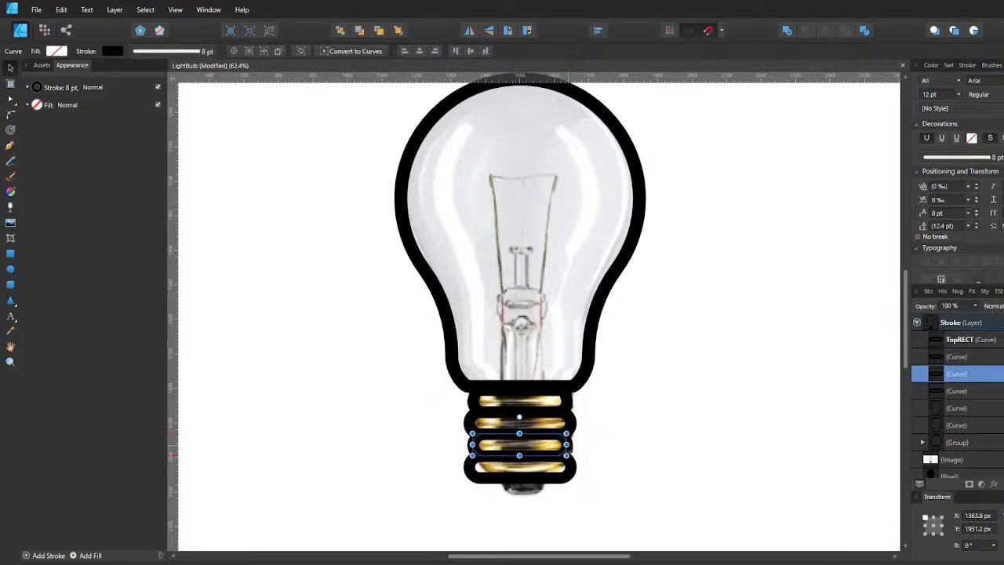
click(572, 467)
drag(570, 456, 561, 456)
click(612, 463)
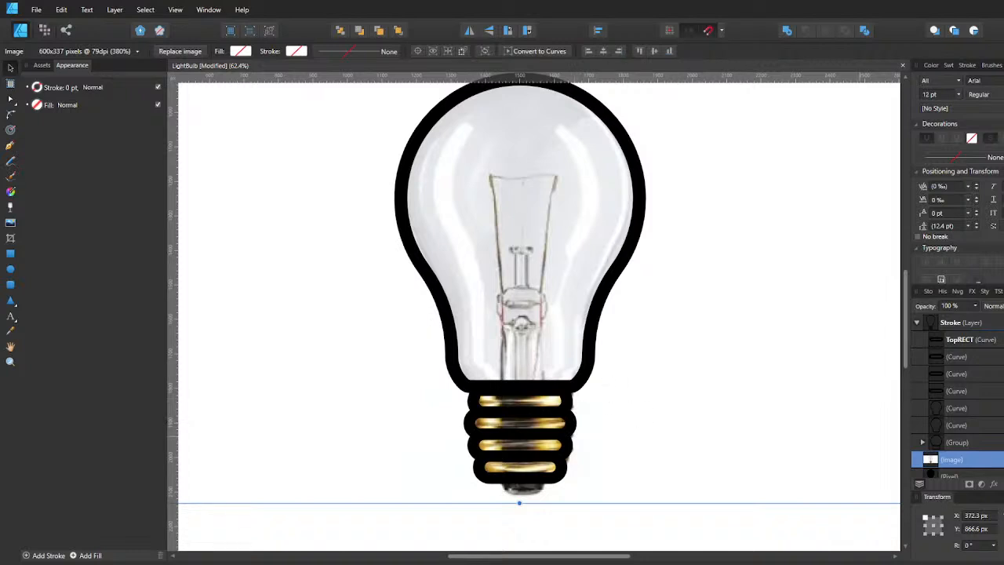
Hide the reference photo to check the line art alone, and show it again.
click(1003, 460)
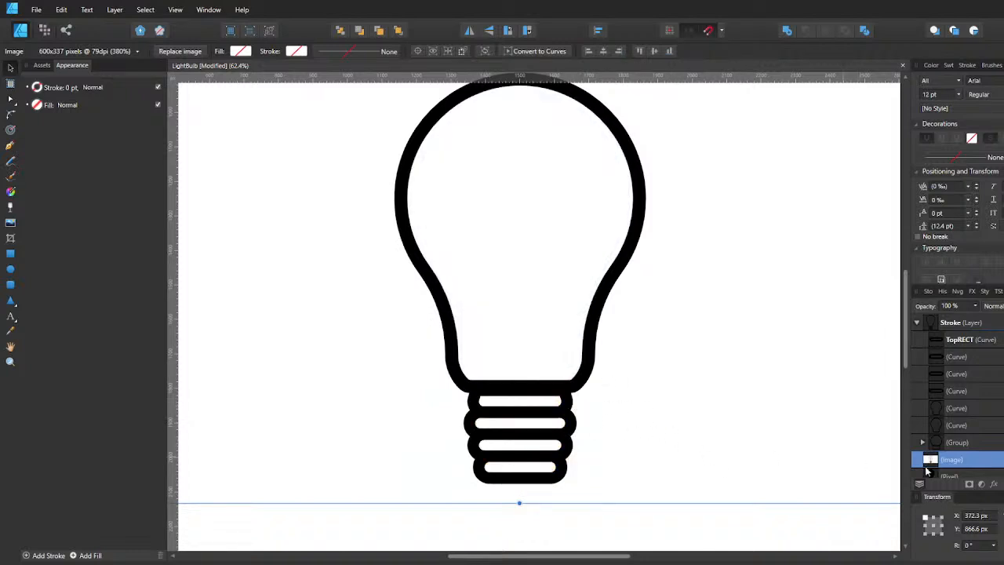
click(1002, 459)
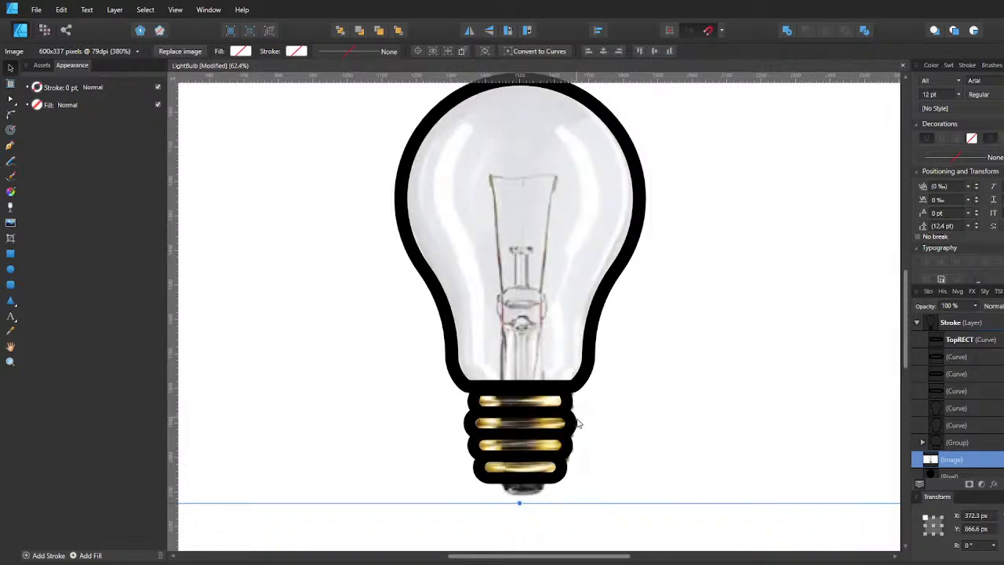
Narrow the second, third and fourth bands together symmetrically, bringing their shared X position to 1378.2 px.
click(575, 423)
shift+click(570, 446)
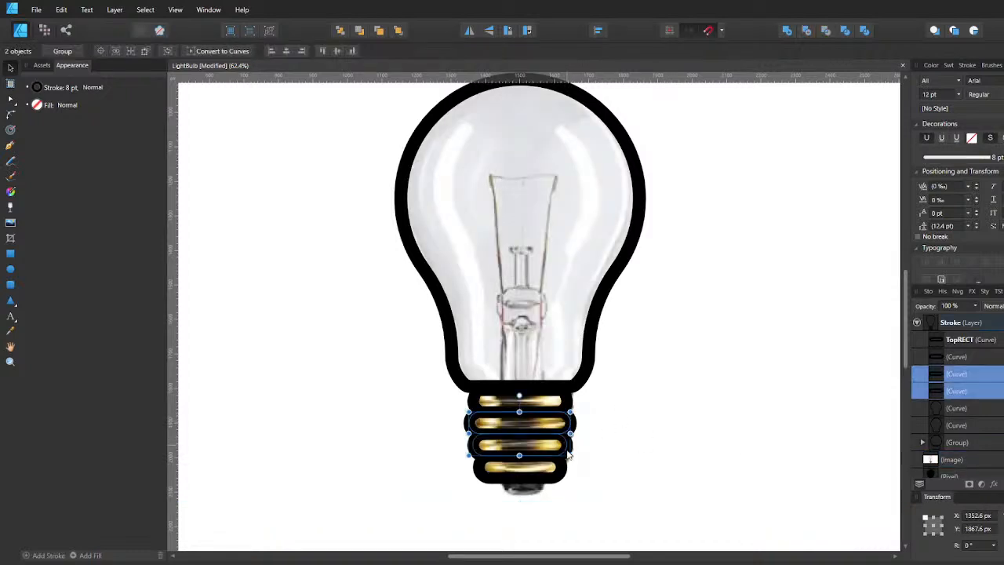
shift+click(565, 471)
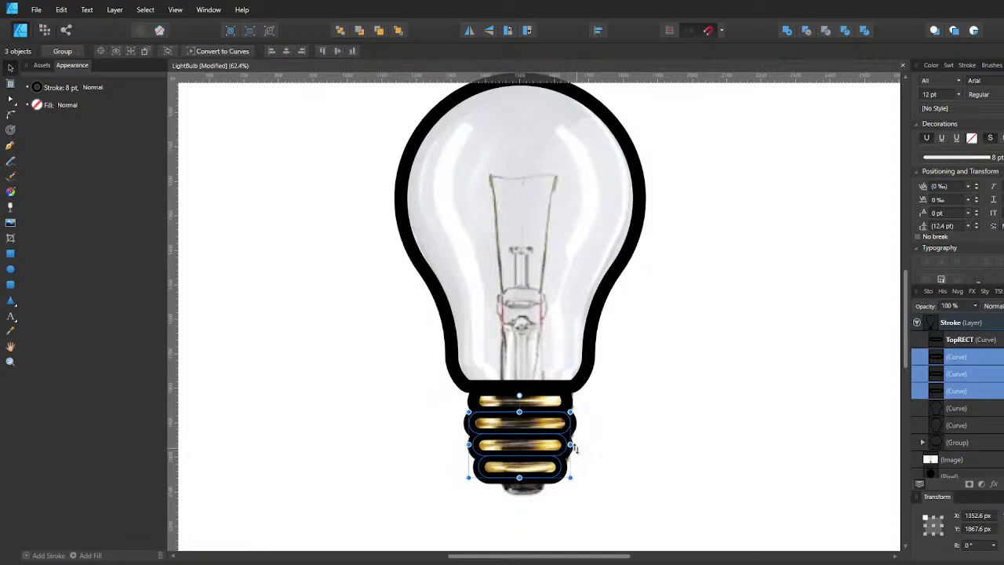
drag(571, 444, 561, 444)
click(589, 447)
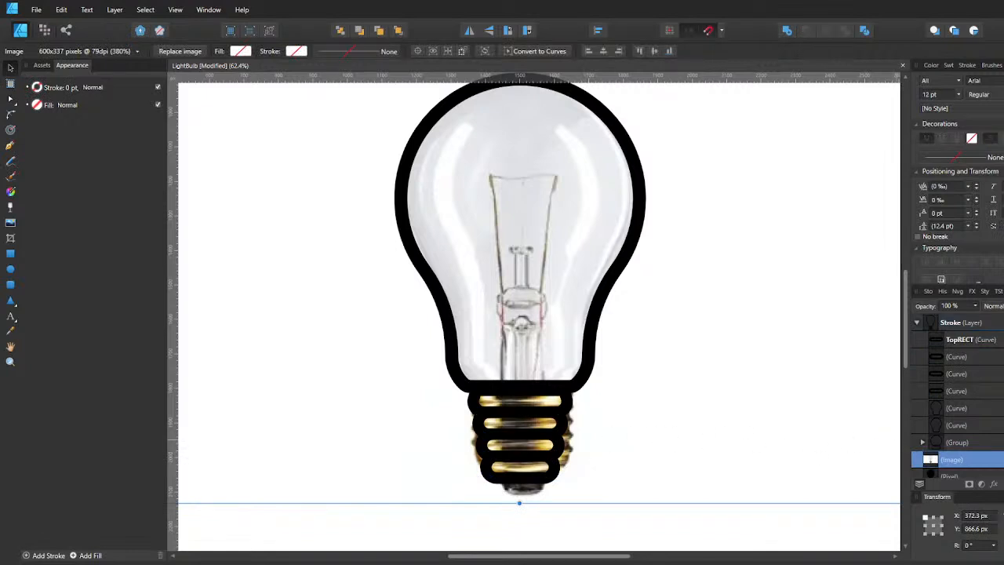
Hide the reference photo and widen the top band symmetrically to an X position of 1334.6 px.
click(1002, 460)
scroll(616, 394, down, 2)
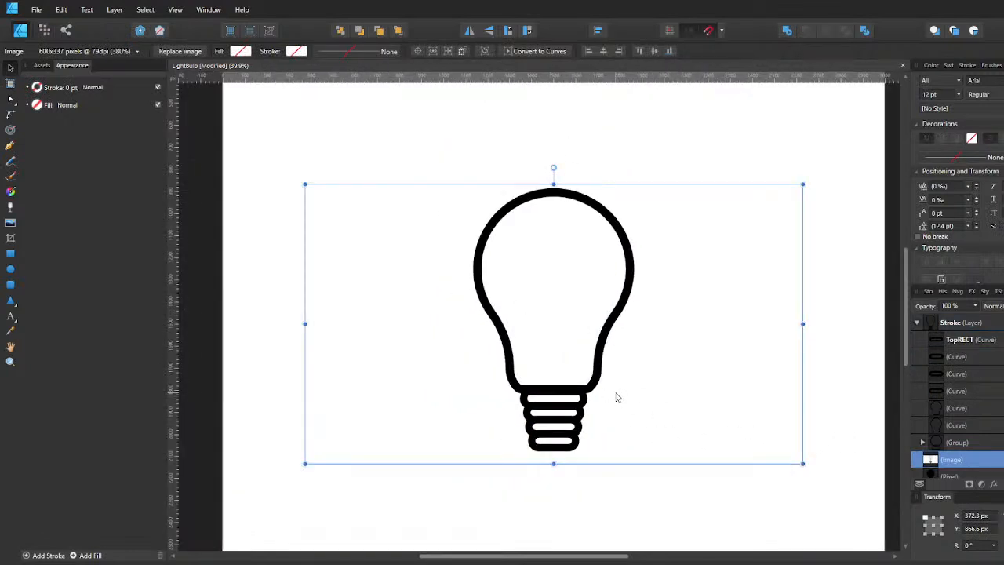
scroll(616, 398, up, 1)
click(580, 399)
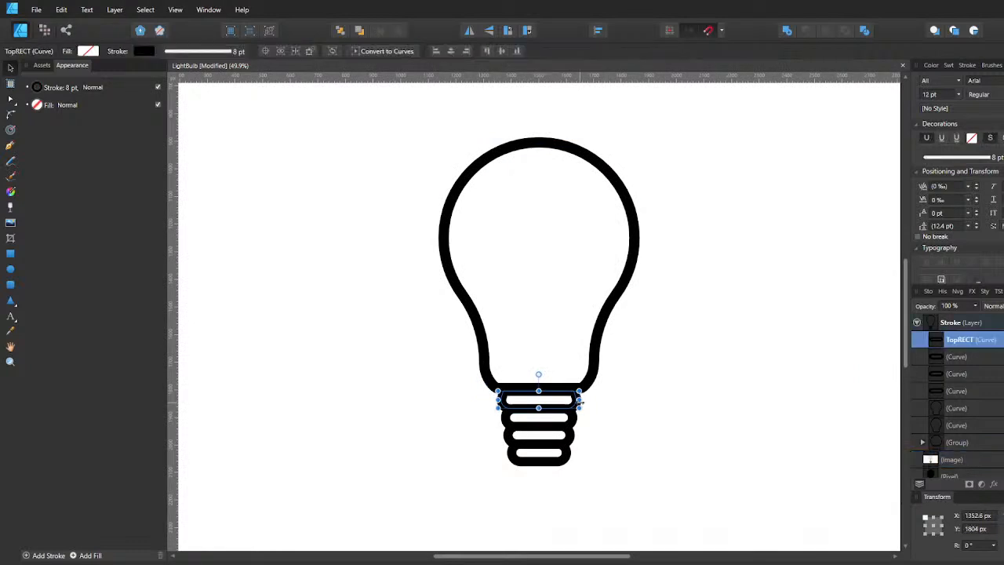
drag(580, 398, 585, 398)
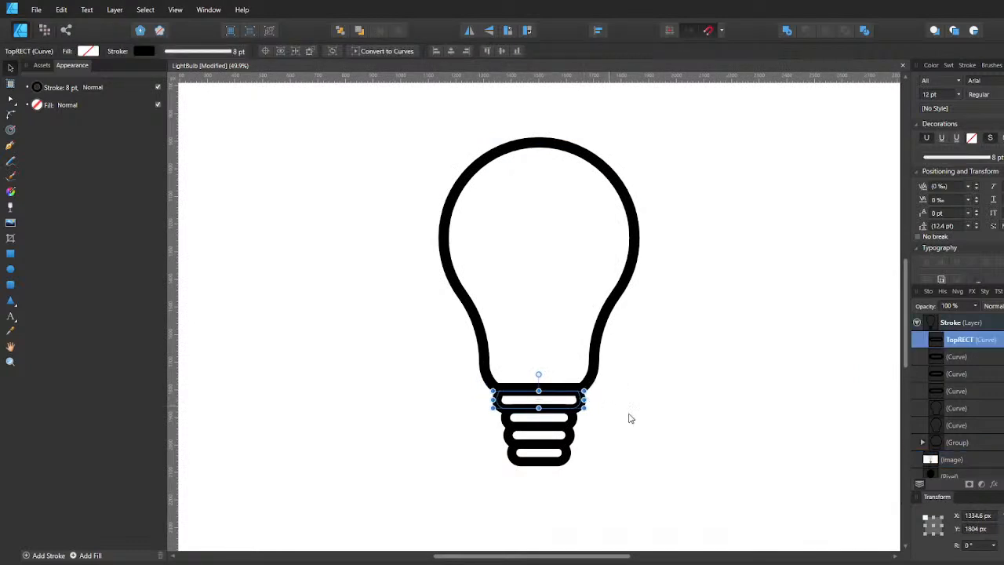
click(627, 416)
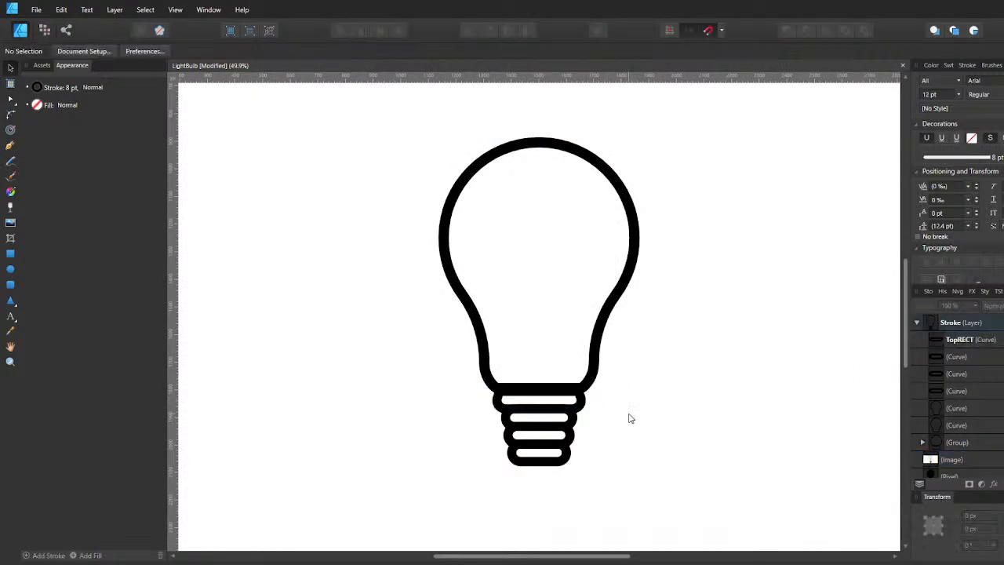
Compress the lower three bands vertically about their common centre, to a Y position of 1883.6 px.
click(587, 403)
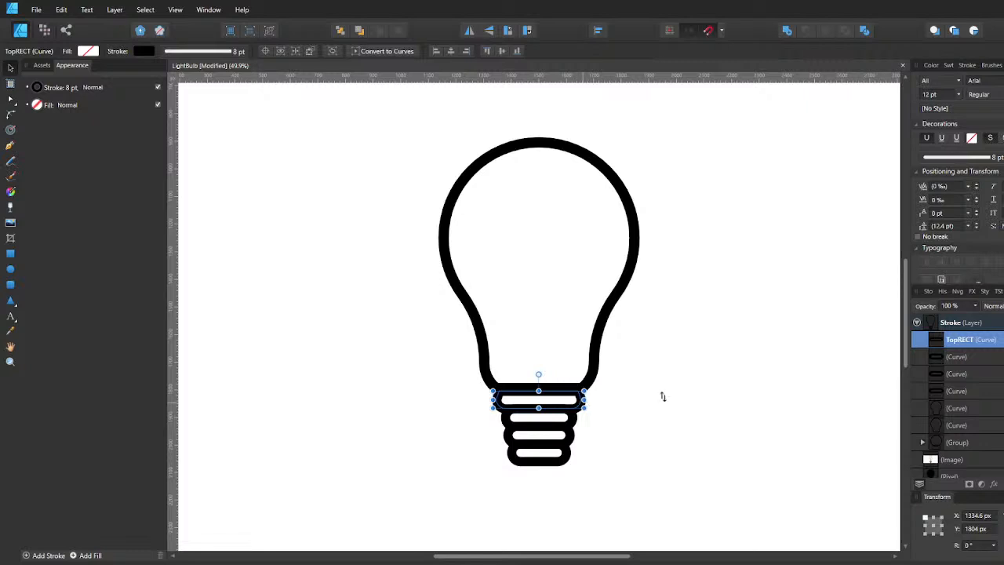
shift+click(564, 428)
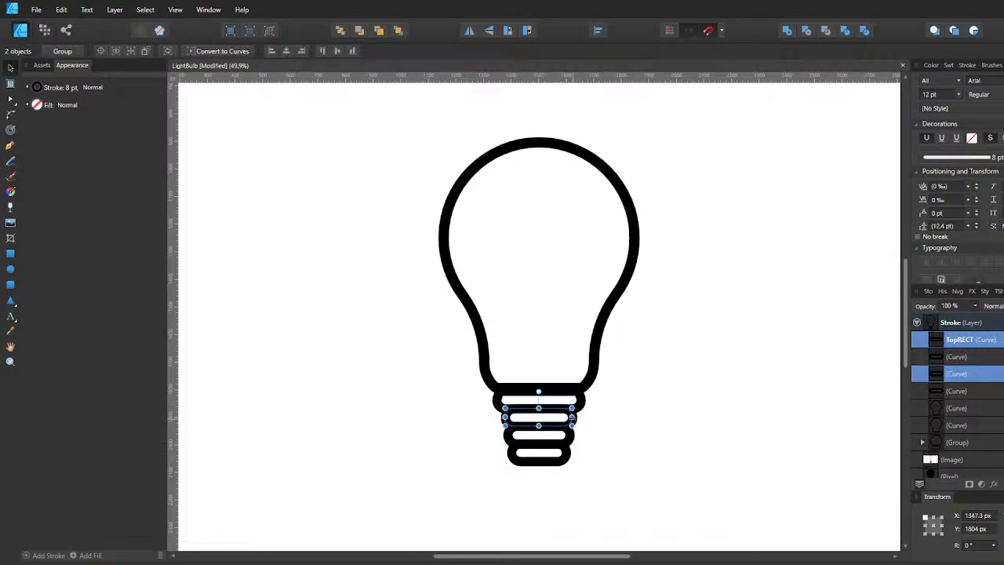
shift+click(565, 457)
shift+click(561, 458)
shift+click(565, 443)
shift+click(564, 454)
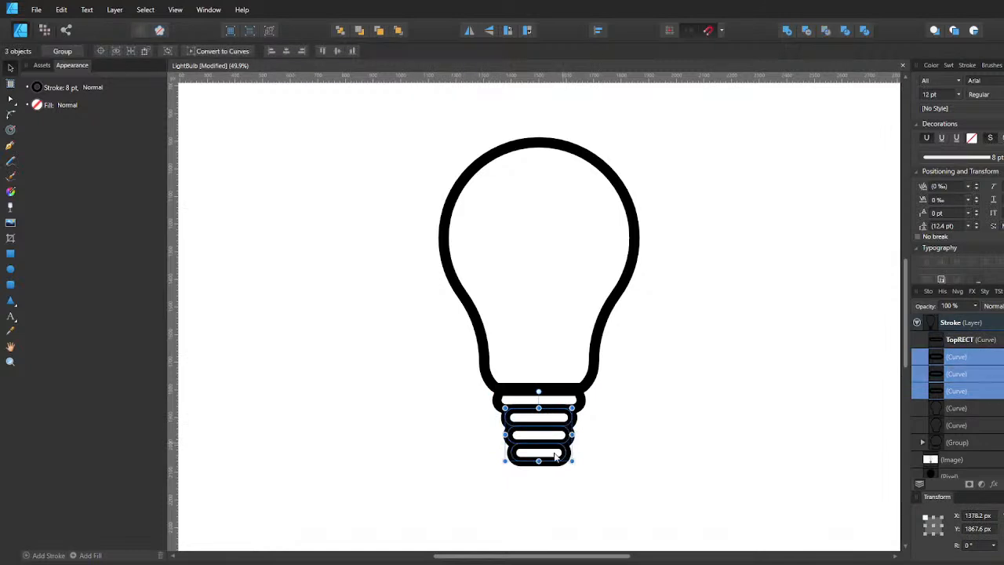
drag(538, 460, 539, 456)
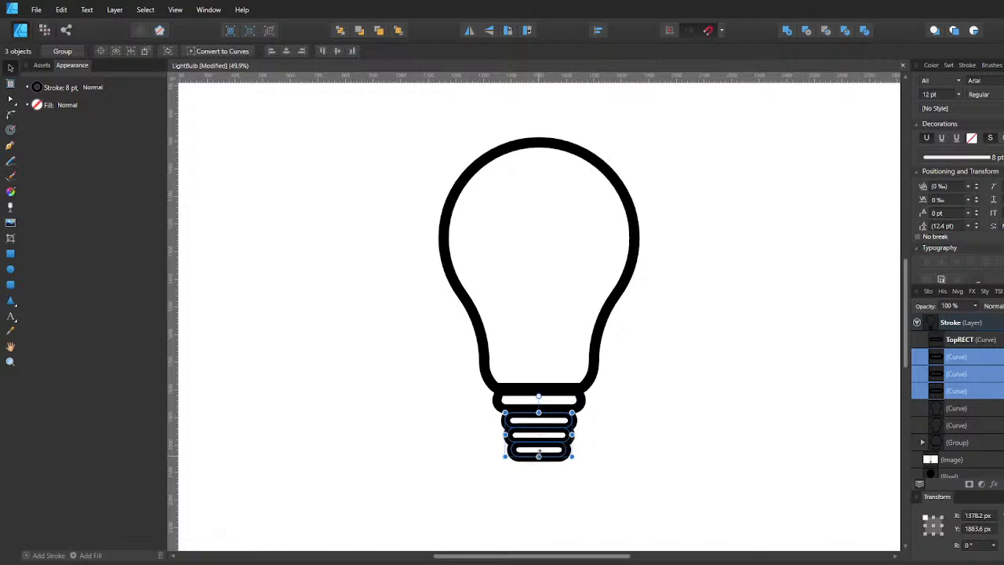
click(621, 425)
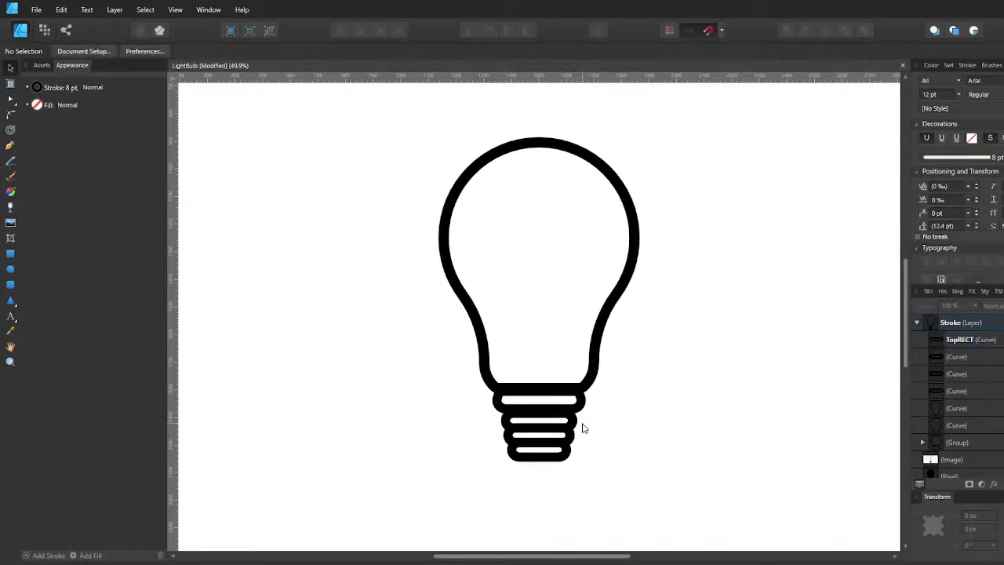
Nudge the lower three bands up together to a Y position of 1873.6 px, closer to the top band.
click(951, 357)
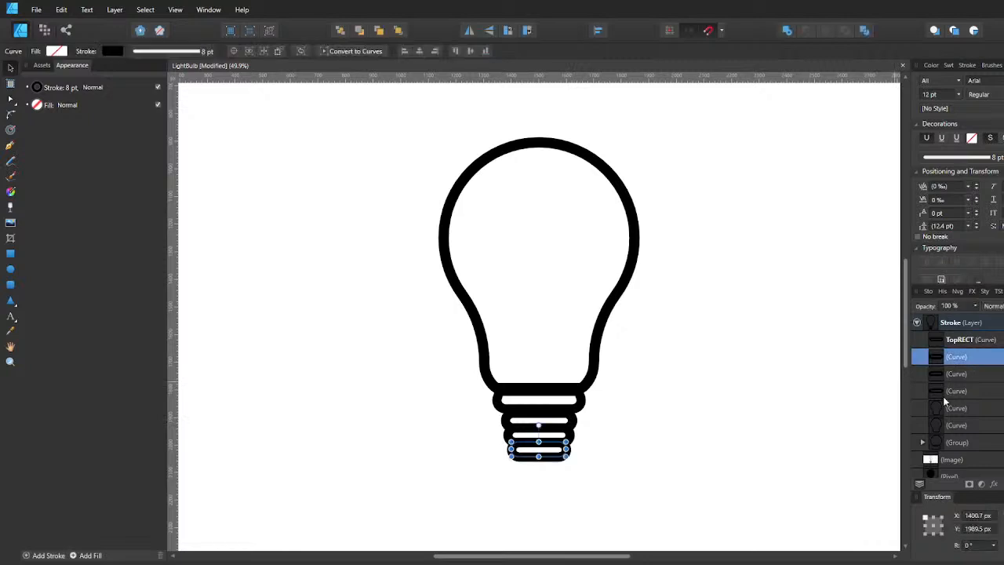
shift+click(951, 390)
key(shift+Up)
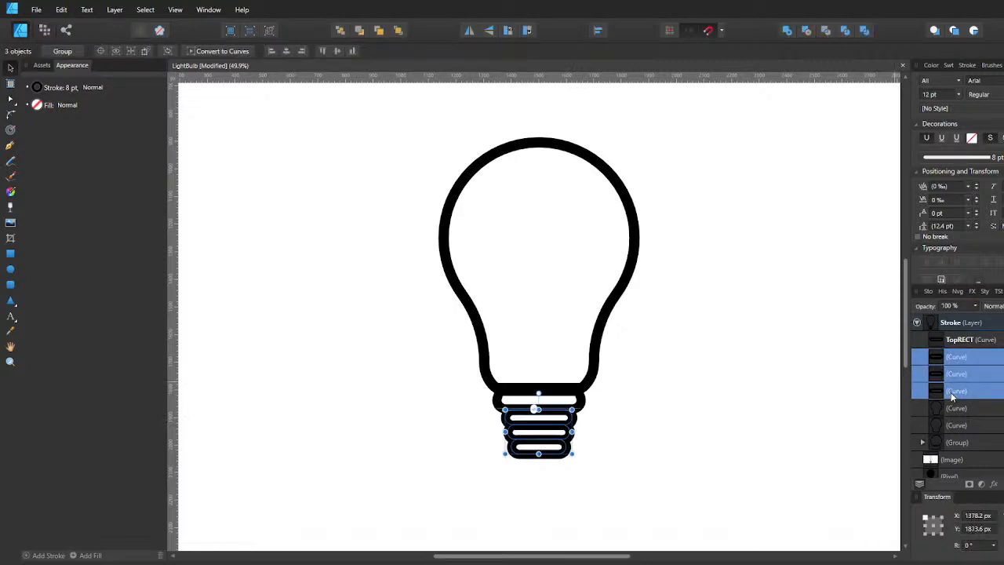
click(664, 421)
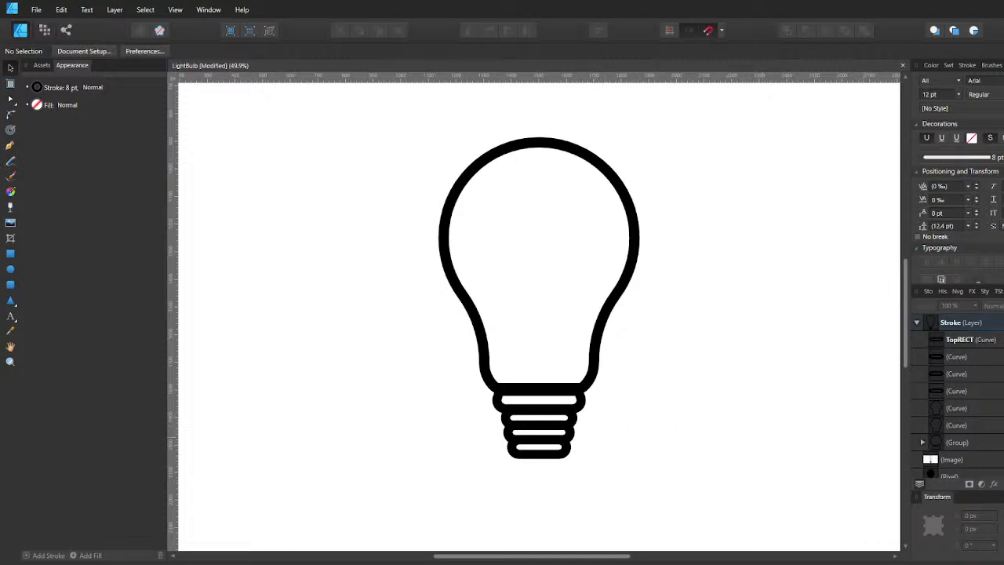
Show the reference photo again and group the glass outline with the four bands.
scroll(996, 438, down, 1)
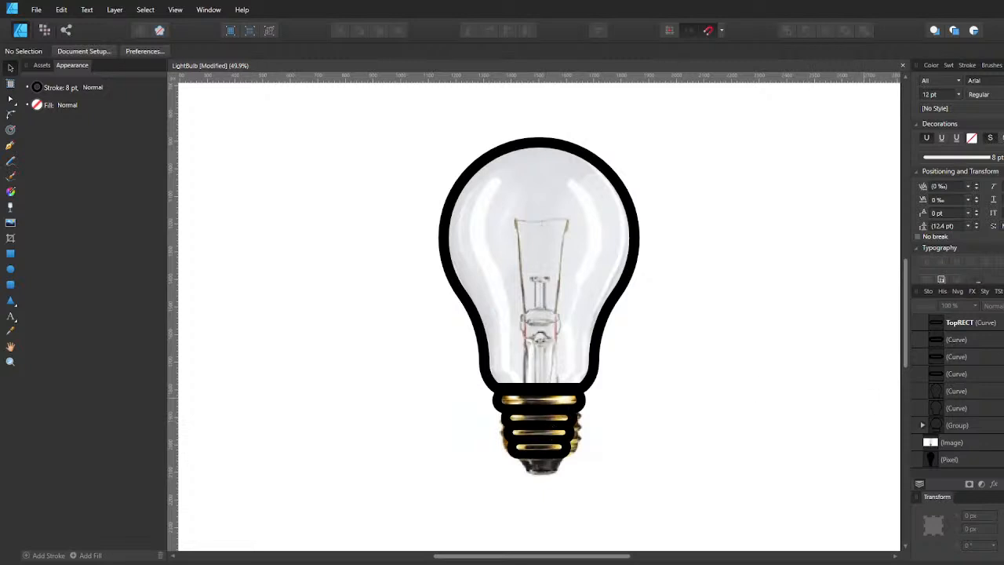
scroll(989, 392, up, 1)
click(979, 343)
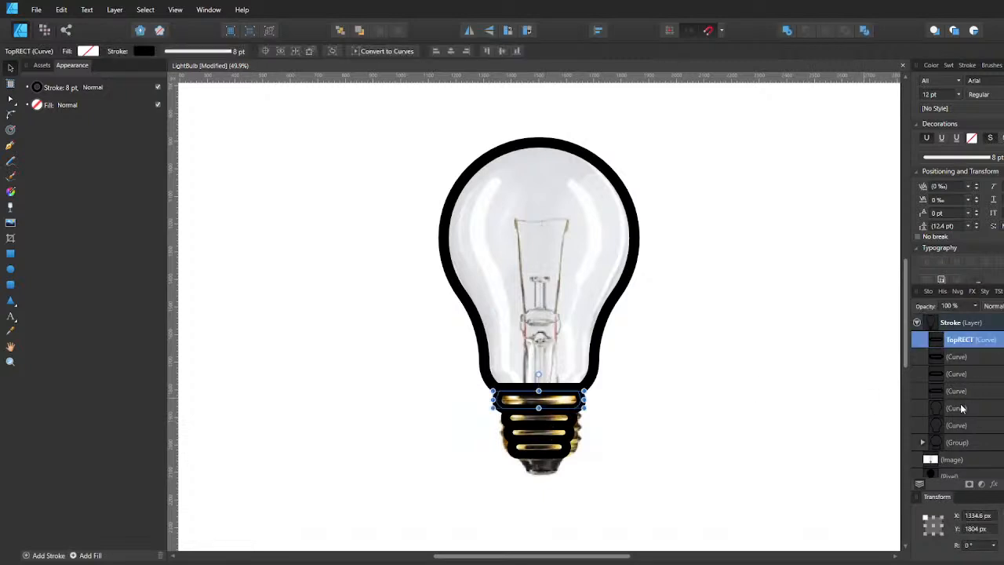
shift+click(956, 407)
key(ctrl+g)
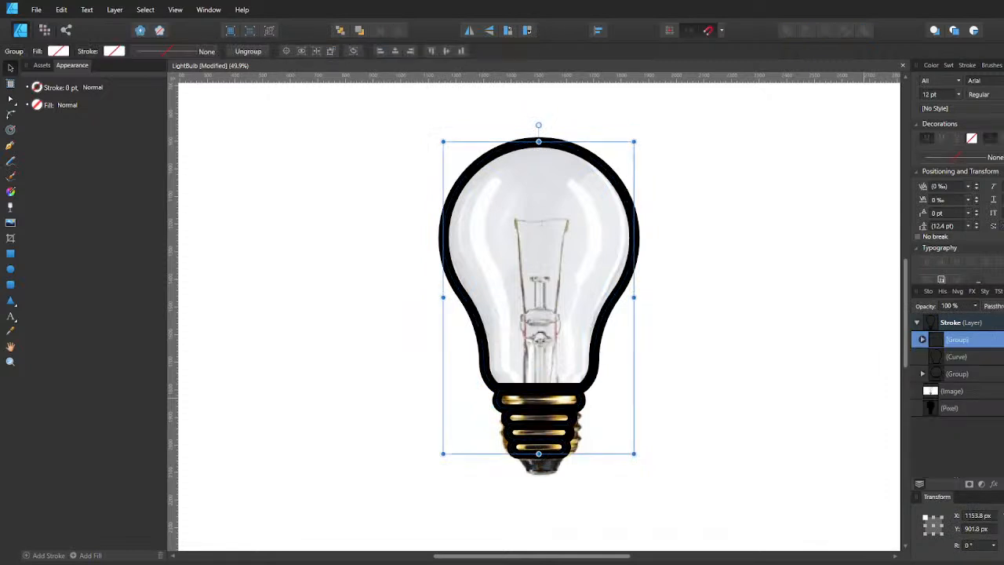
Hide the line art to examine the base and its dark tip in the photo, and show it again.
click(1003, 340)
click(702, 382)
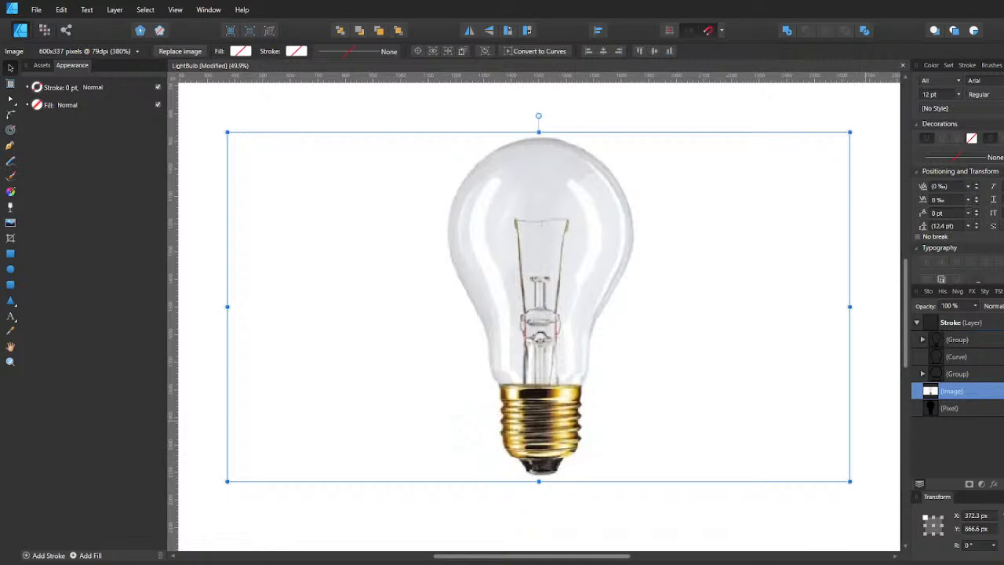
click(1003, 323)
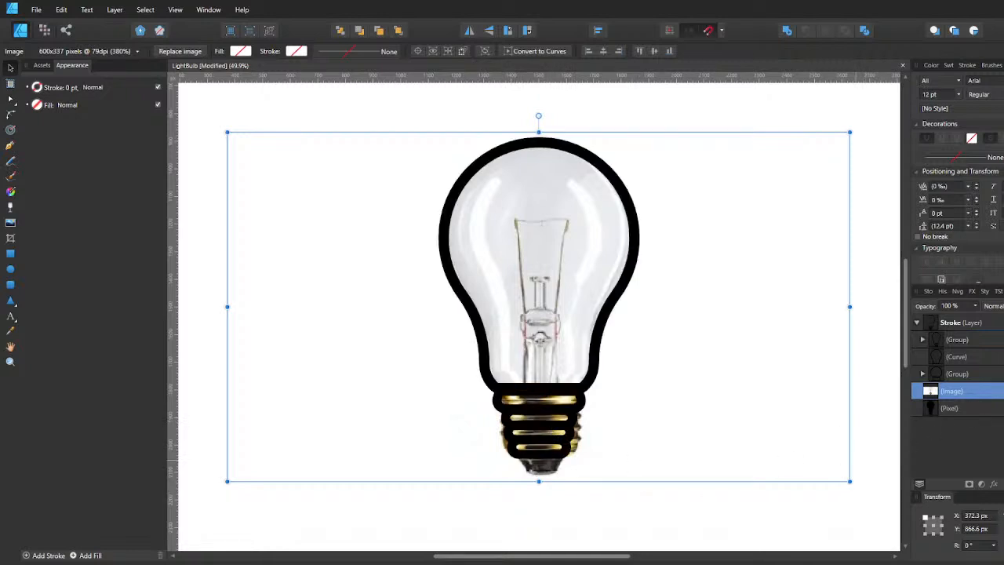
Duplicate the fourth band inside the group and place the copy directly below it at a Y position of 2032.5 px.
click(922, 340)
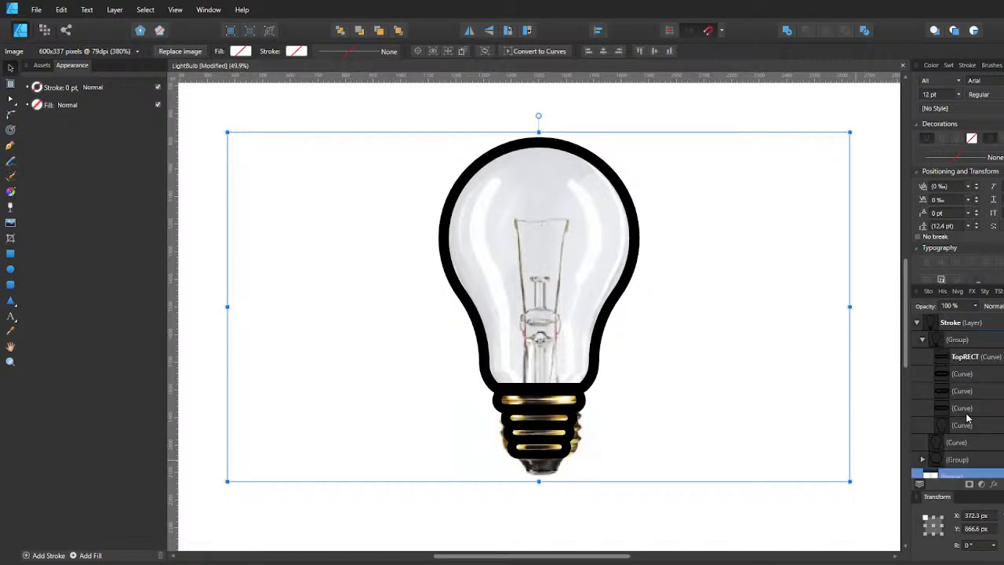
click(968, 414)
click(978, 374)
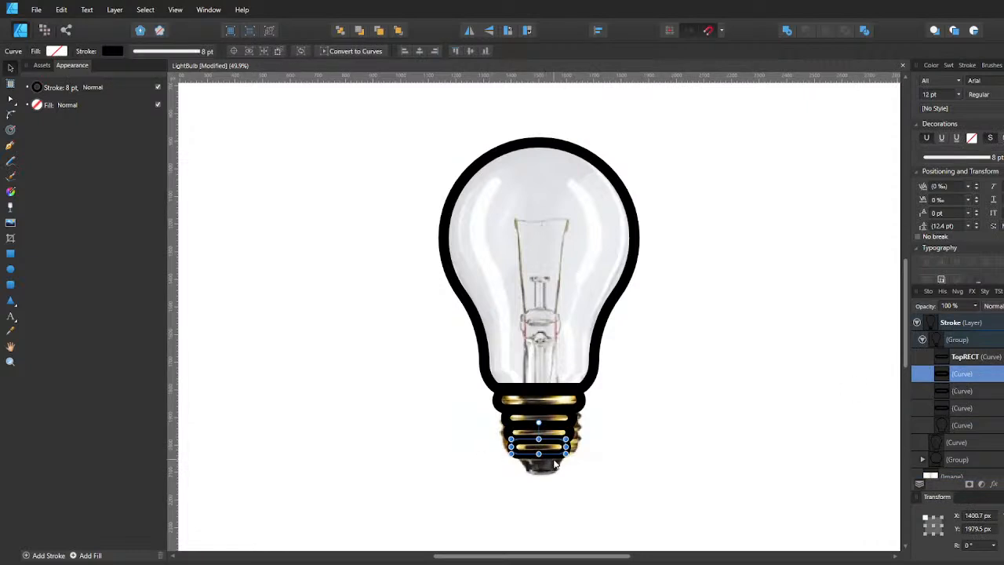
key(ctrl+j)
key(shift+Down)
key(shift+Down)
key(shift+Down)
key(shift+Down)
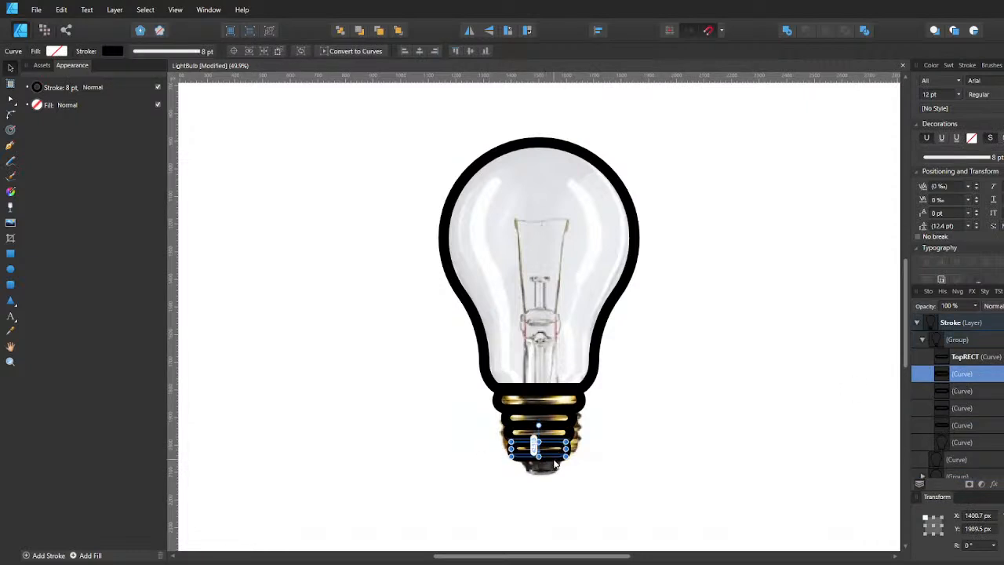
drag(554, 464, 561, 470)
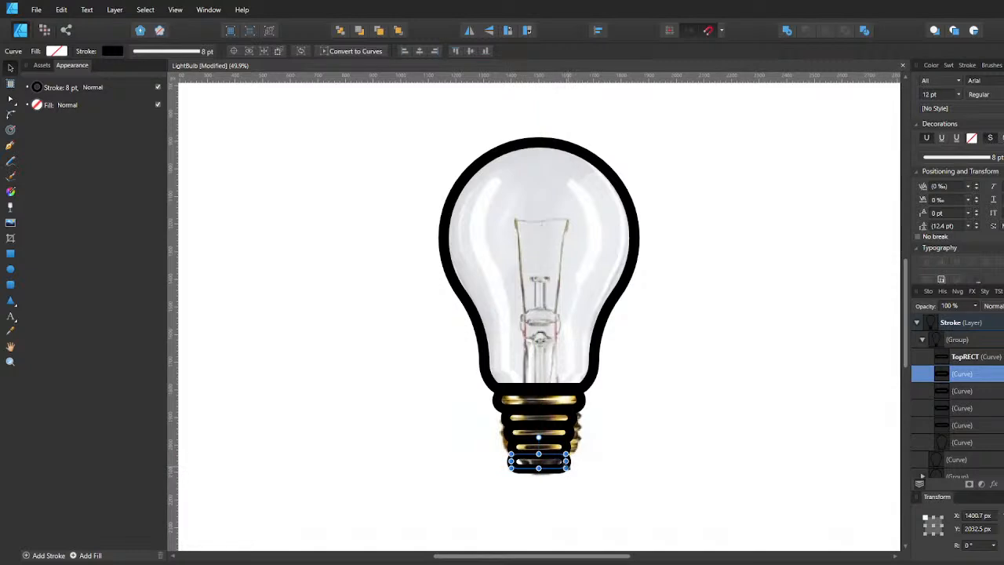
Compare the fifth band with the photo's tip and remove its corner rounding, bringing the radius to 0 px.
click(1003, 322)
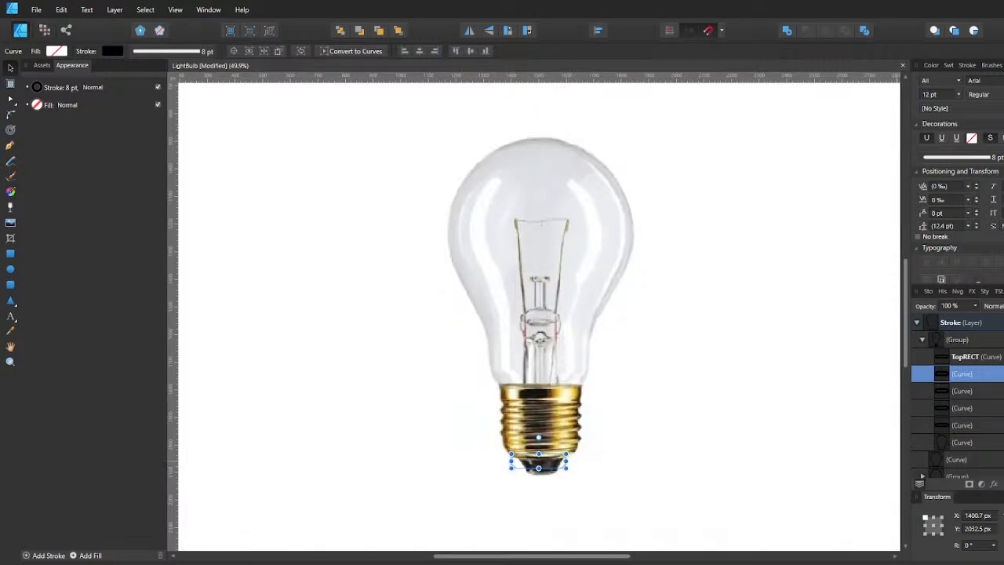
click(1003, 322)
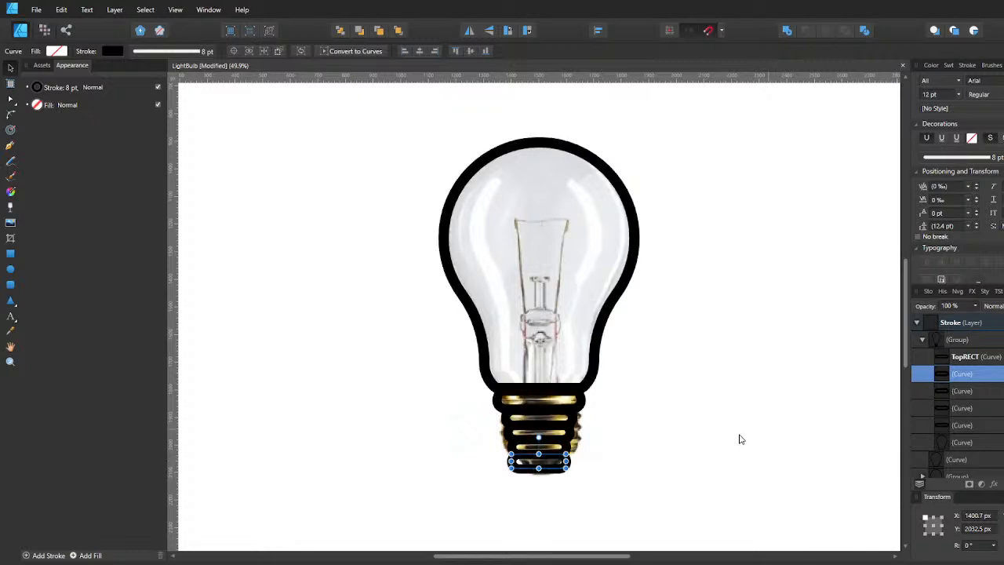
key(c)
drag(500, 453, 631, 524)
drag(491, 418, 661, 538)
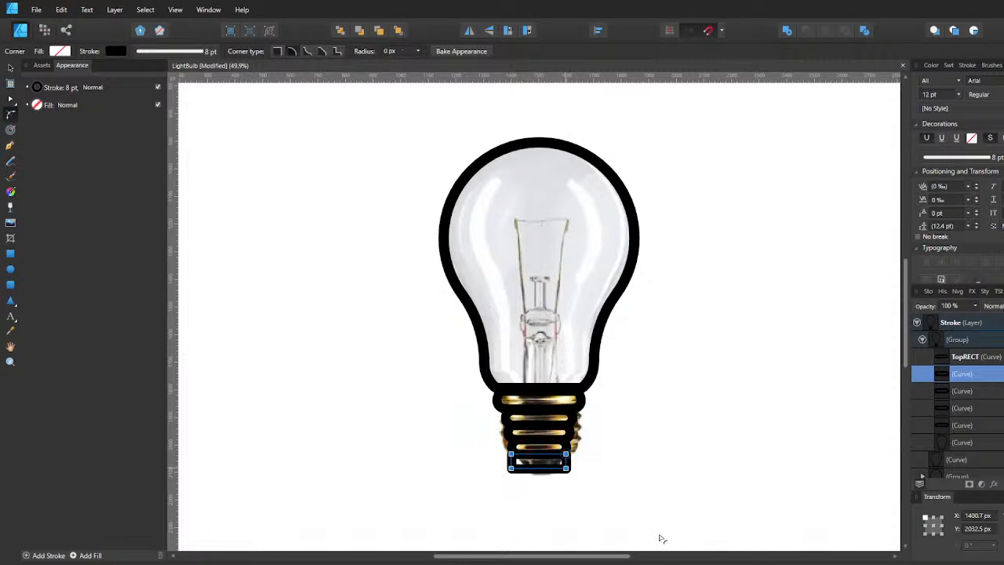
Taper the fifth band into a trapezoid by moving each of its two lower corner nodes inward by 20 px.
click(582, 477)
scroll(555, 472, up, 1)
click(555, 471)
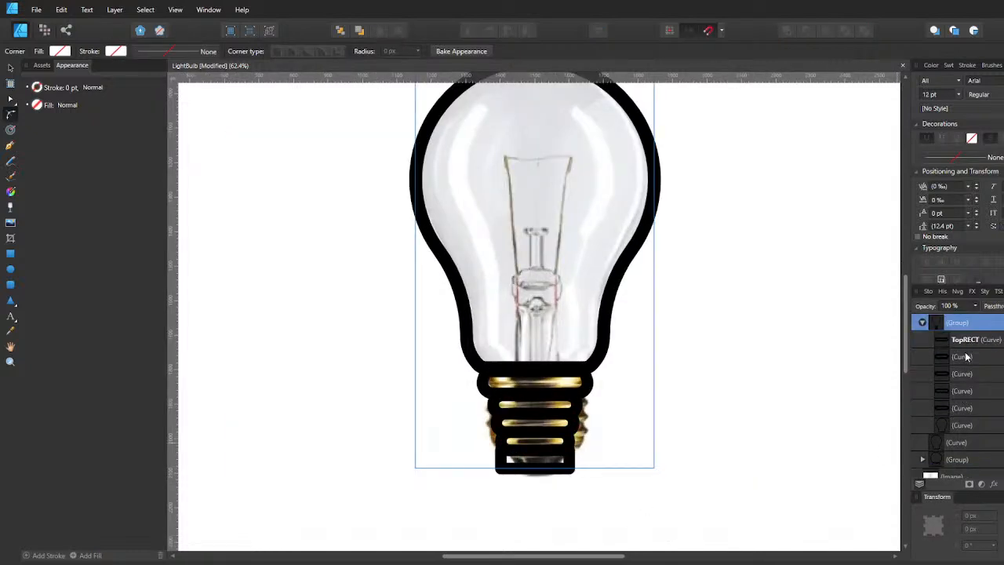
click(964, 358)
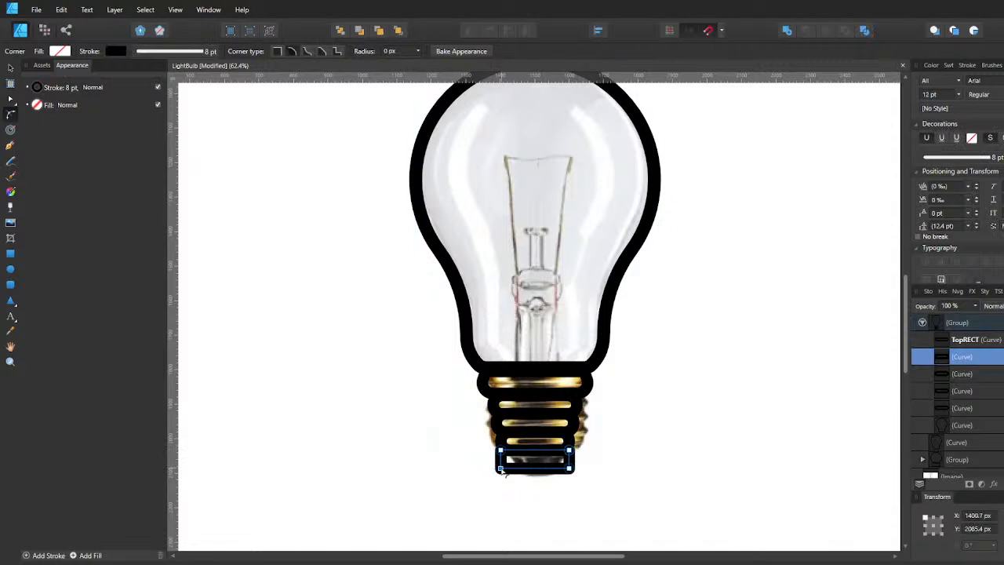
key(v)
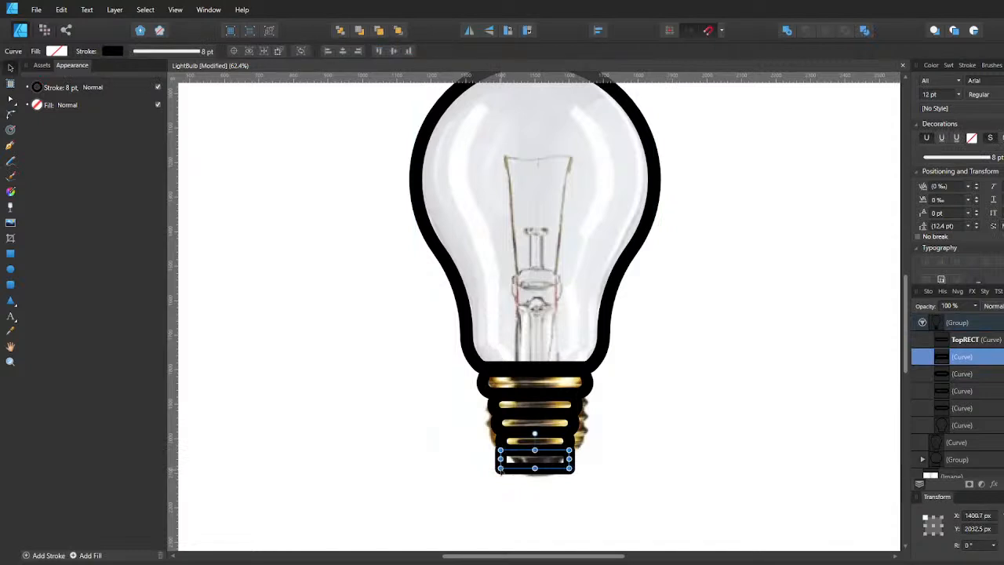
key(a)
drag(501, 469, 506, 471)
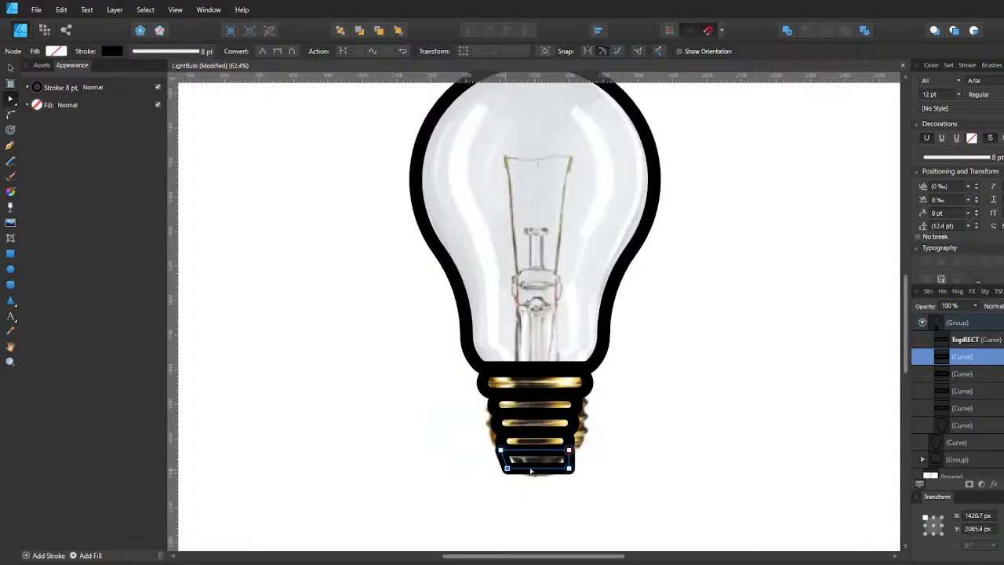
click(570, 468)
key(shift+Left)
key(shift+Left)
click(571, 452)
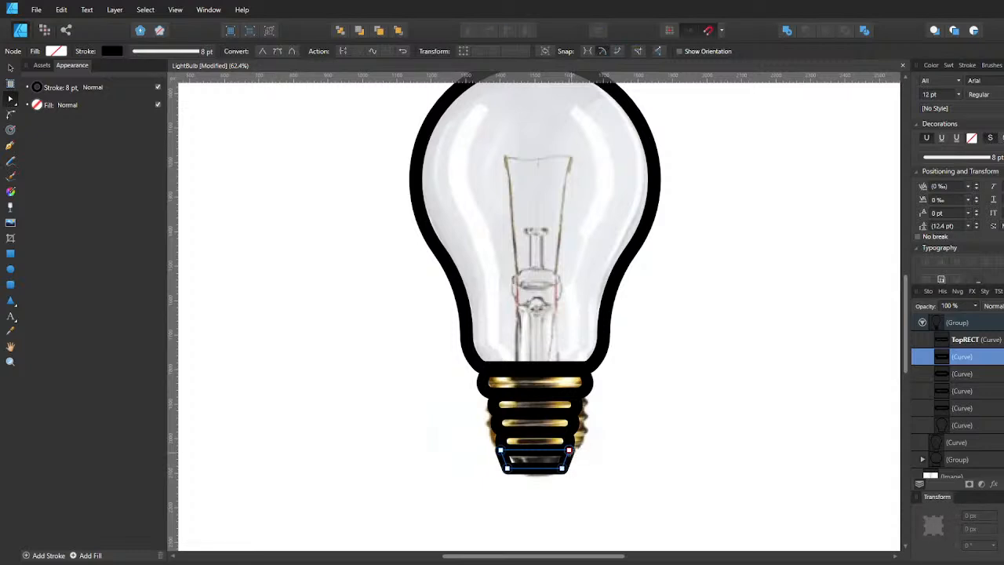
Narrow the tapered tip symmetrically to an X position of 1415.2 px and hide the reference photo to check the line art.
key(v)
drag(569, 459, 566, 461)
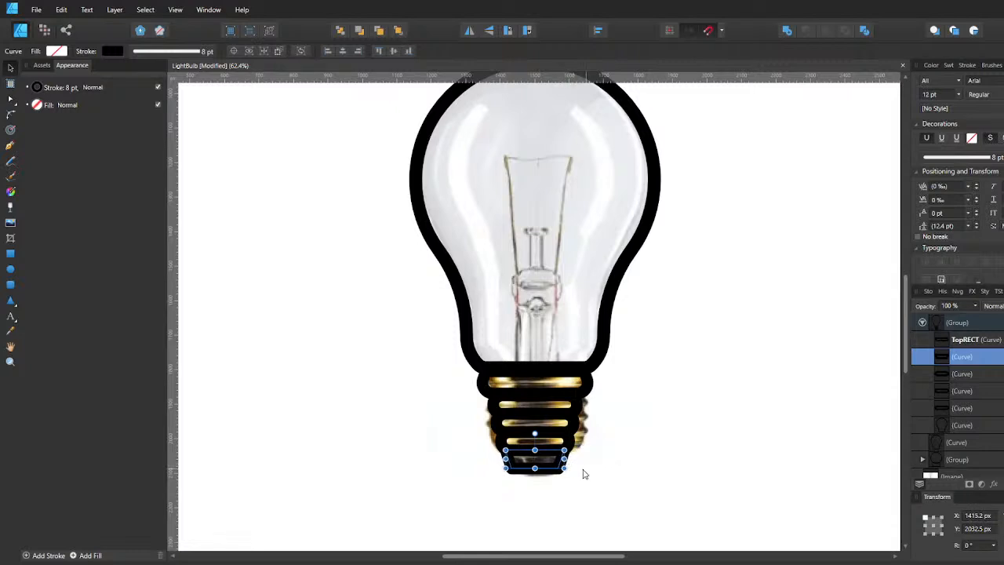
click(583, 480)
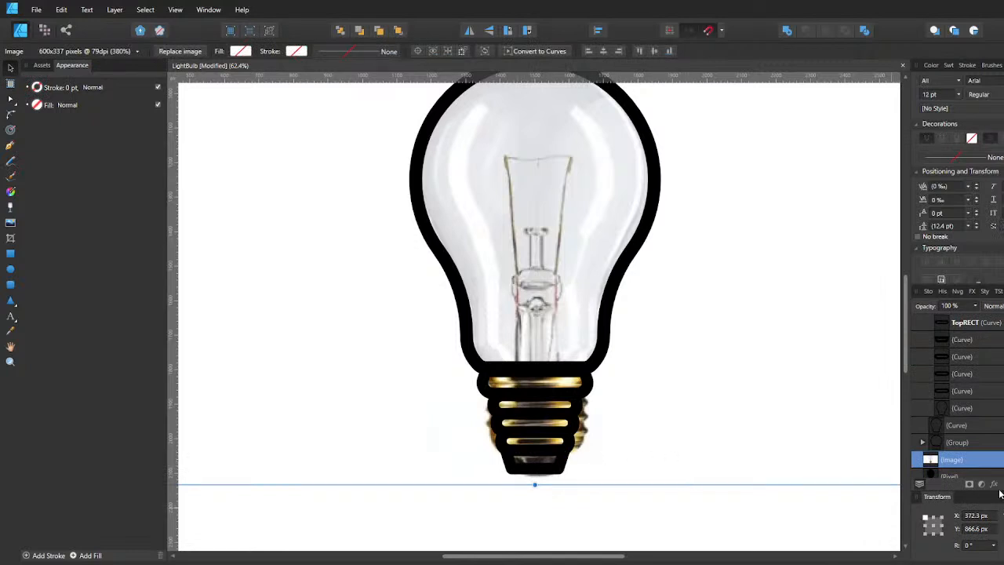
click(1003, 459)
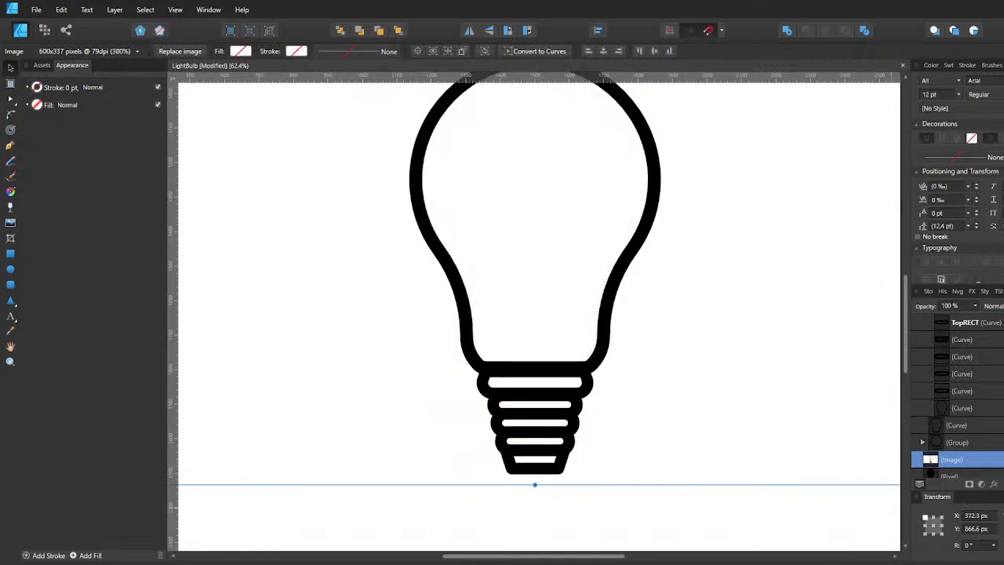
Try shortening the tip against the photo by raising its two lower nodes to a Y position of 2075.4 px, with the photo hidden again.
click(1003, 459)
click(547, 469)
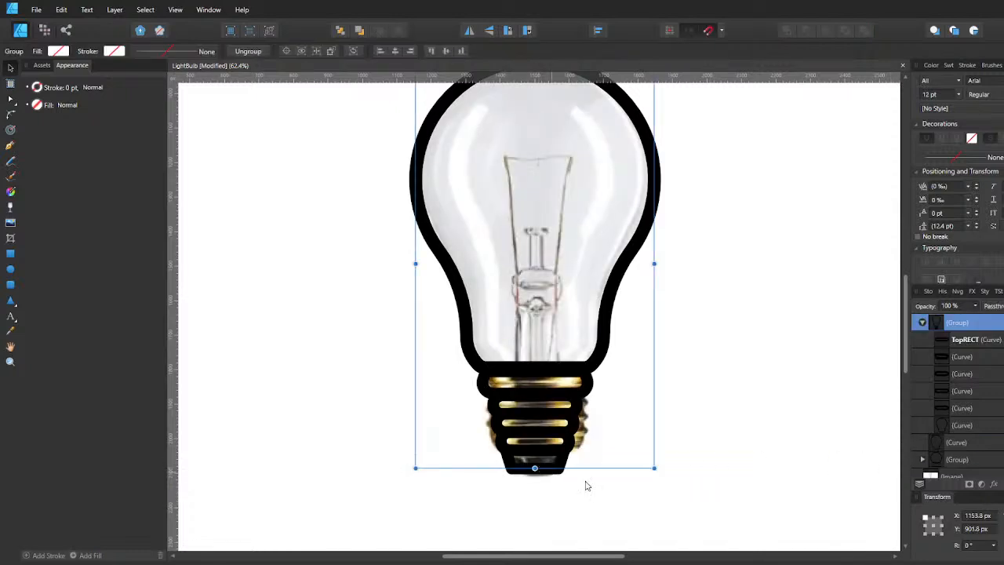
click(968, 357)
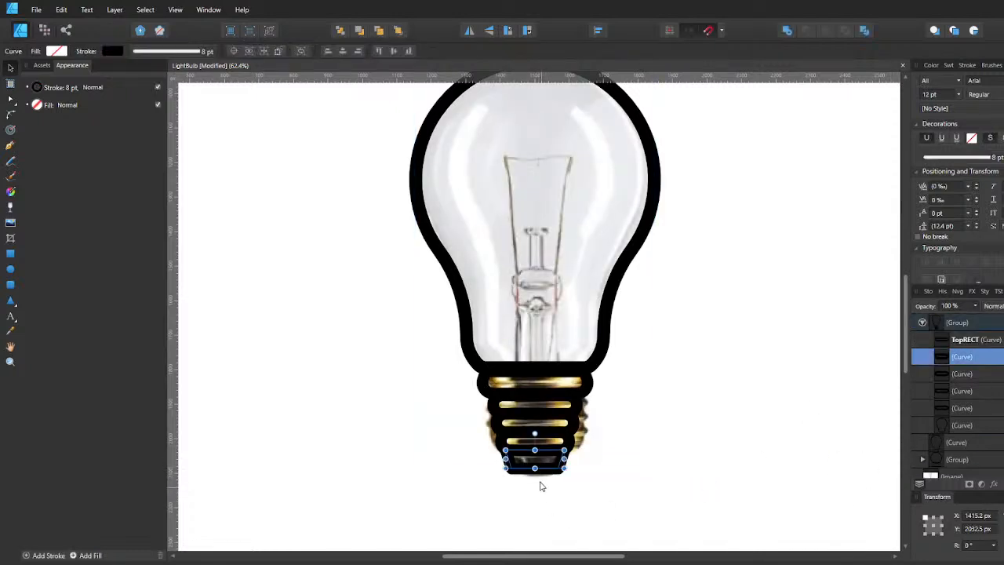
key(a)
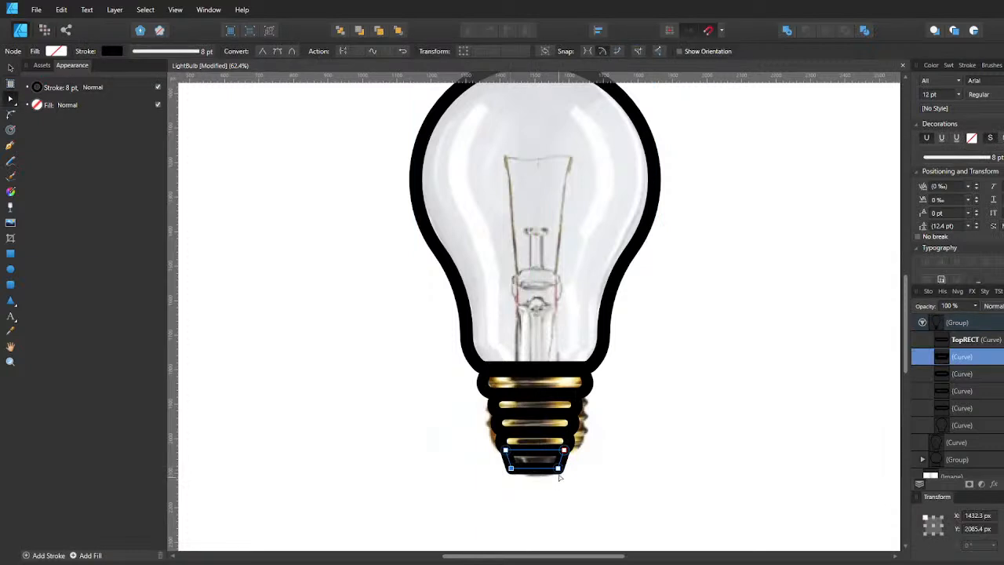
click(559, 469)
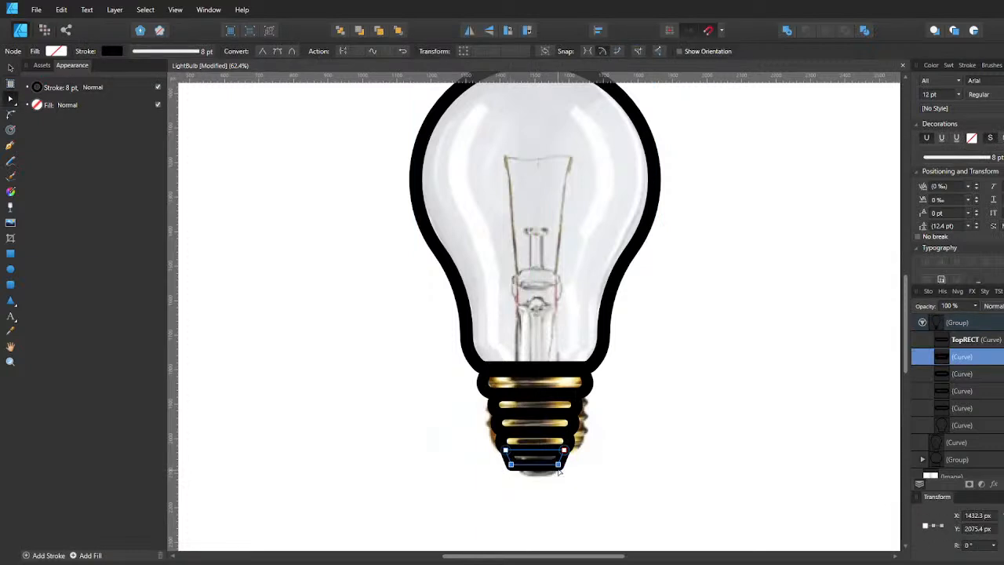
click(625, 464)
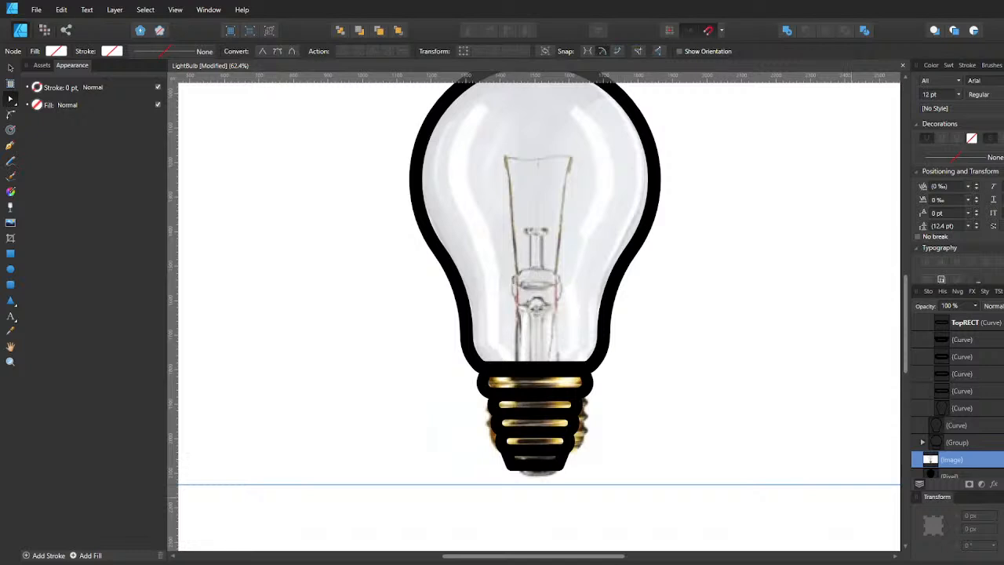
click(1001, 459)
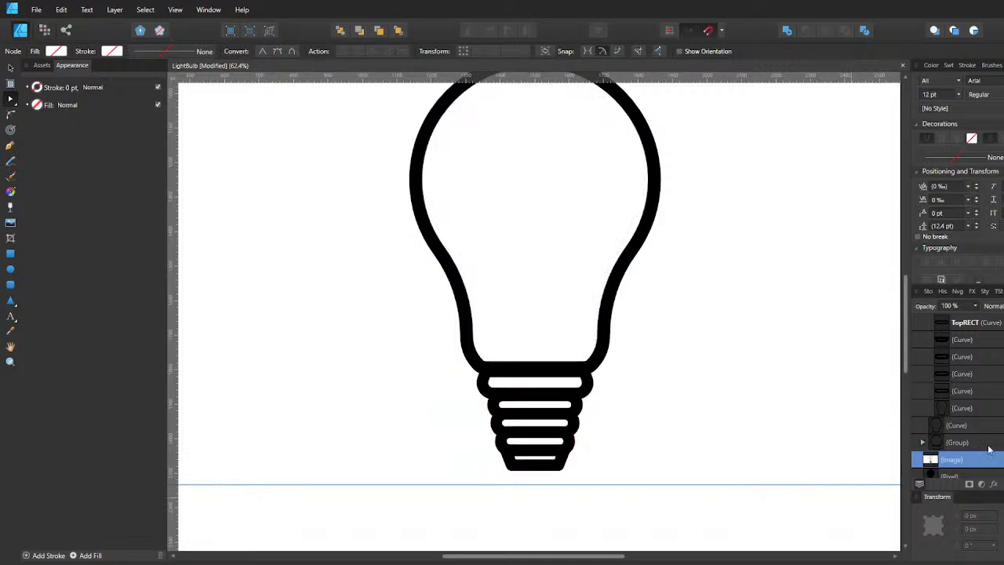
scroll(708, 337, up, 1)
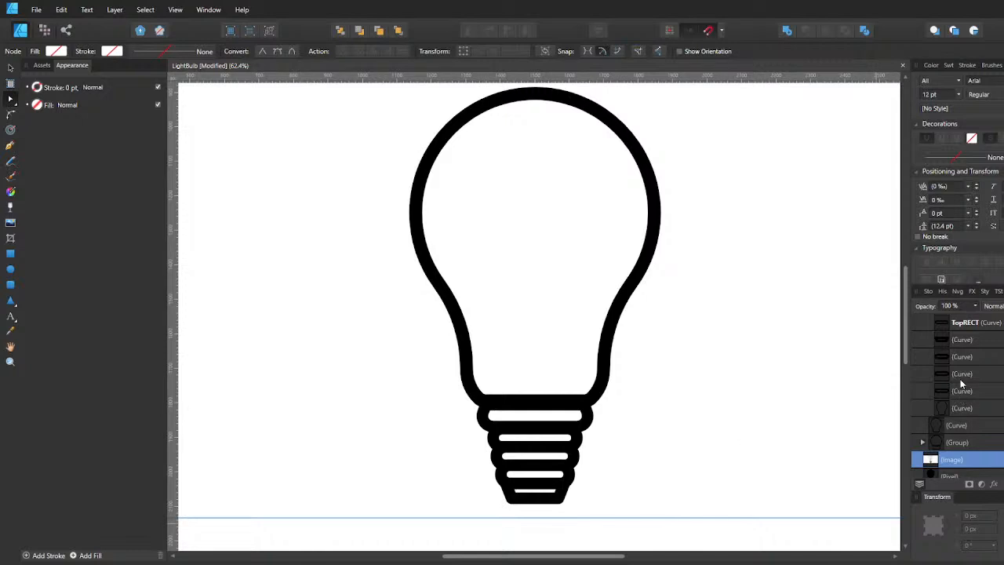
Lower the tip's two bottom nodes to a Y position of 2085.4 px and round both corners with a 39.5 px radius.
click(960, 339)
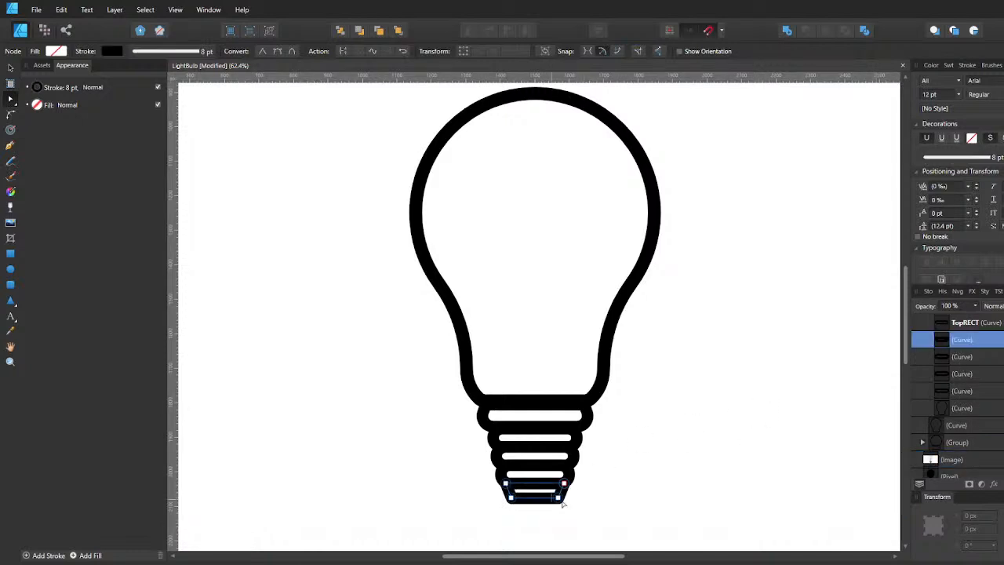
click(514, 499)
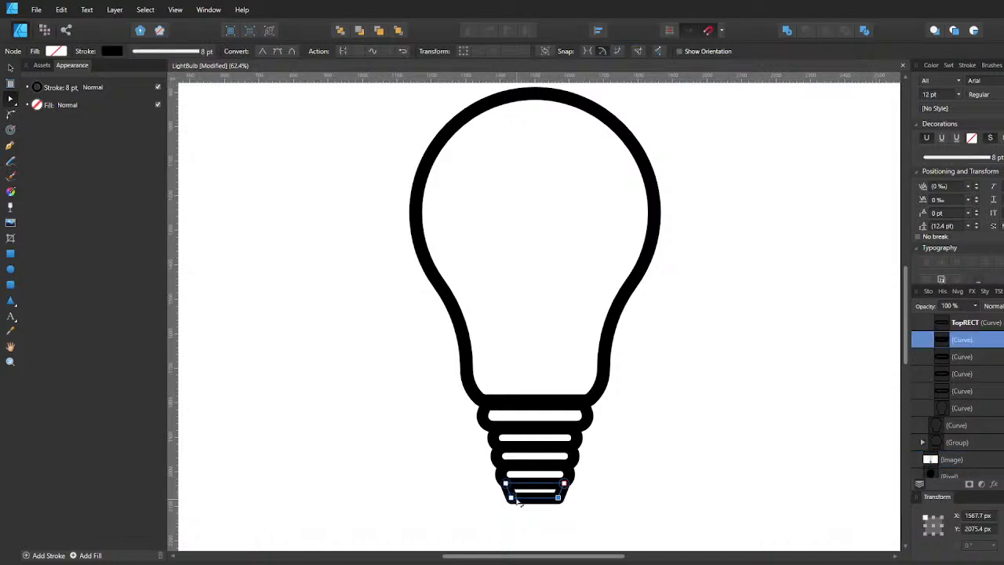
shift+click(512, 498)
key(shift+Down)
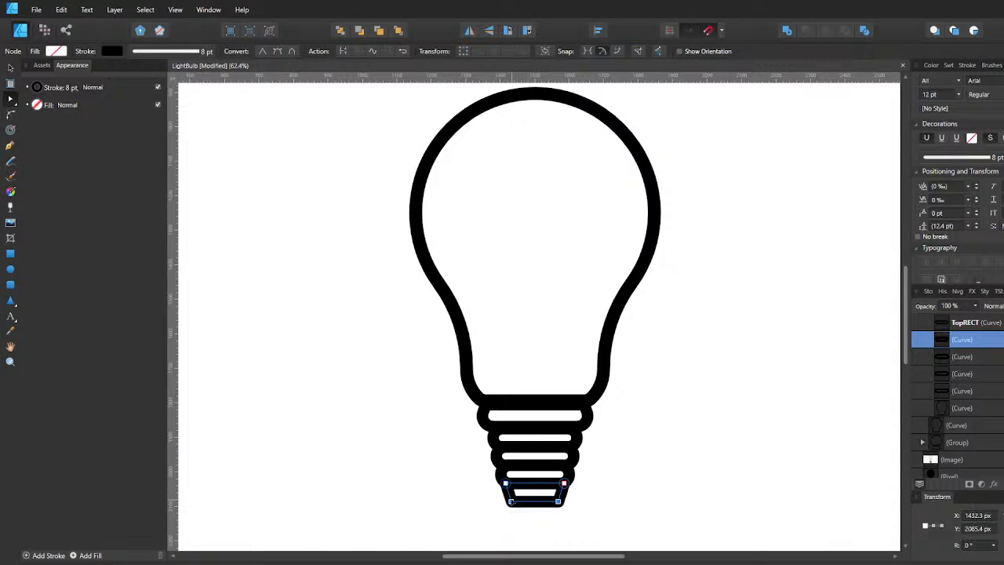
key(c)
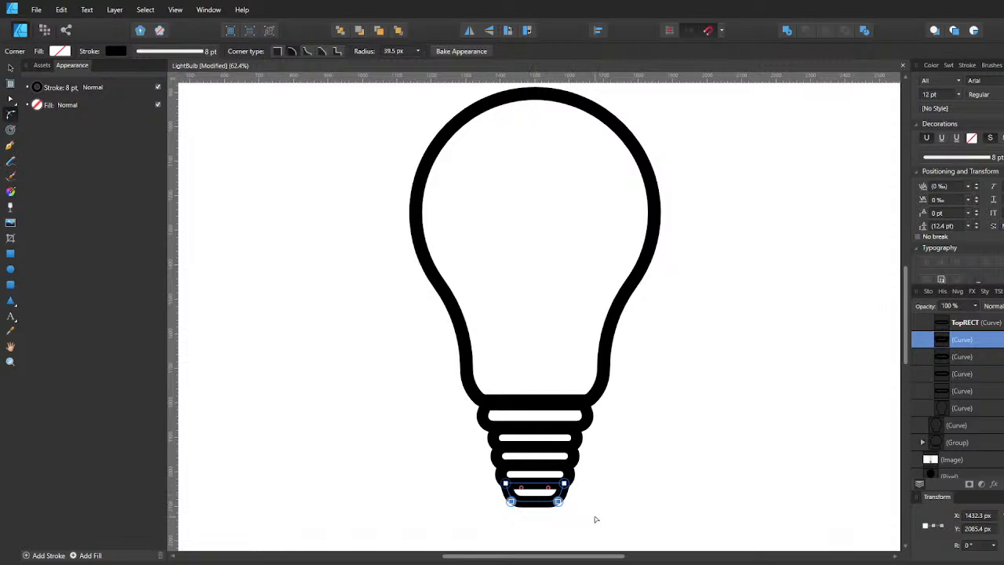
click(595, 520)
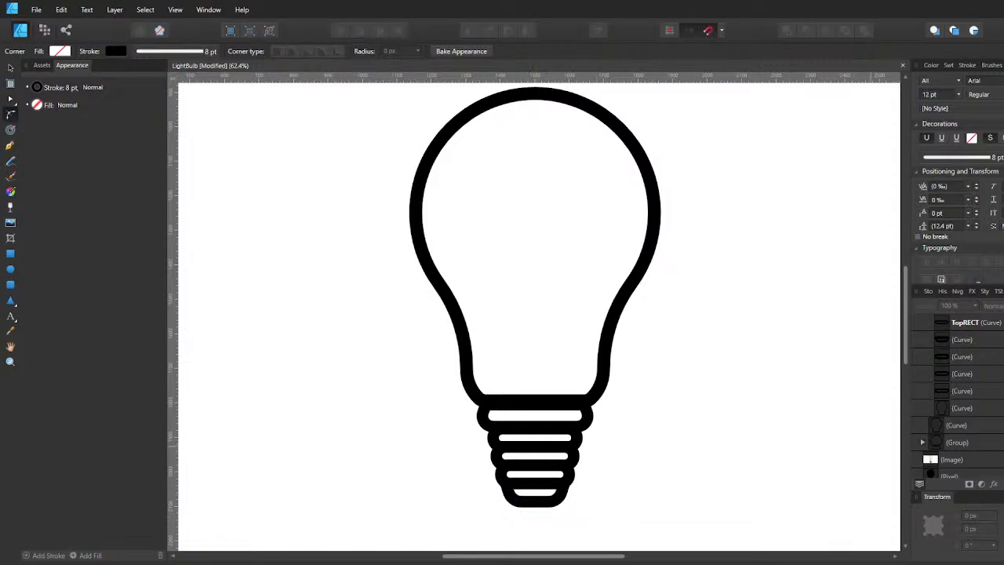
Show the reference photo and toggle the Stroke layer's visibility to compare the rounded tip with the photographed one.
scroll(957, 392, down, 1)
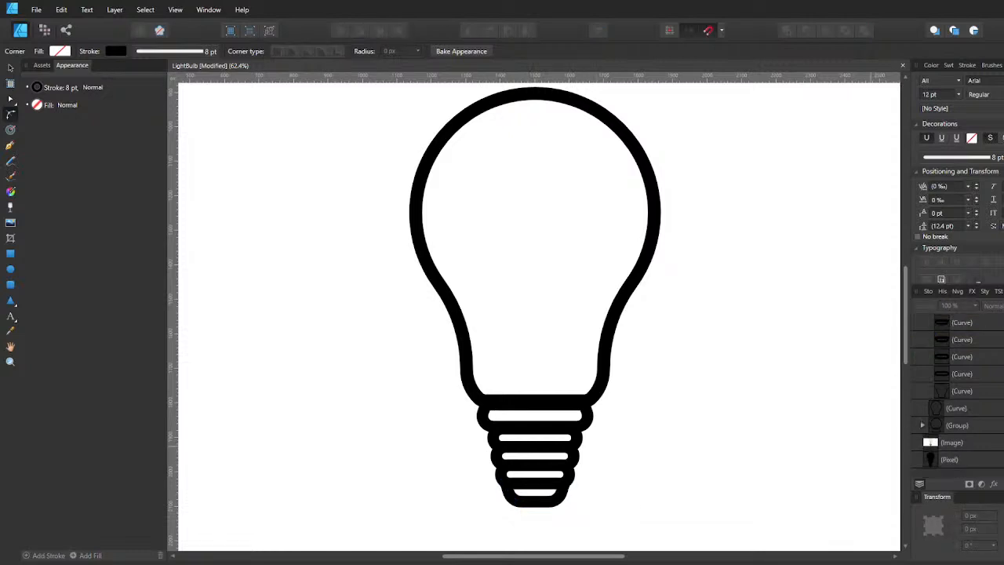
click(1002, 443)
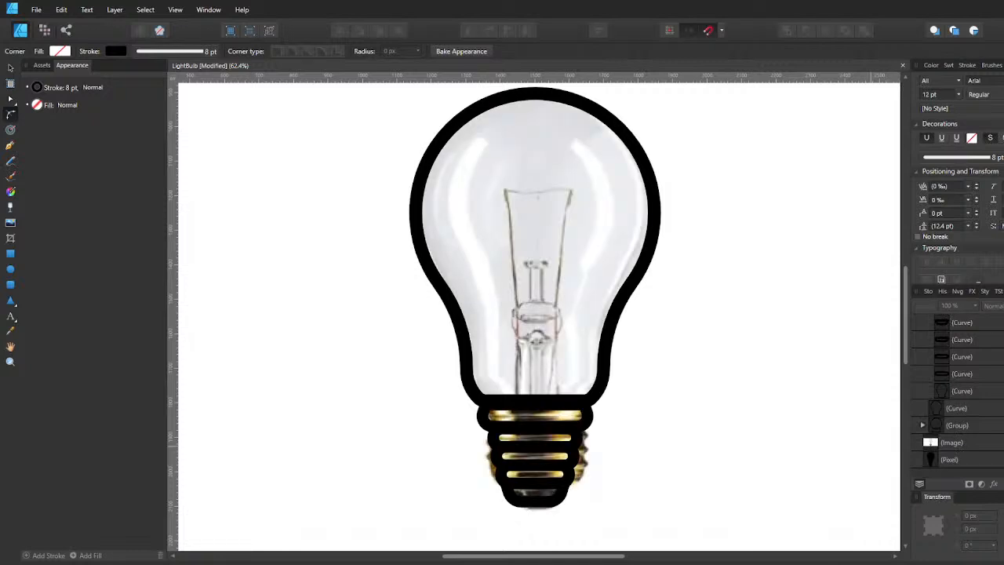
scroll(956, 392, up, 3)
click(1002, 323)
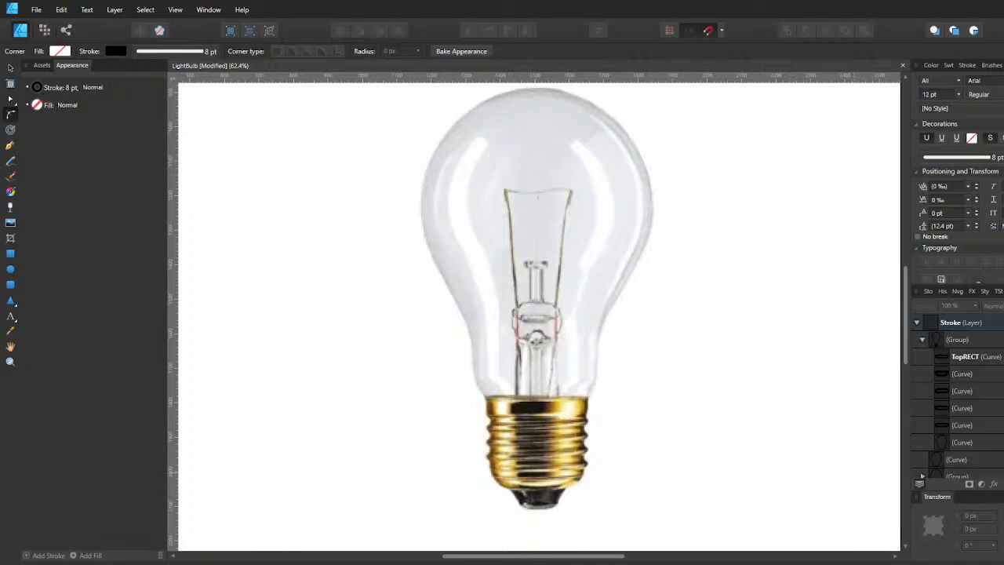
click(1003, 322)
scroll(576, 468, down, 1)
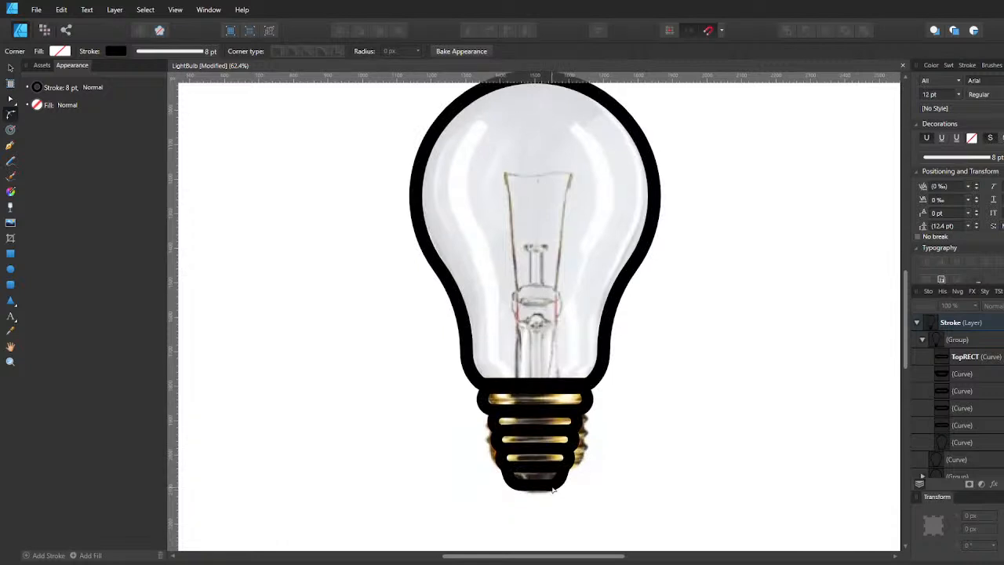
click(552, 488)
click(977, 375)
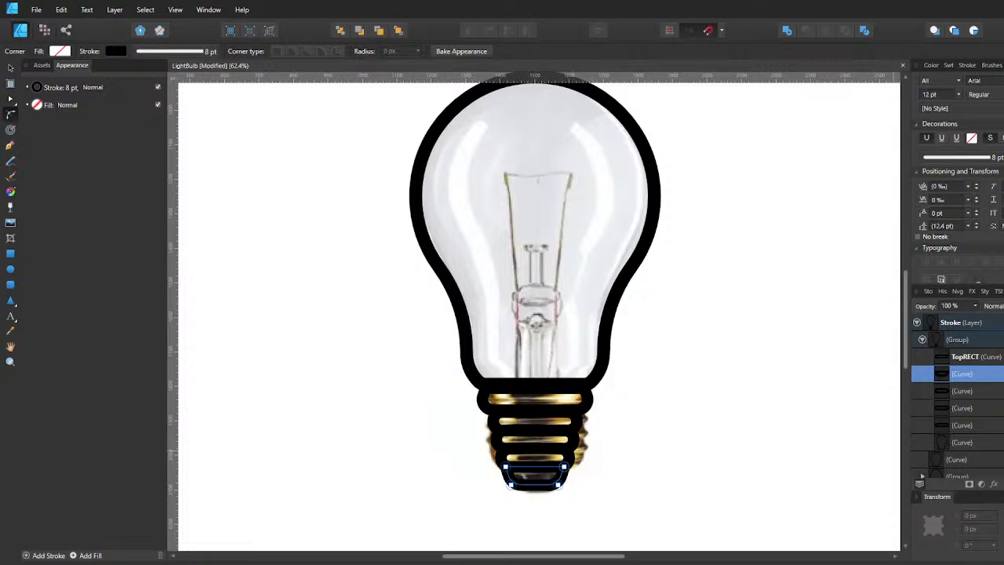
click(1003, 323)
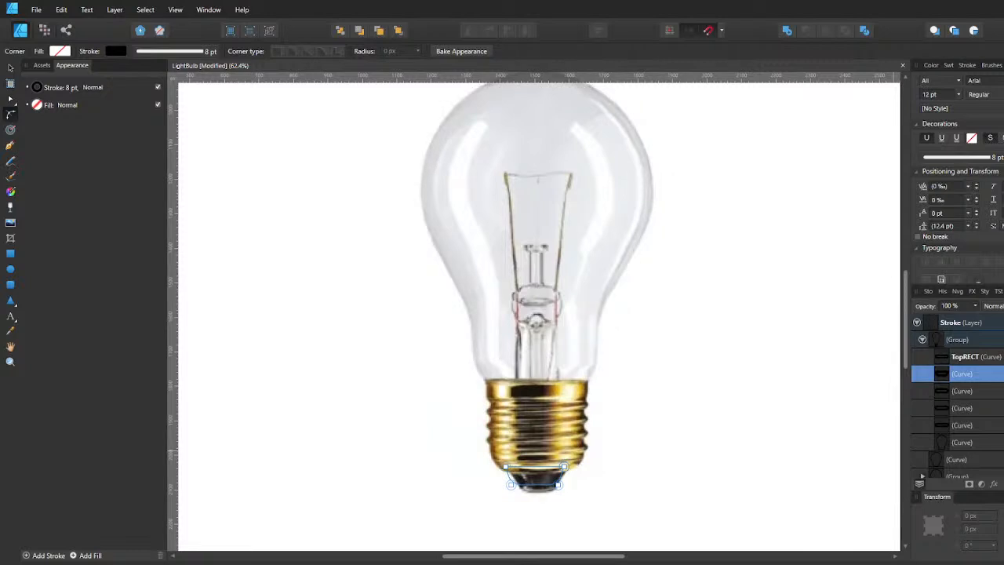
click(1003, 323)
Lengthen the tip by moving its two lower nodes down to a Y position of 2125.4 px.
click(558, 485)
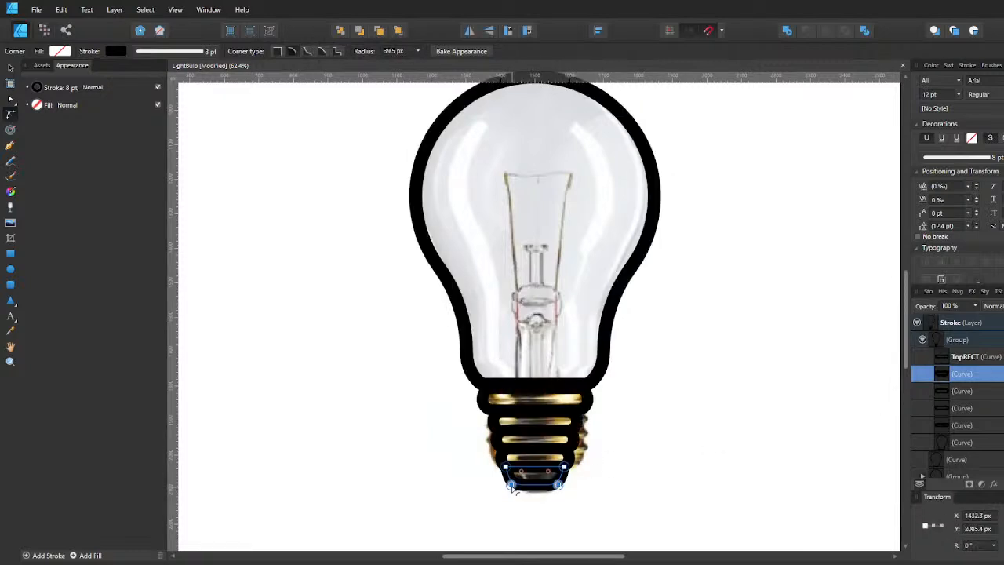
key(v)
key(a)
drag(508, 486, 511, 499)
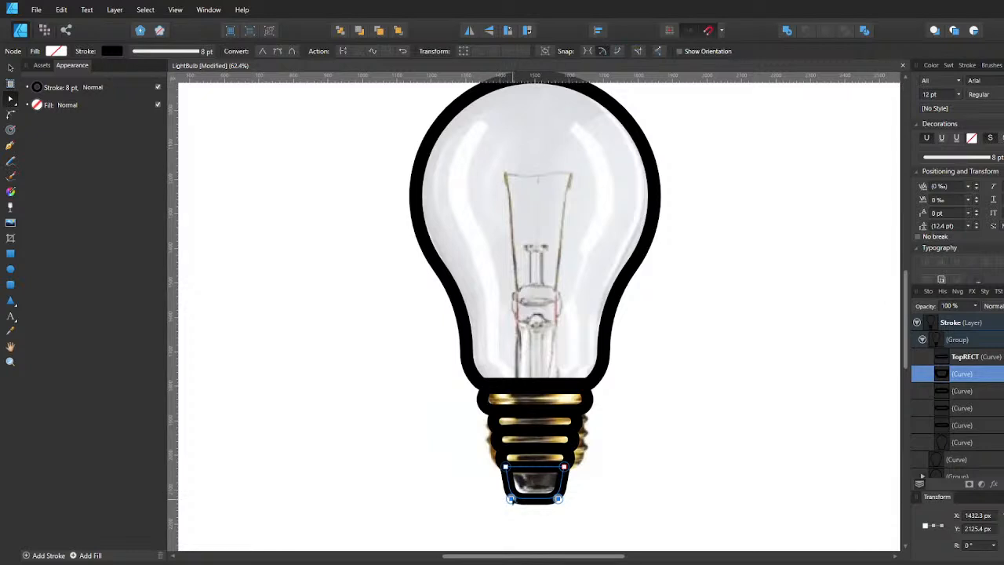
Taper the tip further by moving each of its two lower nodes inward by 20 px.
click(511, 498)
drag(509, 499, 555, 502)
key(ctrl+z)
key(ctrl+z)
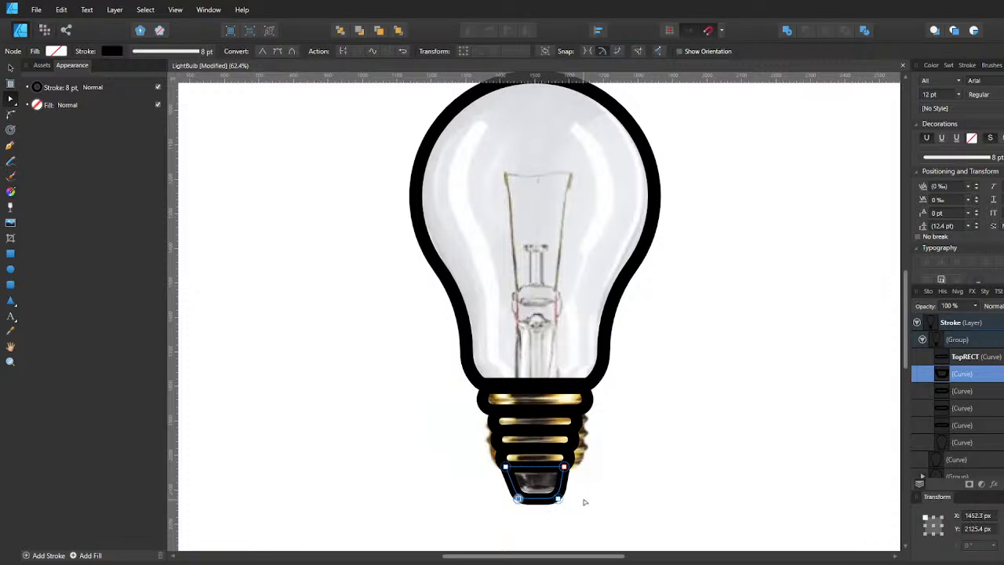
click(559, 500)
key(shift+Left)
key(shift+Left)
scroll(528, 538, up, 2)
scroll(526, 538, down, 1)
click(510, 515)
key(shift+Right)
key(v)
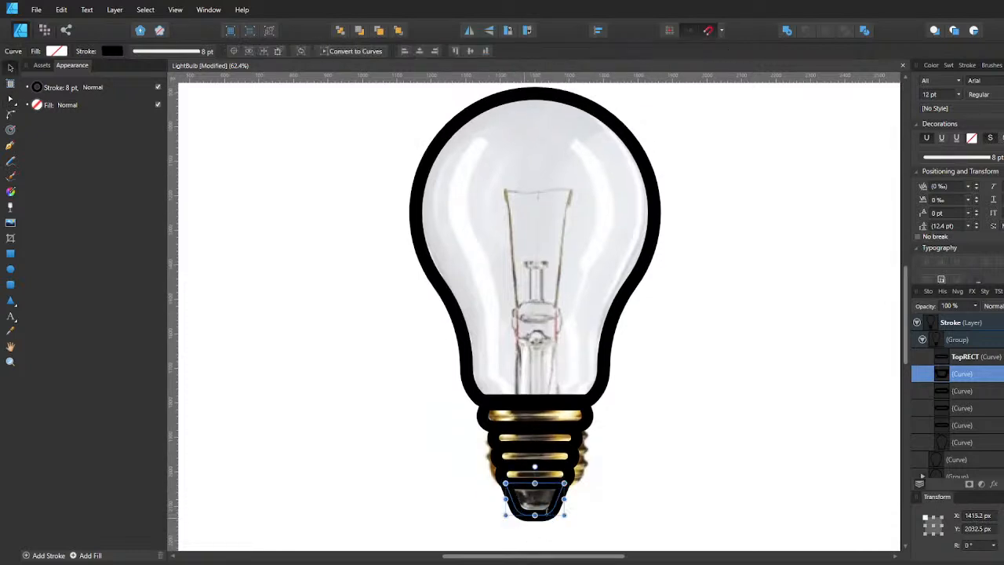
Compare the tip with the photo without the Stroke layer, and narrow the tip symmetrically to an X position of 1436 px.
click(598, 497)
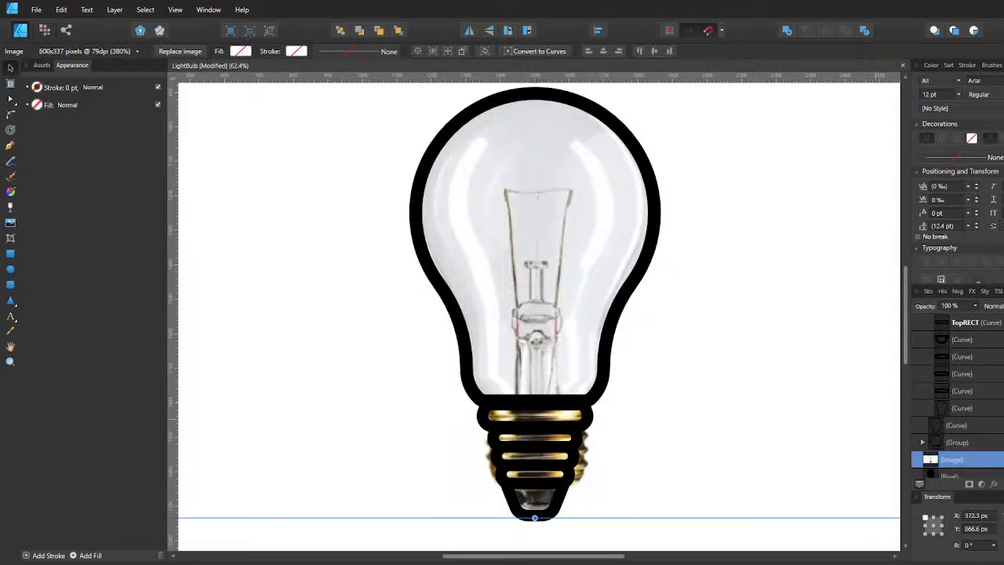
scroll(998, 377, up, 2)
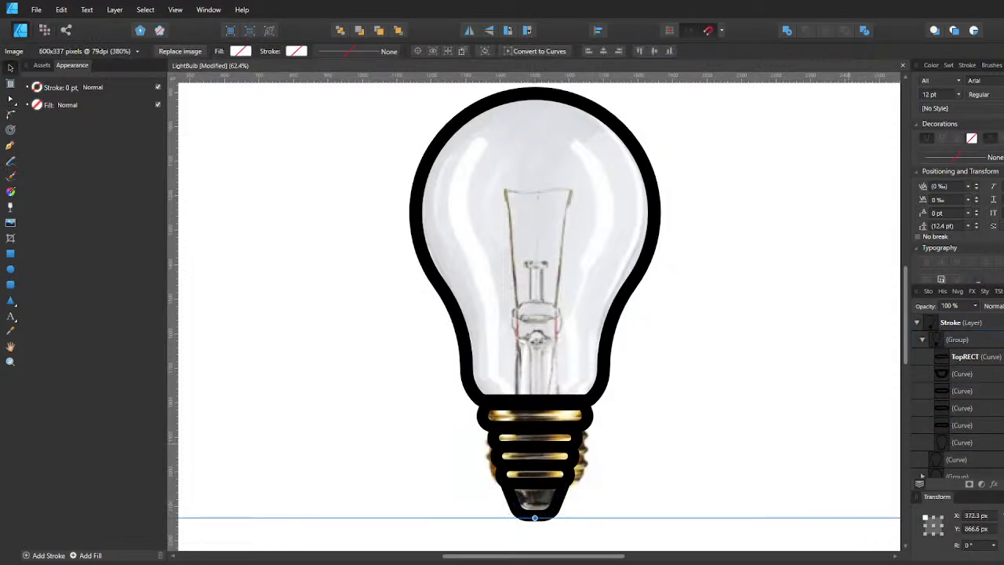
click(1002, 322)
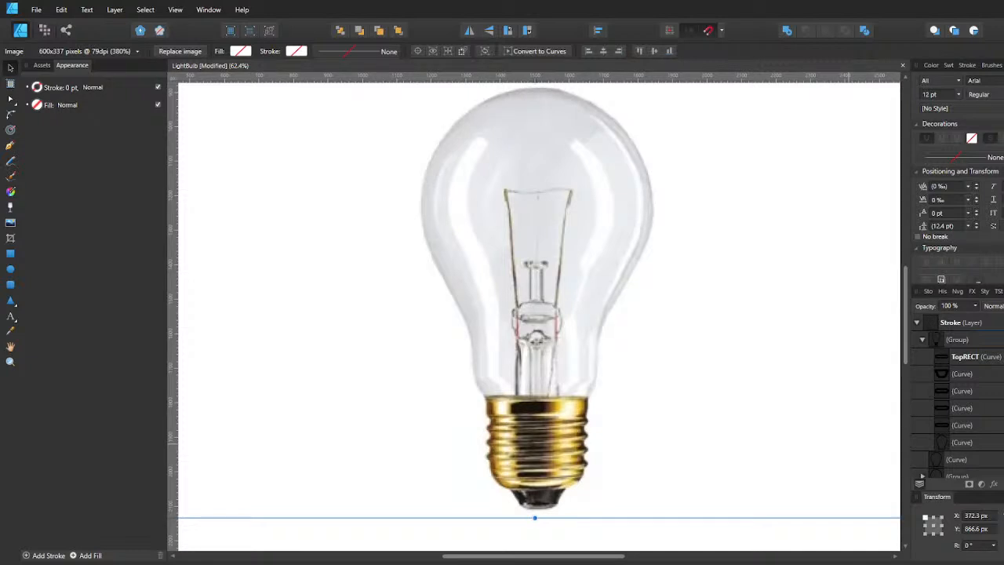
click(1002, 323)
click(547, 514)
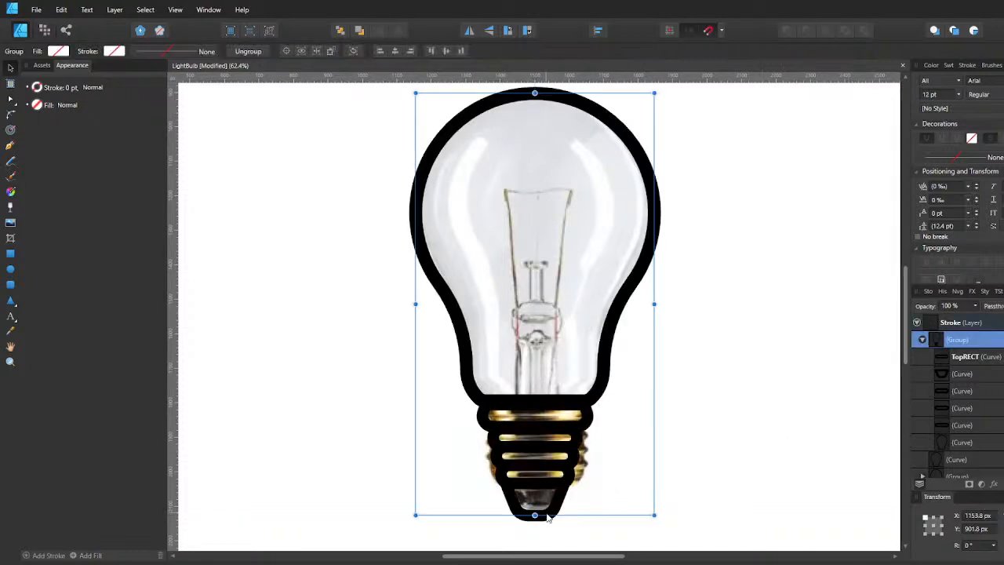
scroll(547, 515, down, 1)
click(968, 380)
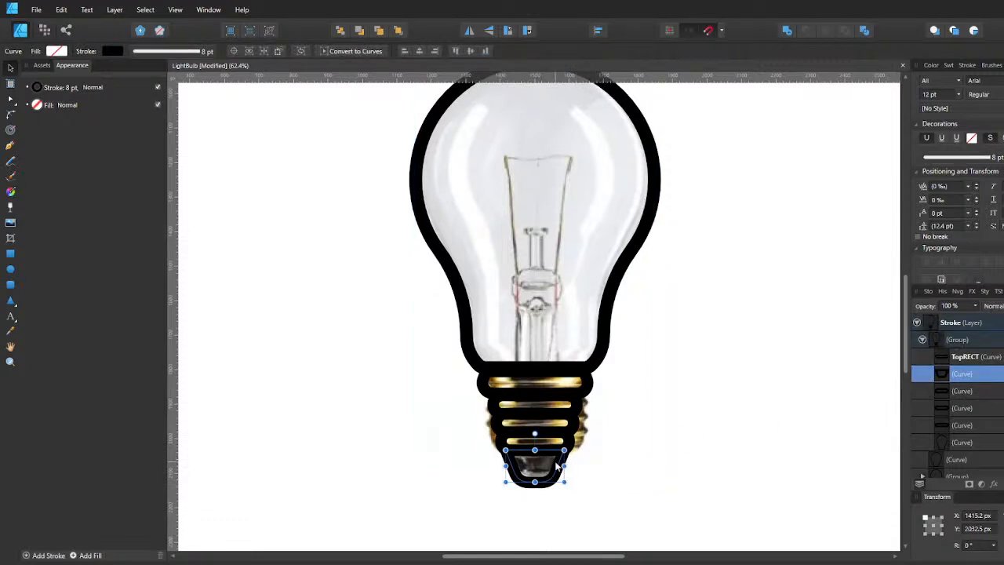
drag(565, 465, 560, 468)
Hide the reference photo and check the whole bulb outline on the blank page.
click(601, 480)
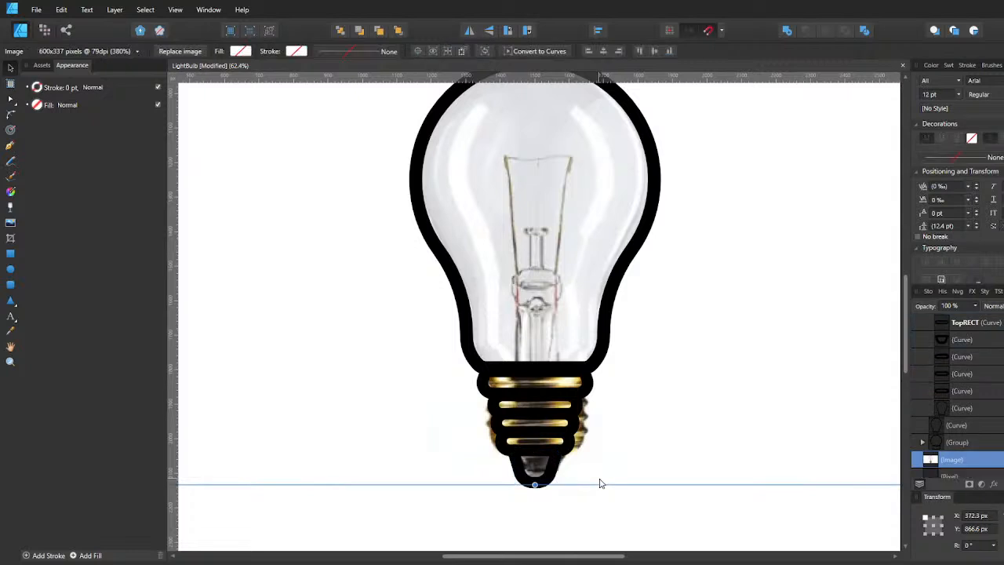
scroll(956, 392, up, 1)
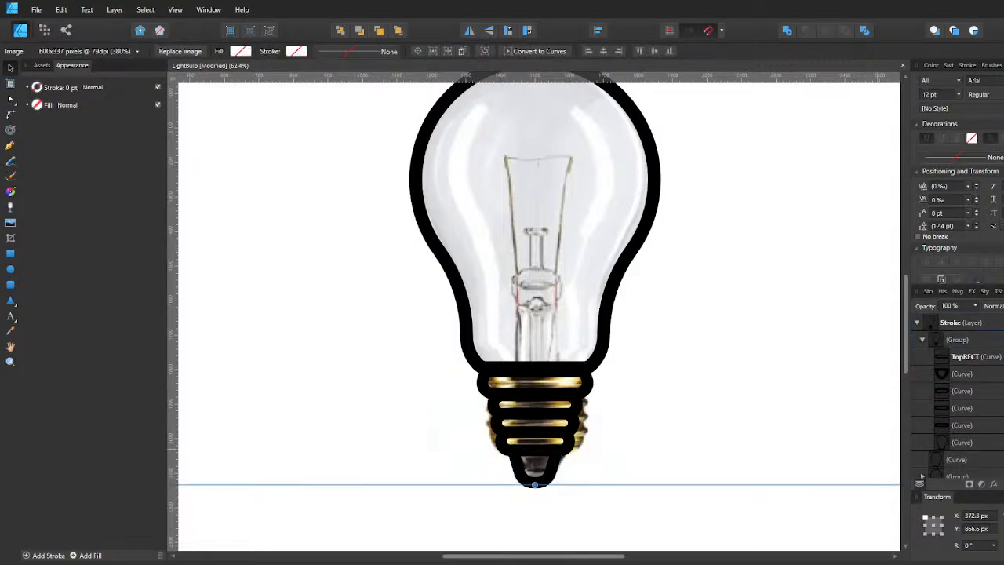
scroll(994, 375, down, 2)
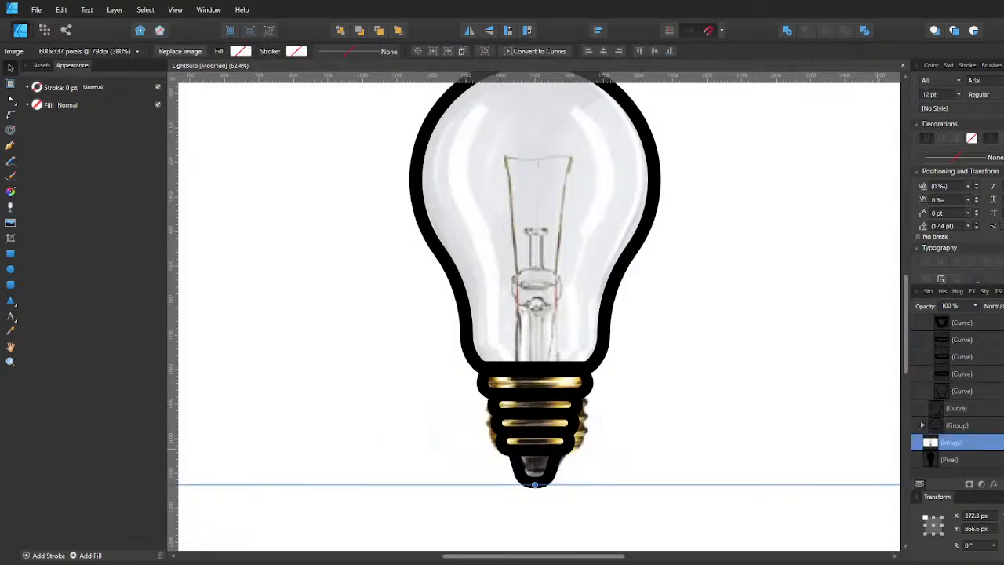
click(1003, 442)
scroll(690, 444, down, 2)
drag(695, 434, 656, 381)
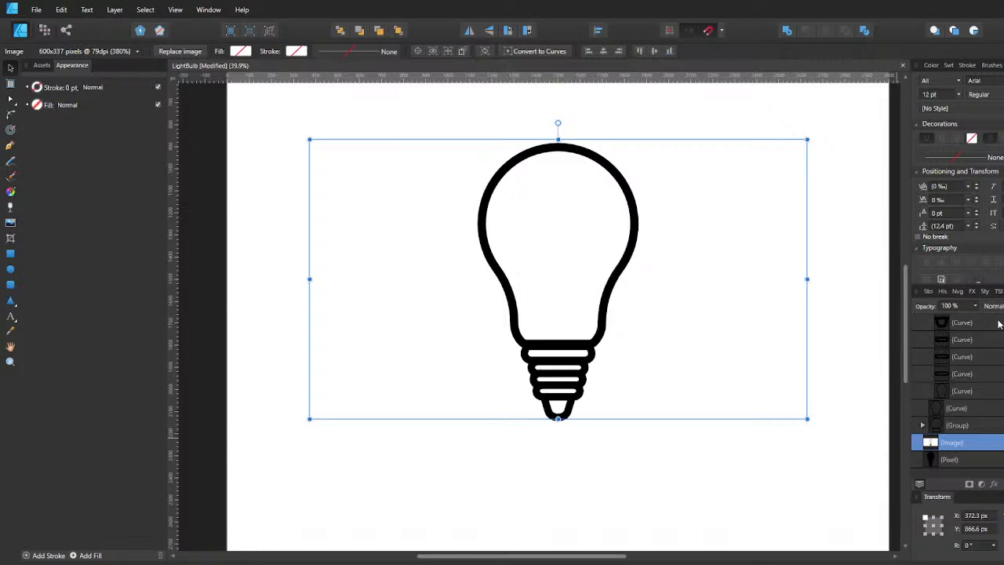
Raise the tip's two lower nodes to a Y position of 2115.4 px and reduce their corner radius to 21.1 px.
click(563, 413)
scroll(565, 421, up, 1)
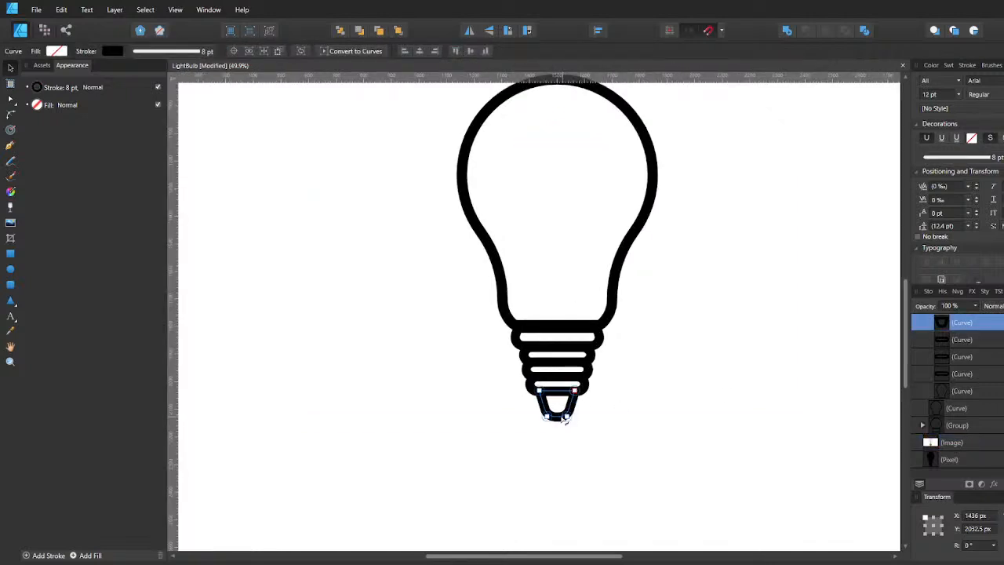
key(a)
click(559, 416)
drag(558, 418, 560, 417)
click(548, 417)
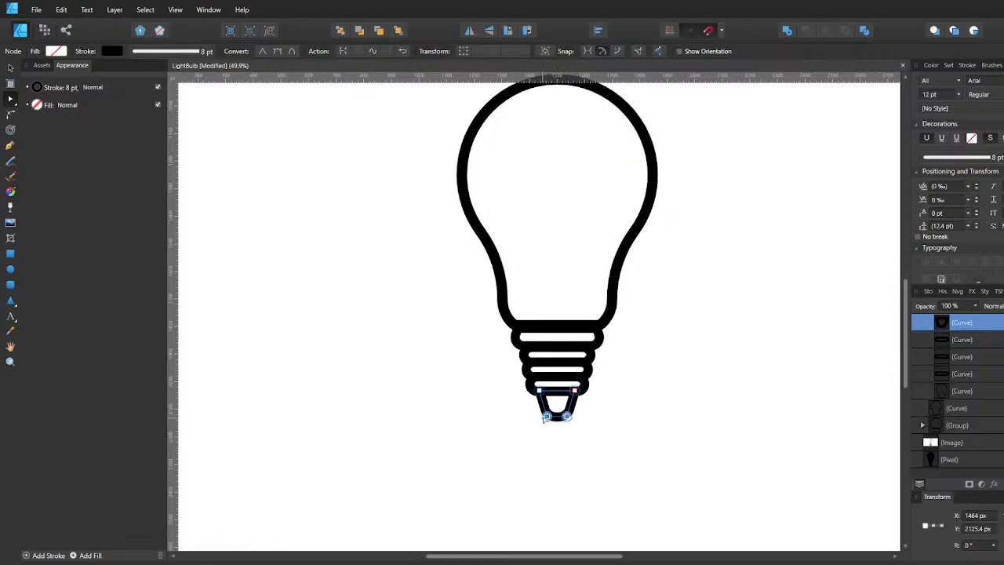
key(c)
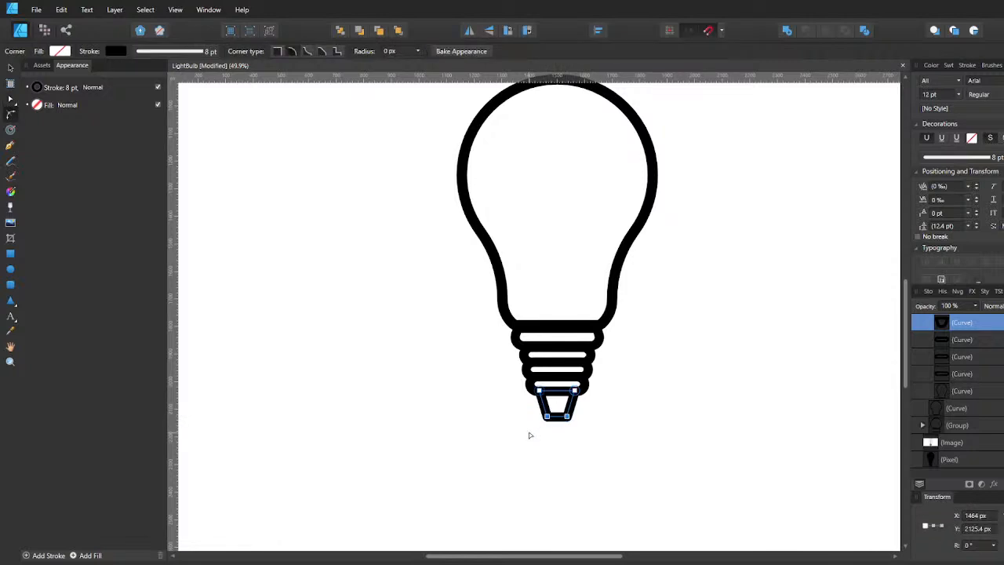
key(shift+Up)
drag(568, 418, 564, 414)
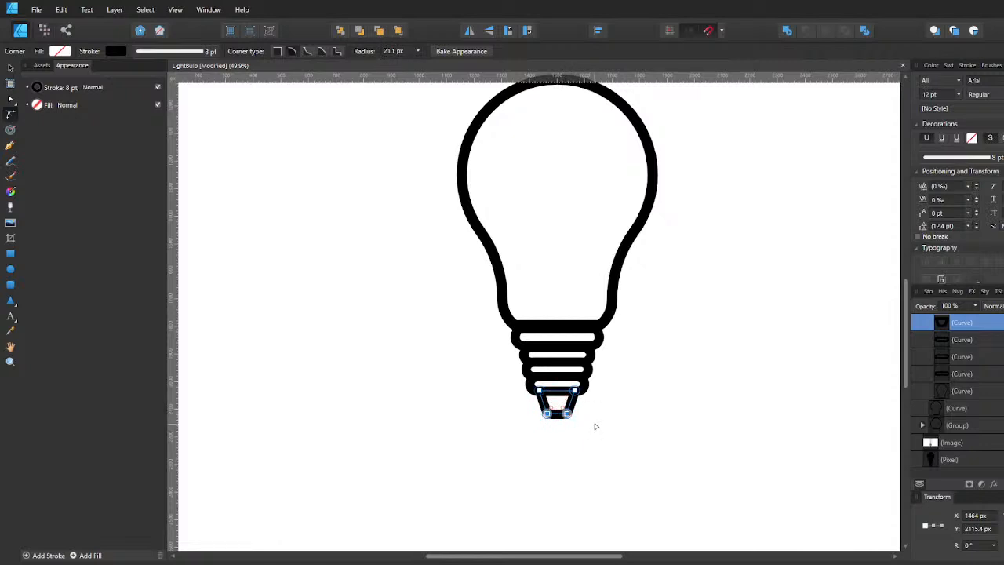
Try to widen the tip symmetrically to a width of about 198.5 px.
click(574, 419)
click(572, 418)
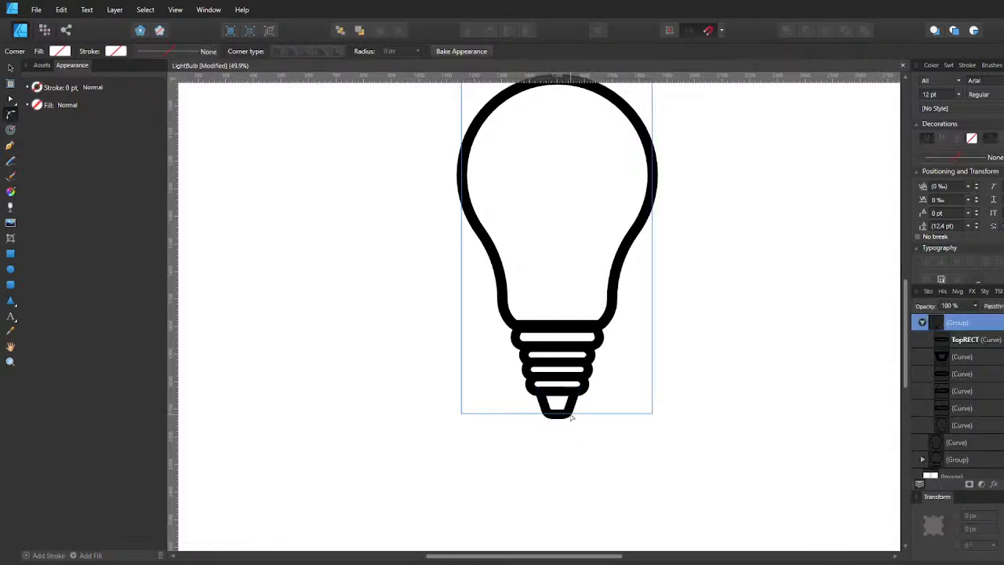
click(951, 355)
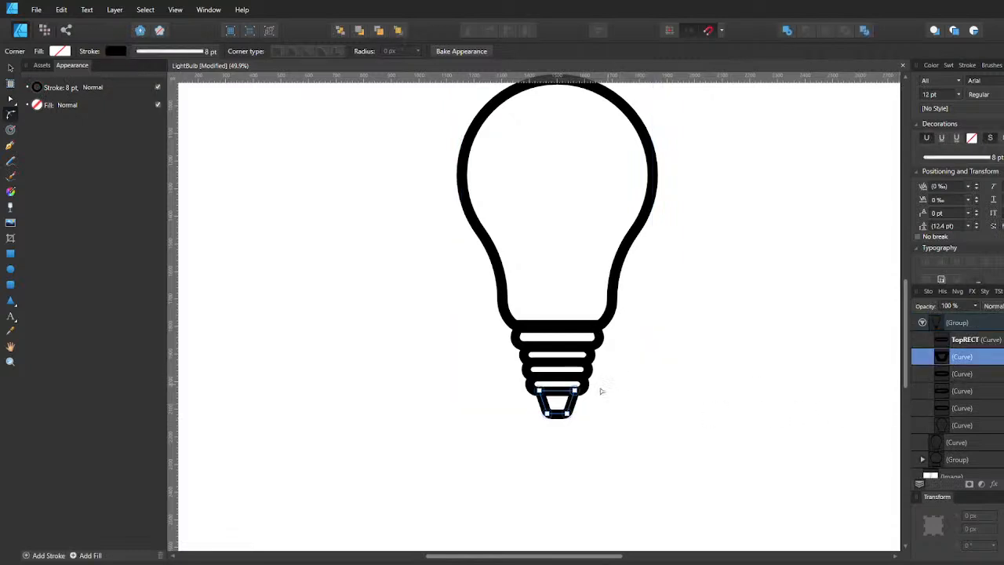
drag(577, 403, 581, 405)
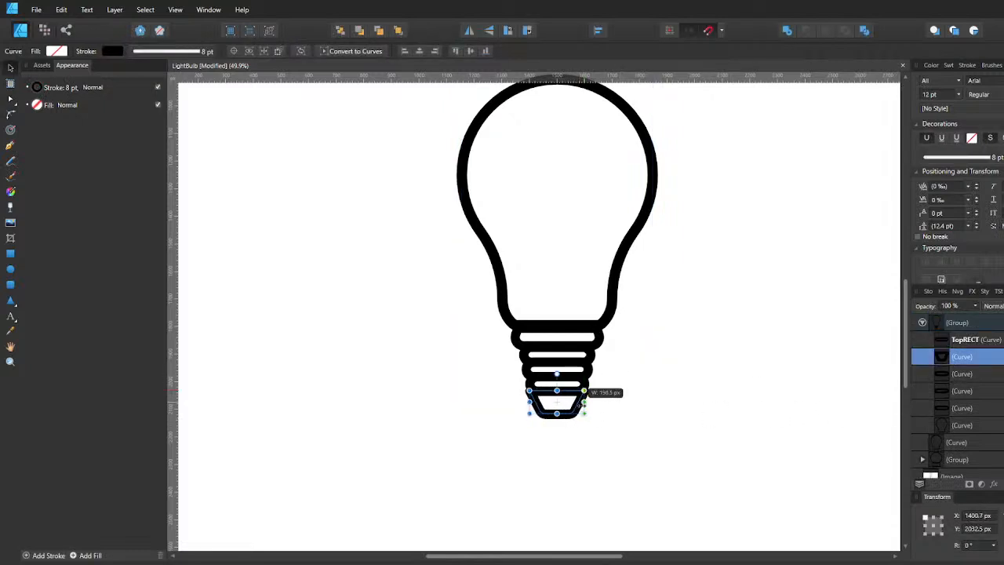
click(611, 414)
key(ctrl+z)
key(ctrl+z)
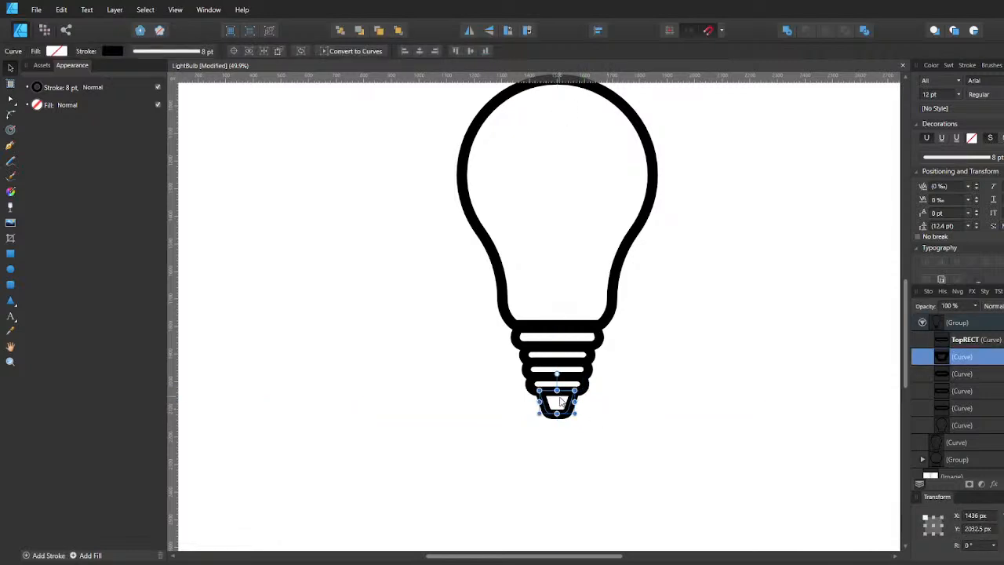
Widen the tip symmetrically to an X position of 1420 px.
drag(577, 402, 579, 402)
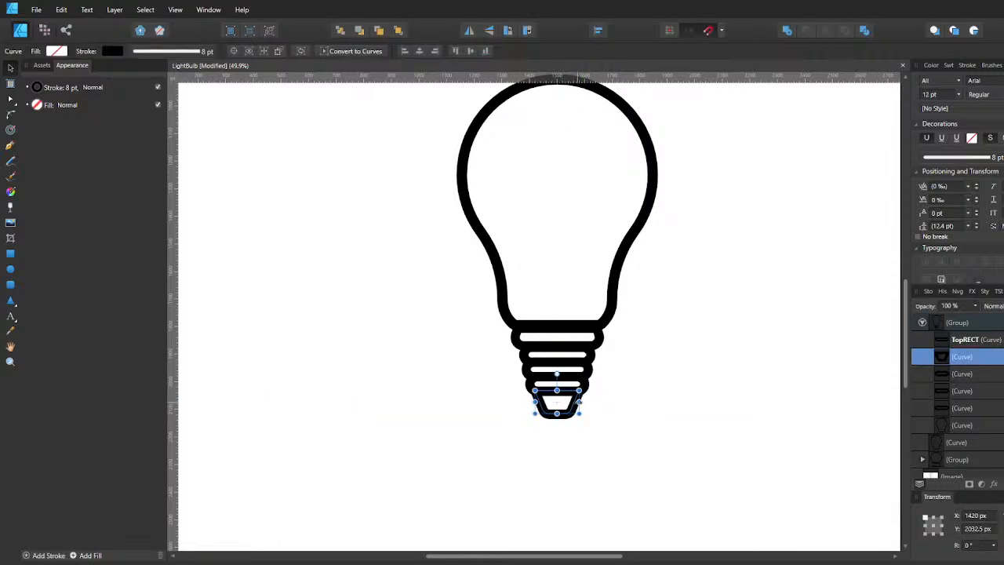
click(619, 420)
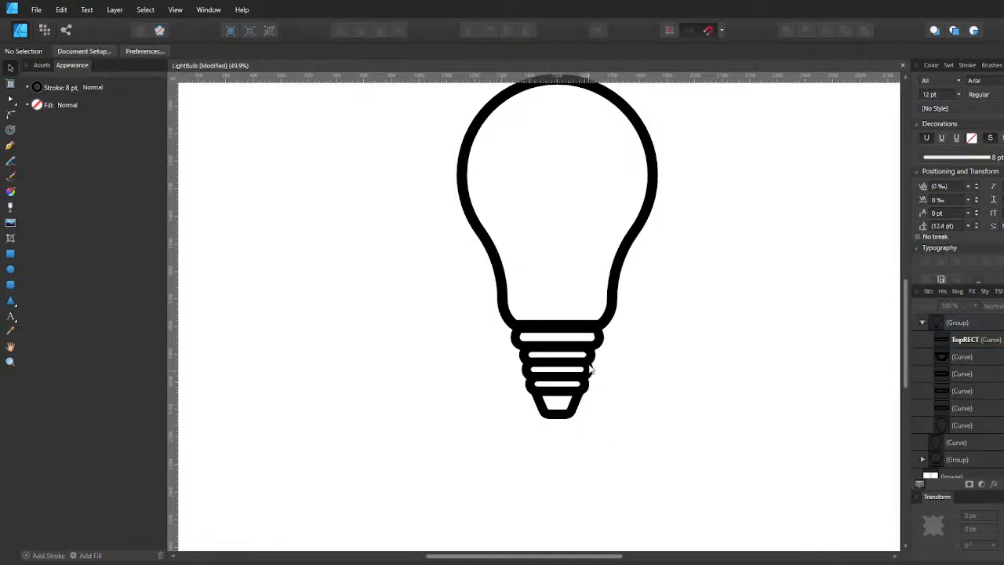
Show the reference photo again and move it to the left of the outline, at about X -156 px and Y 831 px.
scroll(957, 392, down, 2)
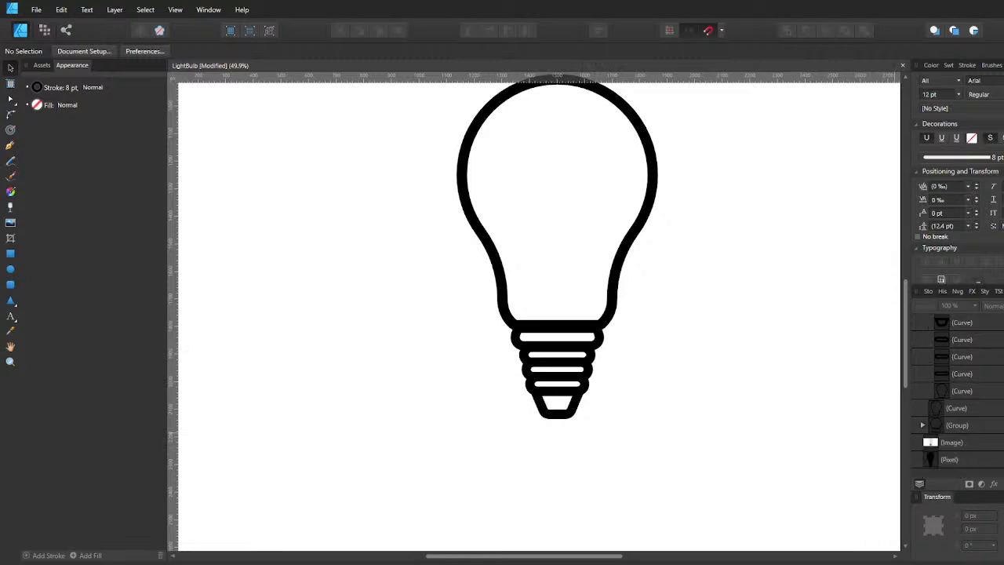
click(1002, 442)
drag(604, 246, 456, 238)
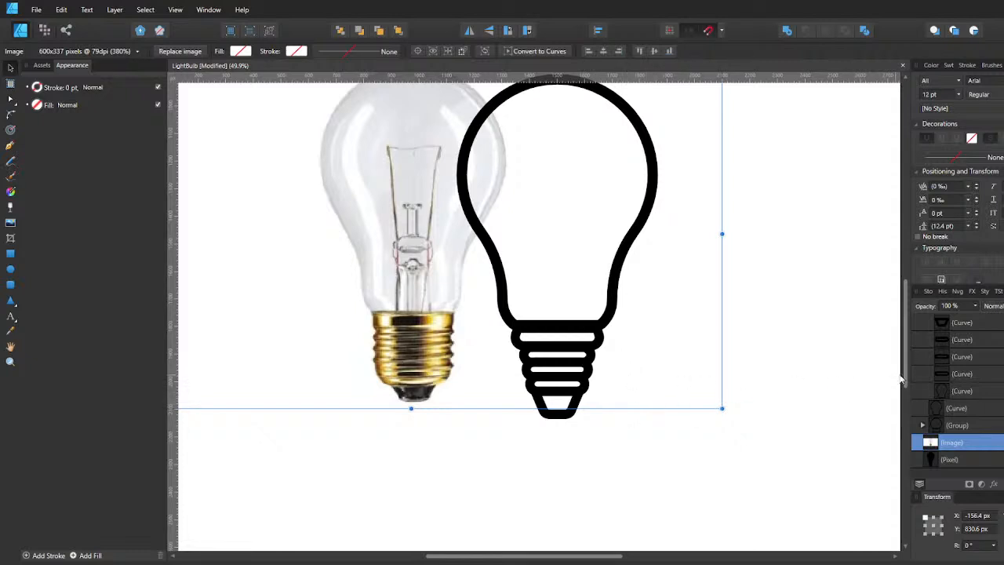
Move the tip curve below the four base bands in the group's stacking order.
scroll(960, 353, up, 1)
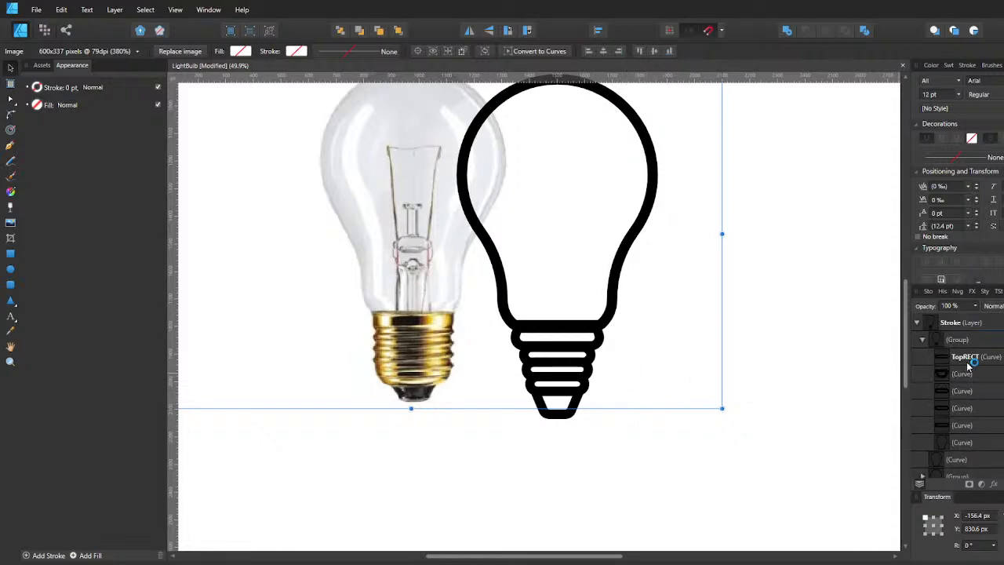
click(963, 377)
drag(963, 378, 967, 435)
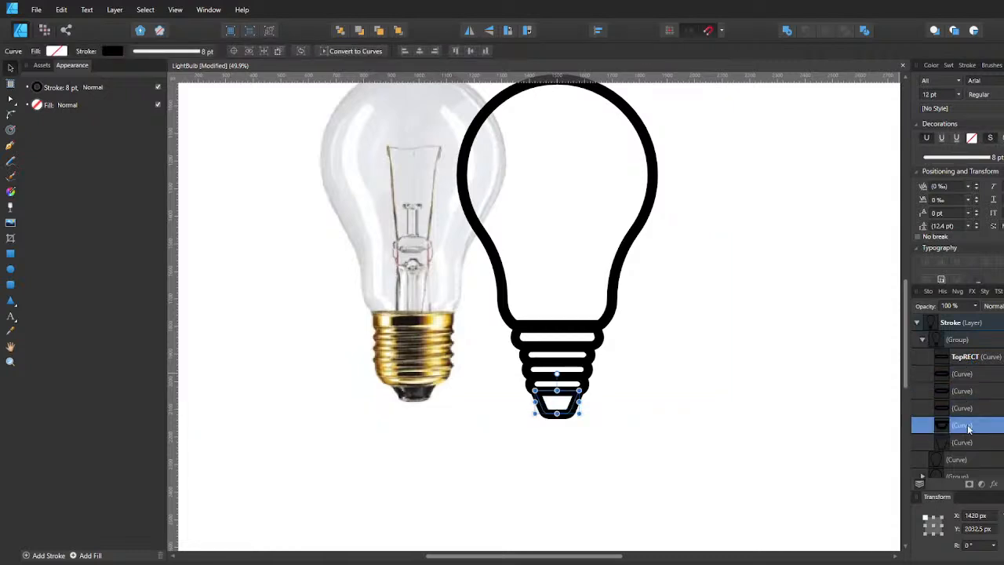
Widen the four base bands together symmetrically to an X position of about 1327 px.
click(974, 356)
shift+click(965, 408)
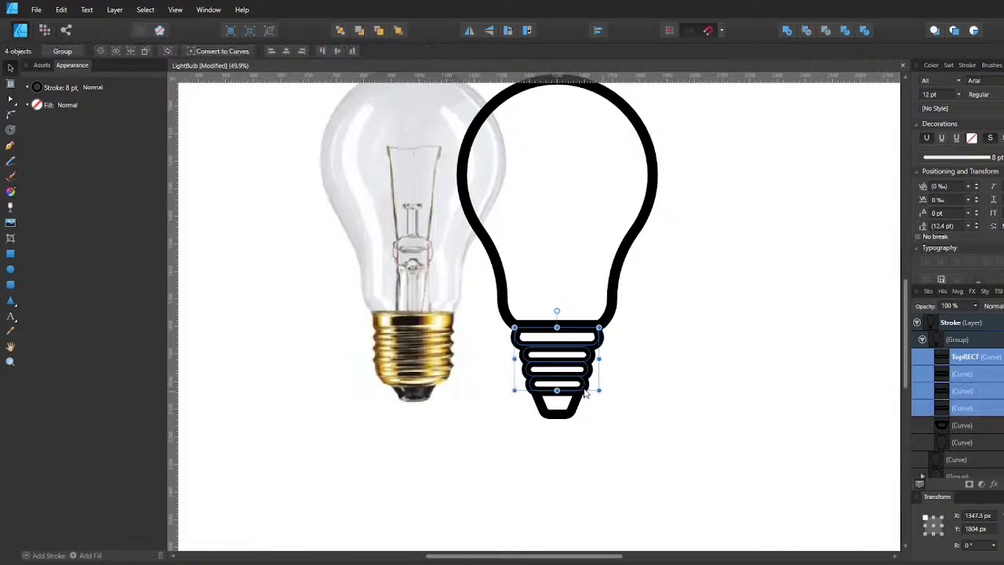
drag(599, 358, 605, 359)
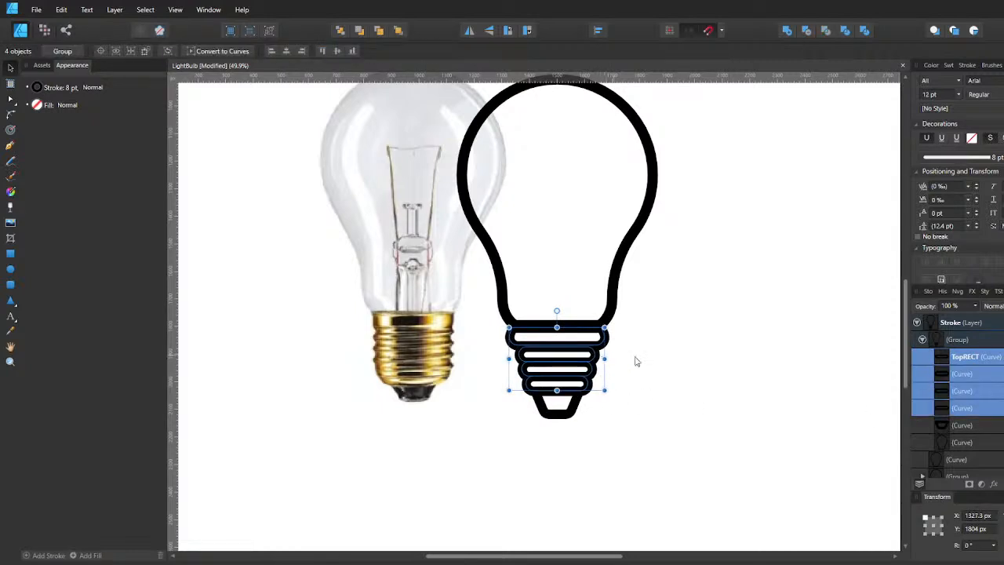
click(664, 364)
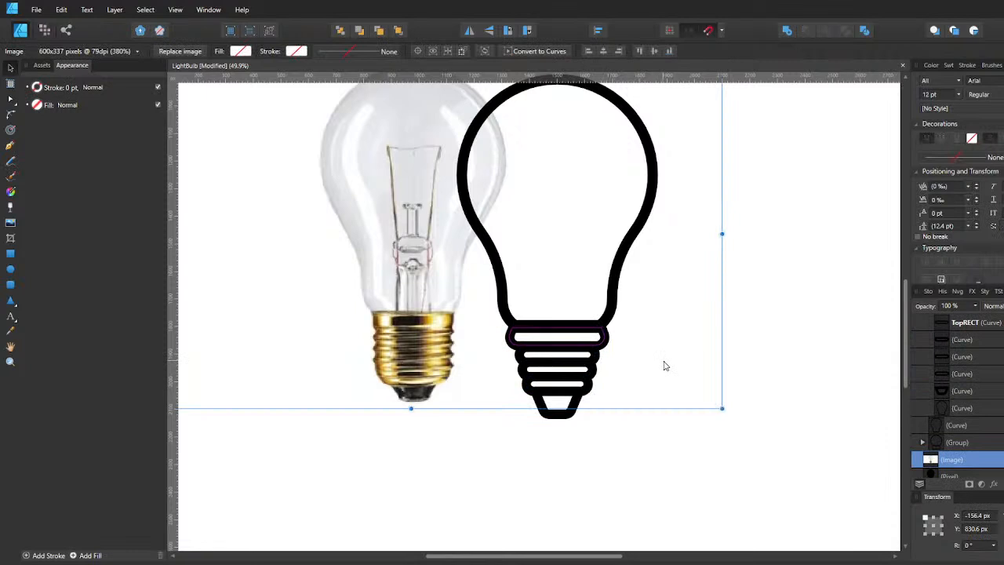
Lower the tip slightly to a Y position of 2041.5 px.
click(570, 418)
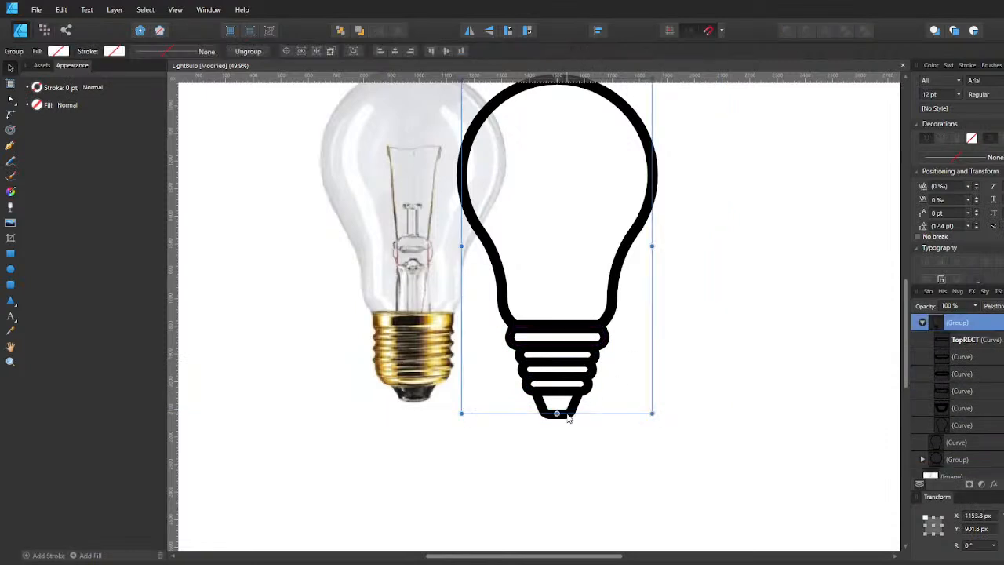
click(972, 413)
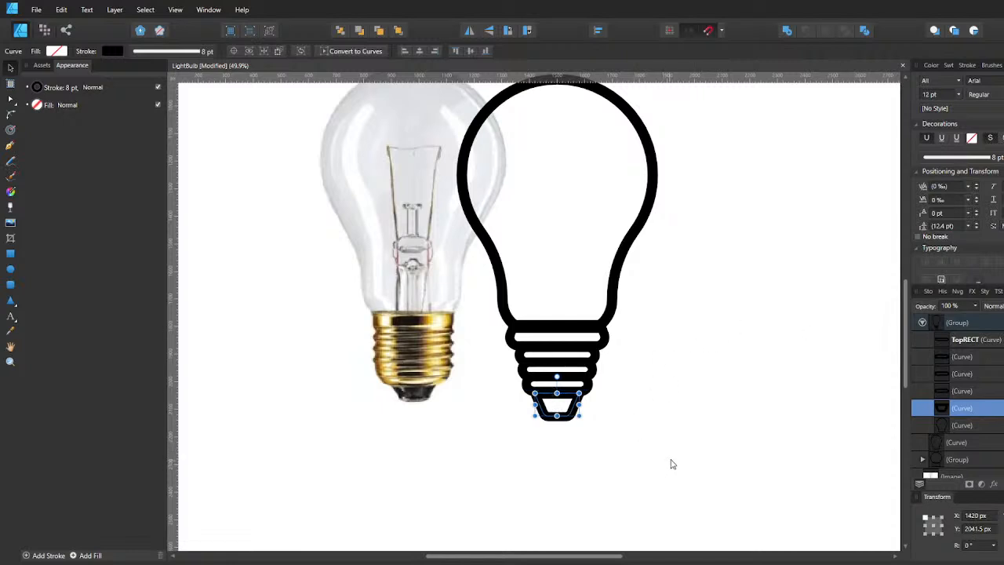
click(623, 462)
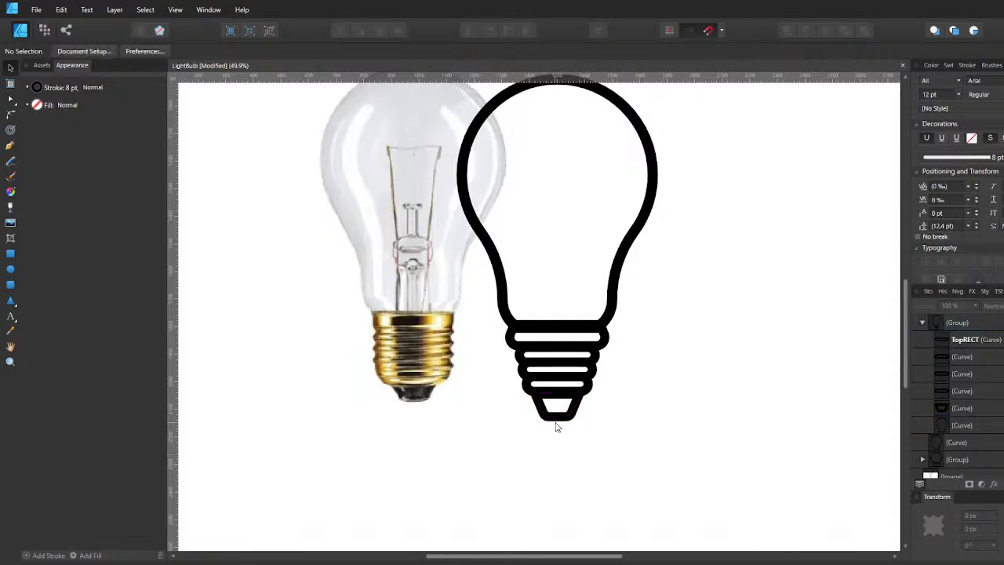
Raise the tip's two lower nodes to a Y position of 2104.4 px and curve its slanted sides inward.
click(557, 424)
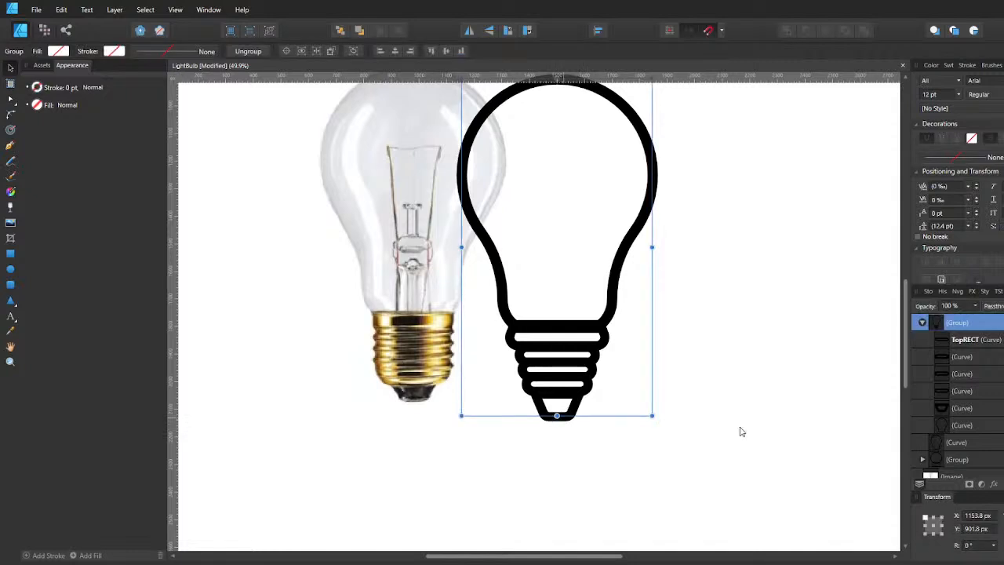
click(963, 414)
key(a)
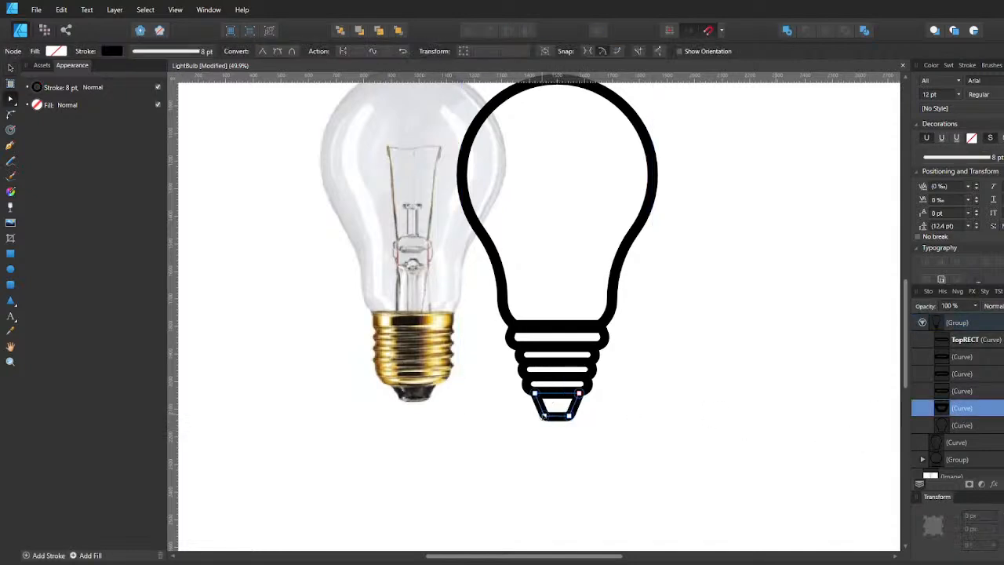
key(ctrl+a)
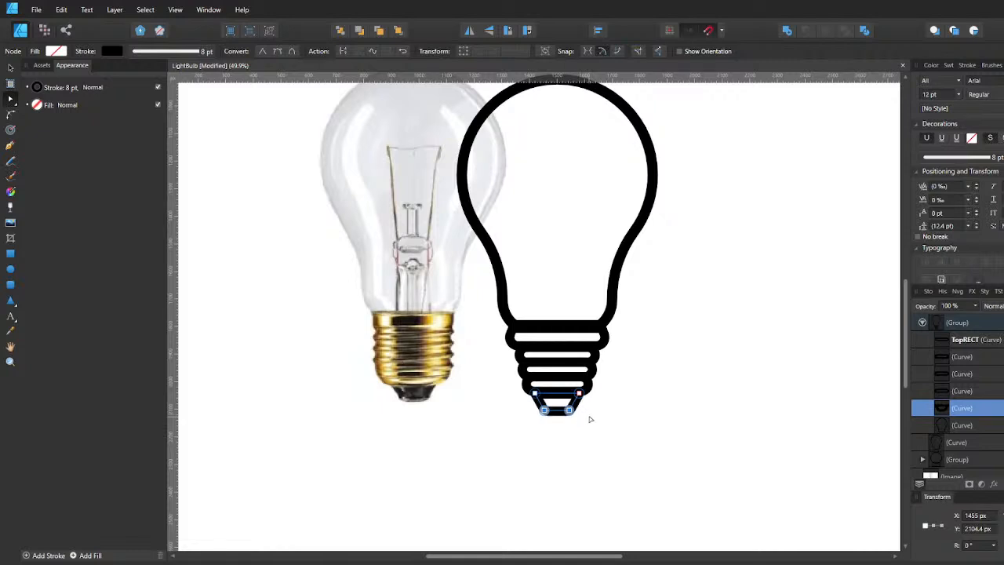
key(v)
key(a)
drag(541, 402, 545, 404)
click(515, 443)
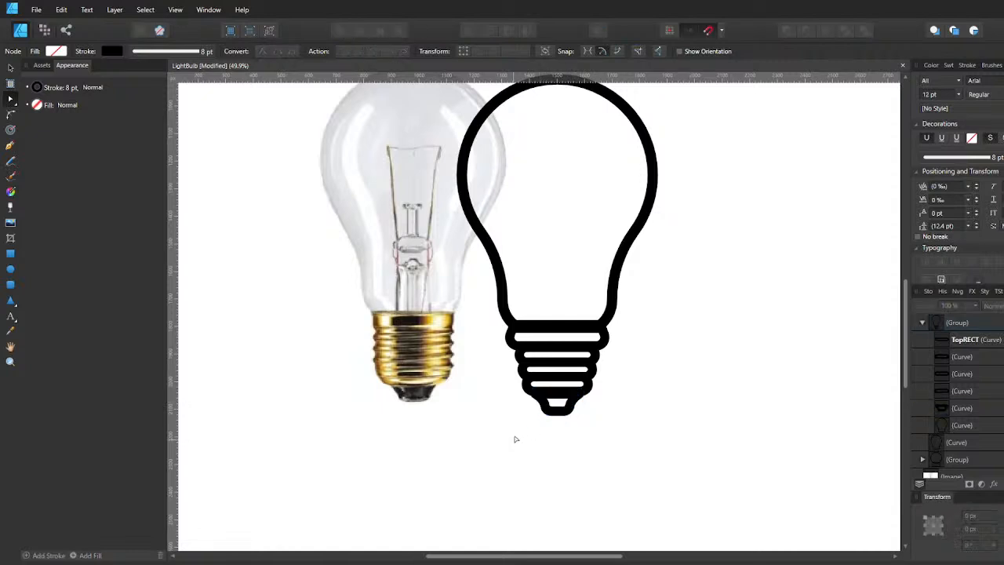
Compare the reshaped tip and the whole bulb outline with the photo beside it, and save the document.
click(553, 414)
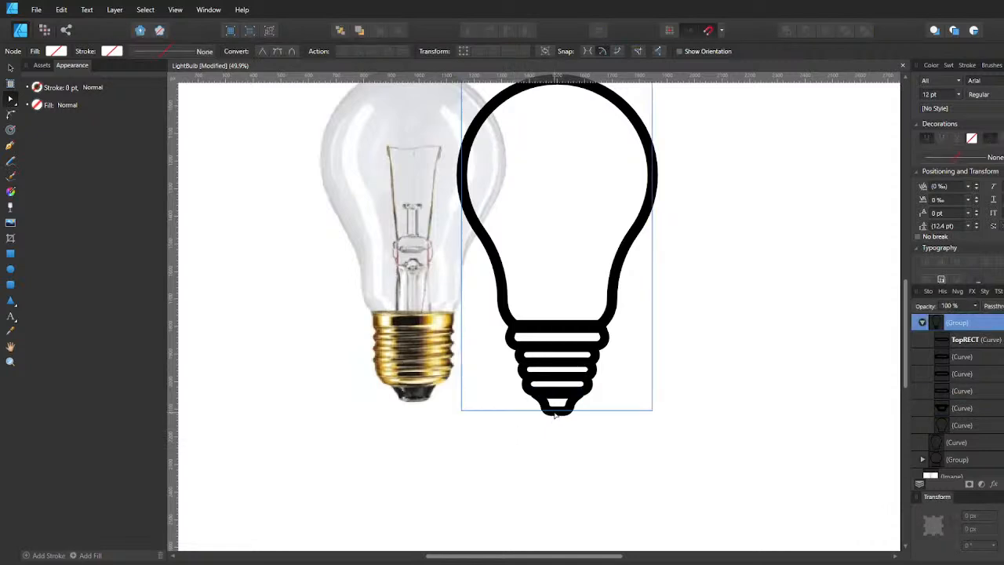
key(v)
click(962, 409)
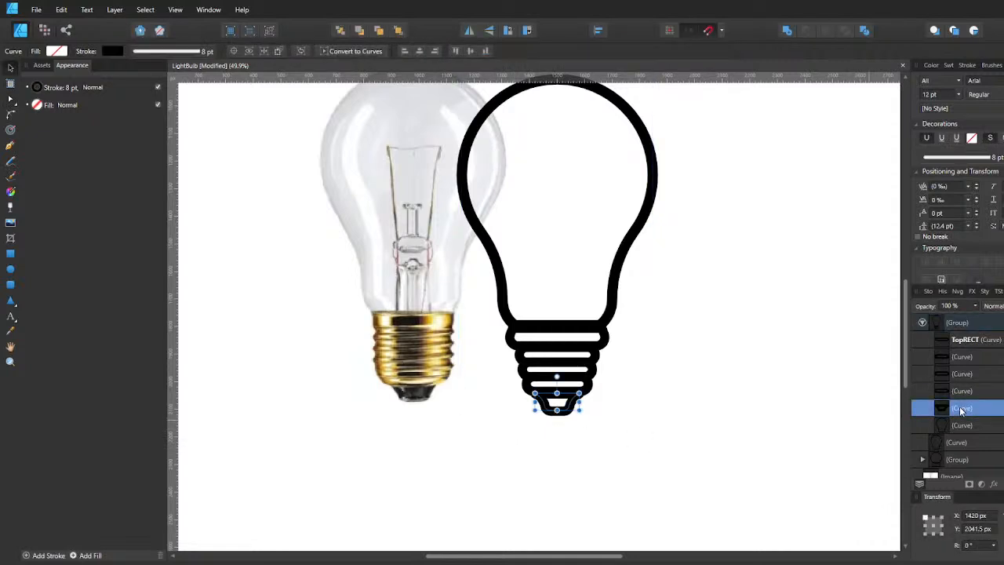
key(a)
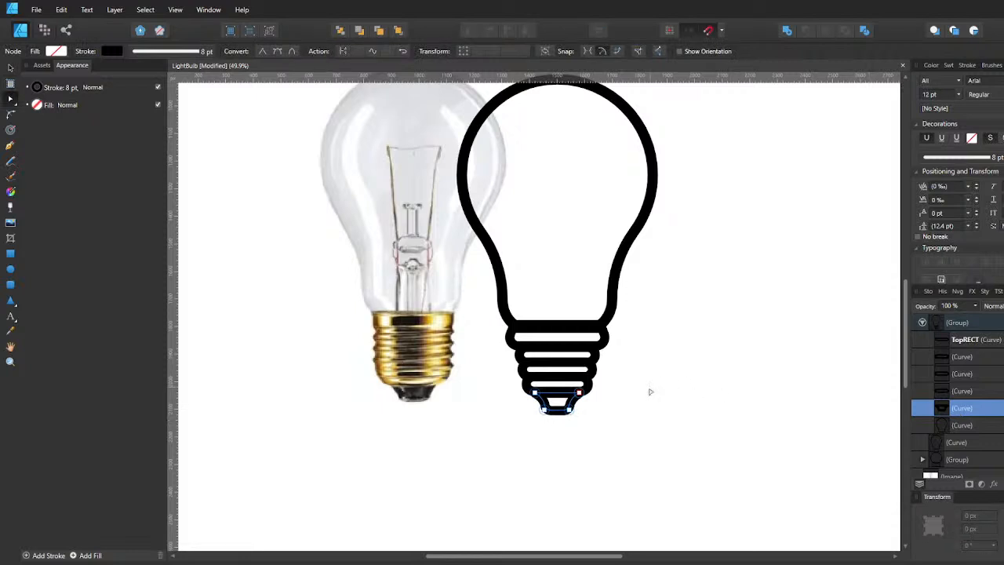
click(644, 398)
scroll(590, 438, down, 1)
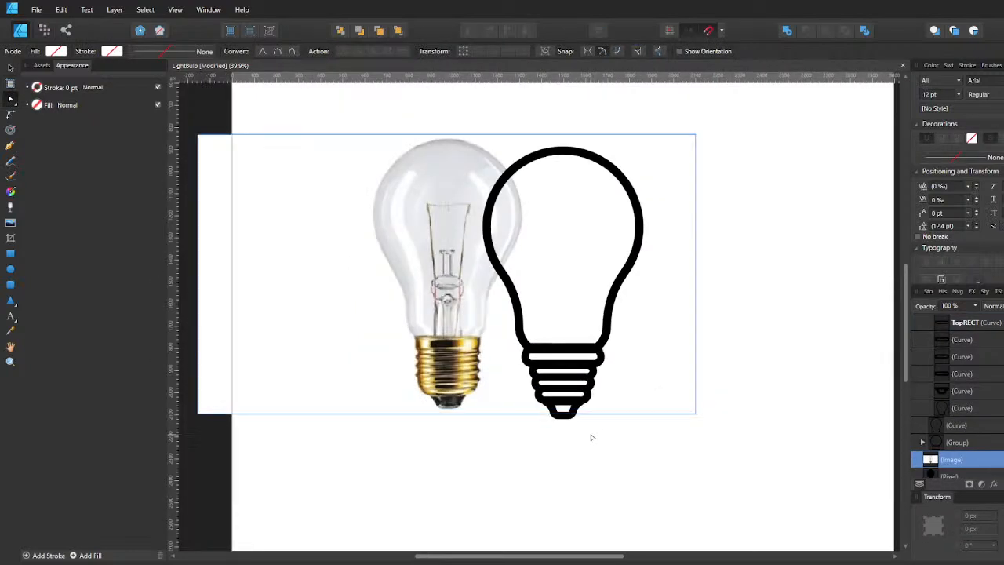
key(v)
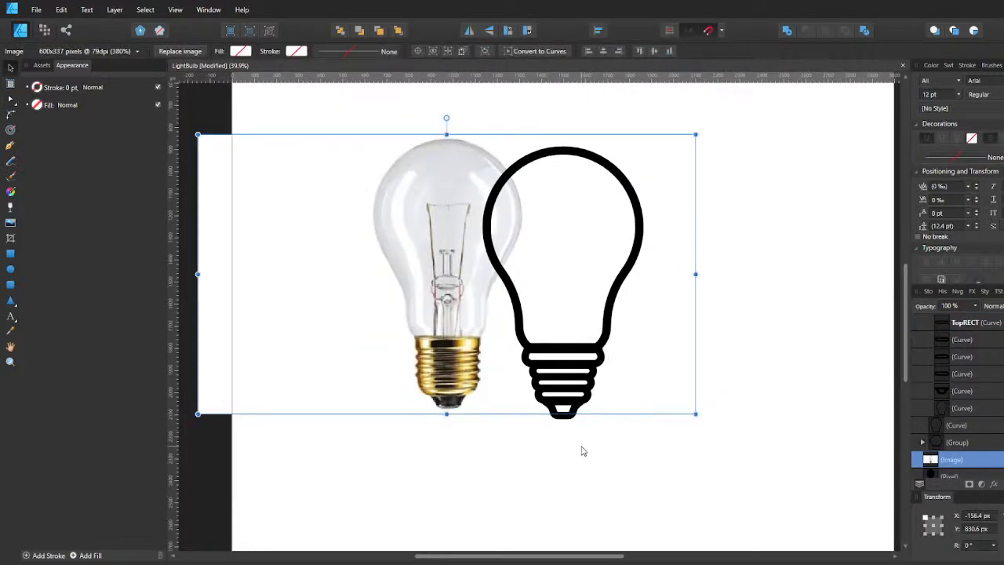
click(577, 459)
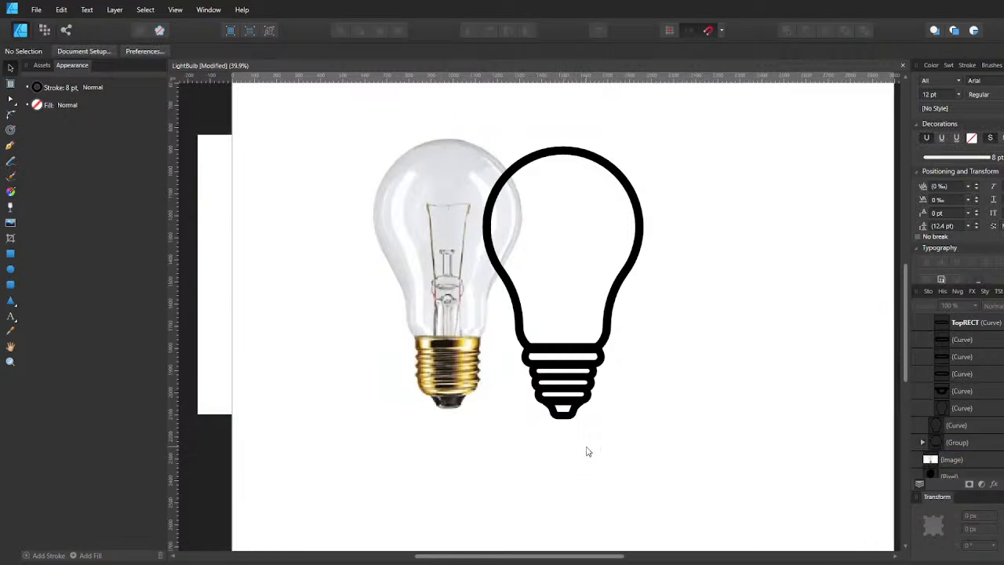
key(ctrl+s)
Check which curves form the base, and inspect the contents of the bulb outline's group.
click(964, 328)
shift+click(978, 393)
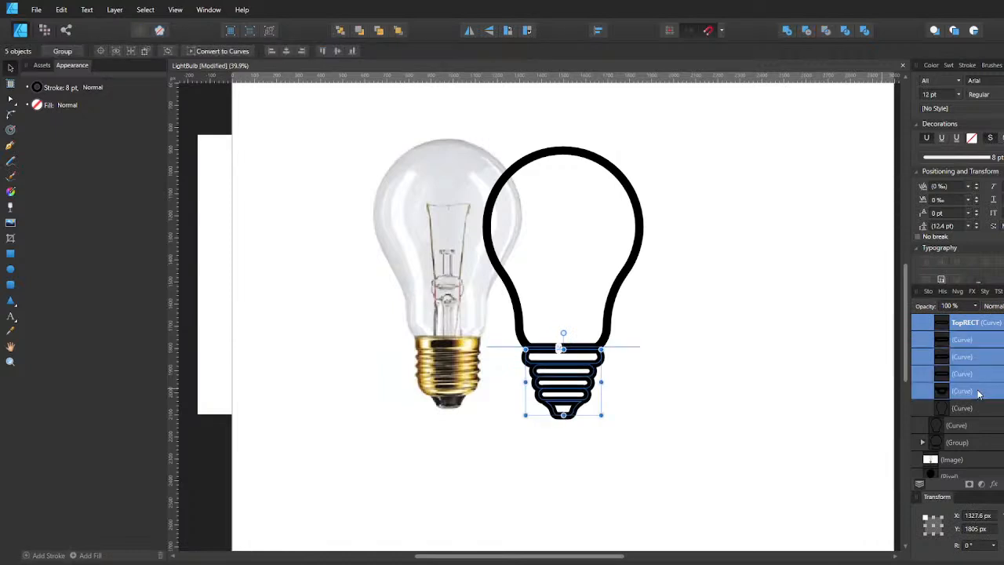
click(716, 437)
click(626, 271)
scroll(965, 329, up, 1)
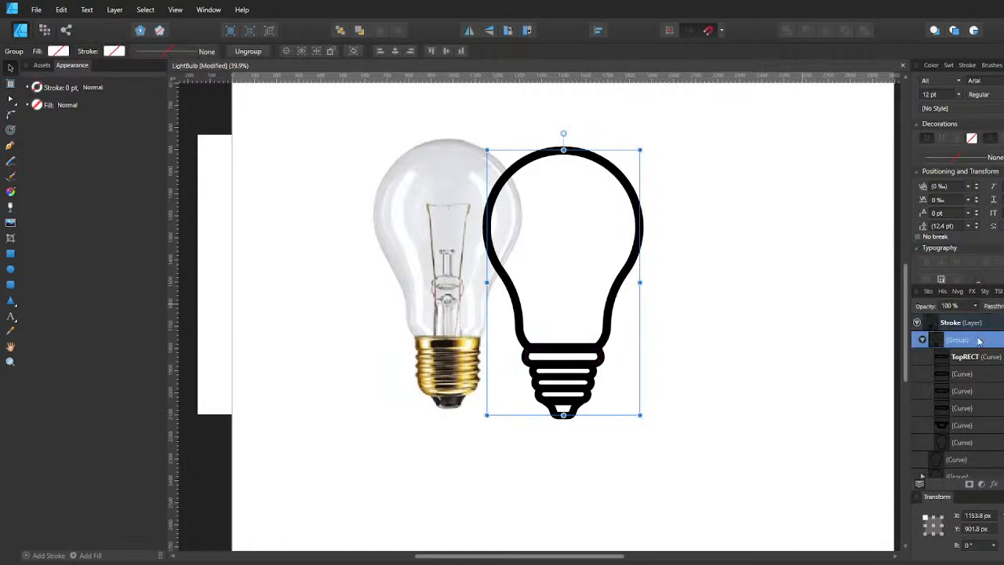
click(922, 341)
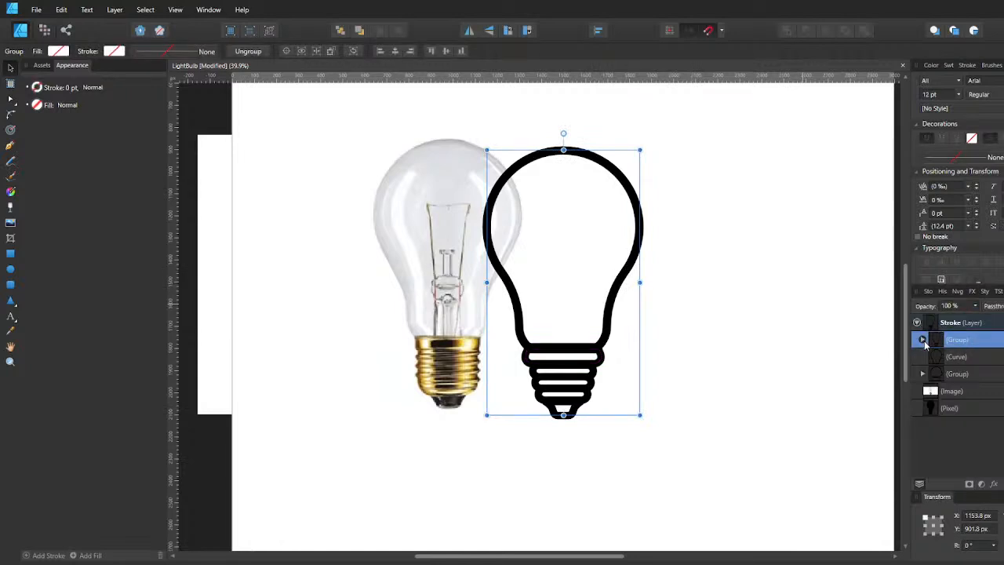
click(923, 341)
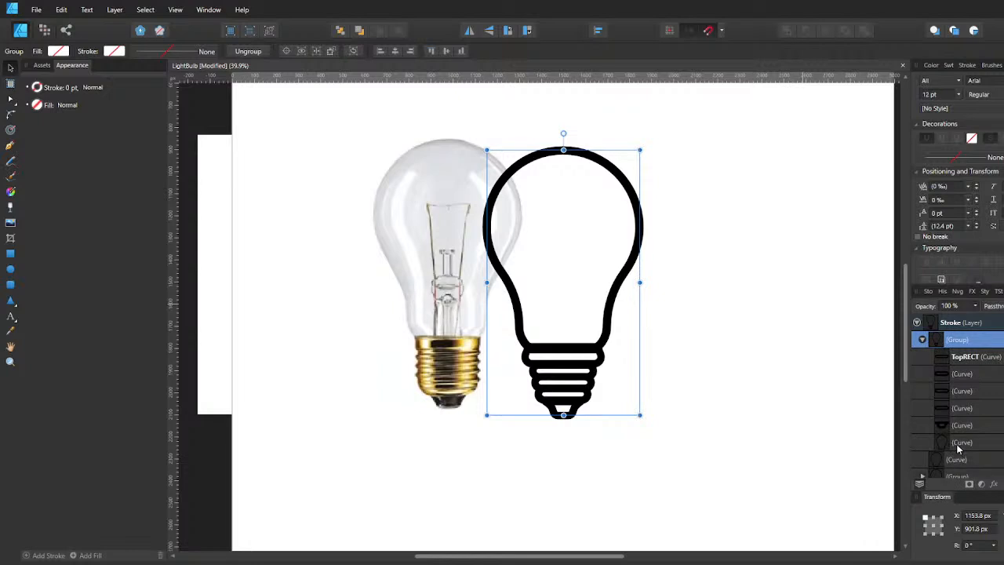
Move the glass outline curve to the top of its group and rename it Bulb.
click(958, 453)
click(958, 444)
drag(957, 447, 965, 357)
double_click(965, 357)
text(Bu)
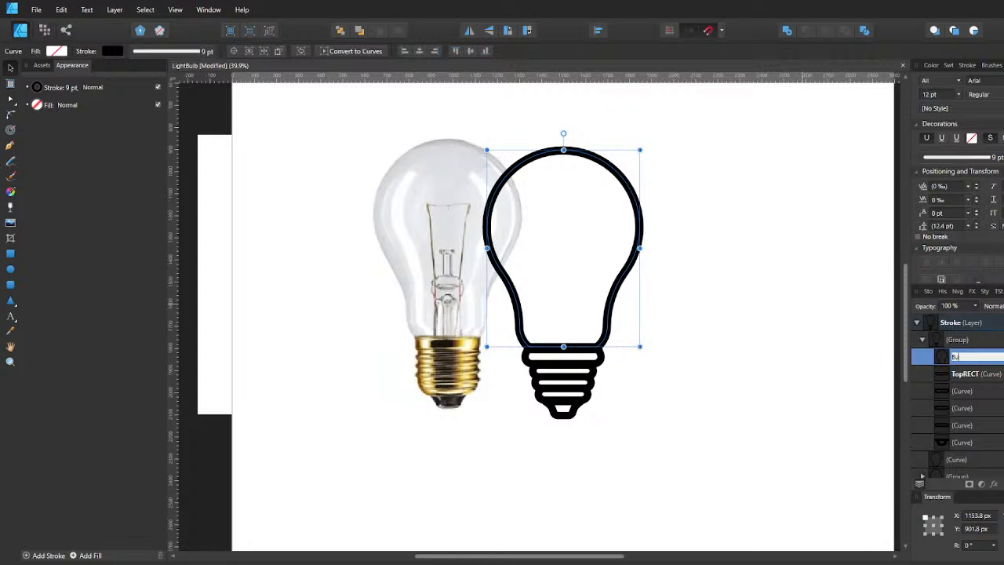
text(lb)
key(Return)
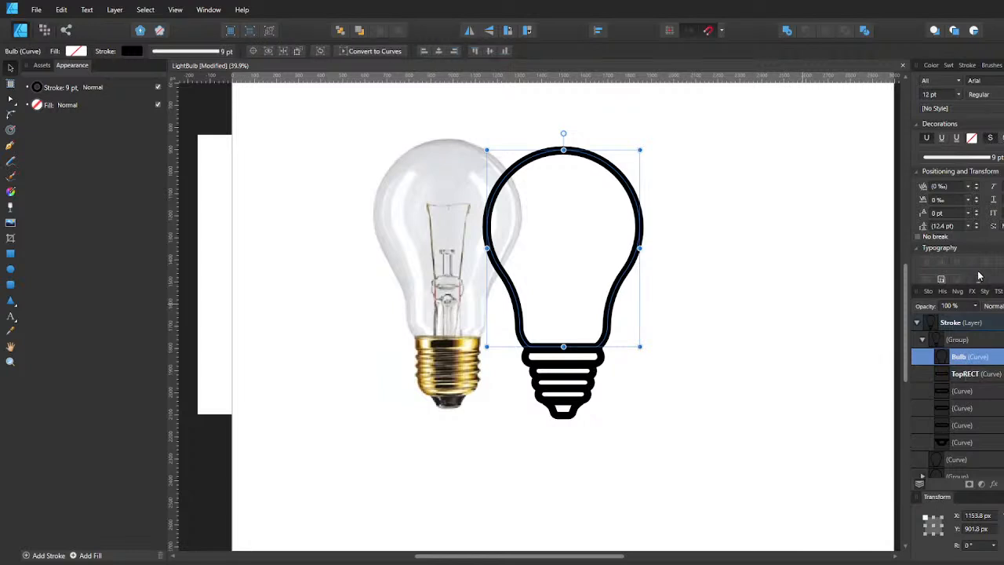
Add a full-pressure midpoint to the Bulb curve's stroke pressure graph and lower its start point to about half.
click(966, 67)
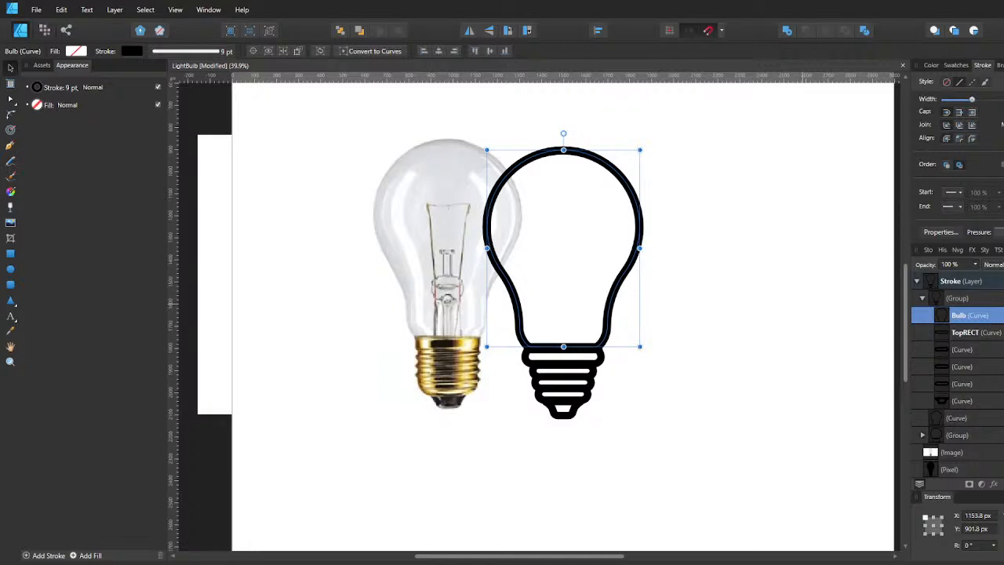
click(731, 200)
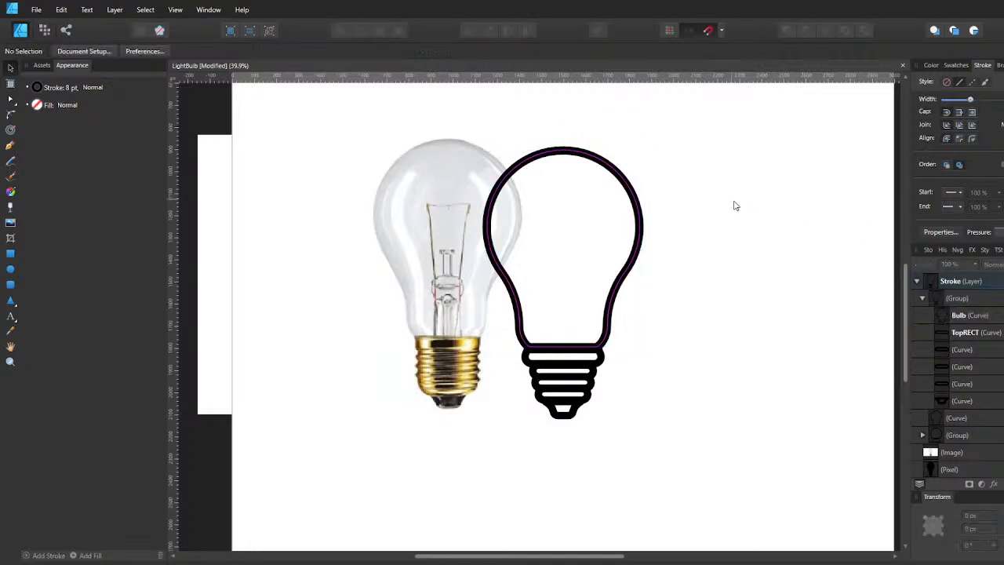
click(948, 314)
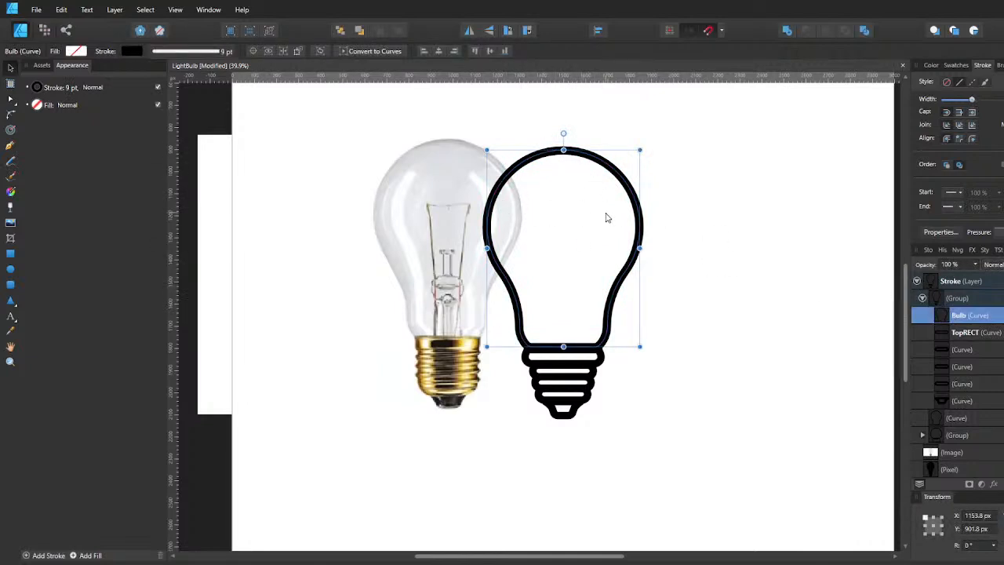
click(979, 232)
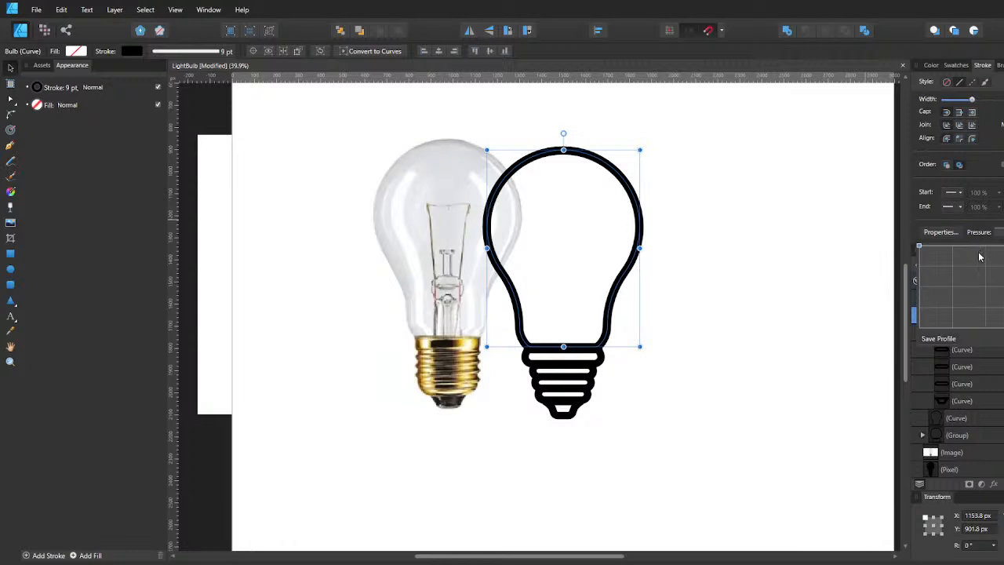
click(986, 249)
drag(919, 247, 932, 293)
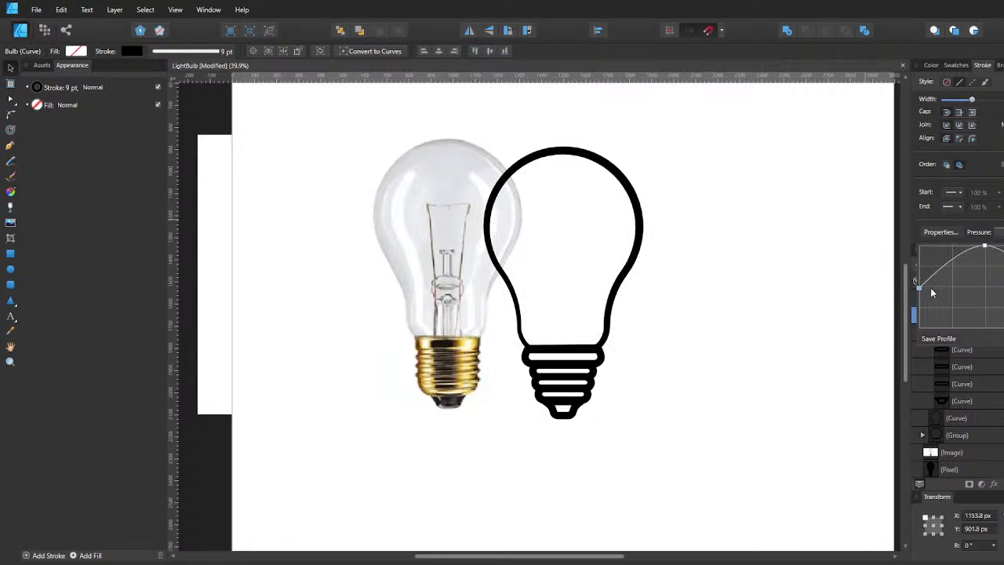
drag(933, 293, 933, 293)
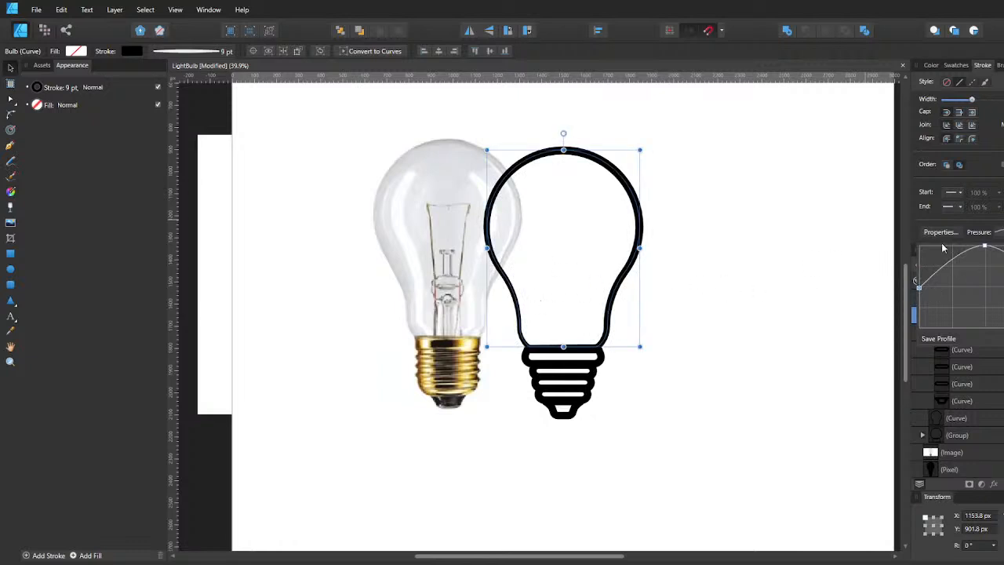
Lower the end point of the Bulb stroke's pressure graph to about half, and add a raised point between start and midpoint.
drag(1003, 246, 1003, 286)
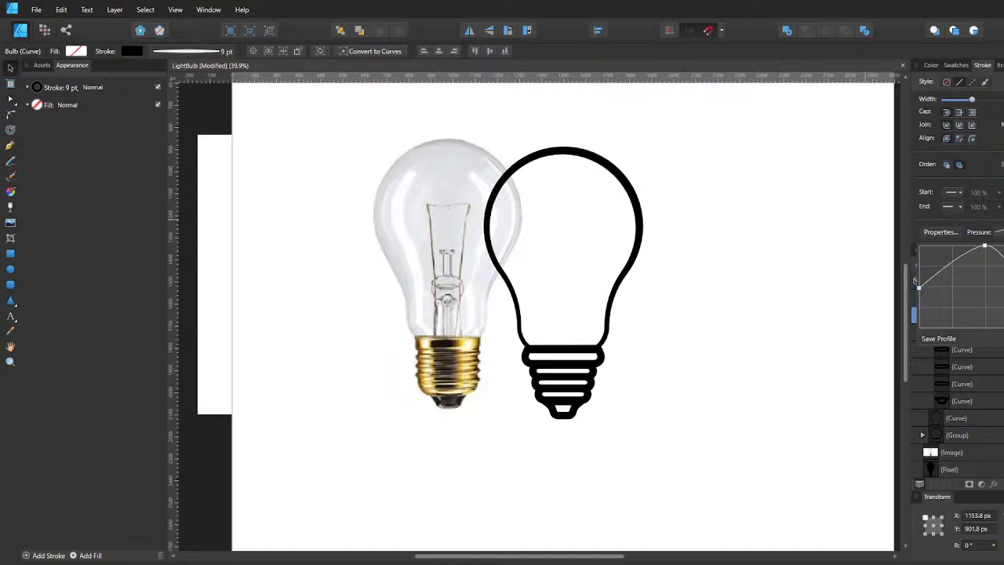
drag(1003, 287, 1003, 286)
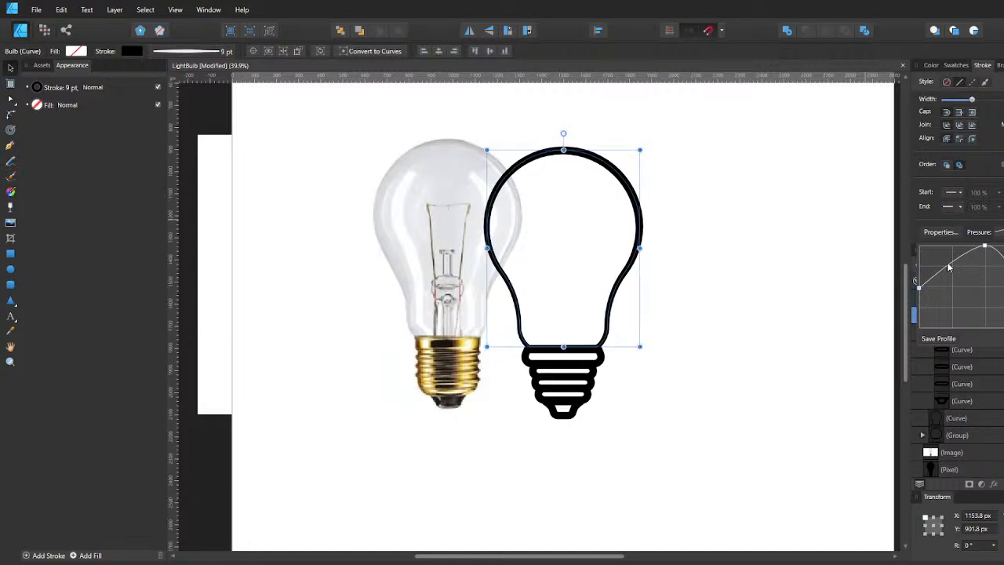
drag(951, 269, 947, 258)
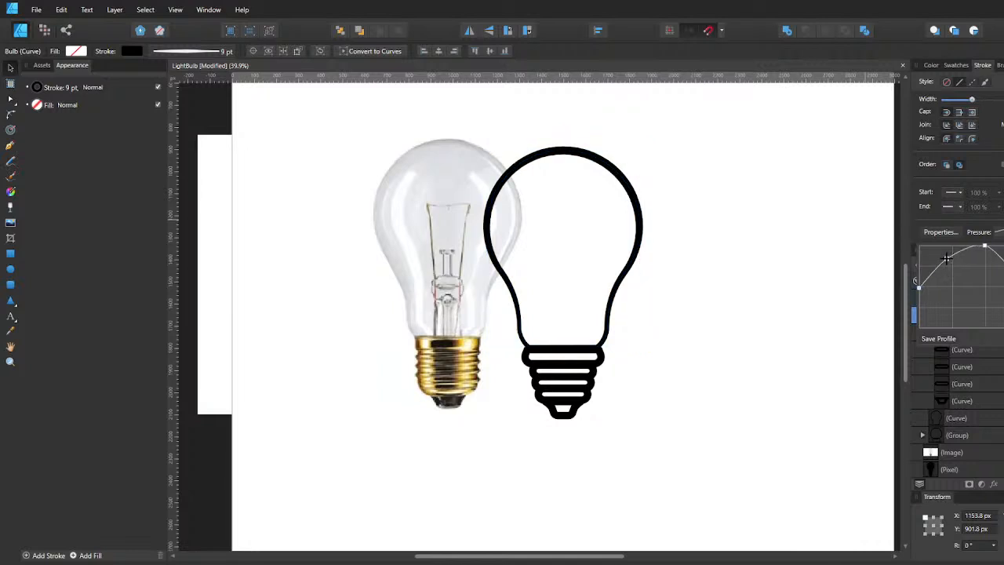
drag(947, 258, 947, 258)
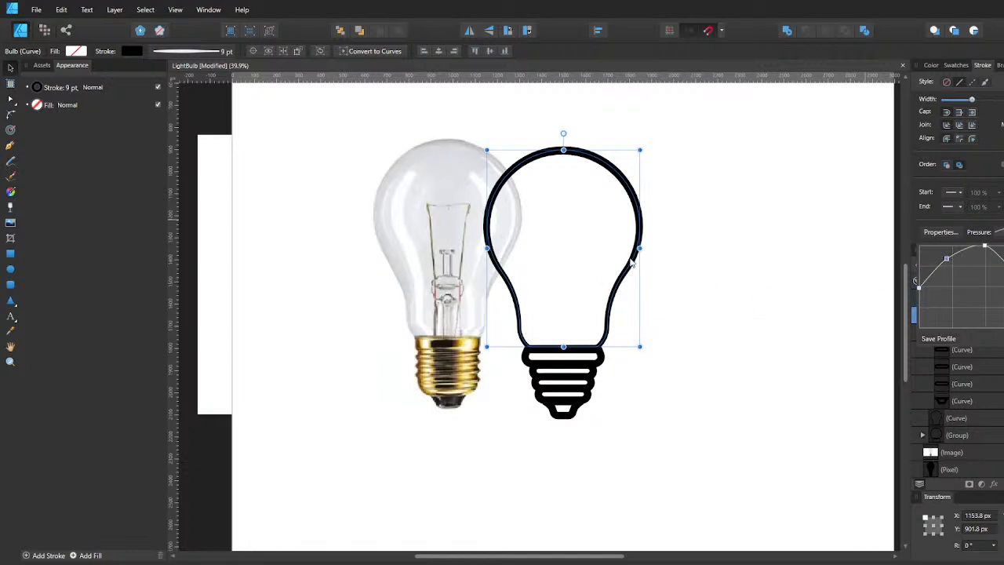
Draw a straight horizontal test line to the right of the bulb outline and save its stroke pressure curve as a profile.
key(p)
click(671, 187)
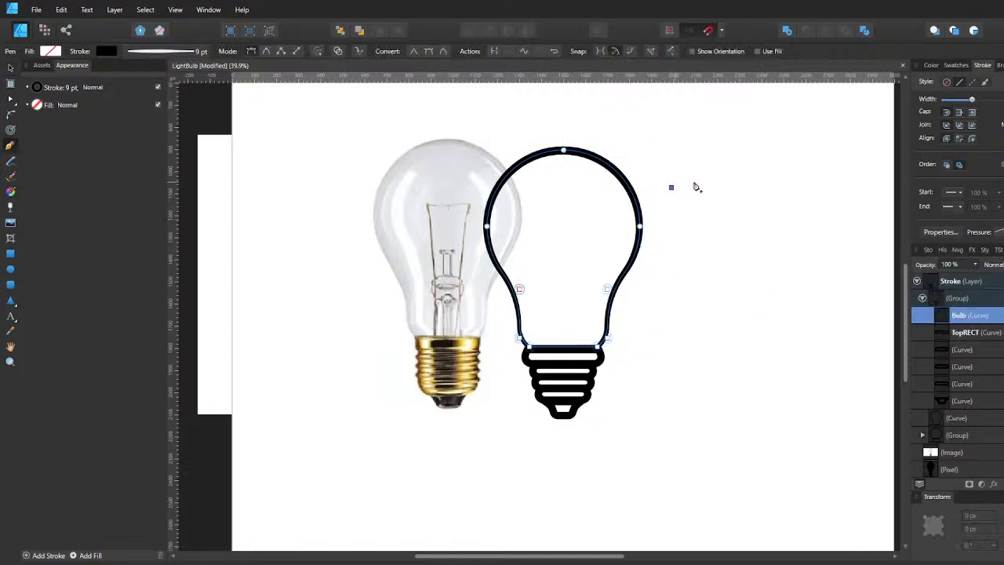
shift+click(814, 209)
key(v)
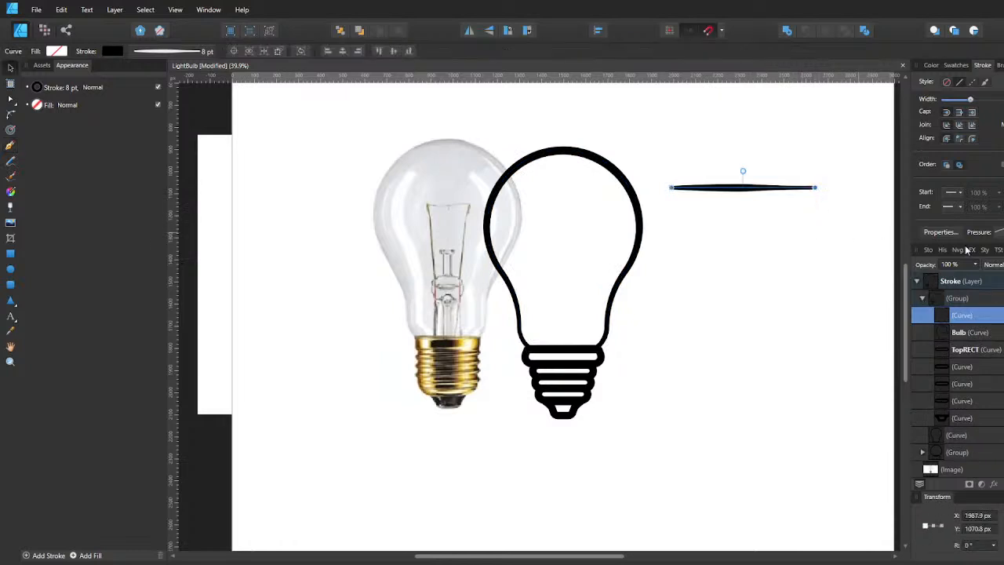
click(996, 232)
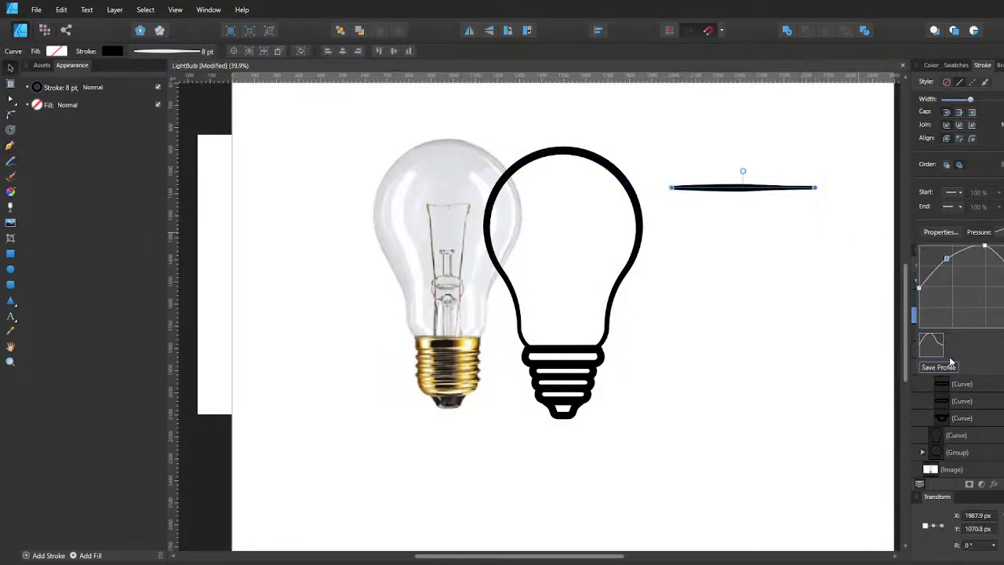
Try an inverted pressure curve with a thin middle on the test line, and undo the line.
click(1003, 367)
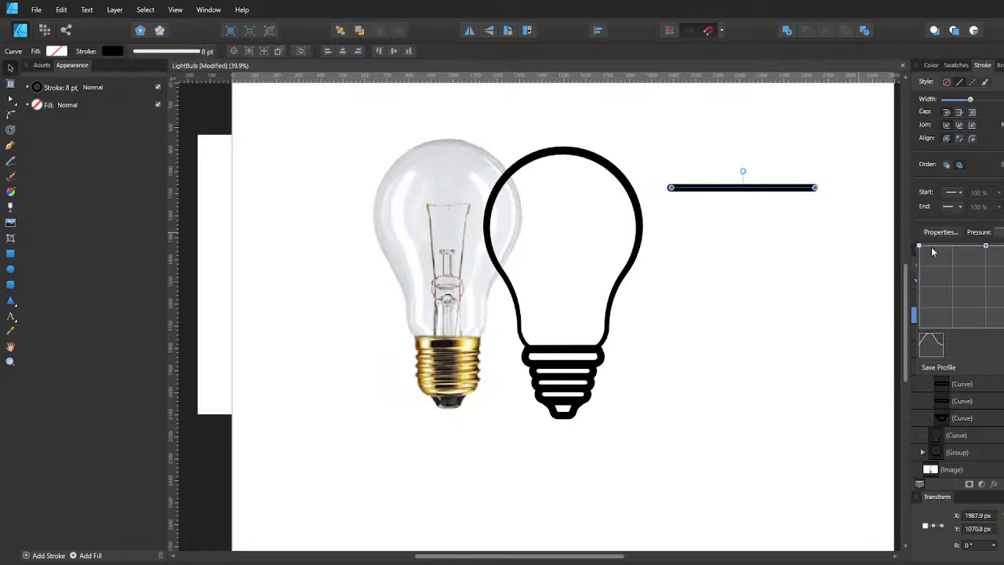
mouse_move(922, 249)
mouse_down()
mouse_move(946, 315)
mouse_move(946, 271)
mouse_move(959, 312)
mouse_move(948, 252)
mouse_move(1000, 302)
mouse_move(986, 295)
mouse_up()
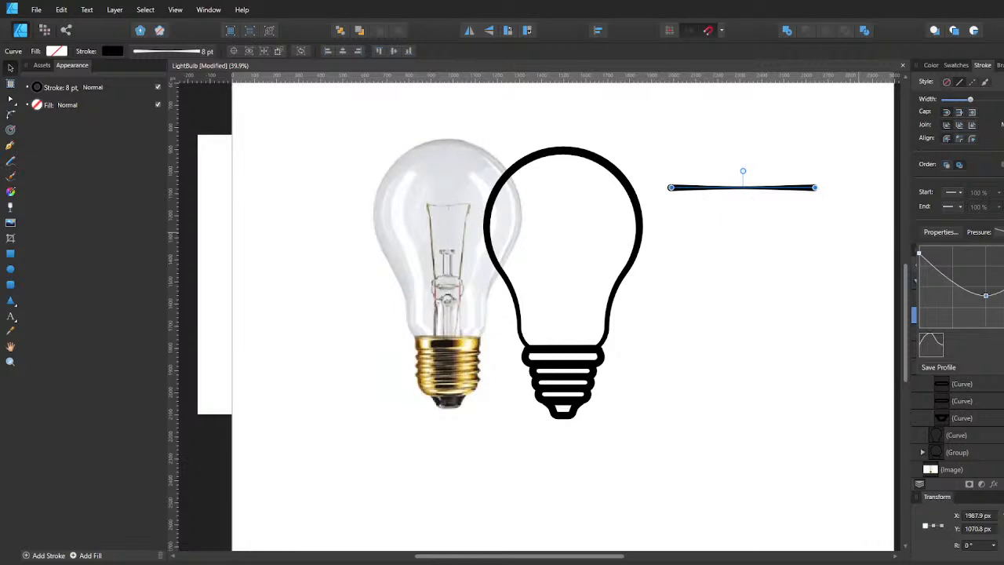
click(640, 243)
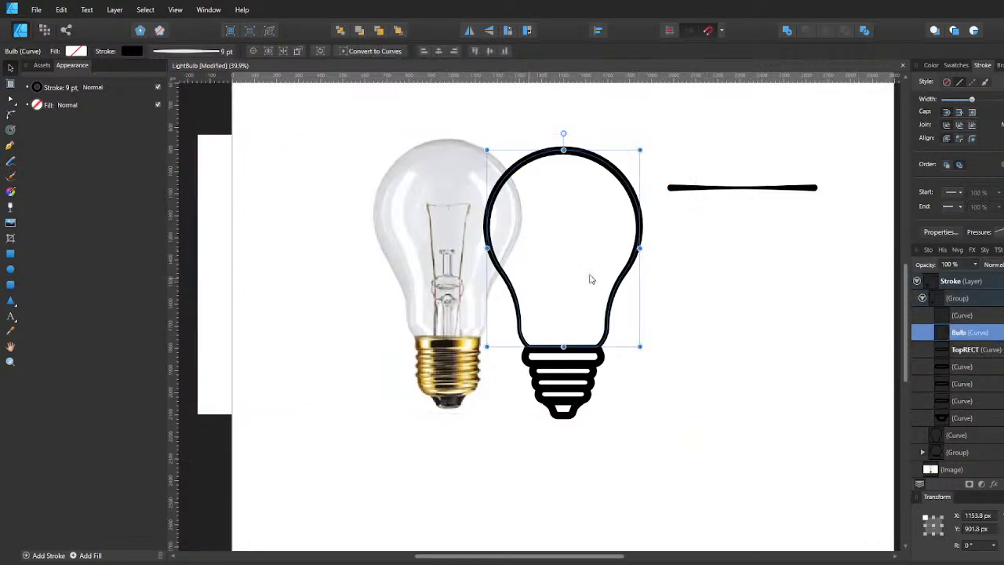
click(993, 232)
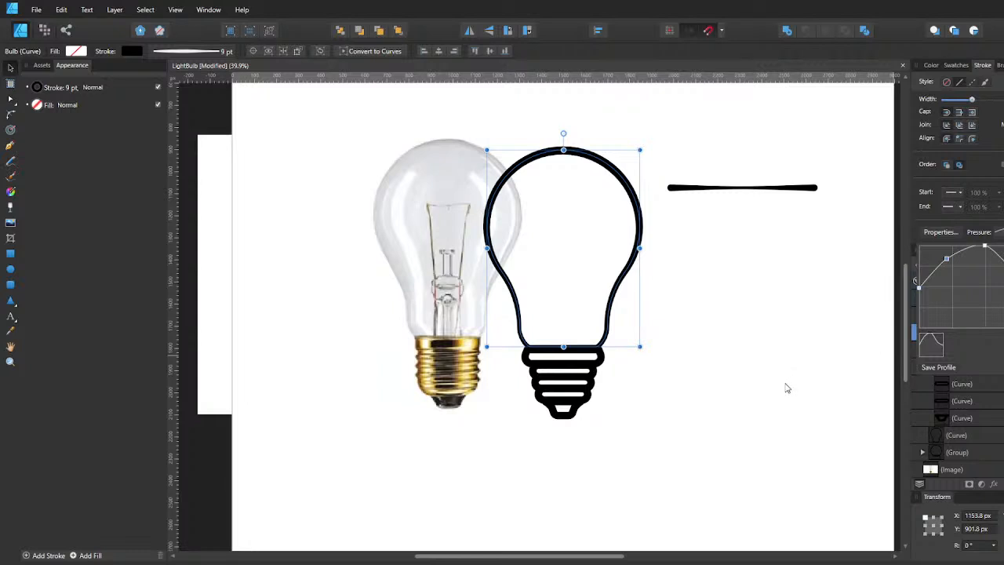
click(767, 191)
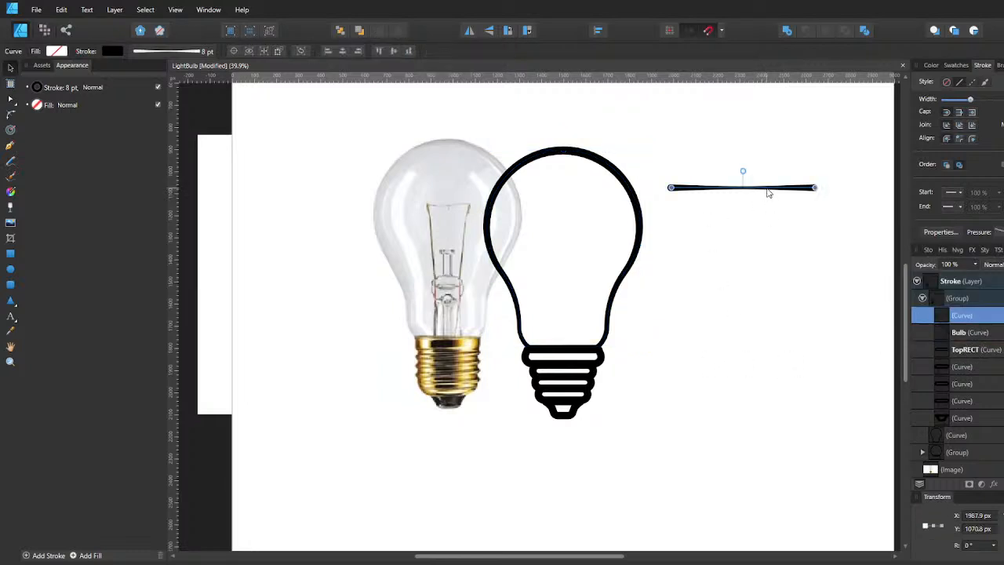
key(ctrl+z)
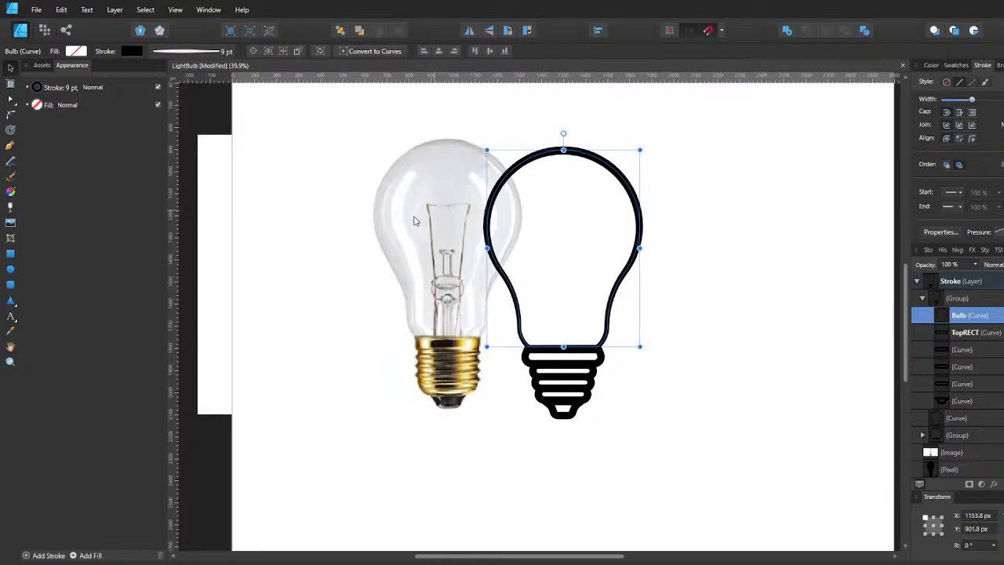
Save the document with the Bulb curve selected, and show its stroke pressure graph.
click(421, 219)
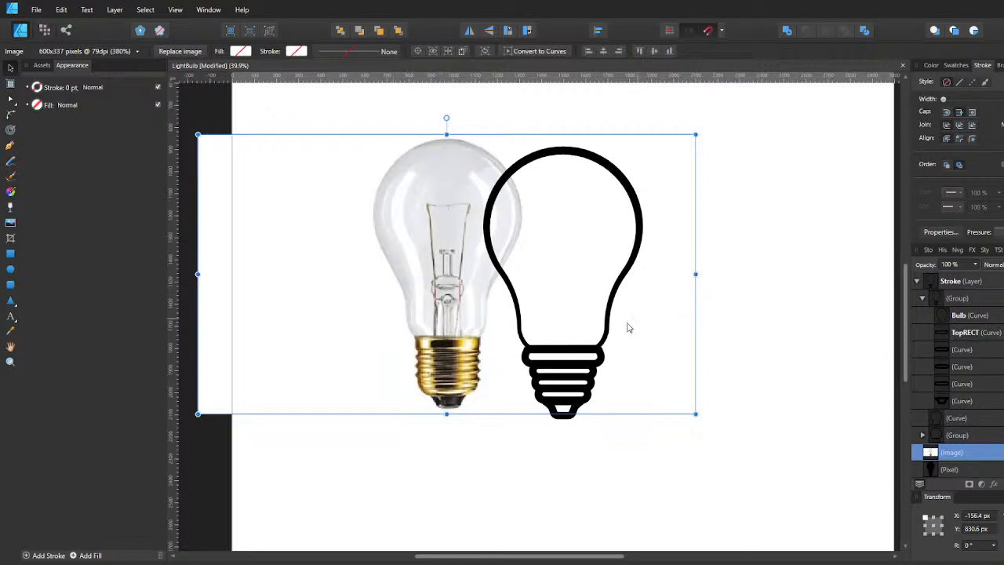
click(965, 315)
key(ctrl+s)
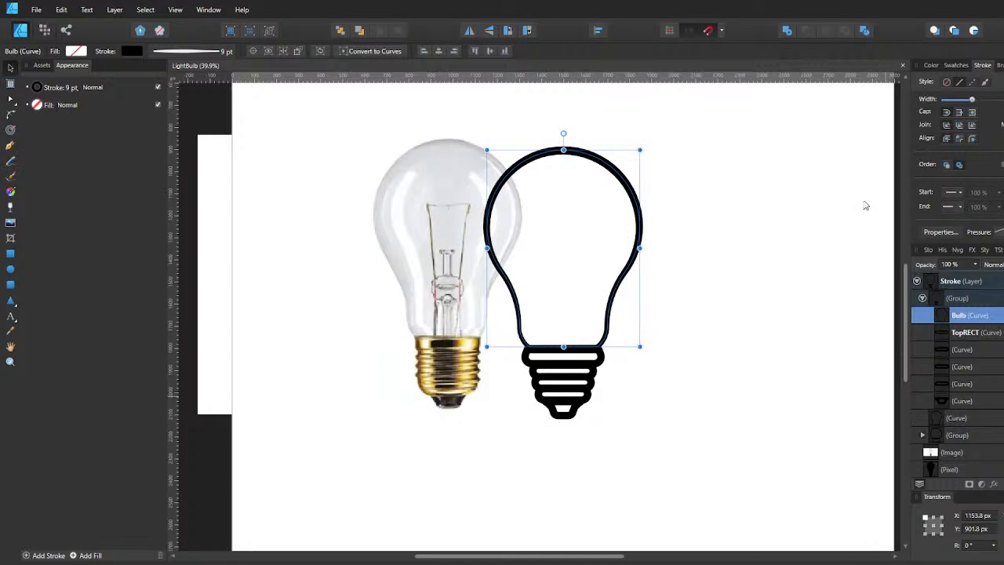
click(993, 232)
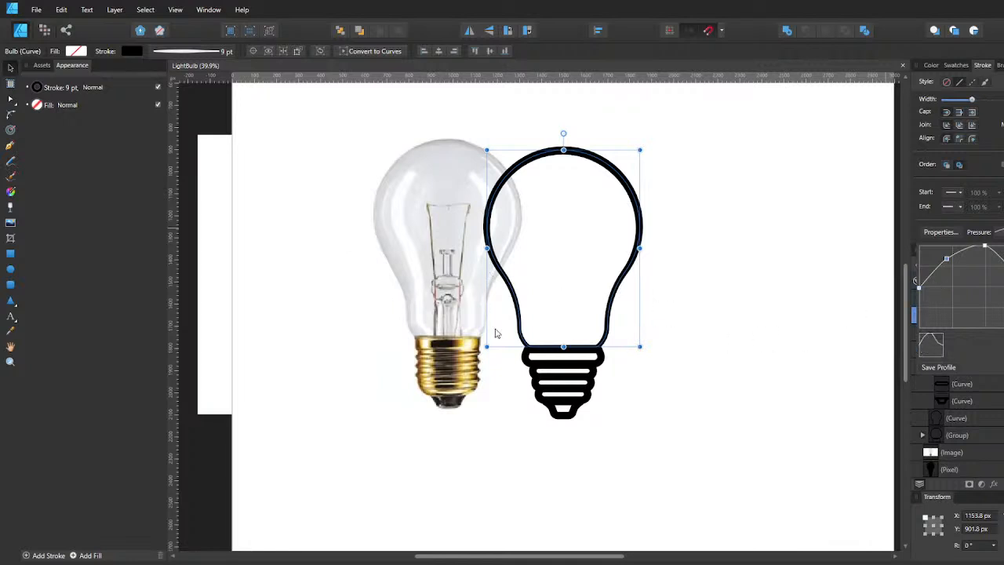
Apply the saved pressure profile to the strokes of TopRECT and the four base curves beneath it.
click(531, 366)
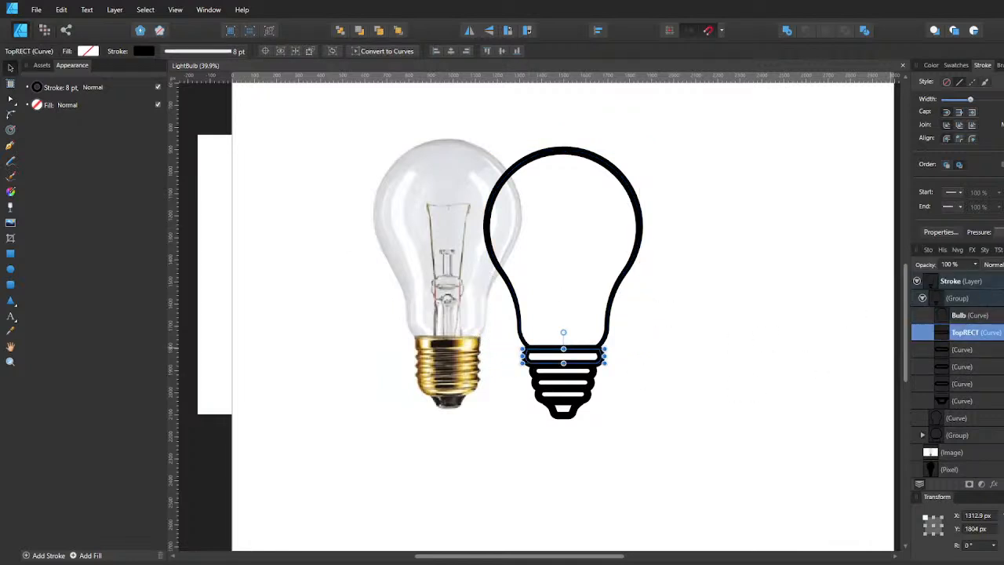
shift+click(966, 401)
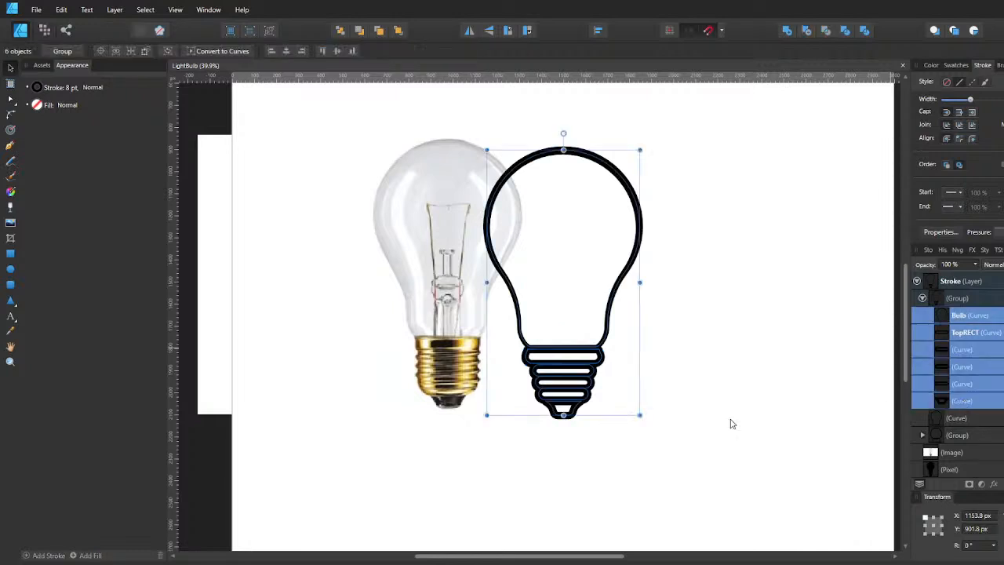
click(965, 335)
shift+click(968, 407)
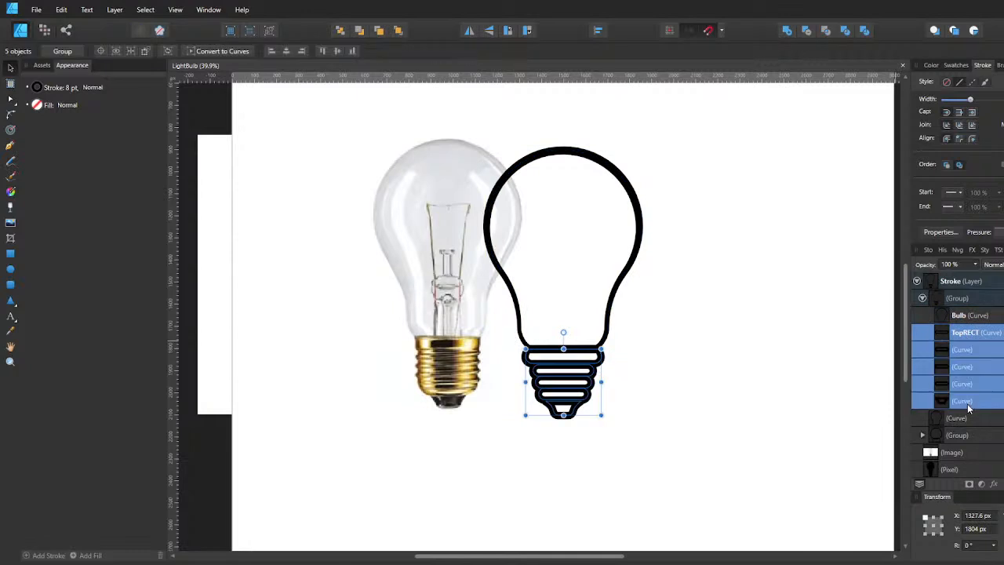
click(999, 234)
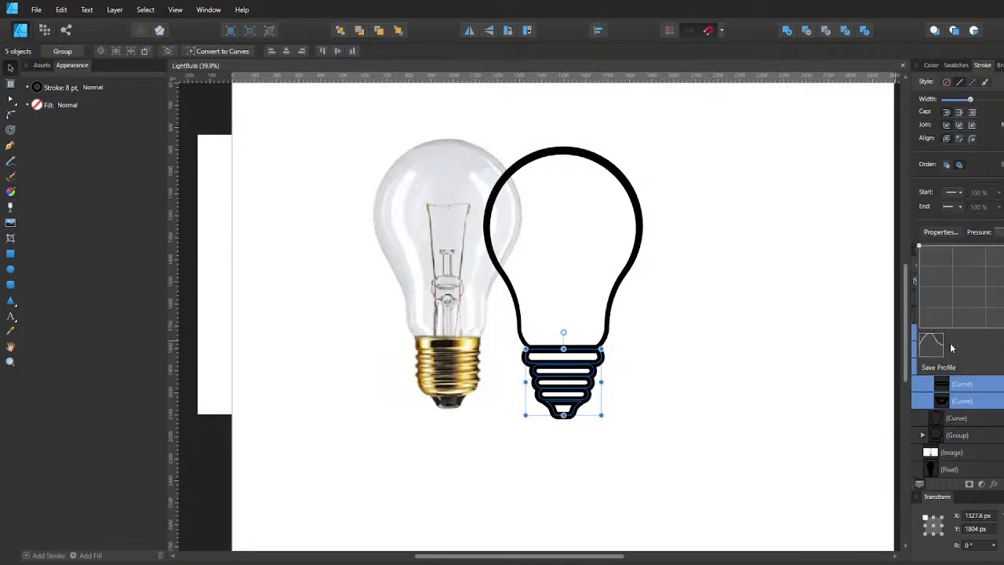
click(927, 352)
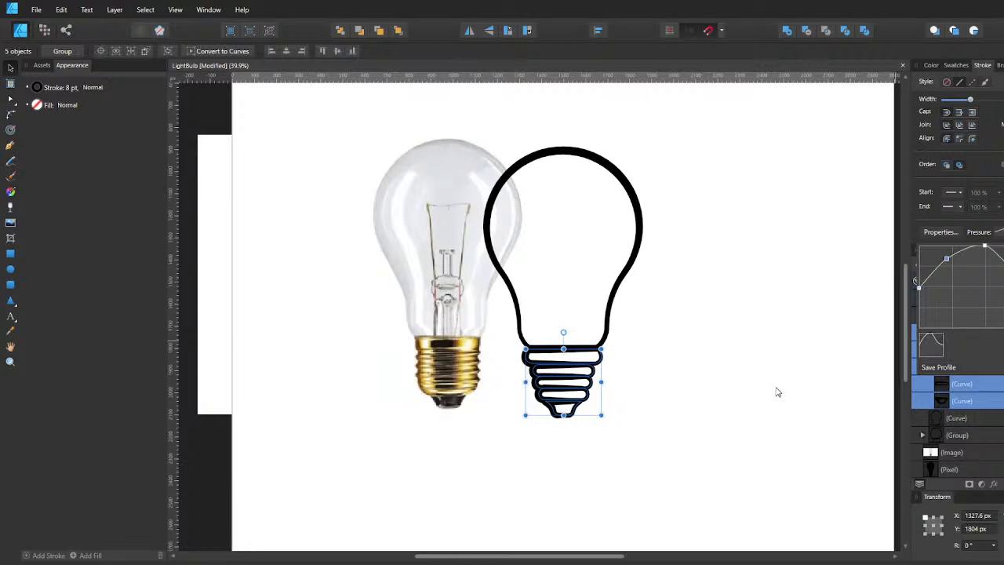
click(675, 397)
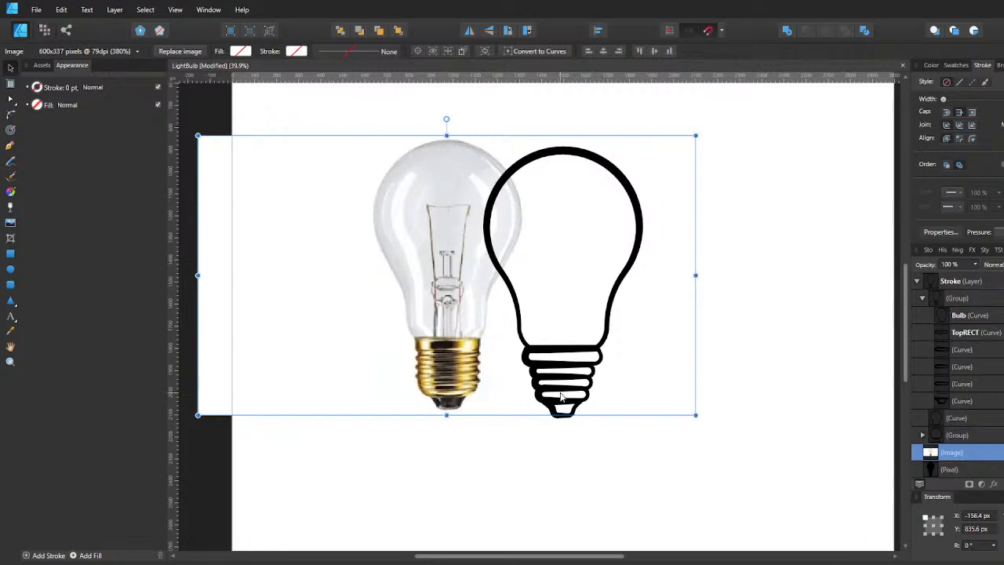
Reshape the stroke pressure profile of the five base curves, lowering the peak and start point and adding a dip about one third along.
click(970, 401)
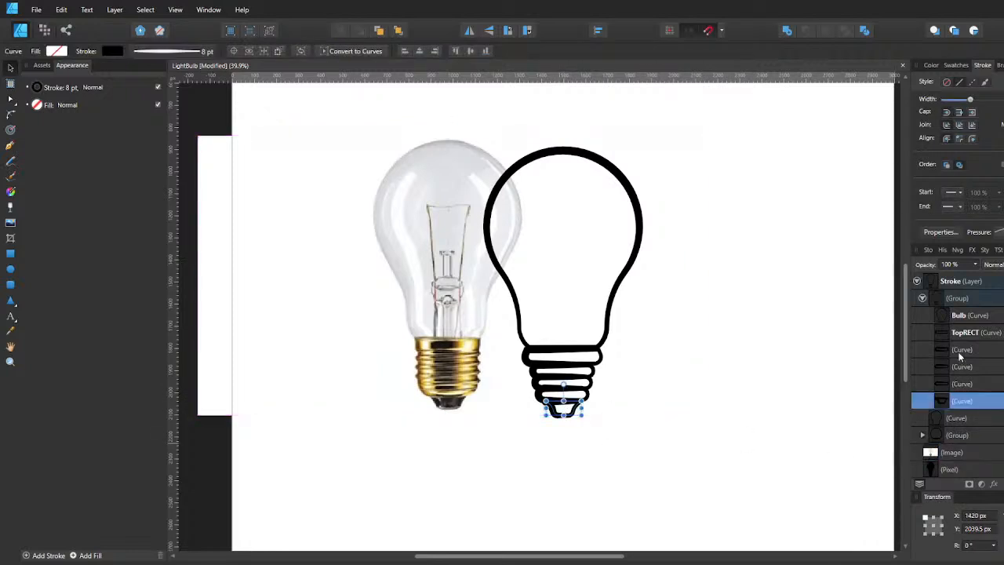
shift+click(963, 335)
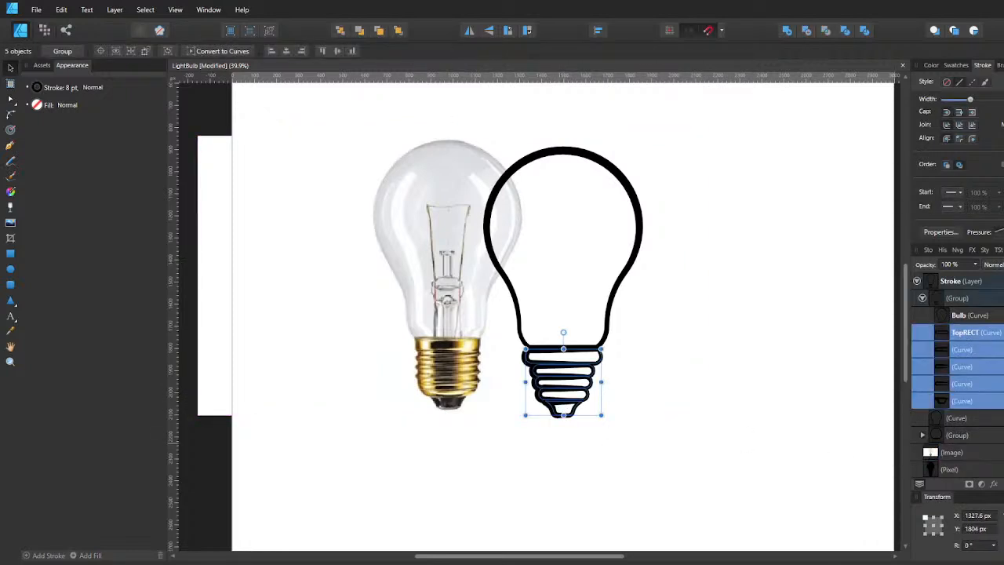
click(995, 232)
drag(946, 259, 947, 283)
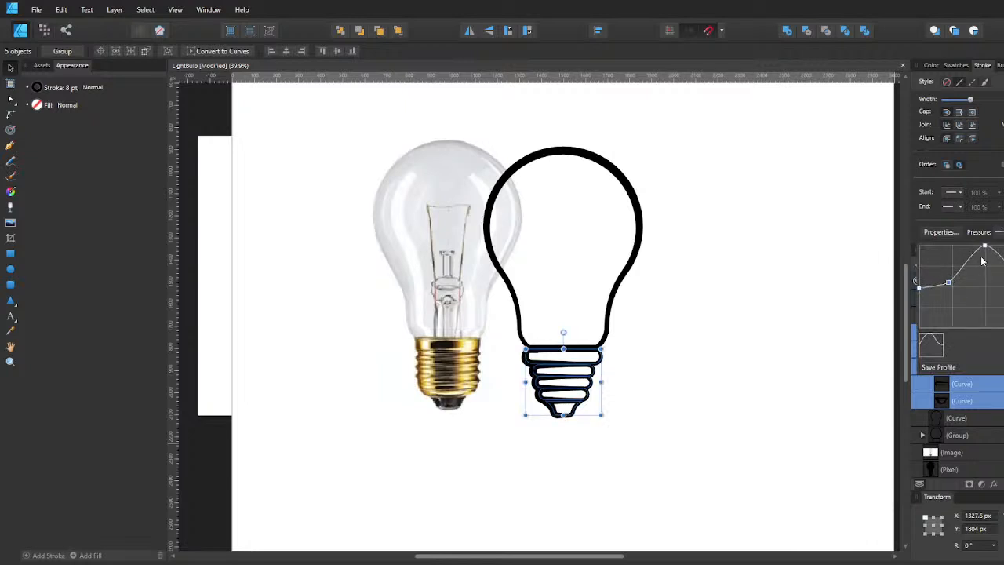
drag(984, 246, 986, 267)
mouse_move(919, 287)
mouse_down()
mouse_move(931, 238)
mouse_move(942, 304)
mouse_move(943, 295)
mouse_up()
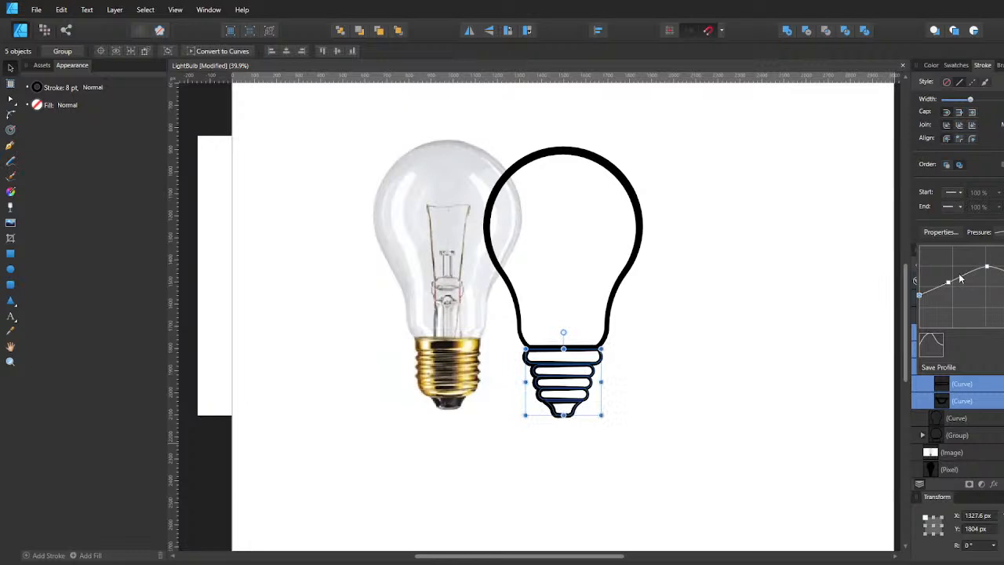
drag(947, 275, 953, 299)
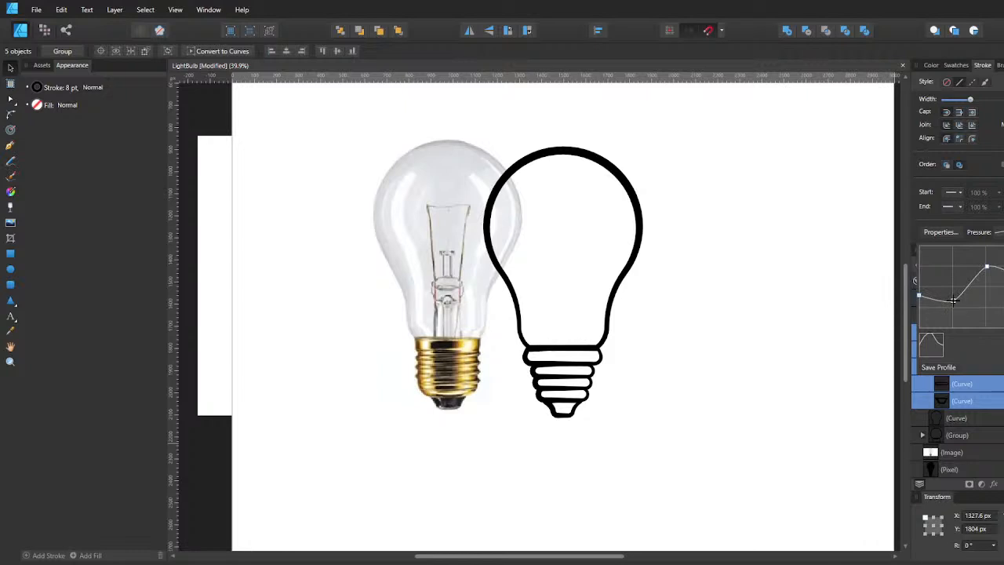
Refine the base curves' pressure profile with a slightly higher peak and a deeper dip near the middle, and save the document.
drag(952, 300, 952, 300)
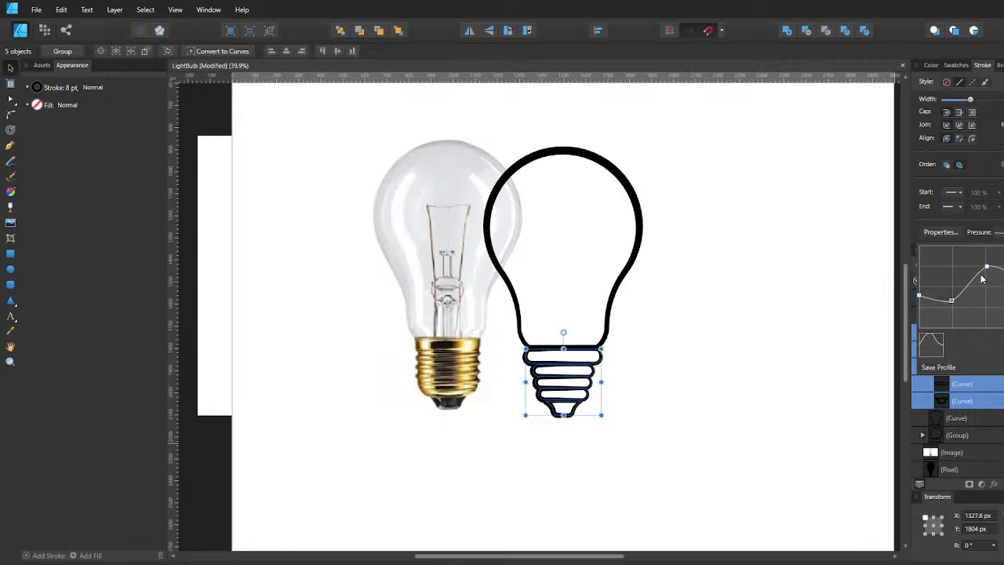
mouse_move(984, 266)
mouse_down()
mouse_move(978, 249)
mouse_move(1001, 323)
mouse_move(980, 321)
mouse_move(984, 259)
mouse_up()
mouse_move(1003, 295)
mouse_down()
mouse_move(1003, 260)
mouse_move(1003, 273)
mouse_up()
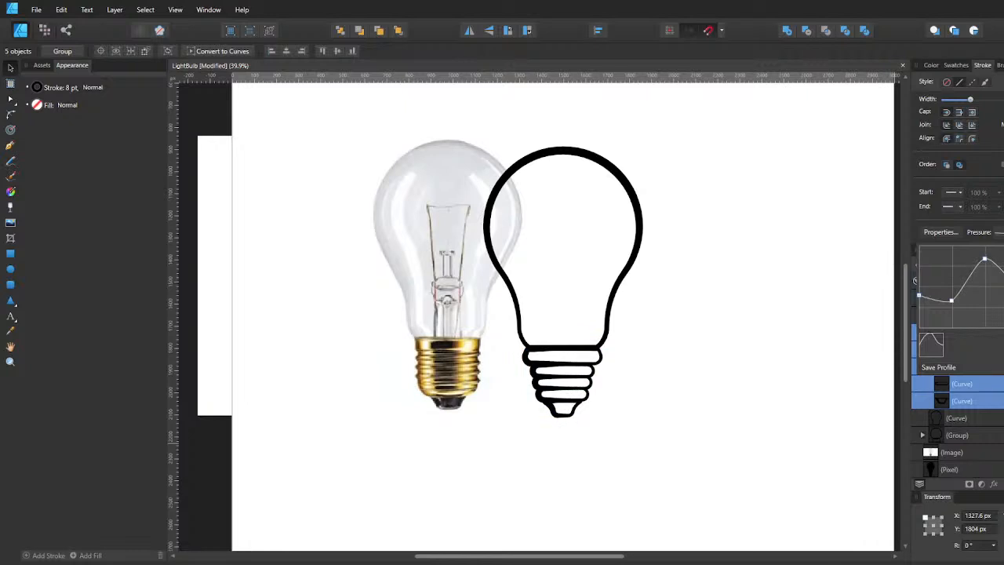
mouse_move(981, 305)
mouse_down()
mouse_move(951, 287)
mouse_move(955, 304)
mouse_up()
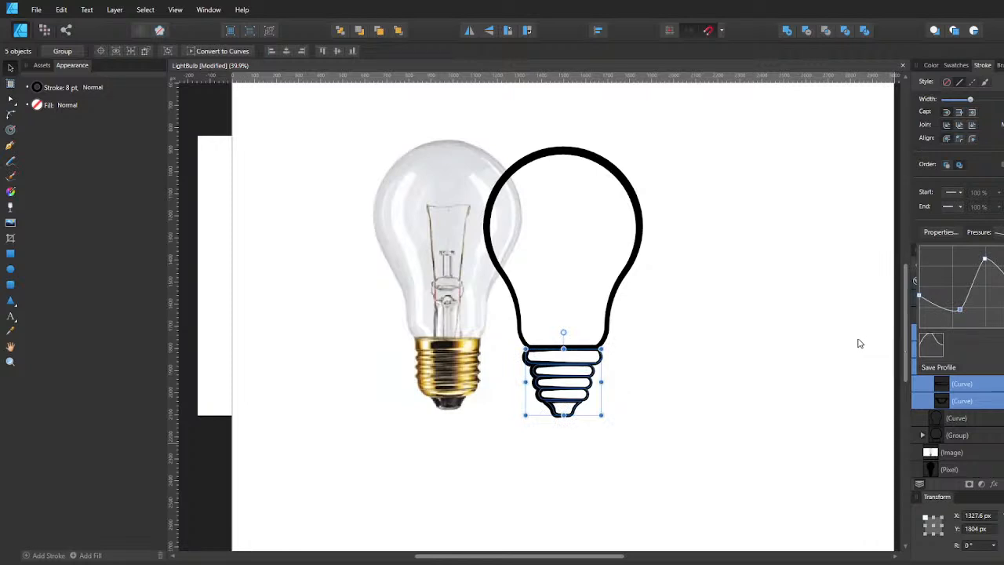
click(756, 338)
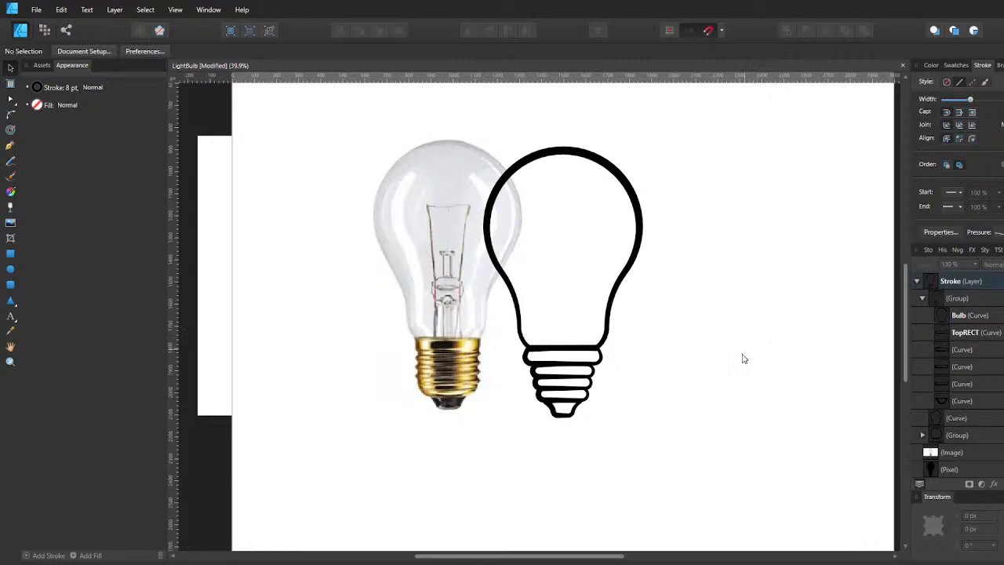
key(ctrl+s)
Nudge the curve at the bulb's bottom tip up to Y 2036.5 px.
scroll(552, 403, up, 2)
scroll(554, 403, down, 1)
scroll(554, 403, down, 1)
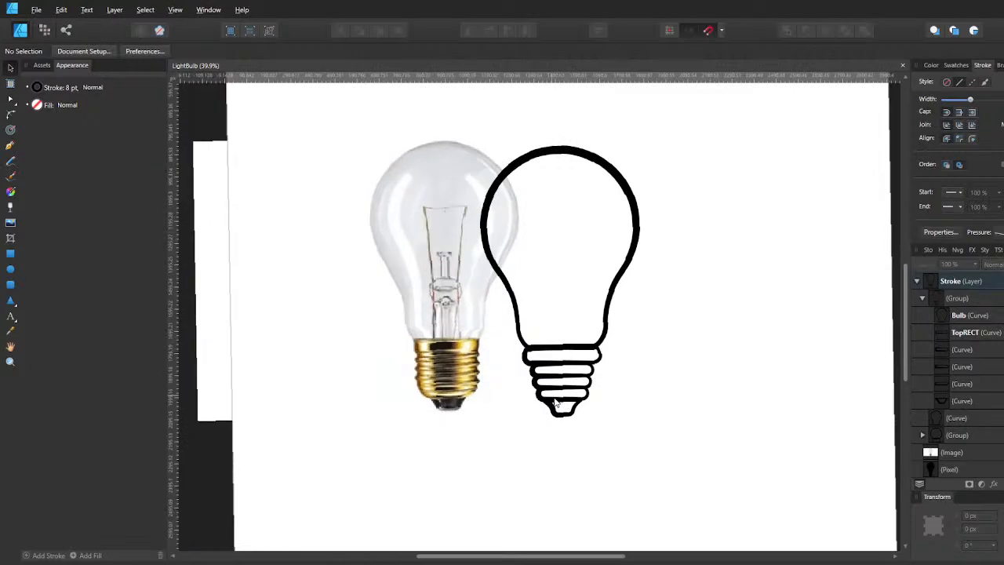
scroll(554, 403, up, 5)
scroll(558, 407, up, 1)
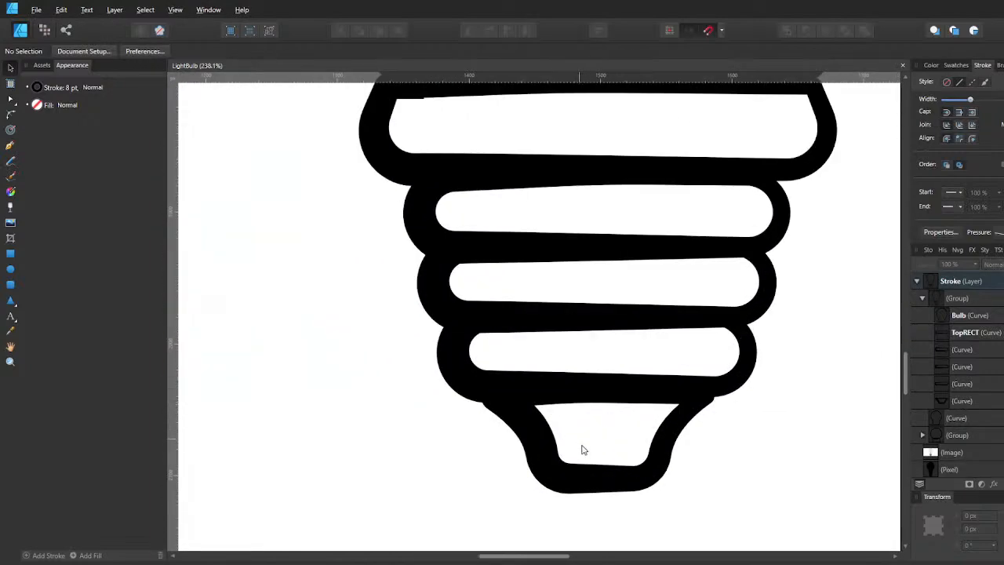
click(955, 401)
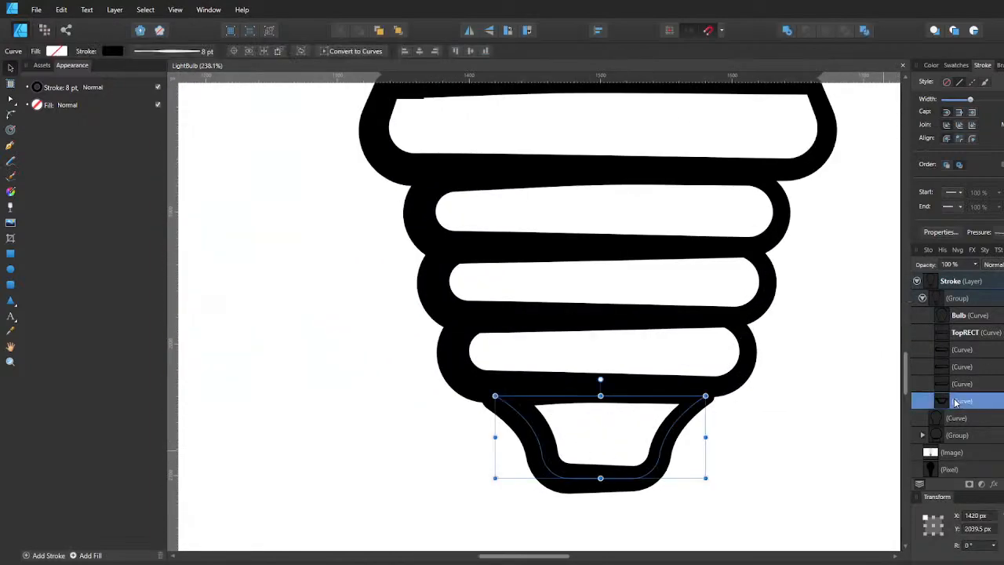
key(shift+Up)
key(shift+Down)
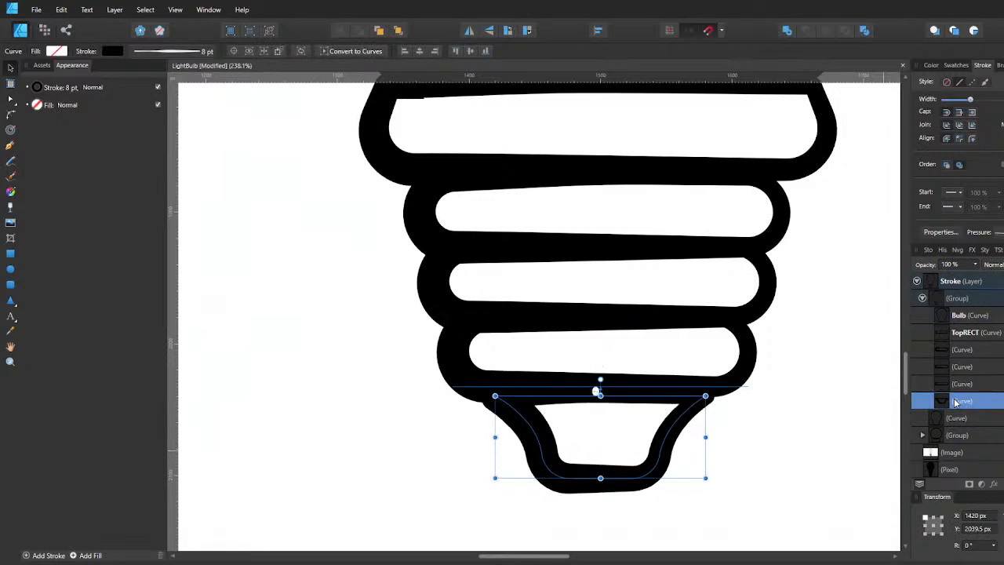
key(Down)
key(Up)
key(Up)
key(Up)
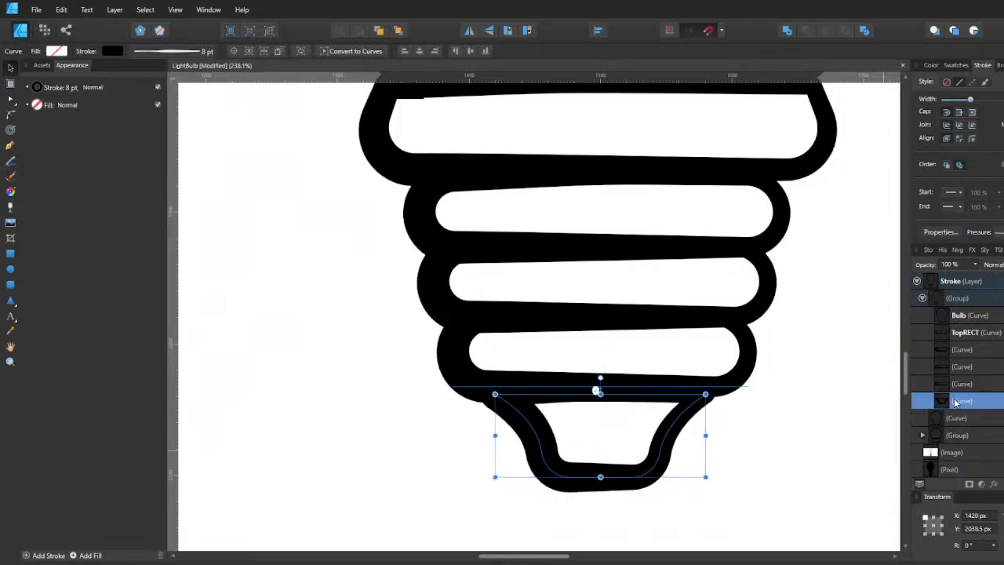
key(Up)
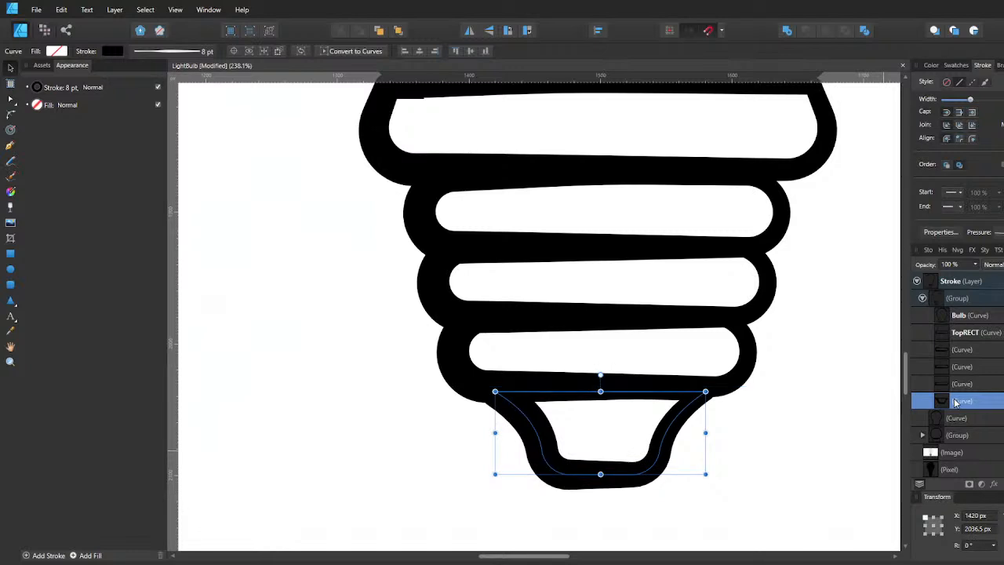
Nudge the three rounded ring curves up, placing the middle one at Y 1925.6 px and the lowest at Y 1978.5 px.
click(978, 390)
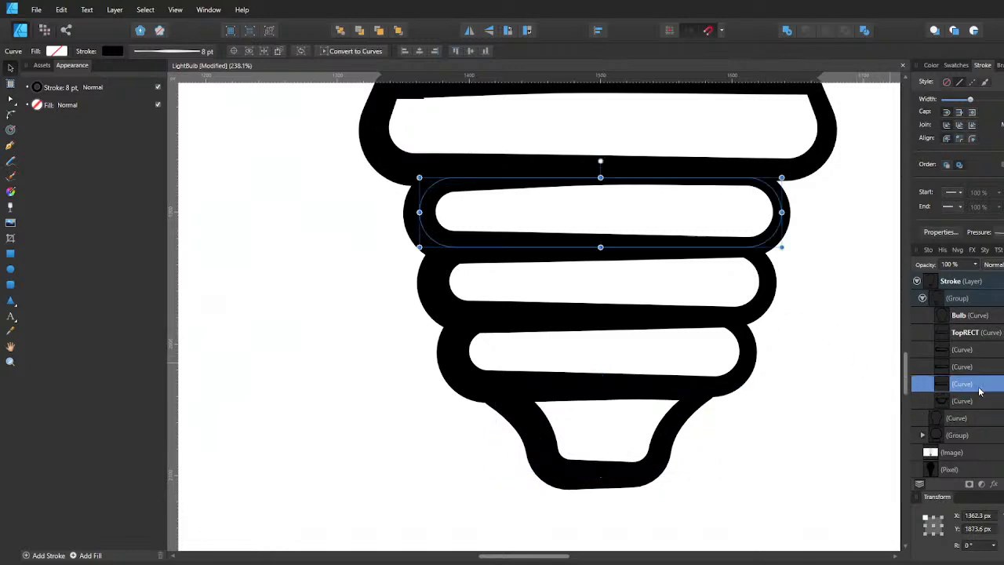
key(Up)
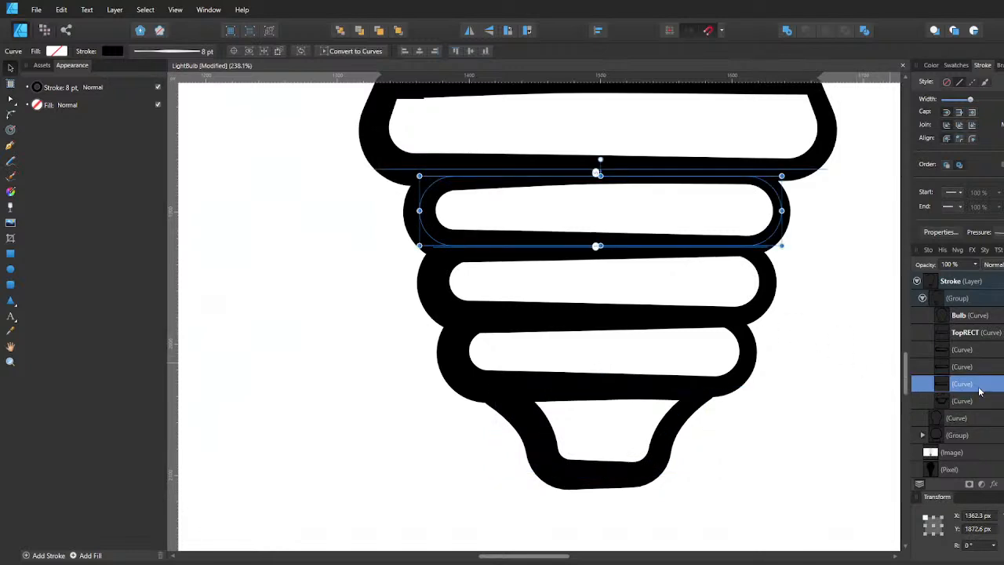
key(Up)
click(966, 367)
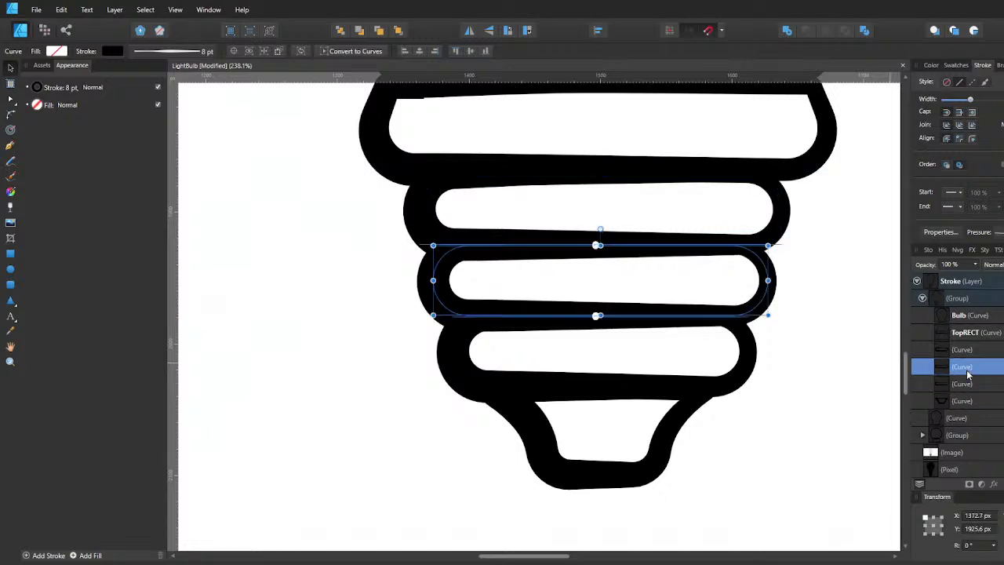
click(961, 352)
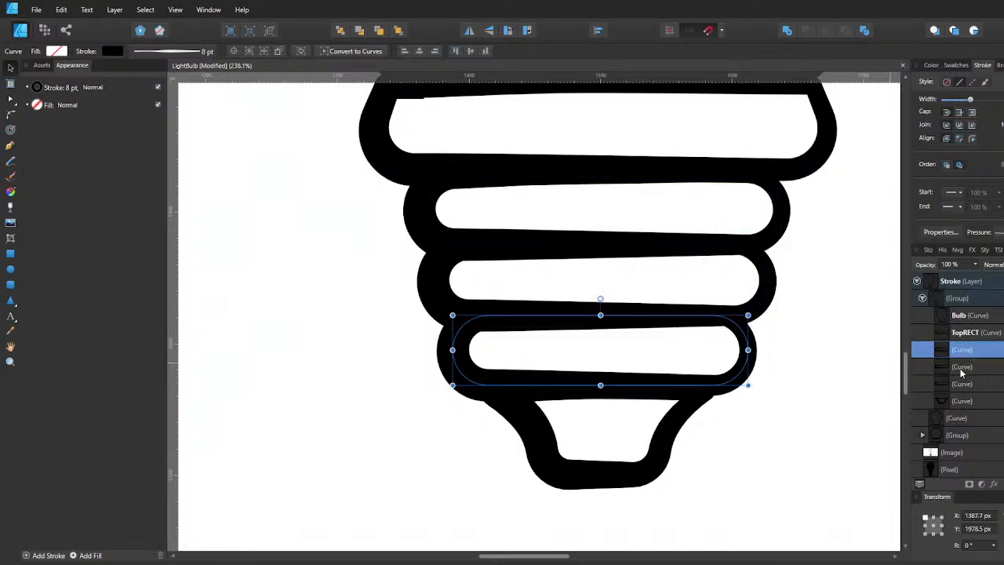
click(961, 333)
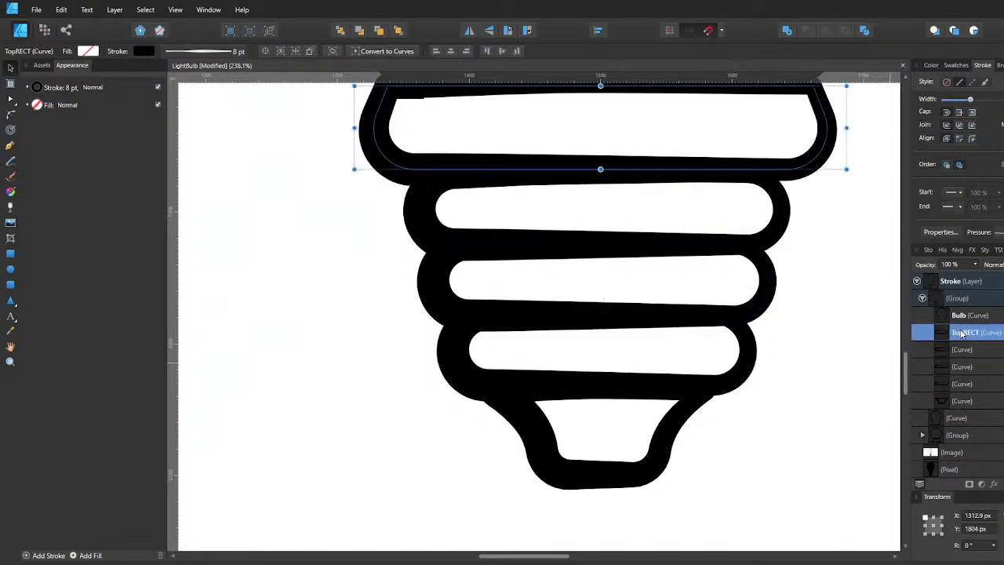
Nudge the bottom tip curve up to Y 2034.5 px and save the document.
click(964, 403)
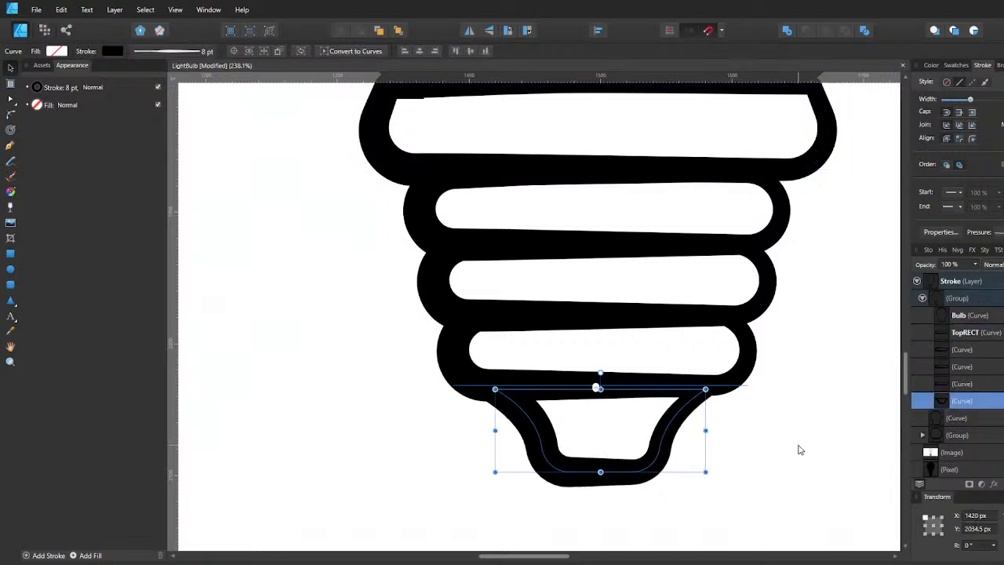
click(799, 449)
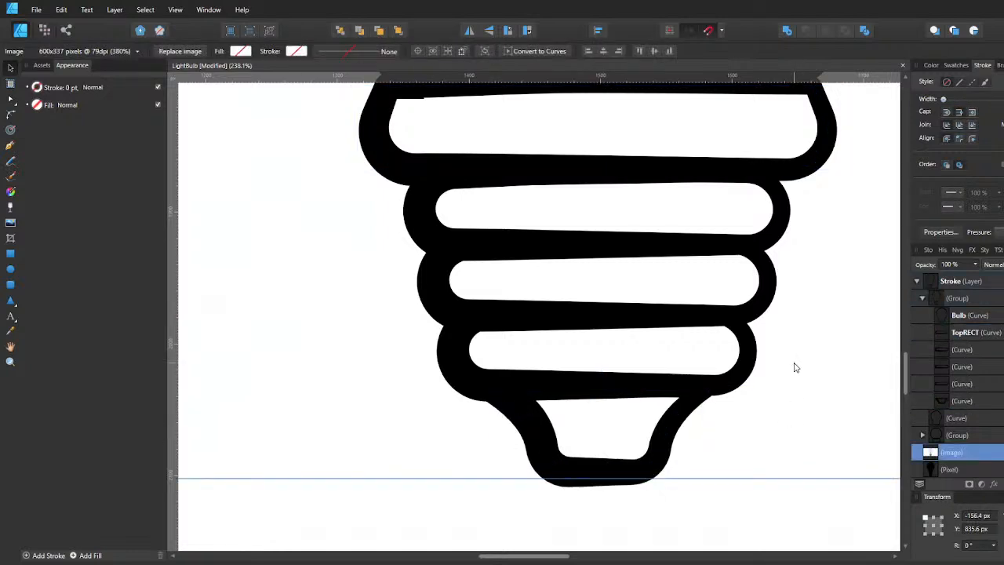
key(ctrl+0)
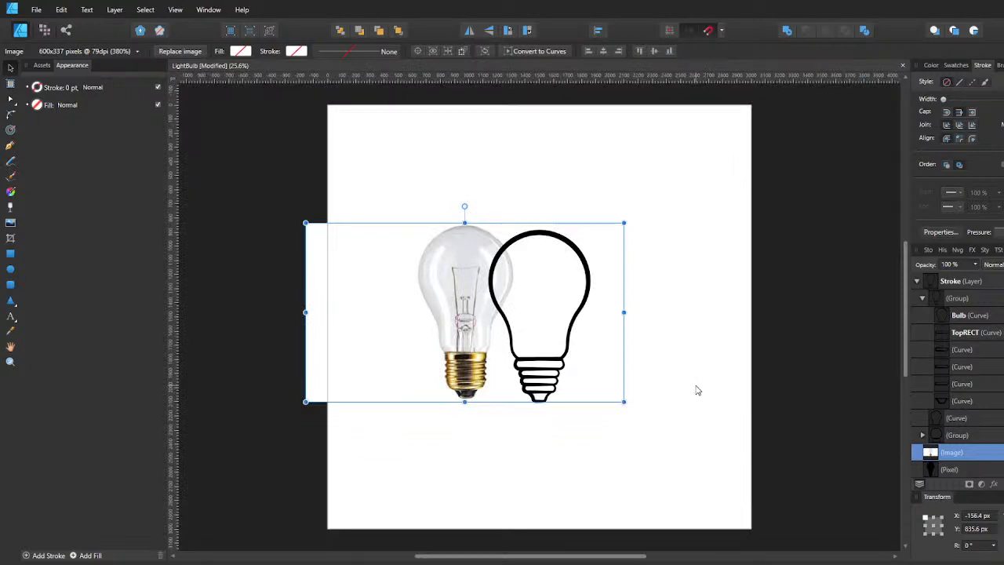
click(696, 390)
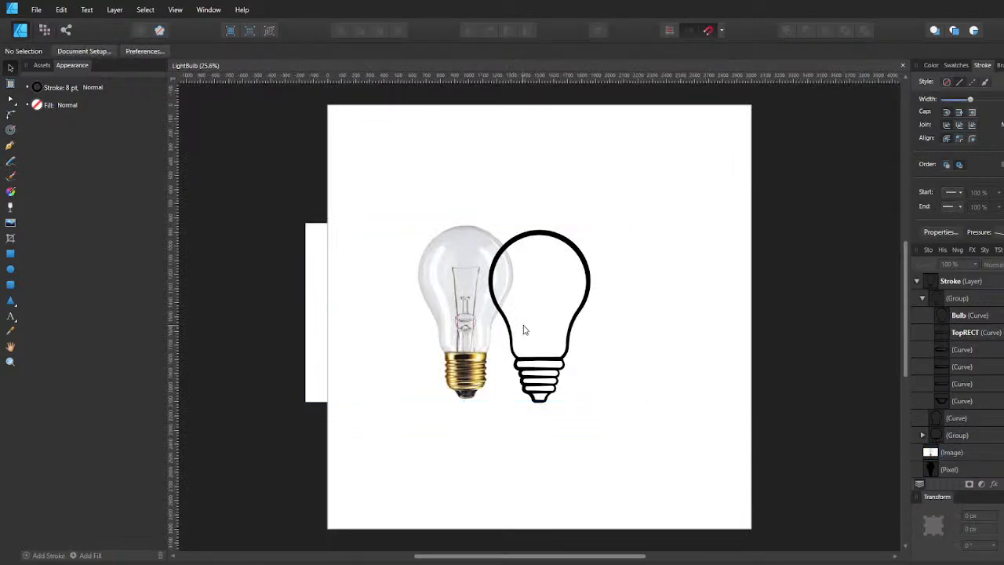
scroll(524, 330, up, 1)
scroll(472, 333, up, 1)
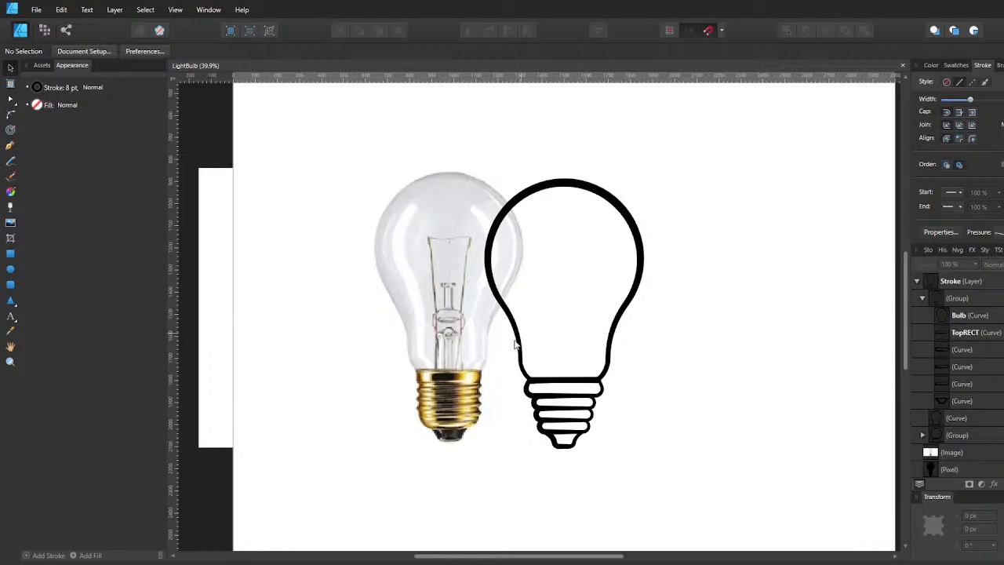
Save the bottom tip curve's pressure profile as a reusable preset and try resetting the curve's own pressure.
click(959, 401)
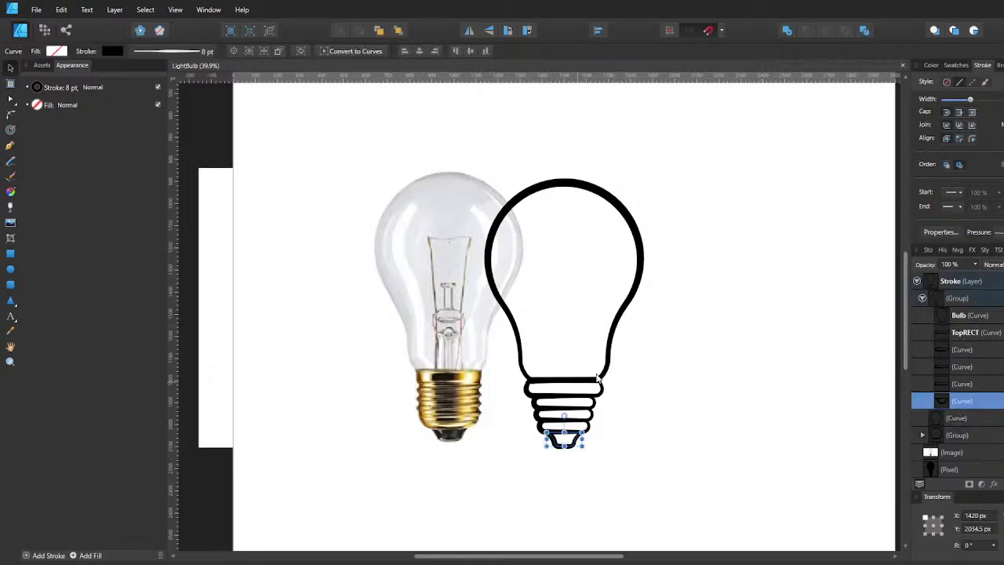
click(987, 234)
click(941, 368)
click(1003, 367)
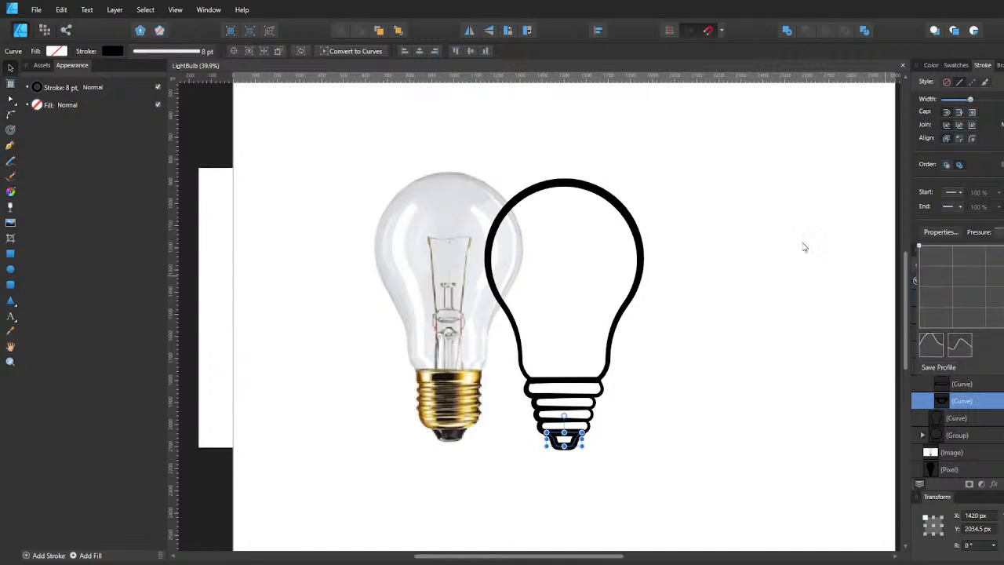
click(735, 306)
click(978, 231)
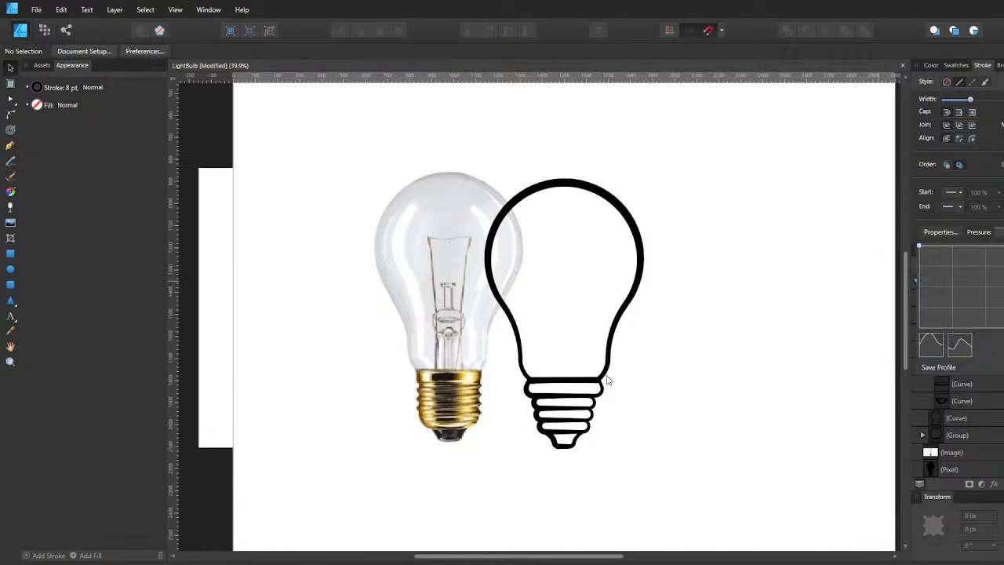
click(955, 415)
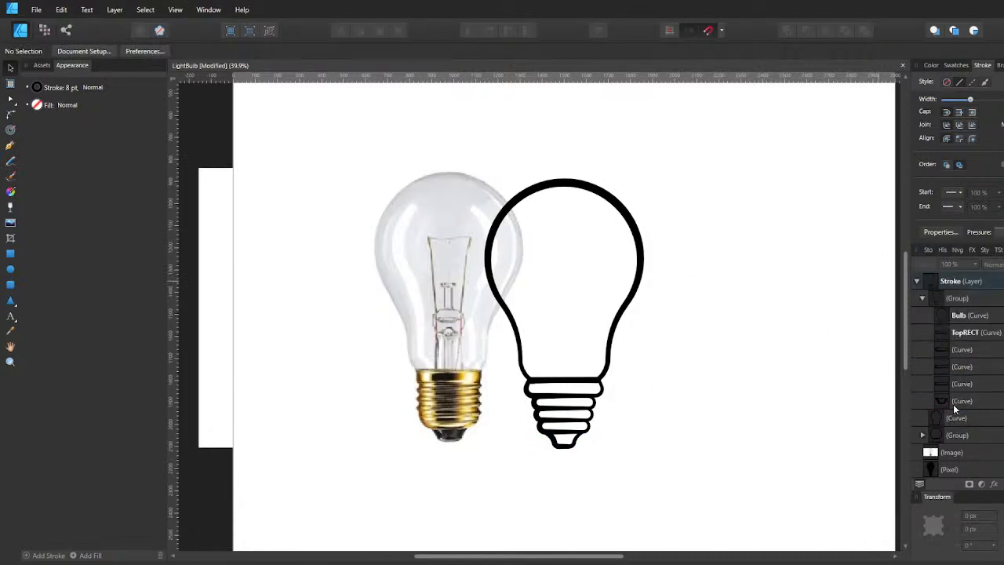
Draw a straight vertical filament line with the Pen tool at X 1580 px, from the base's upper edge up to Y 1210.8 px.
click(954, 407)
key(p)
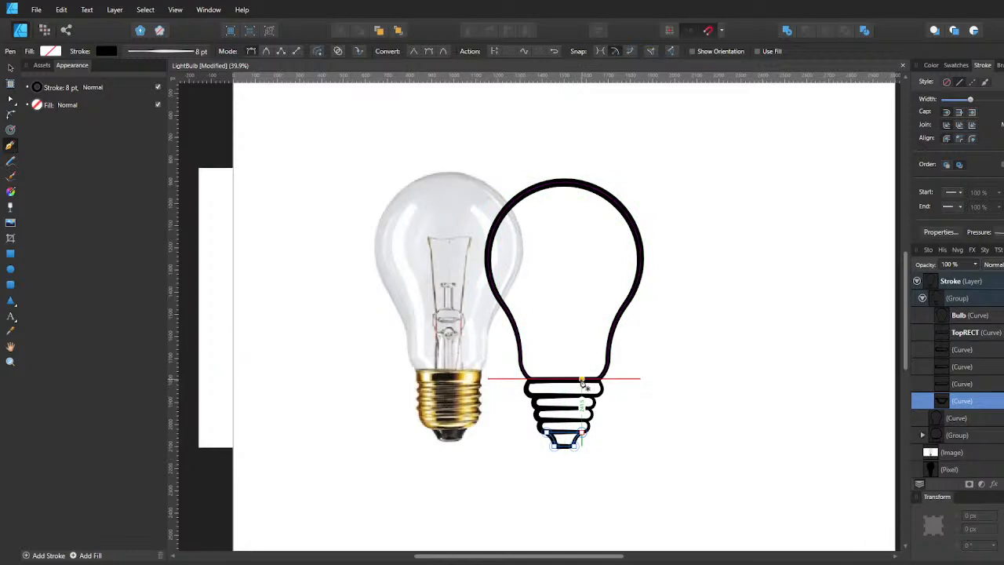
click(581, 380)
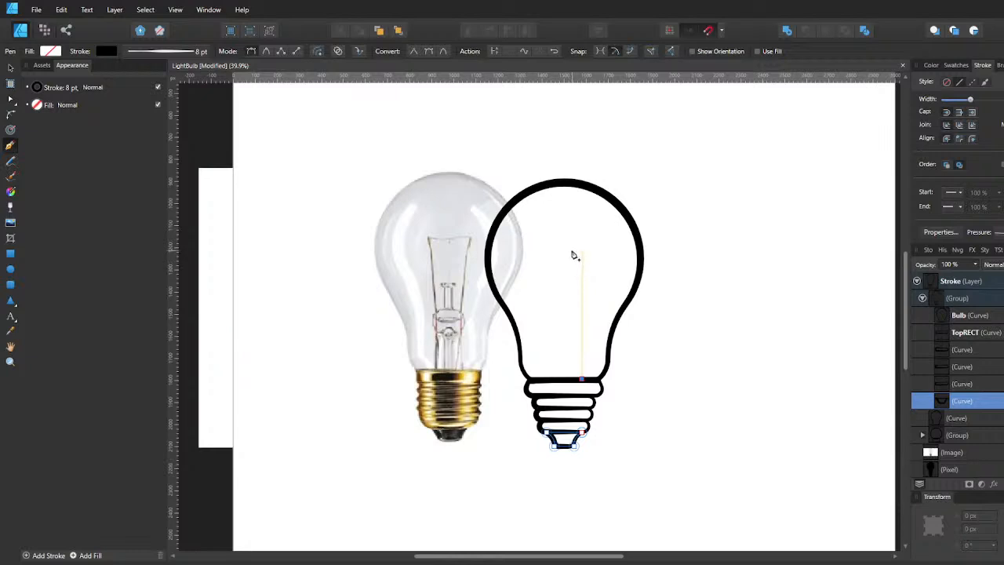
click(574, 254)
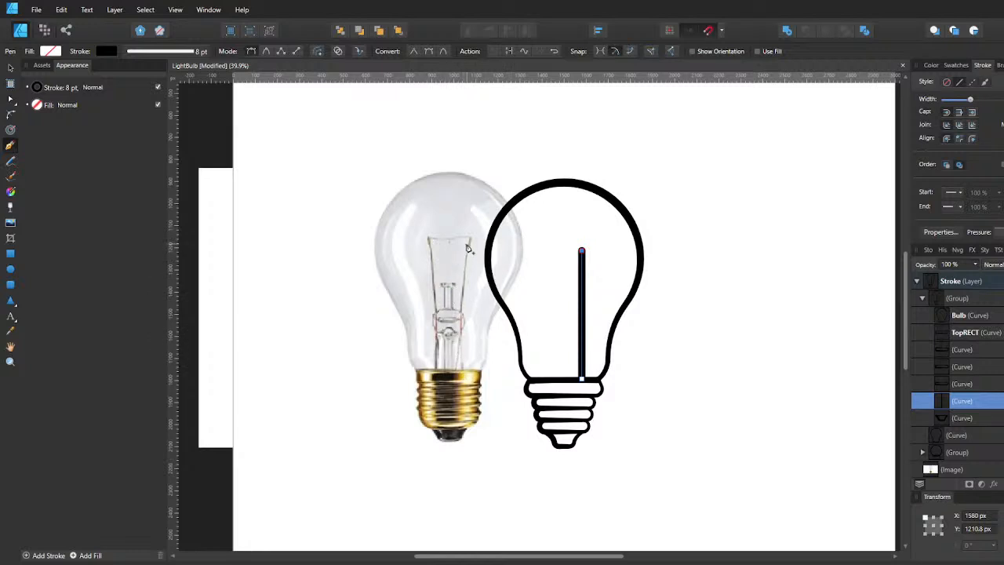
click(453, 280)
Move the filament line's upper end outward to X 1600 px and bow its middle slightly toward the bulb's centre.
key(a)
drag(581, 251, 585, 253)
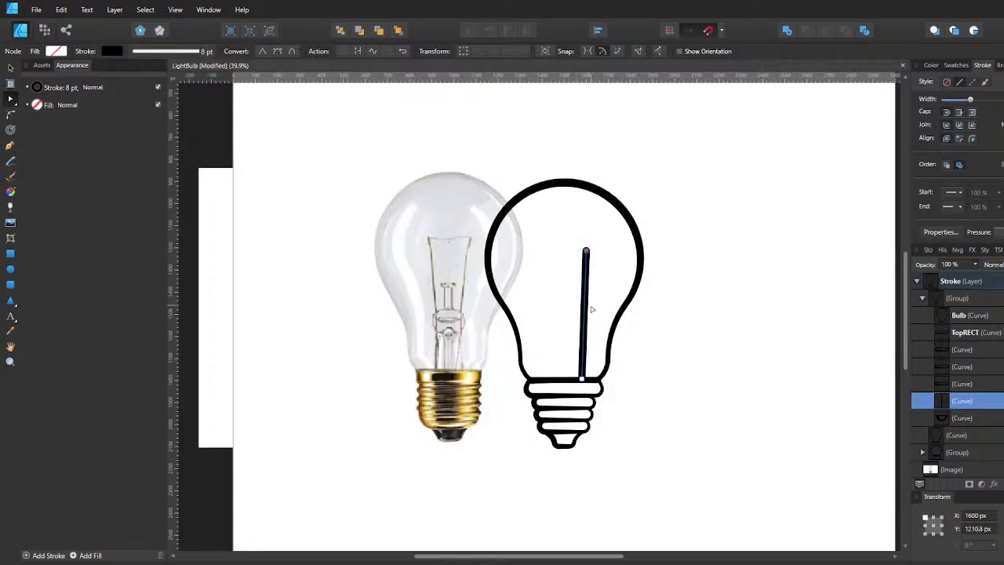
drag(586, 315, 579, 315)
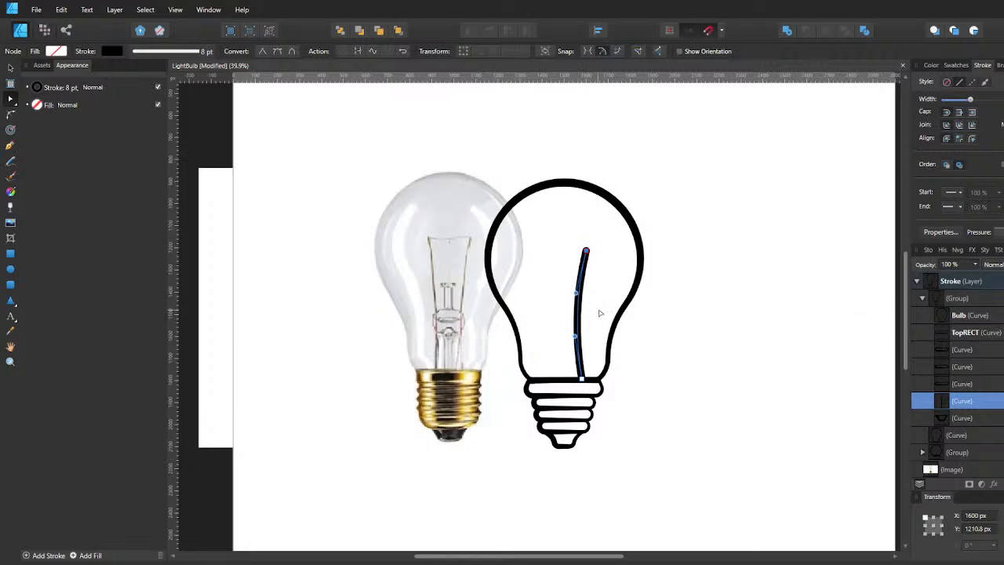
click(629, 287)
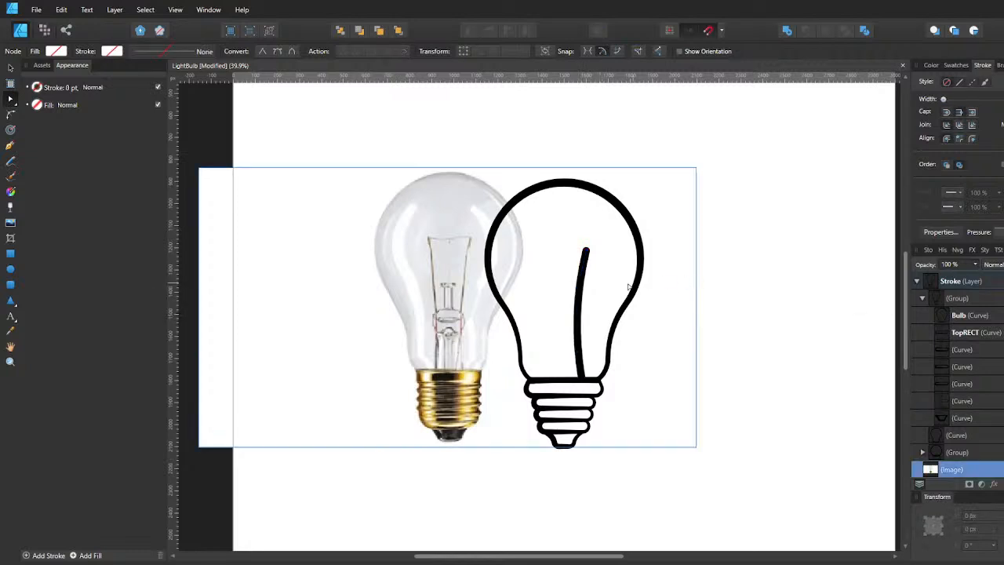
Taper the filament line by lowering the start of its stroke pressure profile to about a third of full pressure.
click(583, 307)
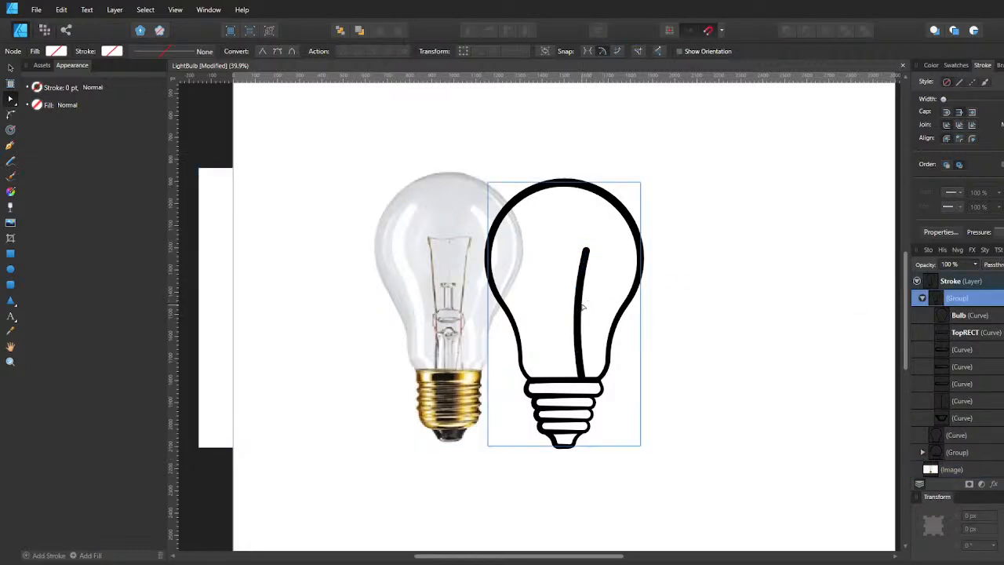
click(961, 402)
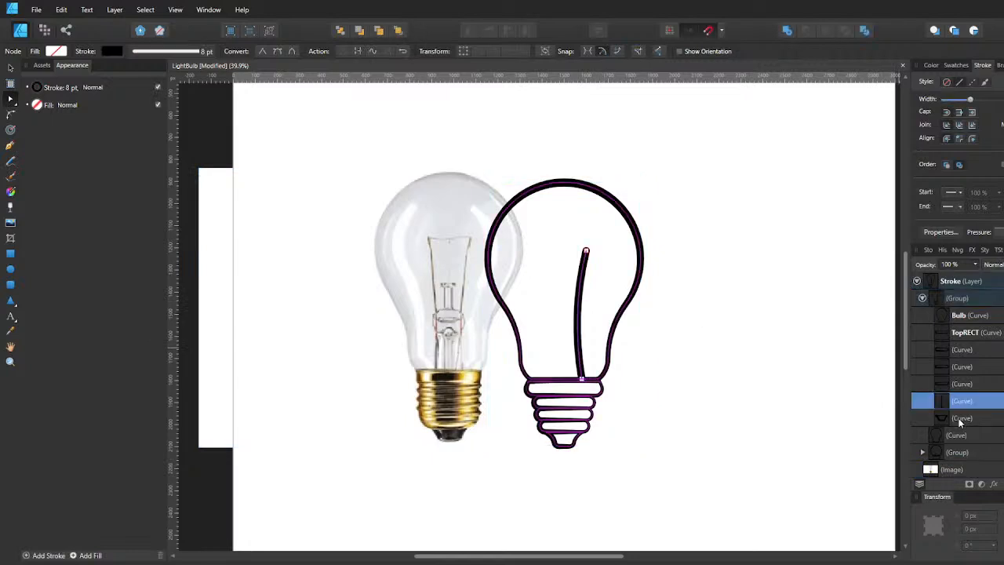
click(154, 52)
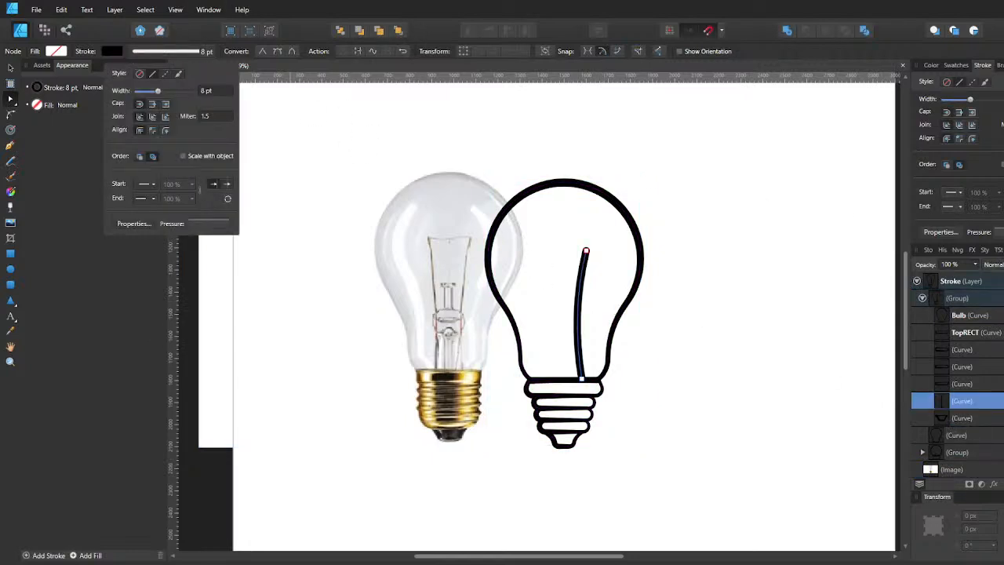
click(999, 232)
click(999, 232)
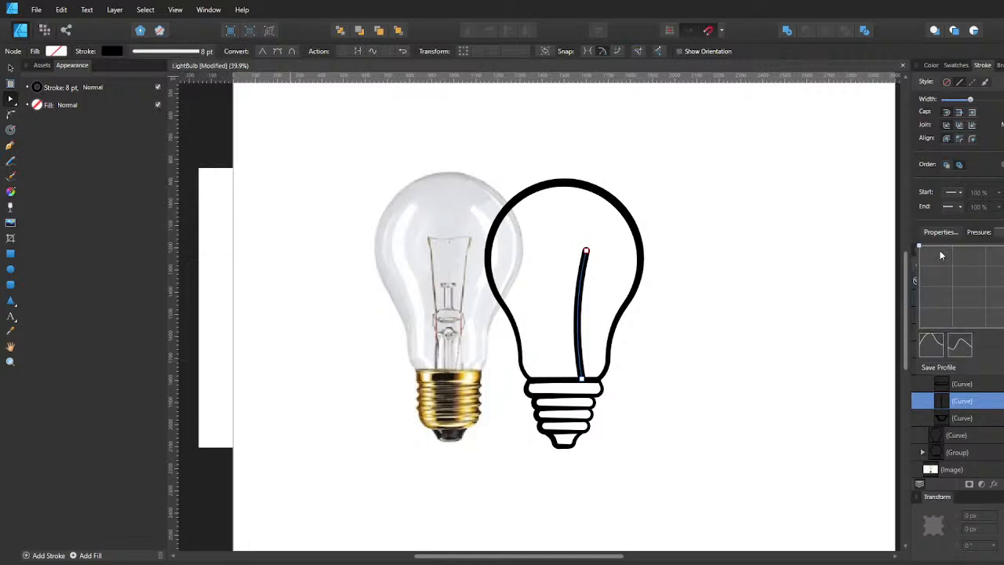
click(1003, 246)
mouse_move(1002, 246)
mouse_down()
mouse_move(1003, 272)
mouse_move(1003, 245)
mouse_up()
drag(920, 246, 920, 245)
mouse_move(919, 246)
mouse_down()
mouse_move(935, 318)
mouse_move(931, 303)
mouse_up()
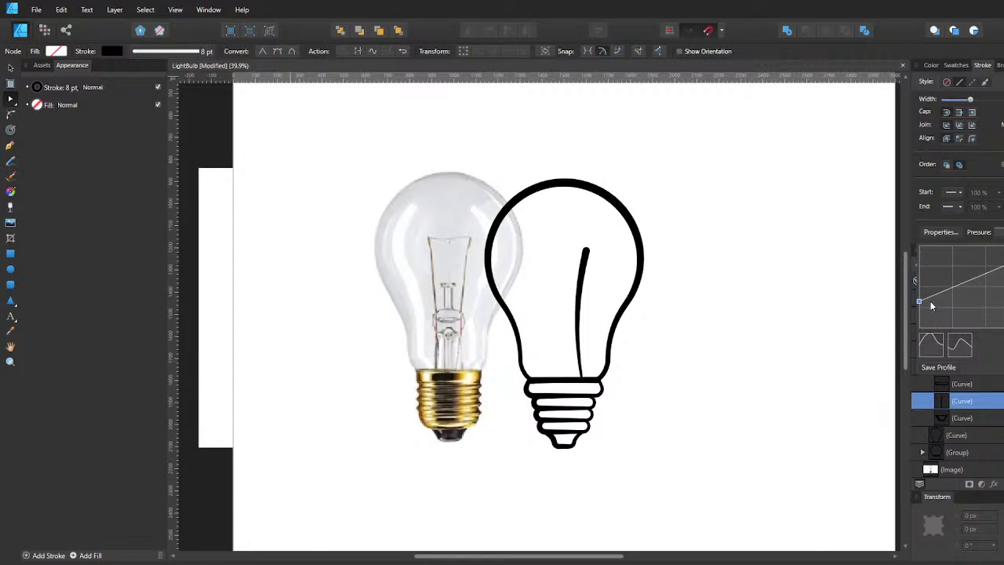
Add points to the filament's pressure profile and lower them so the line stays thin and flares only near its upper end.
click(990, 273)
drag(989, 272, 985, 295)
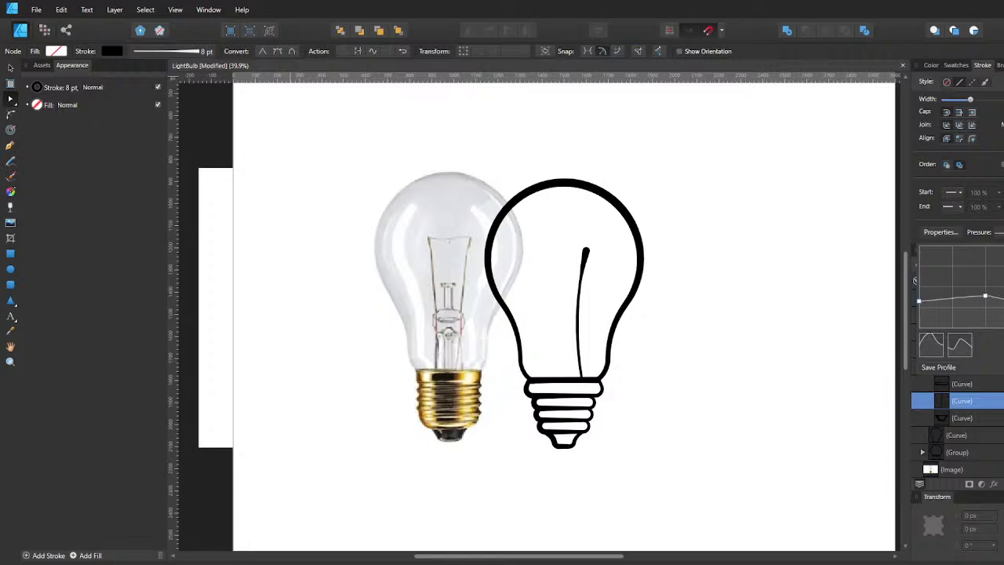
drag(985, 295, 986, 300)
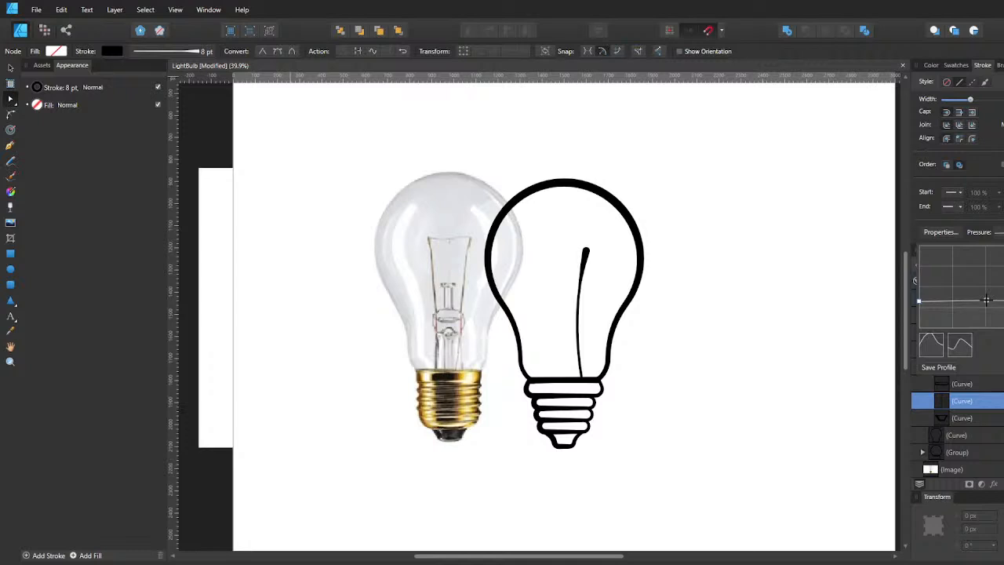
drag(986, 300, 1003, 262)
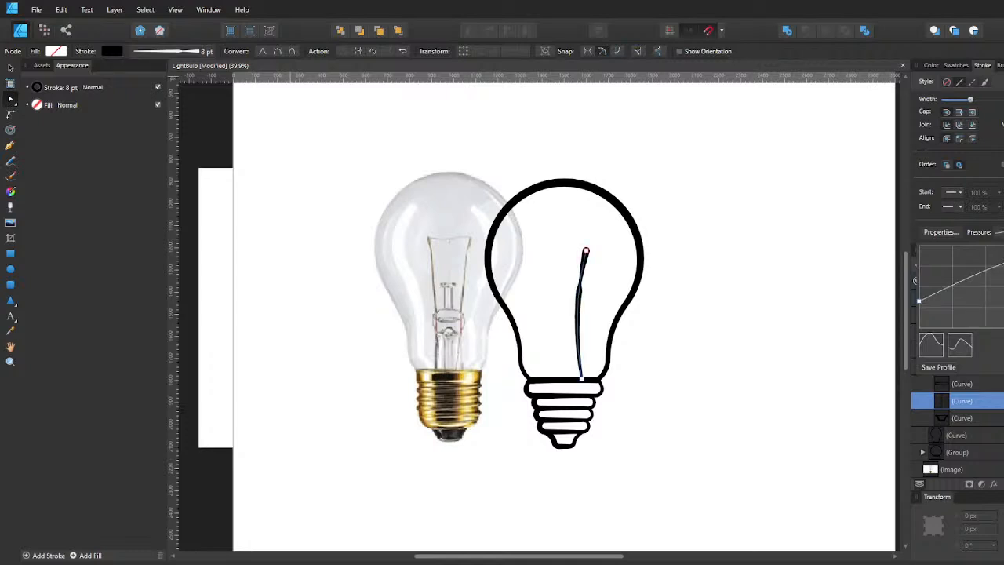
key(ctrl+z)
click(1003, 301)
drag(1003, 302, 1003, 308)
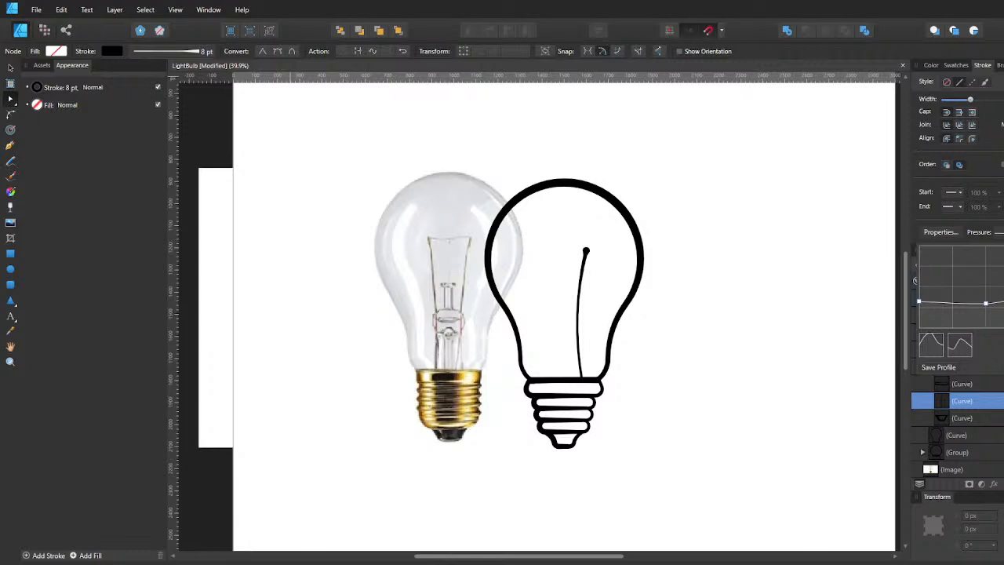
mouse_move(1003, 308)
mouse_down()
mouse_move(1003, 294)
mouse_move(1003, 304)
mouse_up()
click(656, 366)
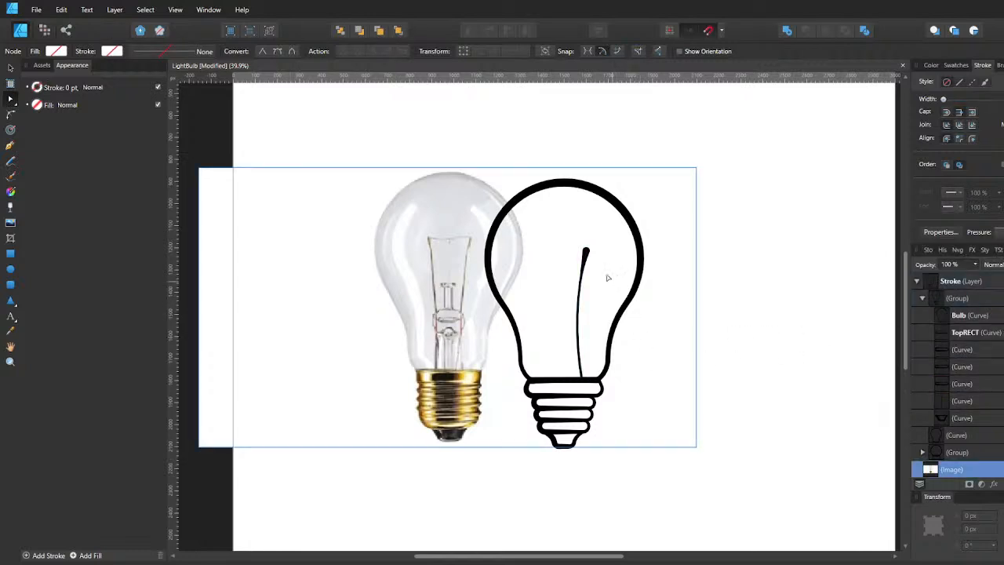
Duplicate the filament line, flip the copy horizontally, and place it opposite the original at X 1420 px, Y 1210.8 px.
click(944, 400)
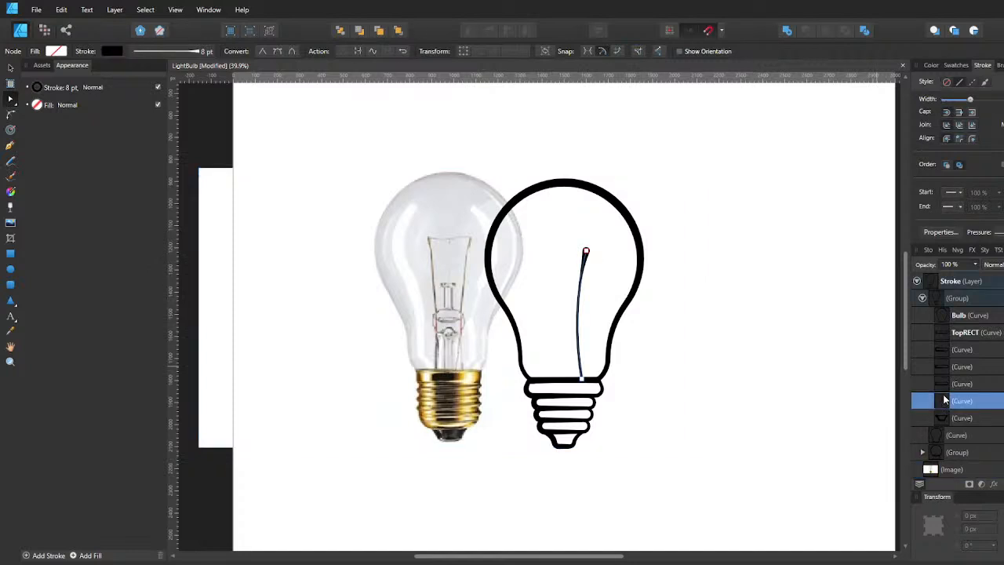
key(v)
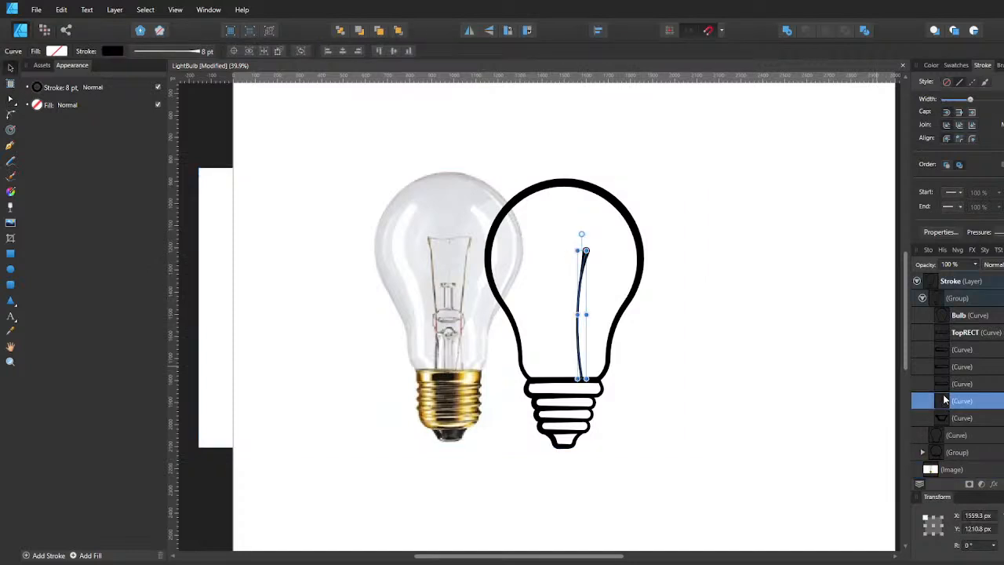
key(ctrl+j)
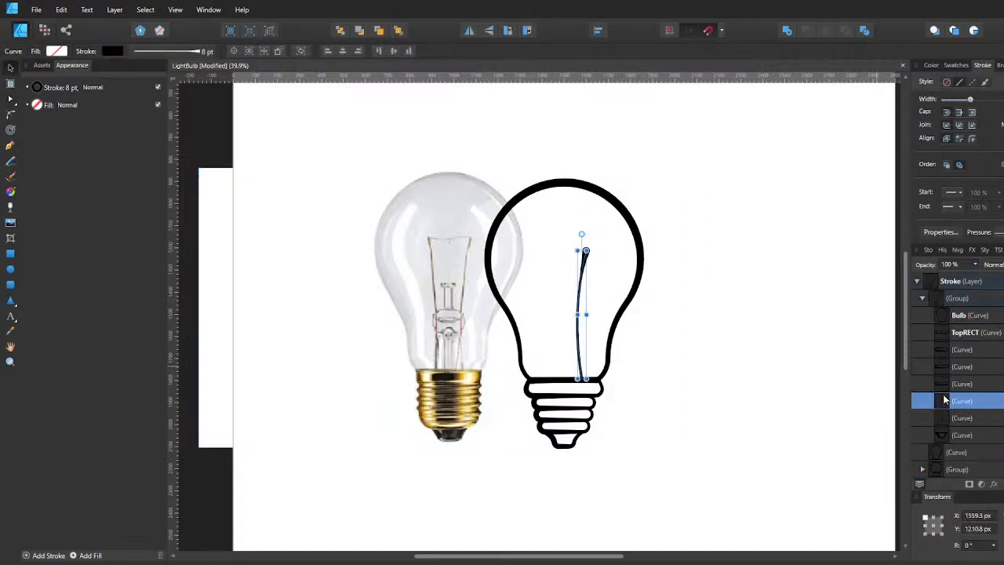
click(468, 32)
drag(589, 329, 559, 333)
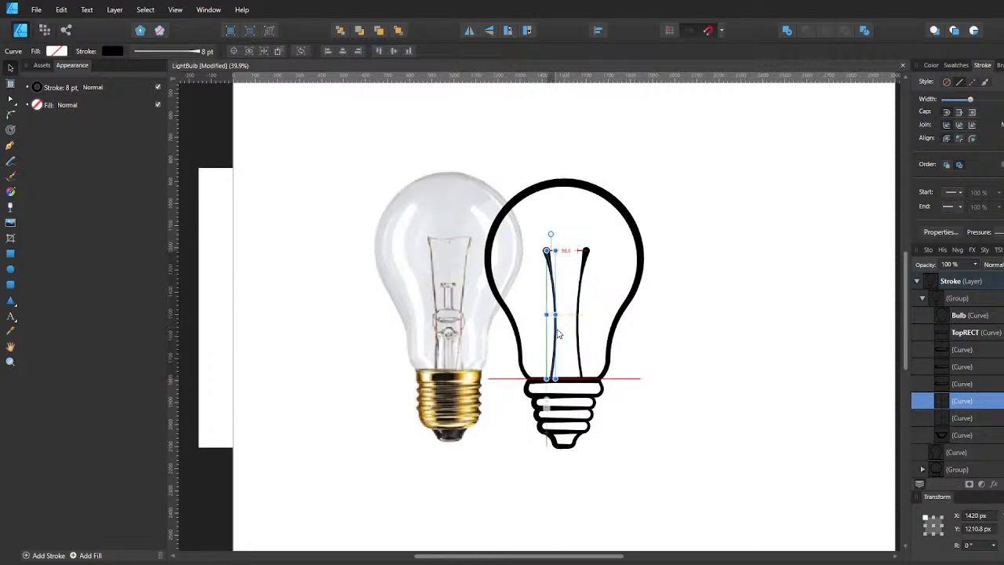
click(686, 378)
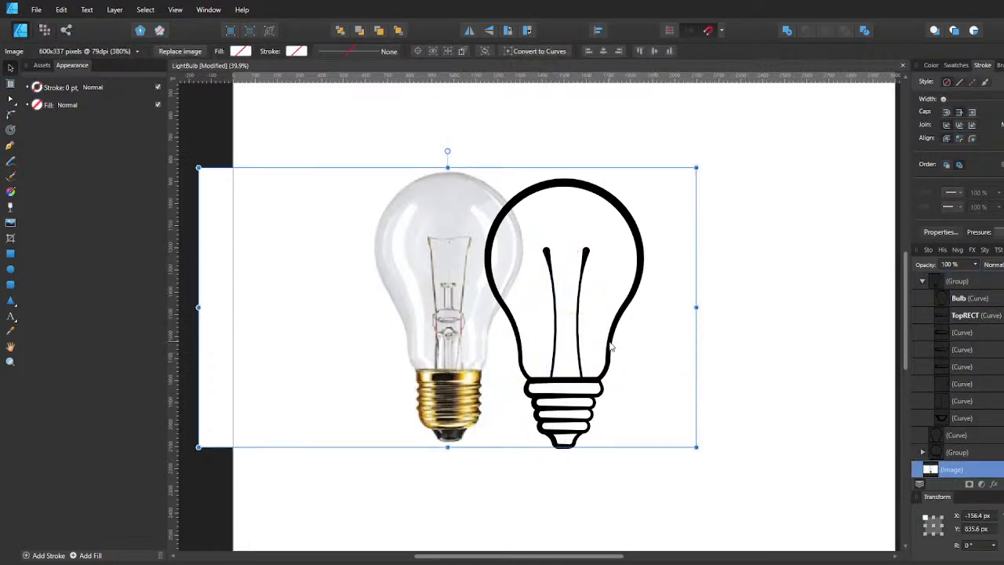
Group the two filament lines and shift the group to X 1410 px, Y 1208.9 px to centre it in the bulb.
click(578, 353)
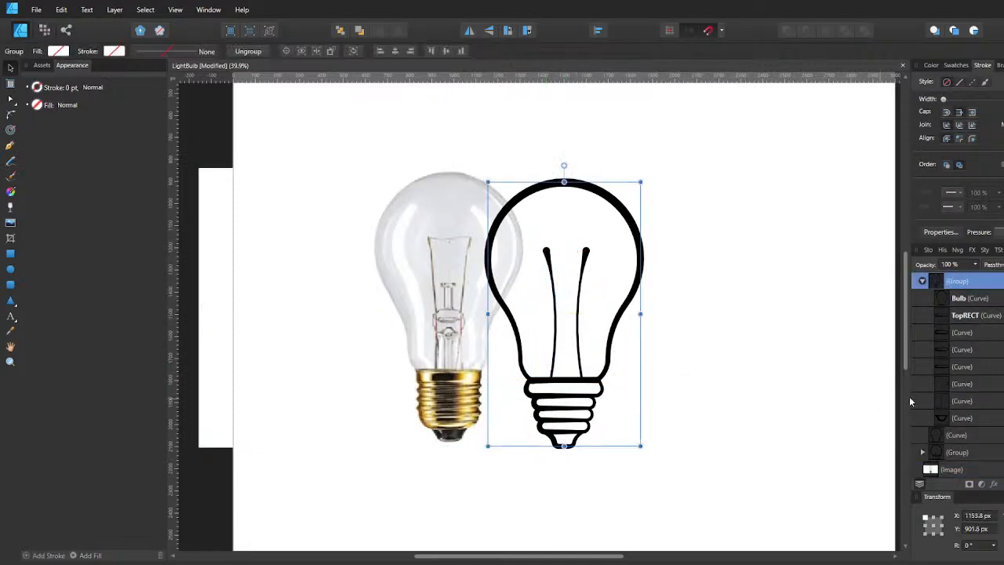
click(968, 385)
shift+click(965, 400)
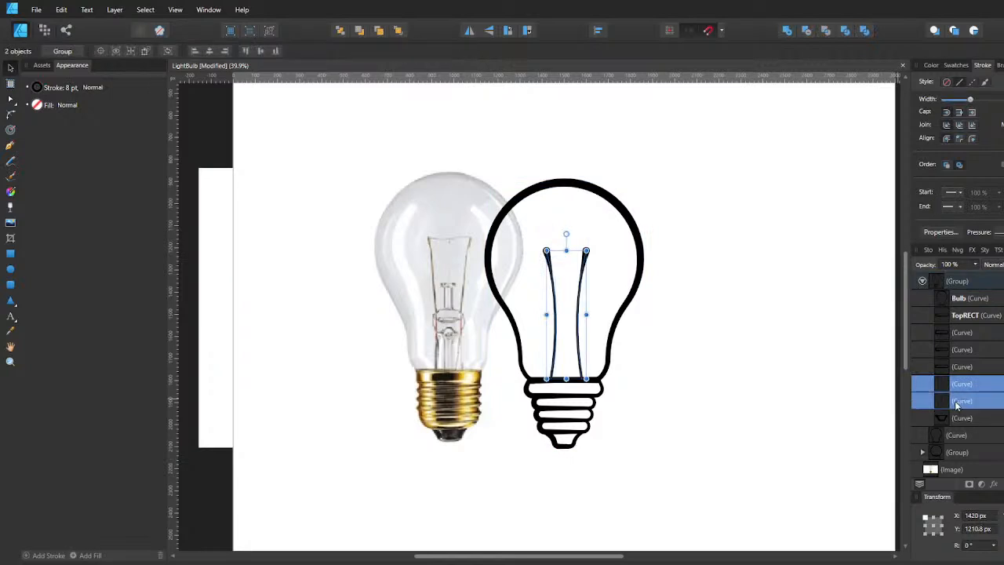
key(ctrl+g)
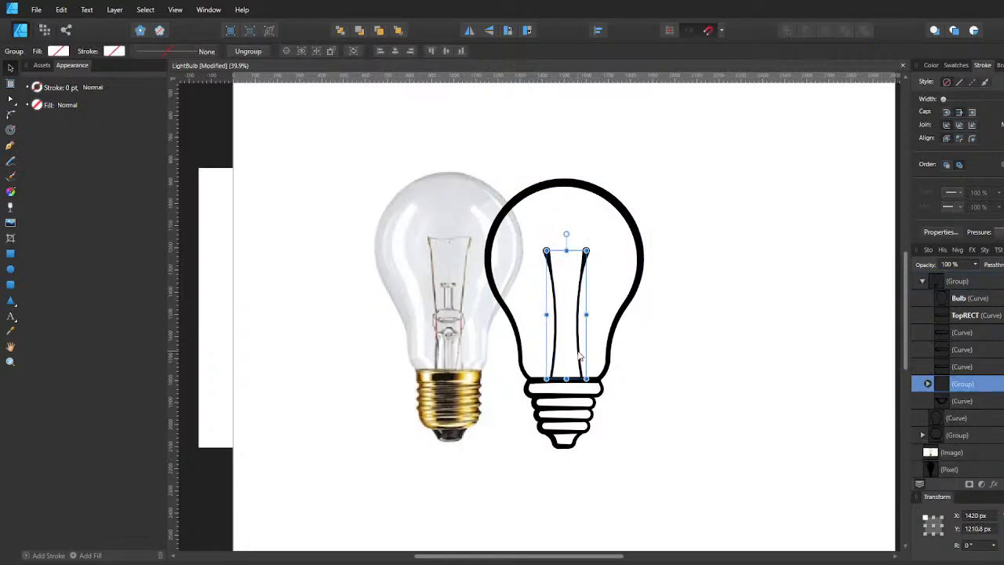
drag(579, 357, 578, 357)
click(667, 390)
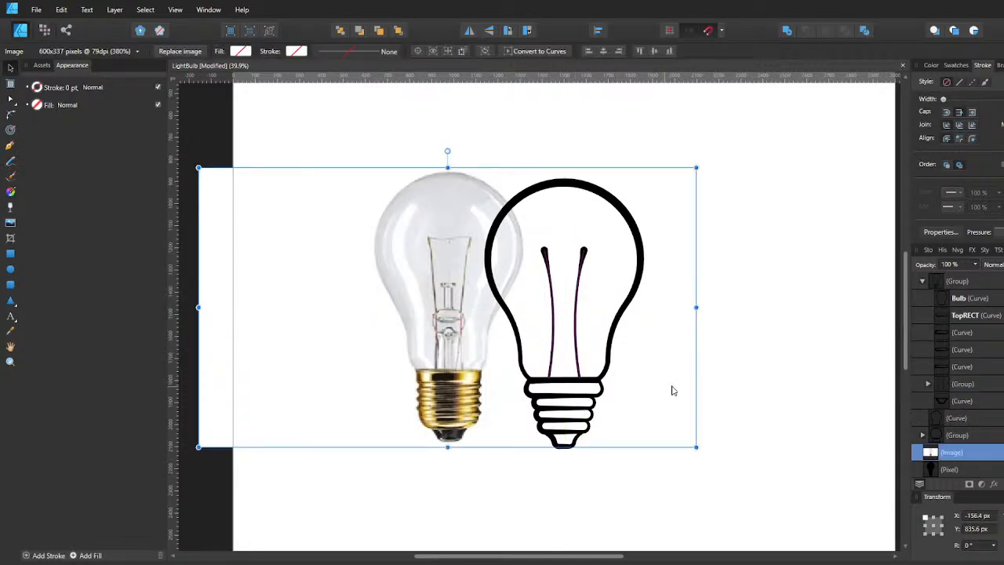
Draw a flat ellipse across the two filament lines, starting at about X 1358 px, Y 1498 px, and convert it to curves.
click(577, 333)
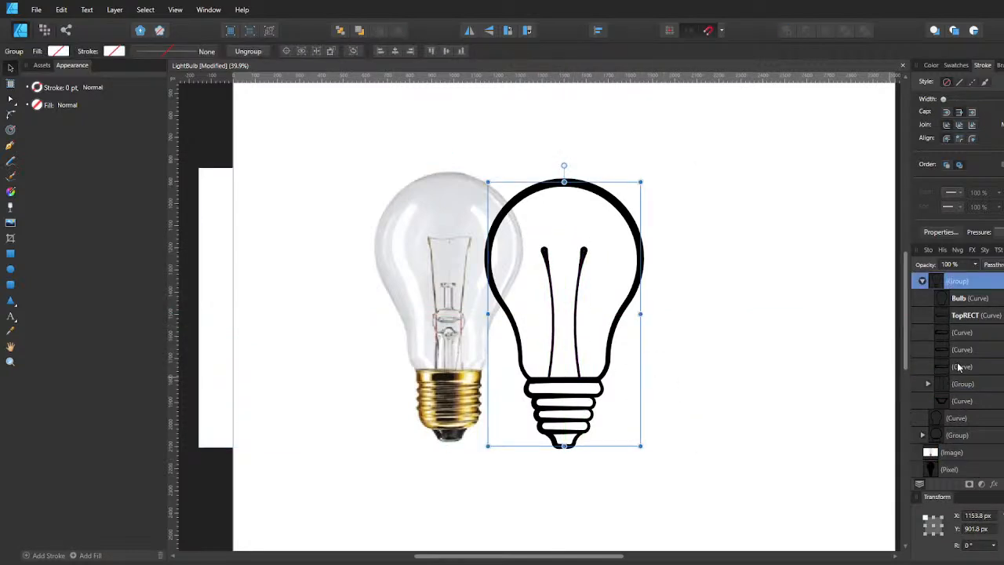
click(959, 386)
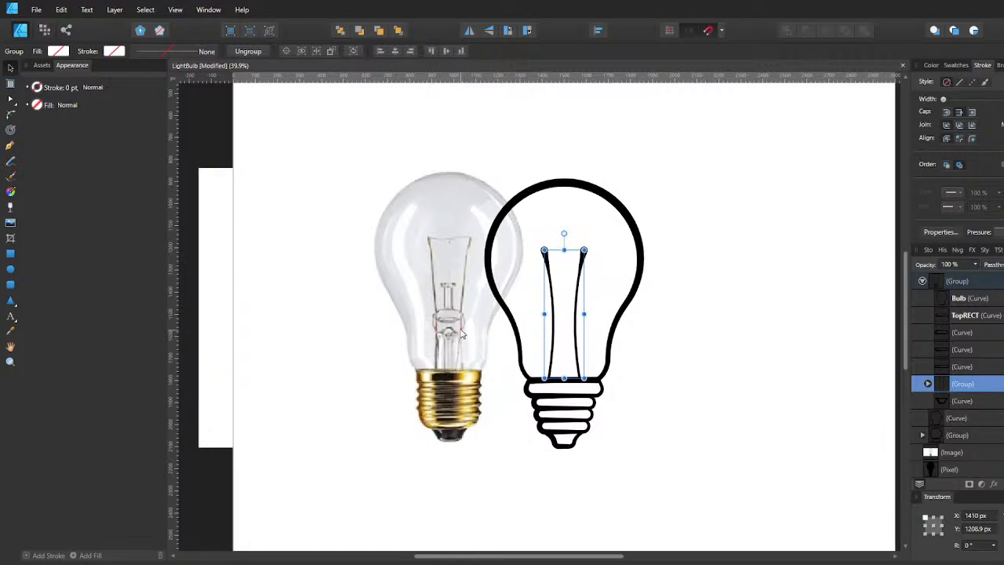
scroll(458, 330, up, 1)
scroll(457, 330, down, 1)
scroll(458, 328, up, 5)
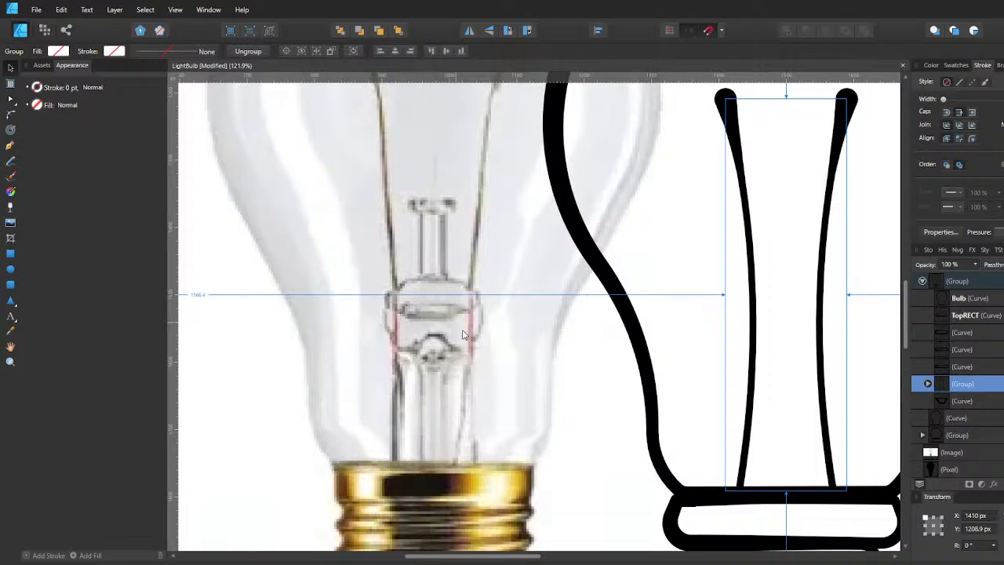
drag(726, 333, 620, 350)
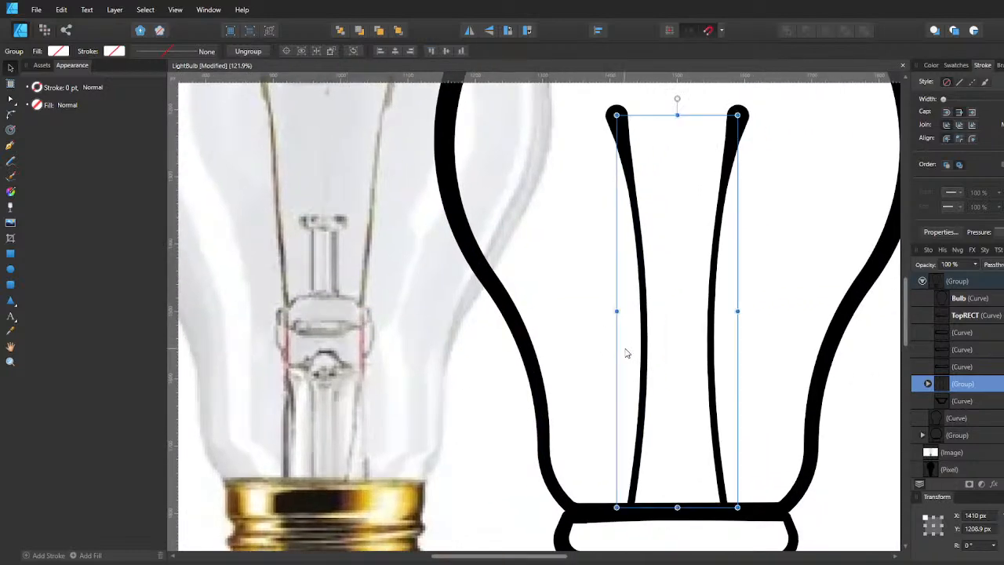
click(10, 268)
mouse_move(692, 313)
mouse_down()
mouse_move(654, 309)
mouse_move(645, 325)
mouse_move(737, 339)
mouse_up()
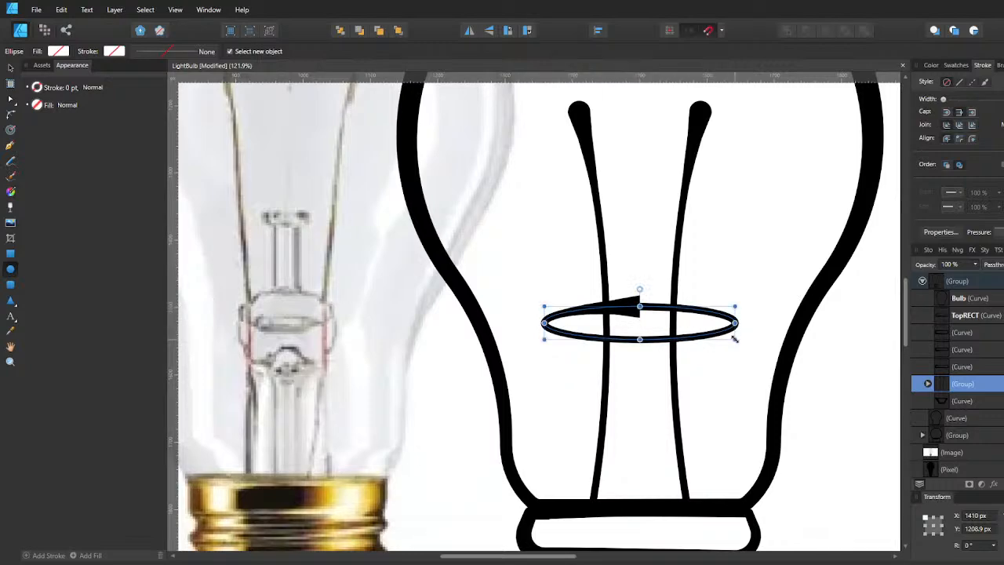
click(498, 51)
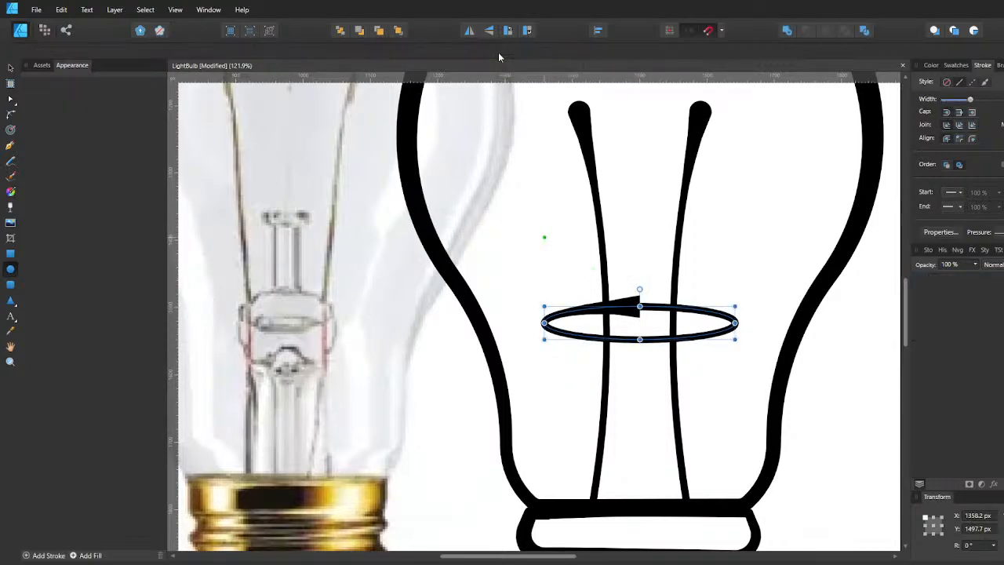
Reset the ellipse's pressure profile and lower it evenly to about a fifth of full pressure for a thin uniform stroke.
click(997, 232)
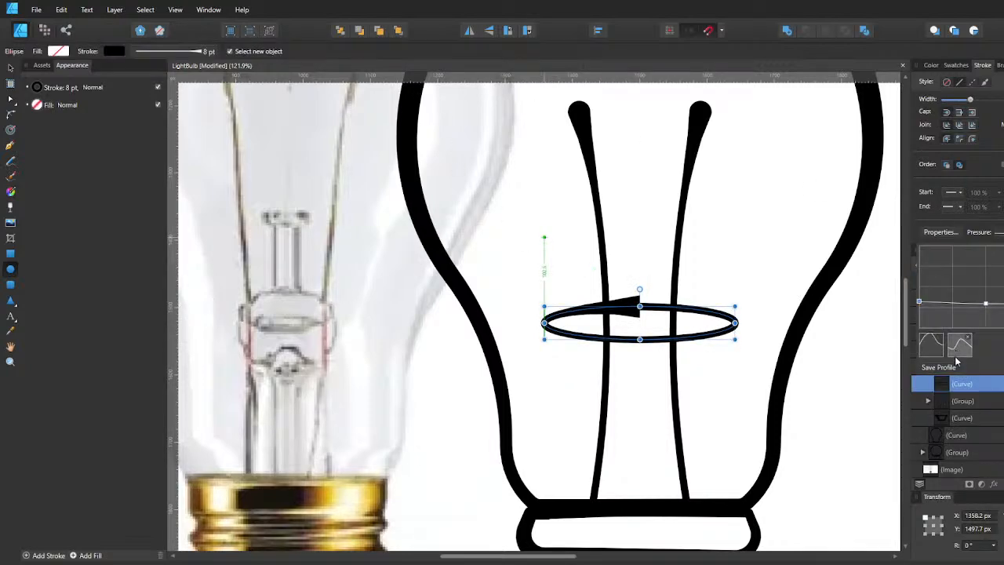
click(1003, 367)
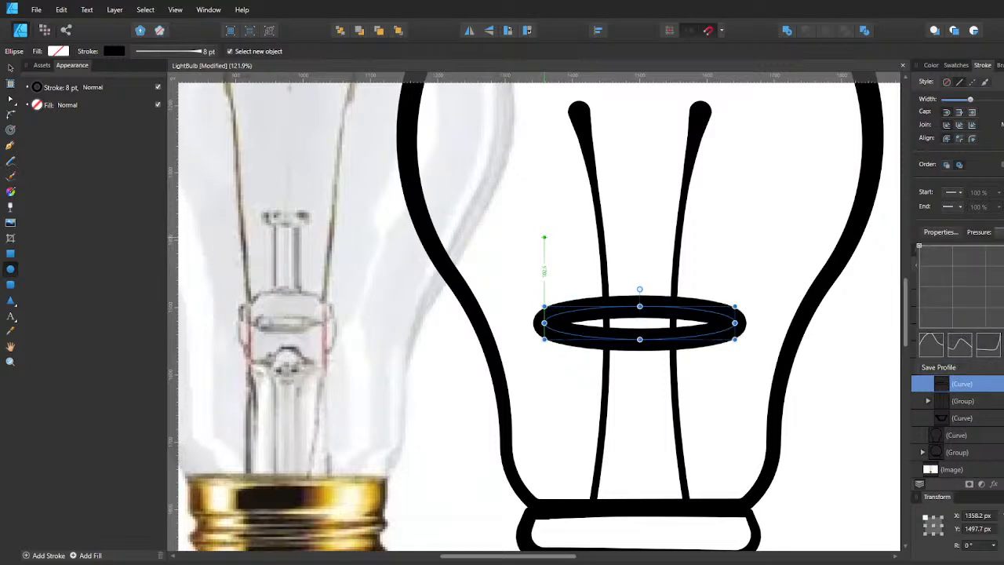
drag(919, 245, 923, 313)
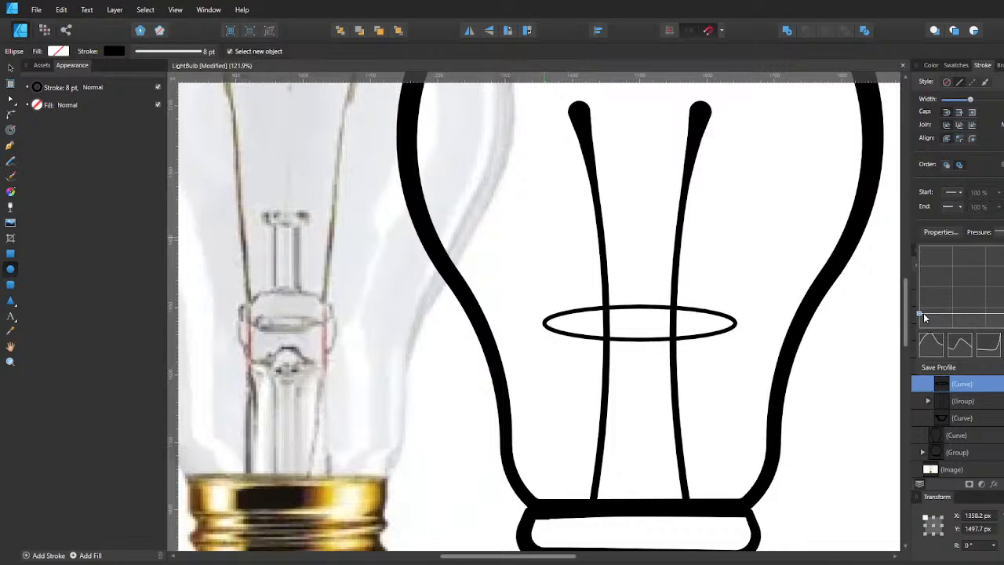
Add two nodes on the ellipse's lower edge and pull them down to about Y 1565 px and Y 1559 px on either side of centre.
key(v)
key(a)
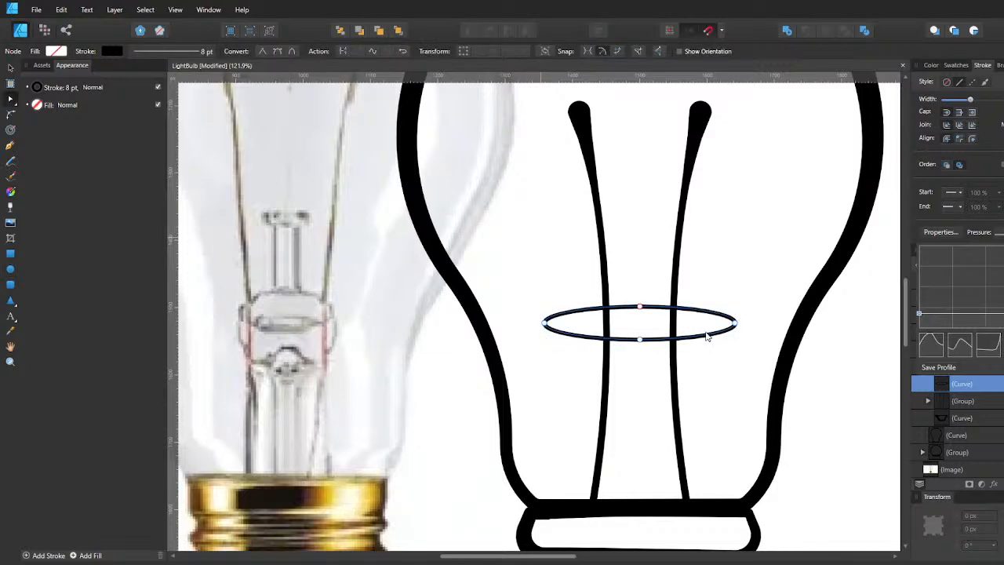
click(694, 337)
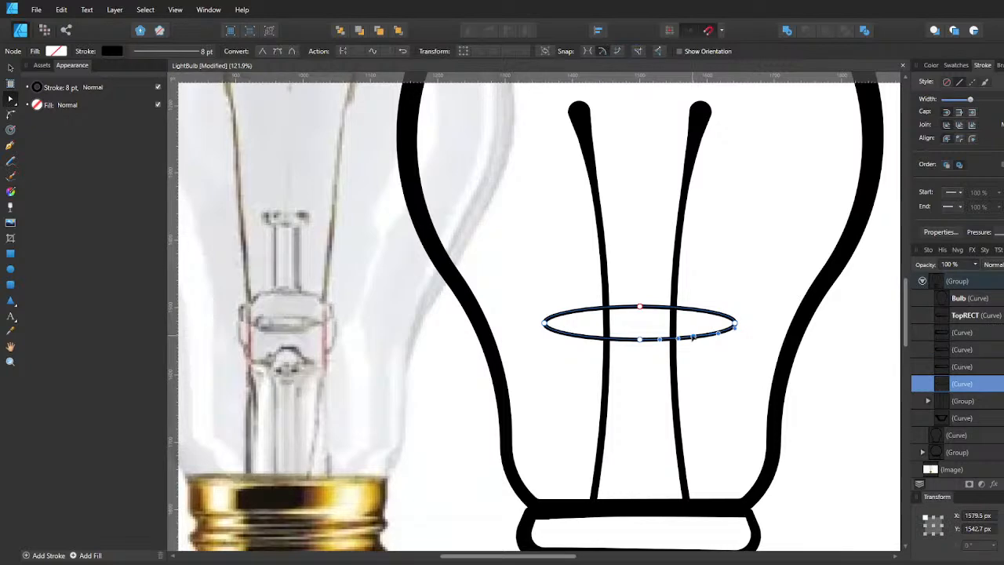
drag(693, 338, 699, 351)
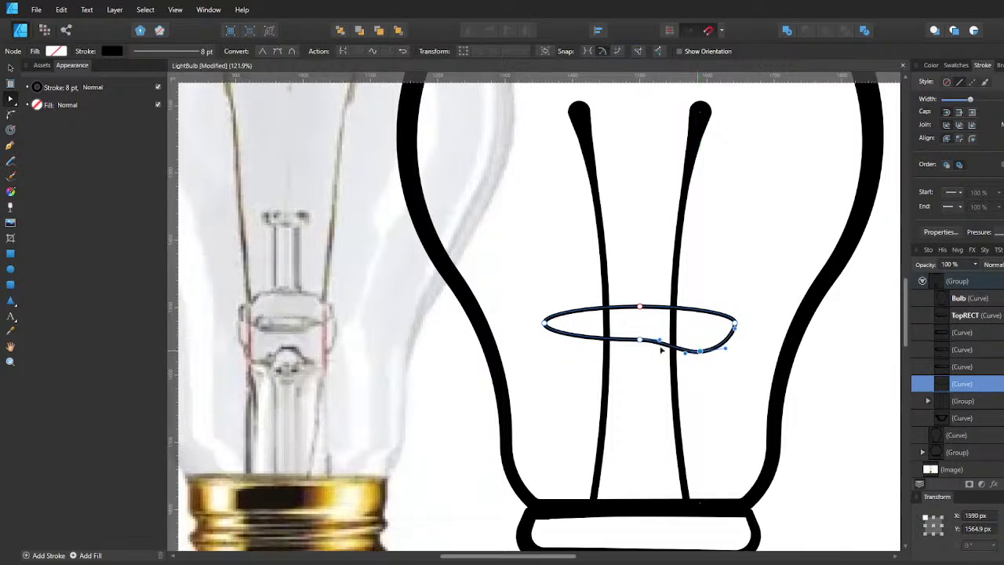
drag(596, 340, 592, 350)
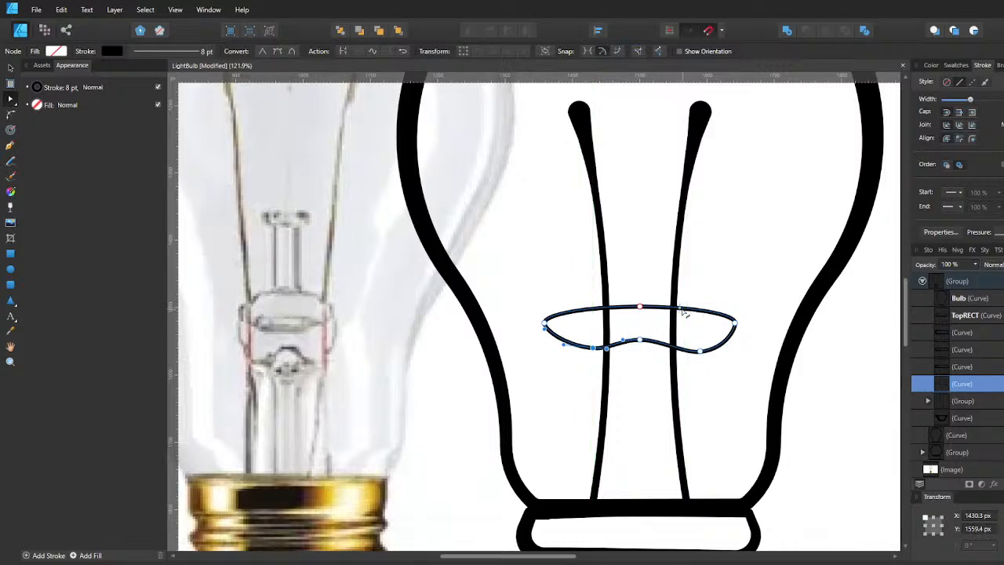
Add two nodes on the ellipse's upper edge on either side of centre and raise them together to Y 1470 px.
click(681, 310)
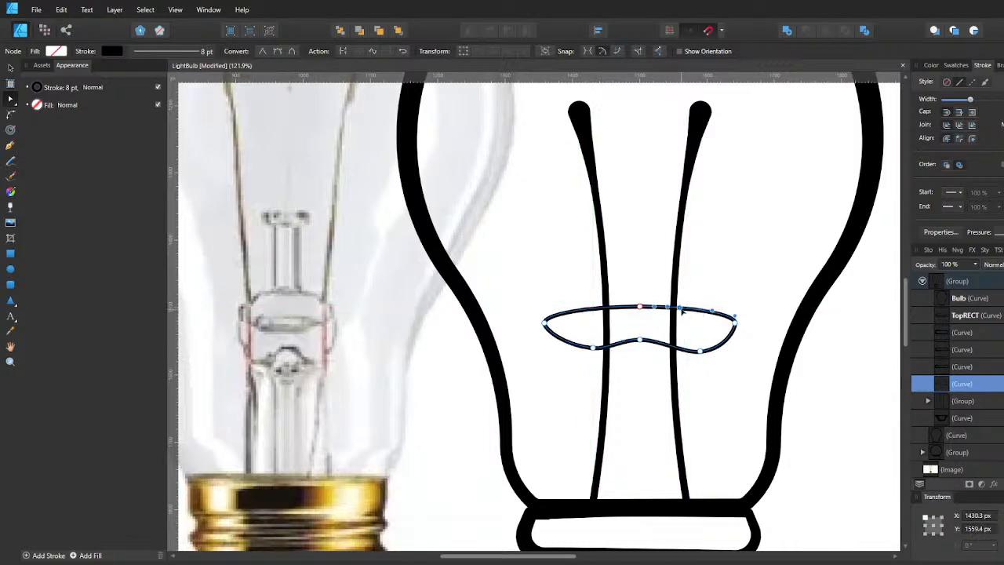
click(600, 309)
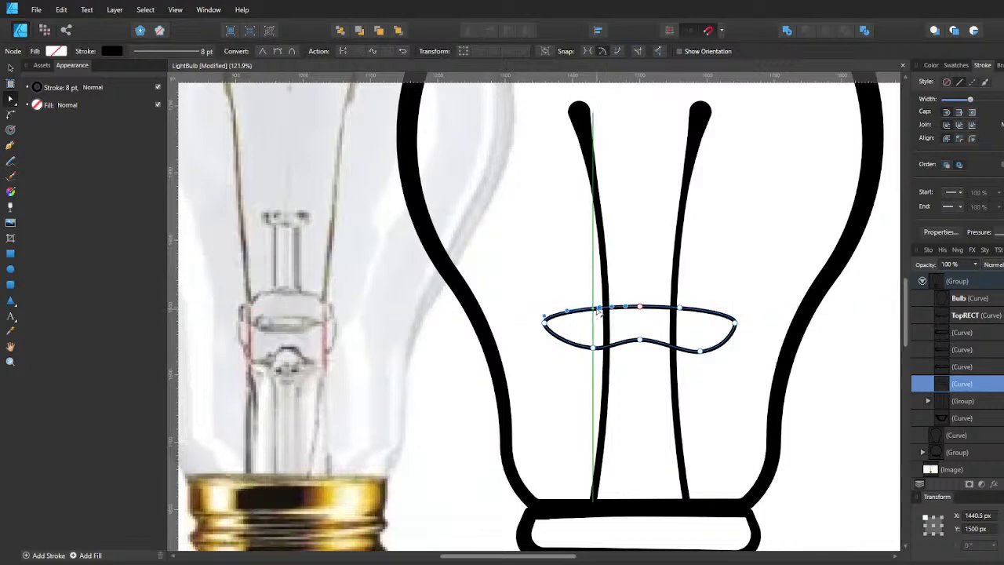
shift+click(679, 308)
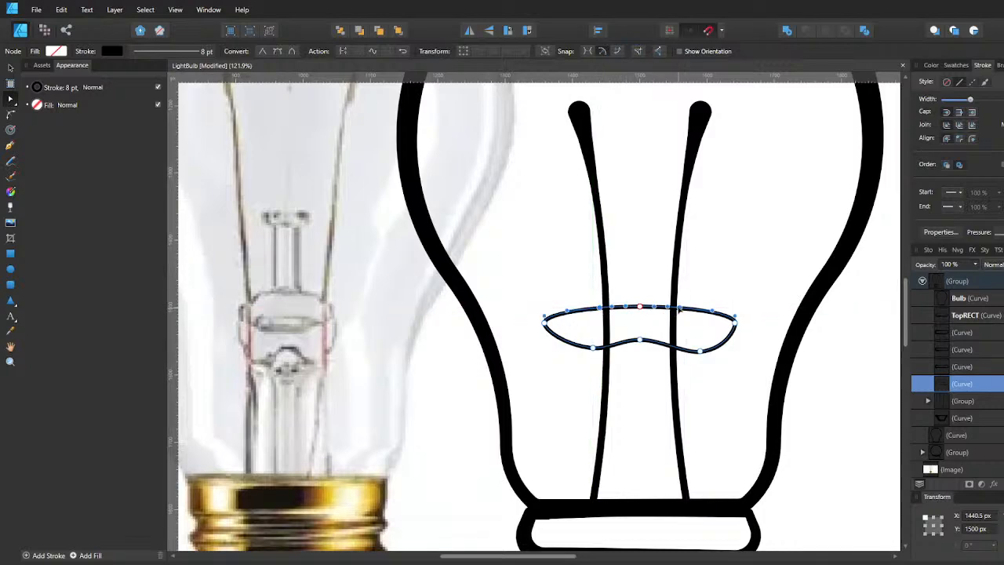
key(shift+Up)
key(shift+Up)
key(shift+Up)
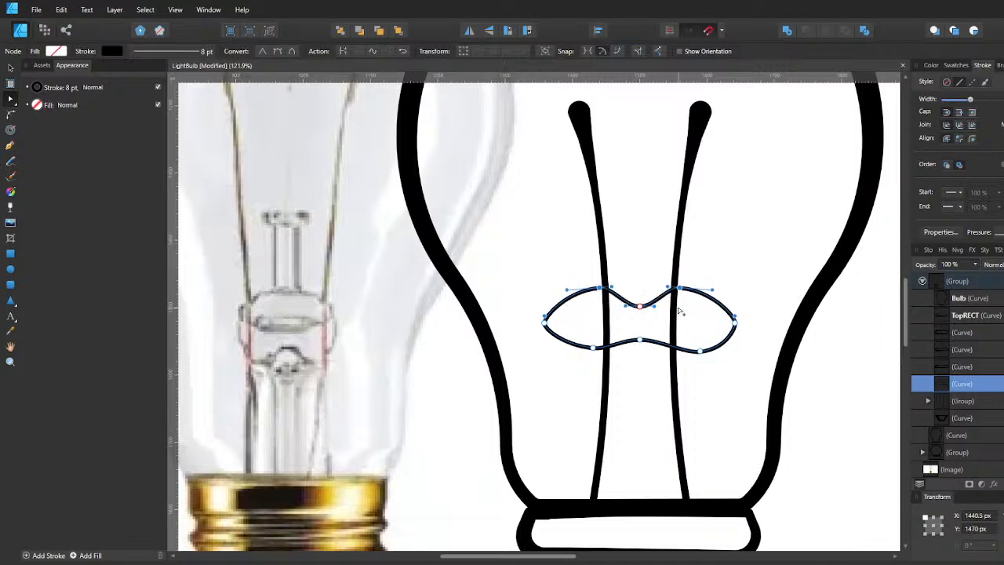
Lower the two raised upper-edge nodes together to Y 1480 px.
click(701, 351)
shift+click(595, 351)
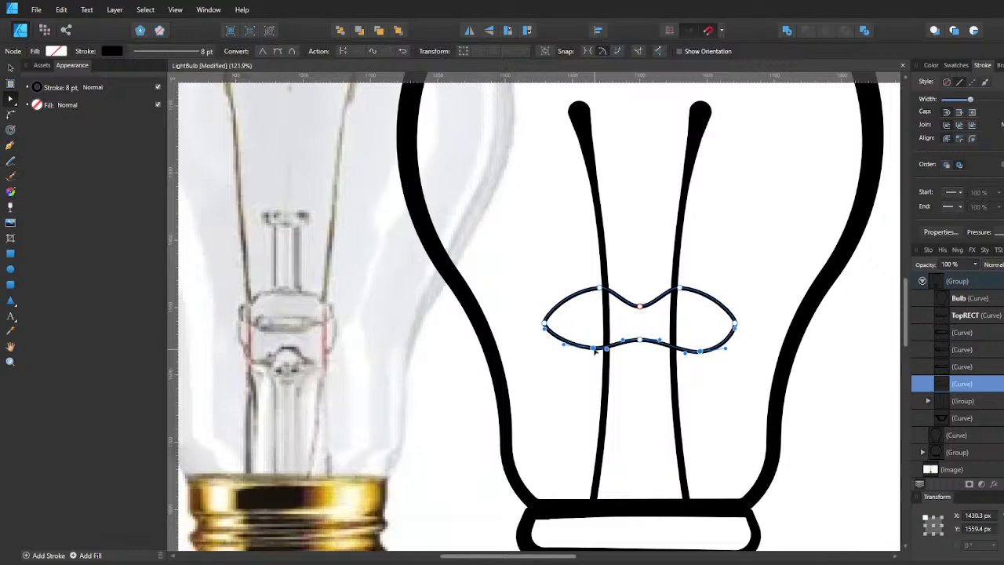
click(599, 289)
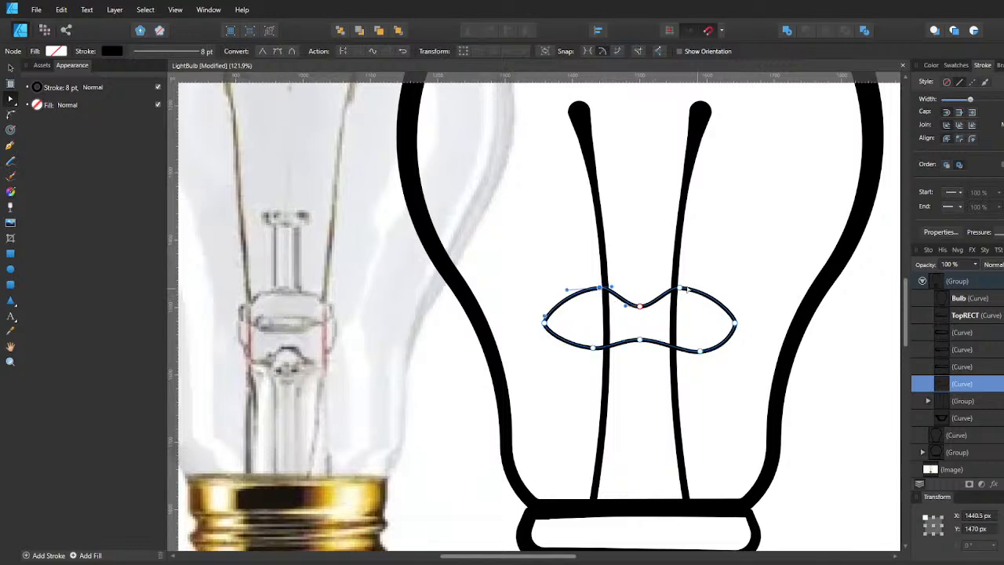
shift+click(679, 289)
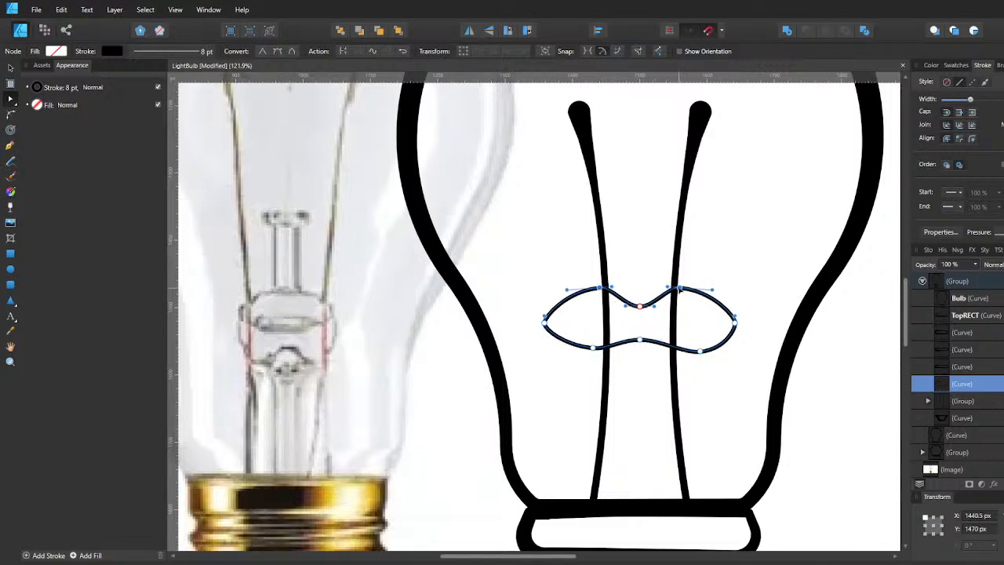
key(shift+Down)
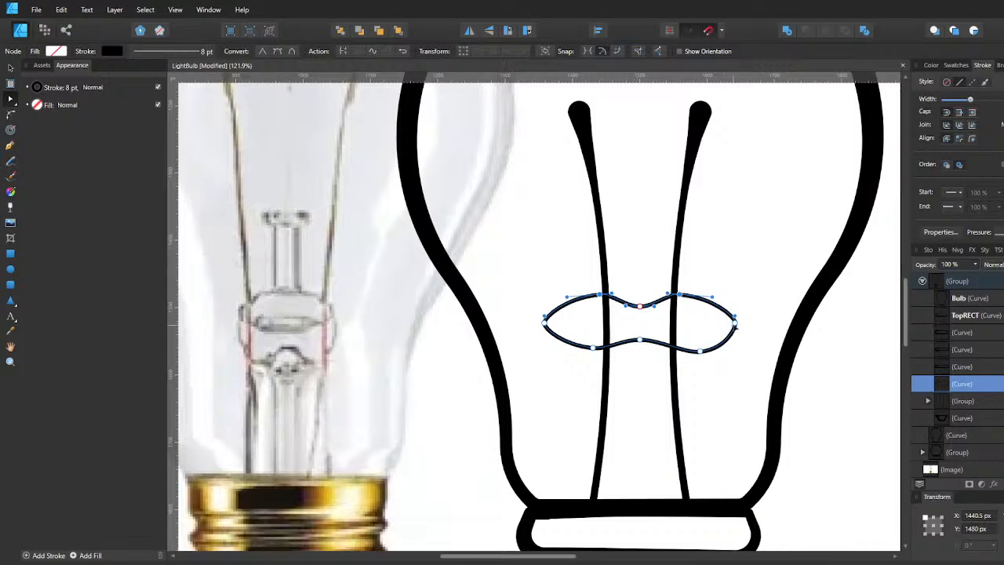
Round both outer ends of the wavy outline by lengthening the vertical handles of its two end nodes.
click(735, 320)
drag(735, 317, 735, 339)
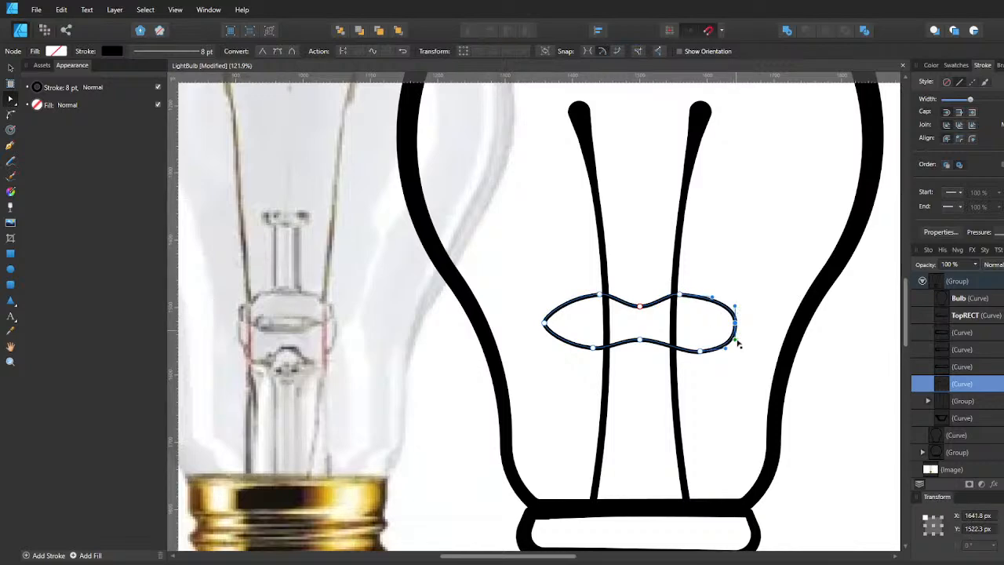
click(545, 321)
drag(544, 316, 547, 341)
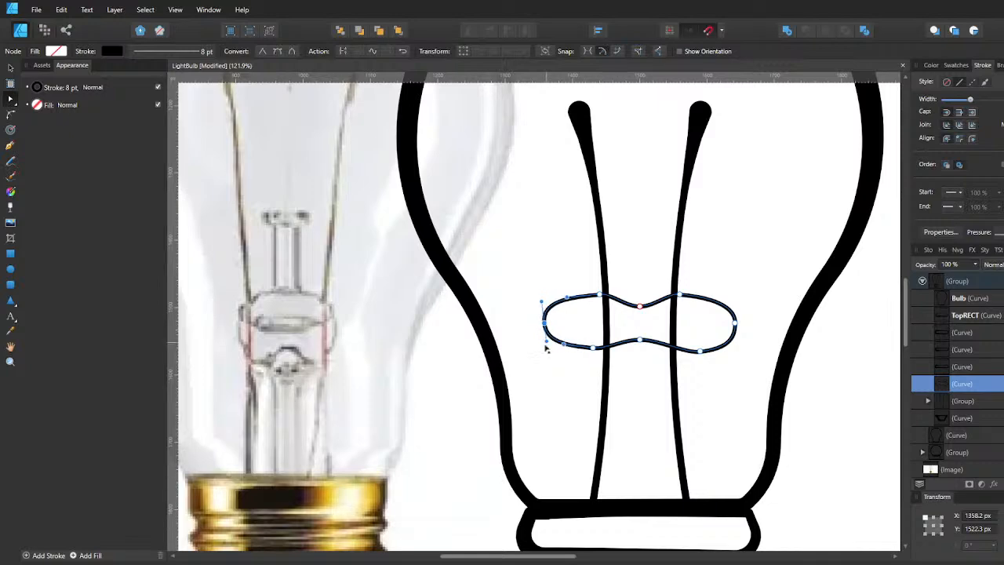
key(v)
click(553, 369)
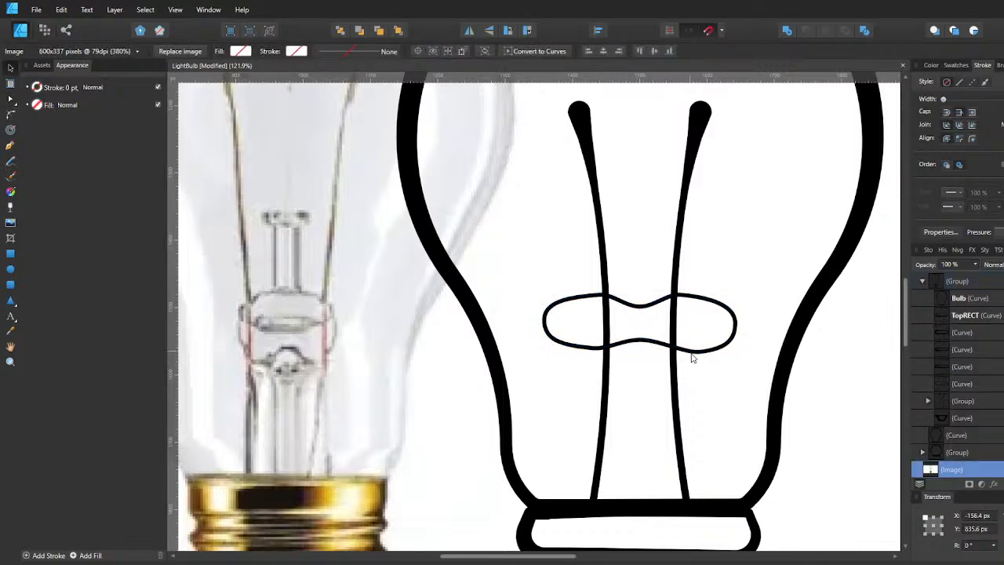
Duplicate the wavy outline just below the original and shrink the copy so it starts at about X 1410 px, Y 1542 px.
click(662, 350)
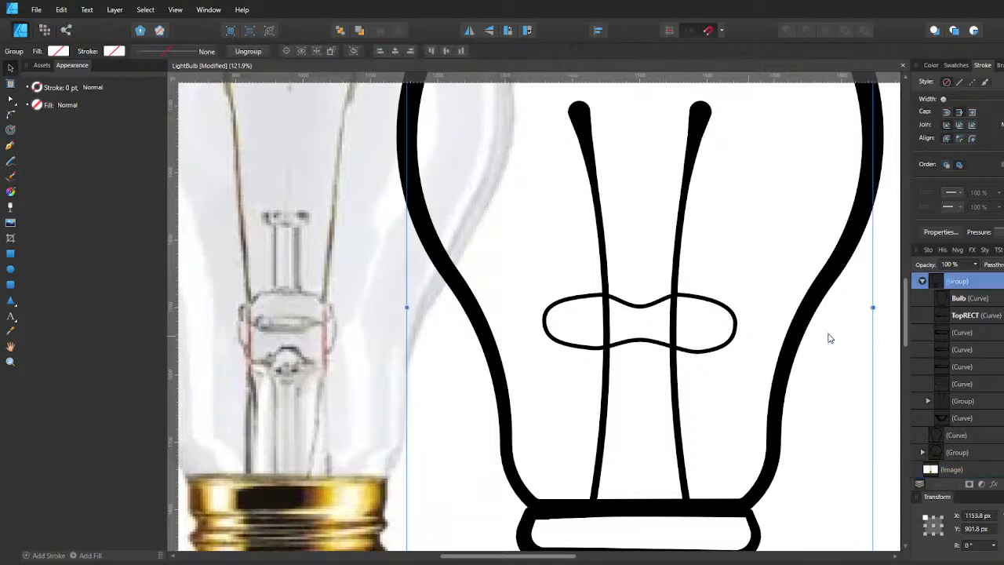
click(948, 400)
click(962, 383)
drag(639, 349, 639, 339)
scroll(700, 337, down, 3)
drag(702, 335, 611, 347)
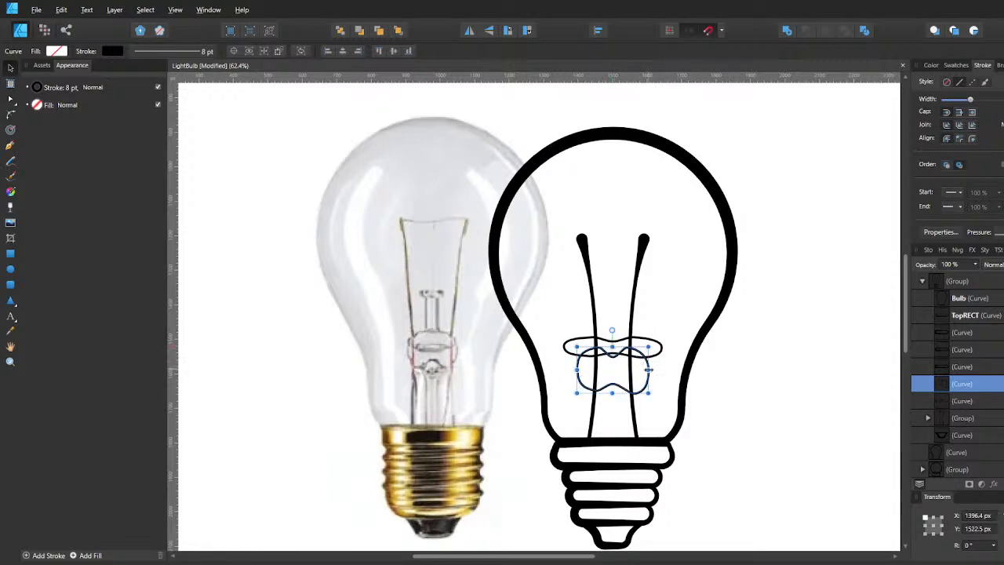
drag(612, 392, 644, 370)
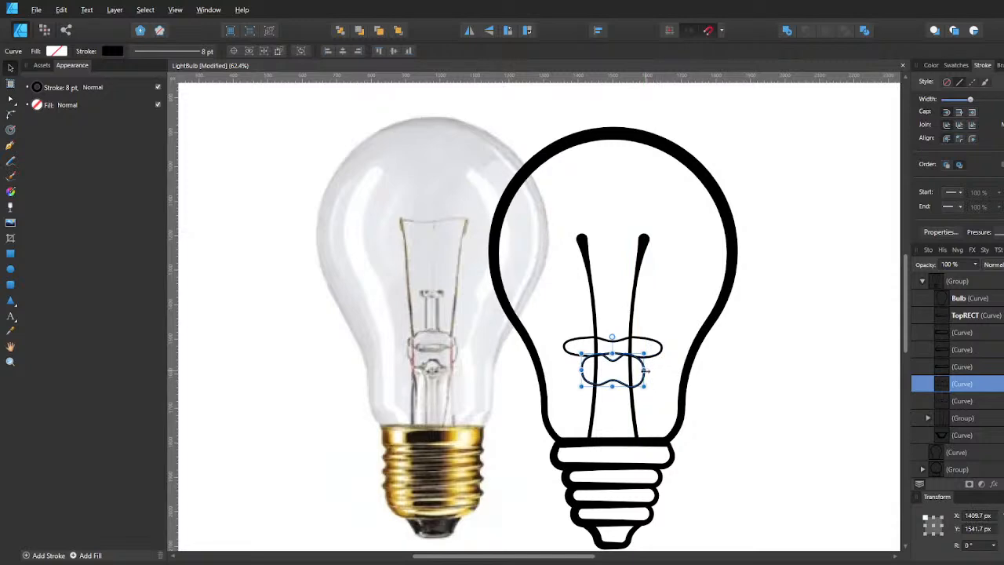
Move the smaller copy up 30 px to overlap the original, then try widening its right end node and undo that.
scroll(645, 371, up, 3)
key(a)
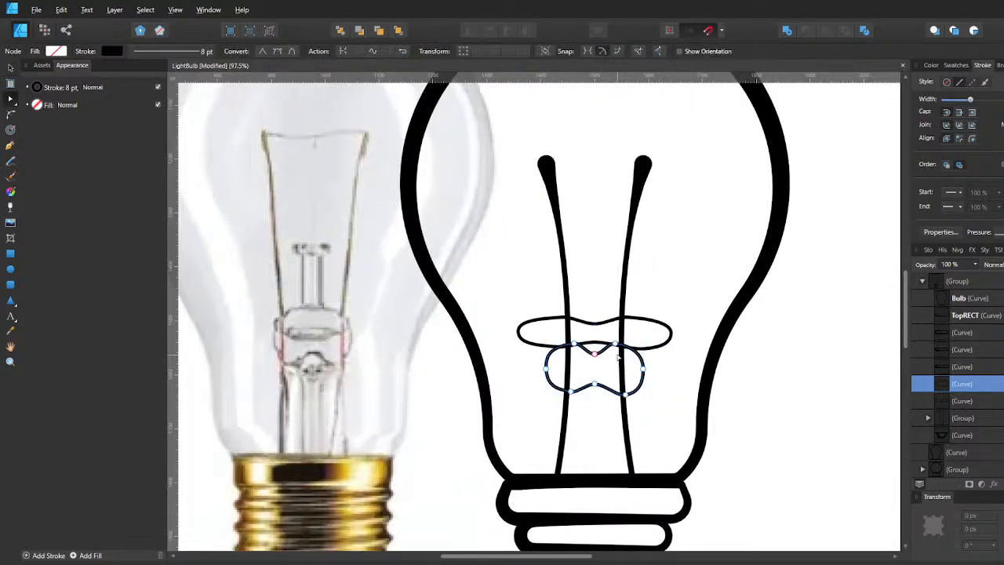
key(shift+Up)
key(shift+Up)
key(shift+Up)
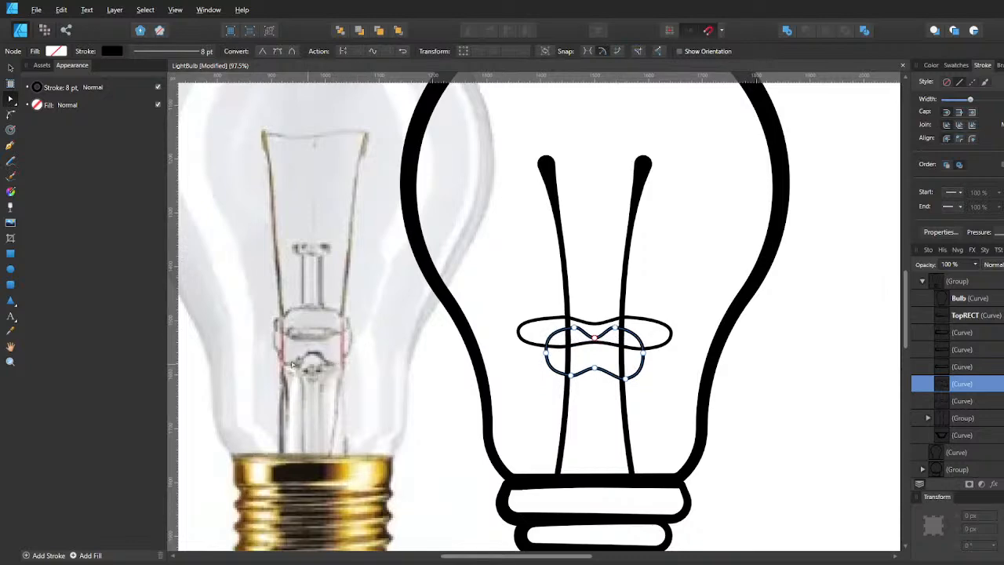
drag(643, 353, 658, 354)
key(ctrl+z)
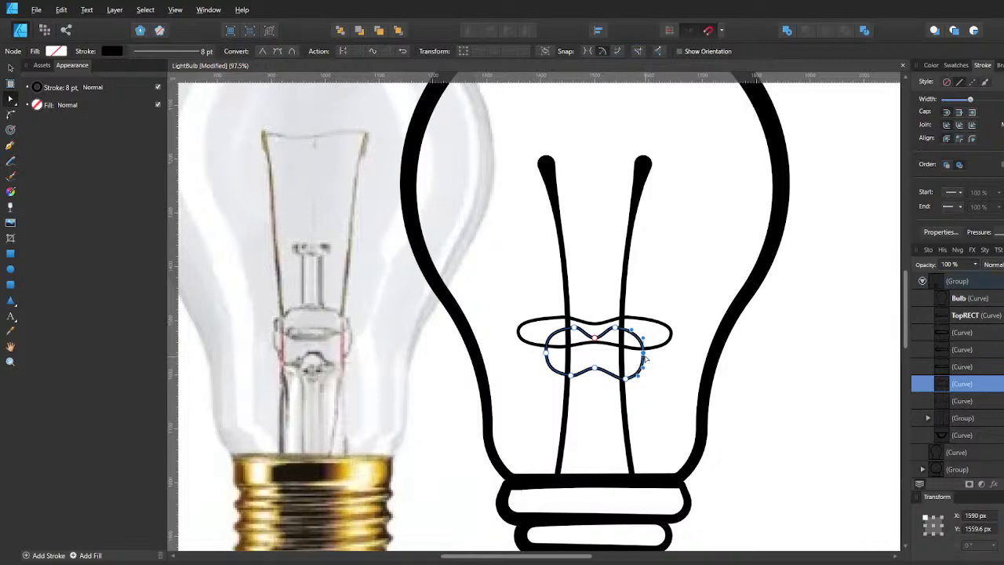
Widen the copy evenly about its centre to match the original outline's width.
key(v)
drag(650, 352, 670, 352)
mouse_move(595, 378)
mouse_down()
mouse_move(596, 354)
mouse_move(600, 377)
mouse_up()
Stretch the outer handles of the copy's two upper nodes outward to square off its upper corners.
key(a)
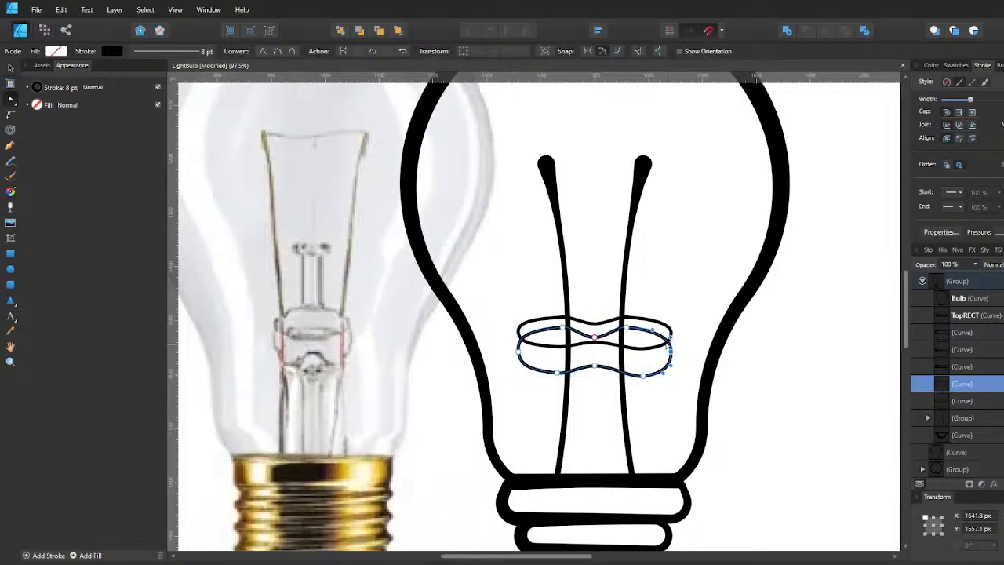
drag(653, 331, 689, 331)
click(521, 332)
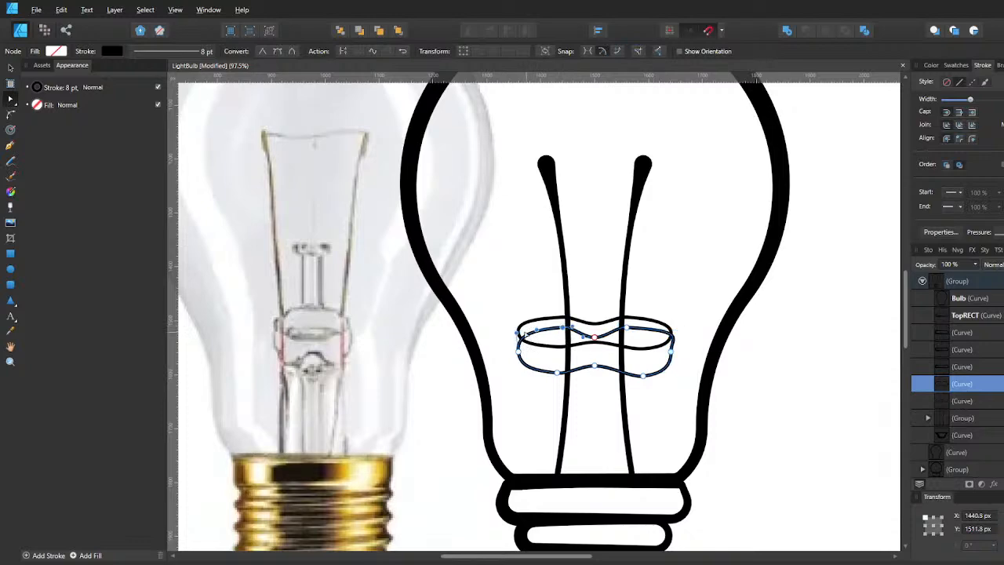
drag(533, 333, 493, 332)
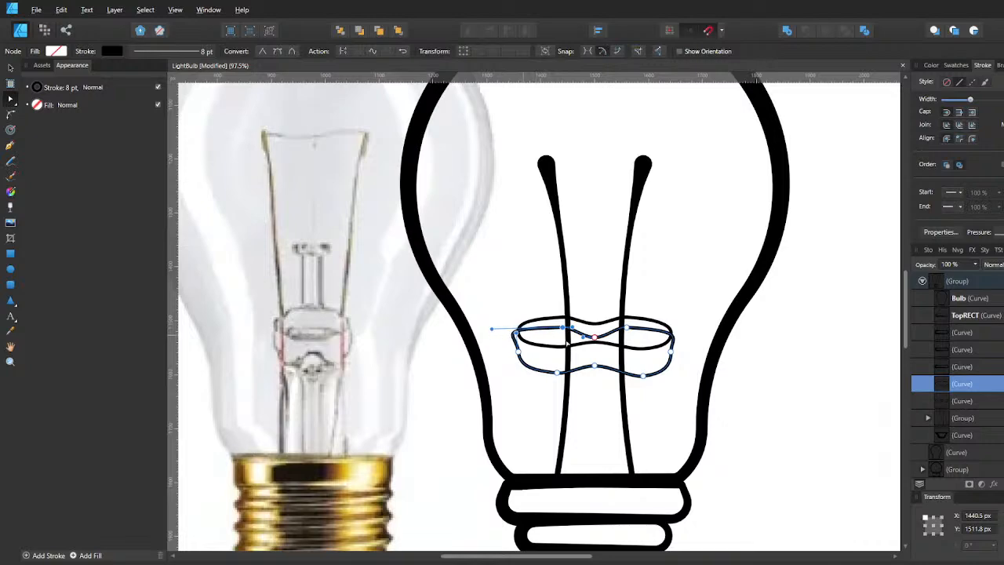
Narrow the copy about its centre to start at X 1384.5 px, try flattening it, and undo the flattening.
key(v)
drag(674, 351, 596, 363)
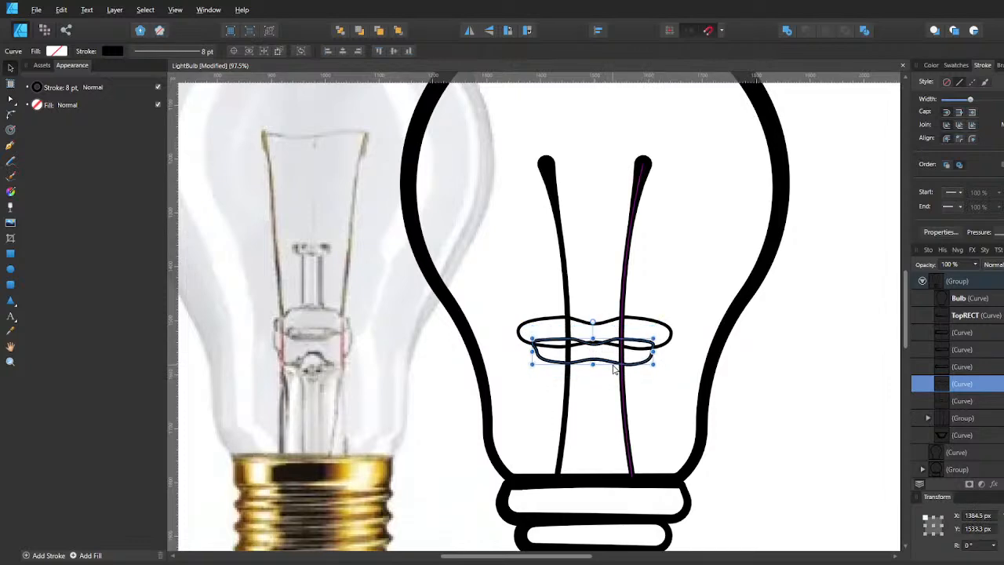
key(ctrl+z)
click(670, 398)
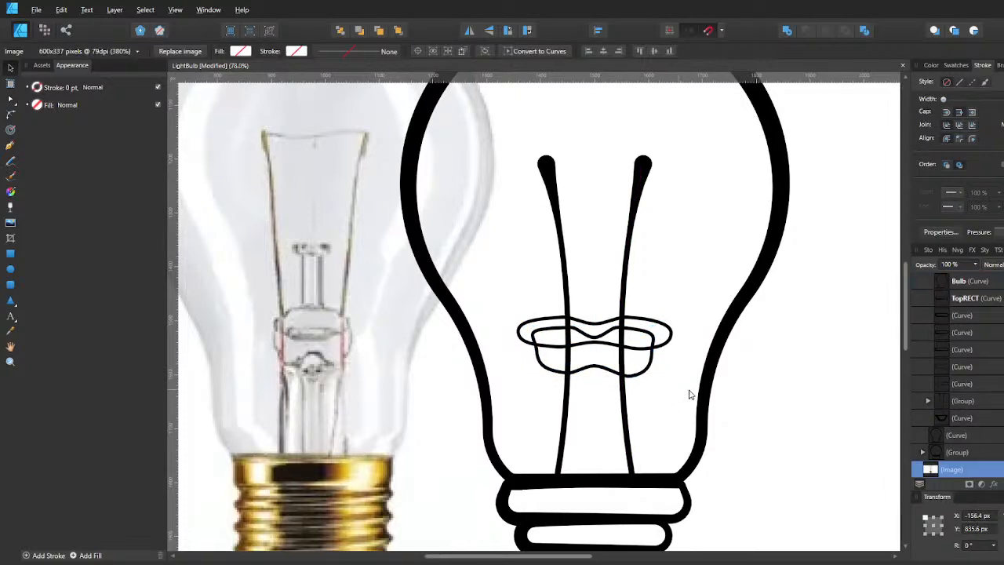
Narrow the original outer outline about its centre so it starts at X 1372.1 px.
scroll(690, 392, down, 4)
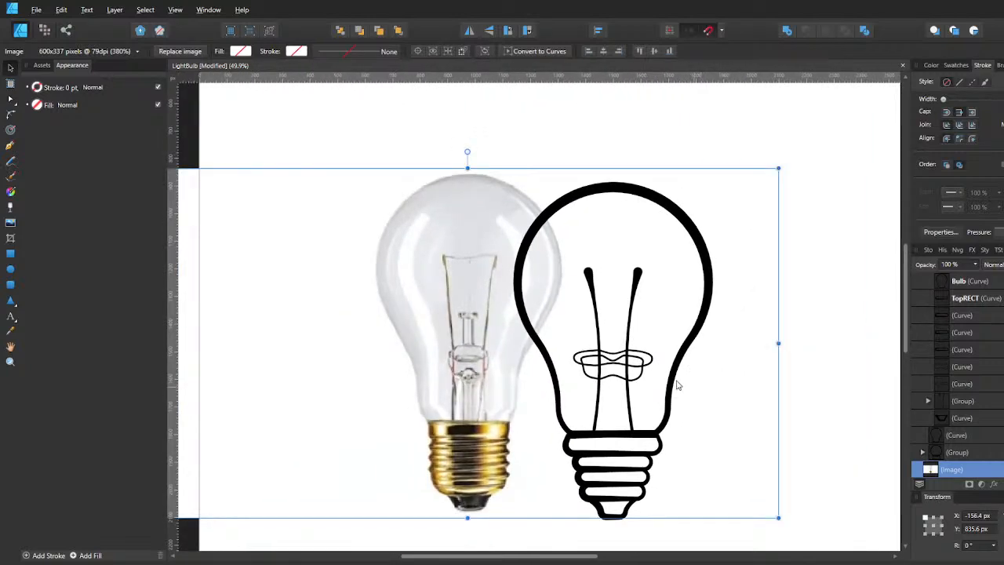
click(655, 363)
scroll(788, 390, up, 3)
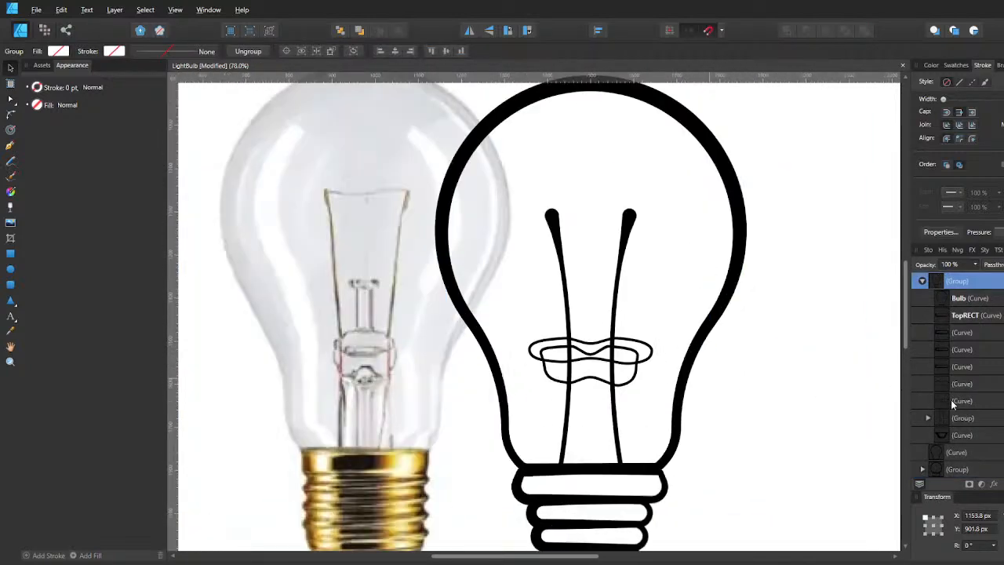
click(950, 385)
click(948, 402)
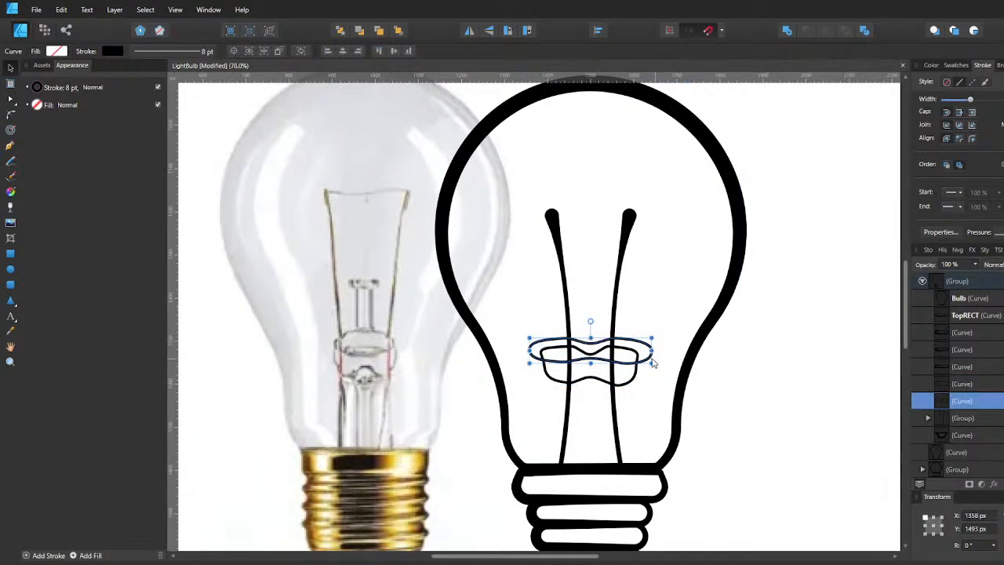
drag(652, 351, 648, 351)
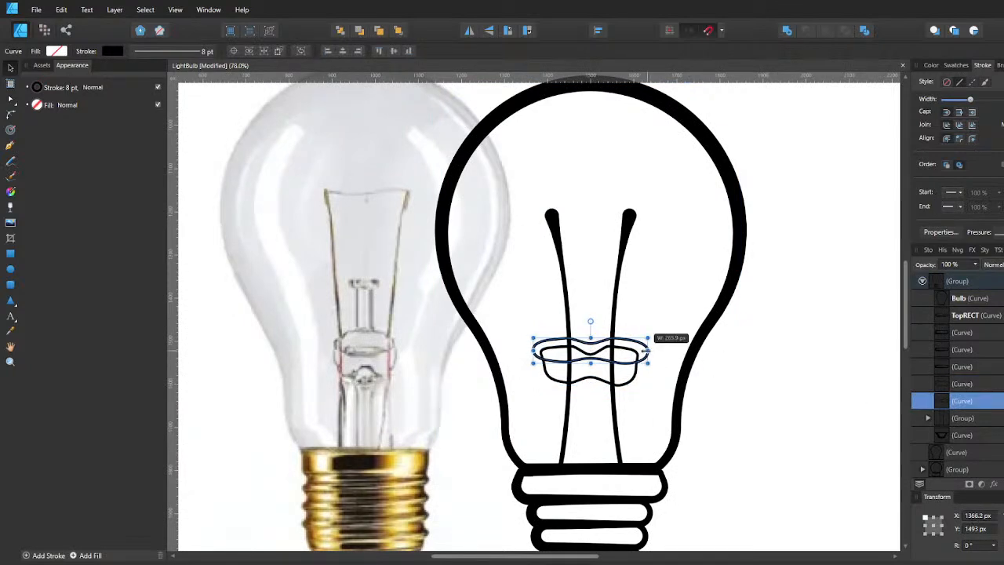
Flatten the inner outline from its lower edge, nudge it down 2 px, and narrow it evenly to start at about X 1403 px.
click(632, 381)
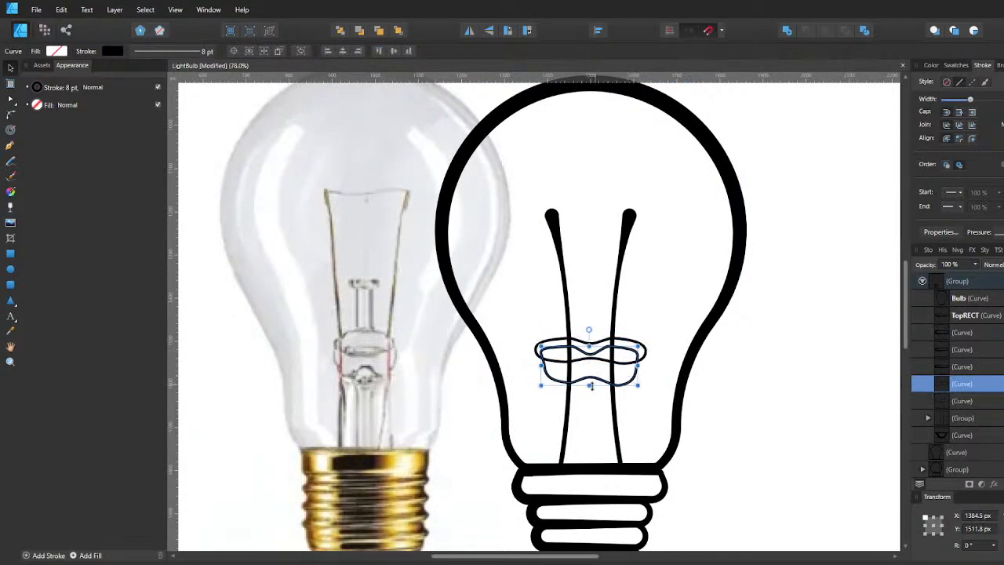
drag(590, 385, 593, 374)
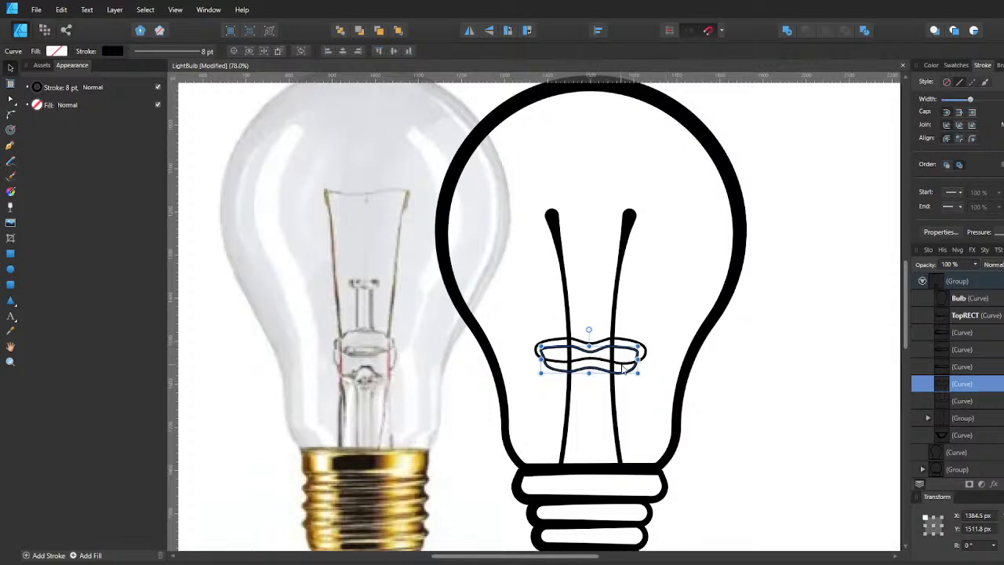
key(ctrl+z)
key(ctrl+y)
key(Down)
key(Down)
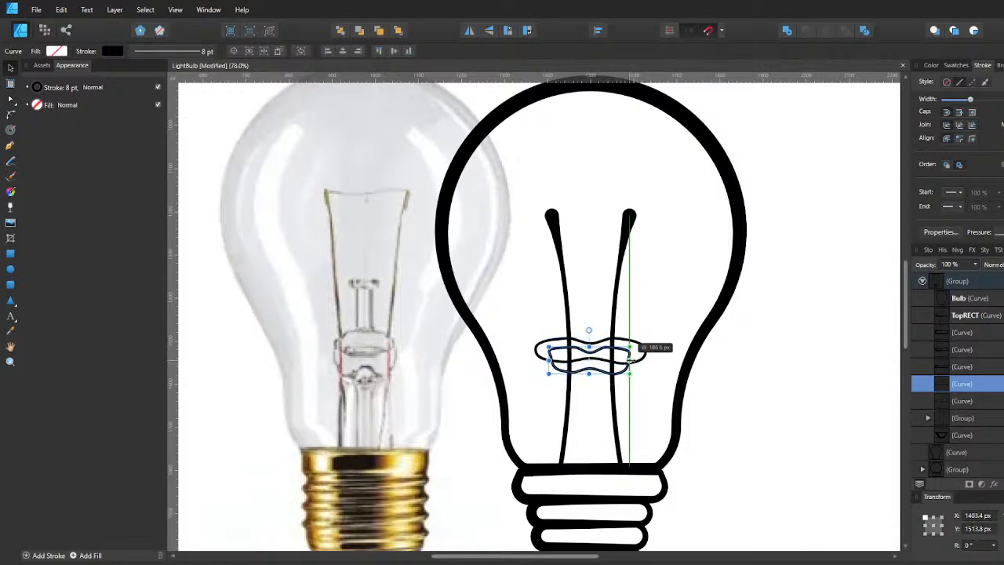
click(734, 394)
Select both support outlines and adjust their pressure profile evenly to make the strokes slightly thicker.
key(ctrl+0)
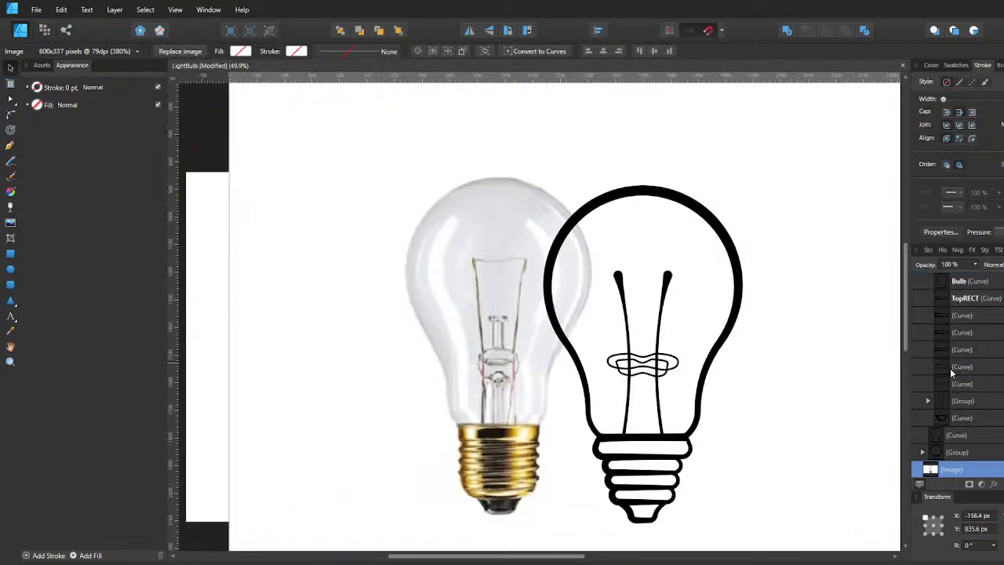
click(963, 401)
click(962, 384)
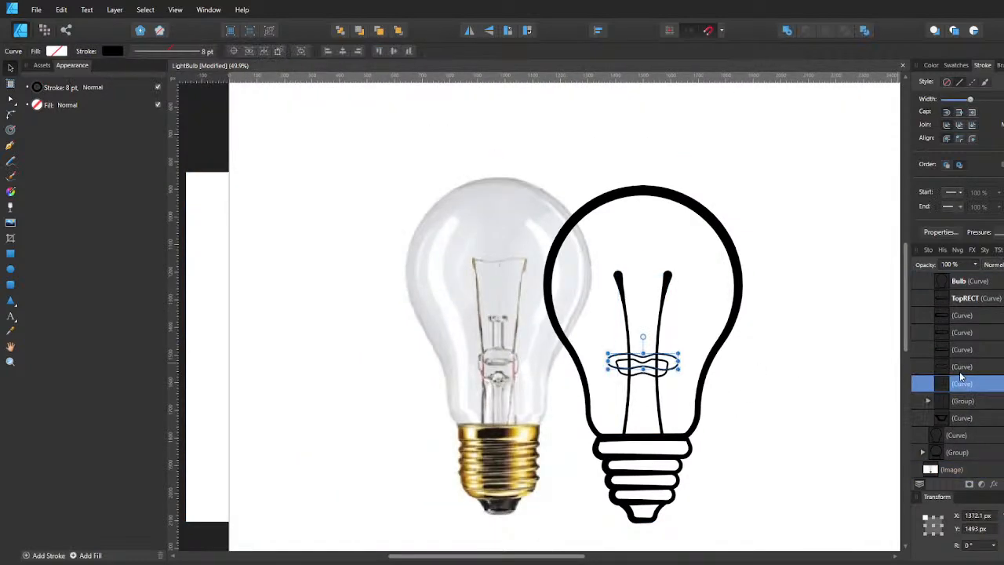
shift+click(961, 368)
click(998, 231)
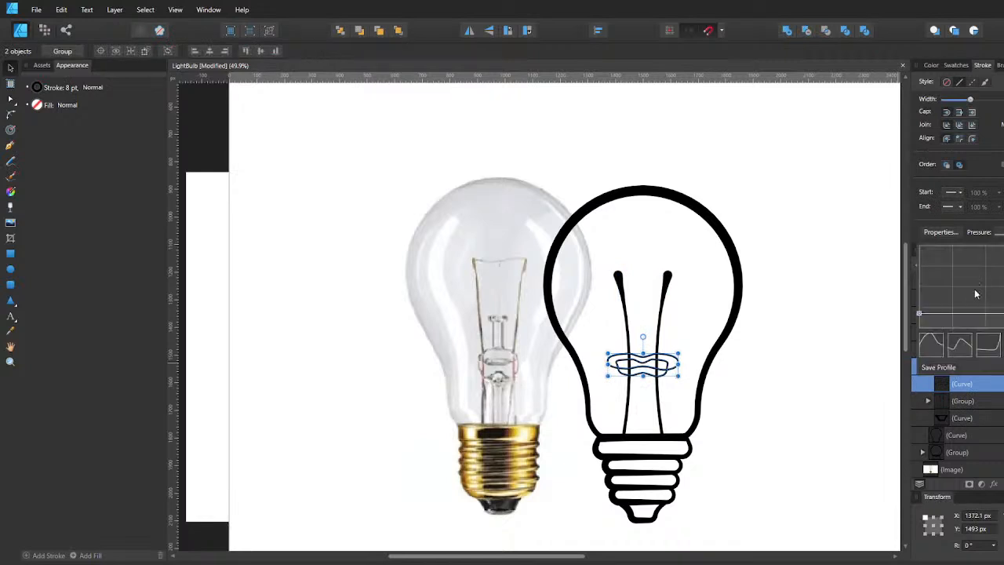
drag(920, 315, 920, 322)
click(849, 384)
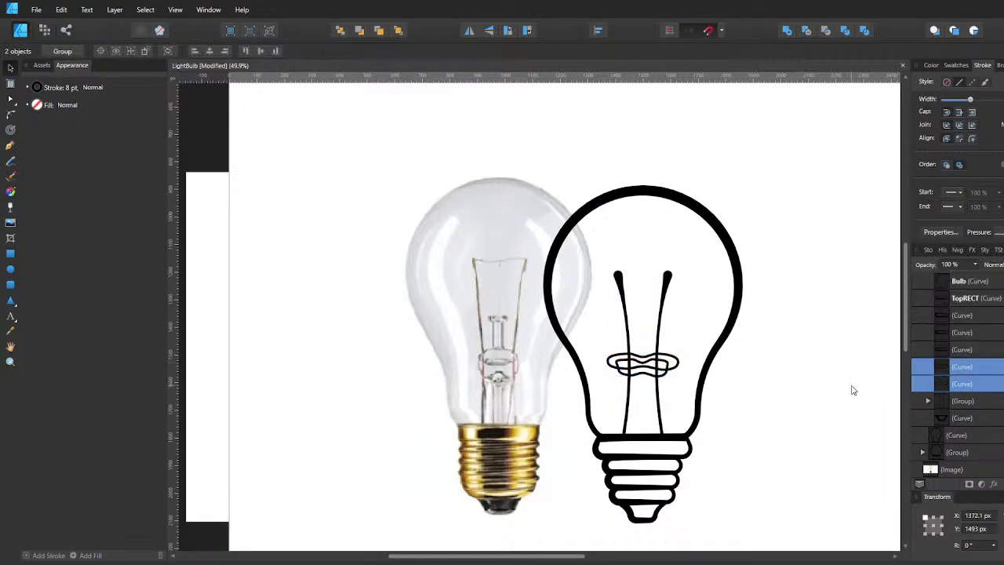
drag(752, 336, 691, 341)
scroll(693, 342, down, 1)
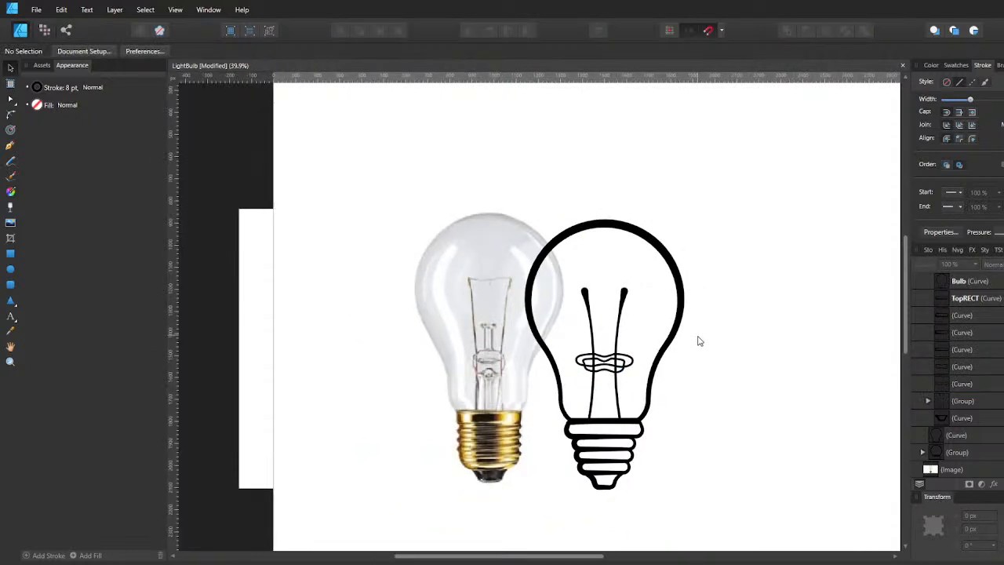
scroll(680, 339, down, 1)
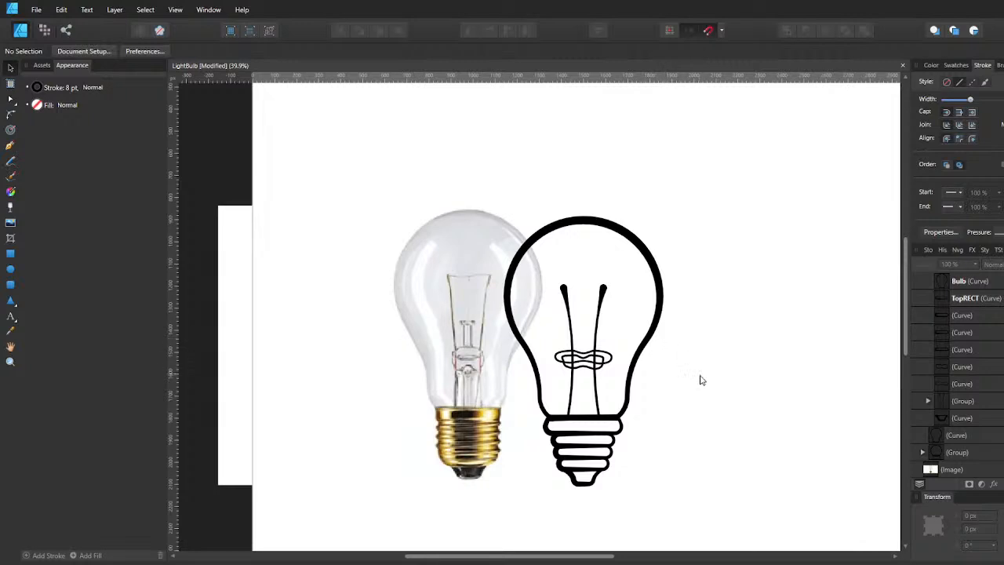
Save the drawing and shift the left filament wire inward by 20 px to X 1430 px.
key(ctrl+s)
click(931, 405)
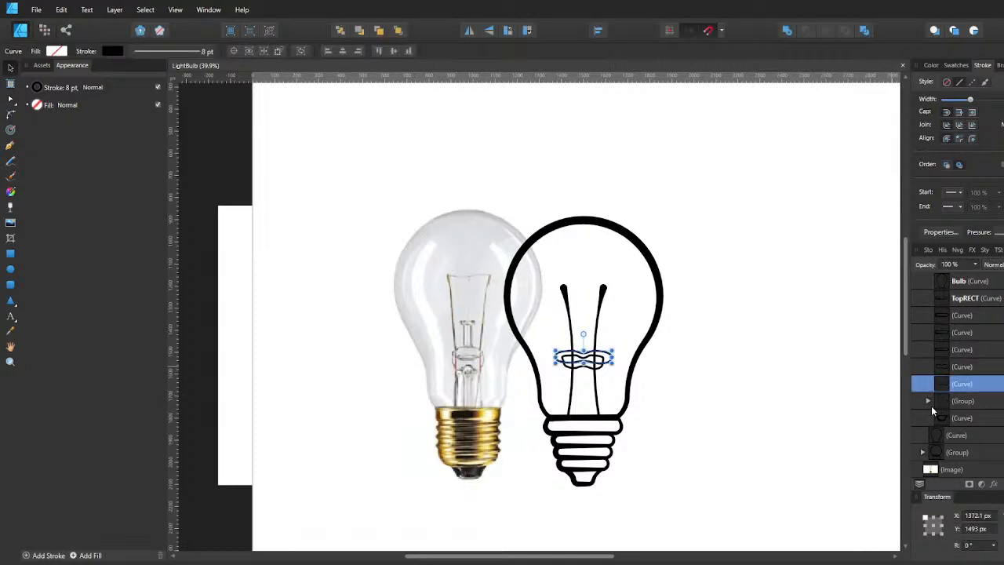
click(929, 402)
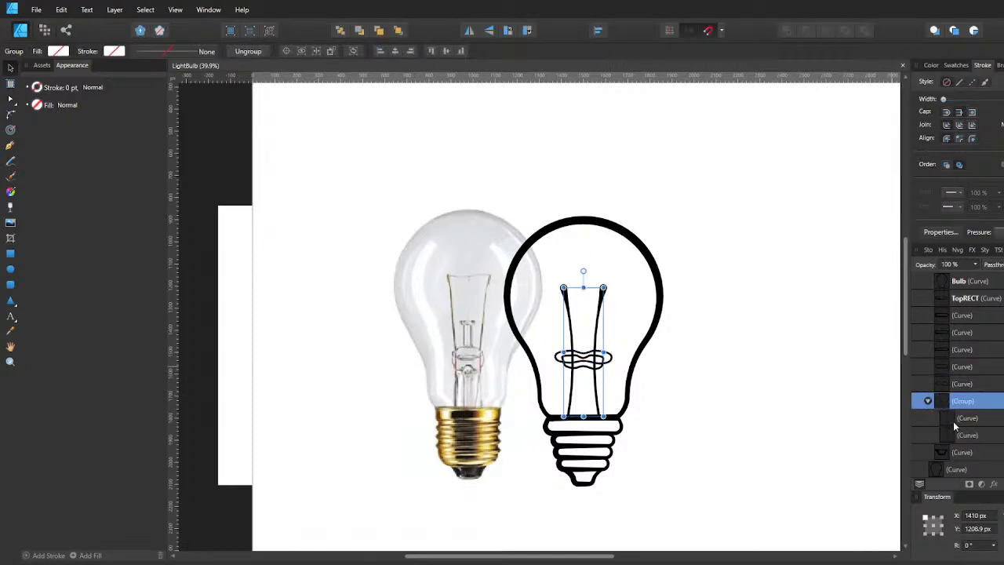
click(953, 421)
key(shift+Right)
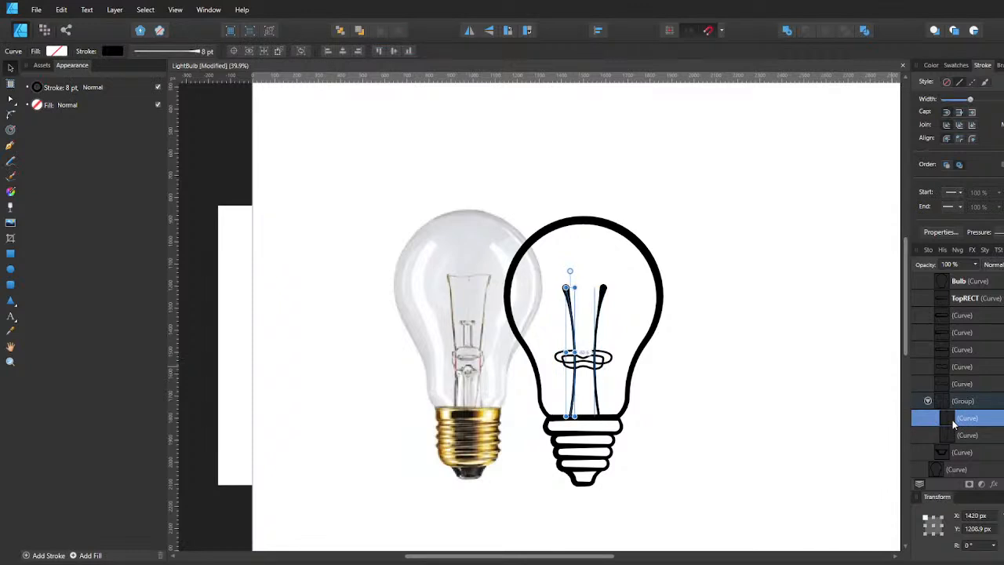
key(shift+Right)
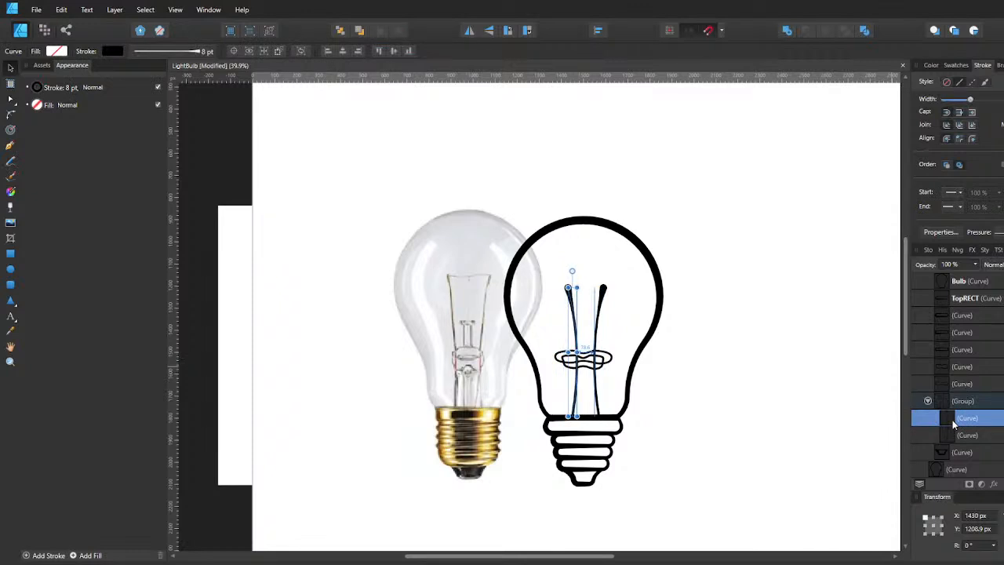
Shift the right filament wire inward by 20 px to X 1529.3 px.
click(948, 434)
key(shift+Left)
key(shift+Left)
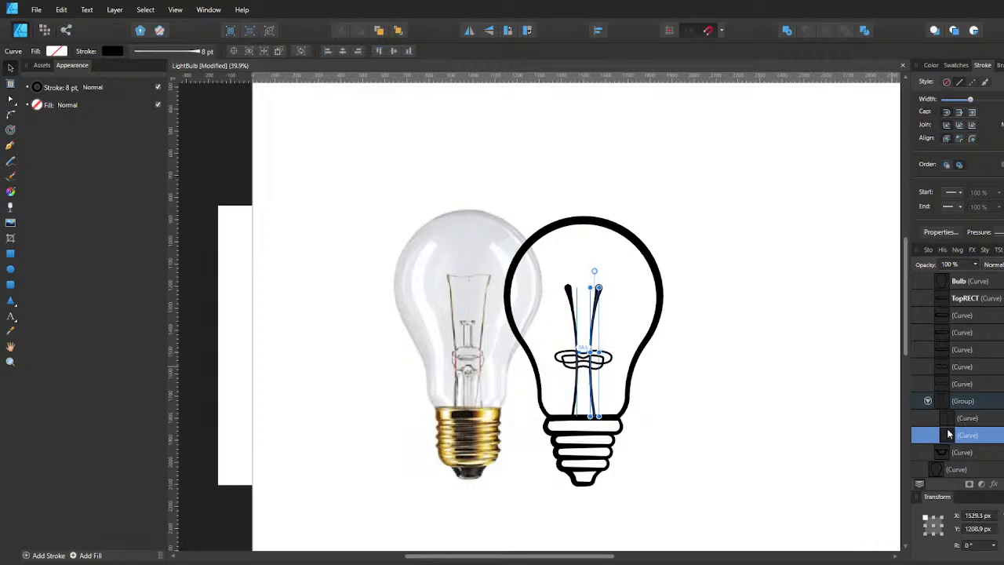
click(716, 431)
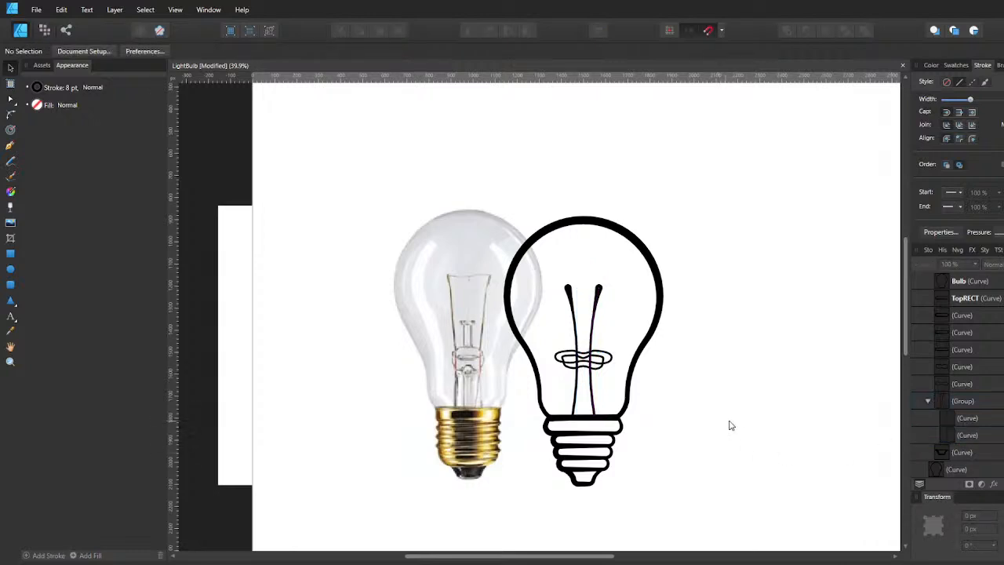
Narrow both glass support outlines together about their centre so they start at X 1394.6 px.
click(949, 370)
shift+click(952, 384)
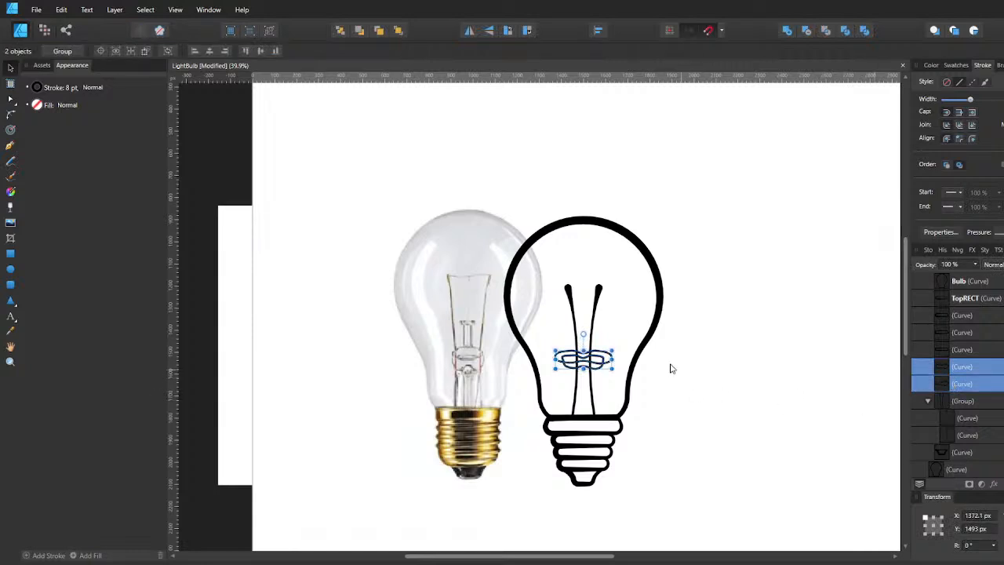
drag(612, 360, 609, 361)
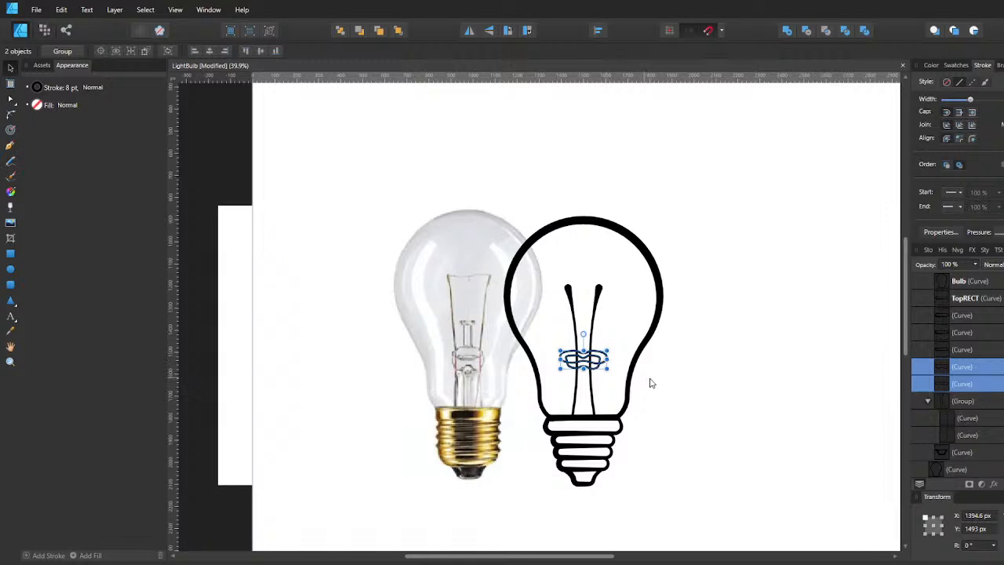
click(652, 382)
click(763, 380)
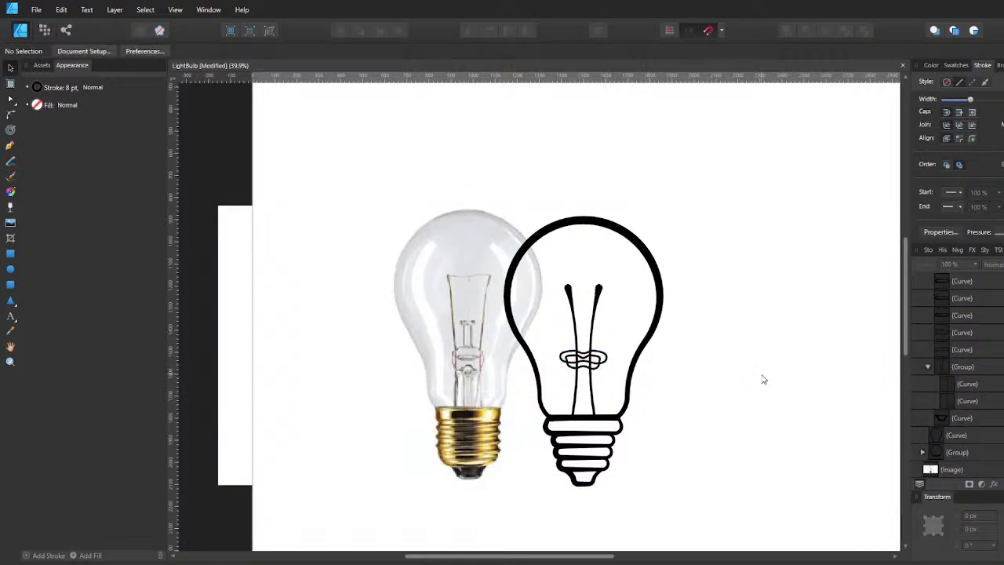
key(ctrl+s)
Collapse the filament wire group and the main line-art group inside the Stroke layer, and save the drawing.
scroll(785, 344, right, 1)
scroll(747, 340, right, 1)
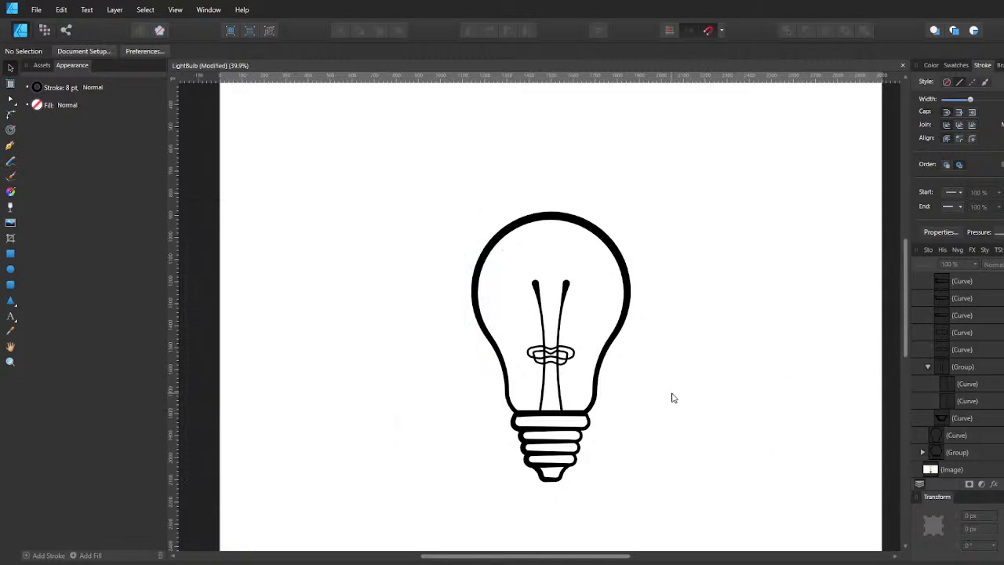
scroll(669, 396, down, 2)
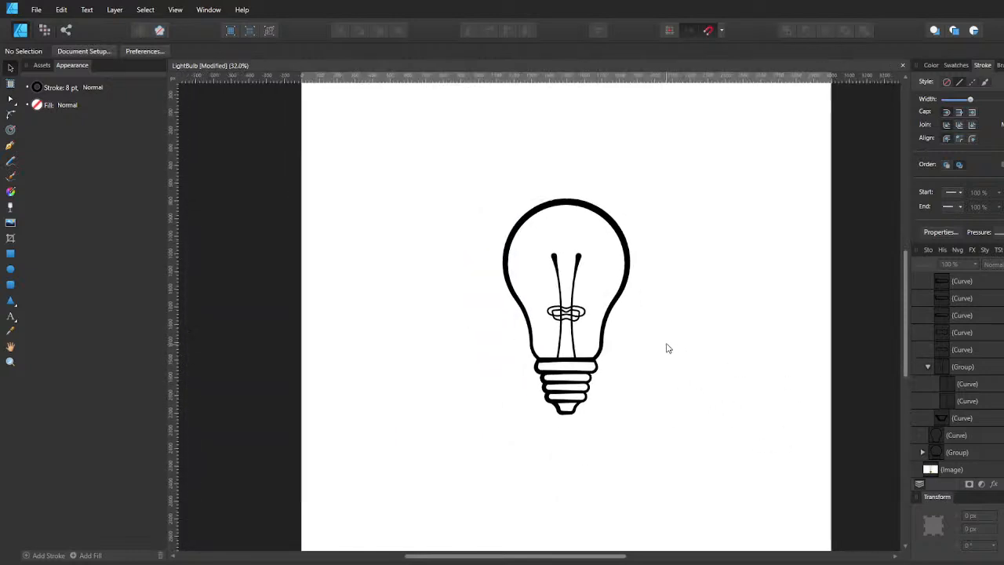
scroll(668, 347, down, 1)
scroll(670, 352, up, 1)
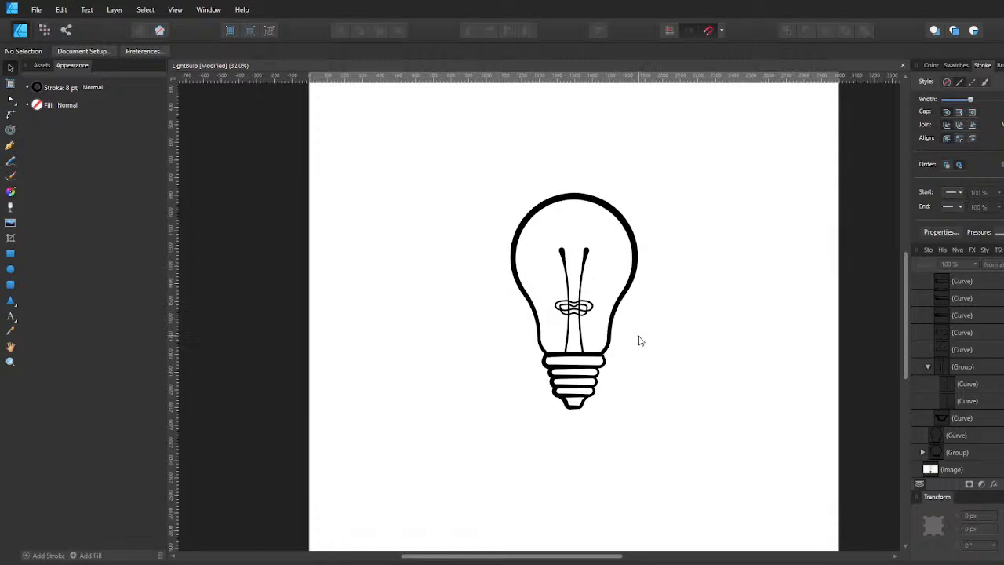
scroll(643, 338, up, 1)
scroll(1001, 418, up, 2)
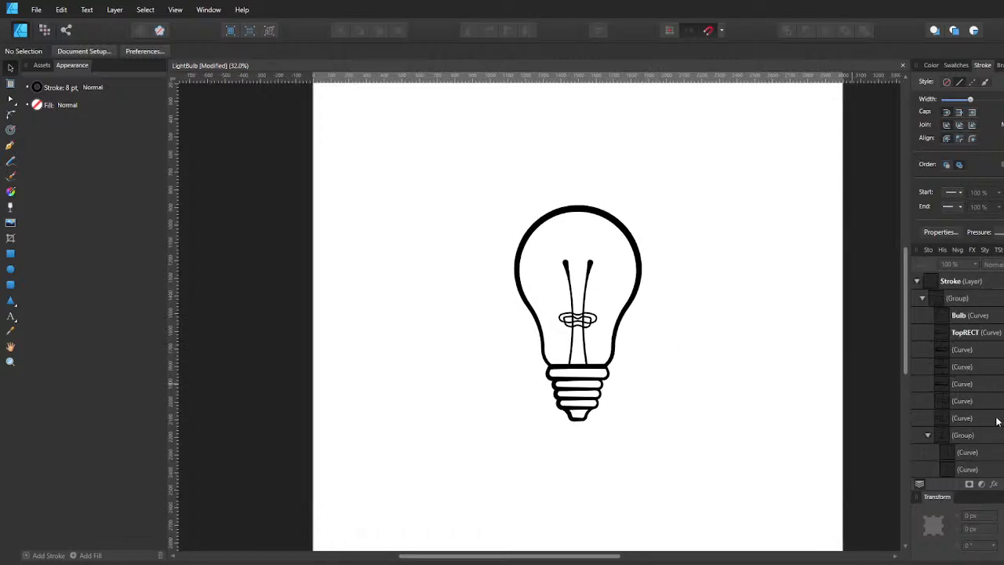
click(927, 435)
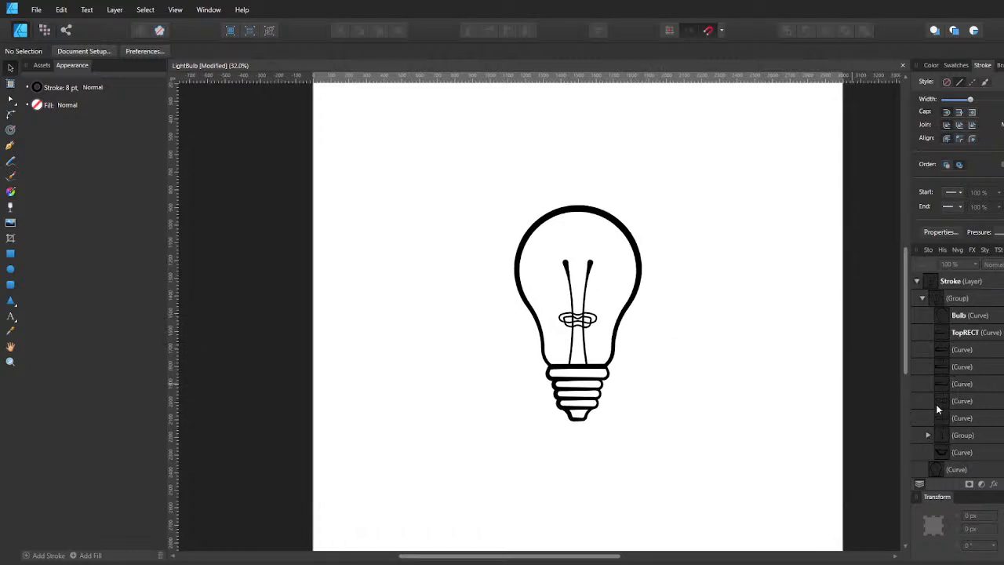
click(957, 349)
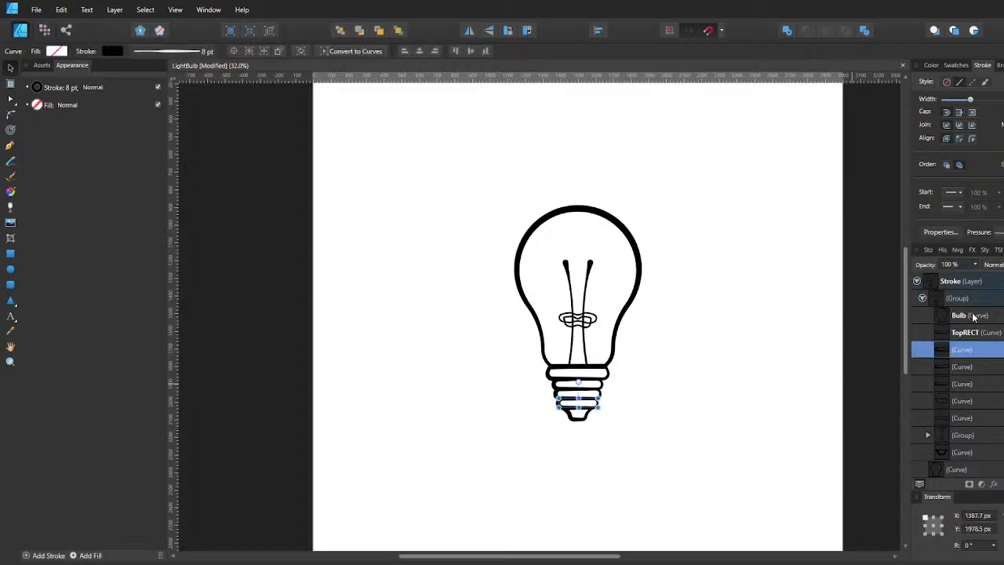
click(923, 299)
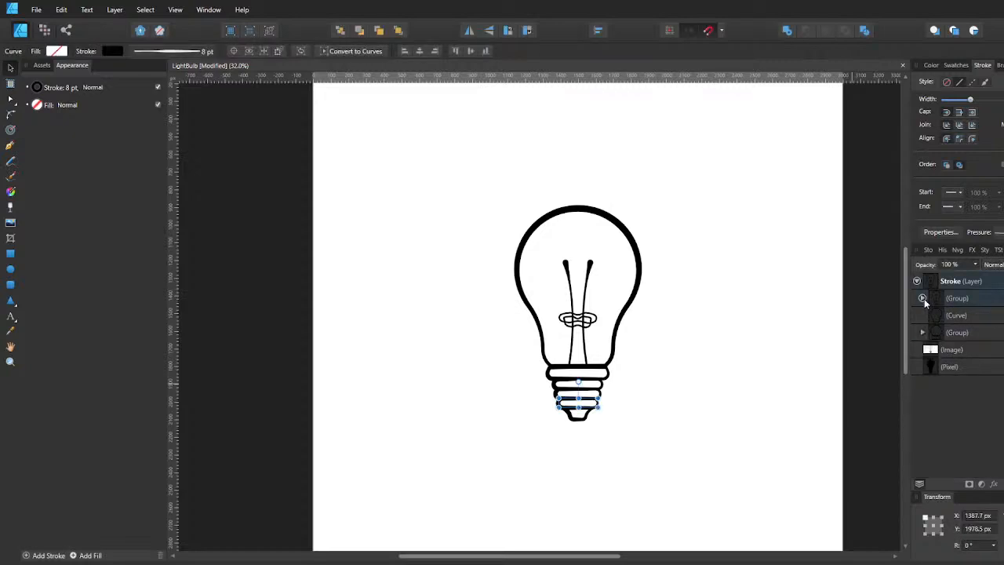
click(862, 330)
key(ctrl+s)
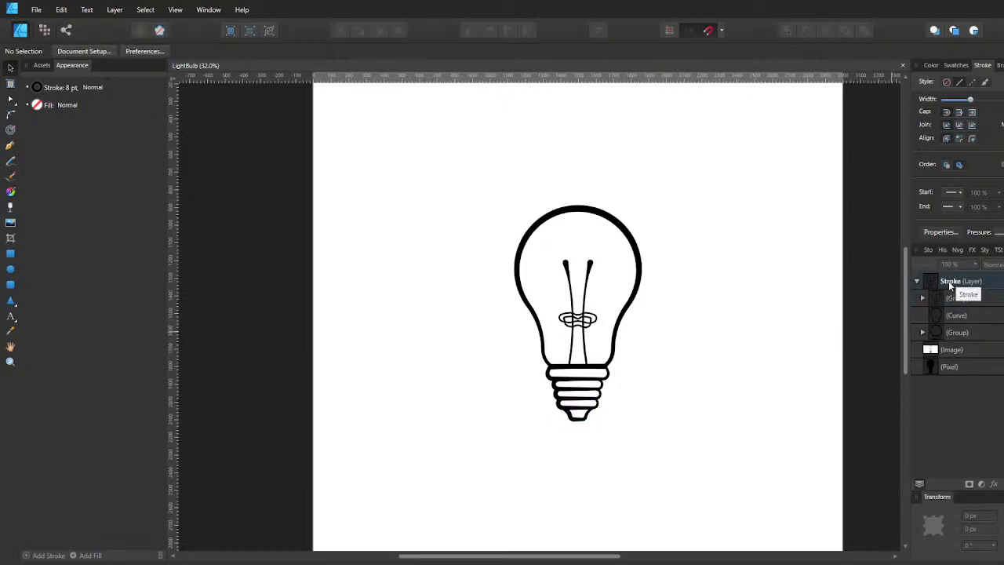
Duplicate the Stroke layer and lock the upper copy.
click(958, 280)
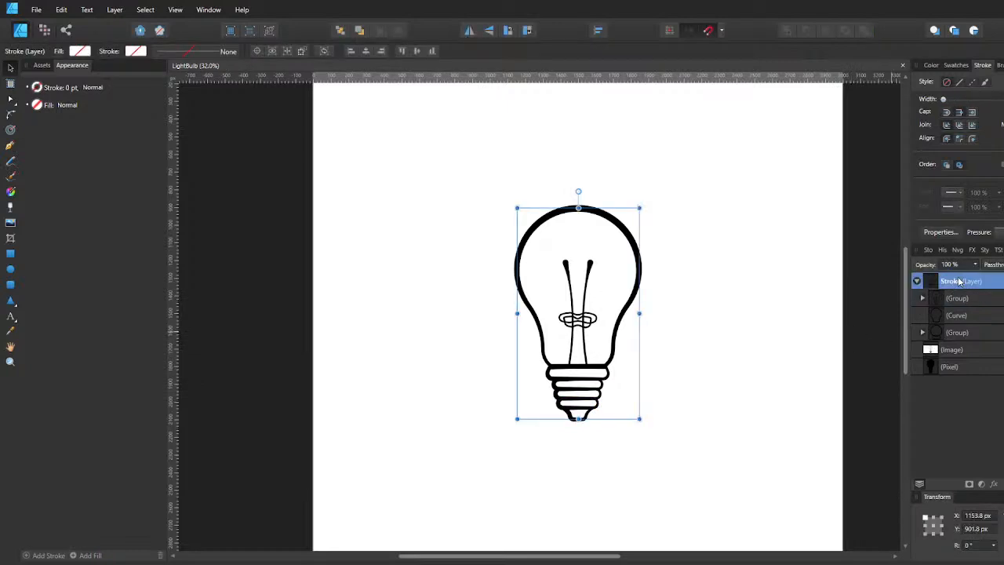
key(ctrl+j)
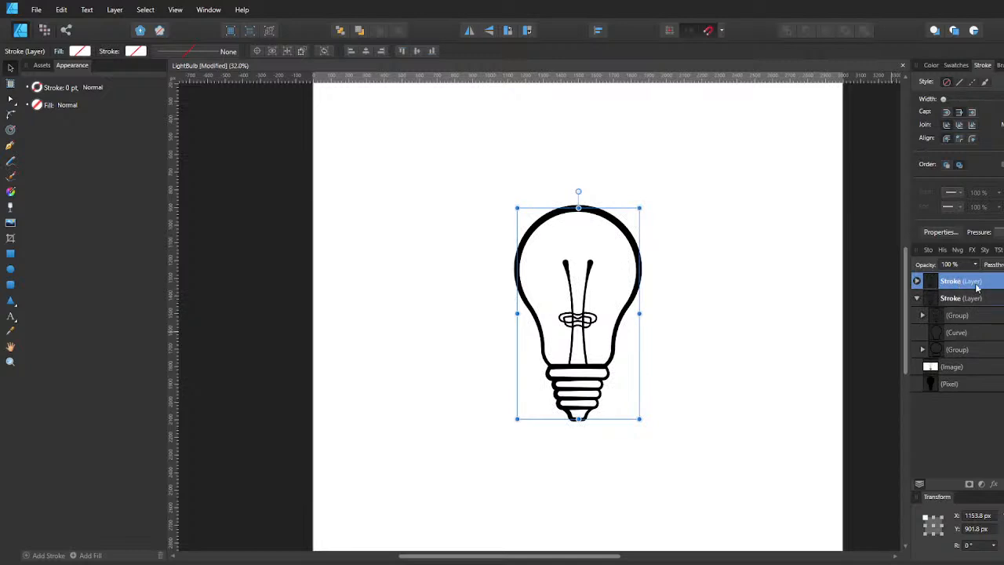
key(ctrl+l)
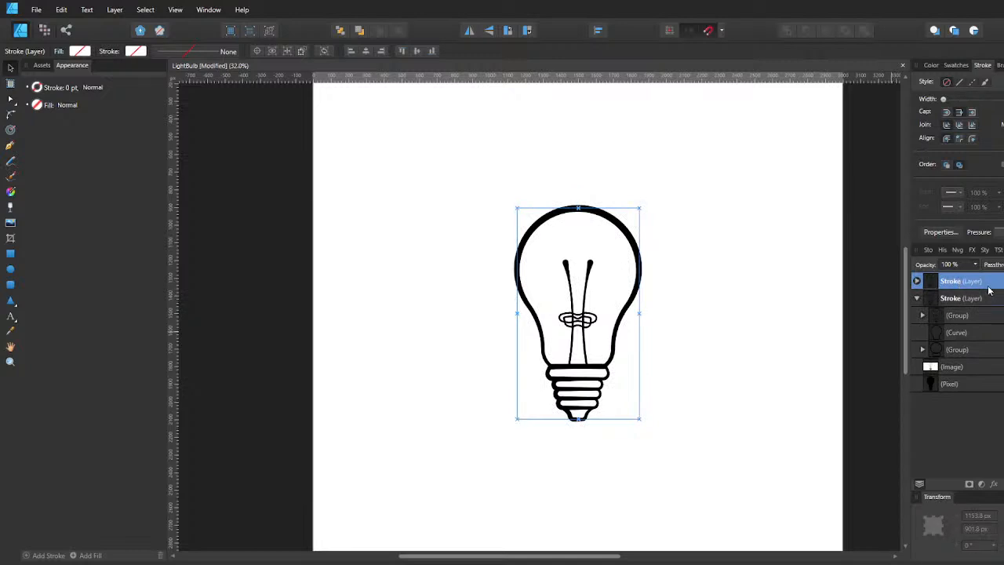
Rename the lower Stroke layer as COLOR.
click(956, 305)
double_click(956, 305)
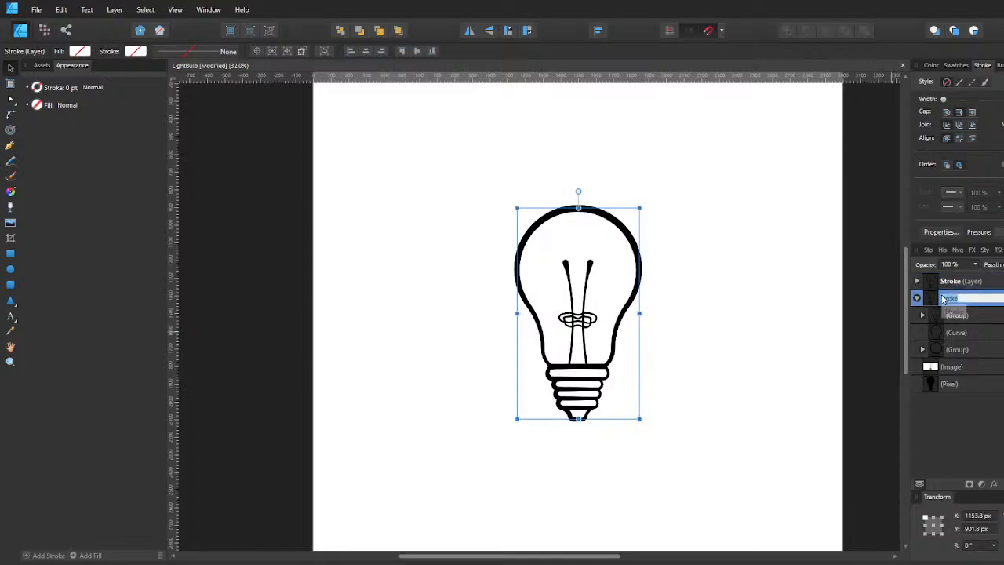
text(co)
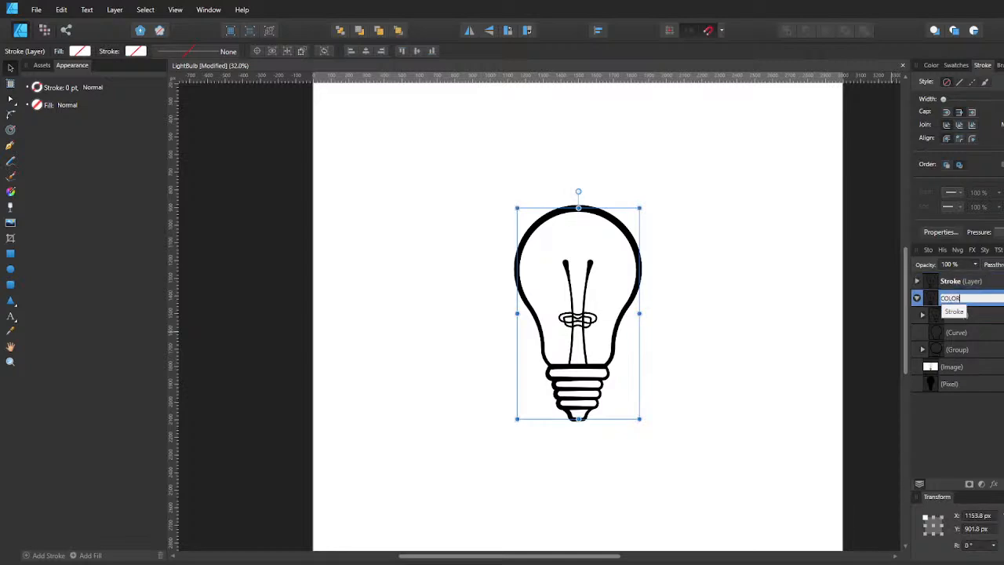
key(Return)
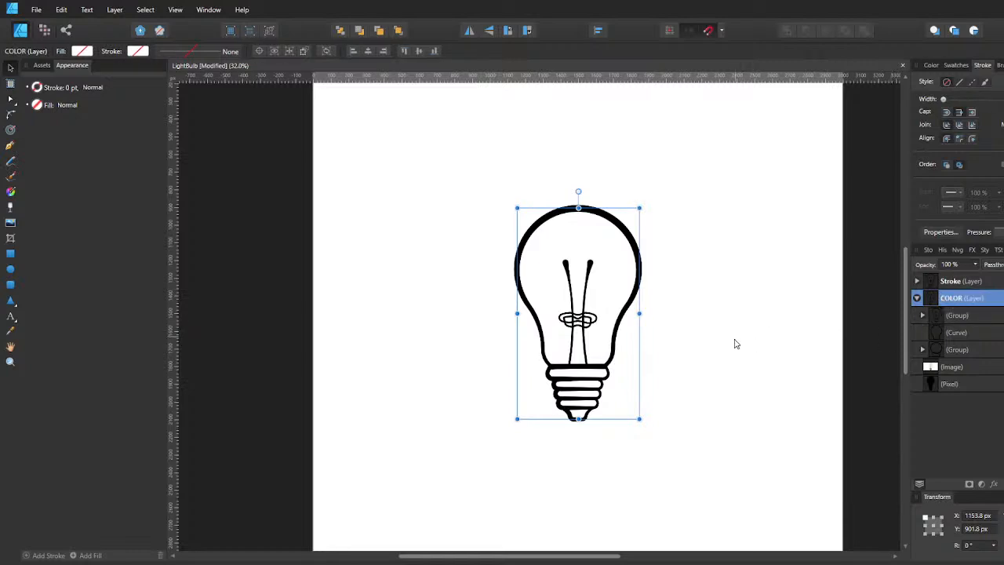
Expand the Stroke layer and its first group, and duplicate the Bulb curve in place.
drag(735, 340, 715, 353)
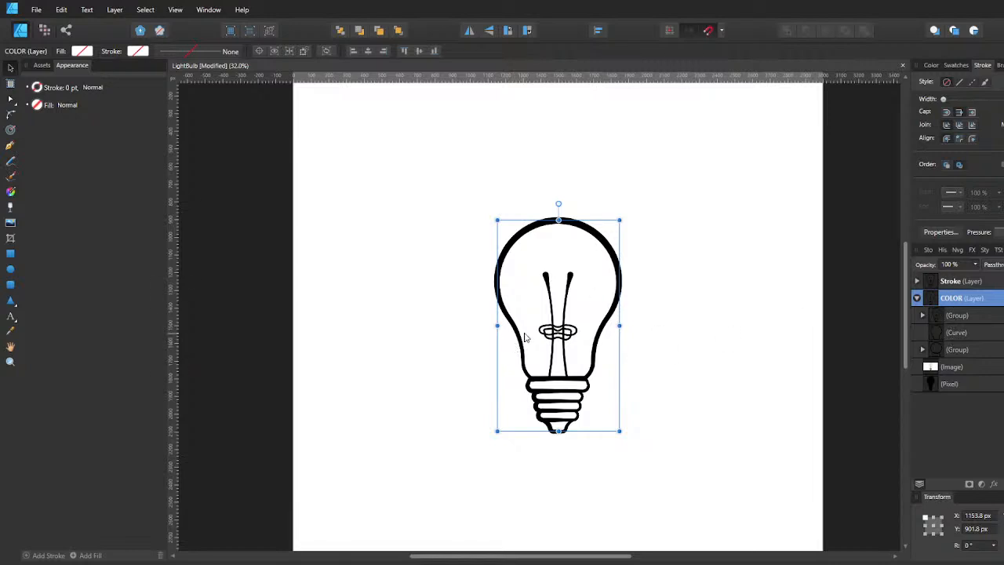
click(917, 281)
click(930, 301)
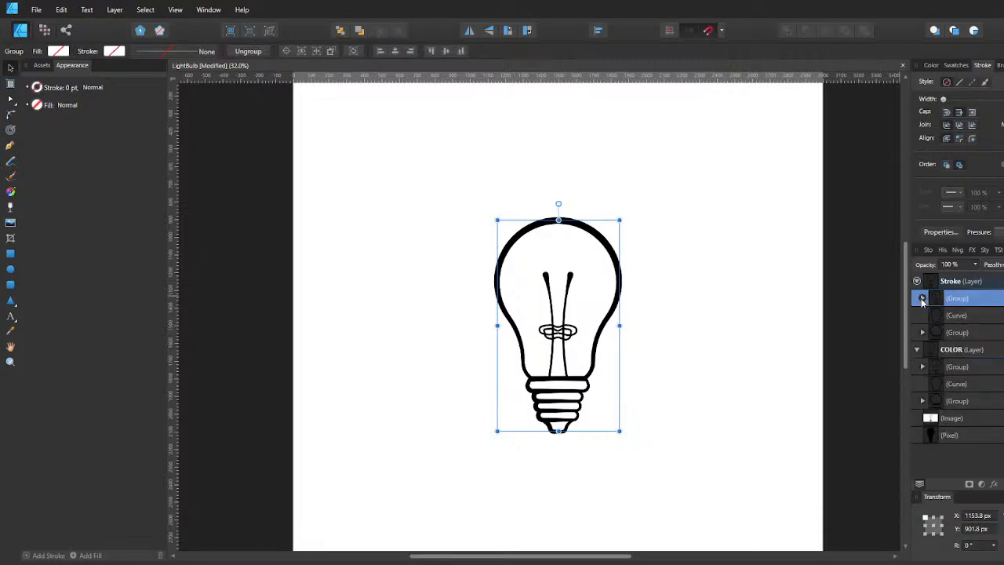
click(922, 298)
click(945, 315)
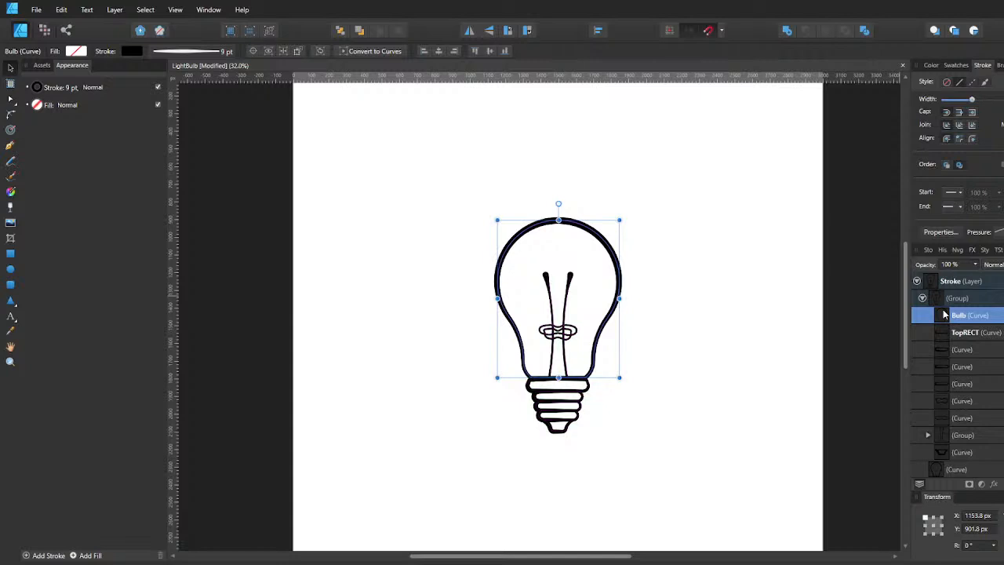
key(ctrl+j)
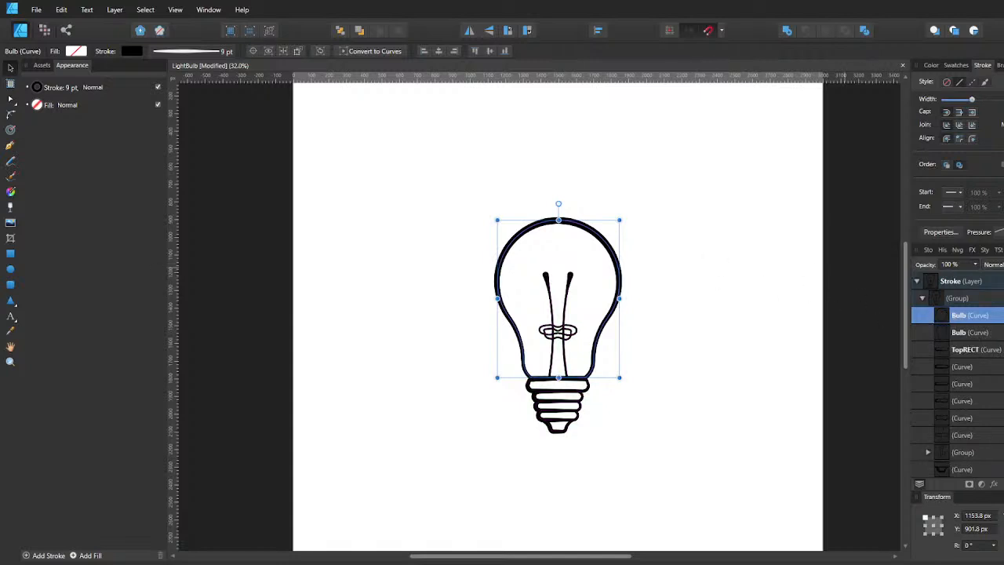
Unlock the Stroke layer and scale the Bulb copy down evenly about its centre to form an inner outline.
click(961, 281)
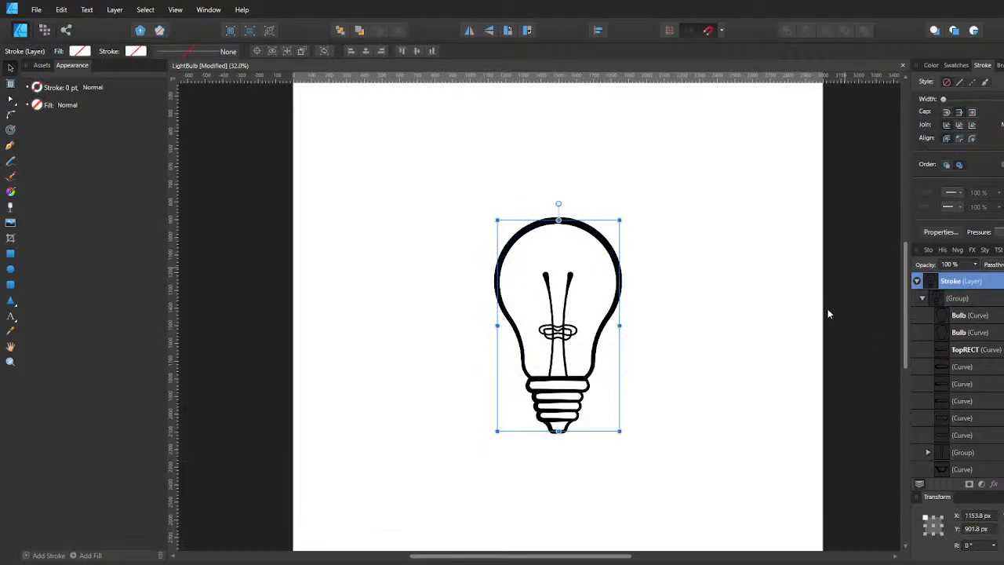
click(969, 315)
drag(613, 223, 606, 231)
Break the inner bulb outline at its left neck node and delete the loose end node to open the curve.
key(a)
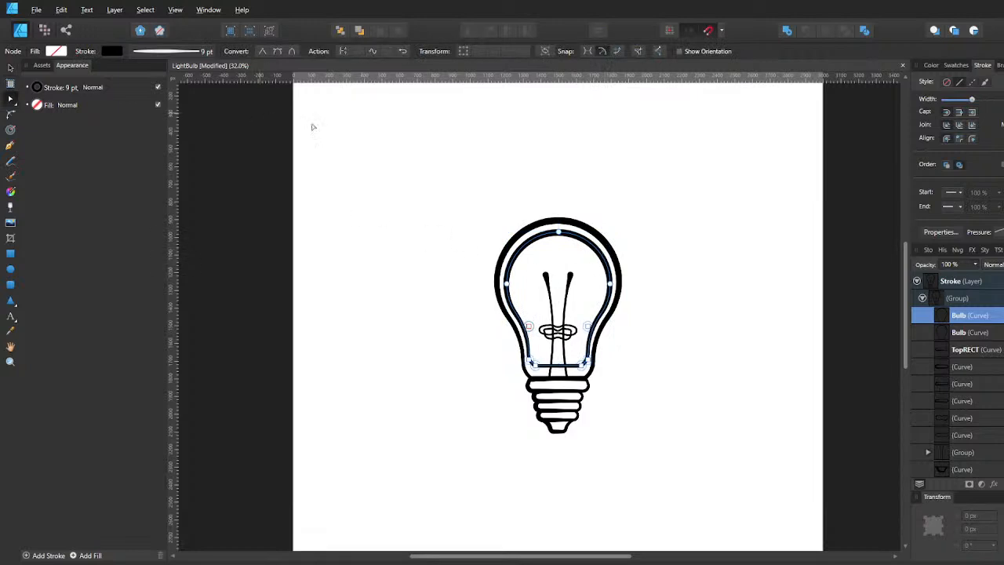
click(529, 327)
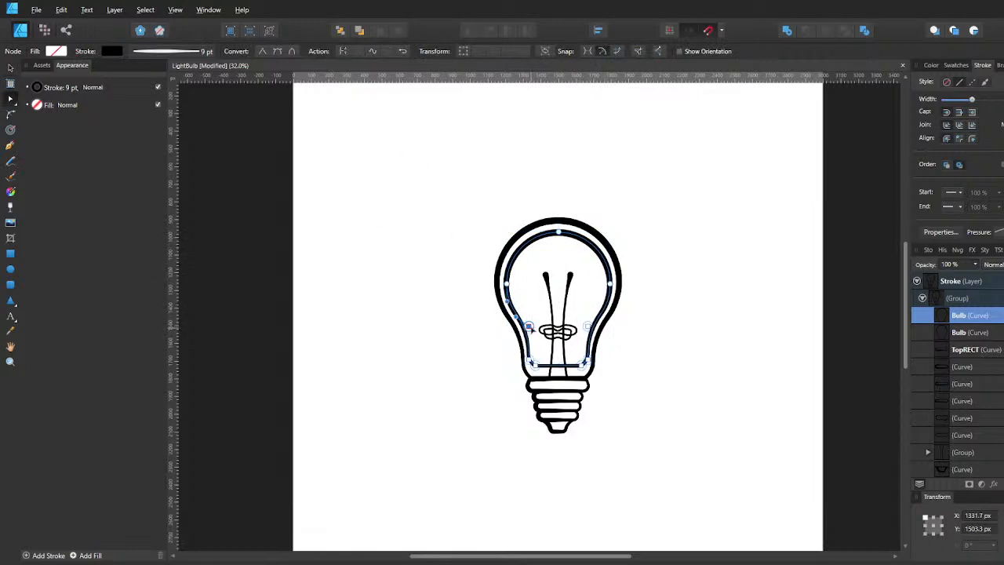
click(342, 53)
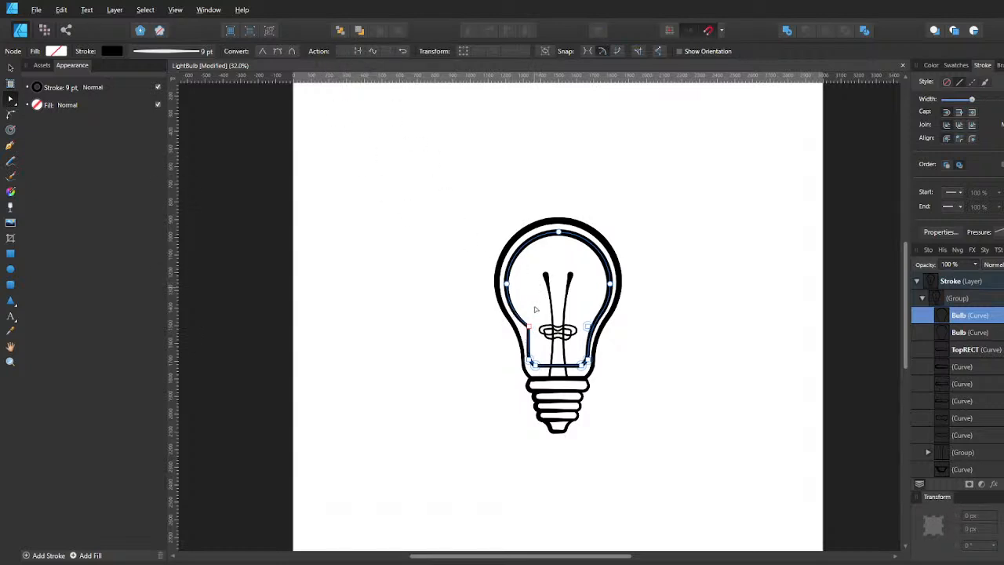
click(529, 327)
key(Delete)
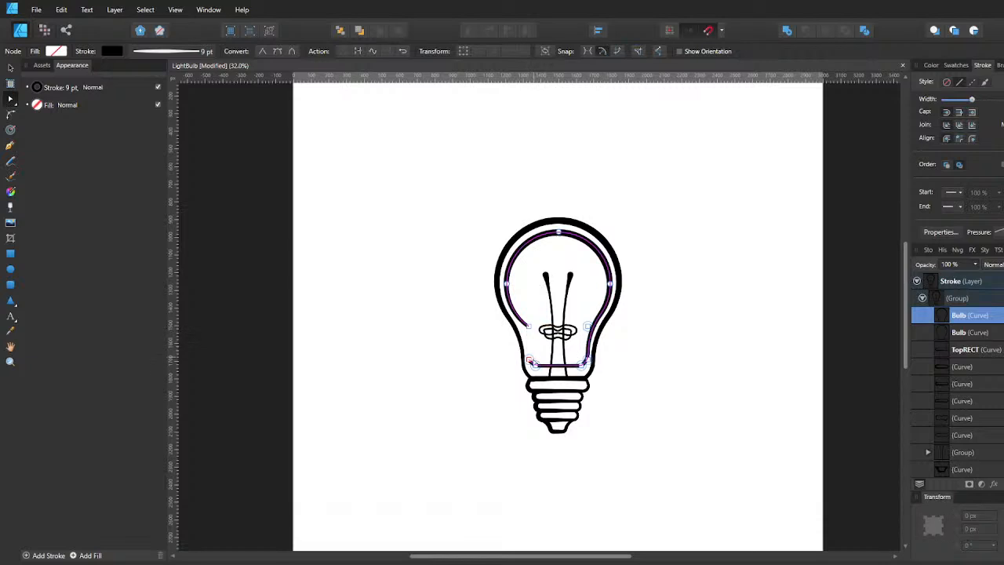
Delete the inner outline's bottom, right neck and right side nodes, leaving an arc from the top to the left neck.
click(530, 362)
drag(530, 353, 601, 377)
key(Delete)
click(586, 327)
key(Delete)
click(610, 284)
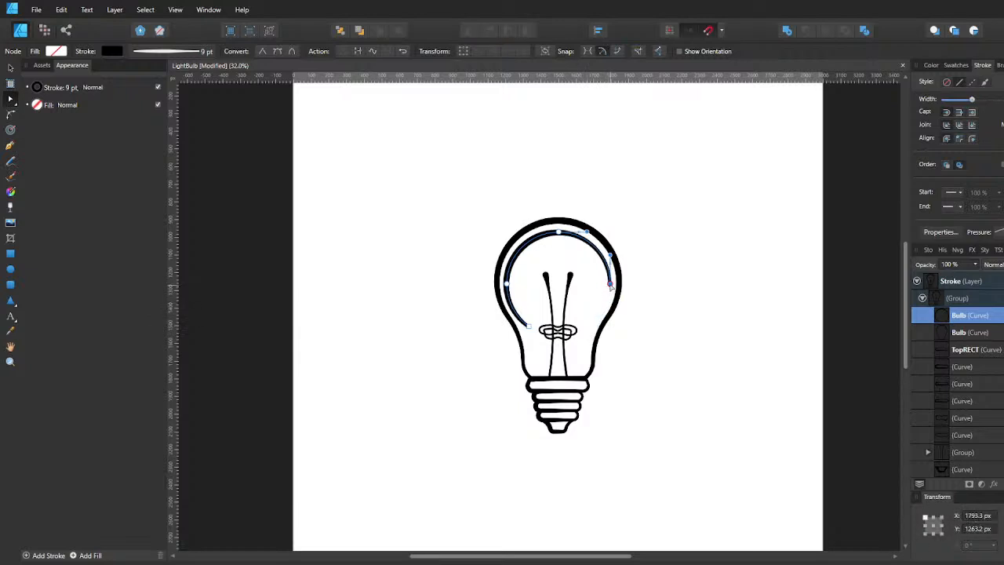
key(Delete)
Reset the arc's pressure profile, add a full-pressure midpoint and lower the ends so the stroke tapers.
click(1000, 232)
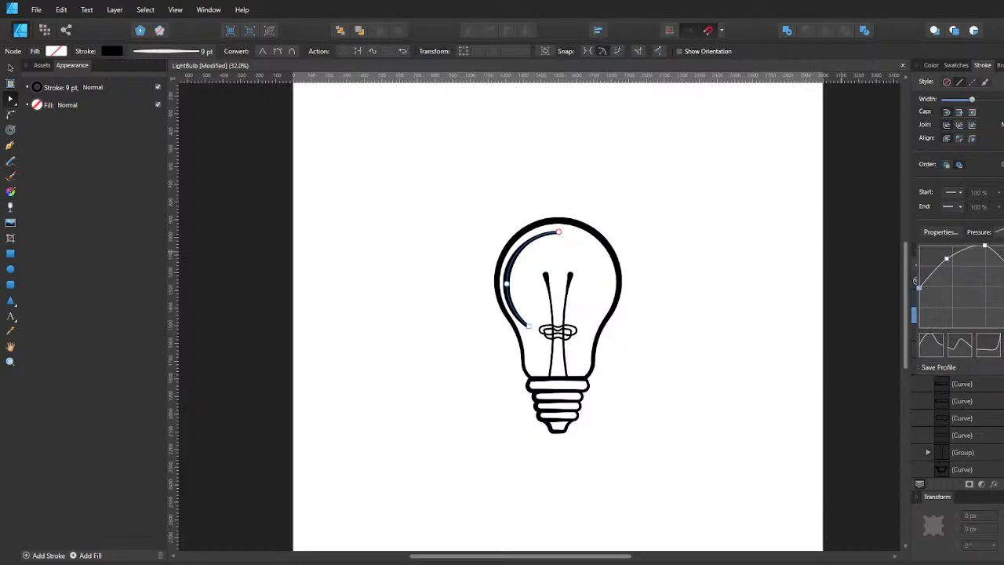
click(1003, 367)
click(984, 246)
drag(919, 245, 934, 317)
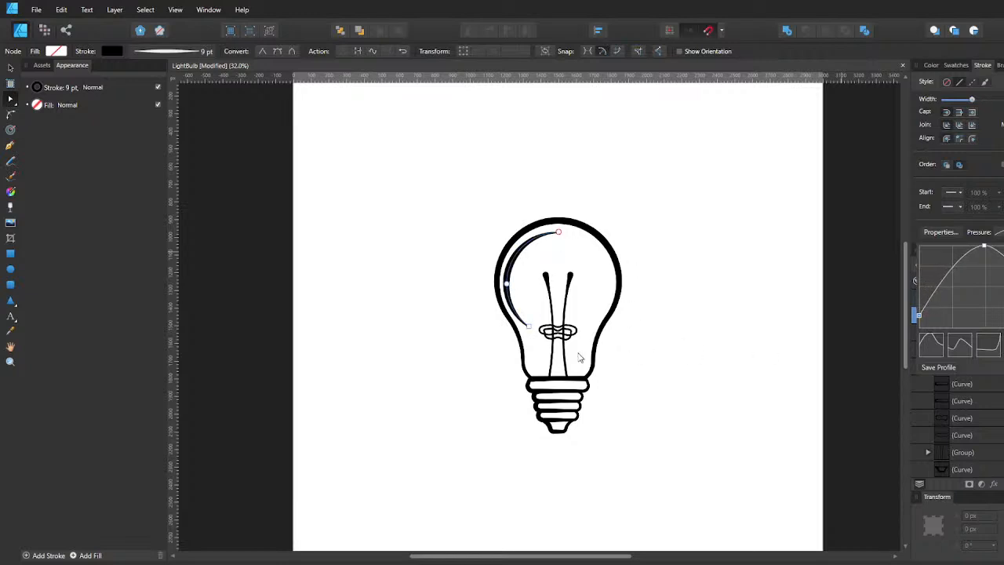
Undo the stroke taper, the node deletions and the curve break to restore the closed inner bulb outline.
key(ctrl+z)
key(ctrl+z)
key(ctrl+z)
key(ctrl+z)
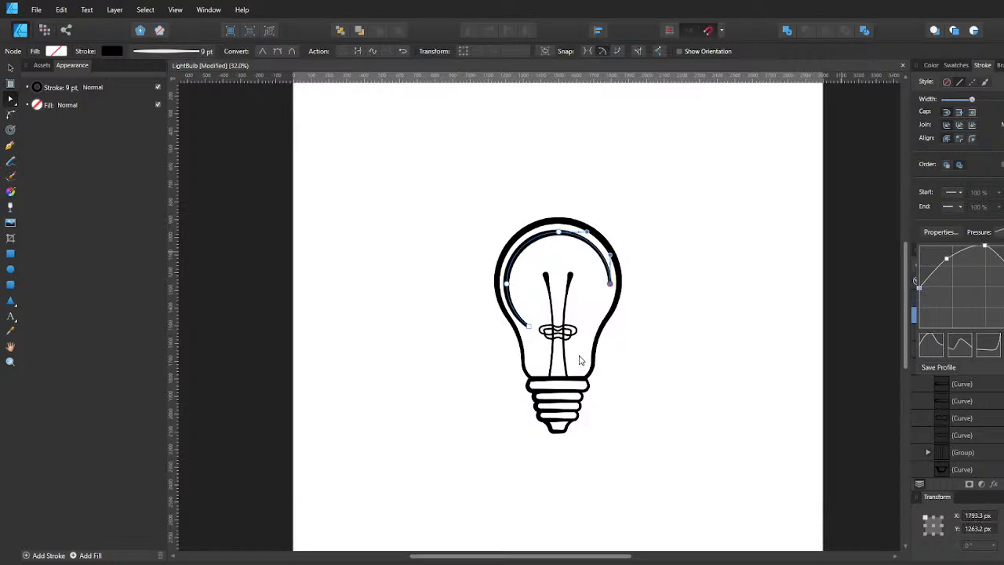
key(ctrl+z)
key(ctrl+z)
key(ctrl+z)
key(ctrl+z)
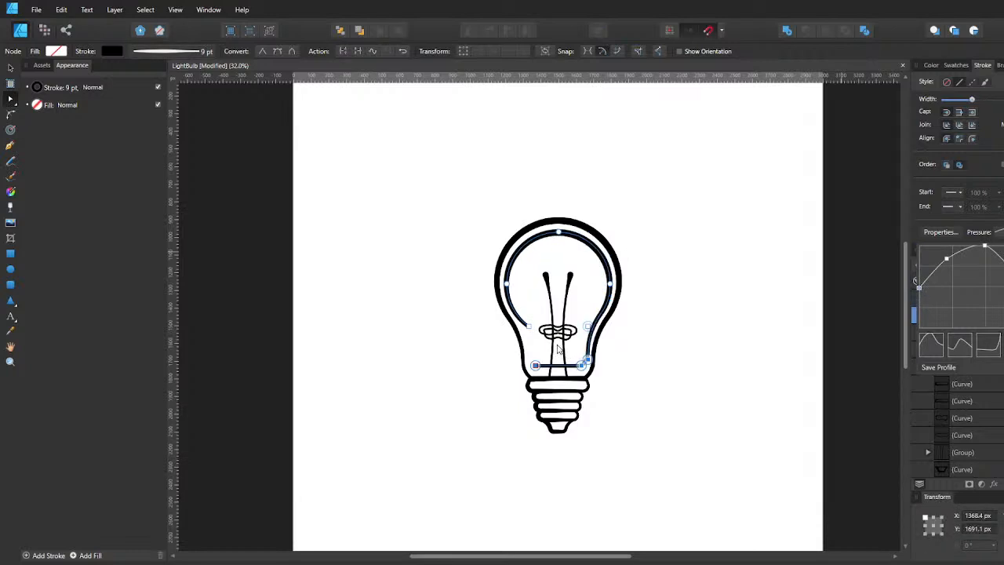
key(ctrl+z)
key(ctrl+z)
key(ctrl+z)
key(ctrl+z)
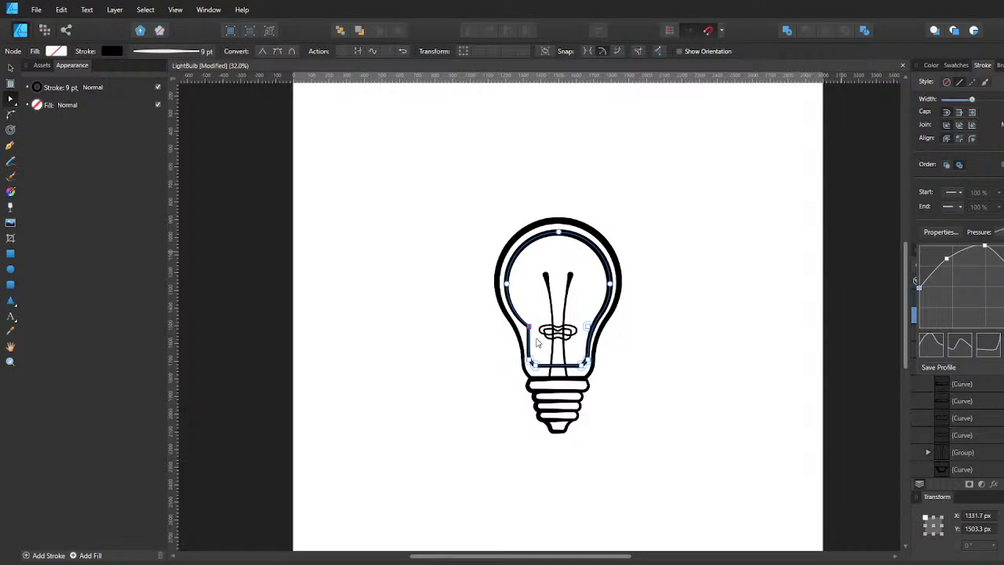
key(ctrl+z)
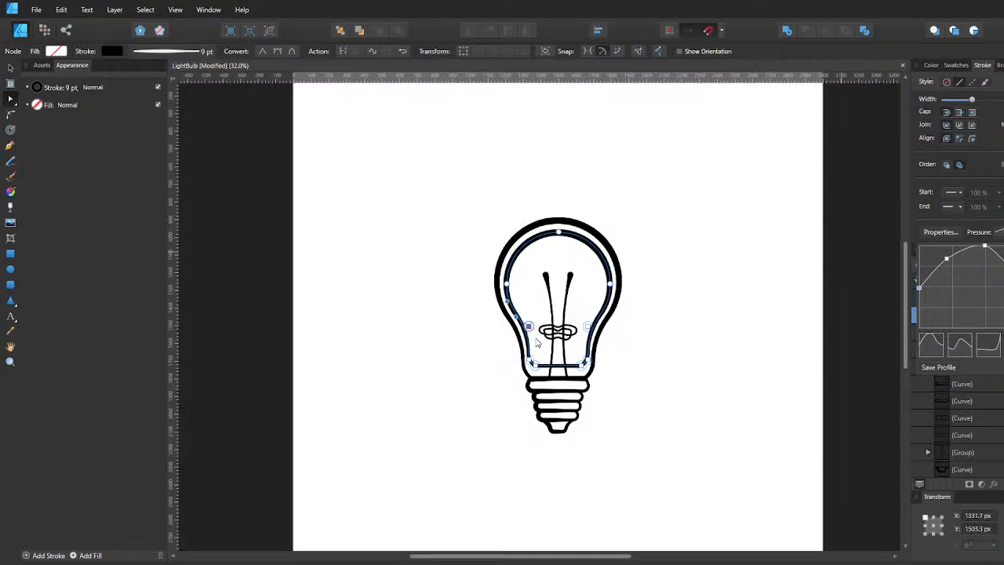
Break the inner outline at its lower-left node and delete the bottom and right-side nodes, leaving a curve from the top down the left neck.
click(530, 361)
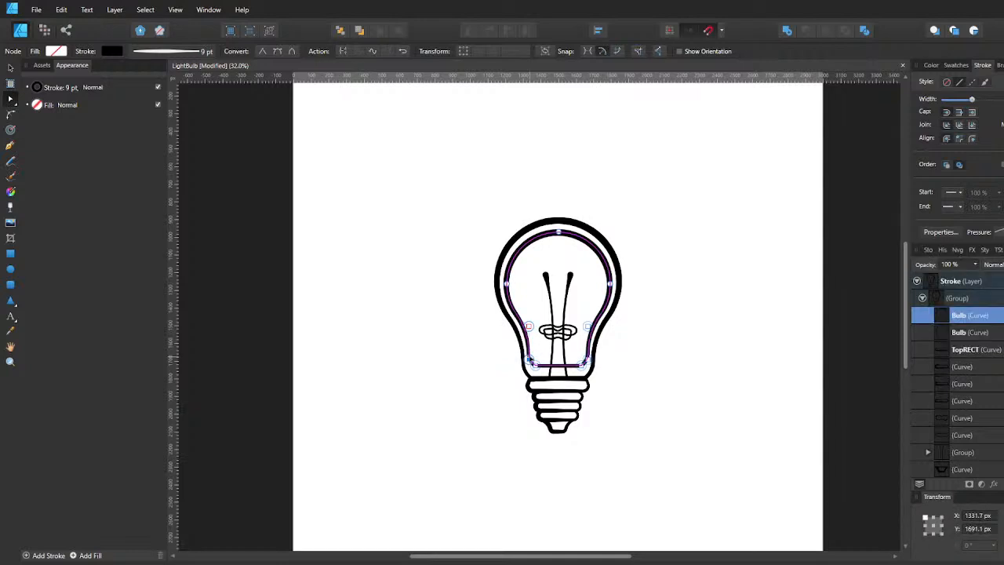
click(342, 51)
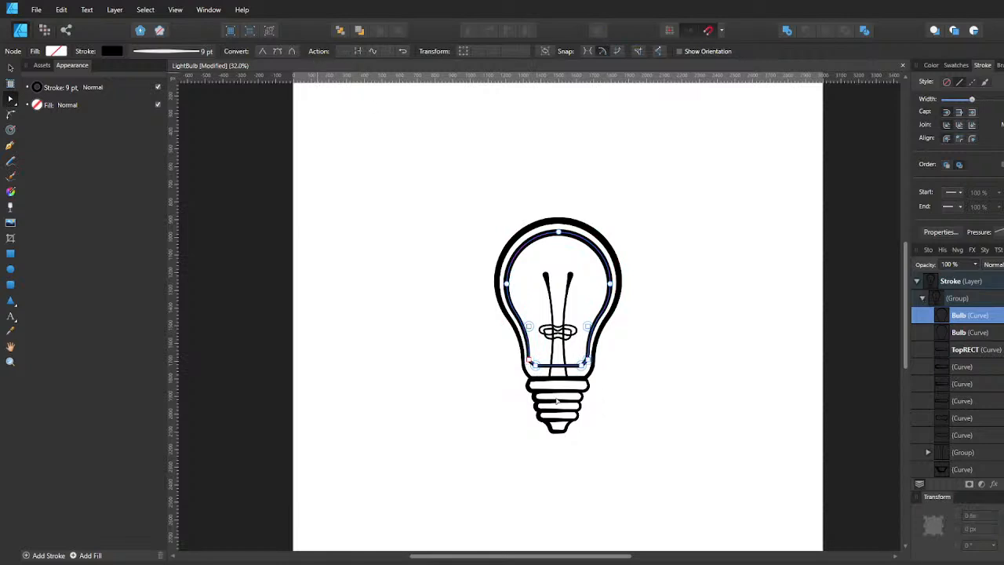
key(Delete)
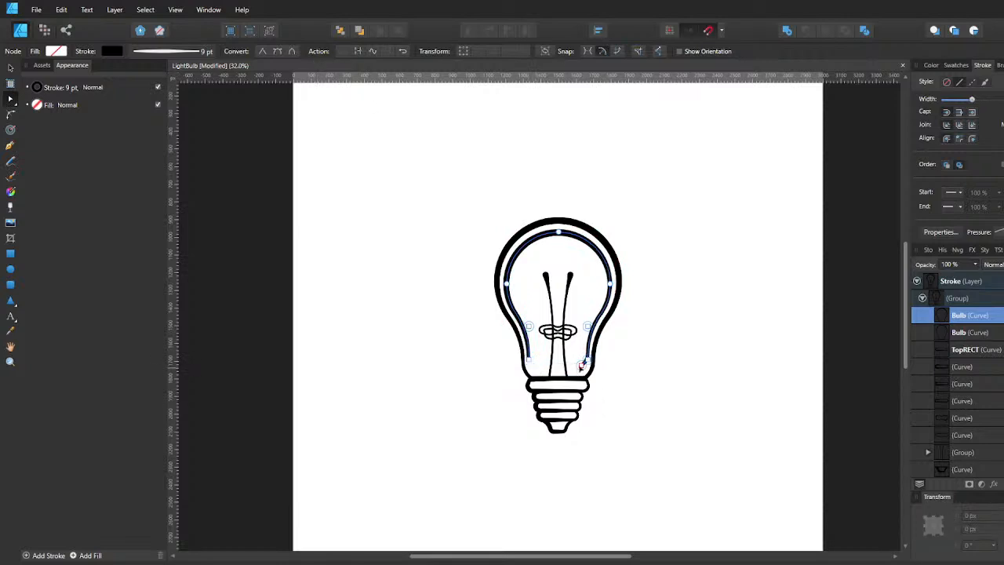
drag(573, 266, 653, 395)
key(Delete)
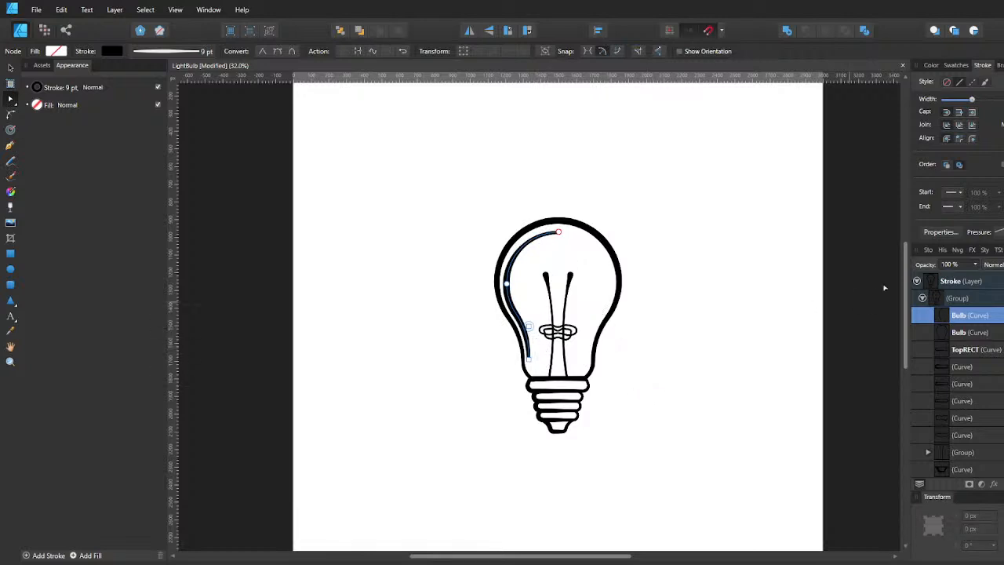
Reset the left highlight's pressure profile, add a full-pressure midpoint and lower both ends to zero.
click(994, 232)
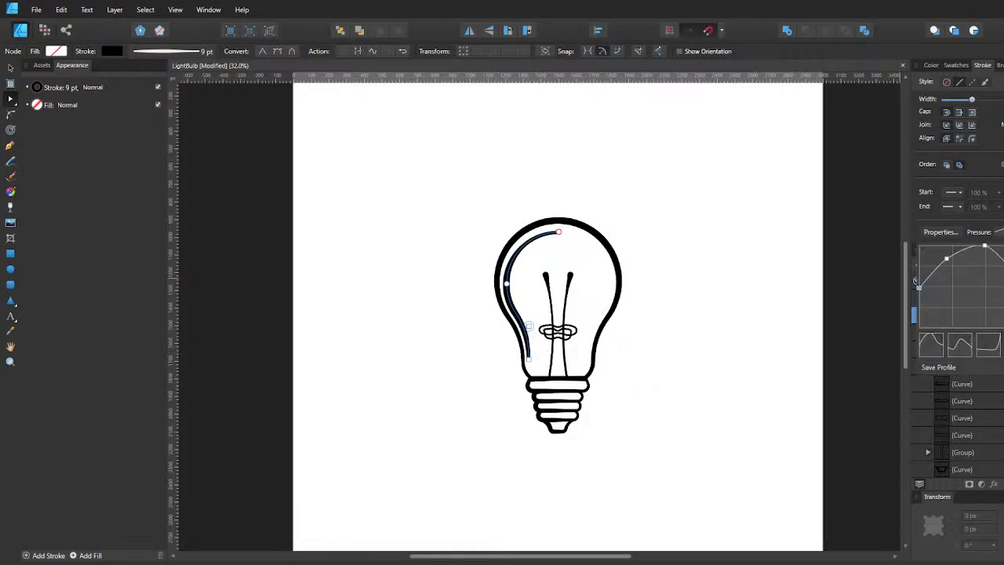
click(1003, 367)
click(984, 246)
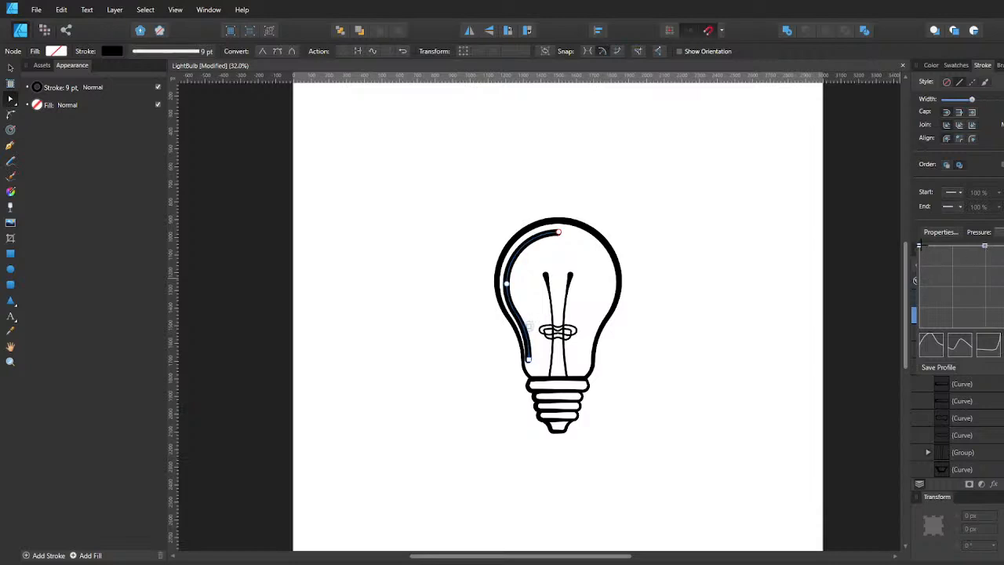
mouse_move(920, 247)
mouse_down()
mouse_move(914, 314)
mouse_move(940, 335)
mouse_up()
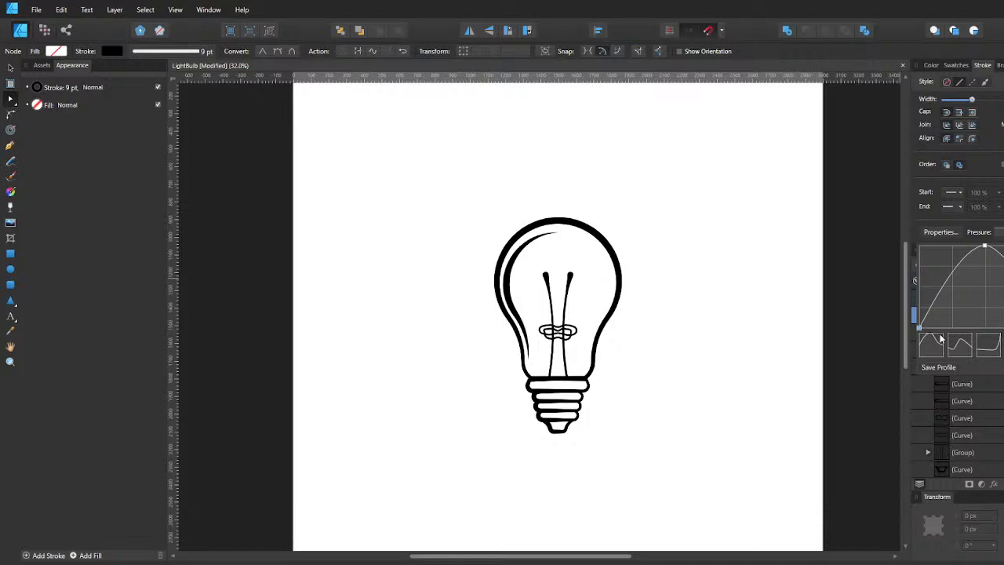
Lower the highlight's midpoint pressure to about half, raise its ends slightly above zero and deselect the curve.
mouse_move(985, 246)
mouse_down()
mouse_move(988, 280)
mouse_move(938, 289)
mouse_move(1003, 293)
mouse_move(1003, 274)
mouse_move(1003, 289)
mouse_move(953, 275)
mouse_move(921, 249)
mouse_move(951, 292)
mouse_move(989, 320)
mouse_move(971, 301)
mouse_up()
click(969, 303)
key(Delete)
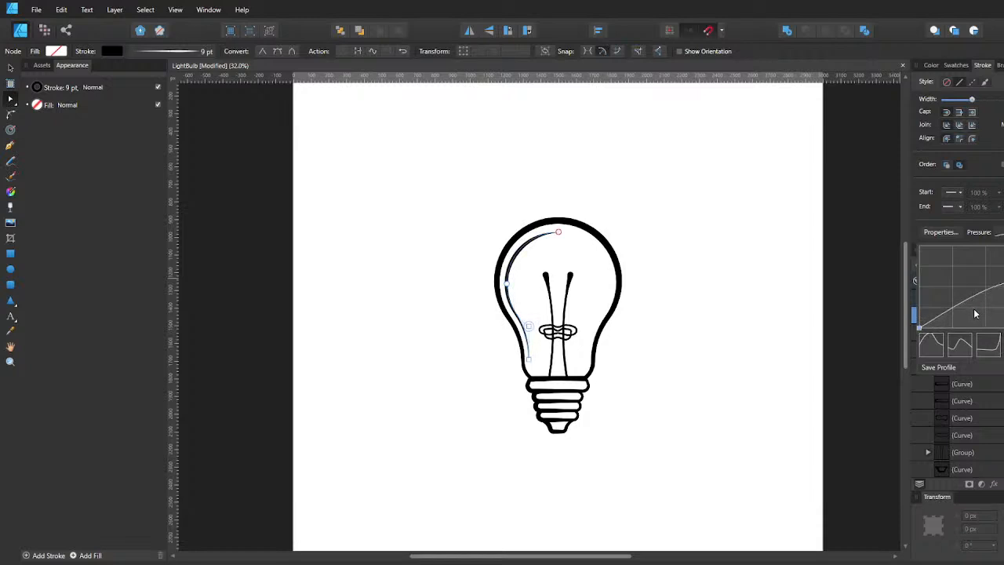
mouse_move(927, 328)
mouse_down()
mouse_move(916, 312)
mouse_move(921, 338)
mouse_move(918, 319)
mouse_up()
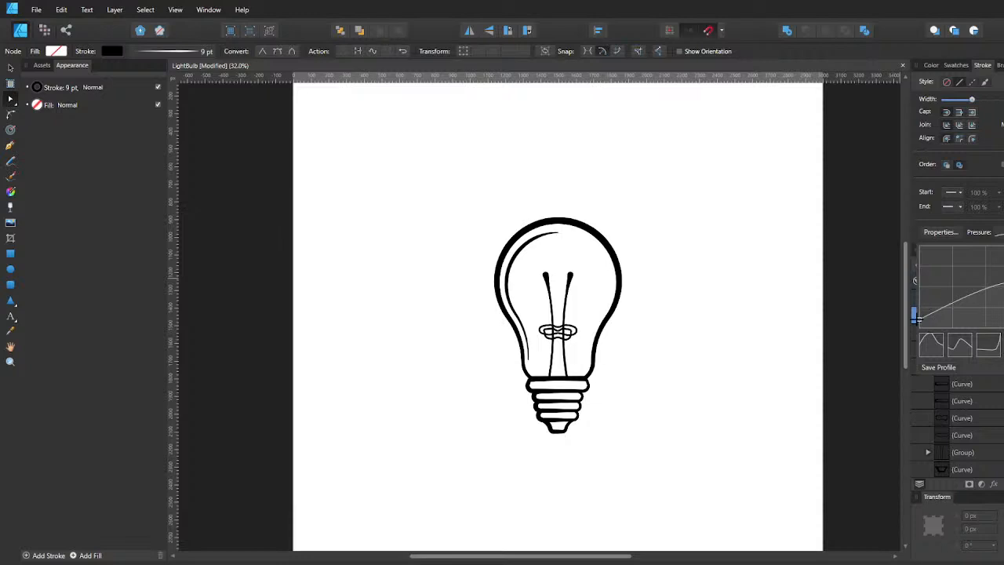
click(716, 313)
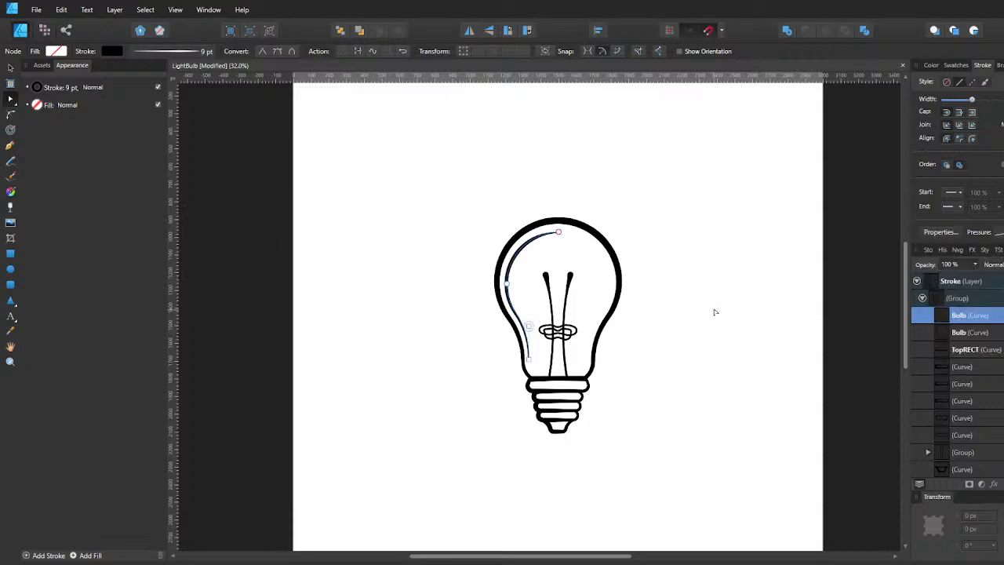
click(716, 312)
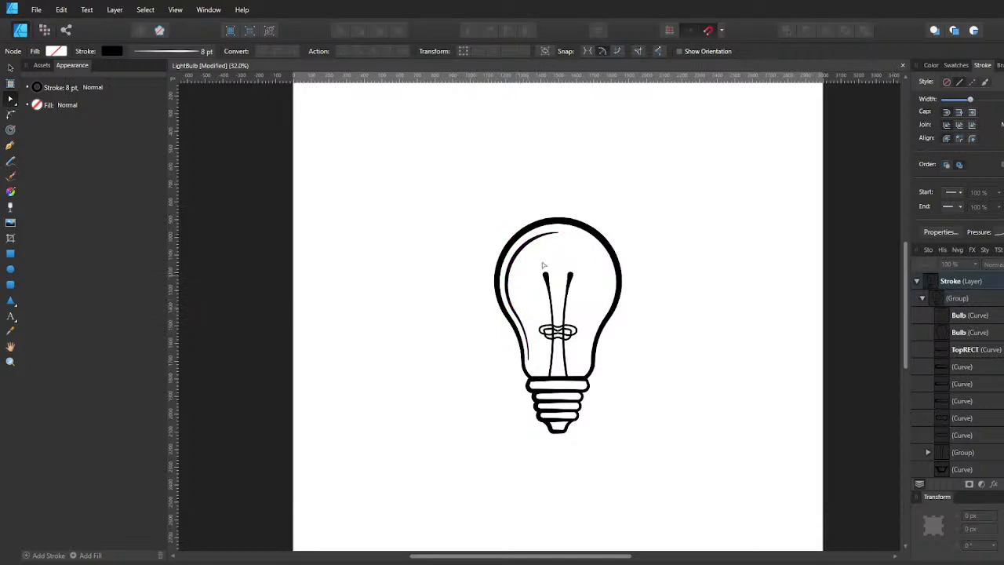
Duplicate the left highlight curve, flip the copy horizontally and place it against the bulb's right inner side.
click(940, 319)
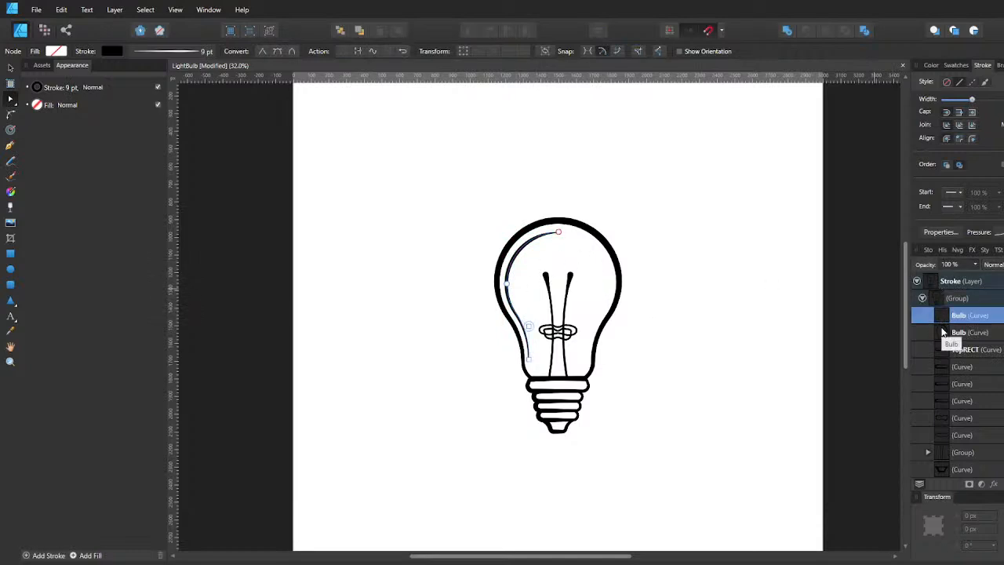
key(ctrl+j)
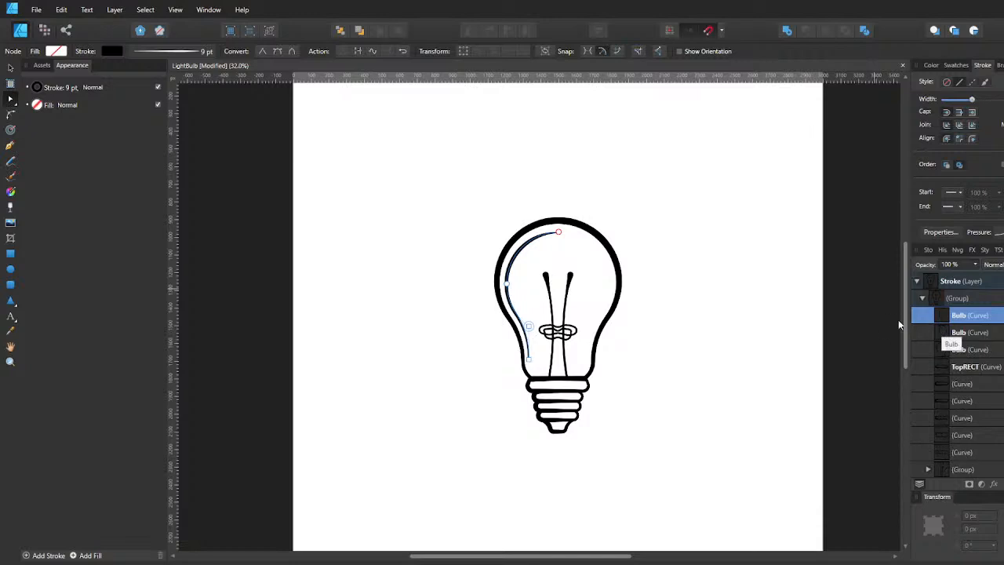
key(v)
click(468, 32)
drag(560, 281, 613, 313)
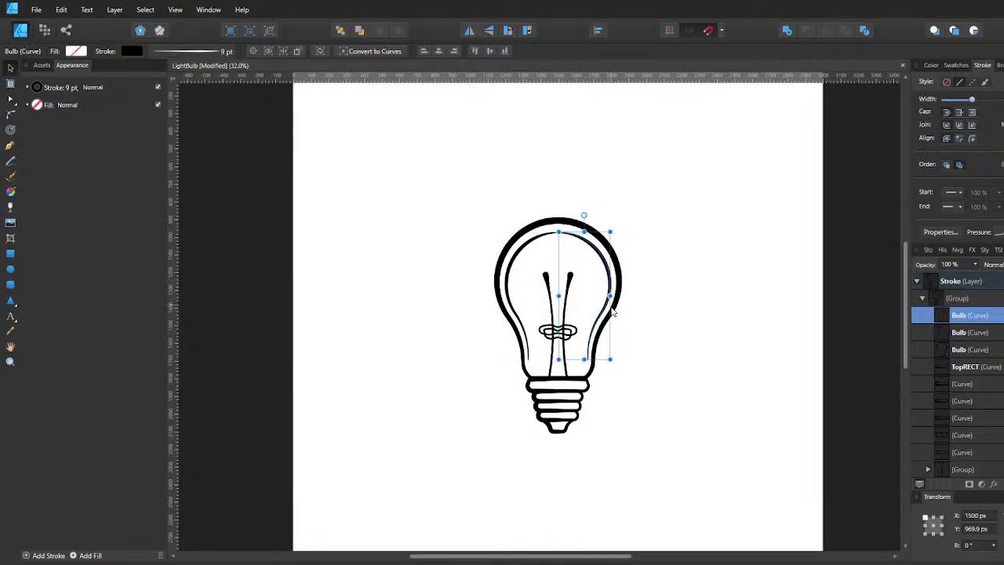
Try to shorten the mirrored highlight by deleting its bottom and top end nodes, and undo the deletions.
key(a)
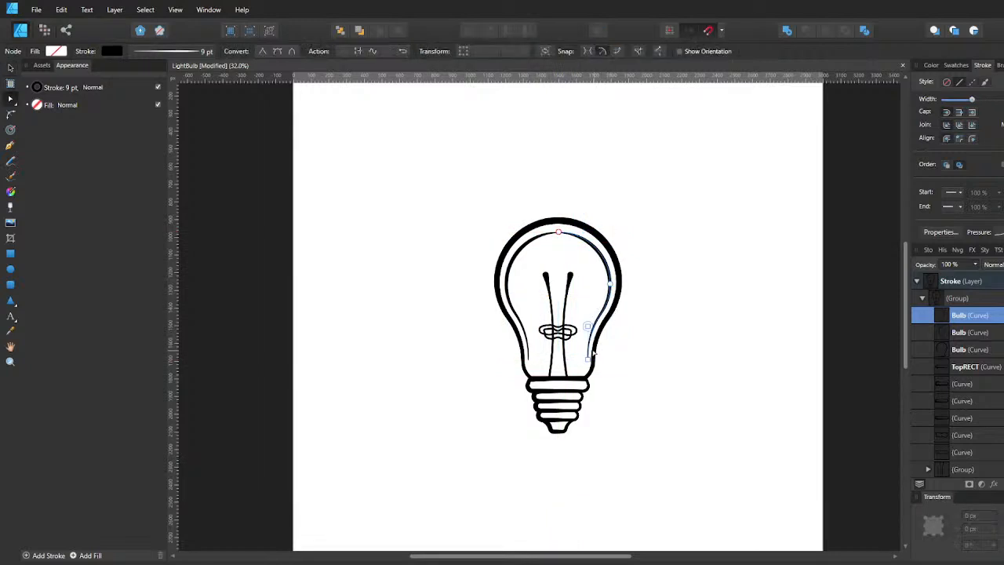
click(587, 358)
click(587, 325)
click(558, 232)
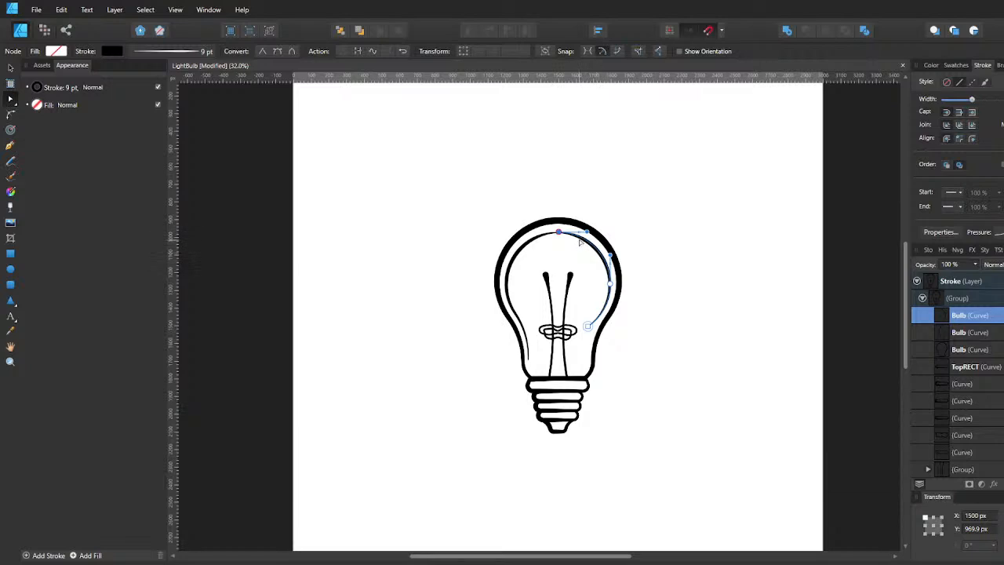
key(Delete)
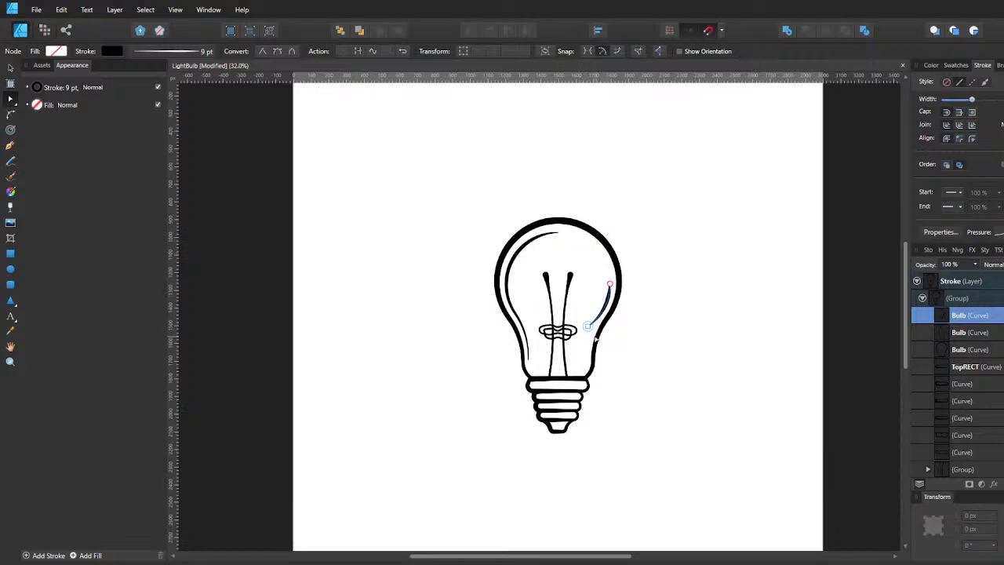
key(ctrl+z)
key(ctrl+z)
key(ctrl+z)
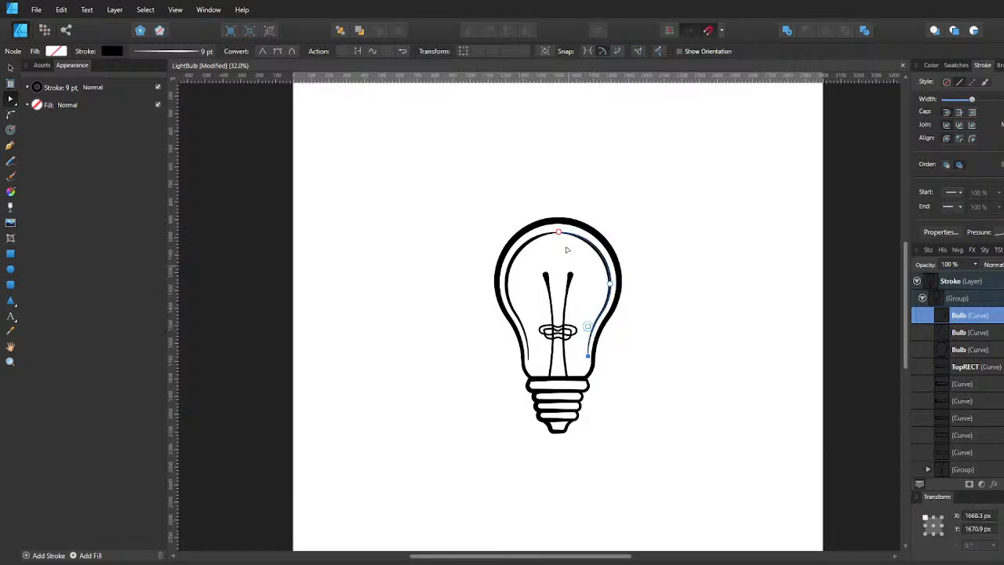
Delete only the mirrored highlight's top node to leave a short curve on the bulb's lower right side, and deselect it.
click(559, 235)
key(Delete)
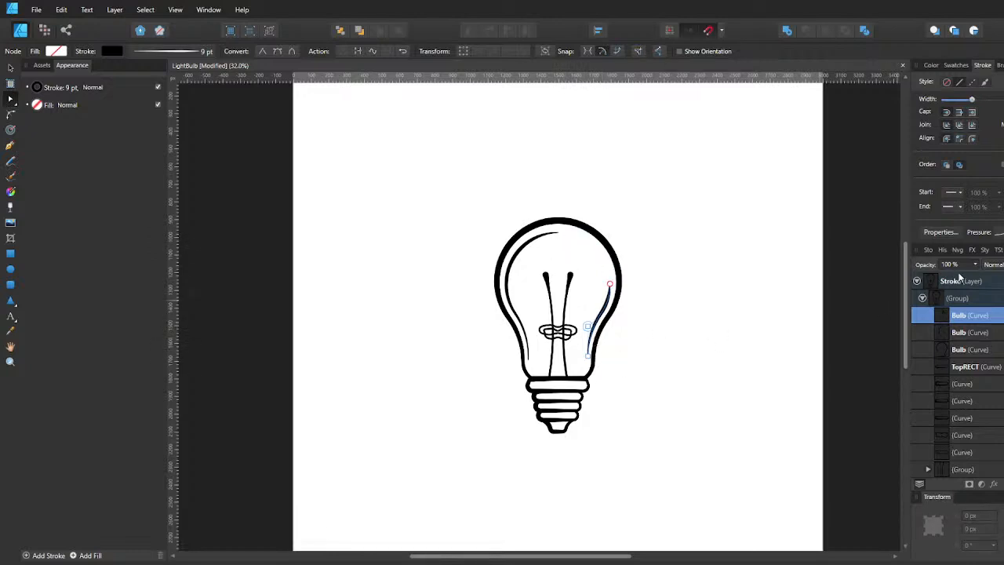
click(998, 232)
click(757, 351)
click(757, 351)
Try to thin the right highlight by lowering its midpoint pressure, and undo the changes.
click(998, 232)
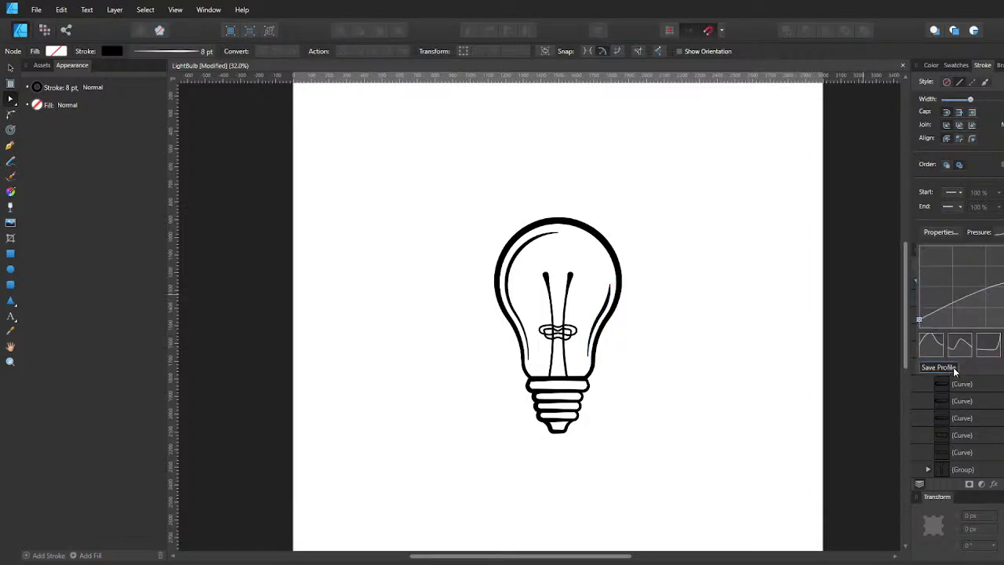
drag(1003, 282, 1003, 307)
click(608, 305)
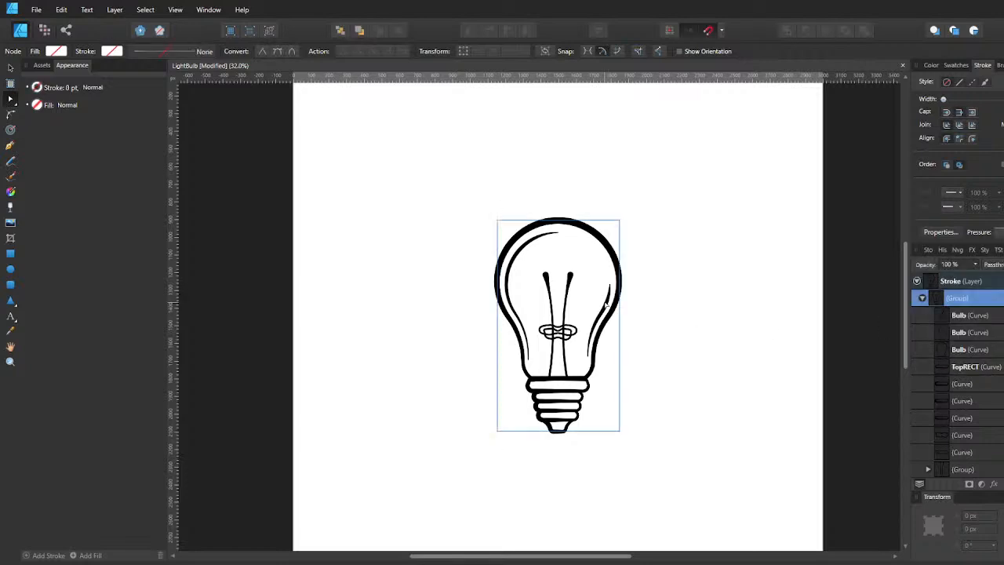
click(960, 315)
click(994, 232)
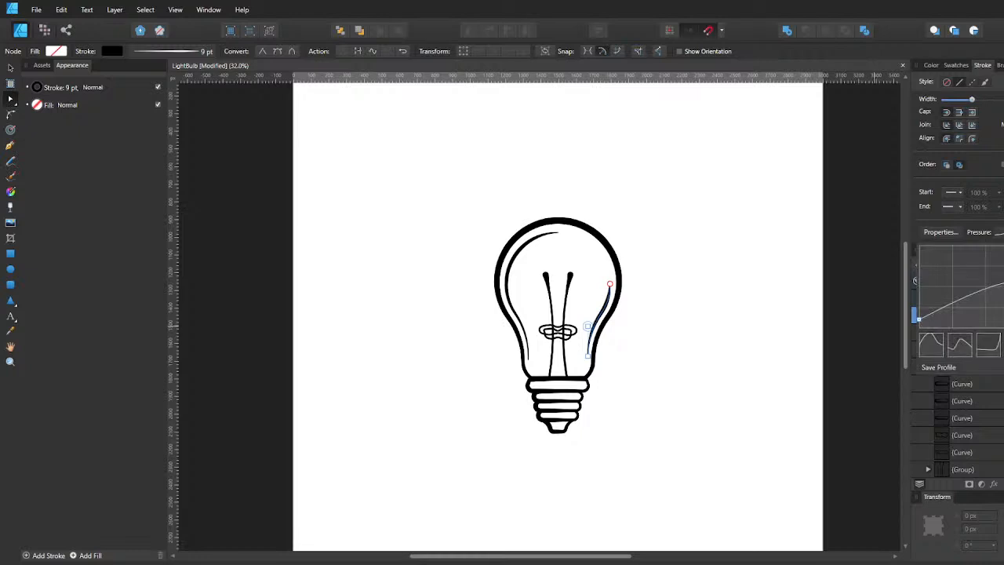
drag(1003, 286, 1003, 300)
key(ctrl+z)
key(ctrl+z)
key(ctrl+z)
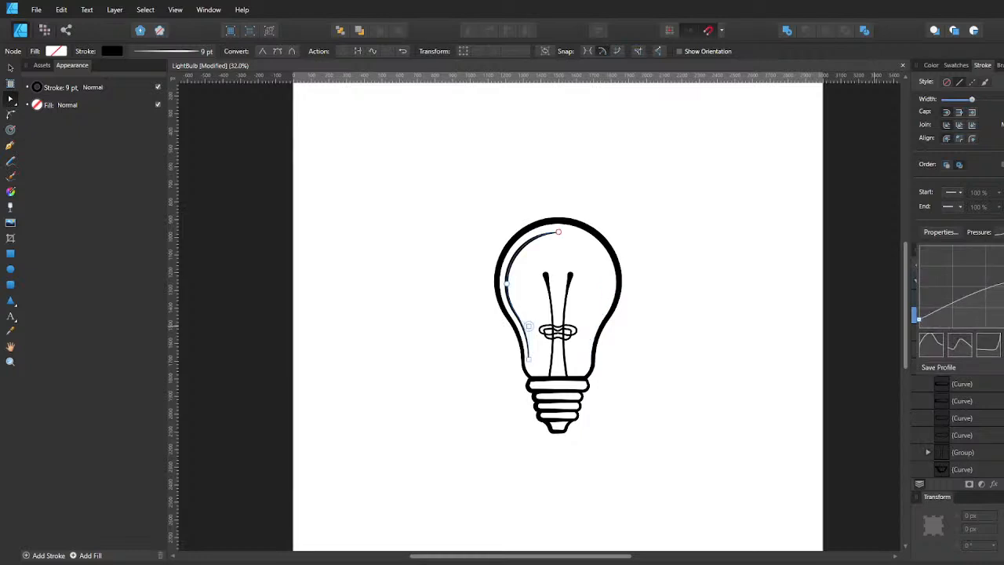
key(ctrl+shift+z)
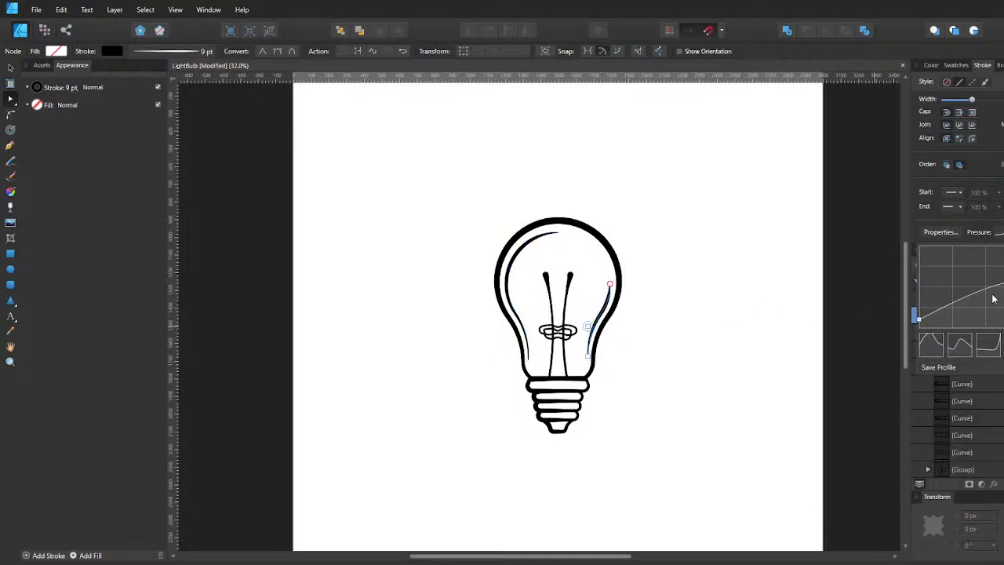
key(ctrl+d)
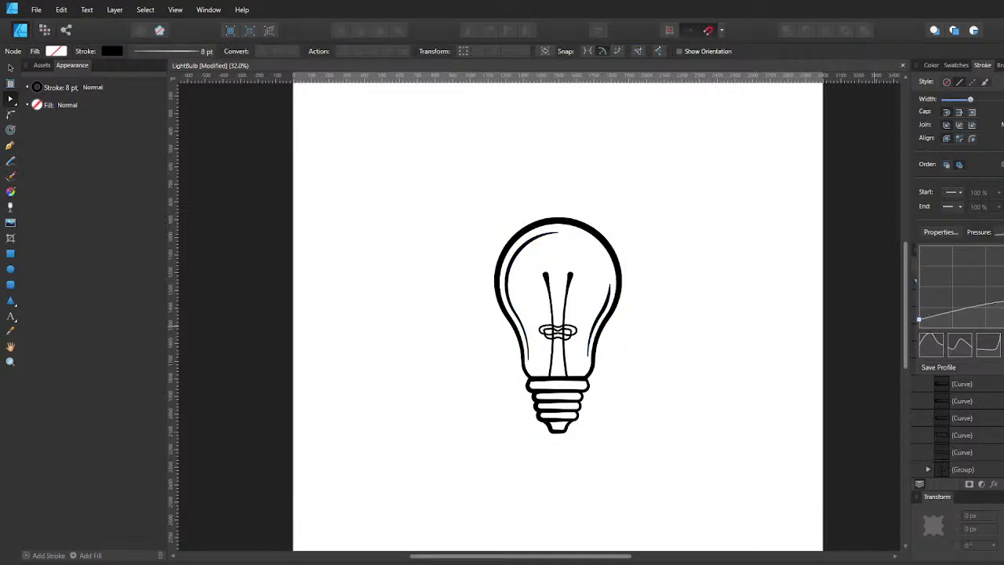
Reselect the right highlight curve inside the group and lower its midpoint pressure slightly.
click(610, 302)
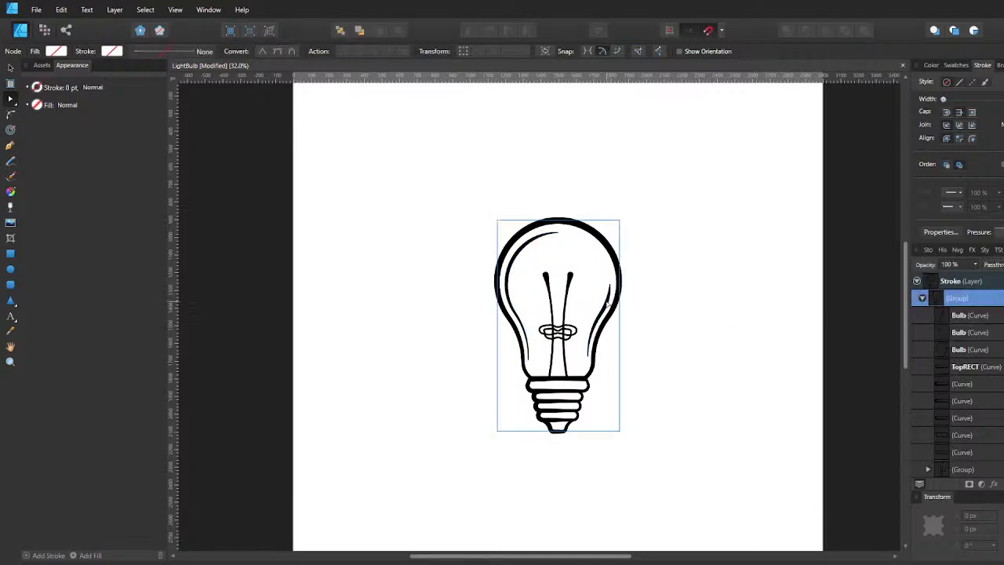
click(955, 316)
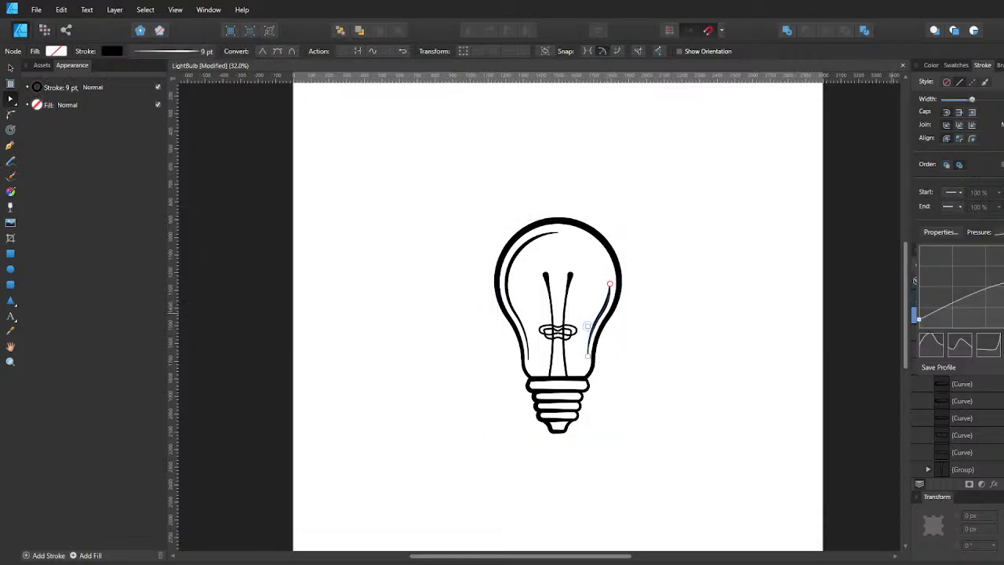
drag(1003, 282, 1002, 287)
click(762, 334)
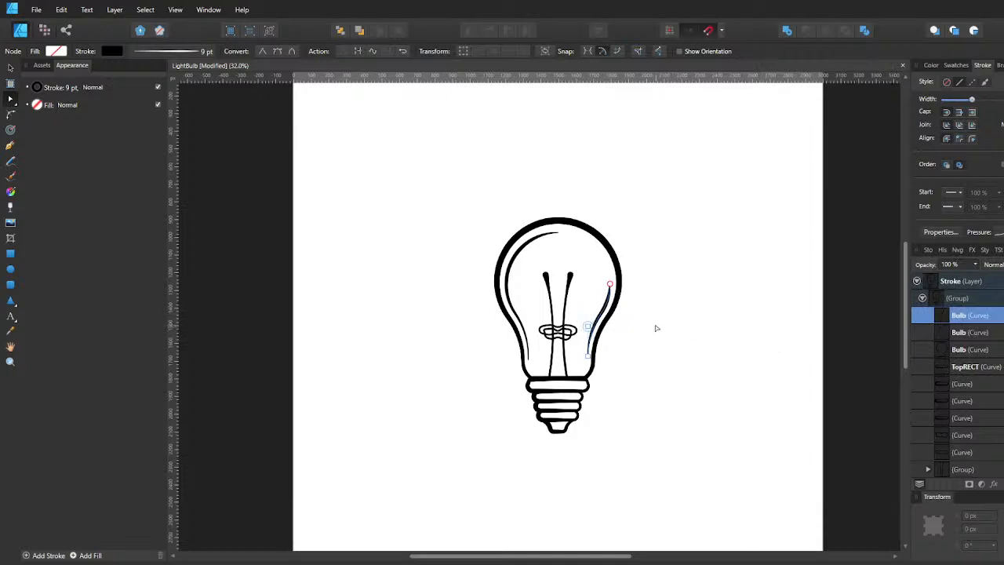
Nudge the right highlight 10 px left and the left highlight 10 px right, away from the bulb outline.
key(v)
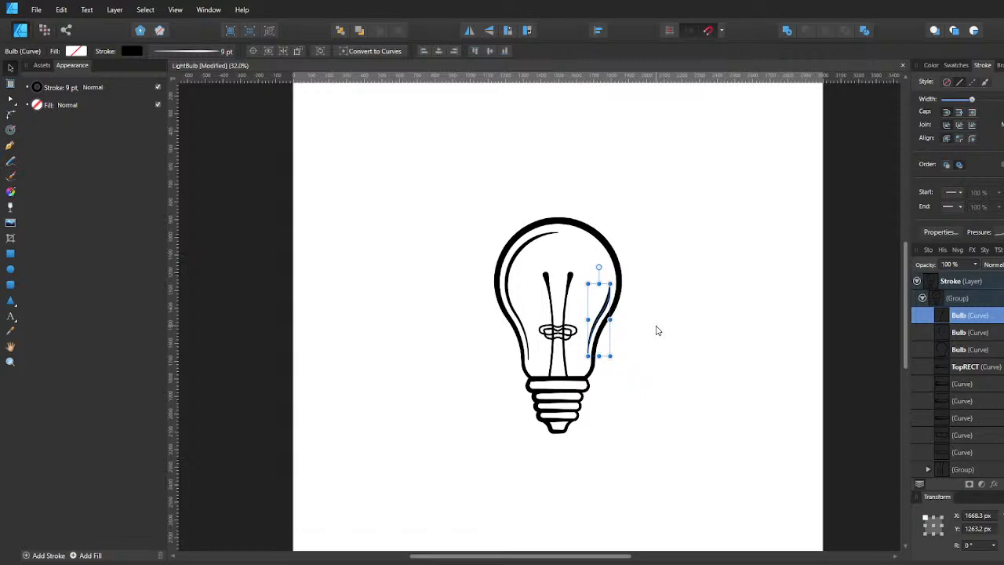
key(Left)
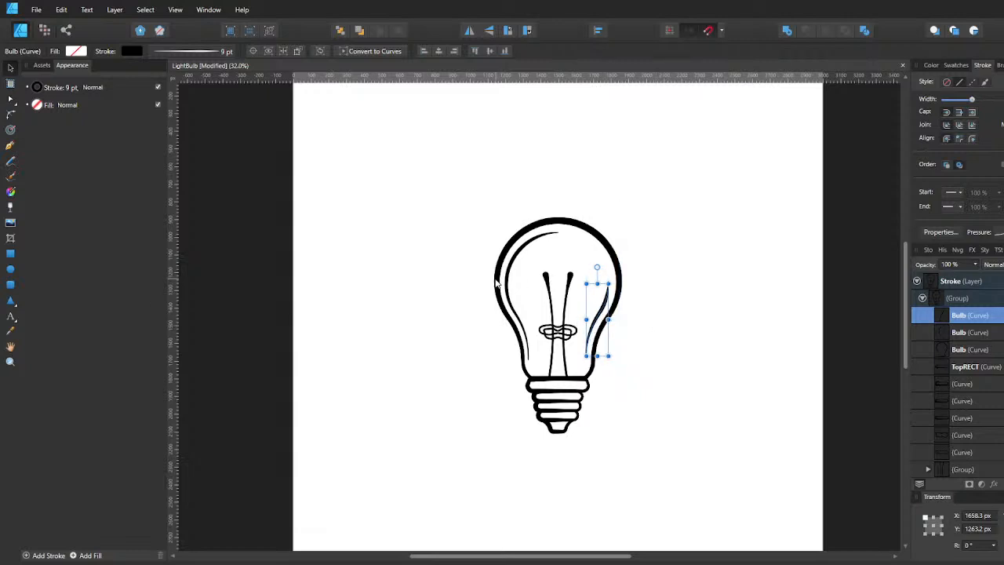
click(975, 334)
key(Right)
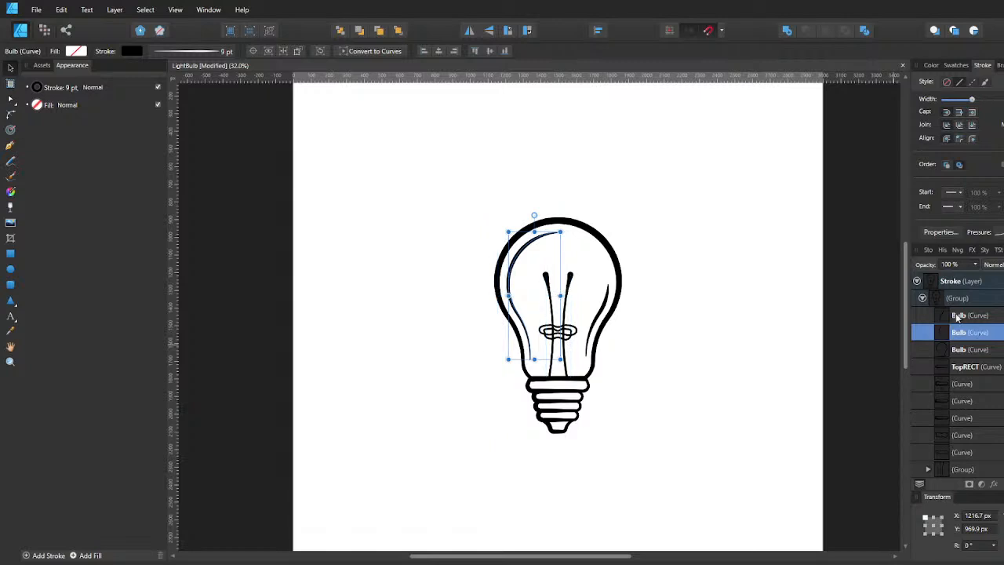
Deselect the highlight and examine the bulb's line art and highlight spacing, both from far away and close up.
click(788, 353)
scroll(751, 336, down, 3)
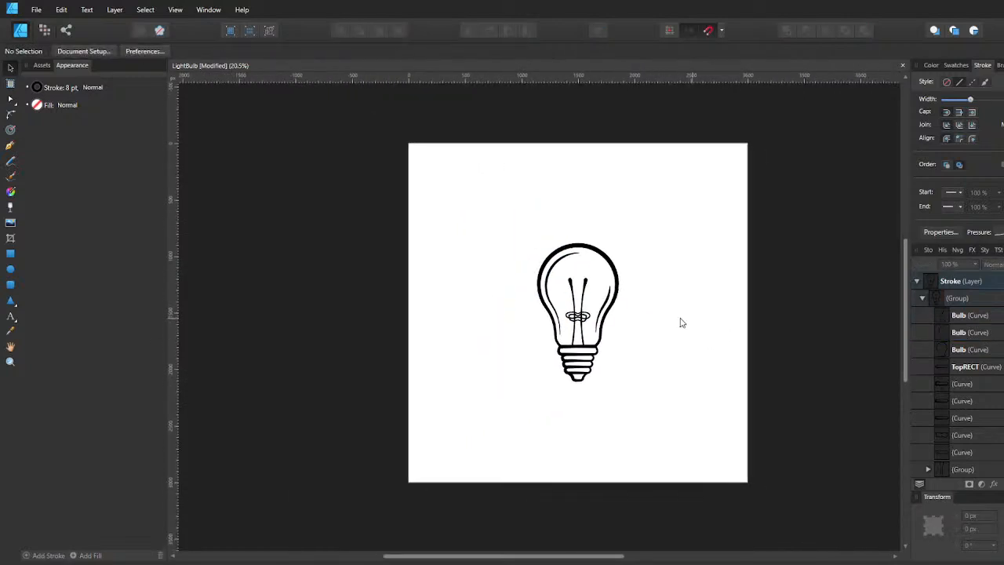
scroll(604, 314, up, 3)
scroll(605, 296, up, 3)
scroll(594, 301, down, 8)
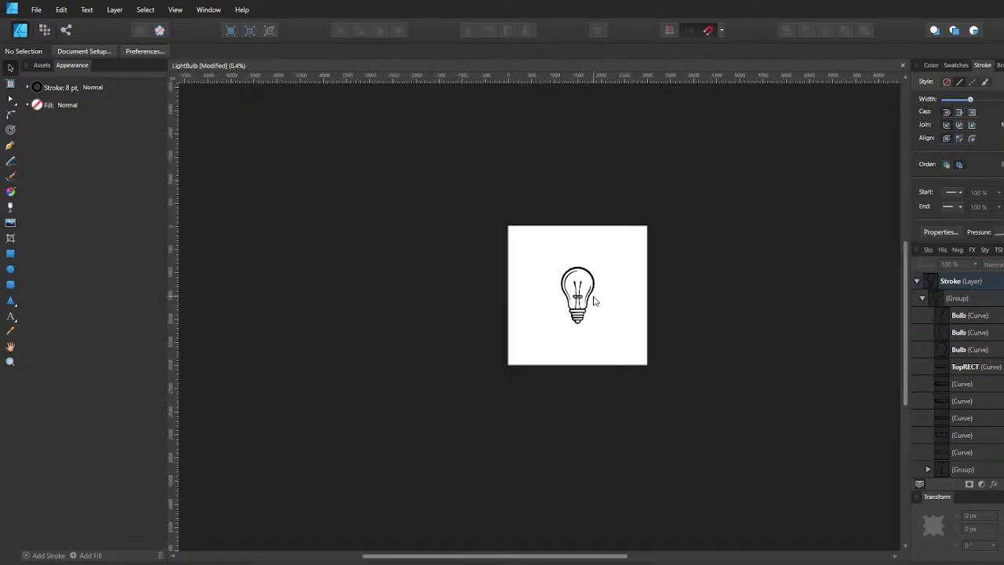
drag(601, 301, 572, 298)
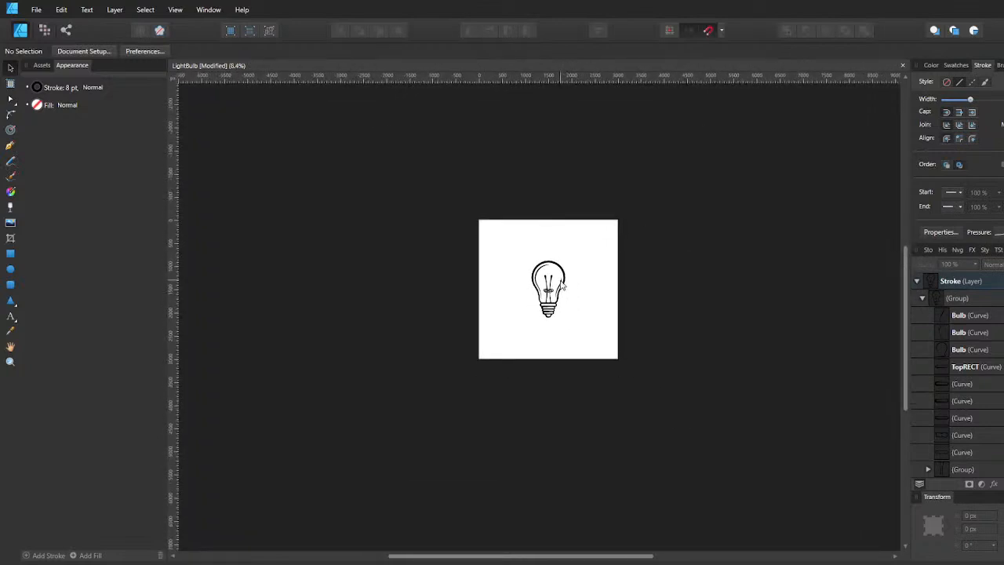
scroll(558, 302, up, 5)
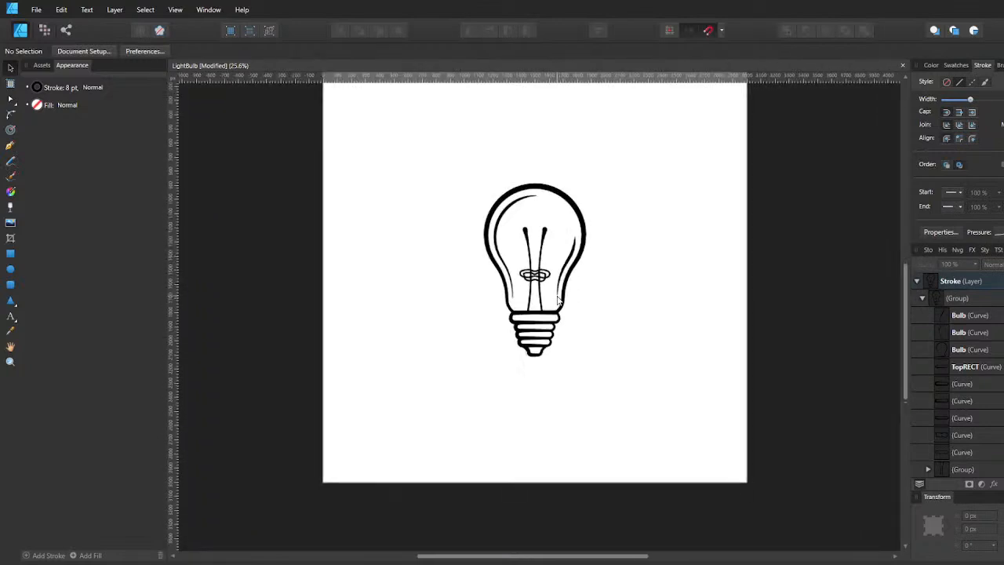
scroll(558, 302, up, 2)
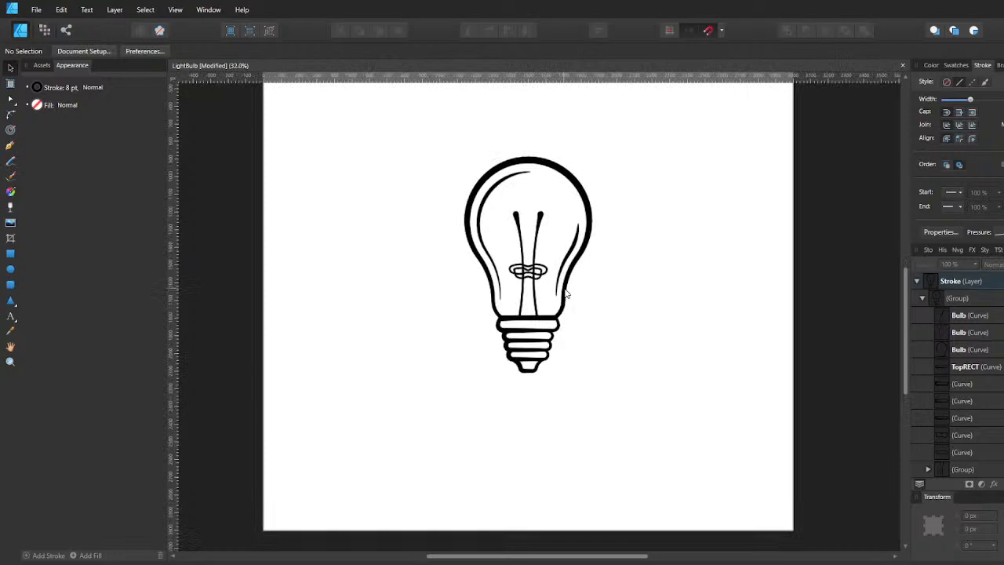
Nudge the right highlight 3 px left and the left highlight 3 px right, and deselect.
click(980, 321)
key(Left)
key(Left)
key(Left)
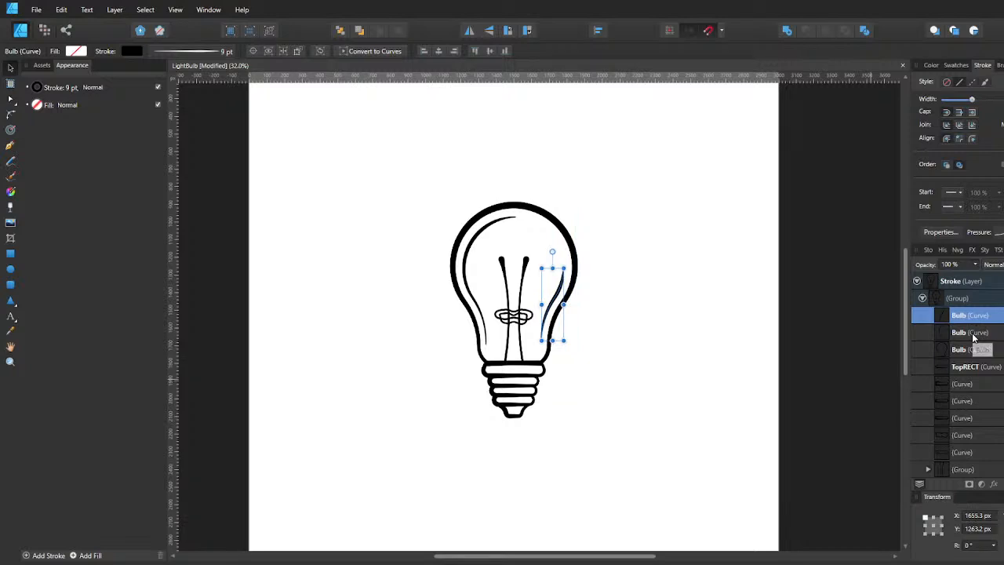
click(974, 334)
key(Right)
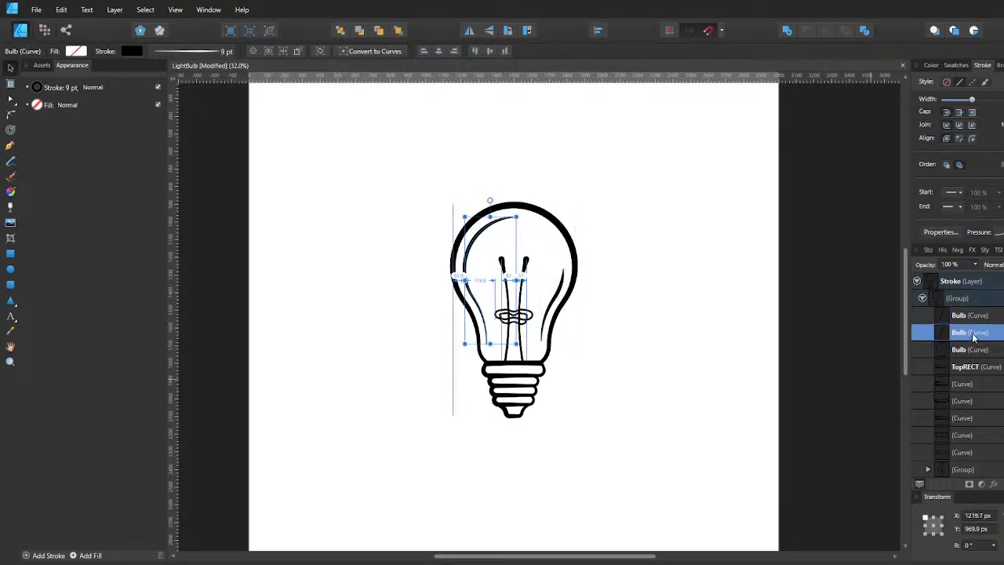
click(732, 342)
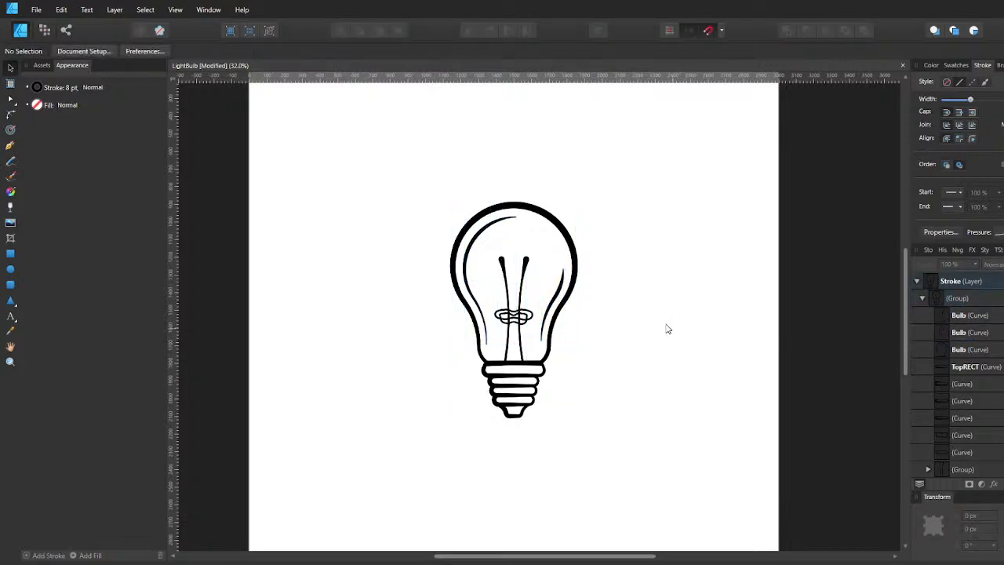
Save the document, and collapse the line-art group and its parent Stroke layer.
key(ctrl+s)
mouse_move(626, 319)
mouse_down()
mouse_move(637, 333)
mouse_move(666, 323)
mouse_move(667, 312)
mouse_up()
click(922, 298)
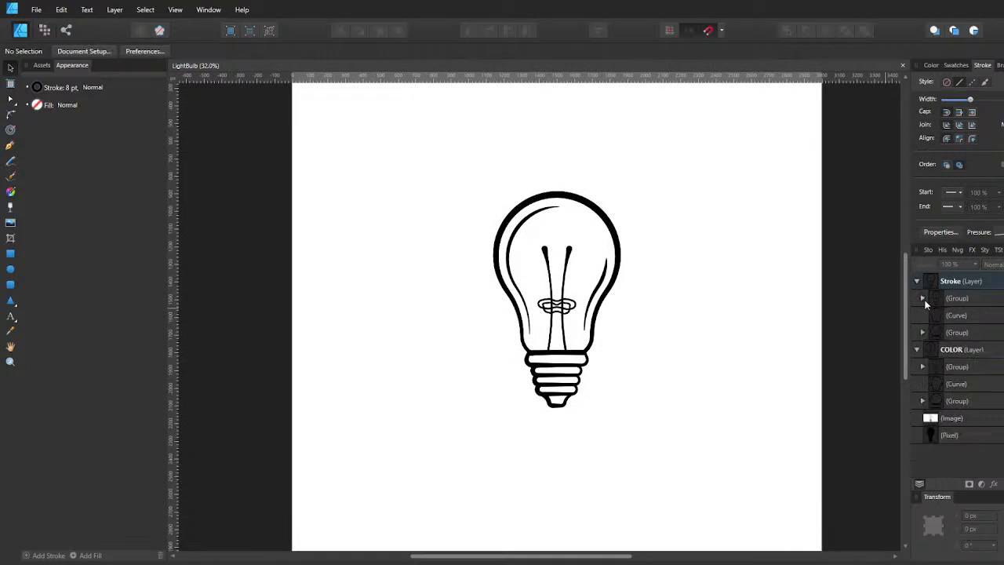
click(994, 299)
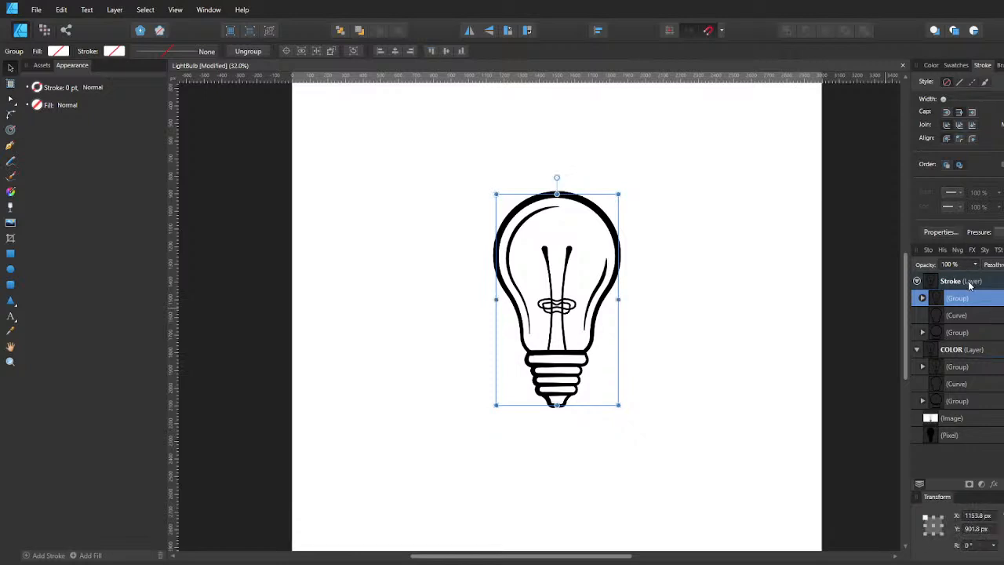
click(957, 282)
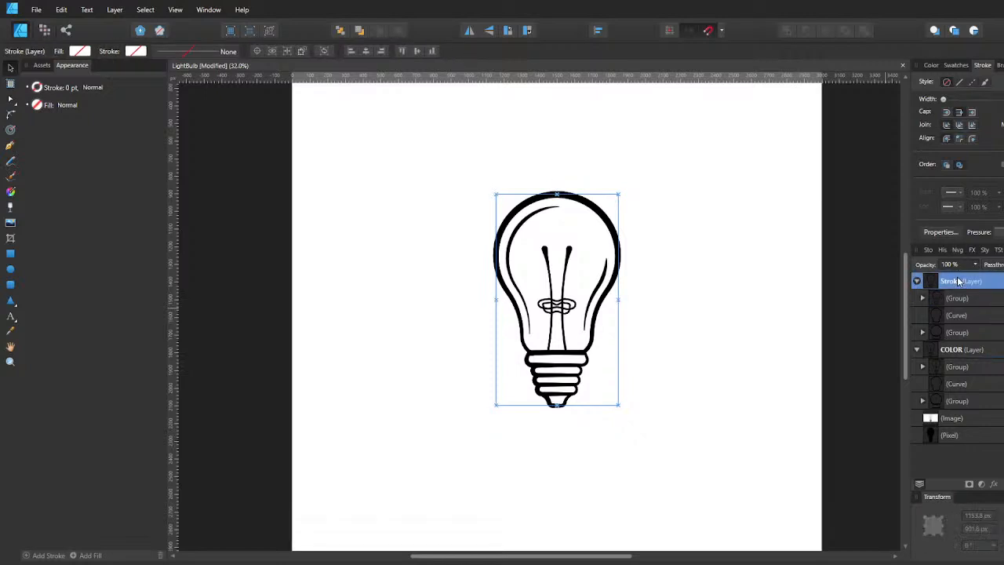
click(915, 280)
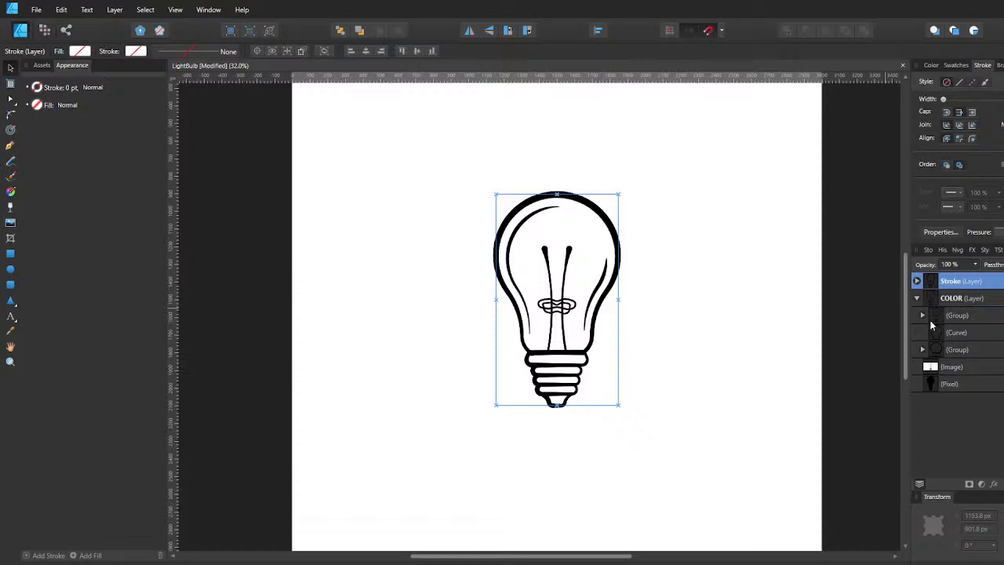
Delete the loose bulb curve and the extra smaller group from the COLOR layer, keeping the full bulb group.
click(956, 333)
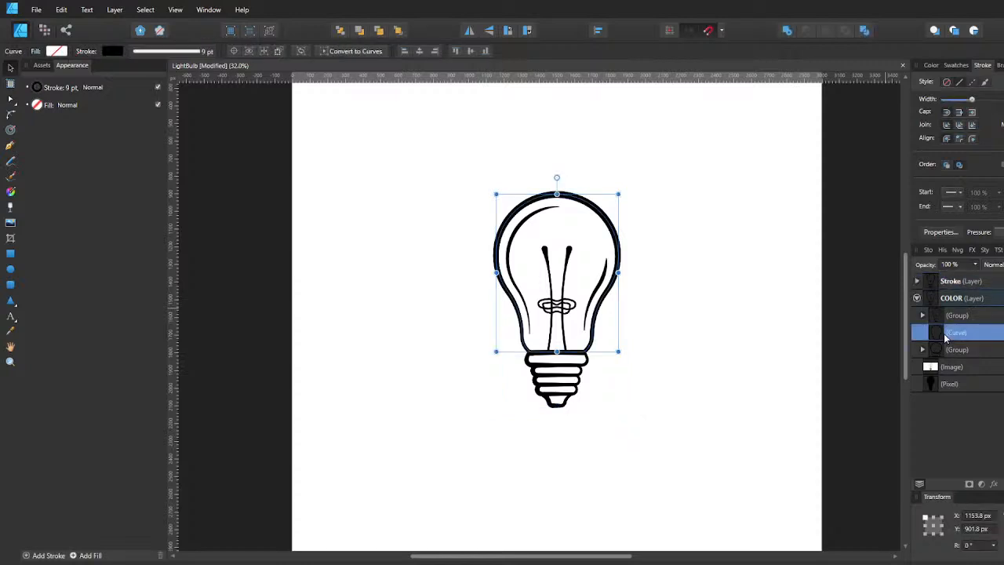
key(Delete)
key(Delete)
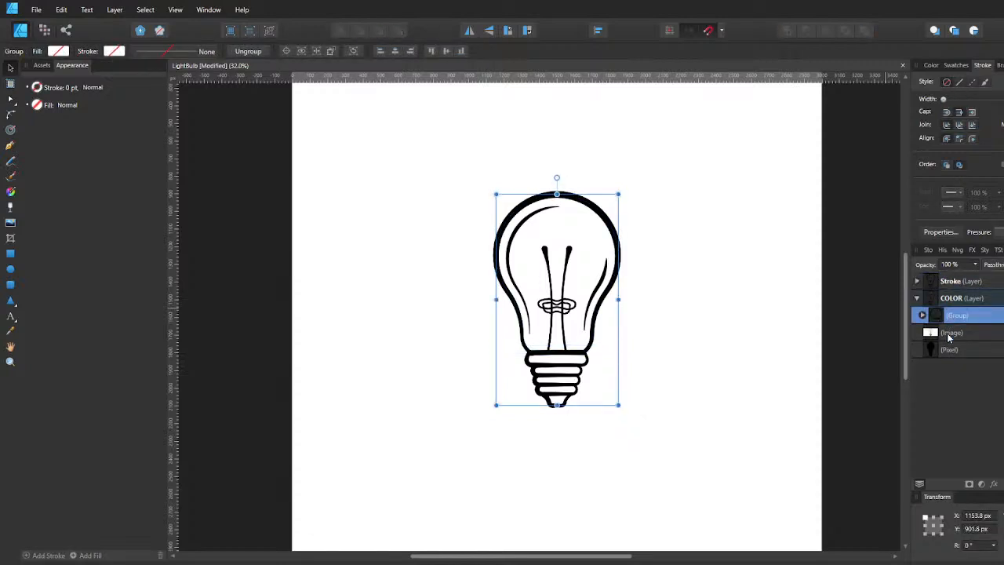
Expand the COLOR layer's bulb group and delete the nested group holding the two upright filament wires.
click(923, 315)
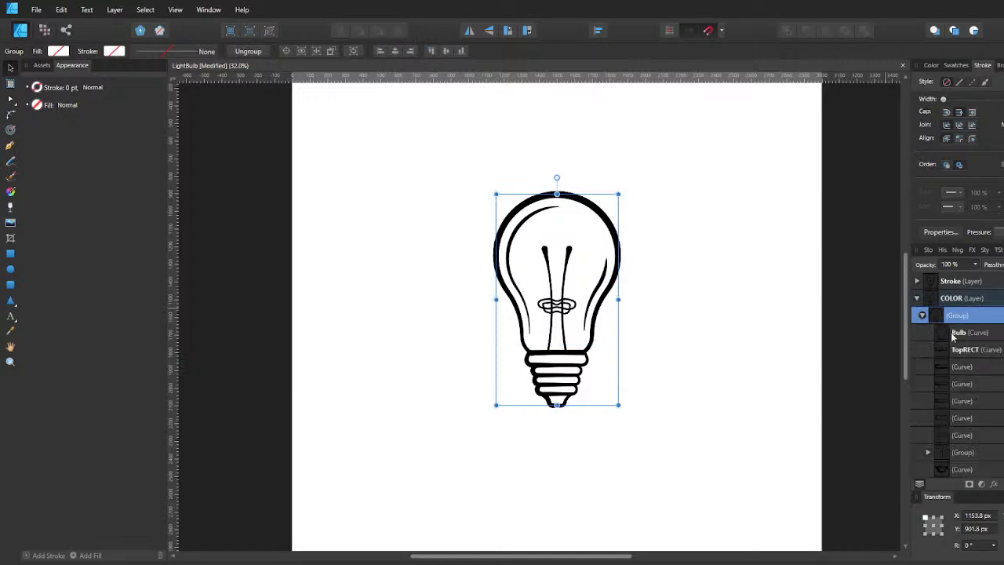
click(992, 348)
scroll(990, 349, down, 1)
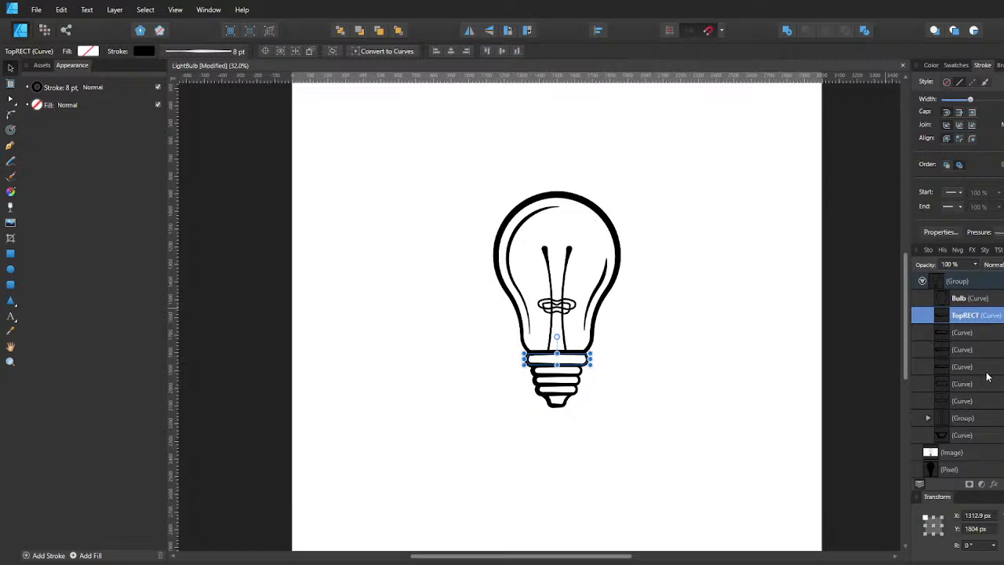
scroll(985, 377, up, 1)
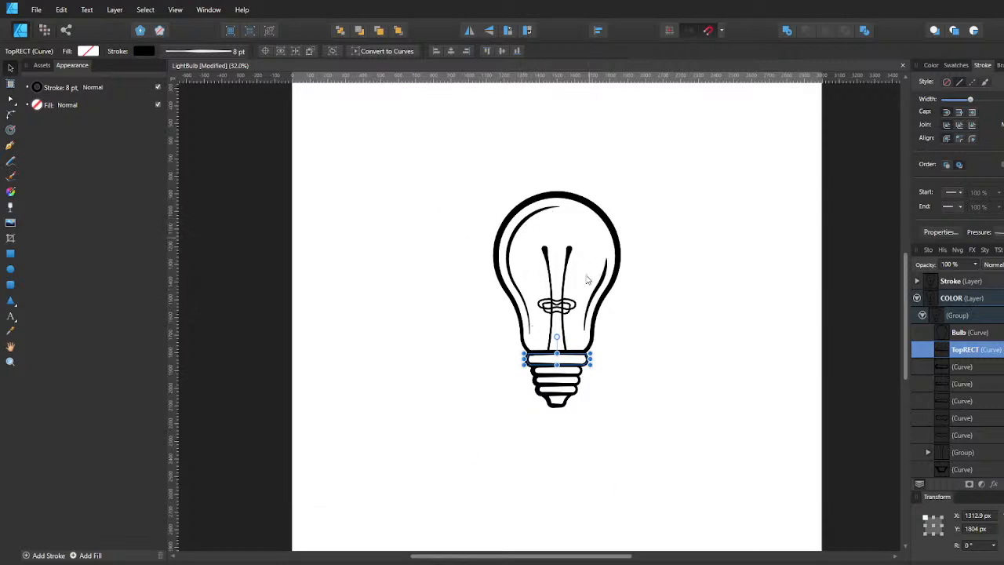
click(994, 338)
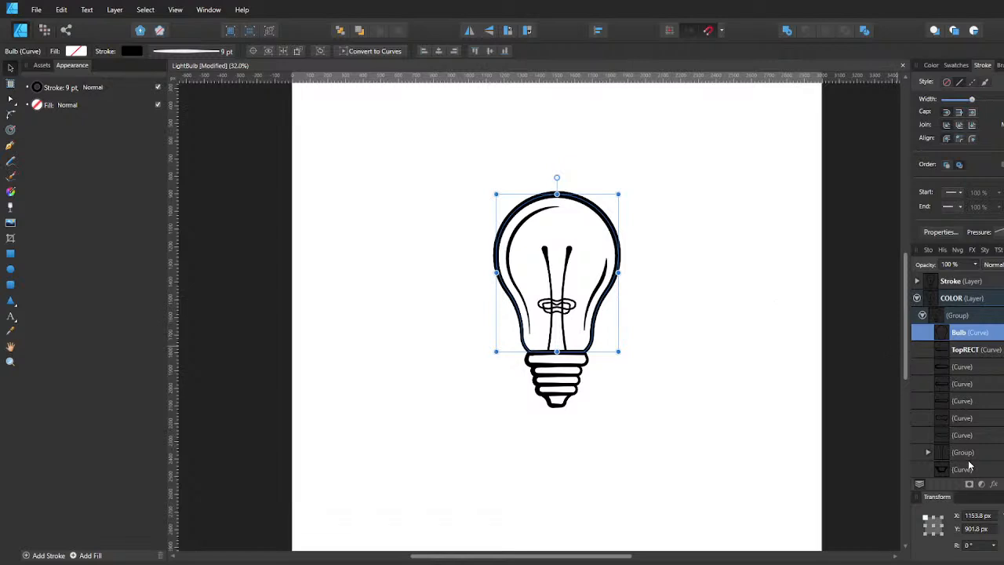
scroll(970, 464, down, 1)
shift+click(971, 436)
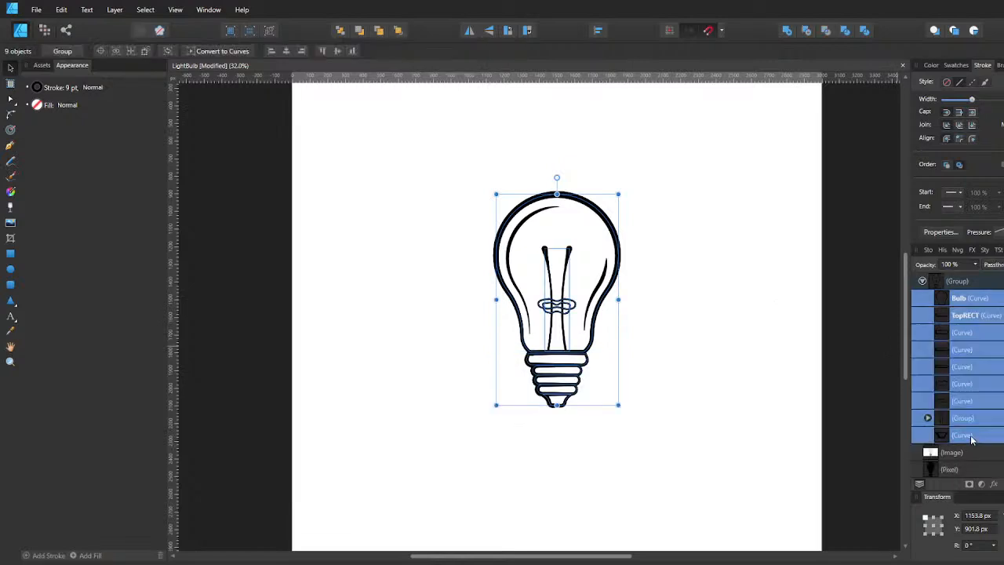
click(971, 420)
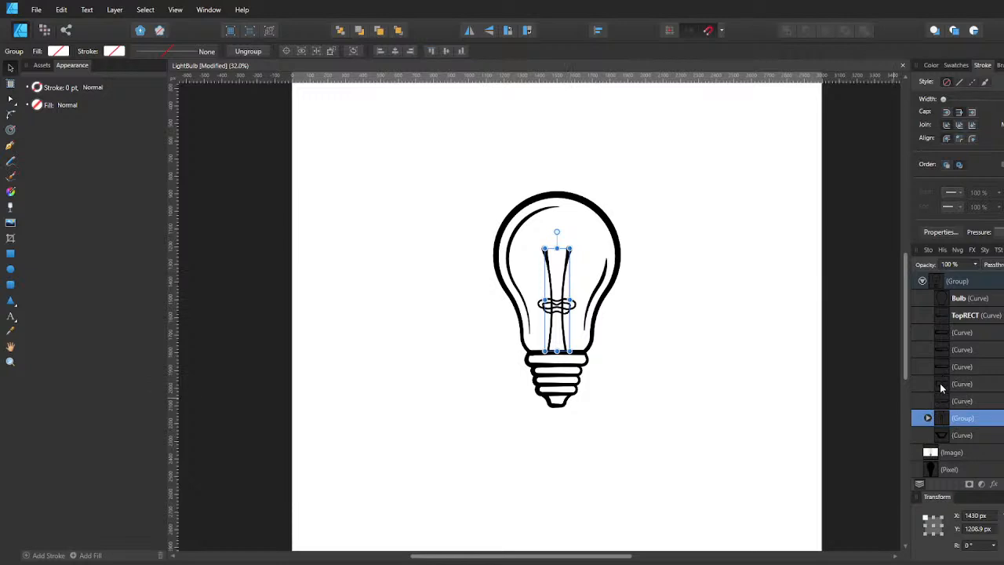
scroll(963, 385, up, 2)
key(Delete)
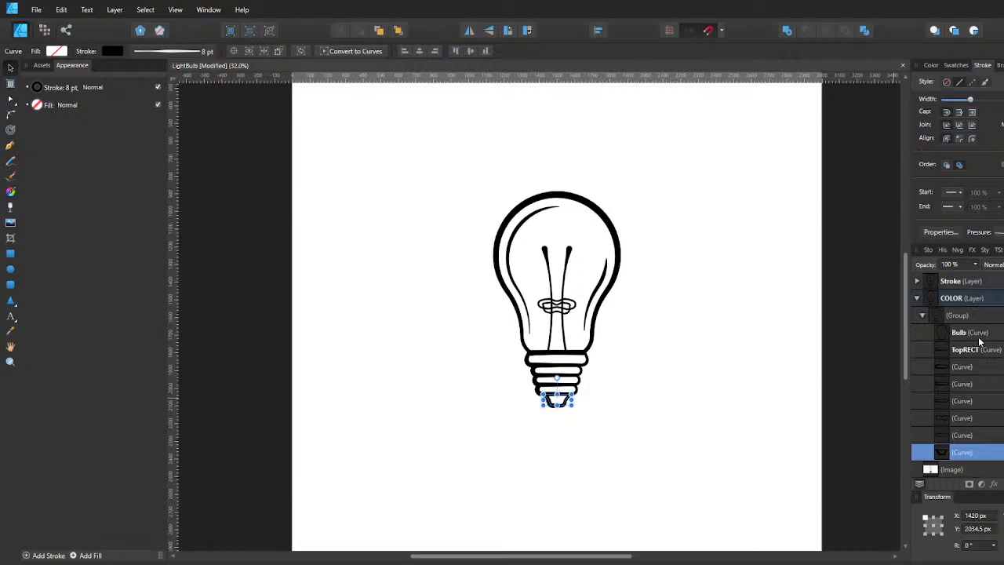
Remove the stroke colour from all eight remaining curves in the COLOR layer's group.
shift+click(977, 336)
click(40, 90)
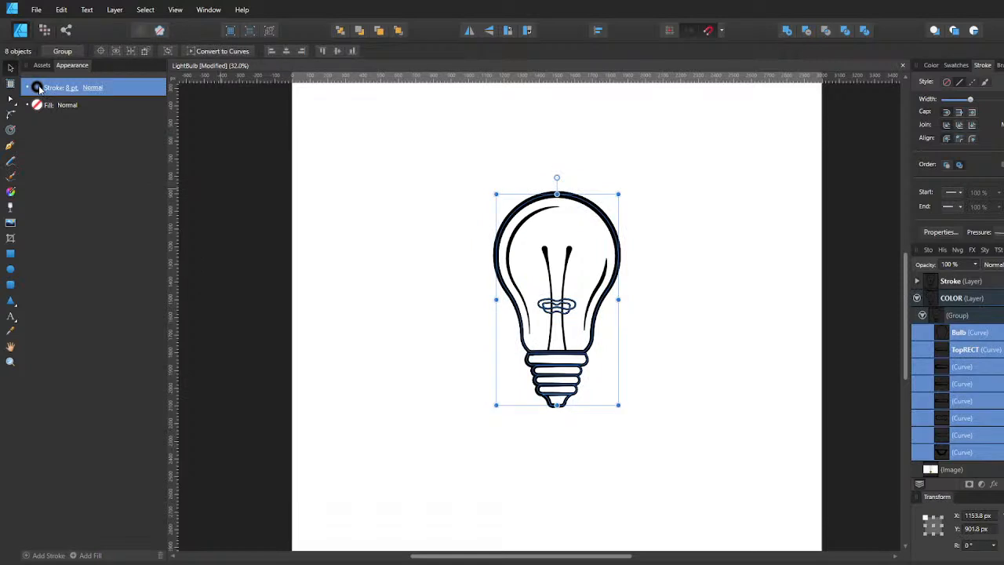
click(38, 88)
click(173, 109)
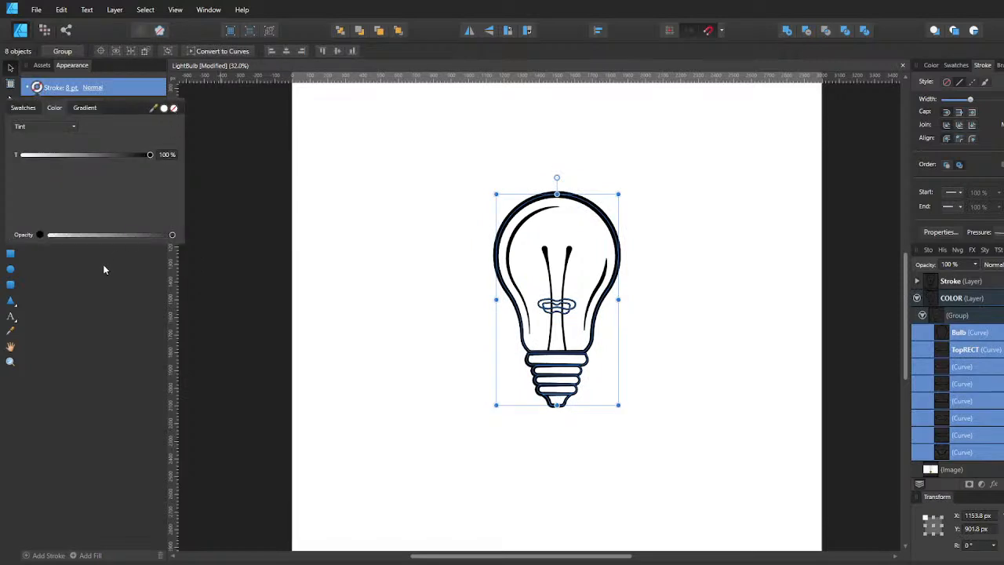
click(84, 287)
click(35, 108)
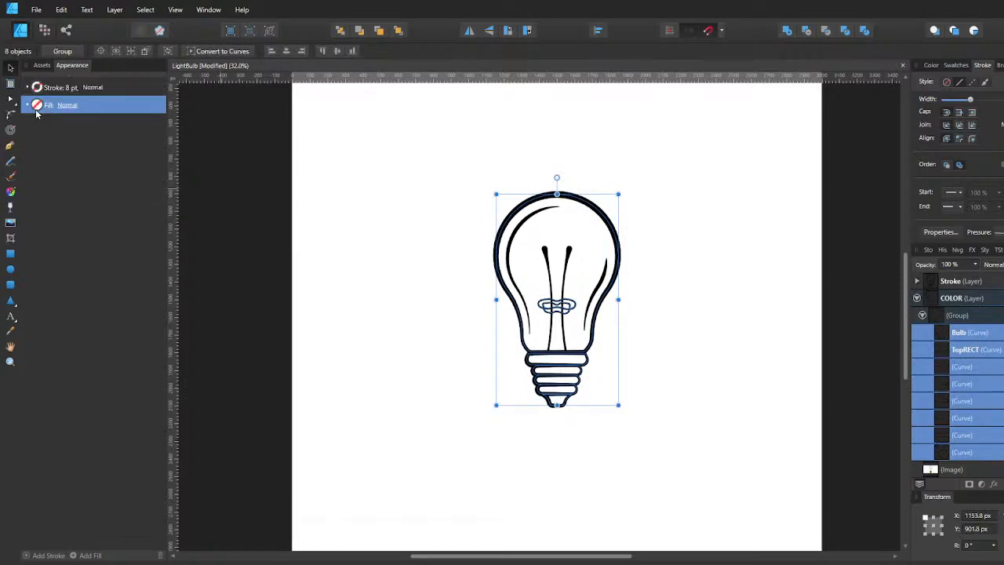
click(37, 105)
click(37, 105)
click(972, 419)
Fill all eight curves in the COLOR group with light cyan 6FEDFF using the RGB Hex Sliders.
click(969, 454)
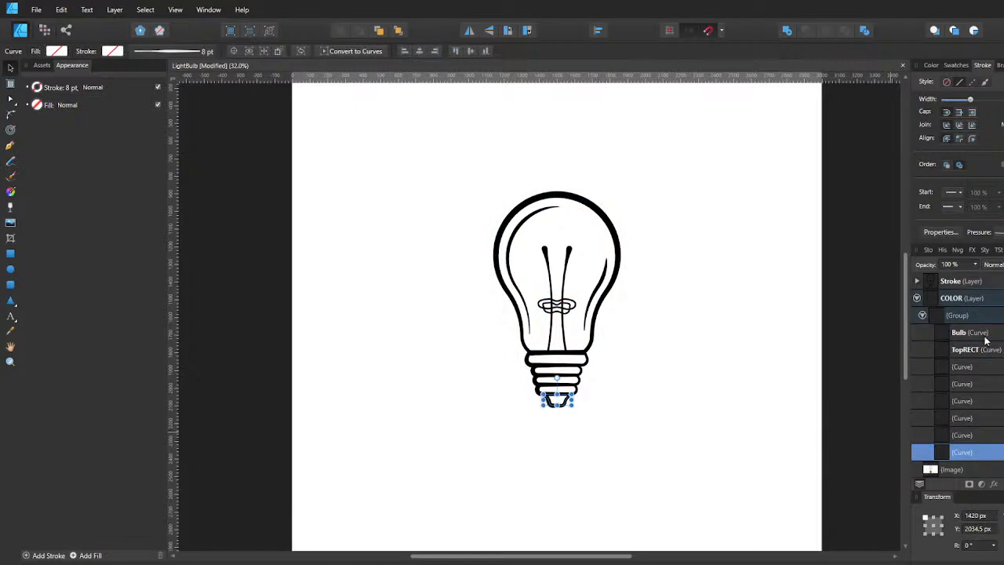
shift+click(986, 339)
click(38, 107)
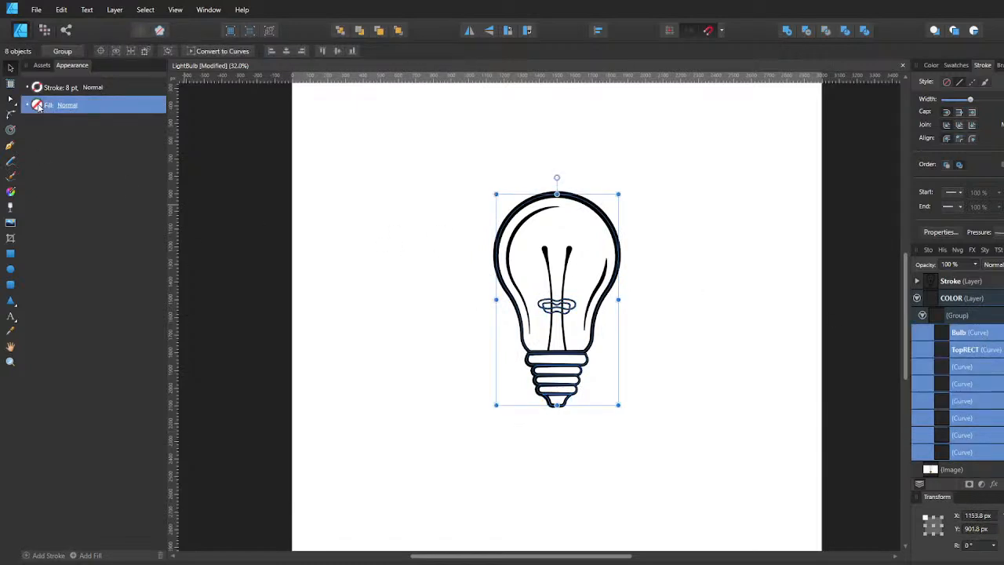
click(38, 107)
click(54, 127)
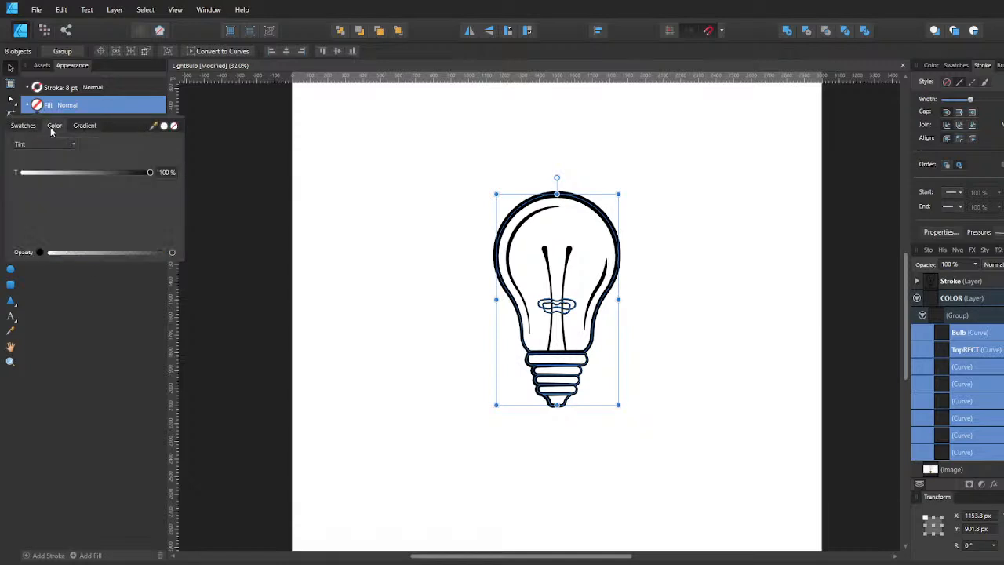
click(38, 144)
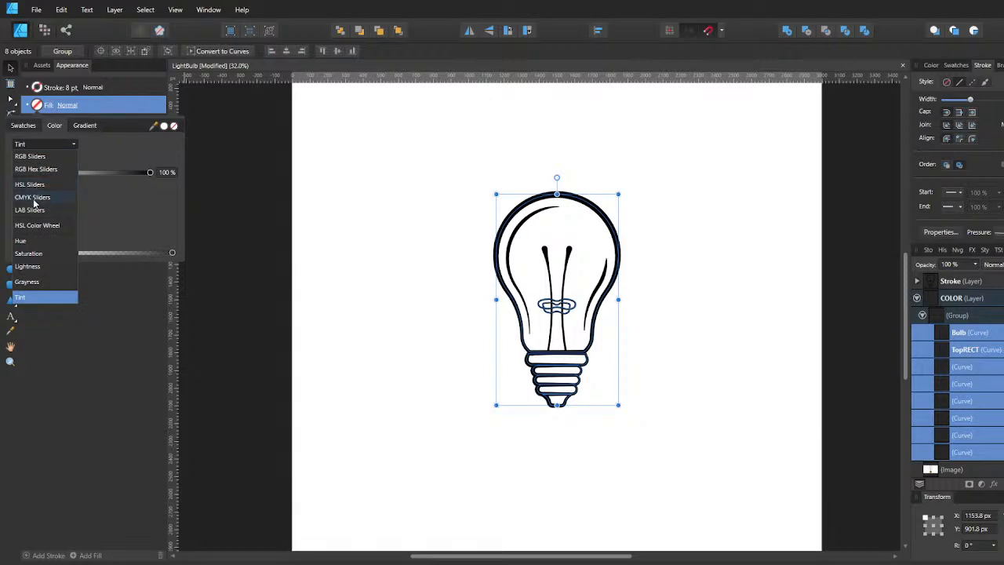
click(39, 169)
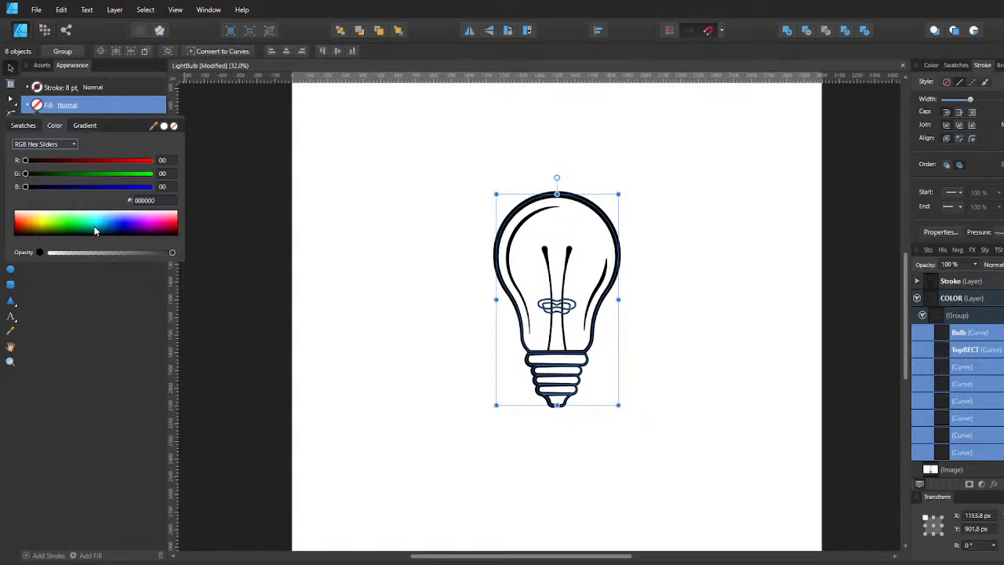
click(155, 228)
drag(154, 228, 100, 222)
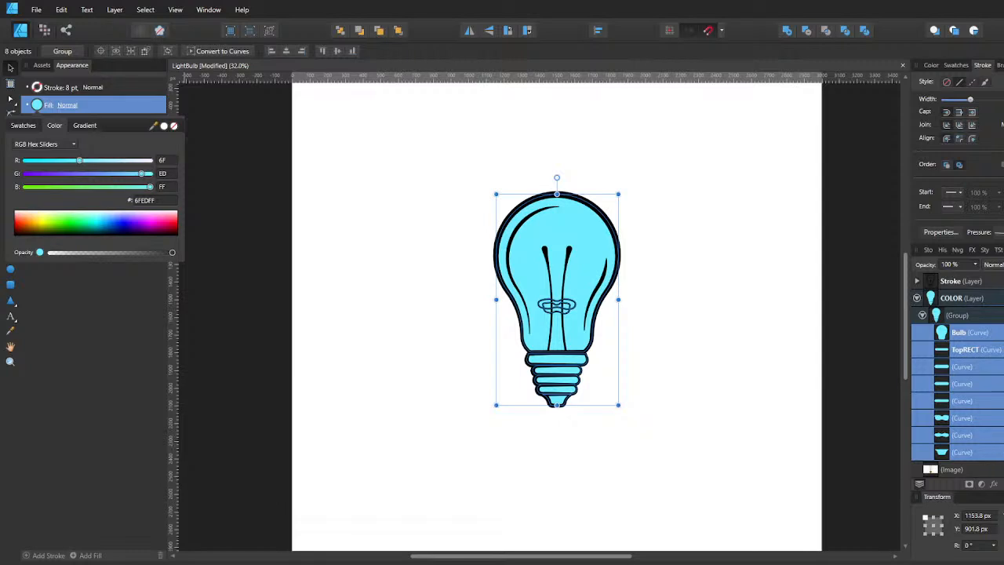
key(Escape)
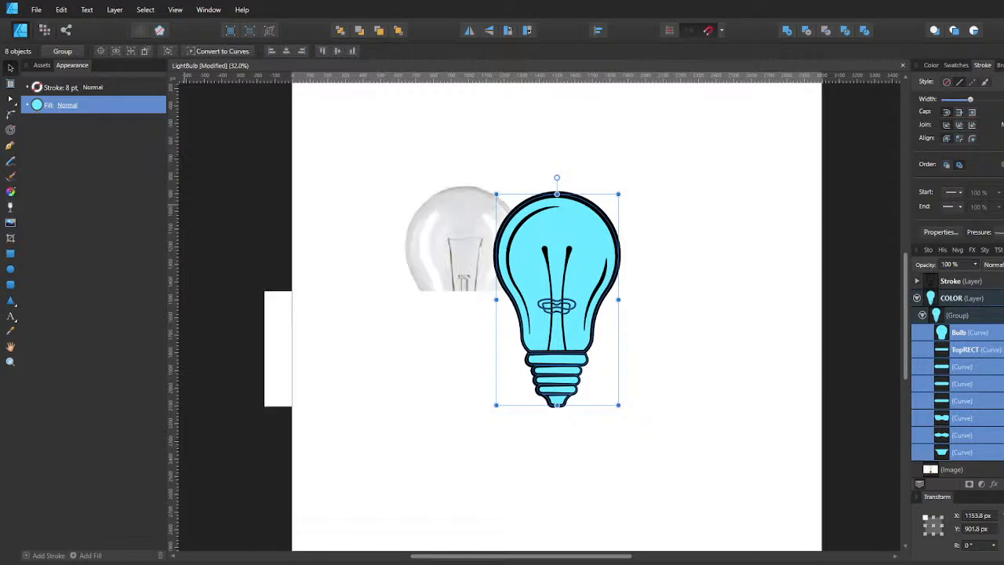
Move the reference photo to the left of the drawn bulb, at about X -457 px, Y 831 px.
click(416, 345)
drag(416, 345, 393, 356)
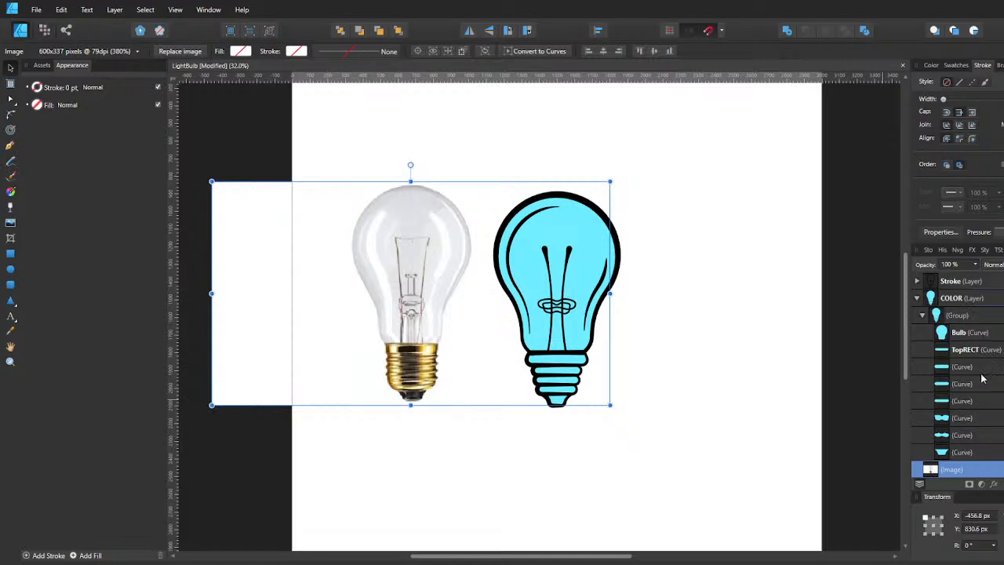
Fill TopRECT and the five curves below it in the COLOR group with gold AF872B, sampled from the photo's screw base.
click(980, 350)
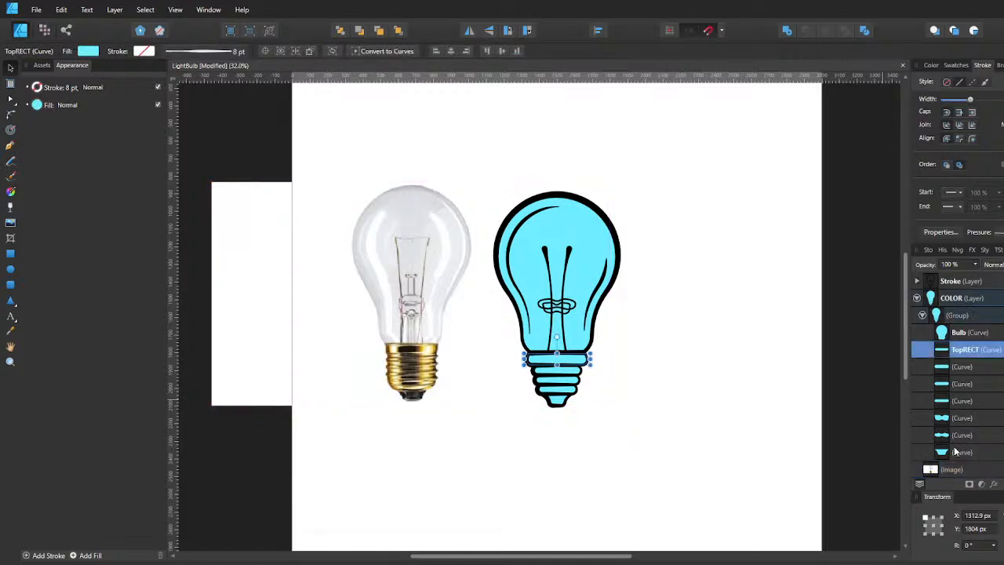
shift+click(956, 438)
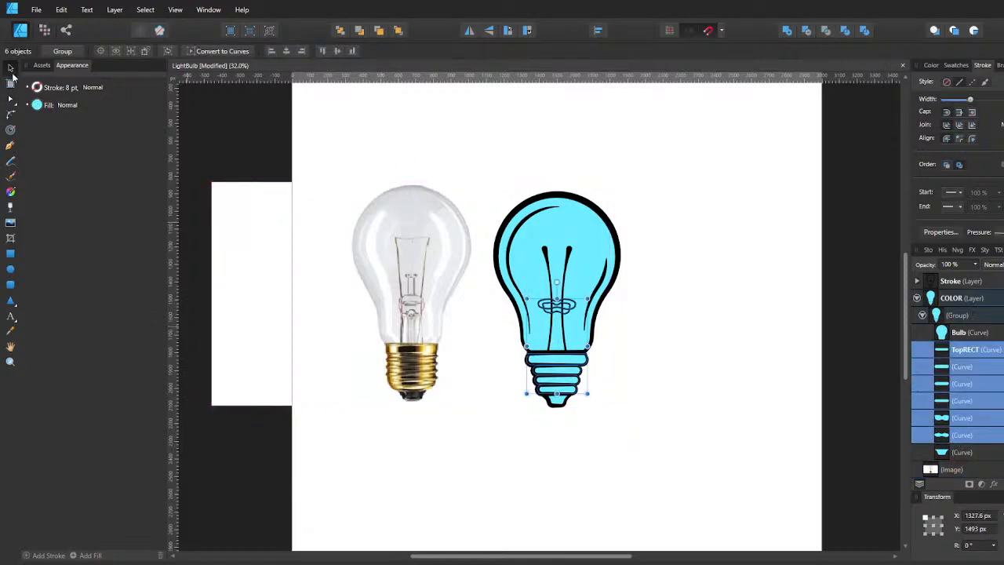
click(41, 110)
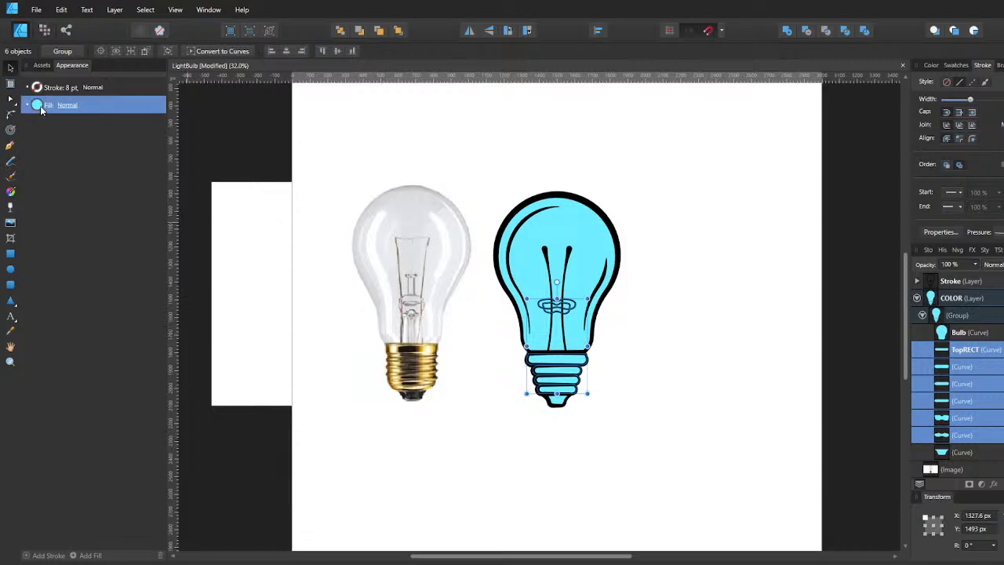
click(42, 110)
drag(154, 126, 434, 349)
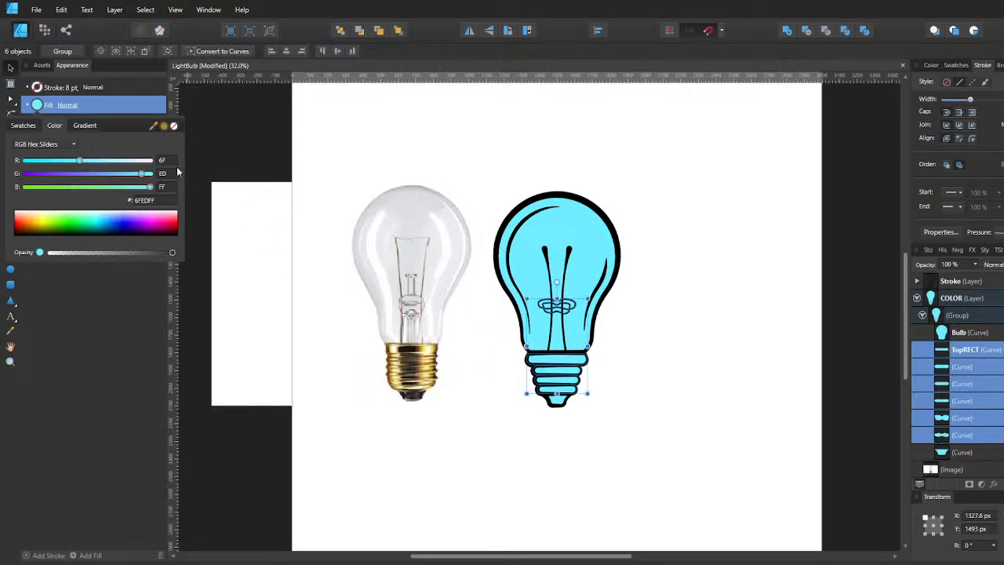
click(163, 126)
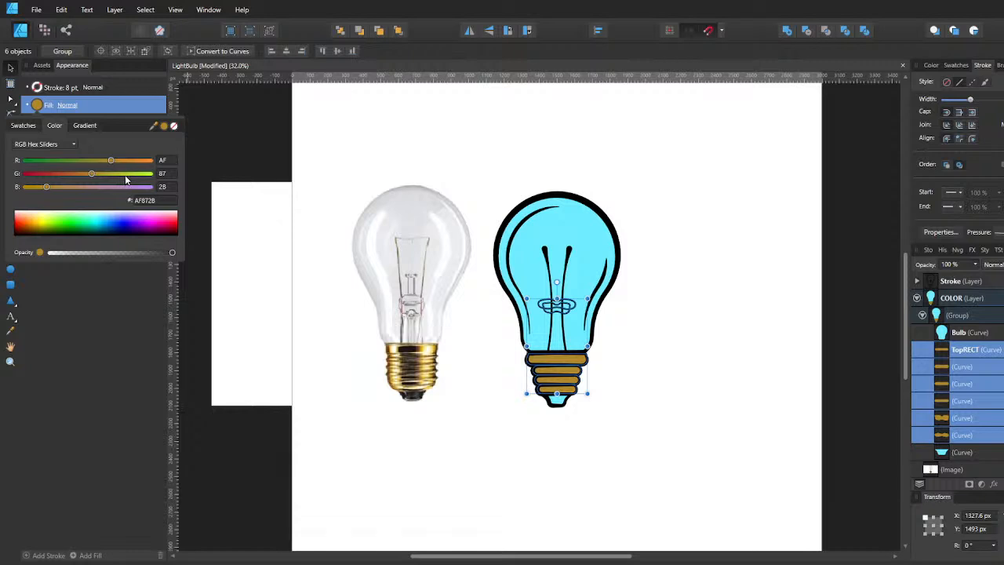
Change the fill of the six selected base curves to pink FF438F using the colour spectrum.
click(125, 174)
drag(125, 174, 97, 181)
drag(43, 223, 167, 224)
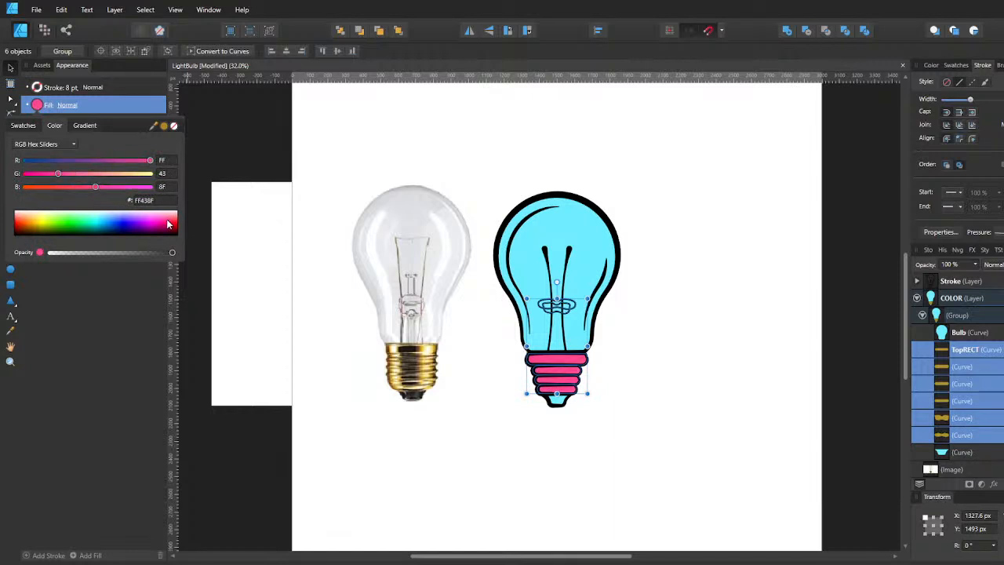
Fill the lowest curve in the COLOR group, the bulb's bottom tip, with the recently used pink.
click(946, 456)
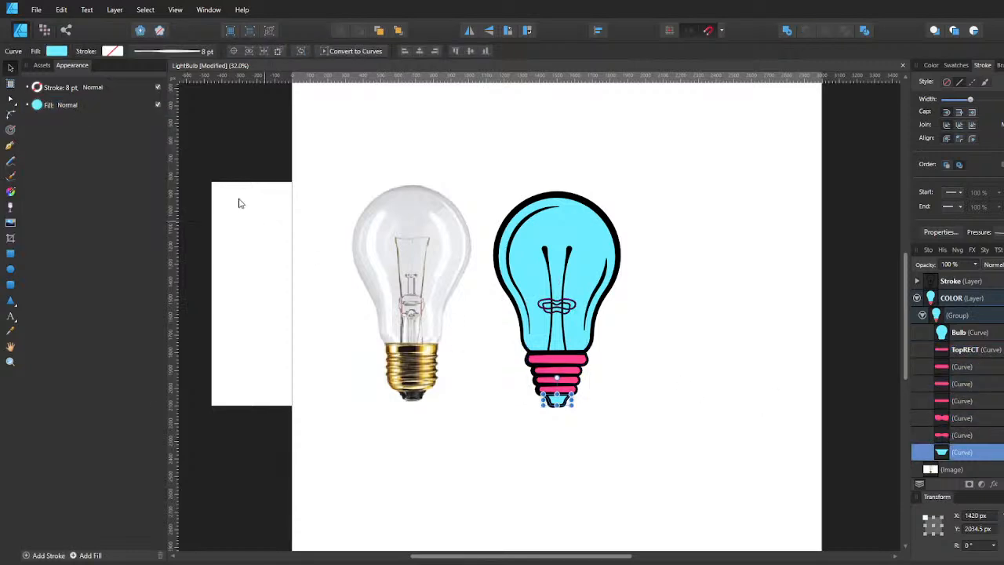
click(40, 105)
click(37, 105)
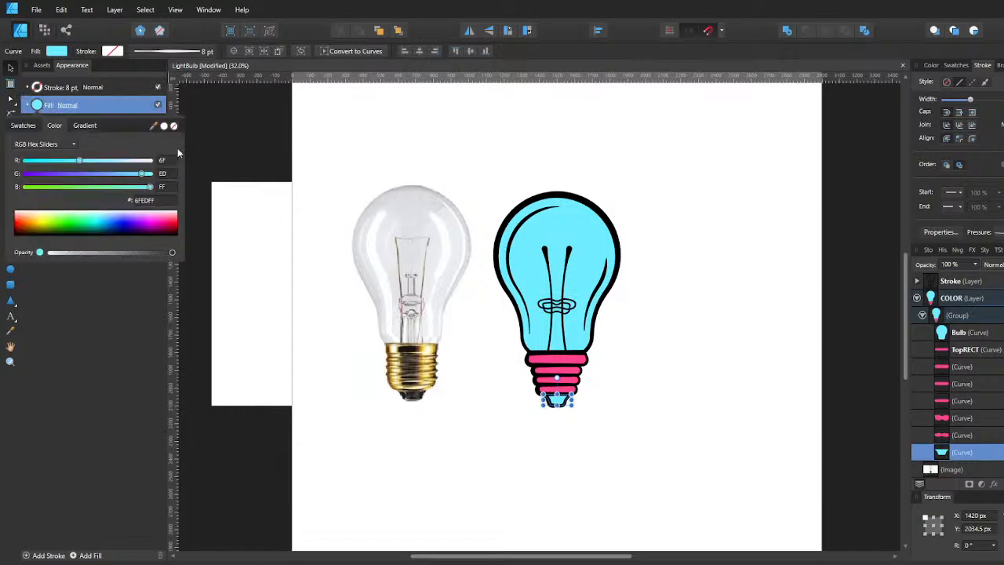
click(34, 126)
click(37, 143)
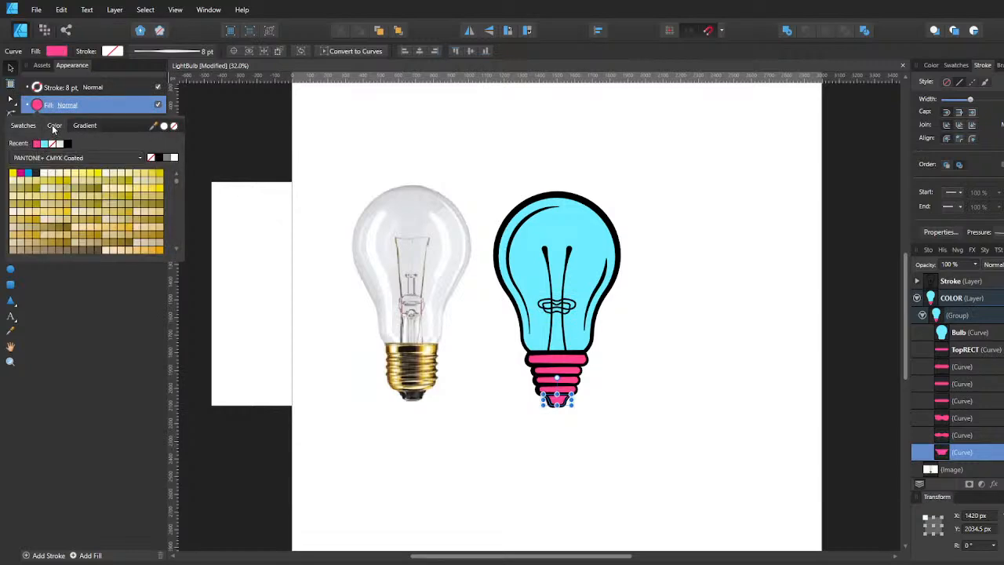
Darken the bottom tip's pink fill to deep maroon by lowering its Lightness, deselect it and save the document.
click(54, 125)
click(68, 144)
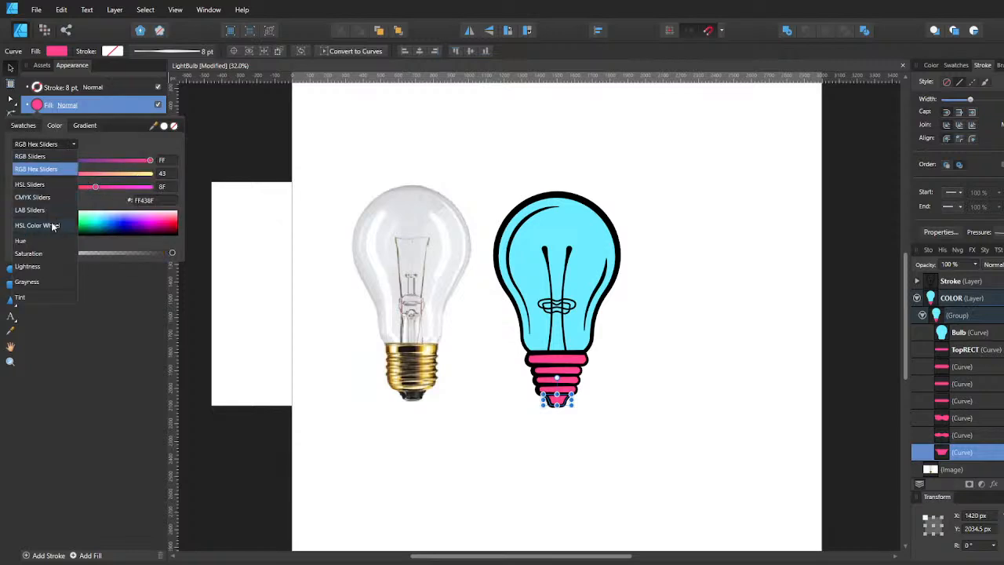
click(44, 251)
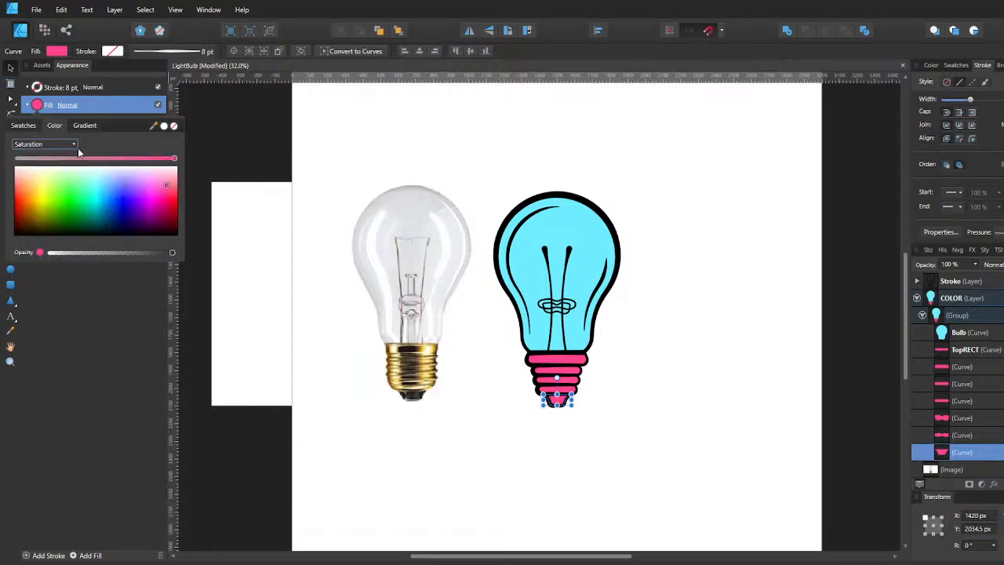
click(47, 144)
click(44, 266)
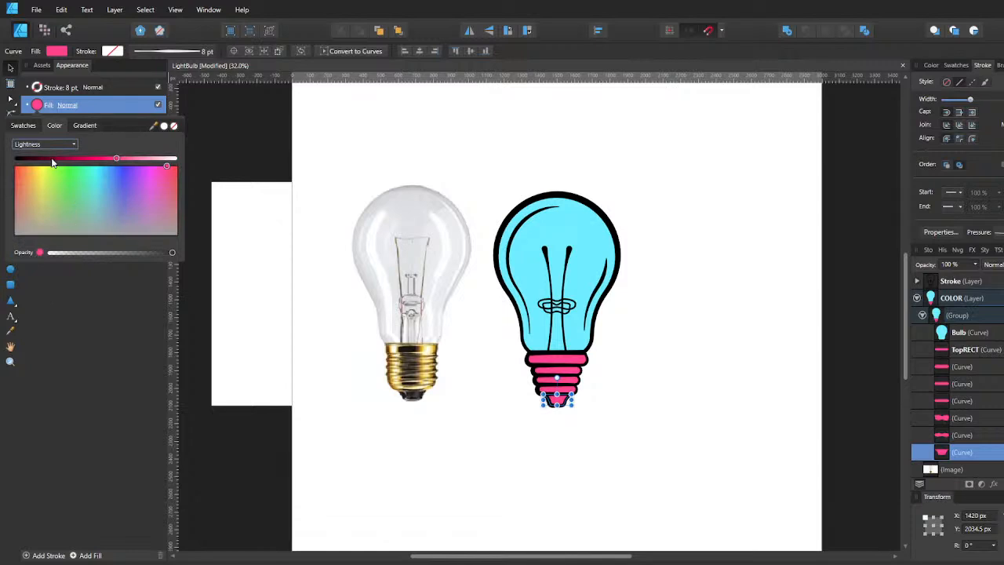
click(52, 159)
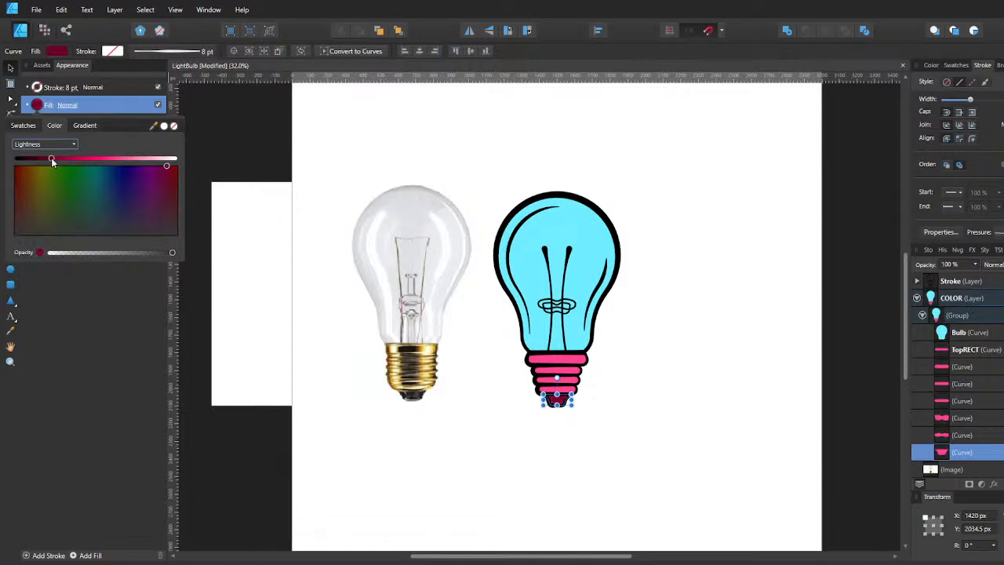
click(477, 372)
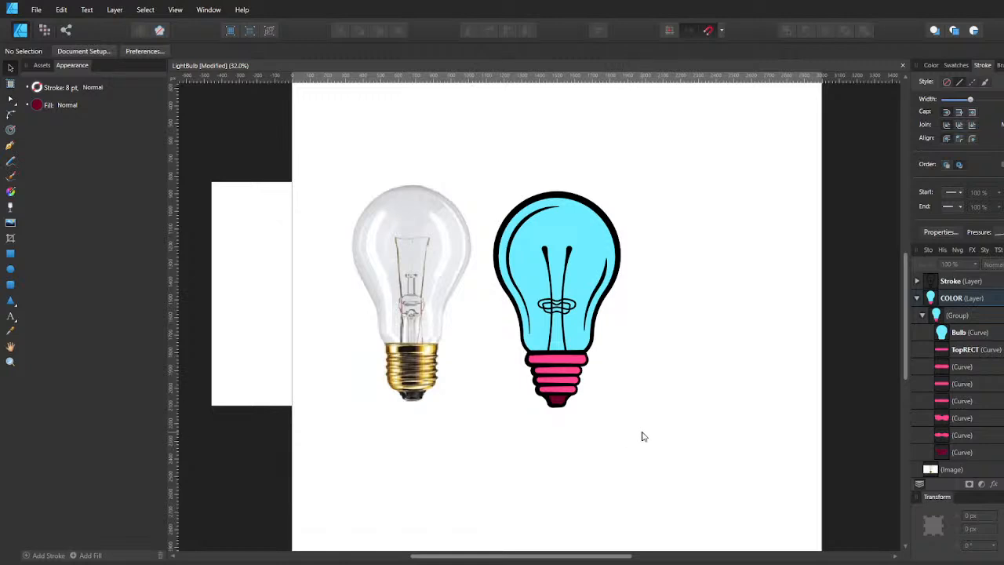
key(ctrl+s)
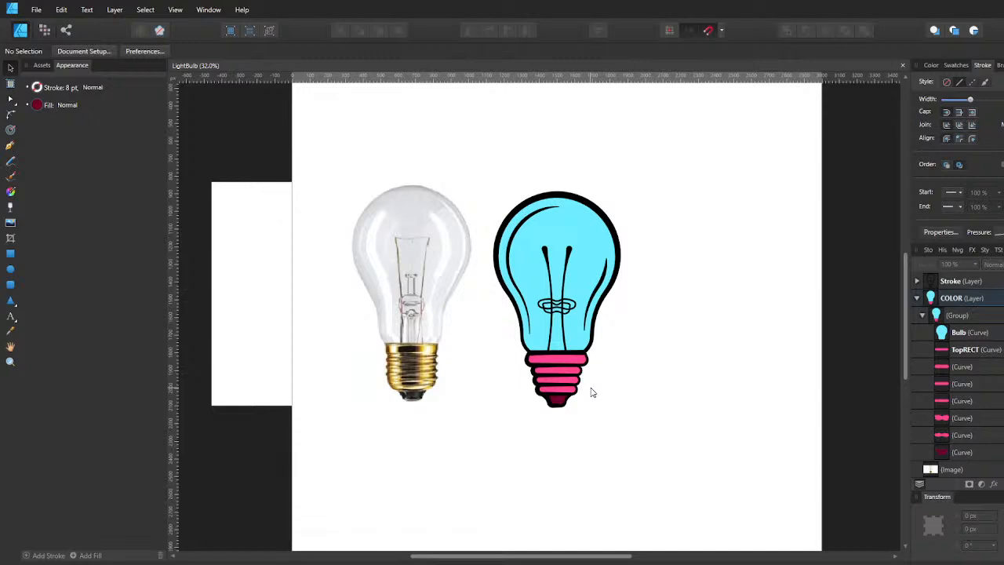
Add a new layer between the Stroke and COLOR layers, save the document, and name the layer Highlights.
click(916, 298)
key(ctrl+shift+n)
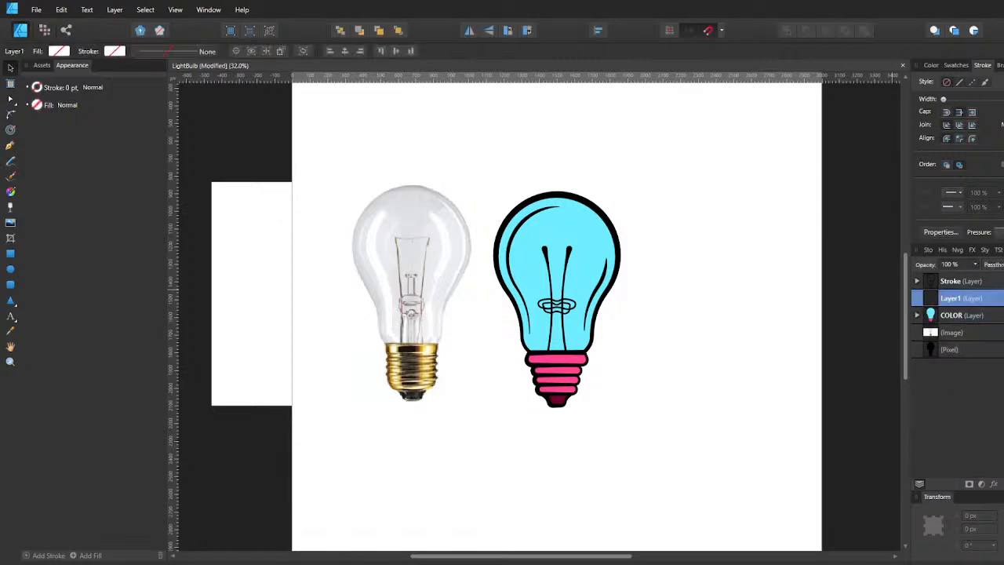
click(656, 360)
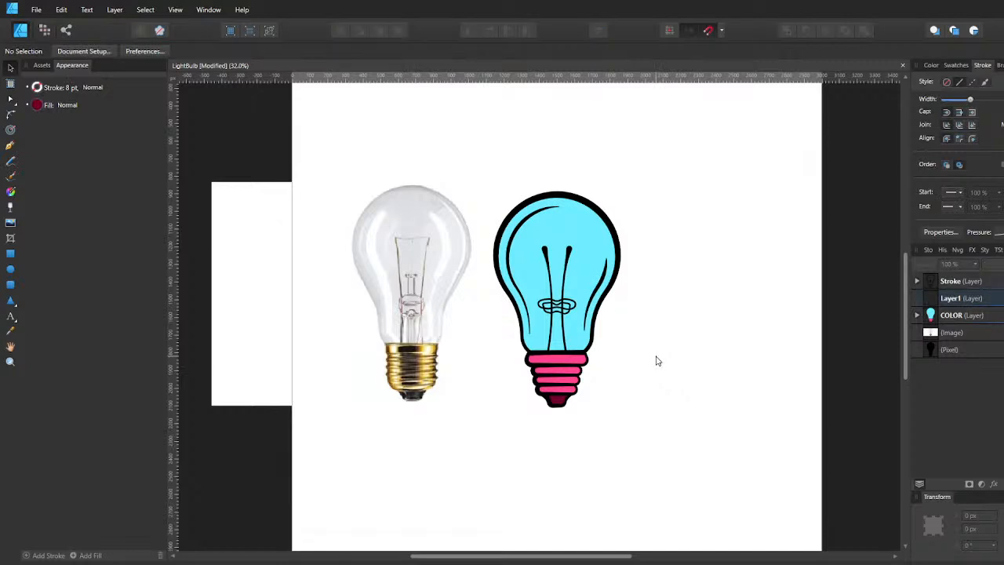
key(ctrl+s)
double_click(945, 300)
text(H)
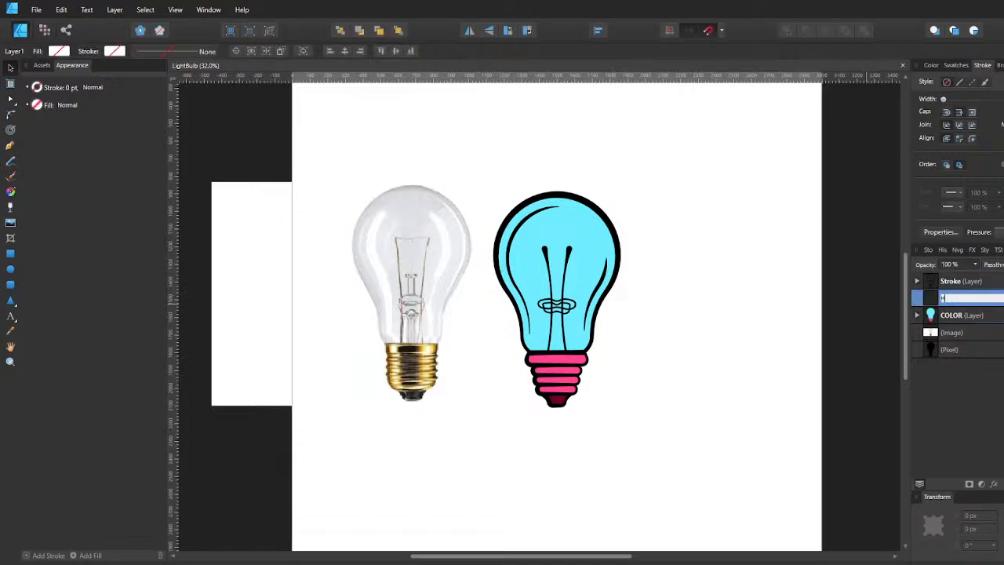
text(ighlights)
key(Return)
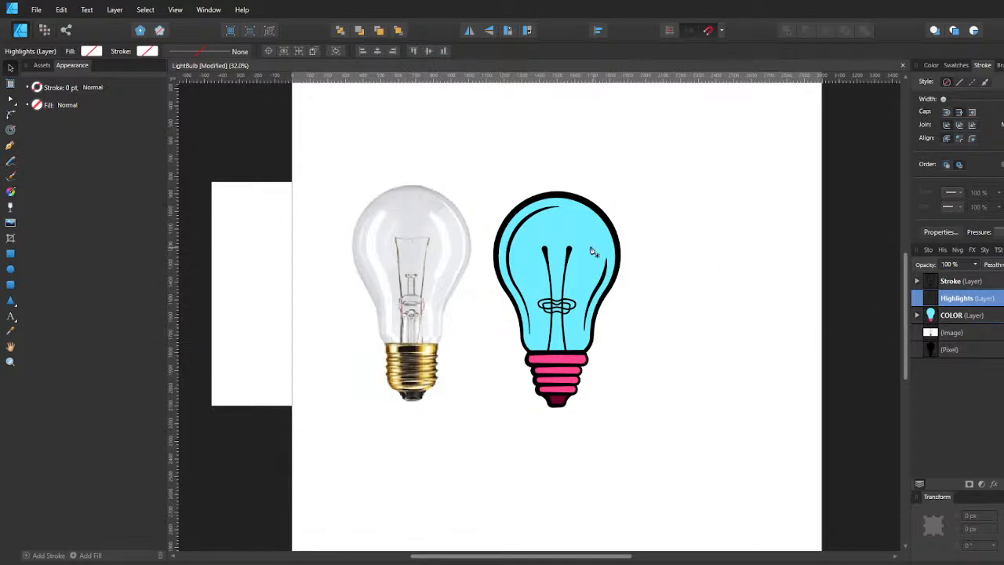
Copy the long reflection curve on the bulb's left side from the Stroke layer's group into the Highlights layer.
key(p)
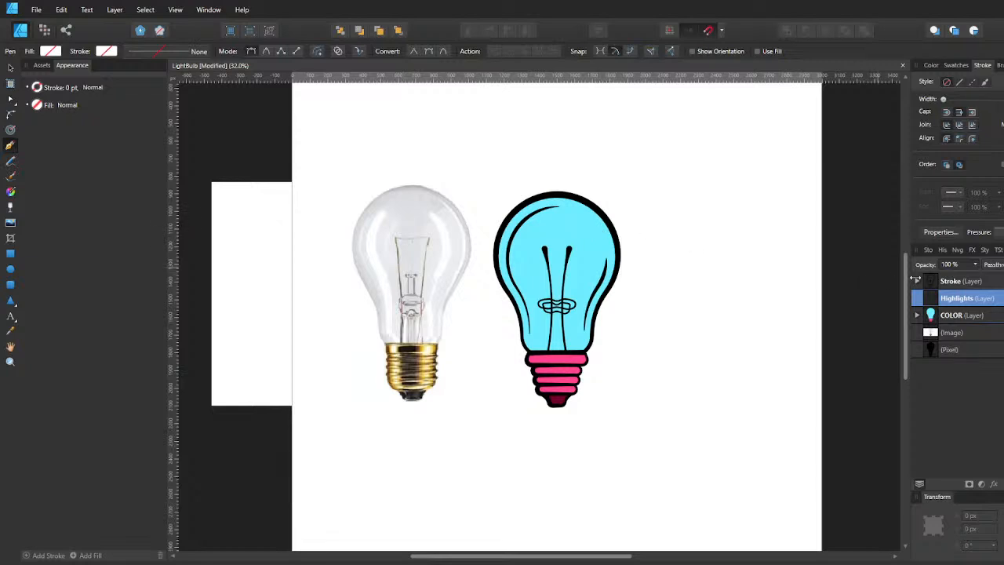
click(916, 281)
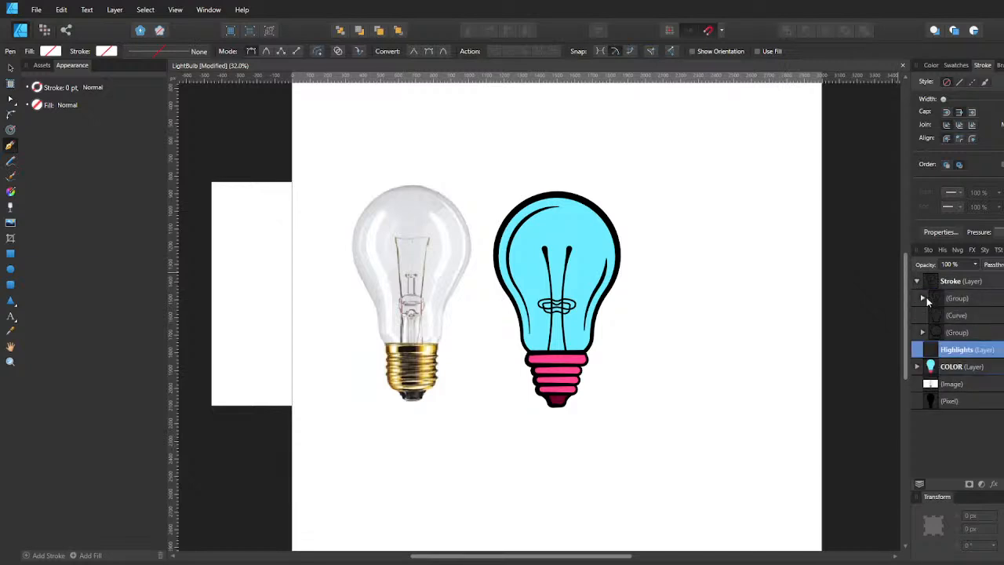
click(926, 298)
click(951, 333)
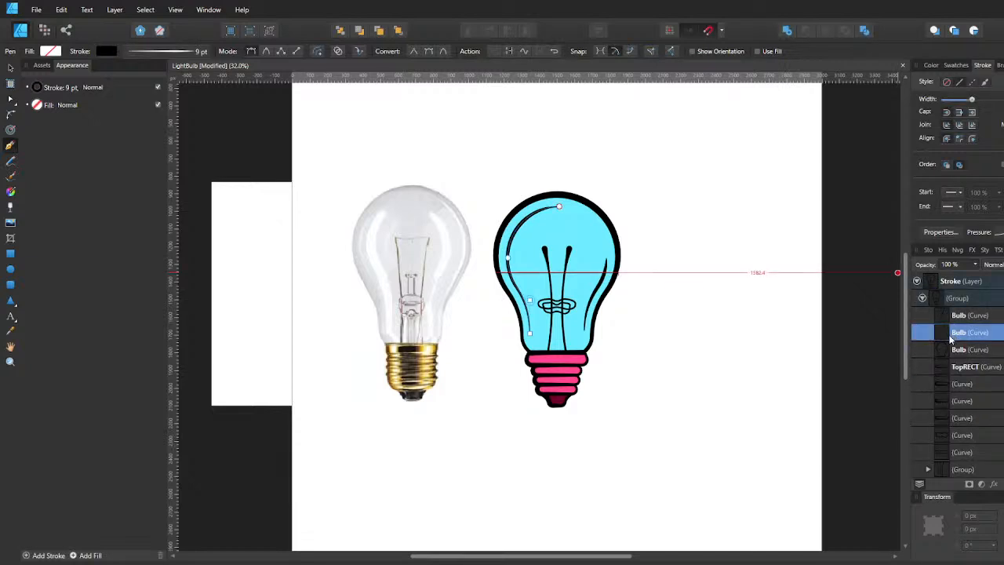
click(924, 297)
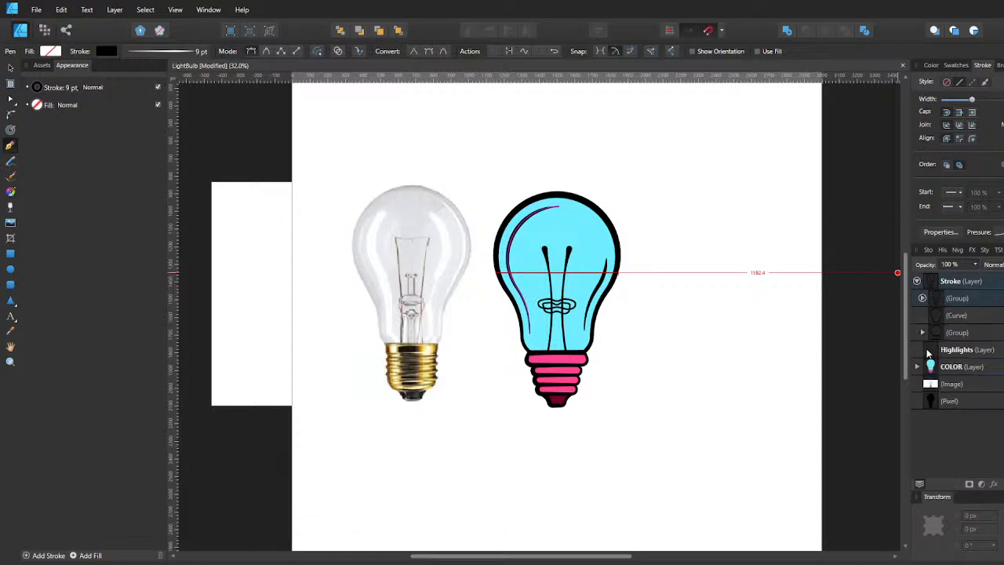
click(930, 353)
key(ctrl+v)
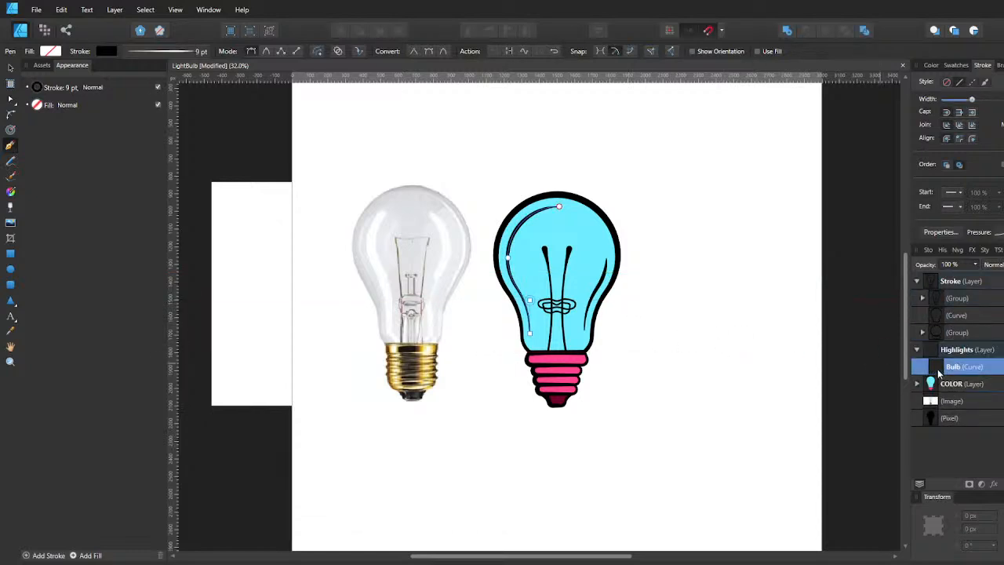
Set the copied highlight curve's stroke to a very pale cyan, sampled from the bulb's glass and lightened.
click(108, 51)
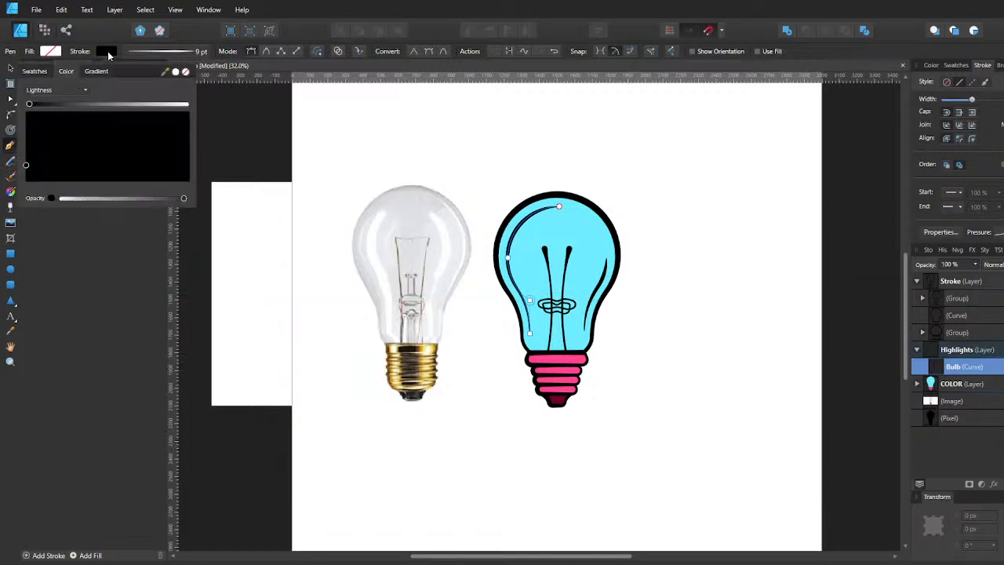
drag(165, 70, 548, 276)
drag(182, 105, 171, 107)
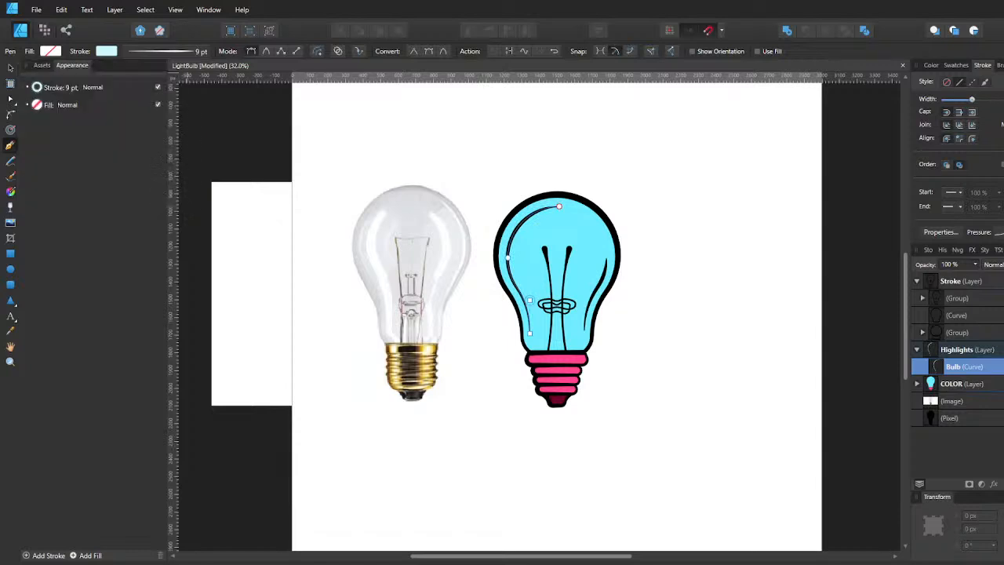
Raise the start of the highlight curve's pressure profile to full so its stroke no longer tapers at the ends.
click(998, 232)
drag(1003, 284, 1003, 255)
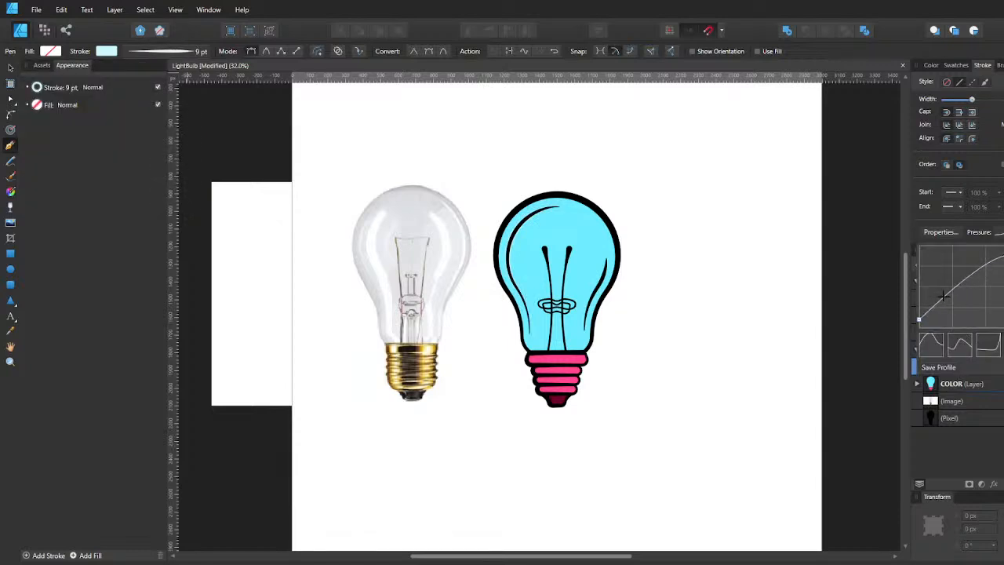
drag(922, 319, 917, 265)
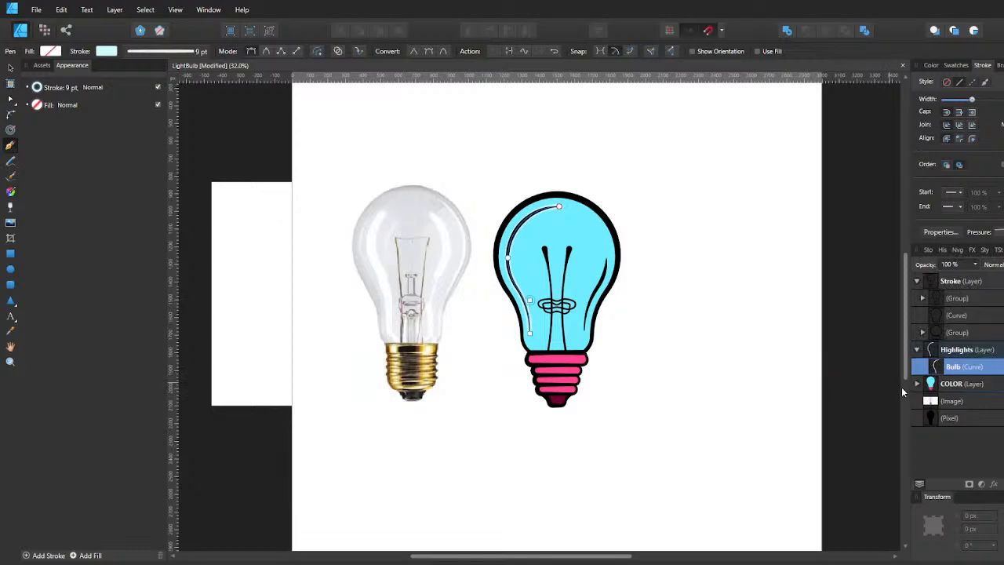
Set the stroke width of the black left-side reflection curve in the Stroke layer's group to 7 pt.
key(v)
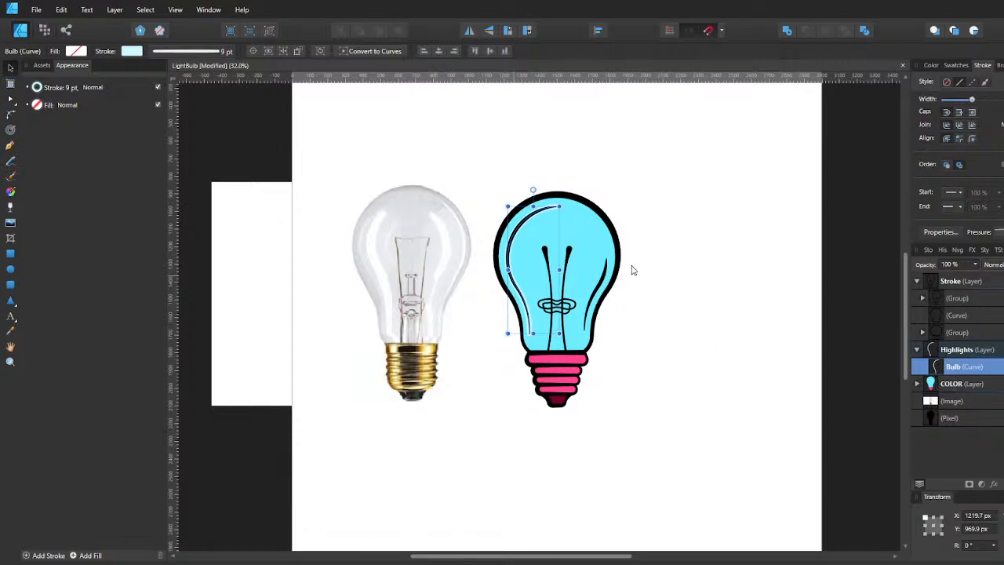
click(922, 298)
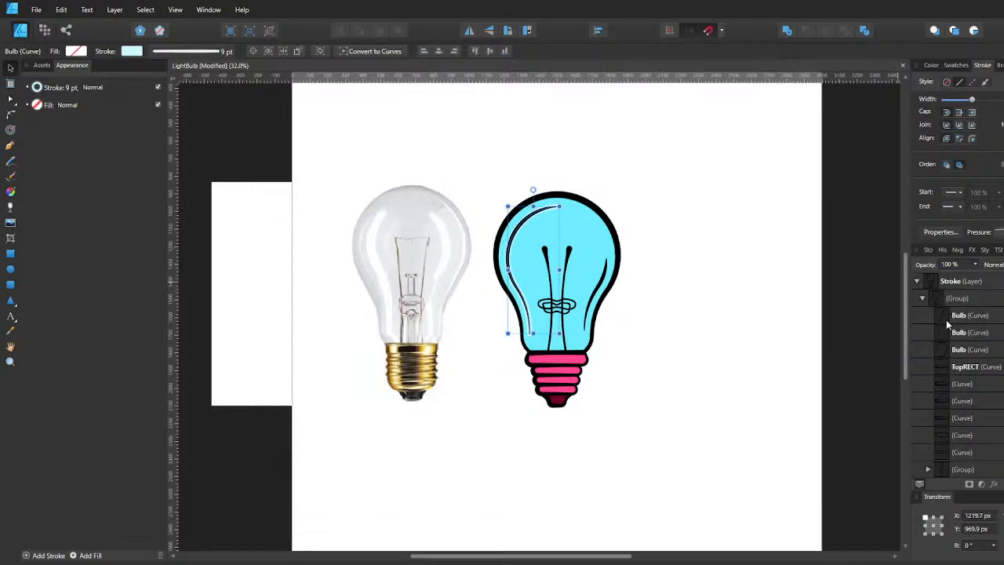
click(946, 319)
click(946, 333)
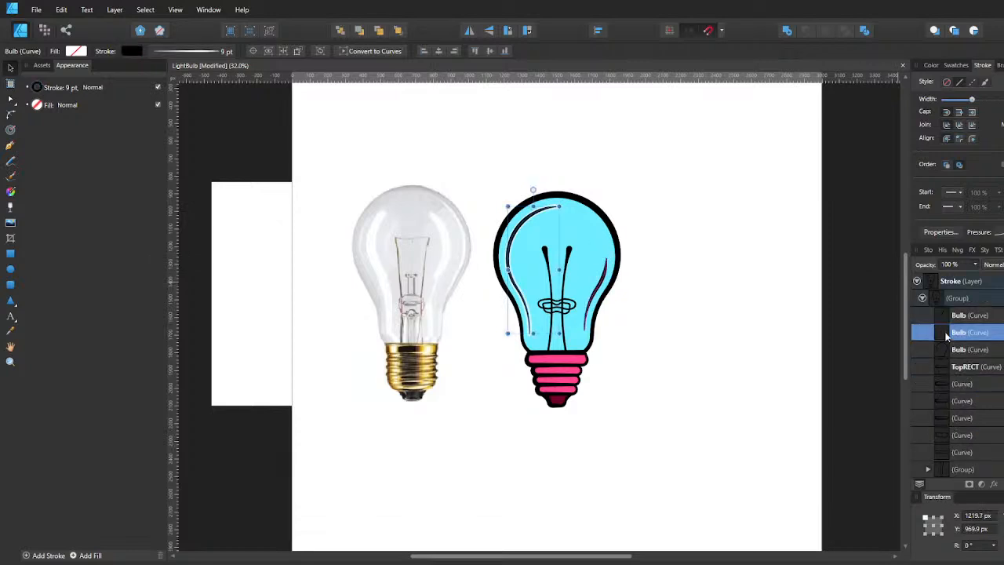
click(207, 53)
click(237, 92)
text(7)
key(Return)
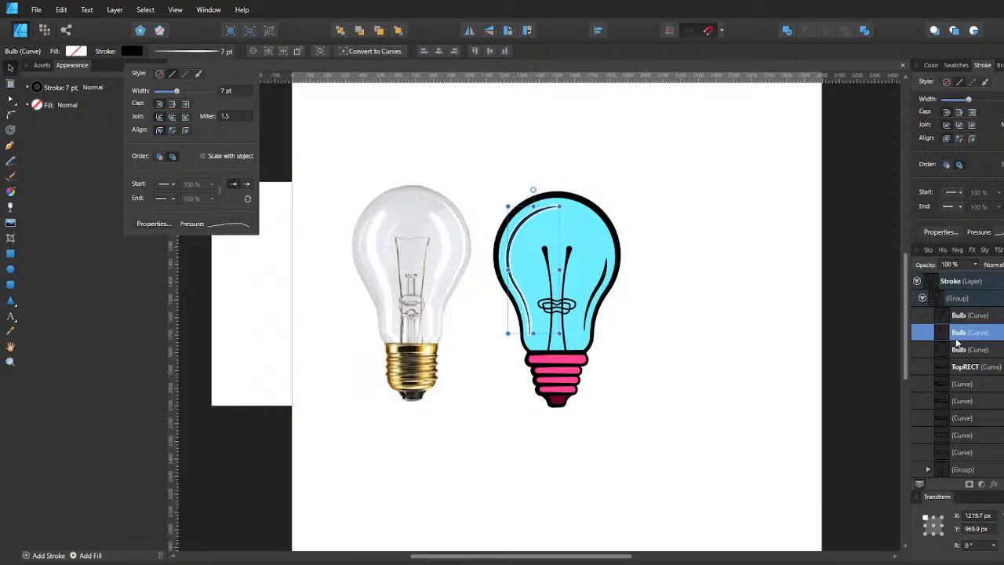
Set the stroke width of the short black reflection curve on the bulb's right side to 7 pt.
click(959, 317)
click(952, 317)
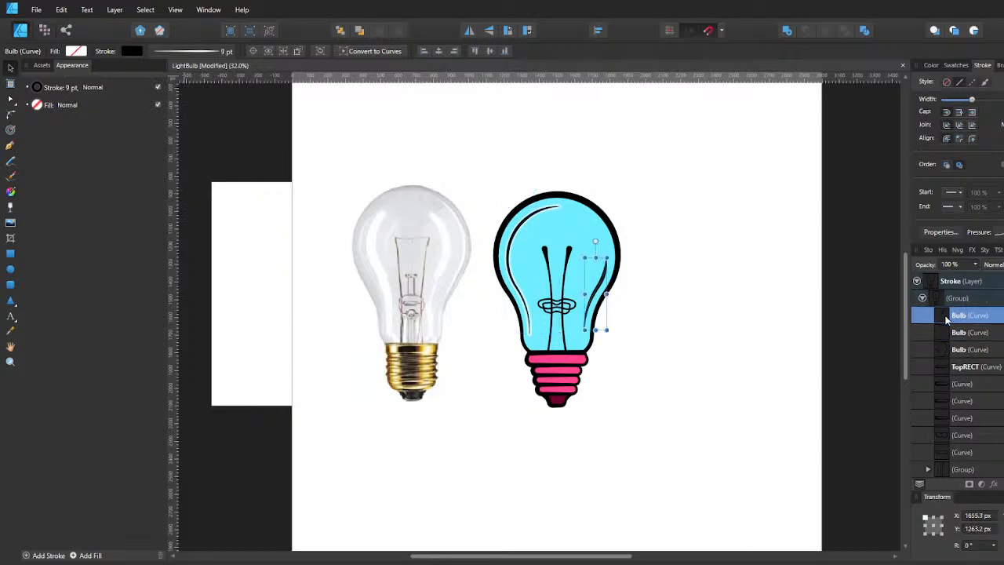
click(199, 52)
click(227, 93)
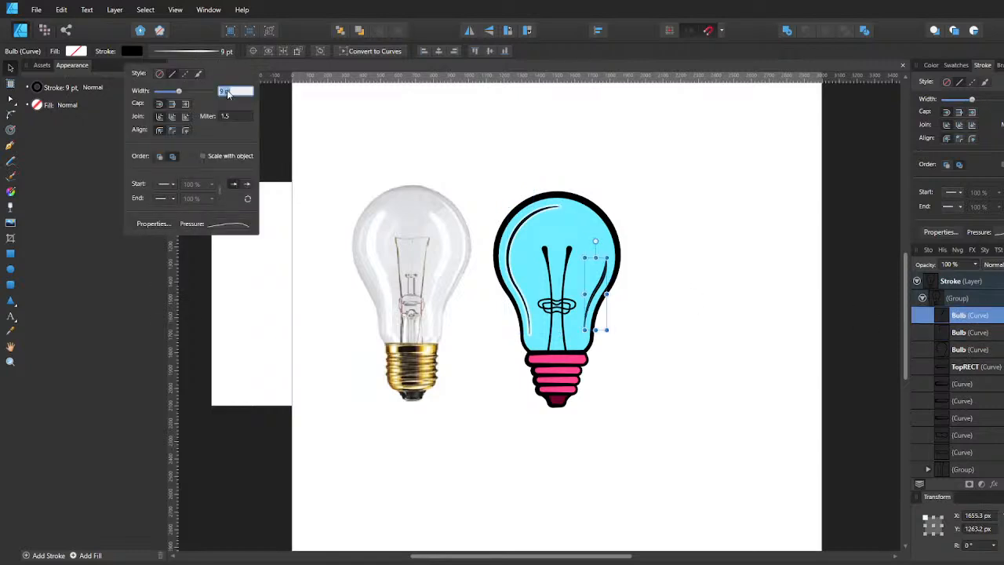
text(2)
key(Return)
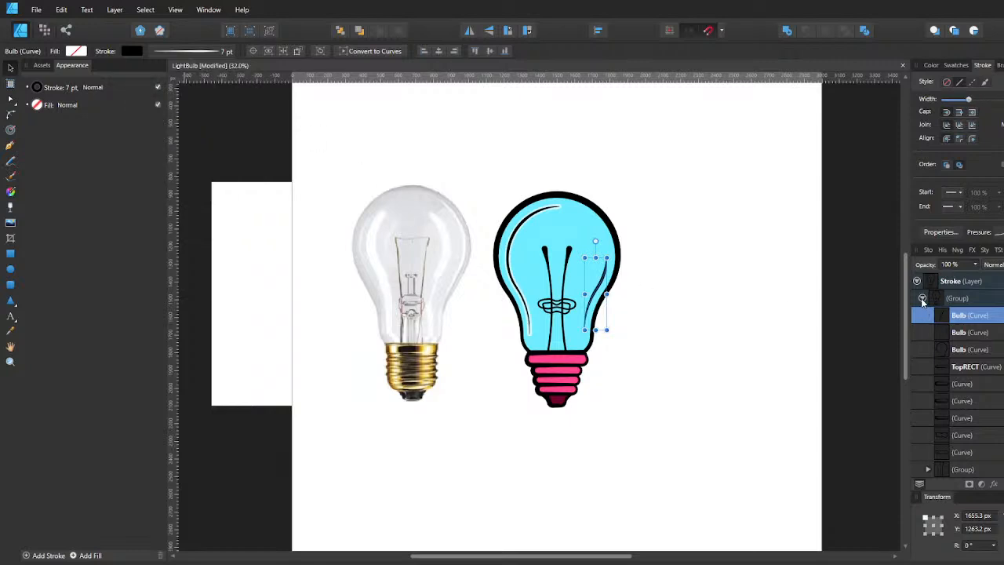
Move the Highlights layer above the Stroke layer so the pale reflection sits over the black one.
click(922, 299)
click(949, 368)
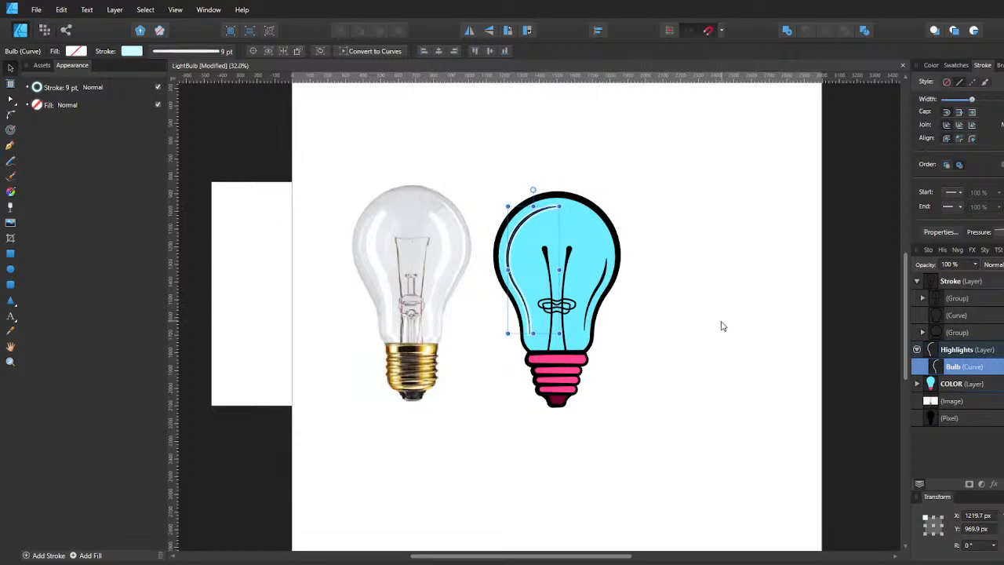
drag(933, 355, 949, 276)
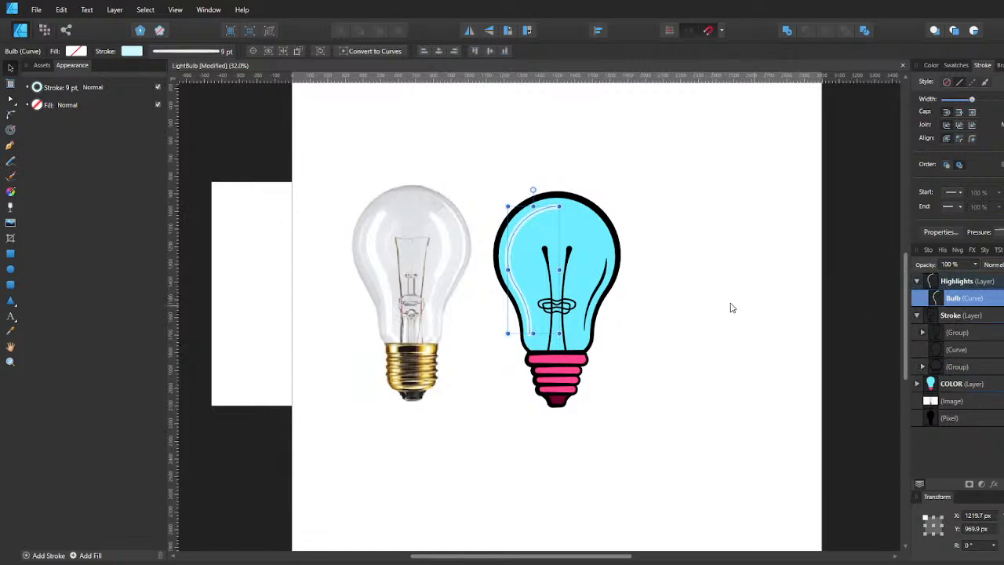
click(672, 306)
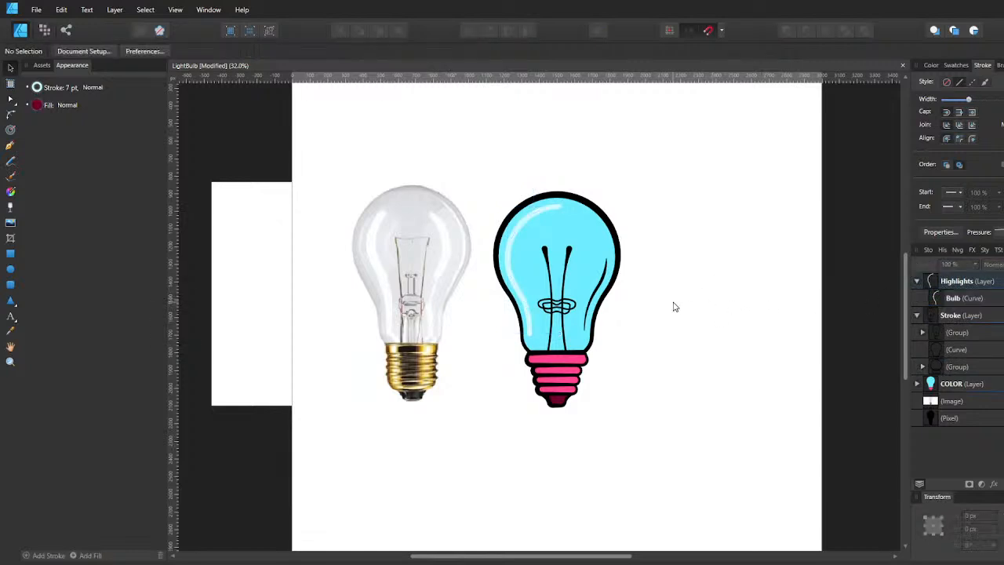
Set the stroke width of the pale highlight curve in the Highlights layer to 15 pt.
click(945, 298)
click(226, 51)
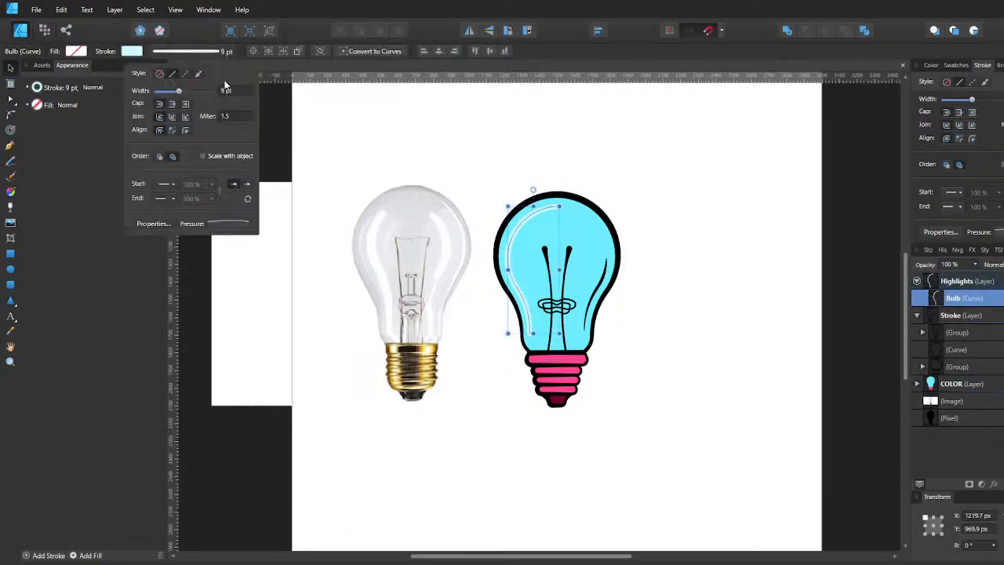
click(230, 94)
text(1)
key(Return)
click(231, 99)
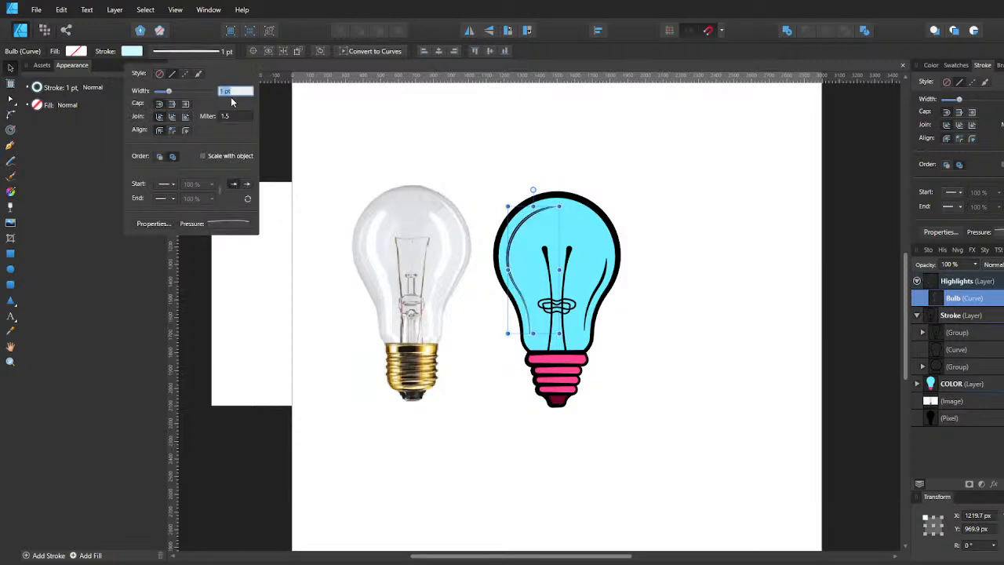
text(15)
key(Return)
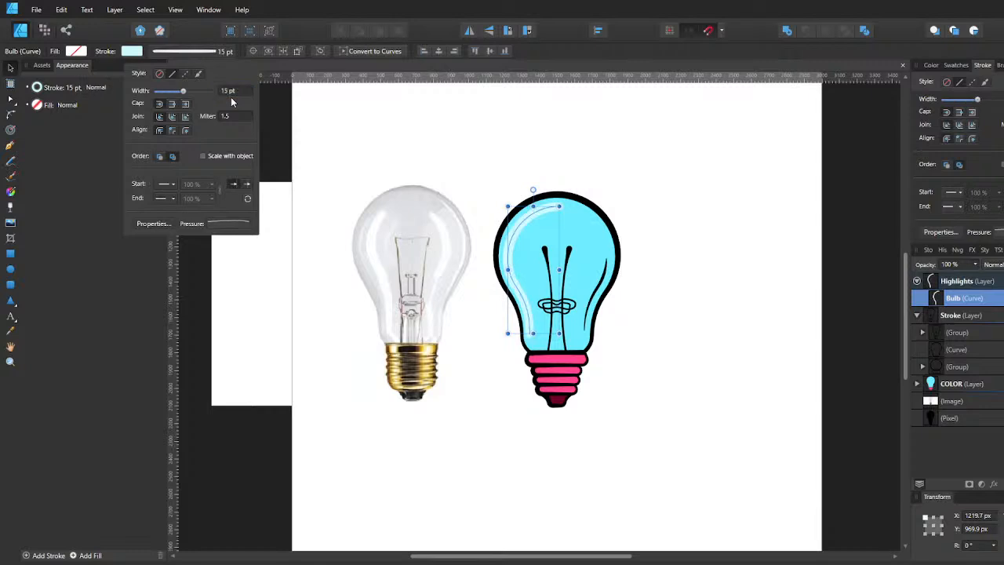
click(997, 264)
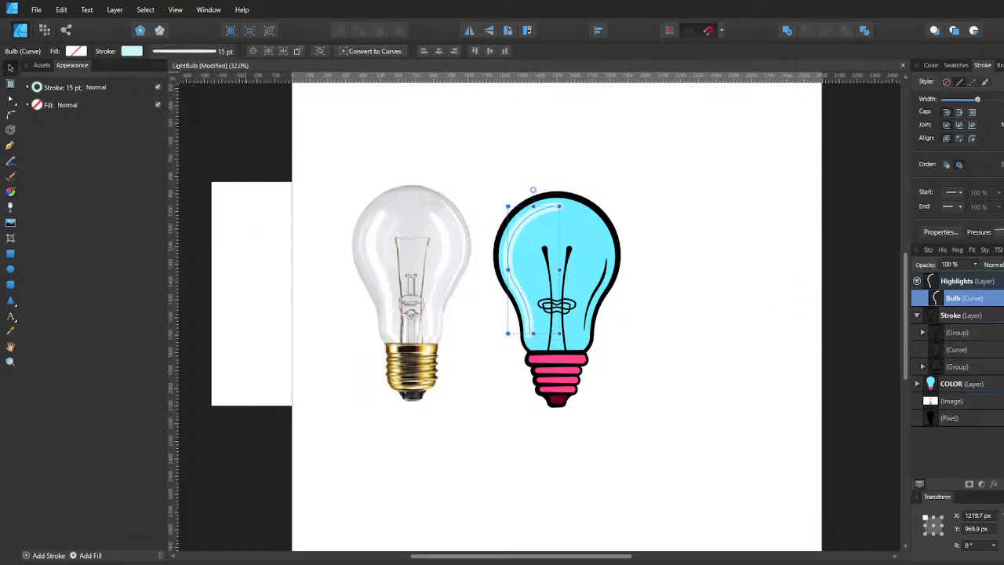
Lower the start of the highlight curve's pressure profile so its stroke tapers toward both ends.
click(999, 232)
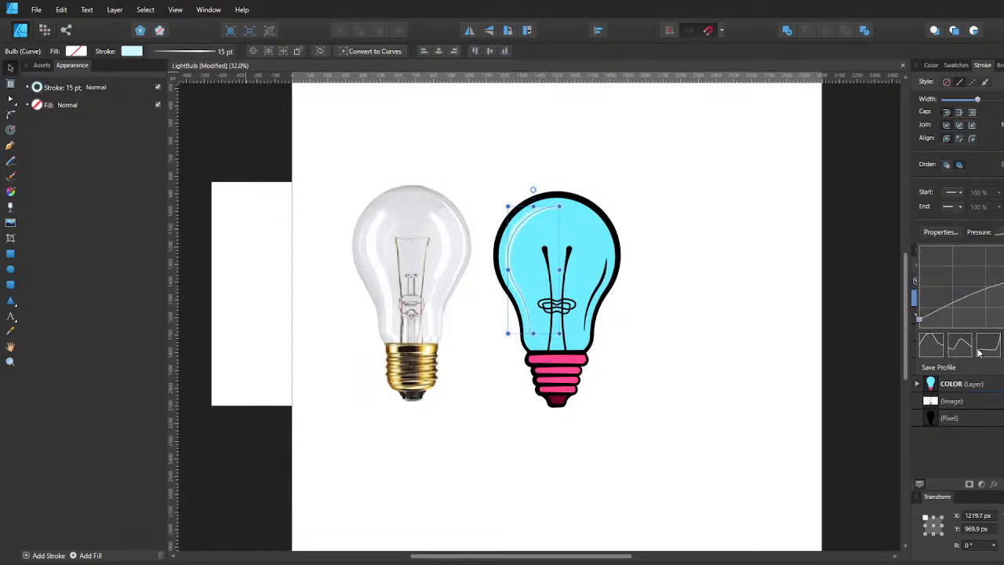
click(770, 333)
click(999, 232)
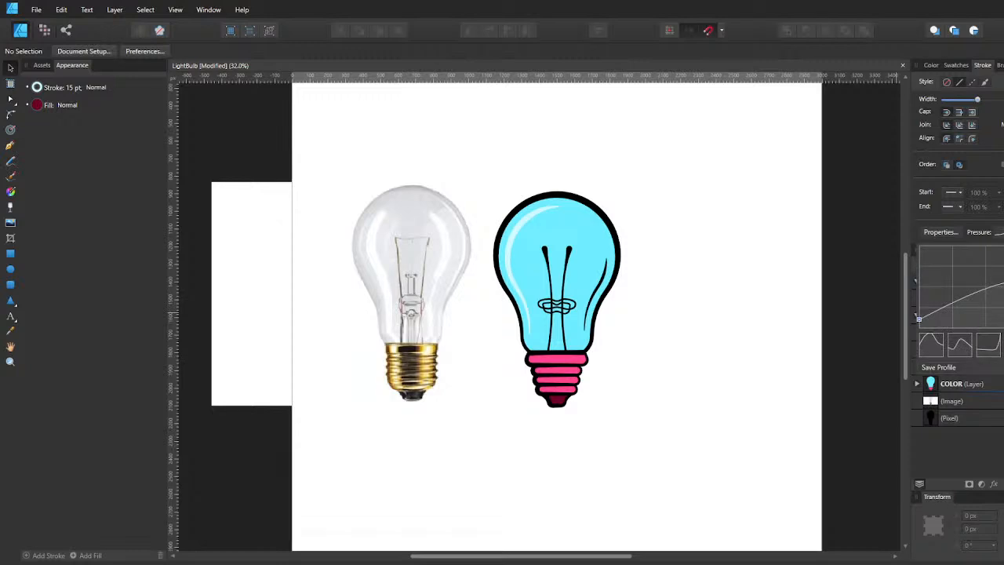
drag(1003, 283, 1003, 263)
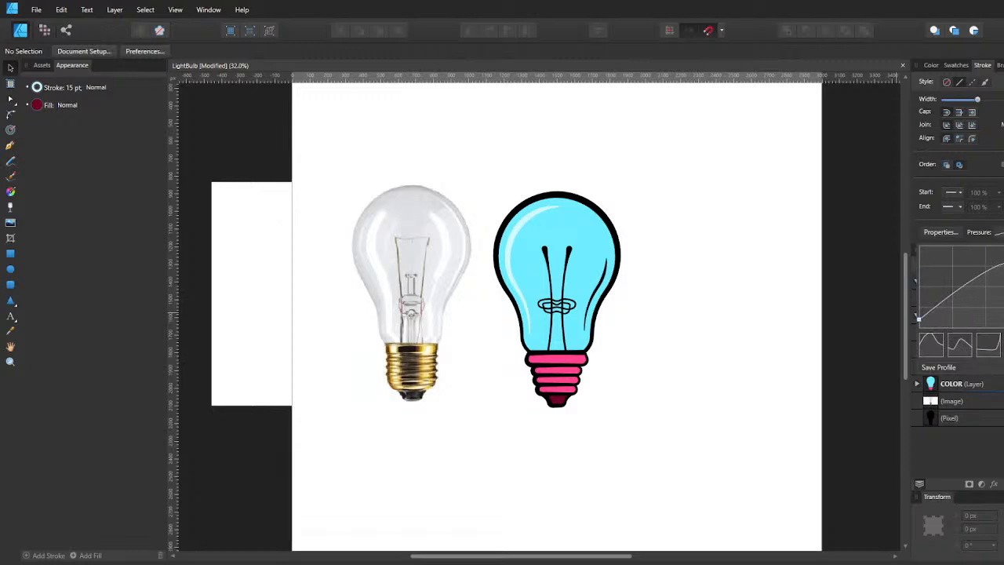
drag(919, 317, 937, 293)
click(740, 334)
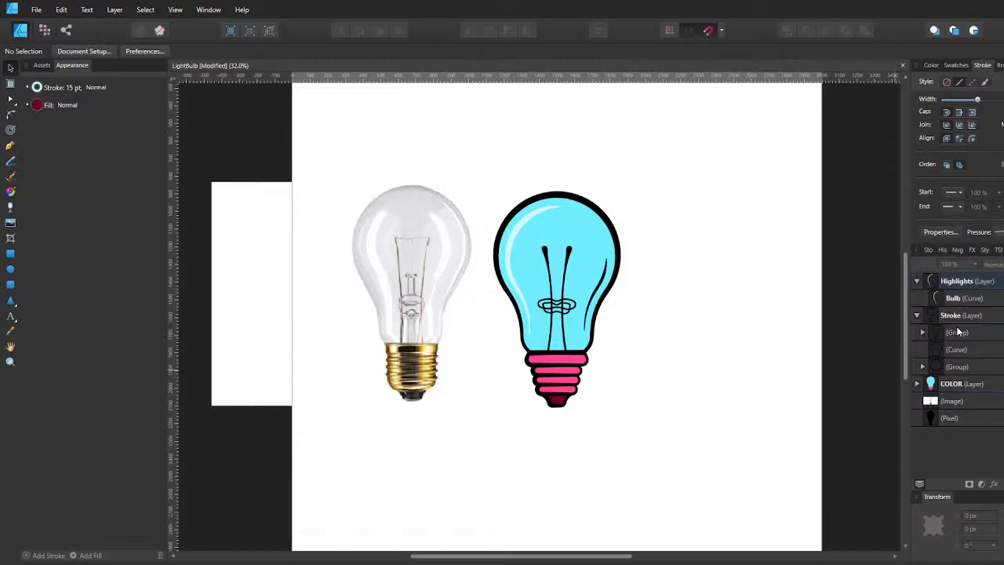
Raise the middle and, slightly, the start of the highlight curve's pressure profile.
click(957, 304)
click(999, 233)
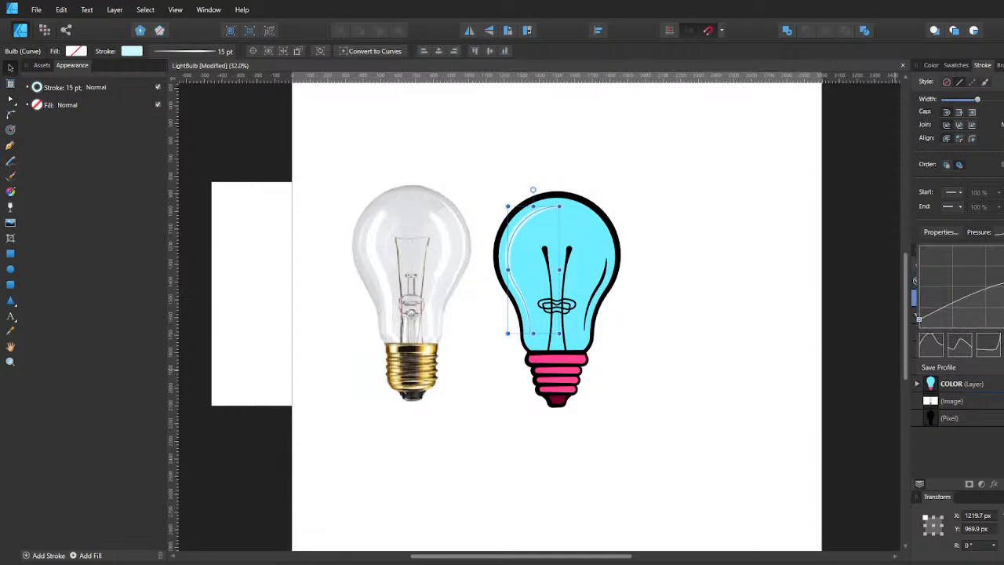
drag(1003, 282, 1003, 275)
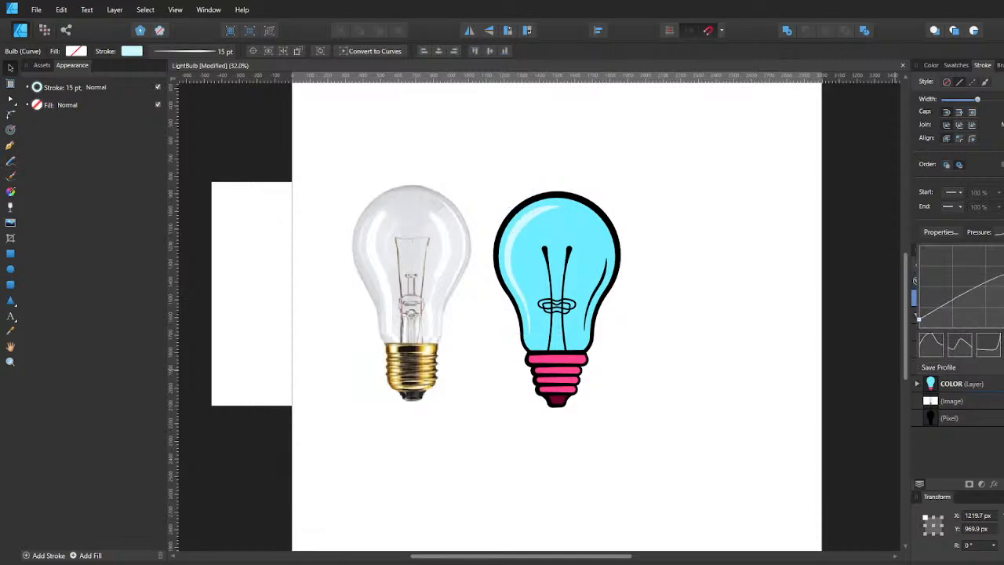
mouse_move(919, 318)
mouse_down()
mouse_move(929, 298)
mouse_move(932, 313)
mouse_up()
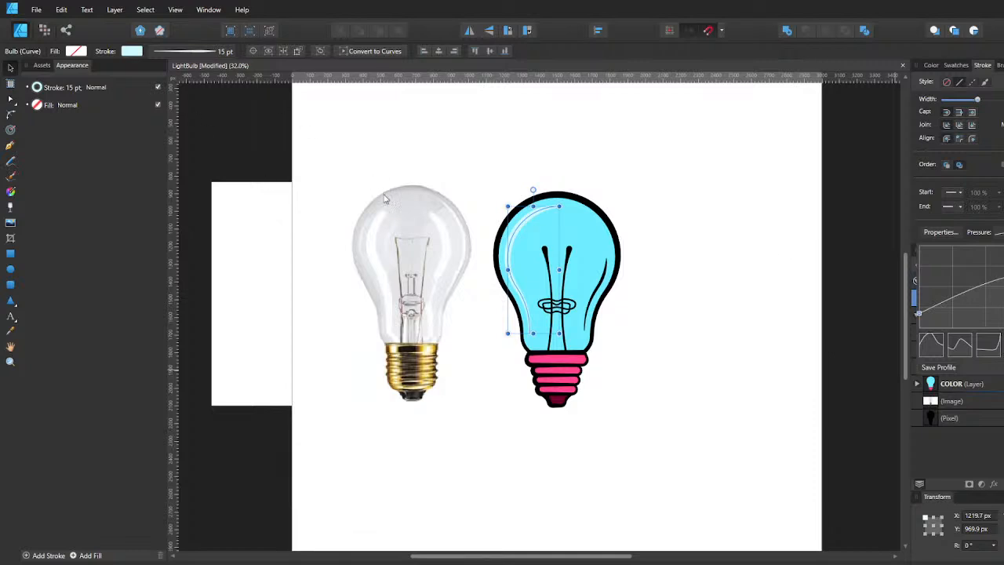
Set the highlight curve's stroke width to 25 pt.
click(228, 54)
click(231, 92)
text(25)
key(Return)
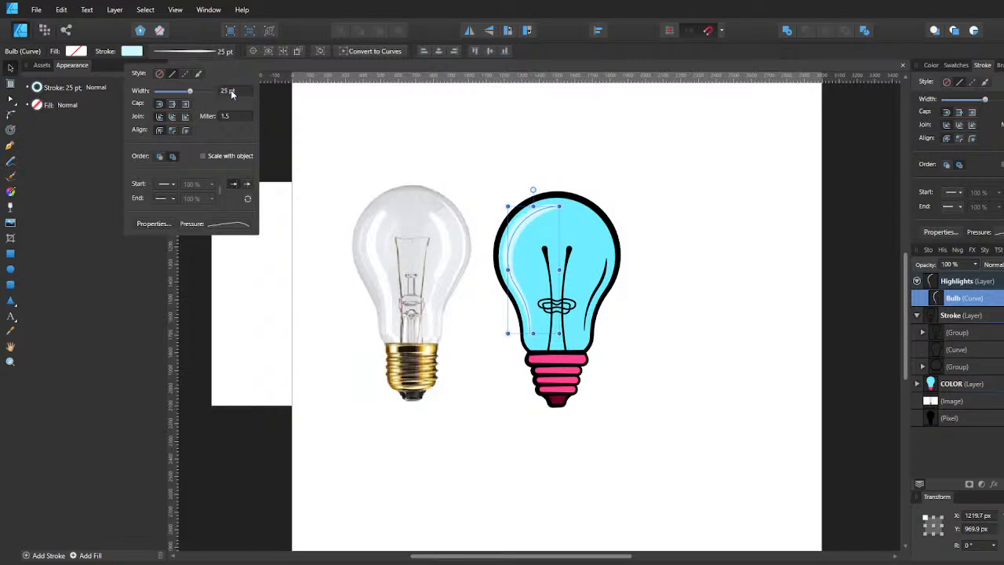
click(892, 303)
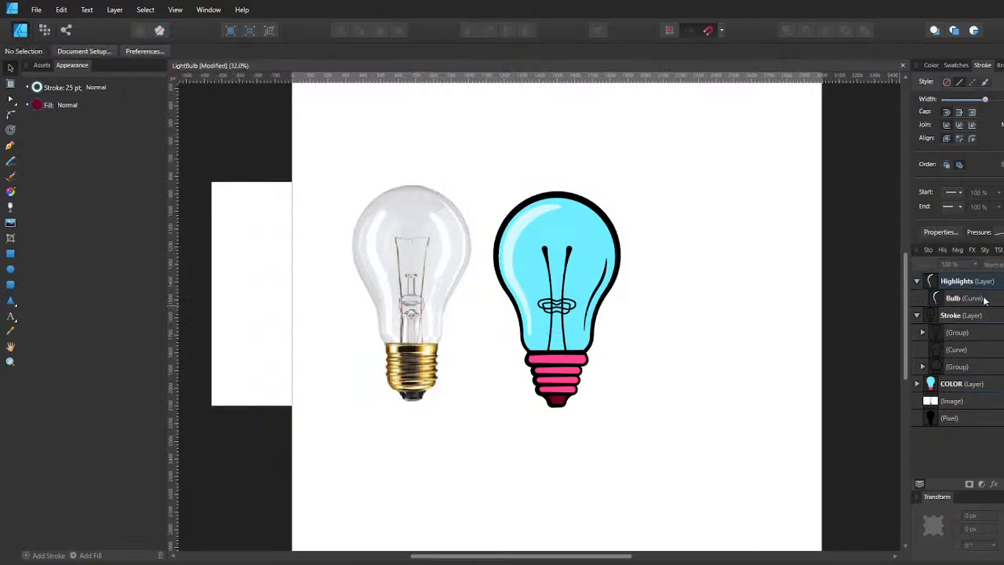
Nudge the highlight curve 20 px to the right, away from the bulb's outline.
click(956, 302)
key(p)
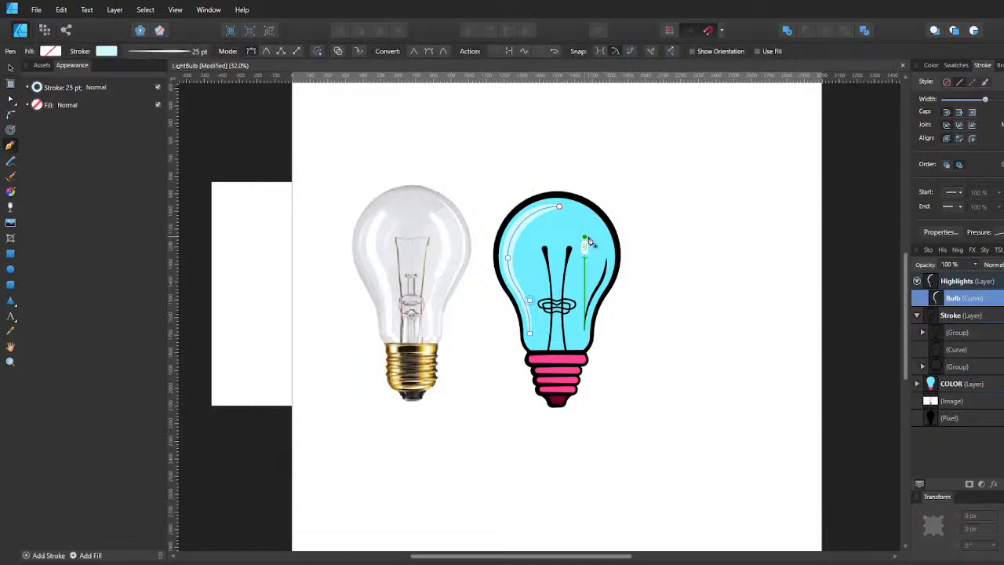
key(v)
key(shift+Right)
key(shift+Right)
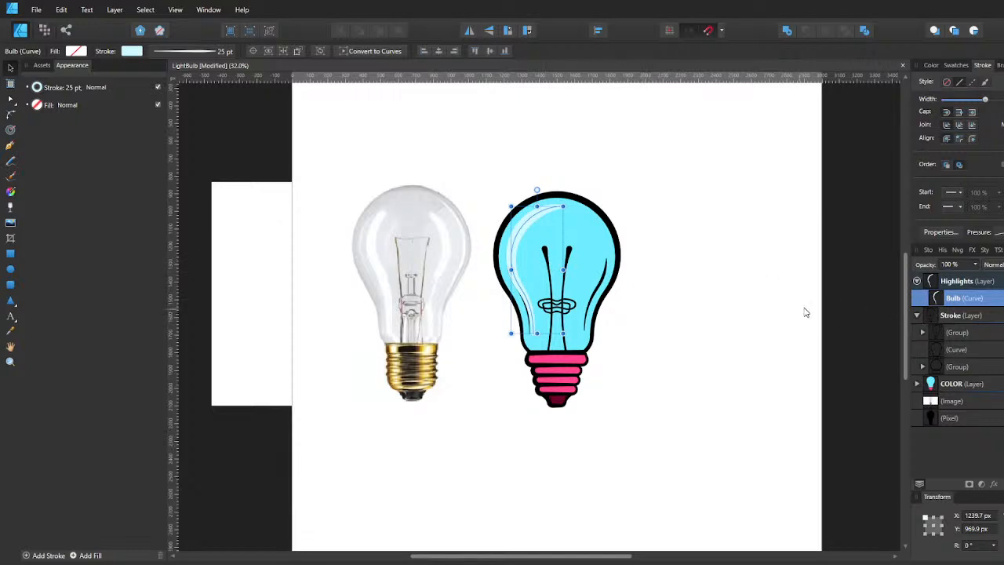
Lower the opacity of the highlight curve's stroke color to make the reflection partly transparent.
click(130, 51)
drag(139, 198, 177, 201)
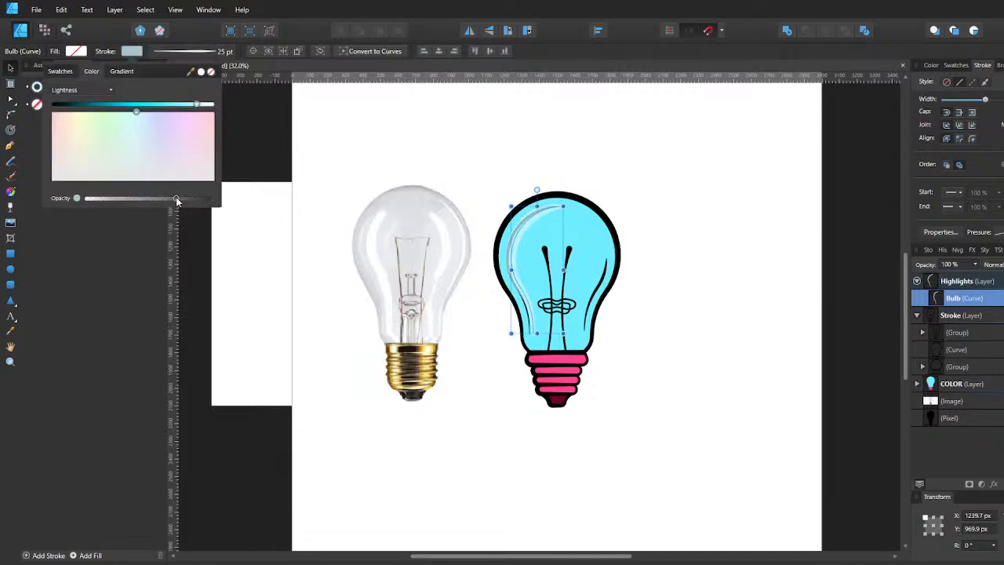
click(918, 314)
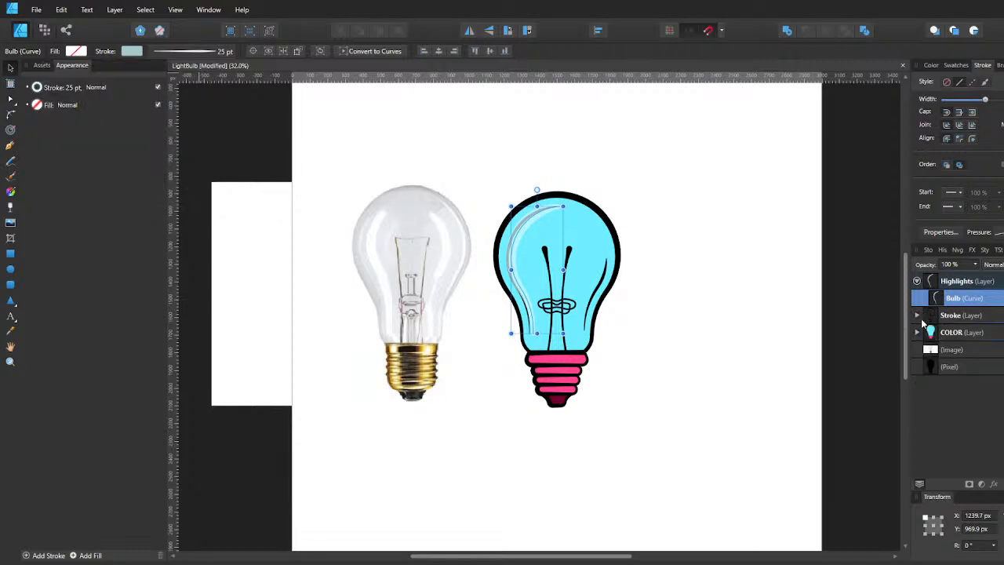
Hide the two black reflection curves inside the Stroke layer's first group.
click(922, 318)
click(916, 315)
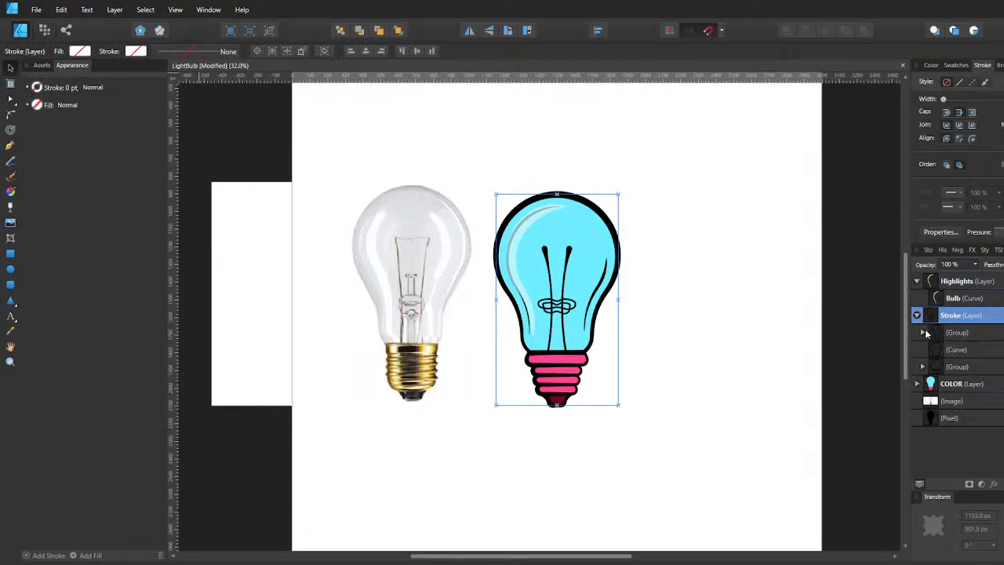
click(922, 332)
click(1003, 366)
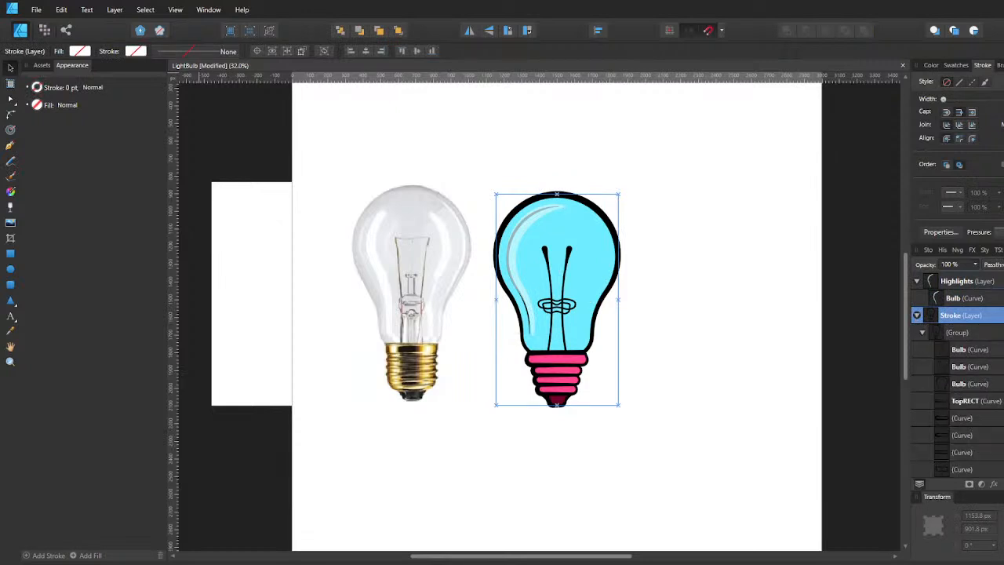
Move the Highlights layer below the Stroke layer, directly above the COLOR layer.
click(916, 314)
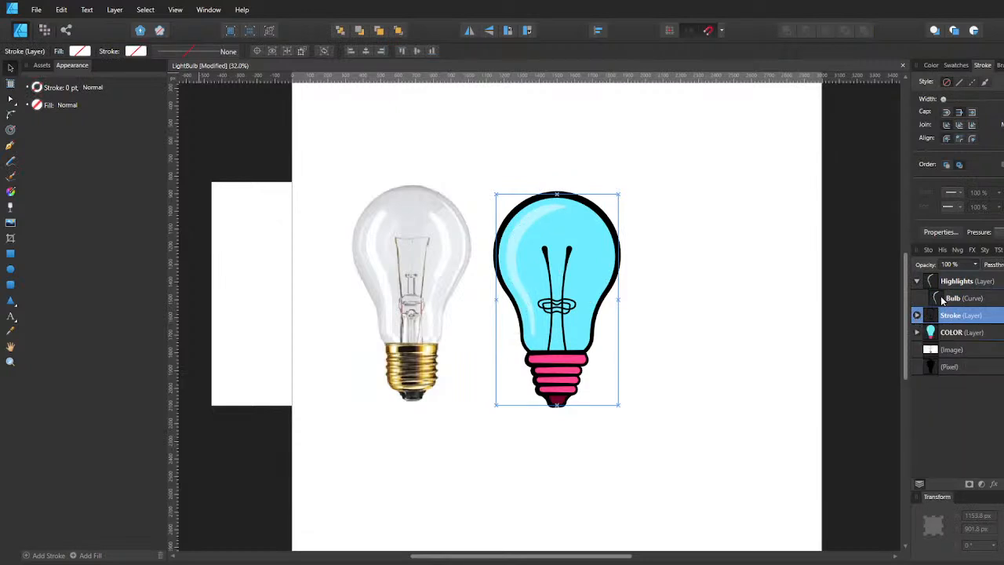
click(941, 299)
drag(938, 284, 943, 332)
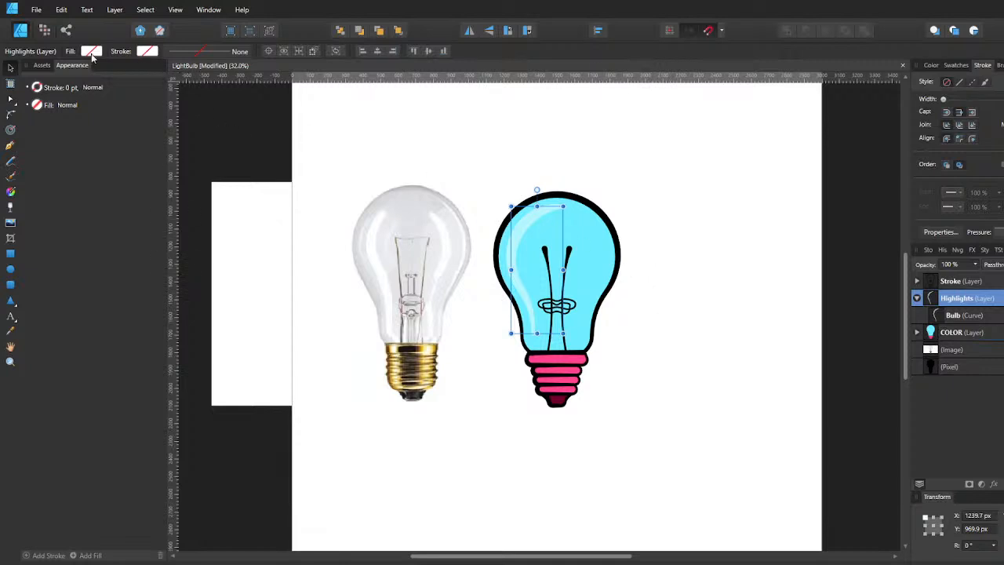
Raise the opacity of the highlight curve's stroke color slightly to strengthen the pale reflection.
click(931, 316)
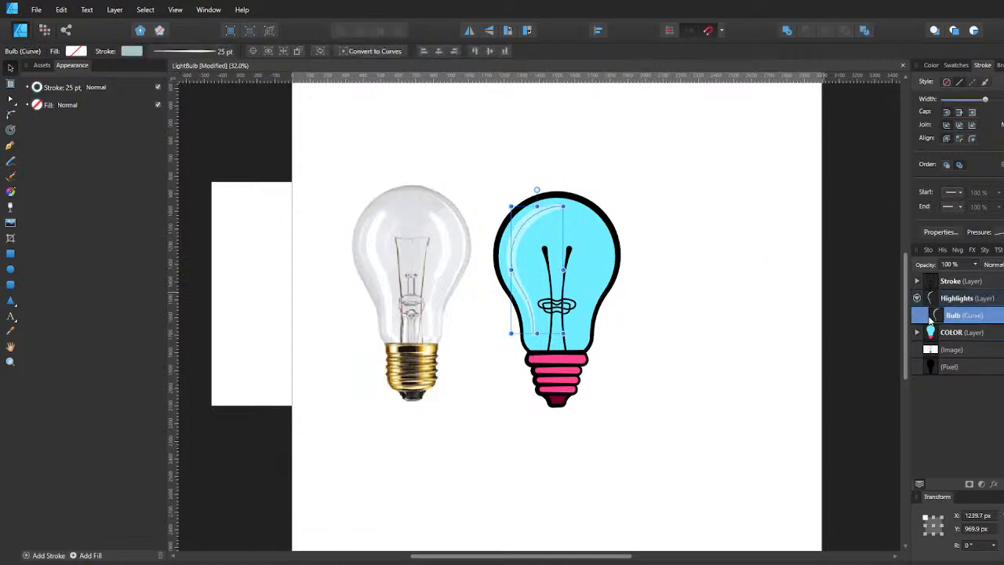
click(127, 50)
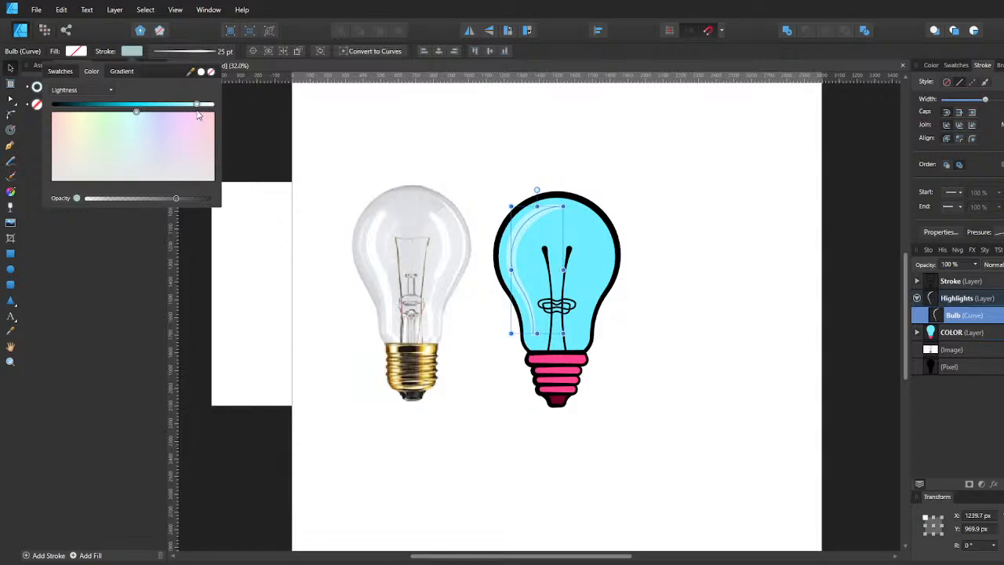
click(186, 200)
click(734, 238)
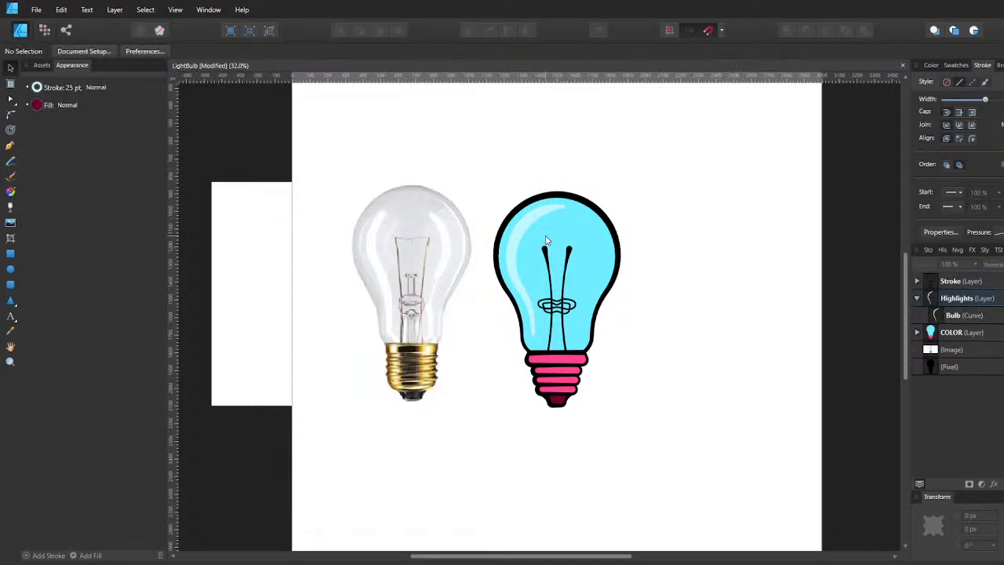
Clear the selection on the highlight curve and save the document.
click(939, 318)
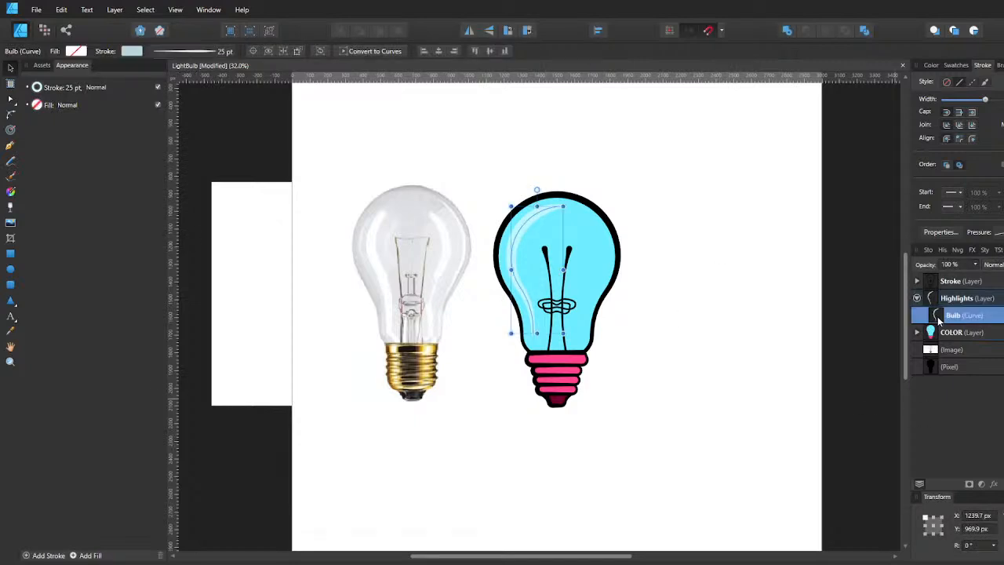
click(735, 354)
key(ctrl+s)
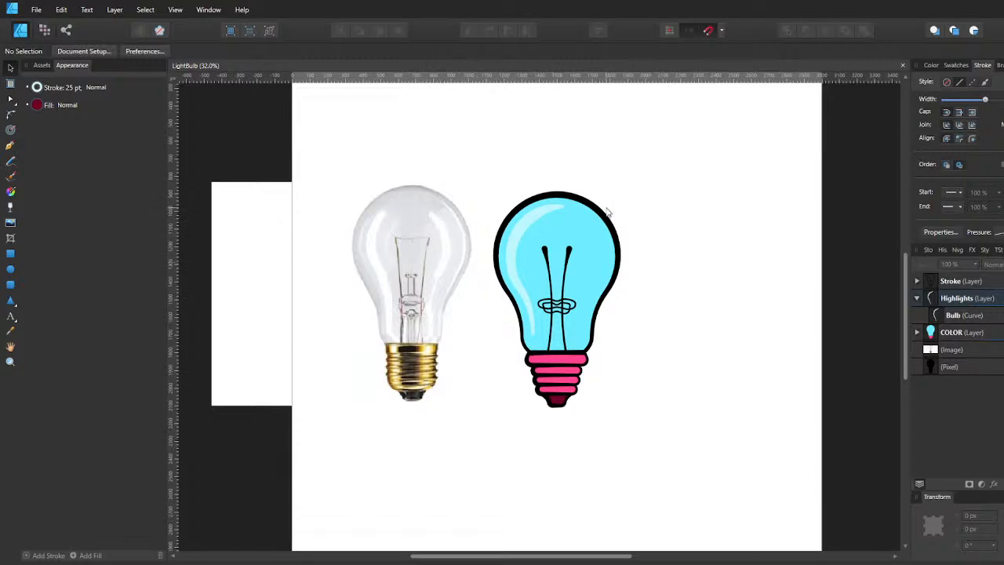
Copy the bulb's main outline curve from the Stroke layer's group into the Highlights layer, above the existing highlight.
click(918, 281)
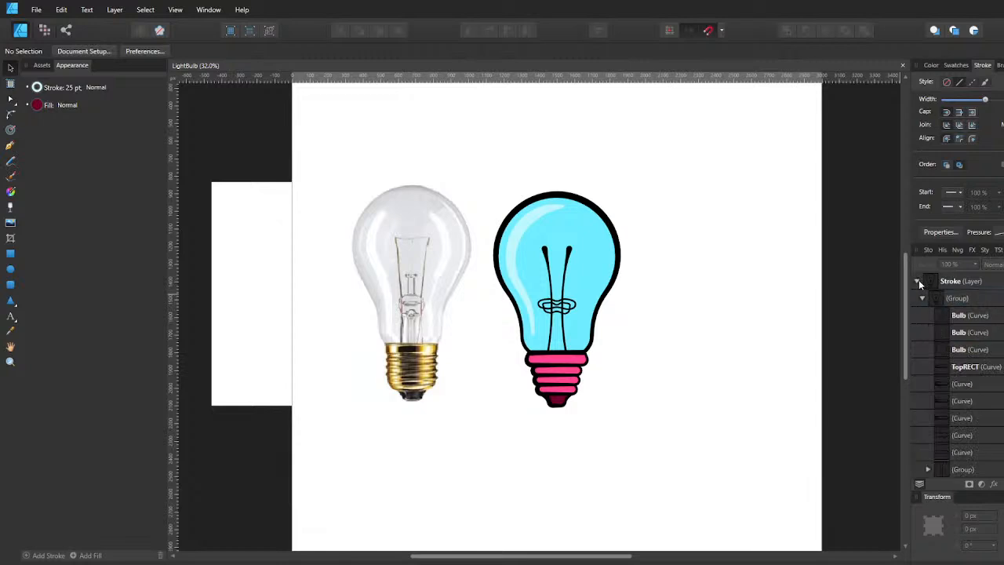
click(942, 317)
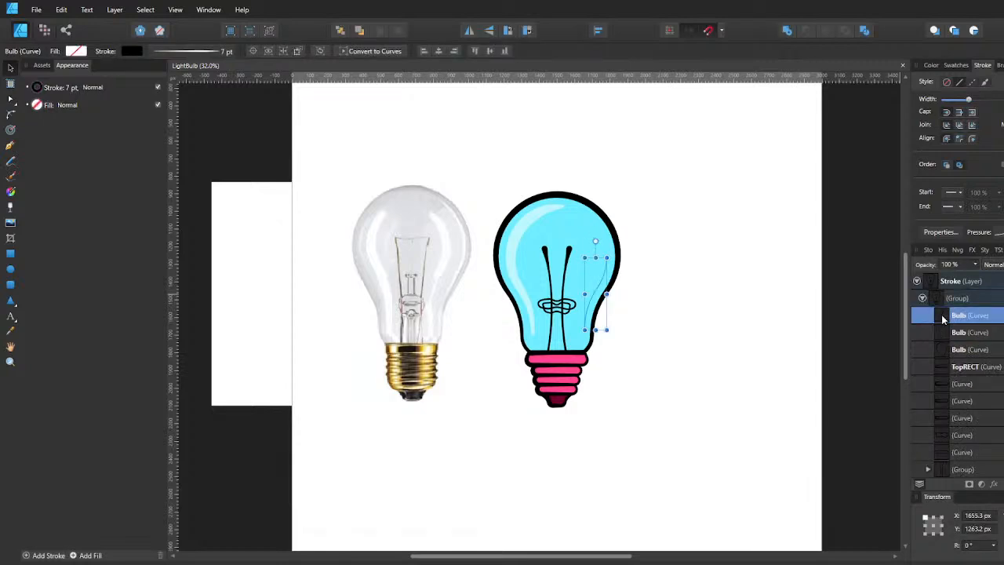
click(922, 299)
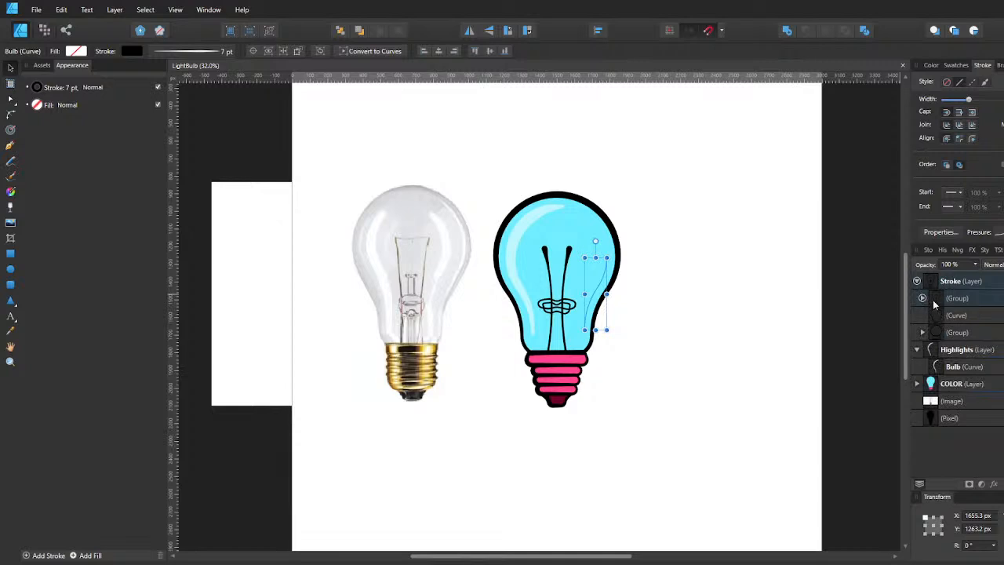
click(923, 298)
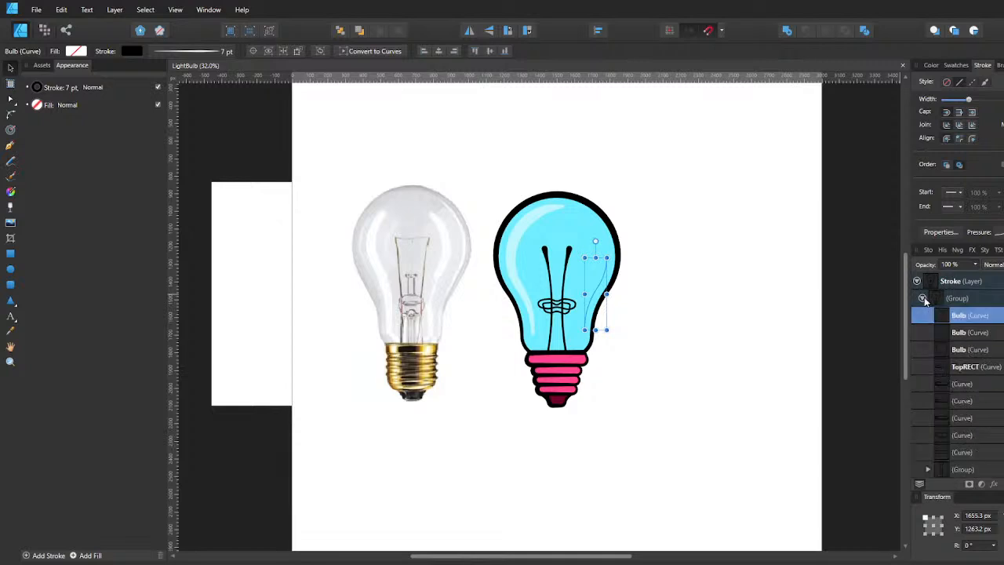
click(952, 352)
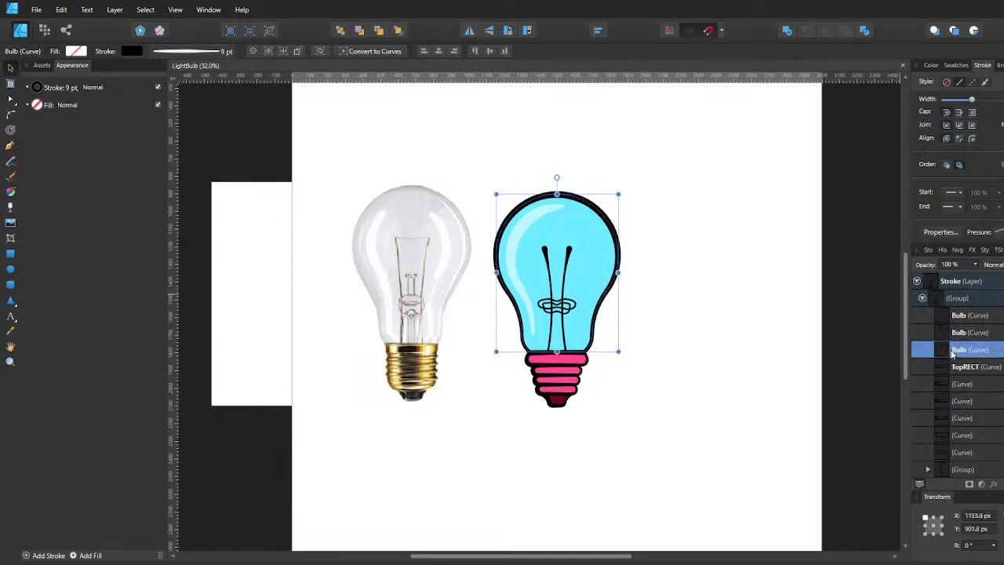
click(923, 298)
click(941, 351)
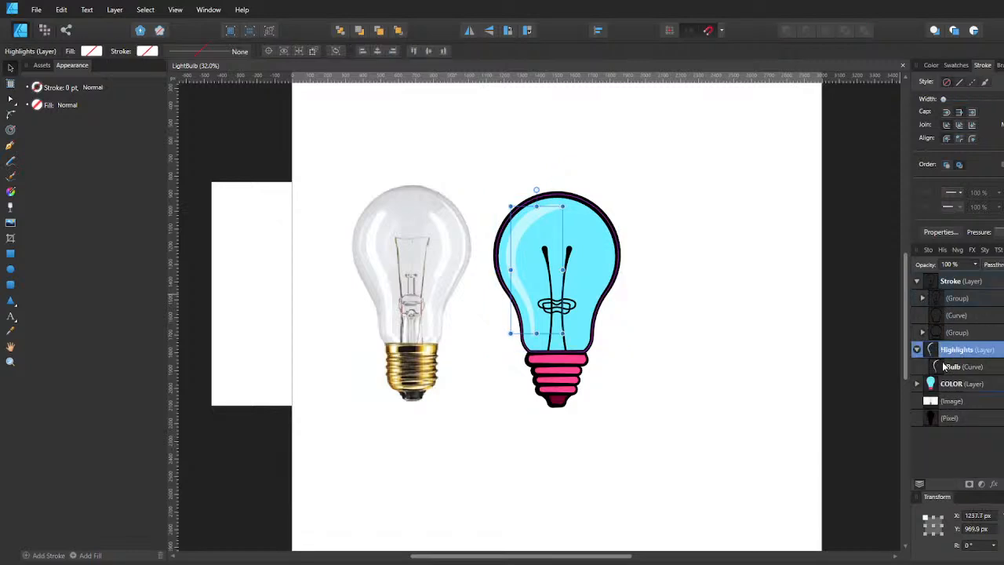
click(958, 366)
key(ctrl+j)
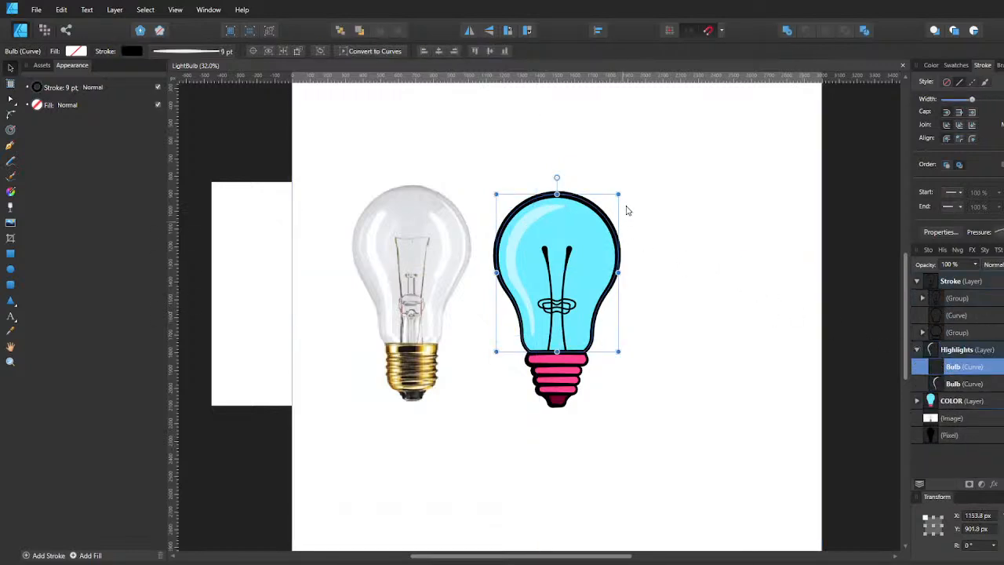
Shrink the copied outline about its centre so it fits inside the bulb, and break the curve at its top node.
drag(618, 195, 609, 207)
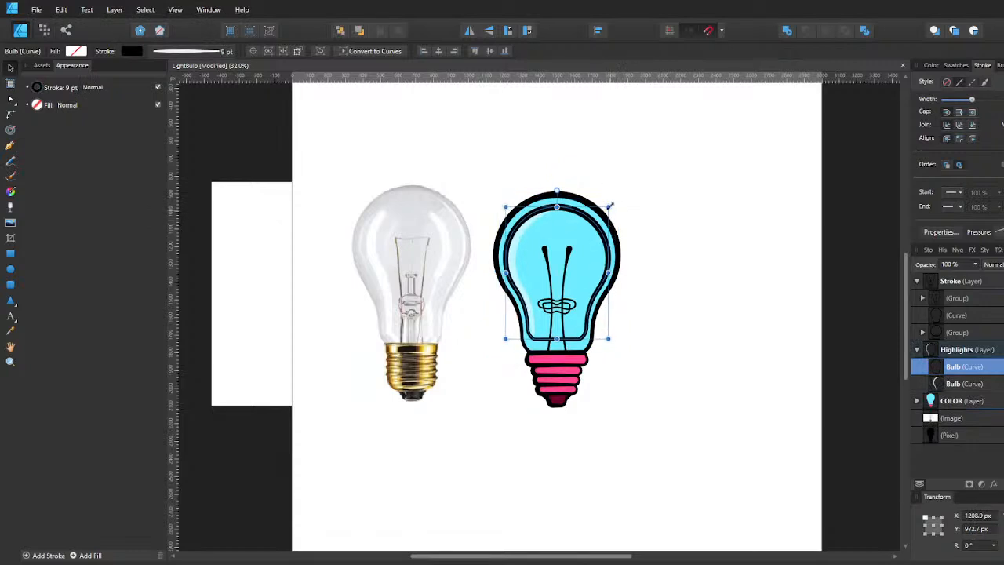
key(a)
click(557, 208)
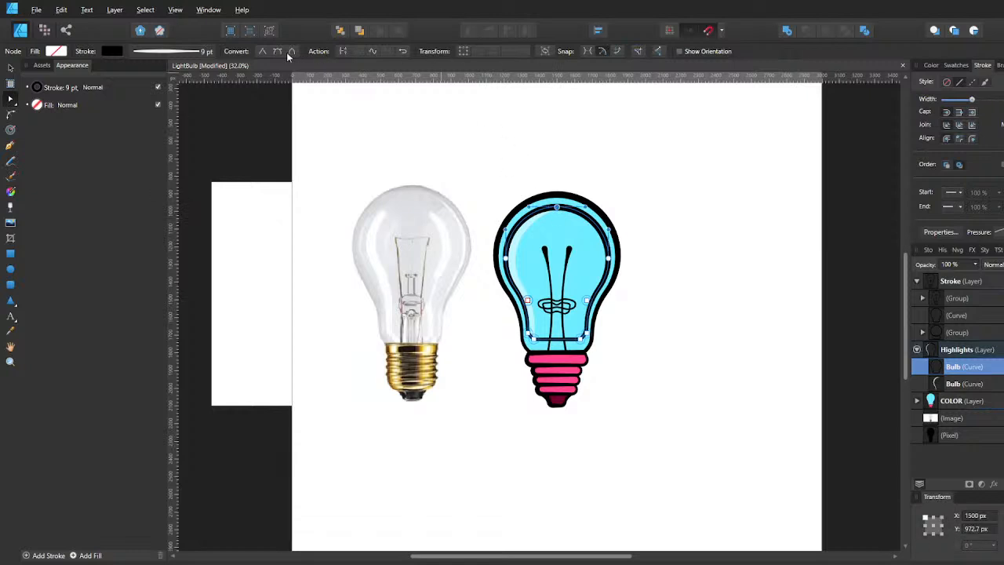
click(346, 54)
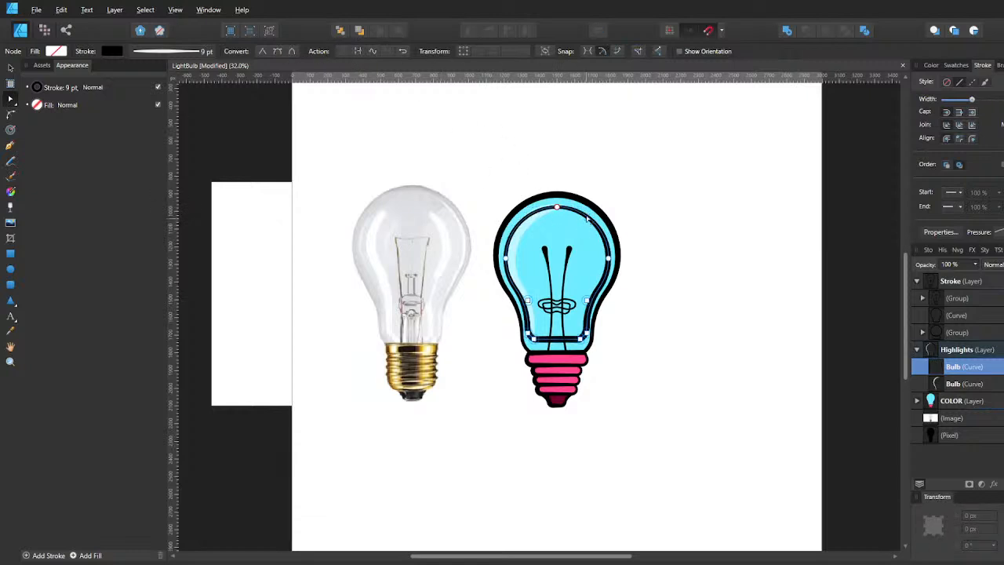
Add a node on the copied outline's upper-right arc and delete the other nodes, keeping only the short arc down to the right-side node.
click(587, 217)
click(556, 207)
key(Delete)
drag(502, 247, 553, 350)
key(Delete)
drag(571, 292, 597, 356)
key(Delete)
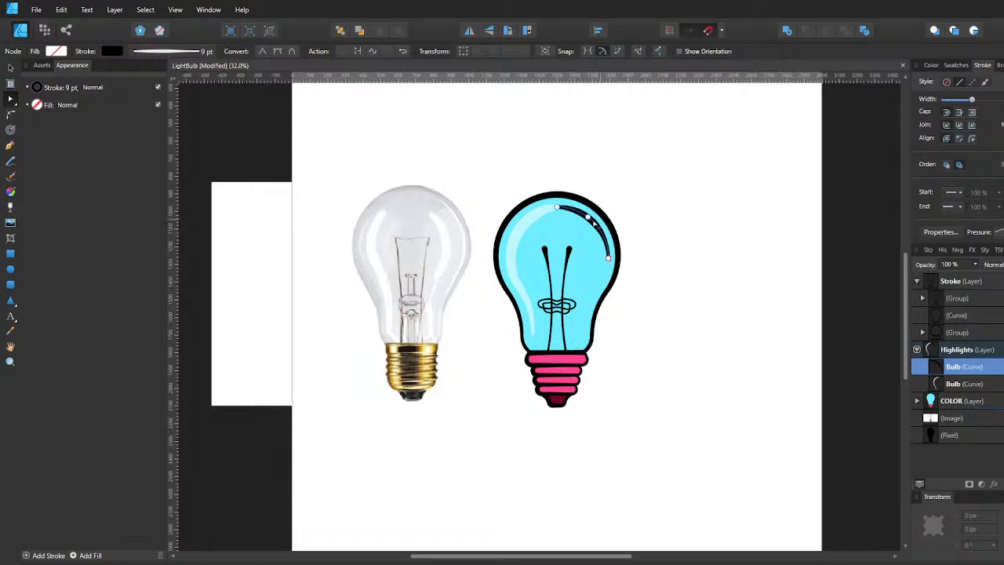
click(555, 208)
key(Delete)
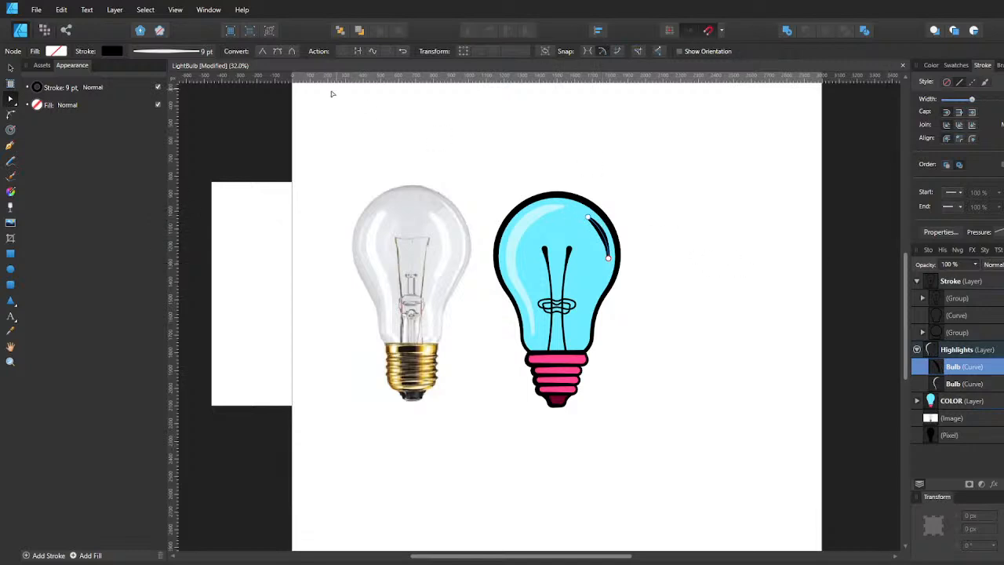
Set the short arc's stroke width to 15 pt.
click(188, 55)
click(206, 91)
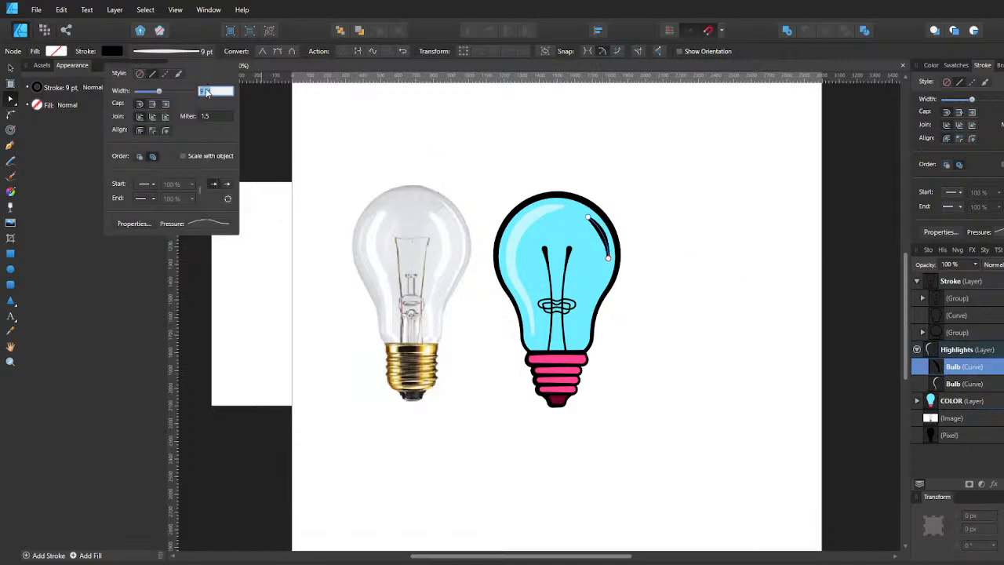
text(15)
key(Return)
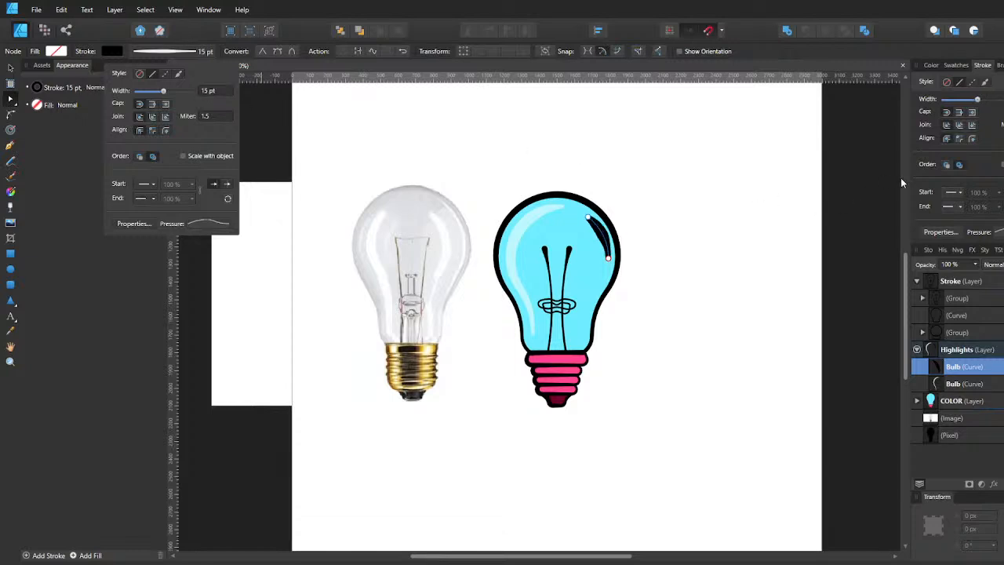
Reshape the arc's stroke pressure profile so it is thin at the upper end and swells toward the lower end.
click(999, 232)
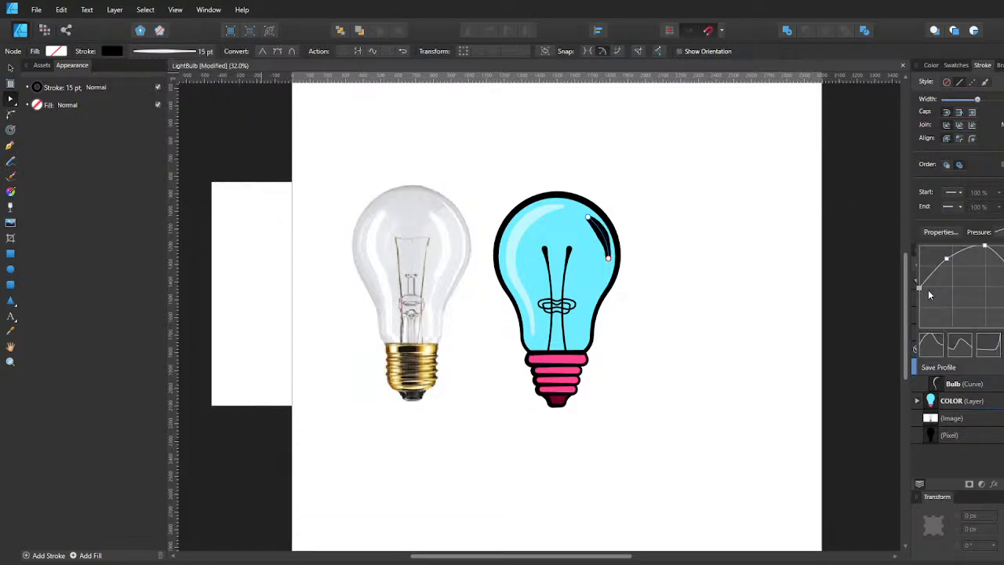
key(ctrl+z)
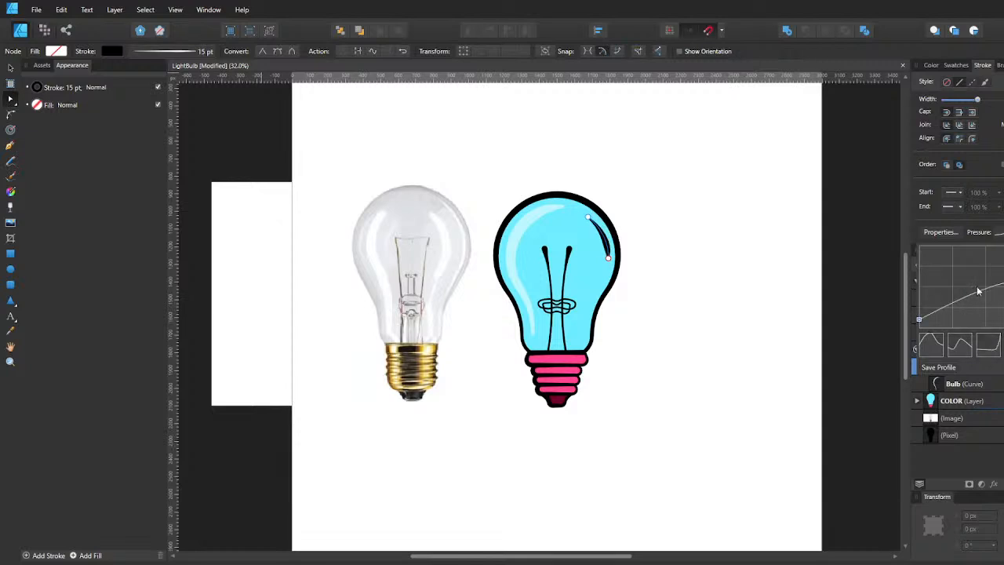
drag(1003, 283, 1003, 269)
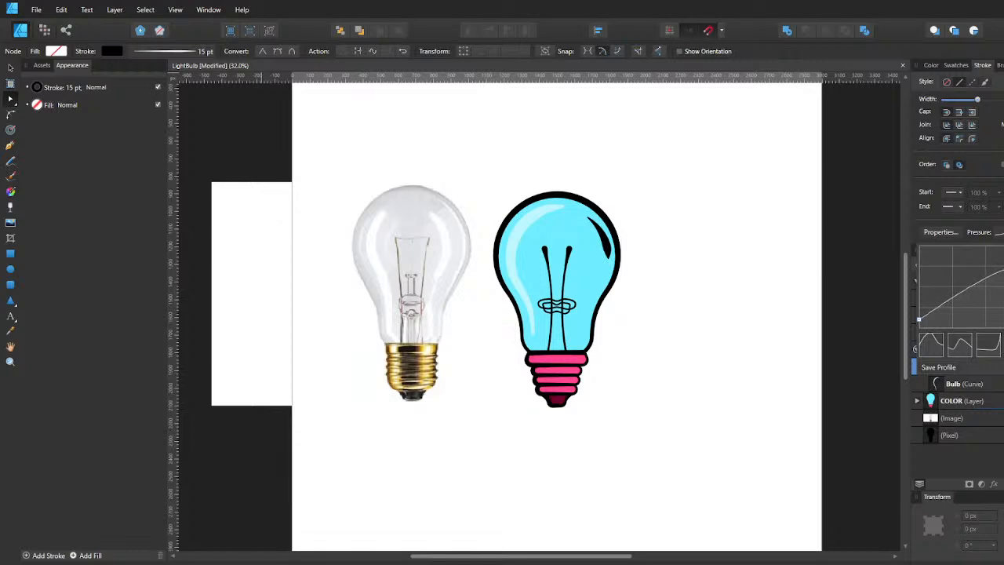
key(v)
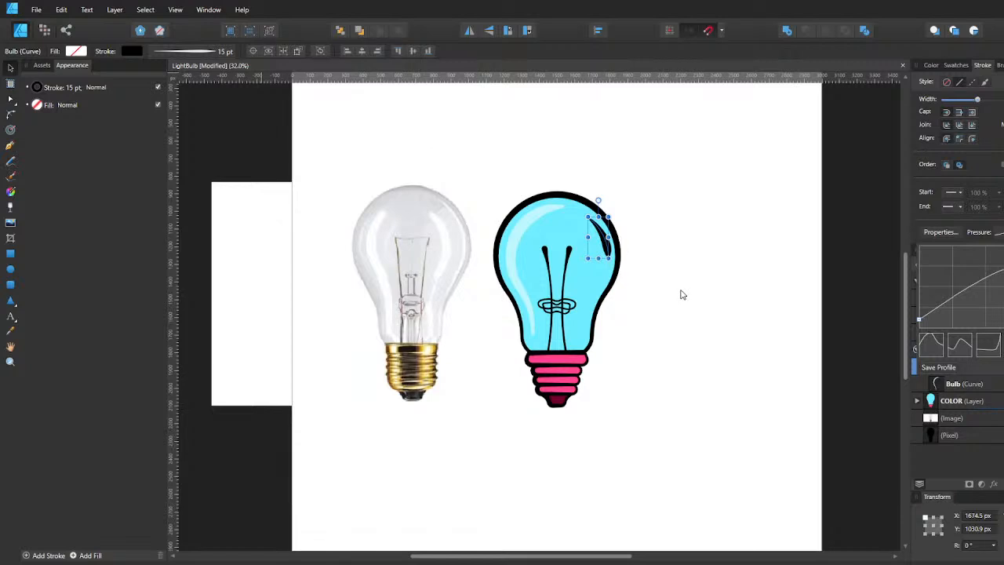
click(784, 381)
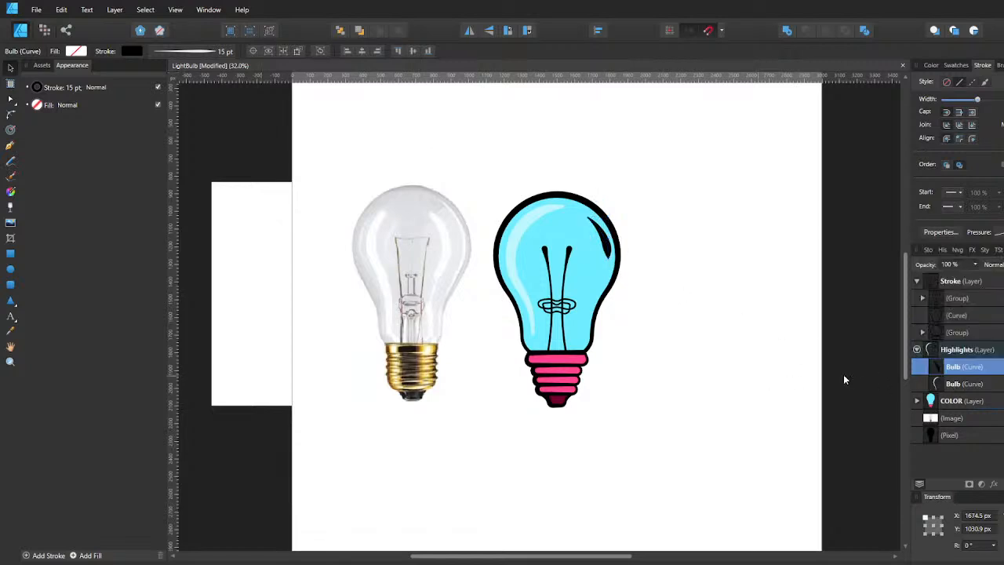
Nudge the short arc slightly left, away from the bulb's outline.
click(941, 368)
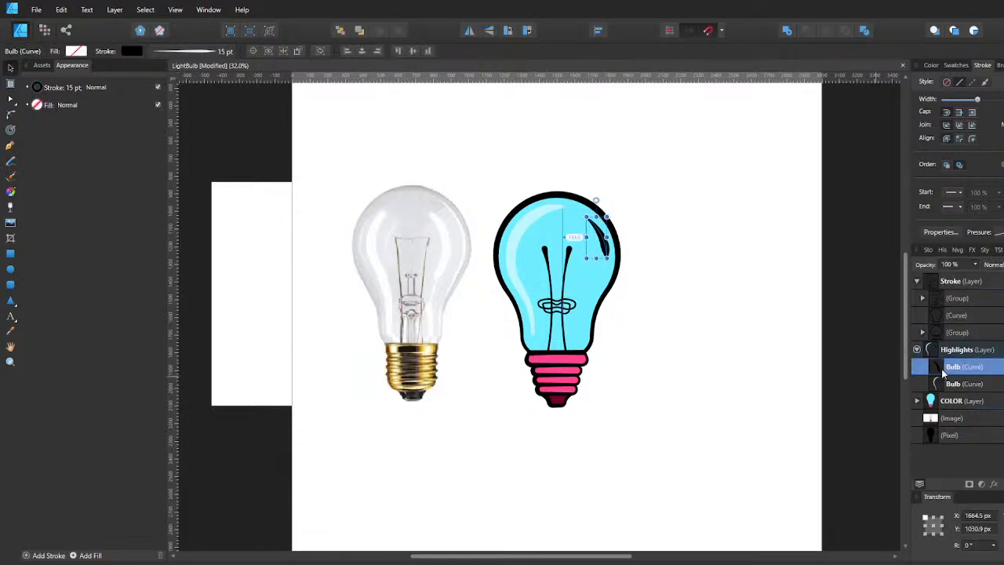
key(Left)
key(Left)
key(Left)
key(Left)
key(Left)
key(Left)
key(Left)
Recolour the short arc's stroke with the recently used pale cyan swatch.
click(134, 51)
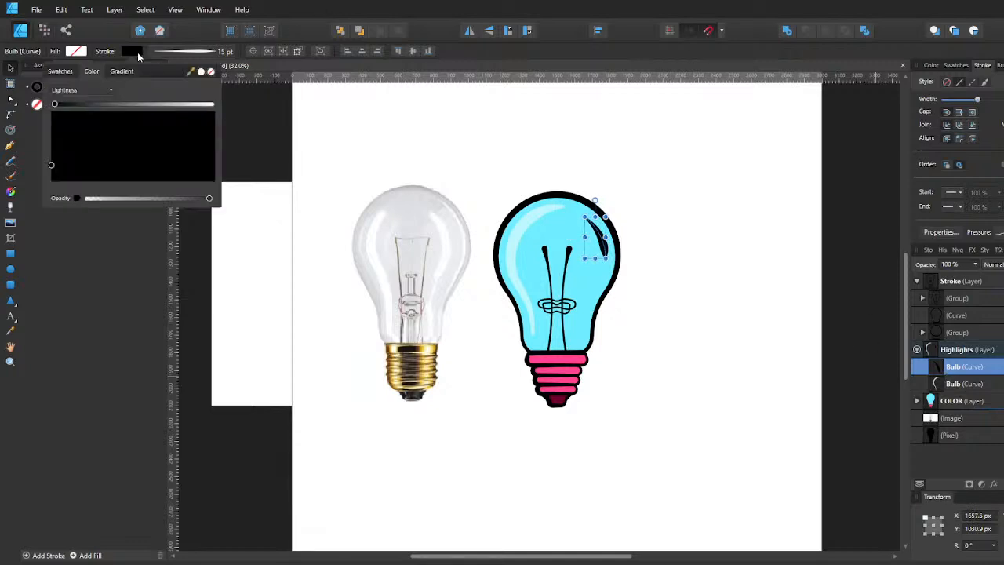
click(62, 72)
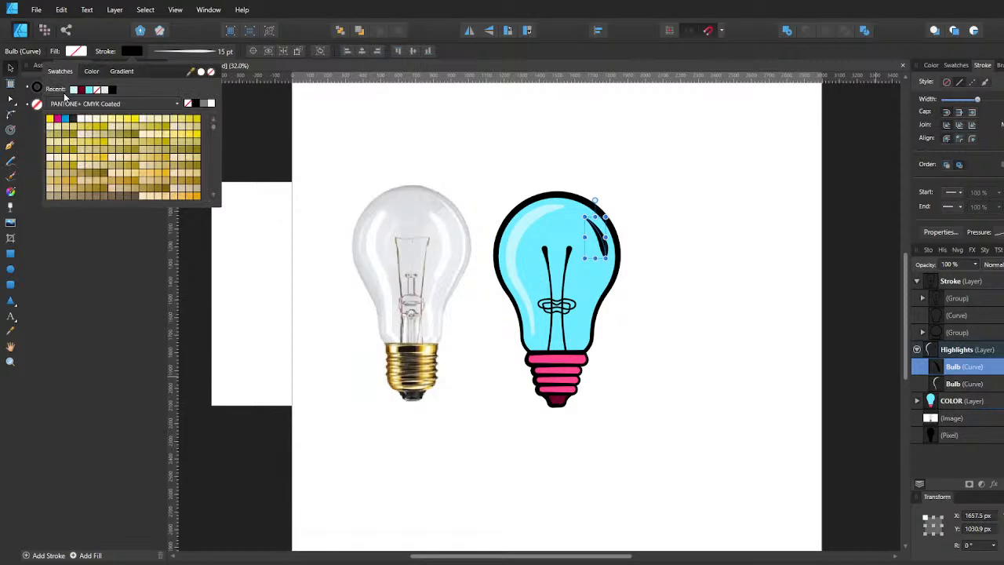
click(74, 91)
click(91, 72)
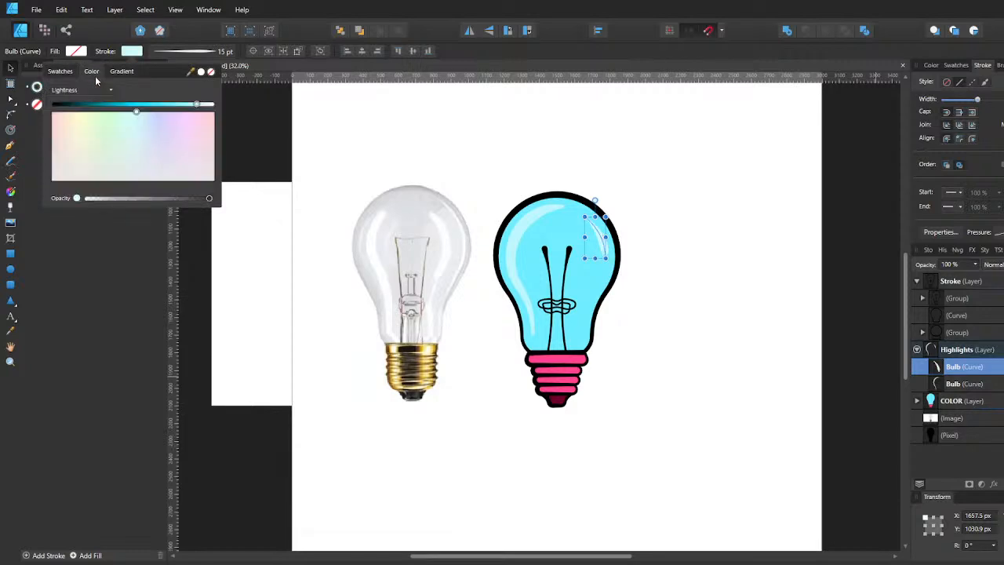
scroll(398, 279, up, 2)
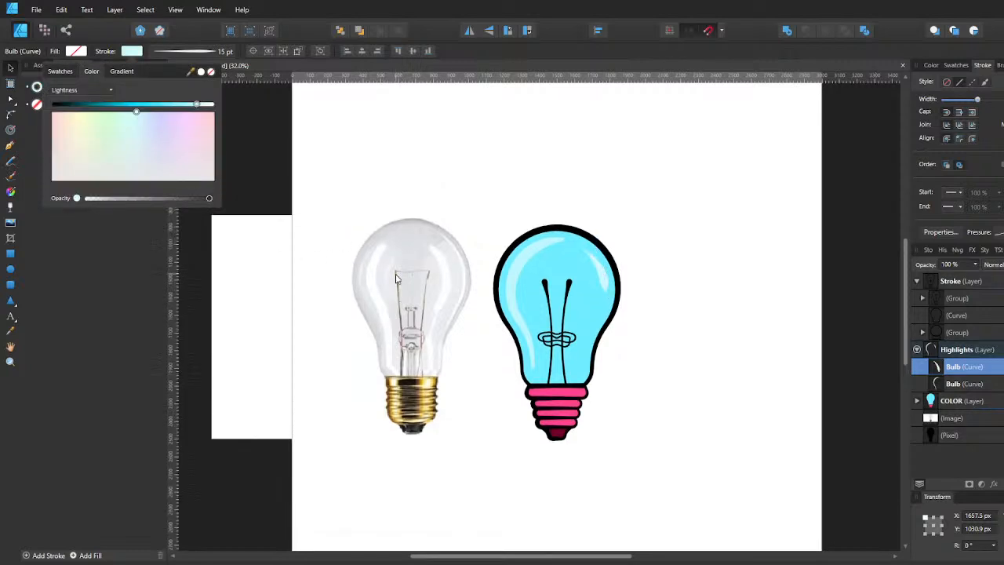
Draw a circle in the empty area above the photo bulb and centre it just over the photo.
click(10, 269)
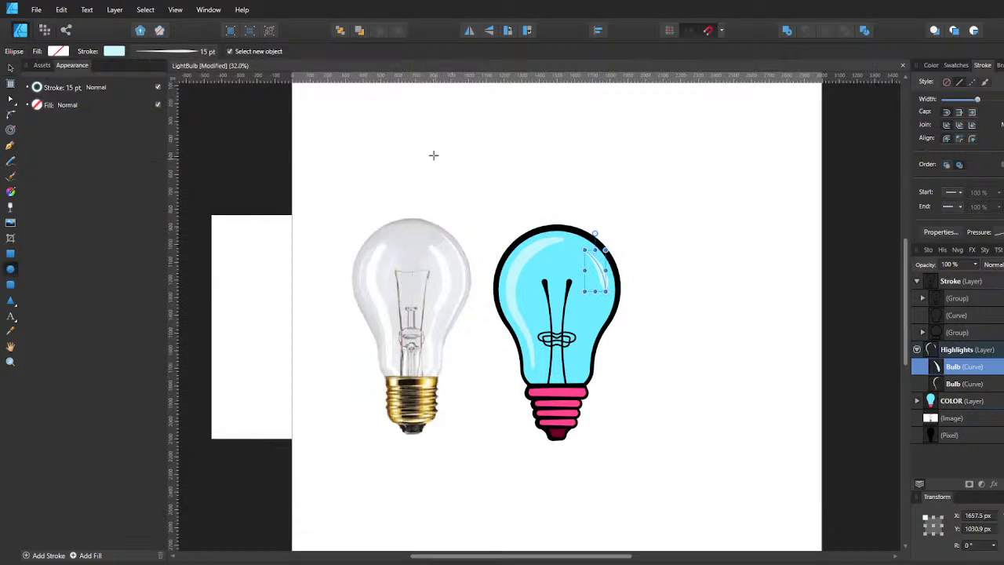
drag(421, 143, 471, 189)
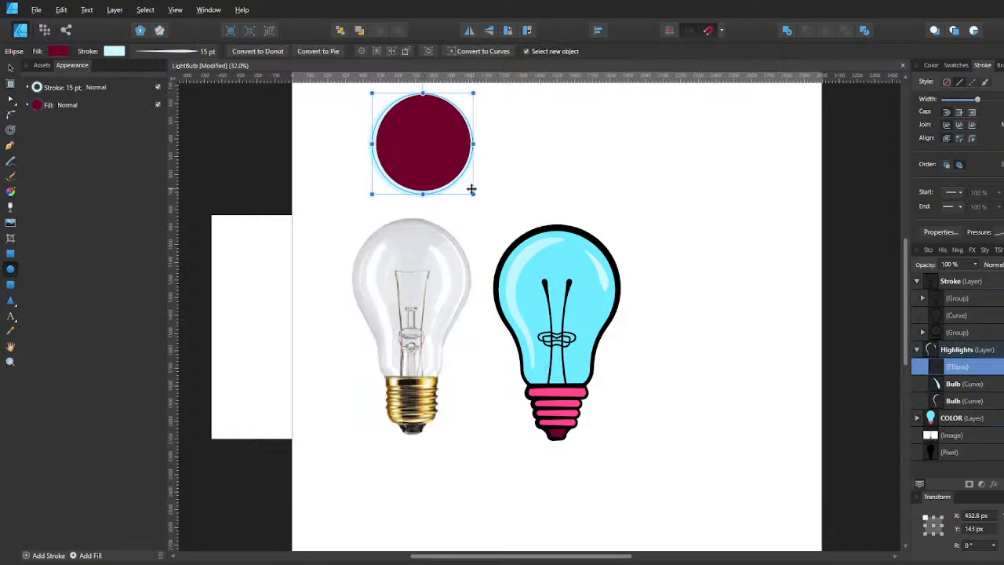
key(v)
drag(426, 157, 415, 175)
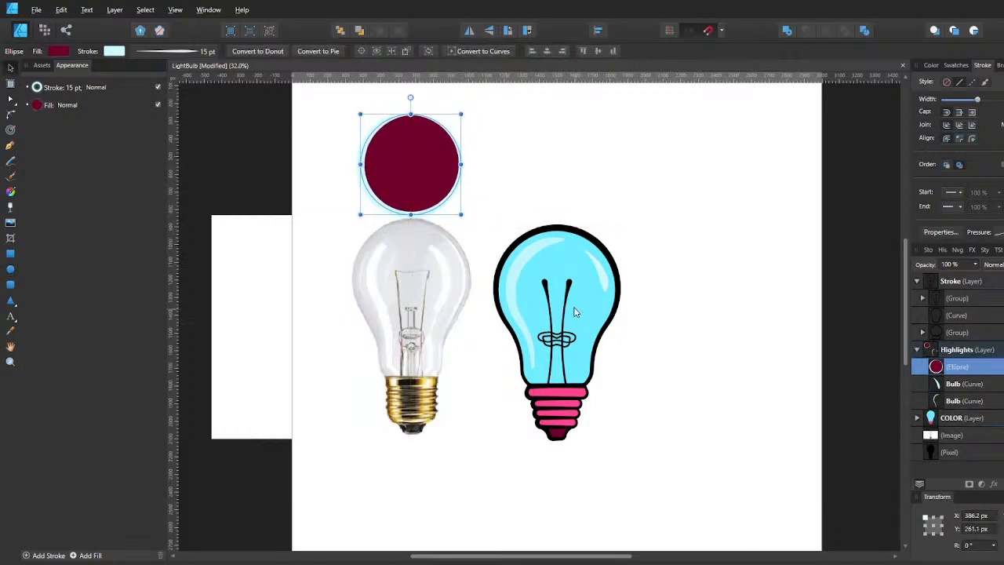
Check the large left highlight's stroke opacity and reduce the small right highlight's stroke opacity below full.
click(530, 260)
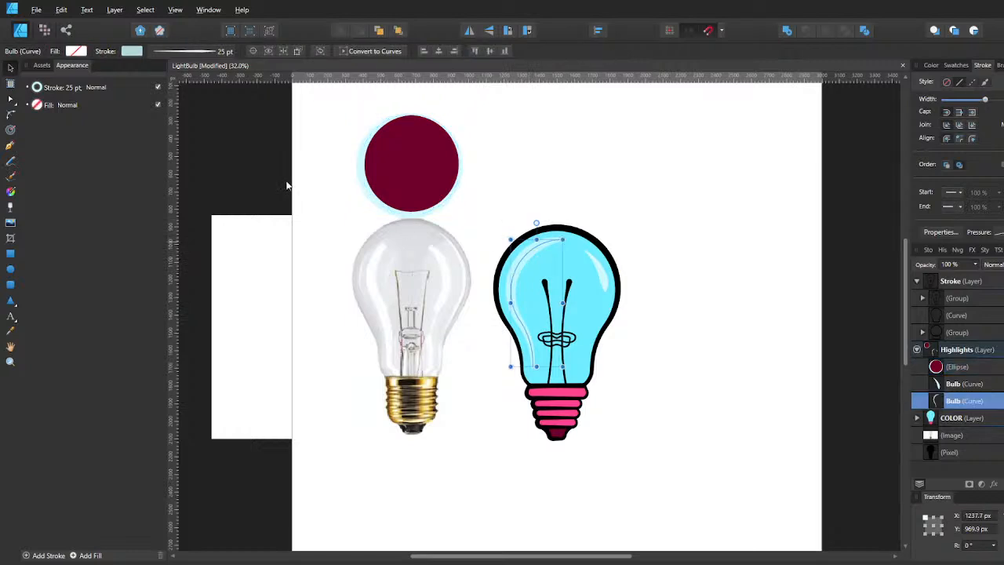
click(129, 56)
click(197, 198)
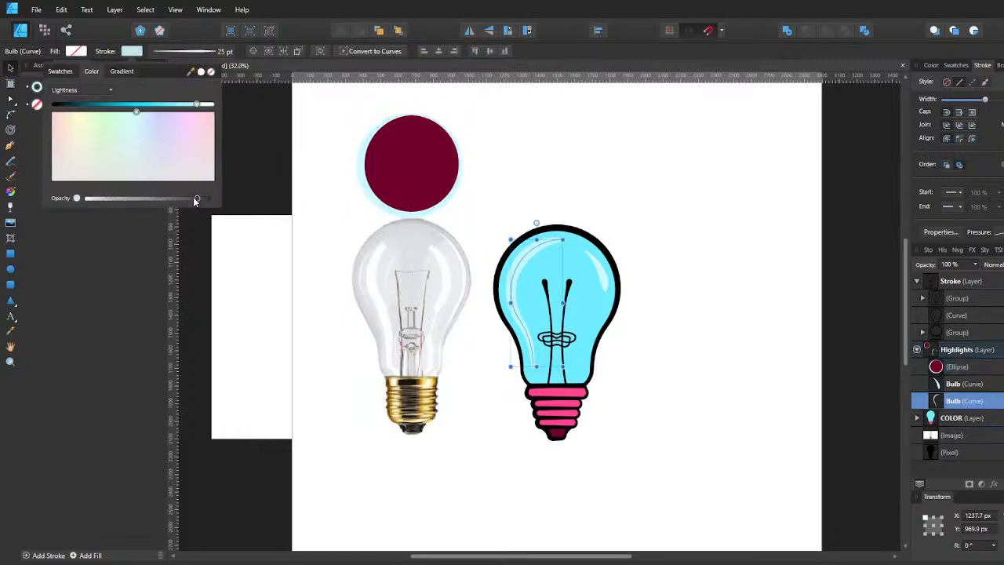
click(602, 280)
click(130, 53)
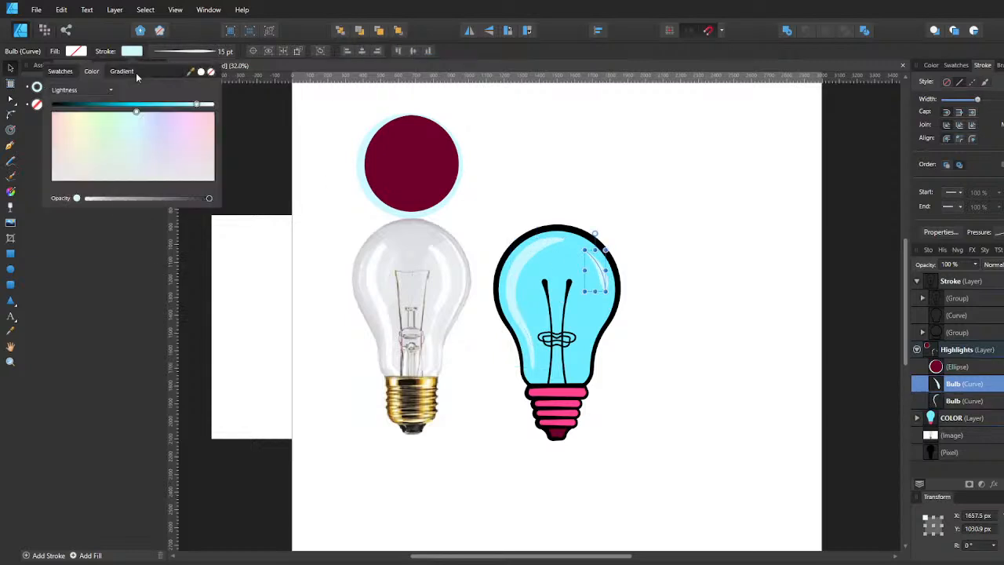
click(178, 199)
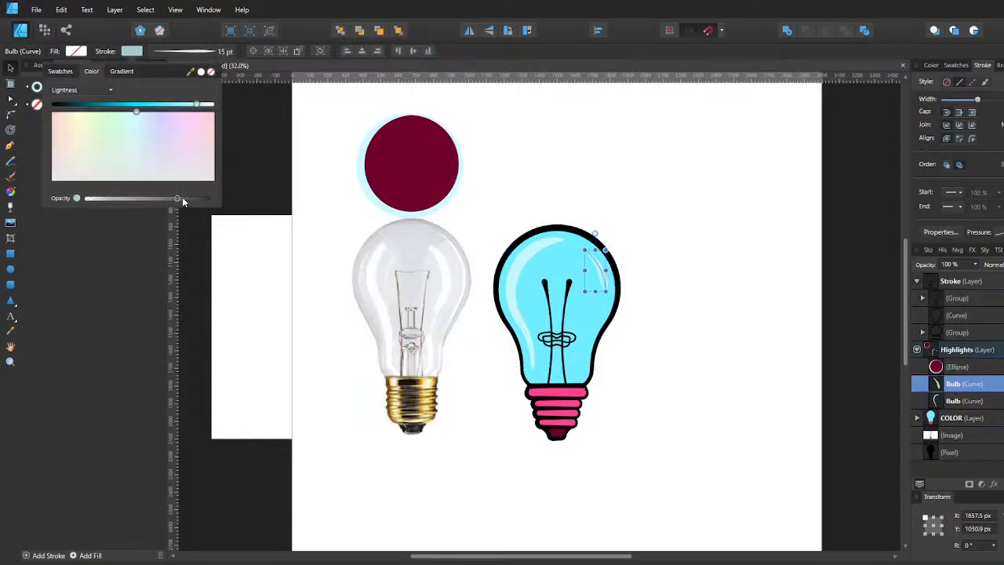
click(186, 199)
Save the document and reselect the small highlight curve at the bulb's upper right.
click(529, 203)
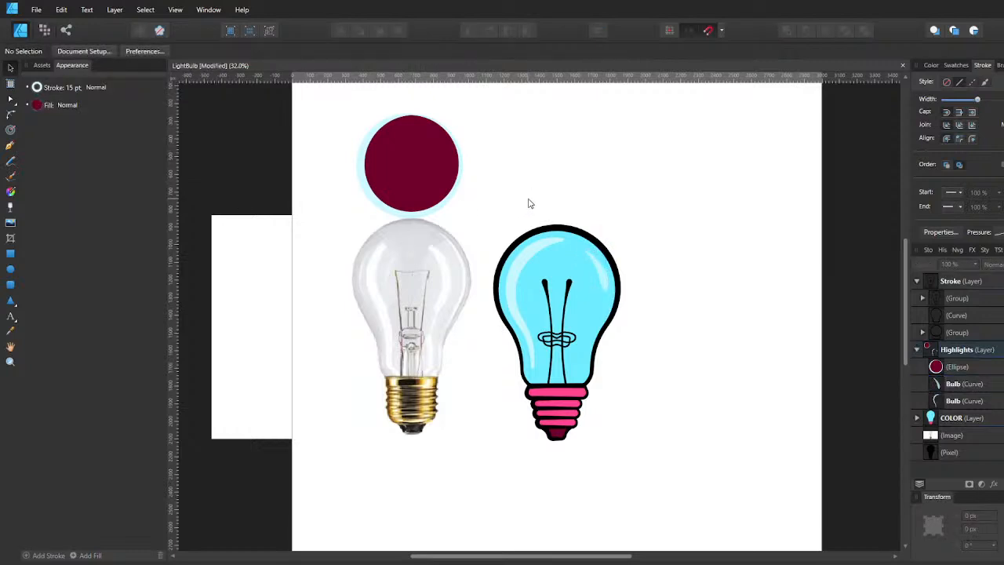
key(ctrl+s)
click(600, 282)
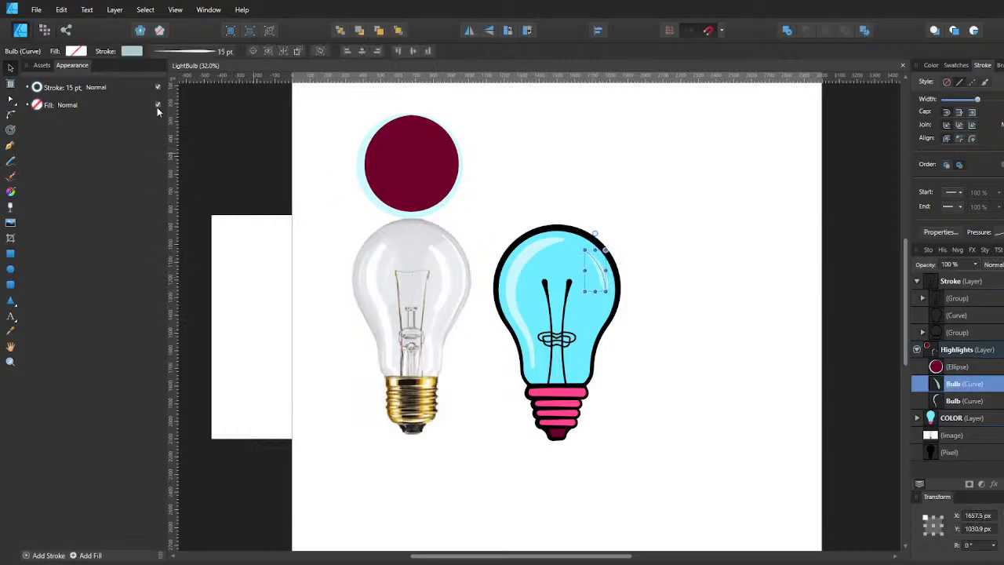
Lower the small upper-right highlight's stroke opacity further and save the document.
click(131, 51)
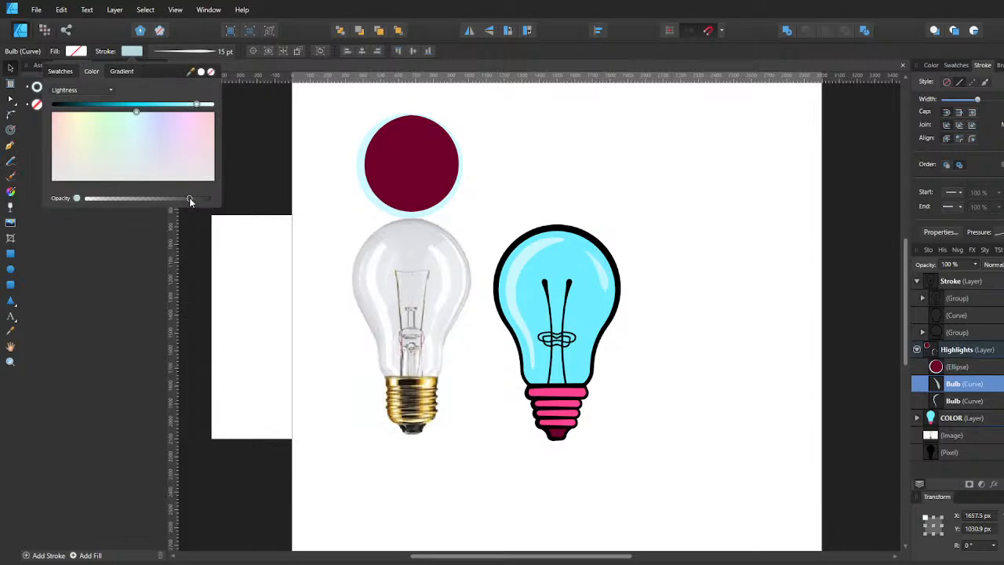
click(523, 197)
key(ctrl+s)
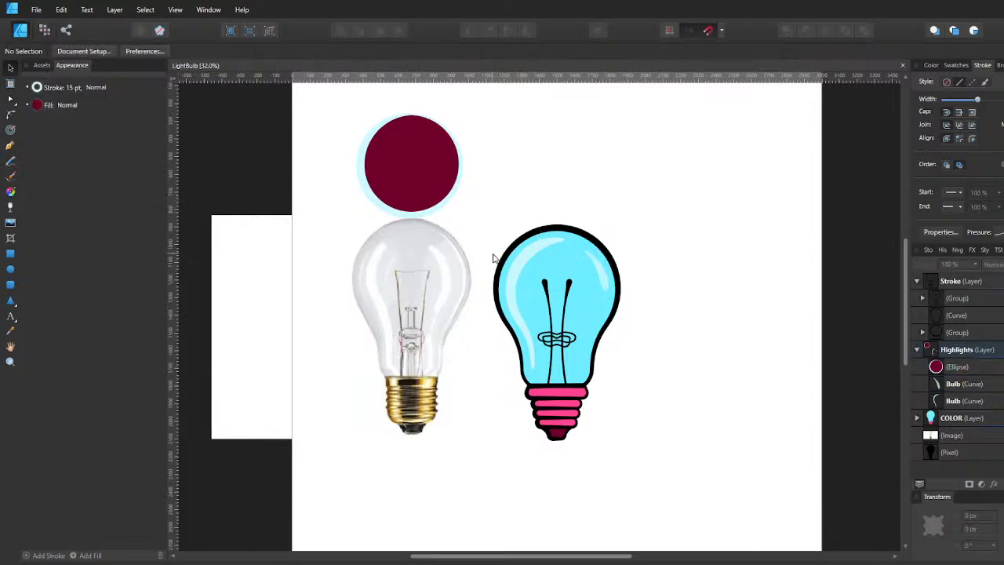
click(604, 283)
click(131, 51)
click(175, 199)
click(488, 193)
key(ctrl+s)
Paste the copied bulb outline into the Highlights layer above the small highlight and scale it down to sit inside the glass.
click(946, 383)
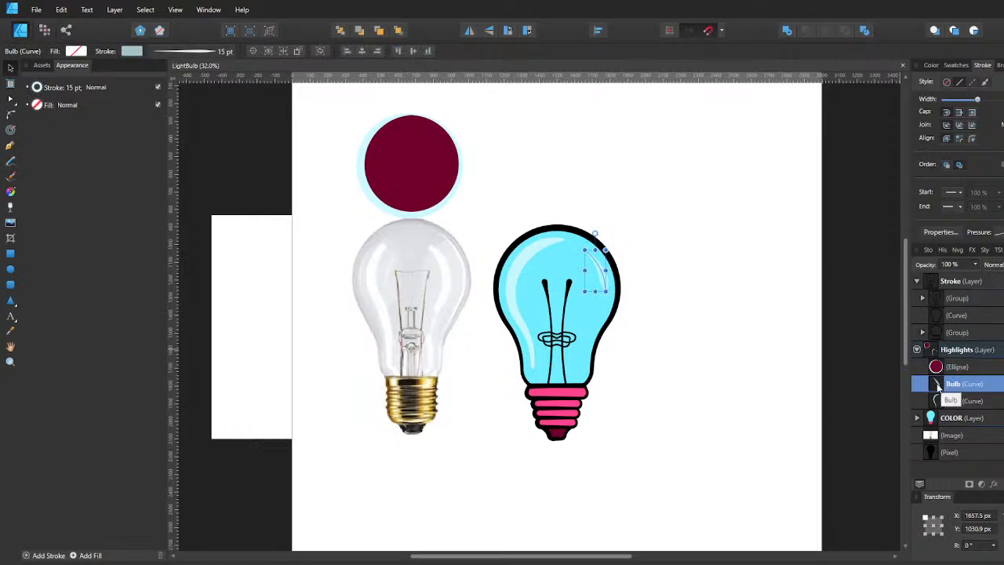
key(ctrl+v)
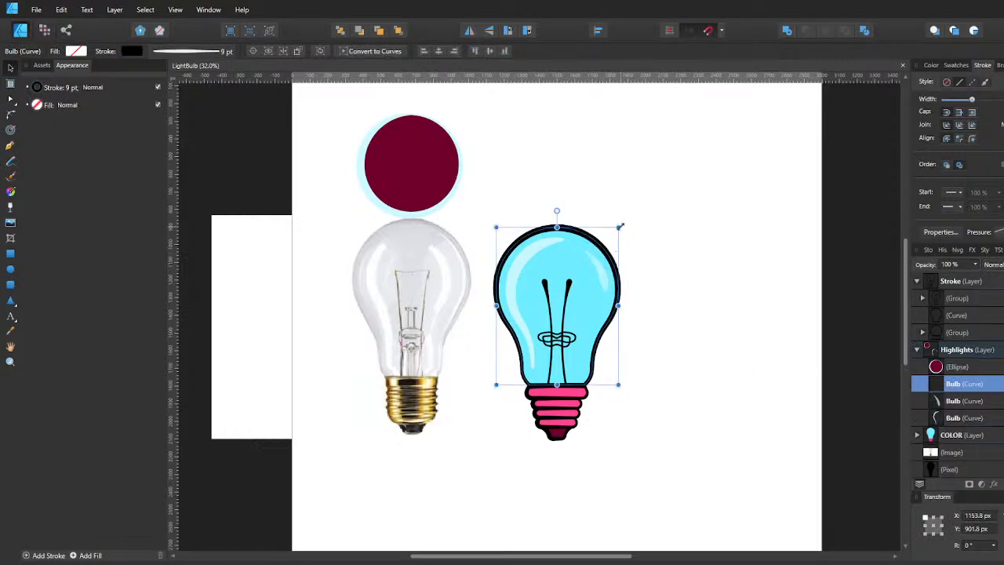
drag(618, 229, 610, 243)
Break the inner bulb outline open at its bottom-right corner node.
key(a)
click(581, 370)
click(343, 51)
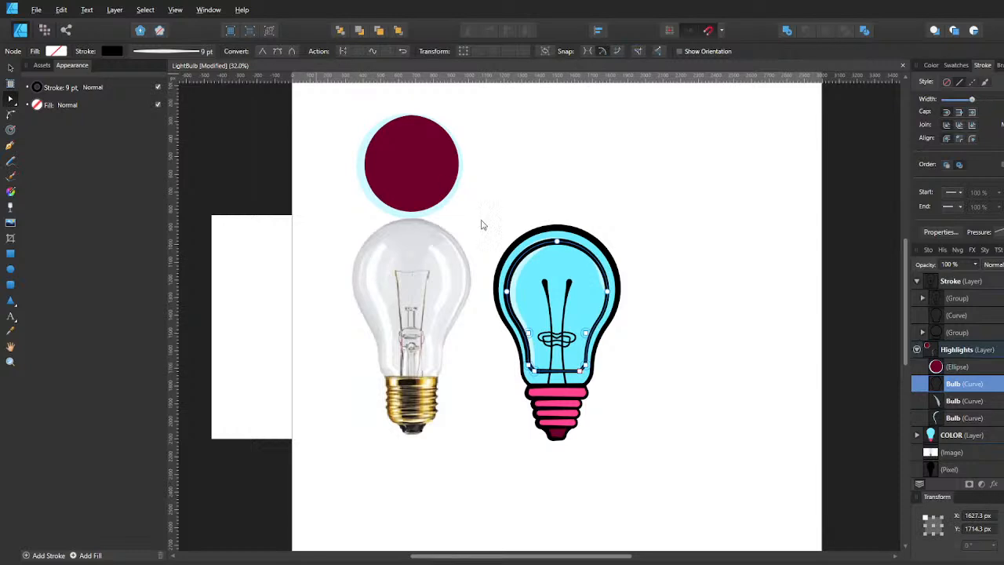
click(579, 371)
key(Delete)
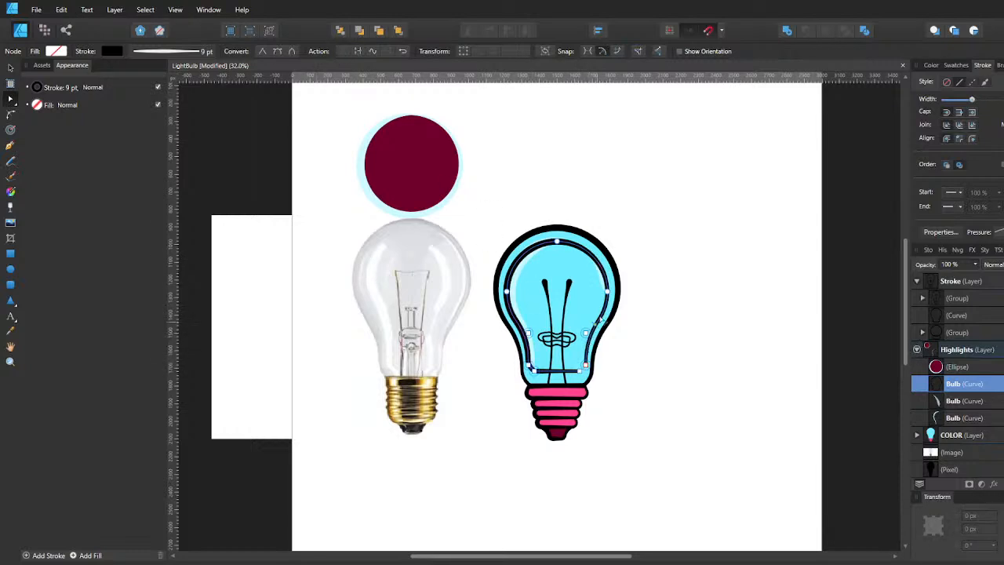
Split the inner outline at its widest node on the right side of the glass.
click(605, 290)
key(Delete)
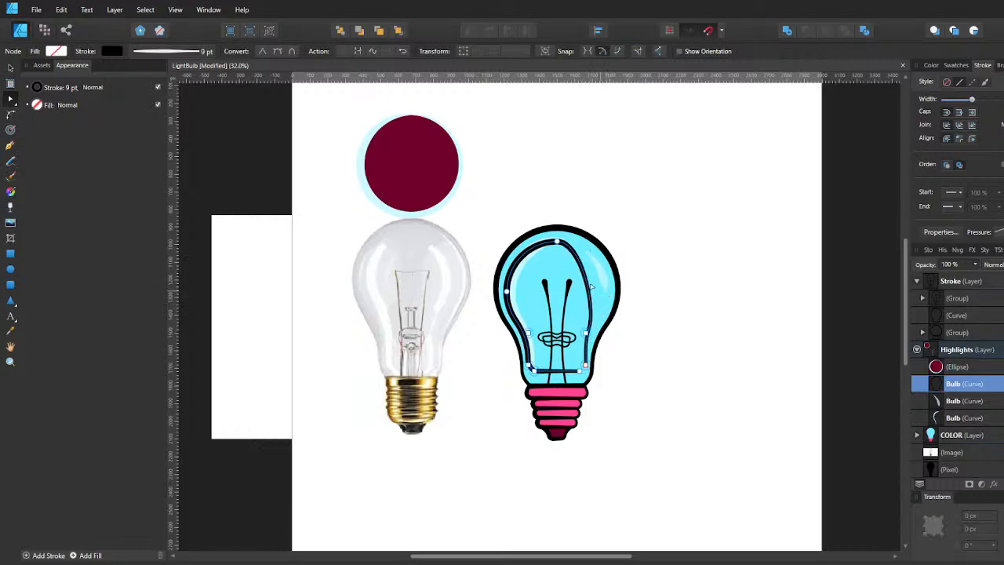
key(ctrl+z)
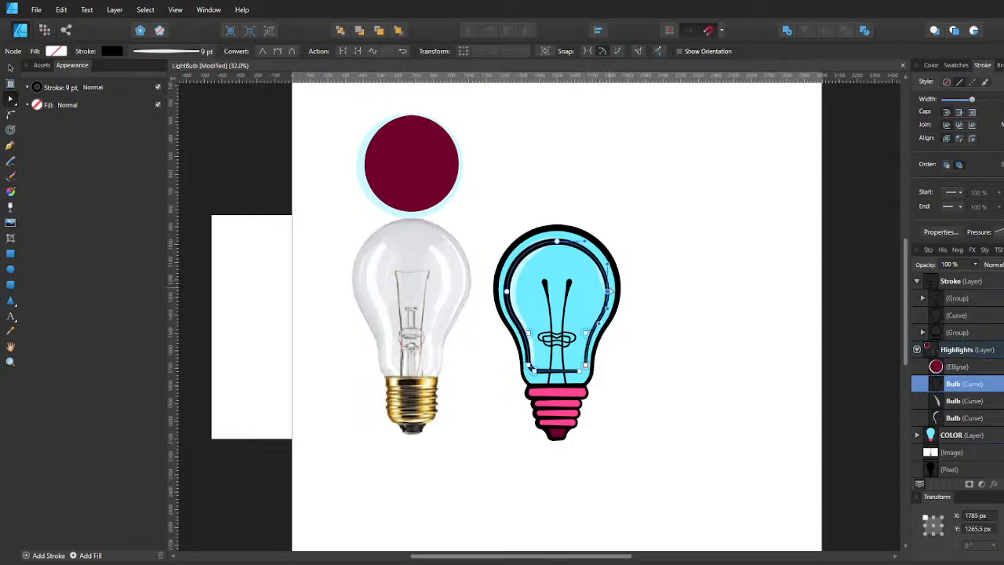
click(357, 52)
click(607, 292)
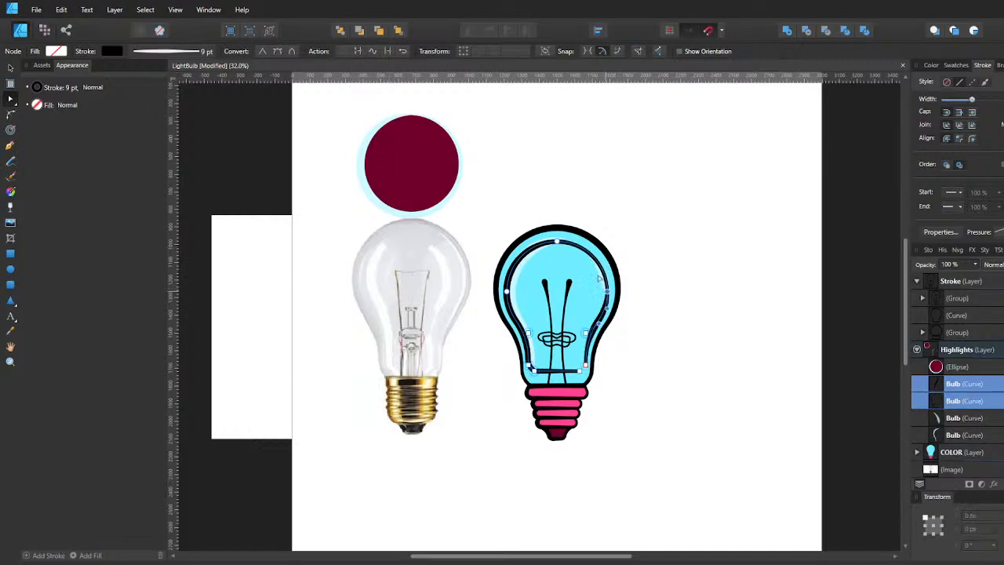
key(Delete)
key(ctrl+z)
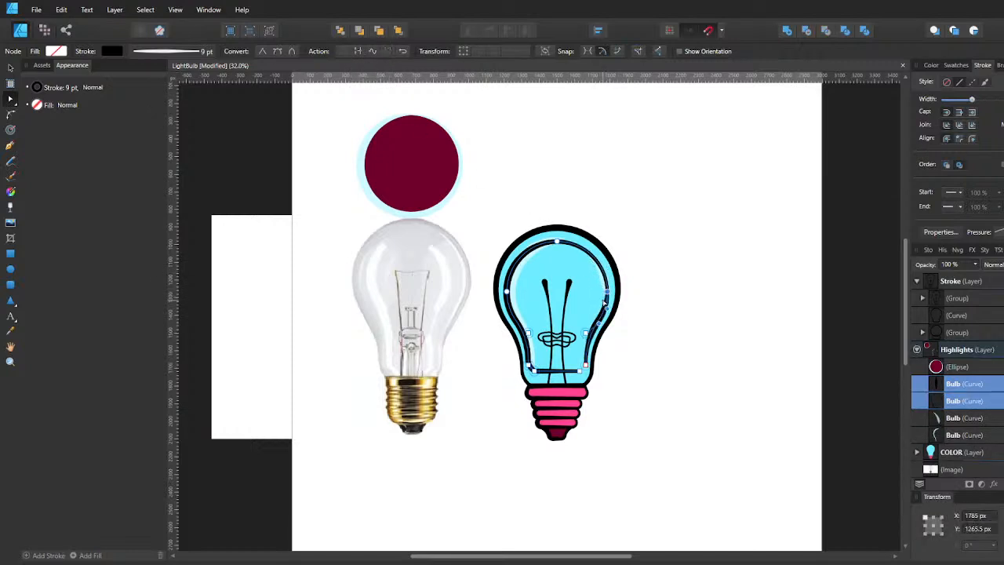
Add a node on the inner outline's upper-right arc and break the curve there.
click(557, 241)
click(603, 270)
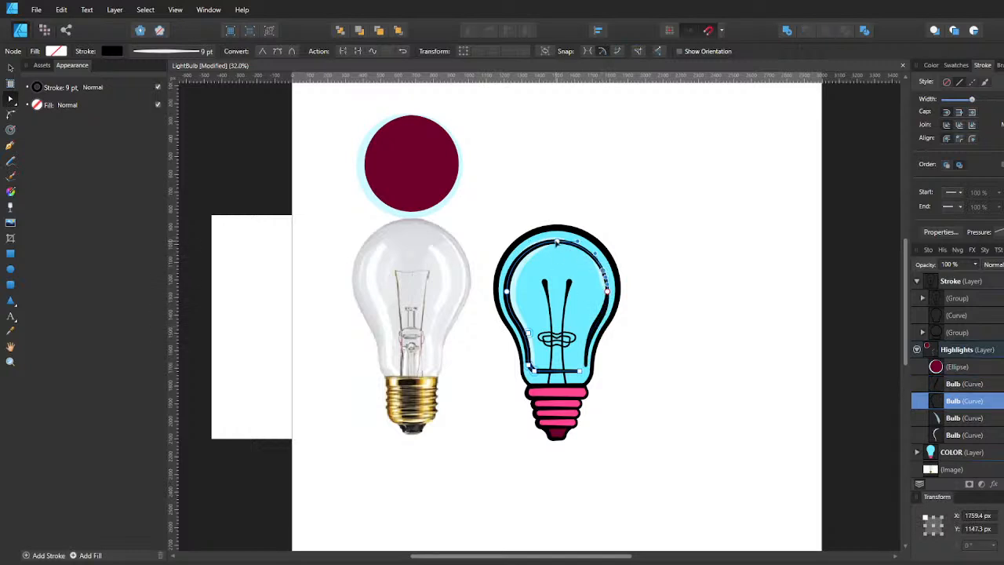
drag(559, 243, 548, 267)
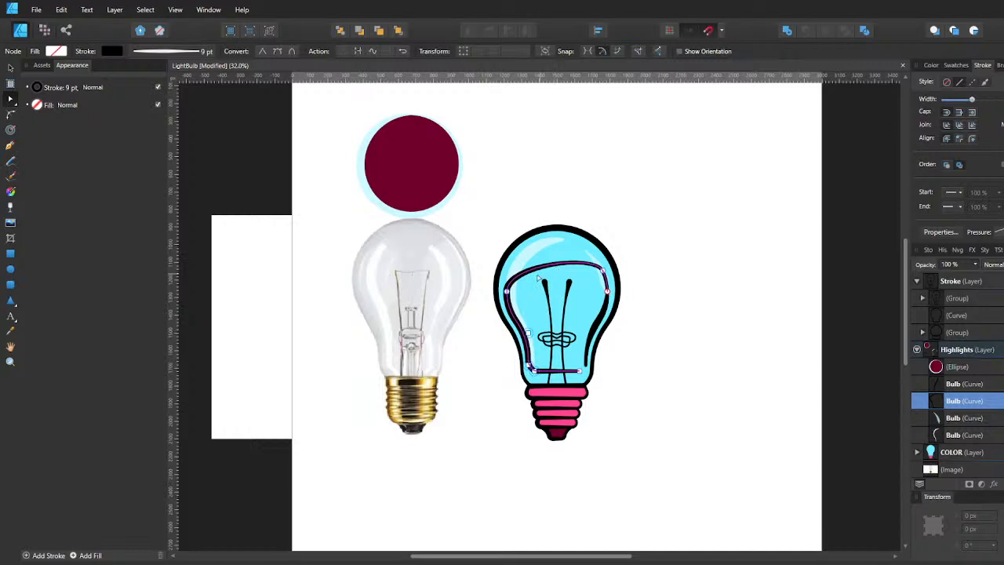
key(ctrl+z)
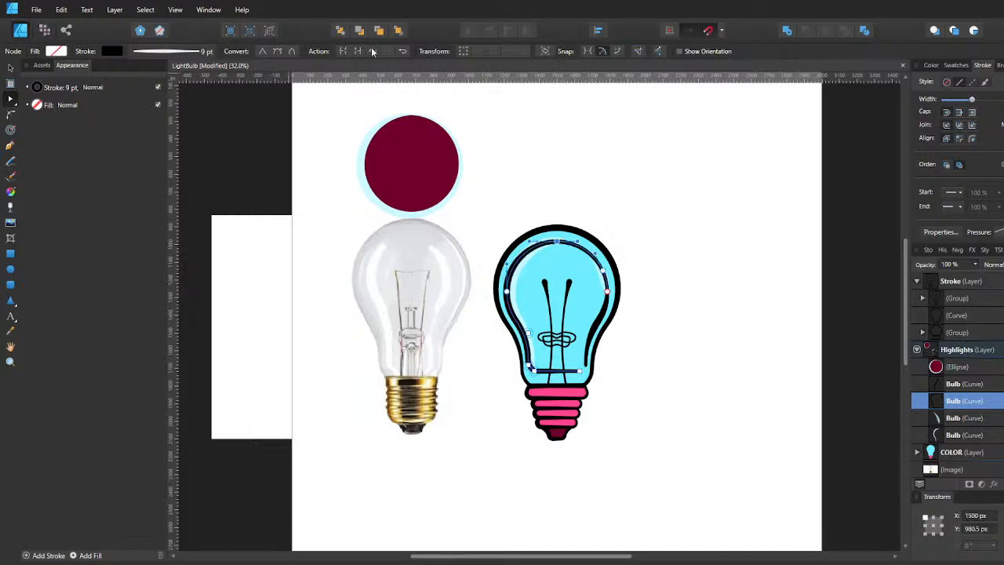
click(344, 51)
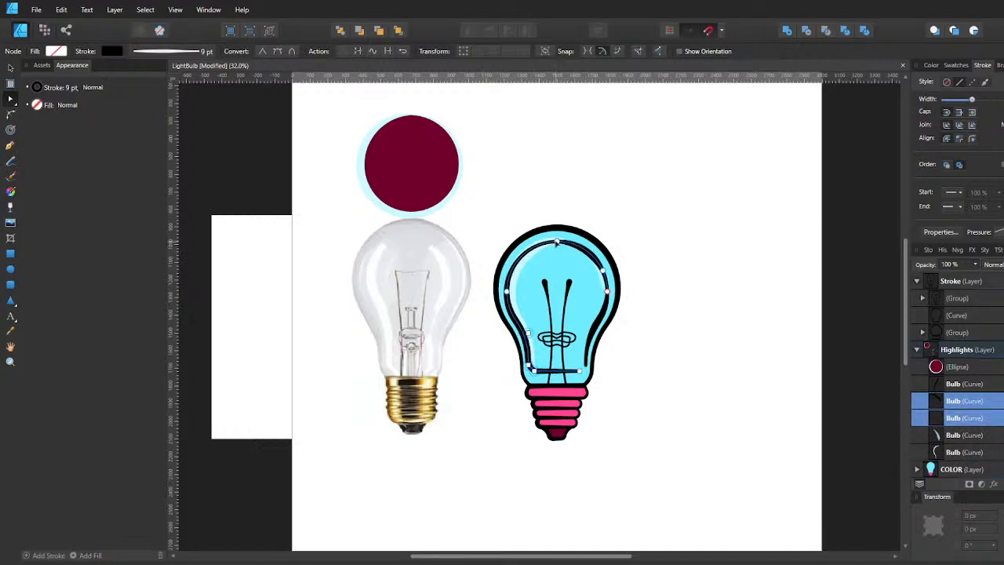
Delete the inner outline's top and left sections, keeping only the black pieces along the glass's right side.
click(556, 241)
key(Delete)
click(557, 243)
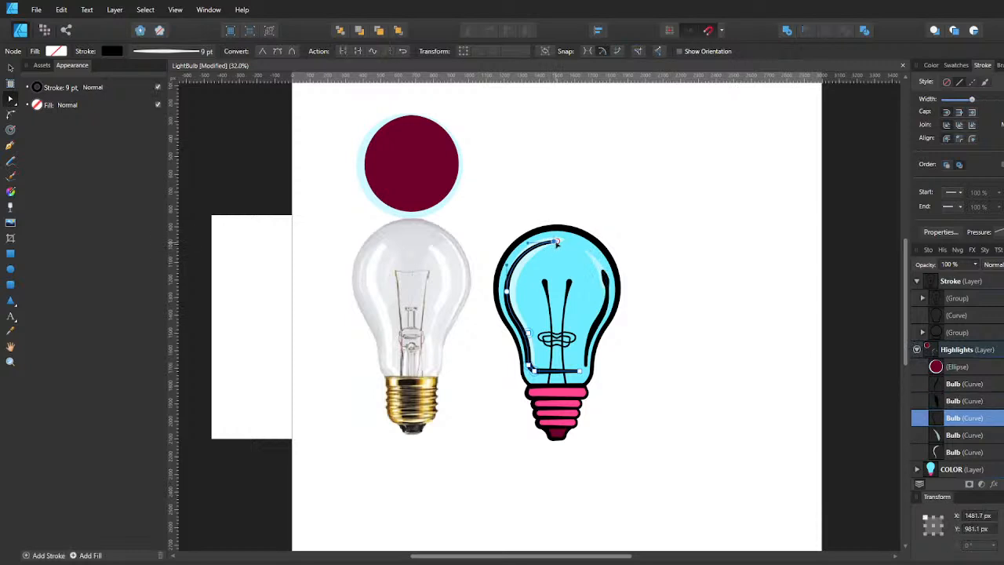
mouse_move(474, 218)
mouse_down()
mouse_move(572, 368)
mouse_move(563, 373)
mouse_move(584, 385)
mouse_up()
key(Delete)
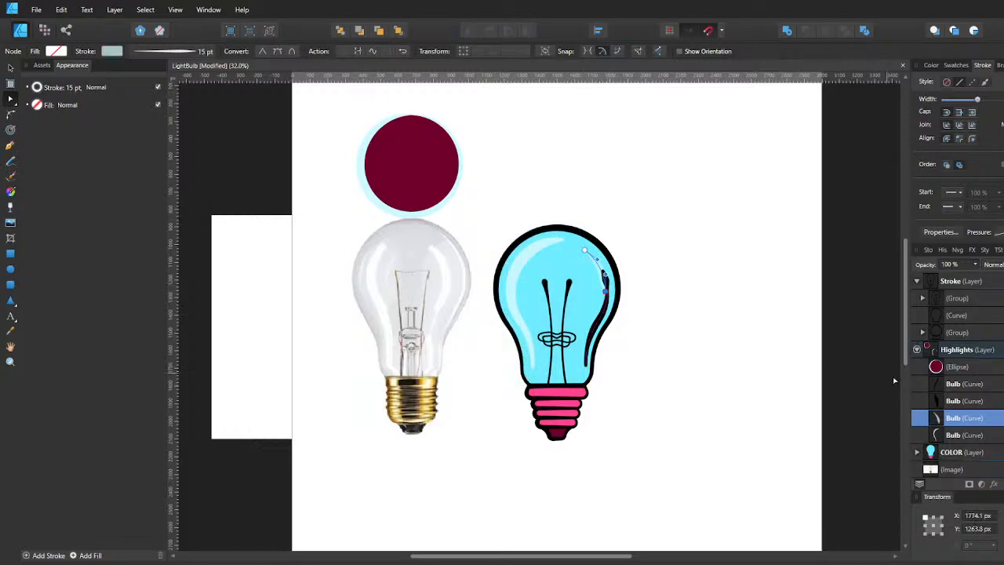
Select the two remaining black curve pieces on the glass's right side and join them into one curve.
click(945, 389)
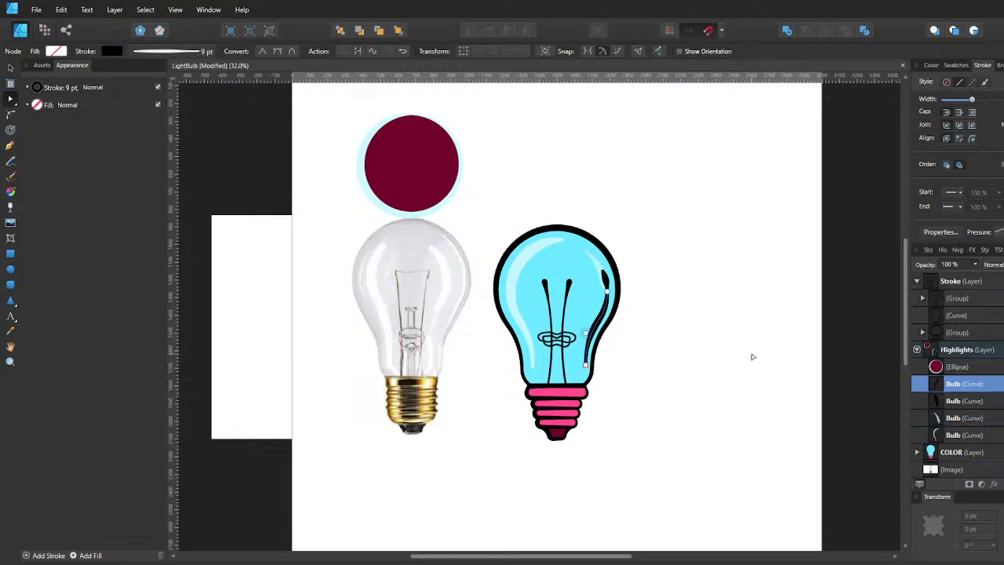
shift+click(933, 405)
key(v)
key(a)
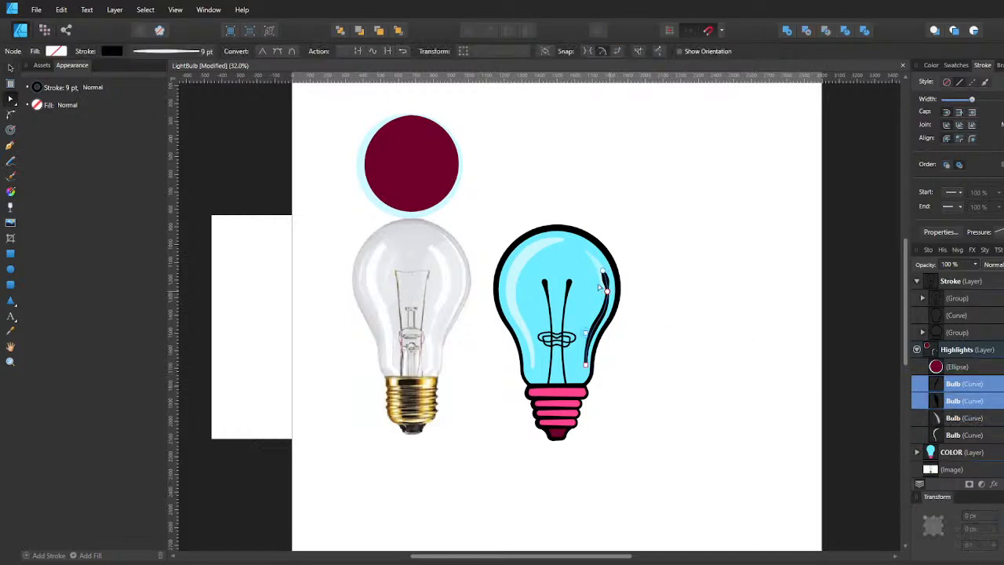
click(390, 51)
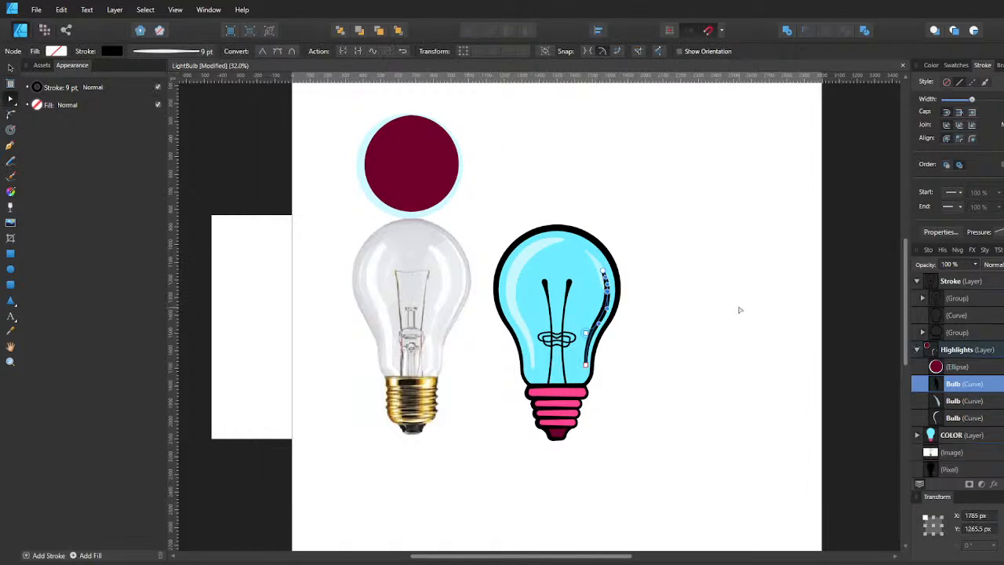
Add a node partway down the joined curve and remove the section above it, keeping the lower-right segment.
click(739, 309)
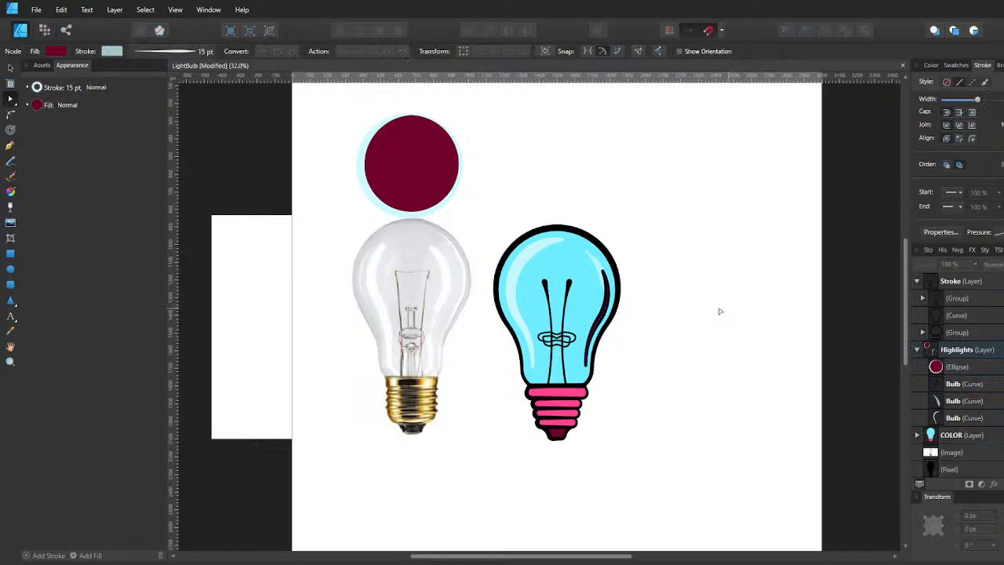
click(602, 314)
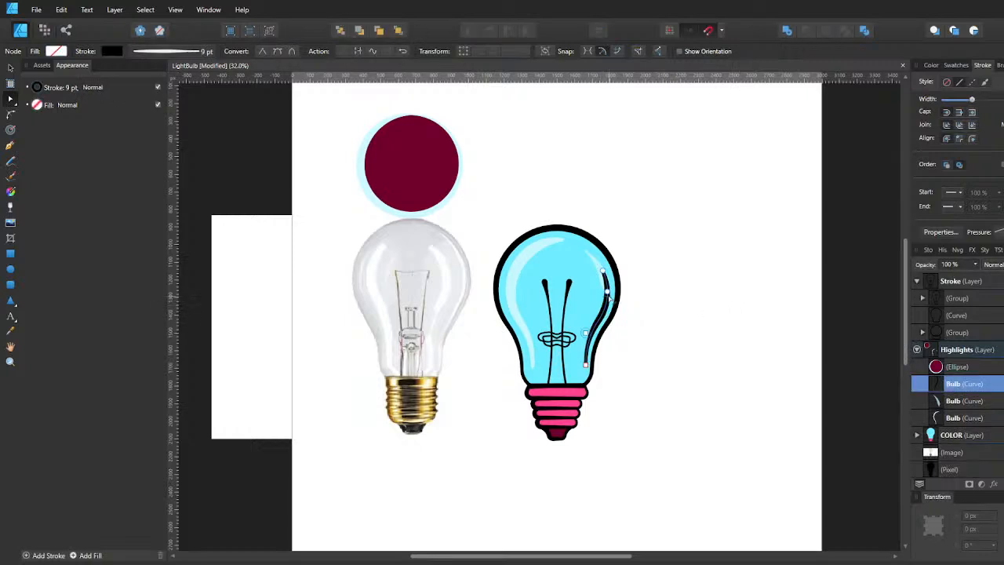
click(603, 313)
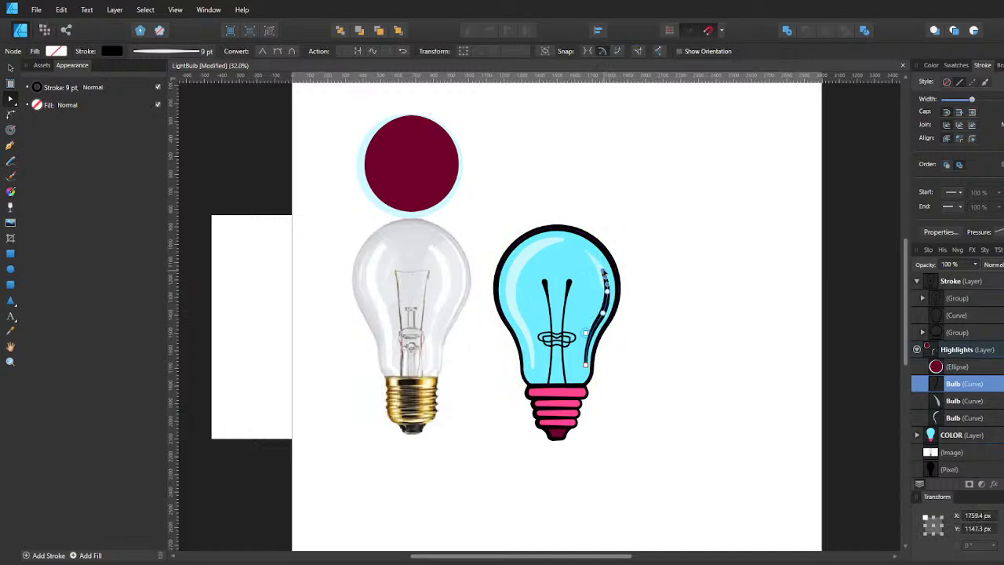
key(Delete)
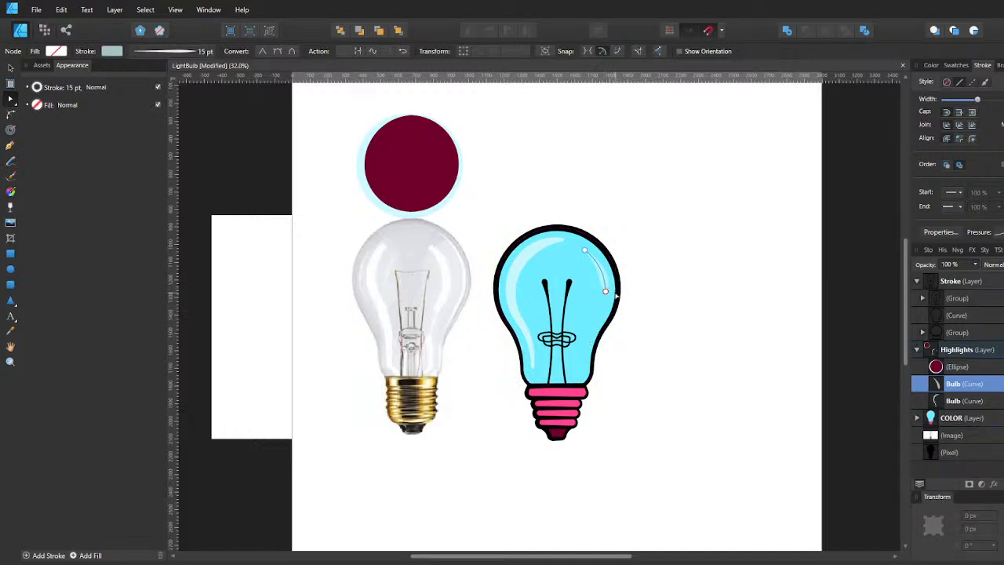
key(ctrl+z)
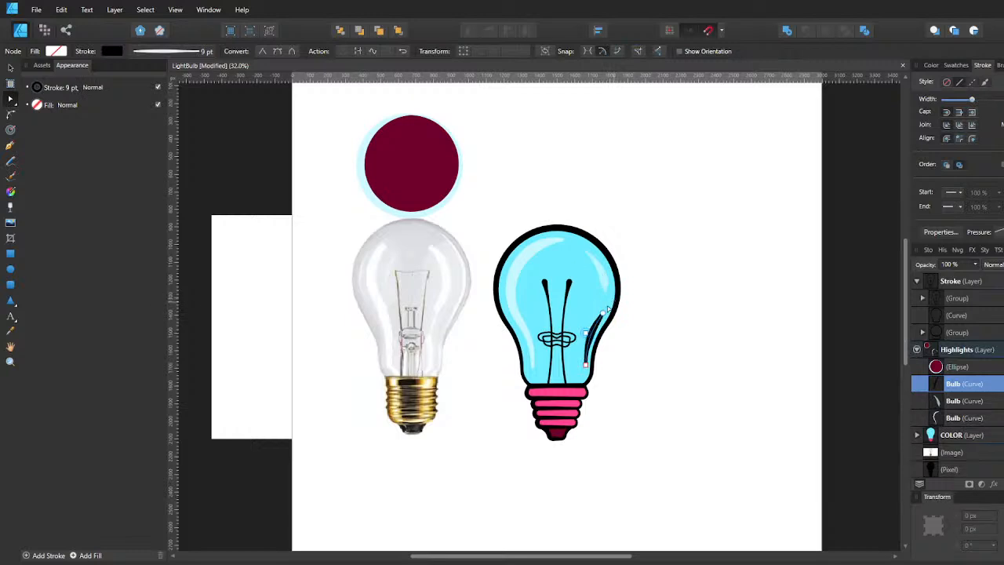
Nudge the lower-right segment slightly left and recolour its stroke with the recently used pale cyan swatch.
key(v)
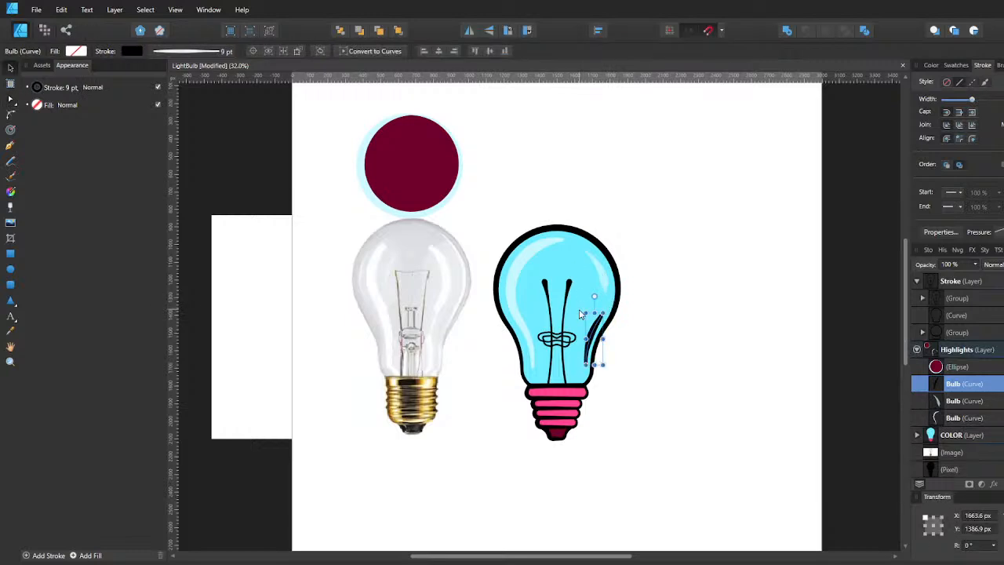
key(shift+Left)
click(135, 51)
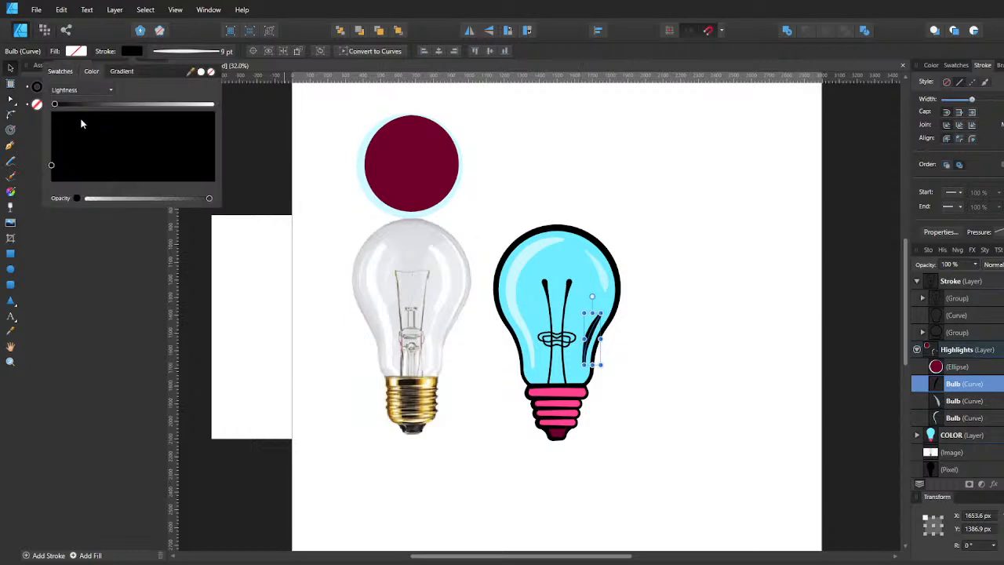
click(62, 71)
click(74, 89)
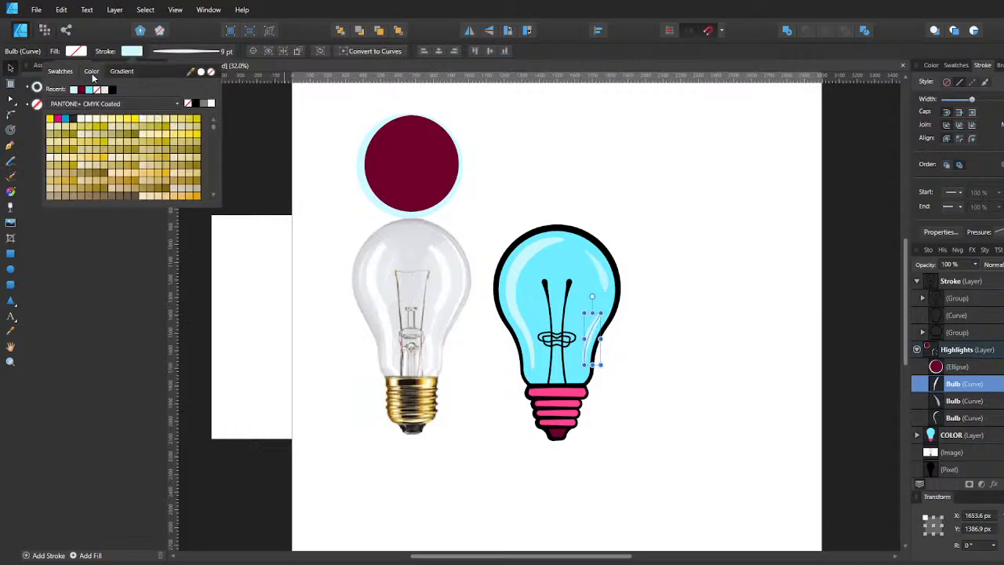
Reduce the lower-right highlight's stroke opacity to a little over half.
click(92, 72)
click(183, 198)
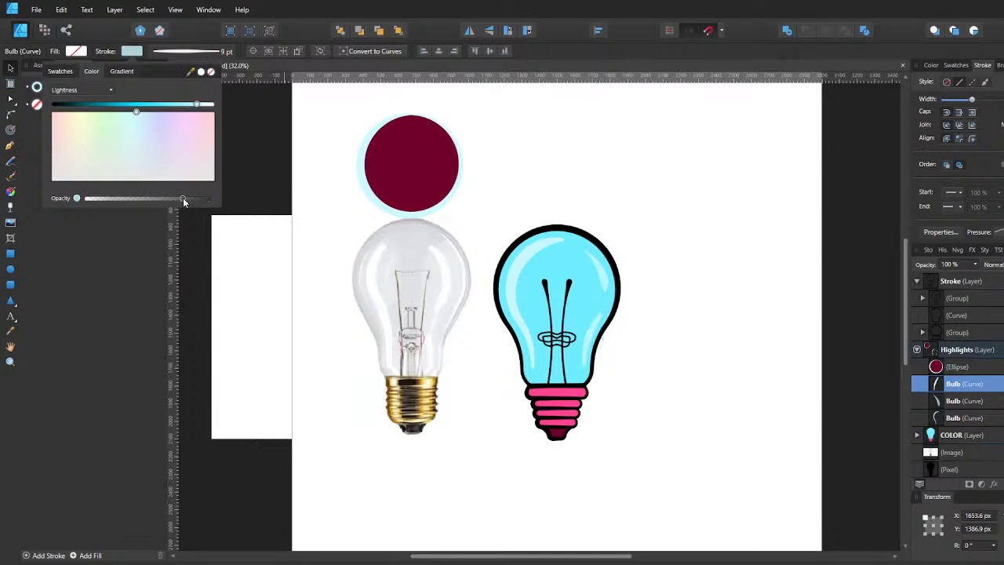
drag(183, 197, 170, 199)
drag(169, 200, 154, 201)
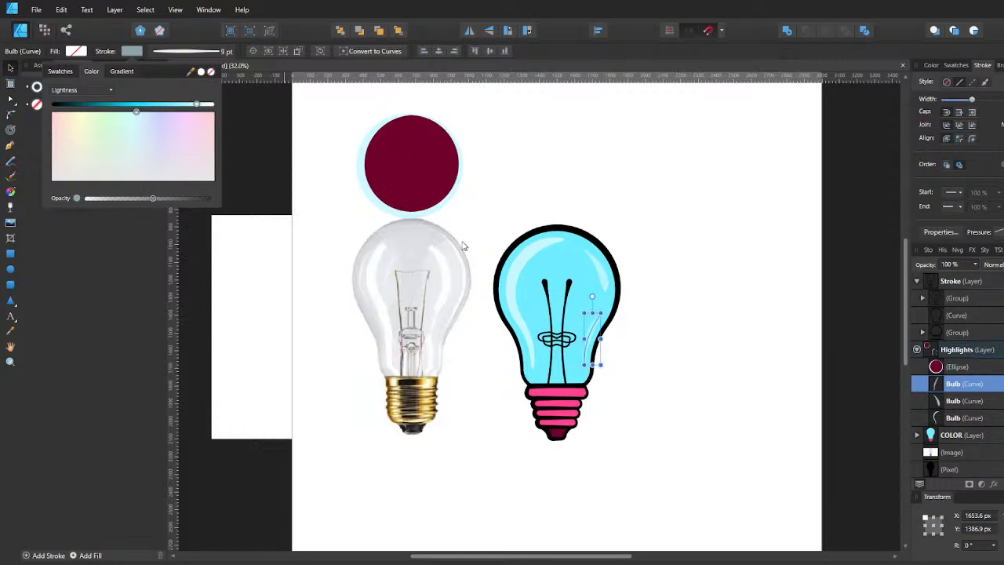
Move the lower-right highlight slightly inward to about X 1610.4 px, Y 1396.6 px and save the document.
drag(598, 333, 590, 335)
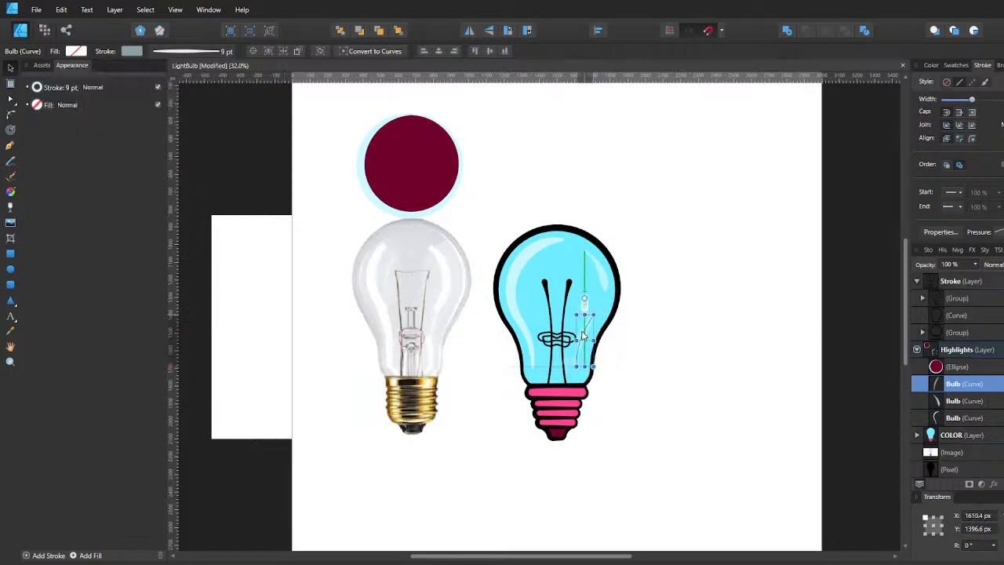
click(645, 345)
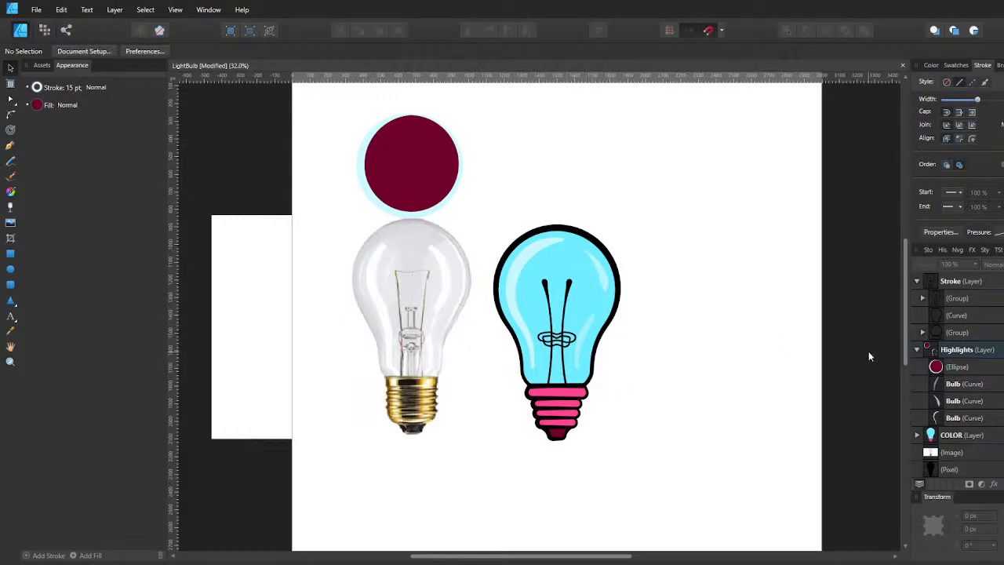
key(ctrl+s)
Draw a rectangle over the centre-left of the pink screw base in the Highlights layer and remove its stroke.
key(m)
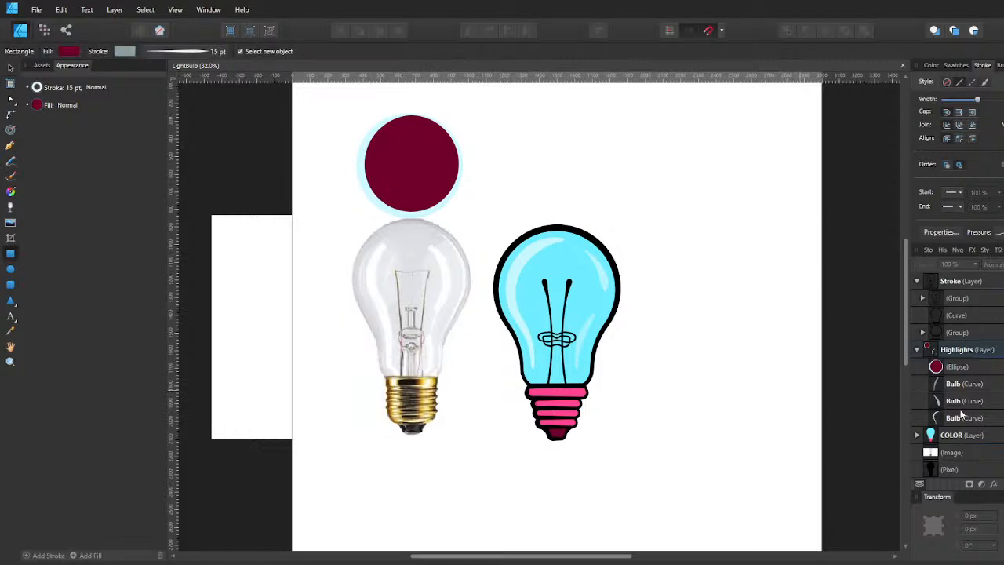
click(948, 388)
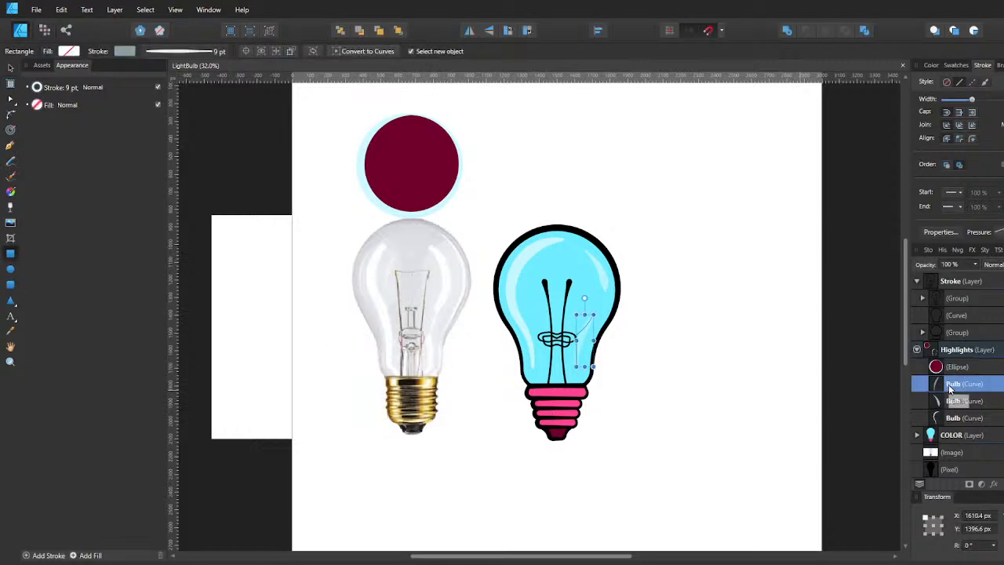
scroll(578, 419, down, 2)
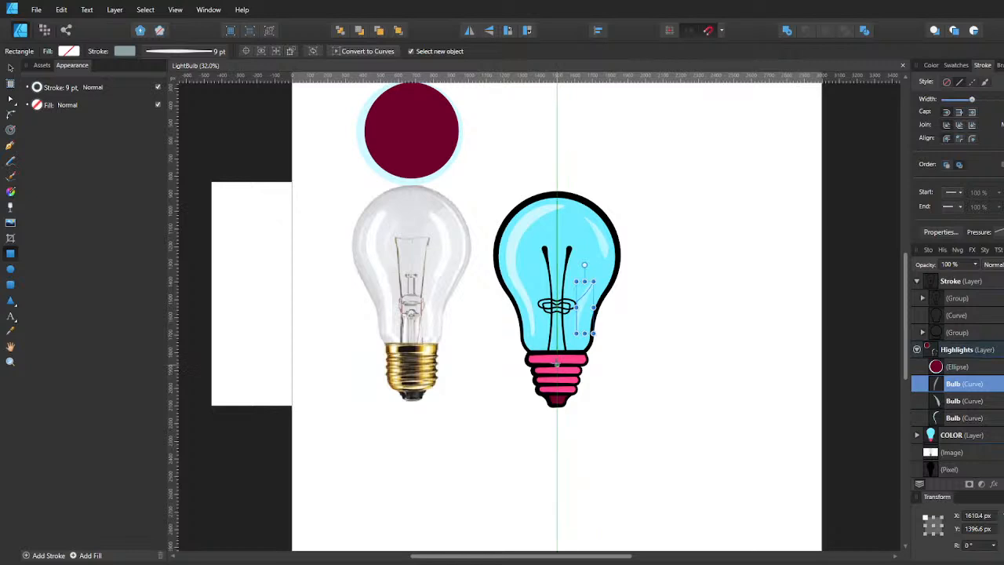
scroll(545, 353, up, 4)
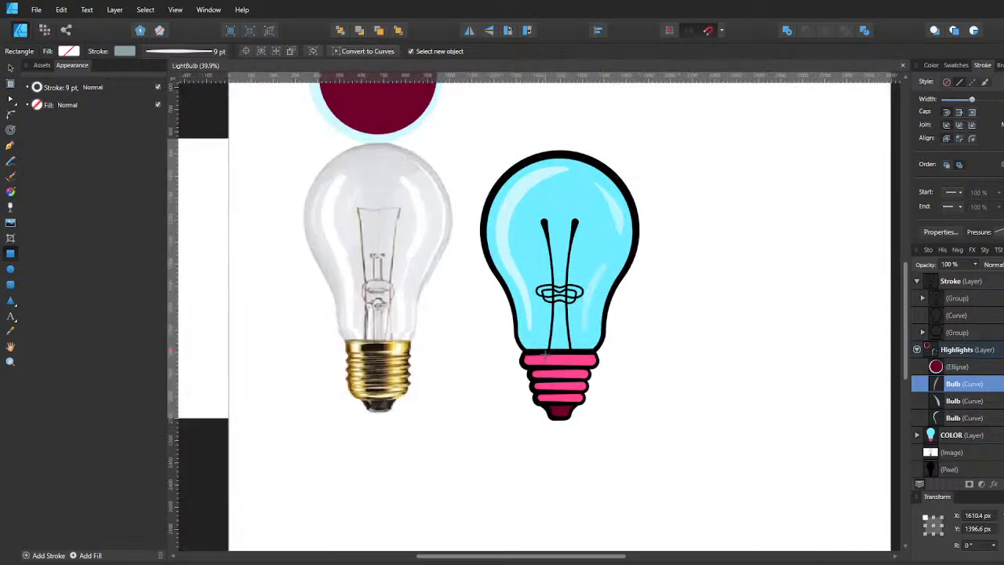
drag(536, 349, 568, 427)
drag(570, 421, 569, 419)
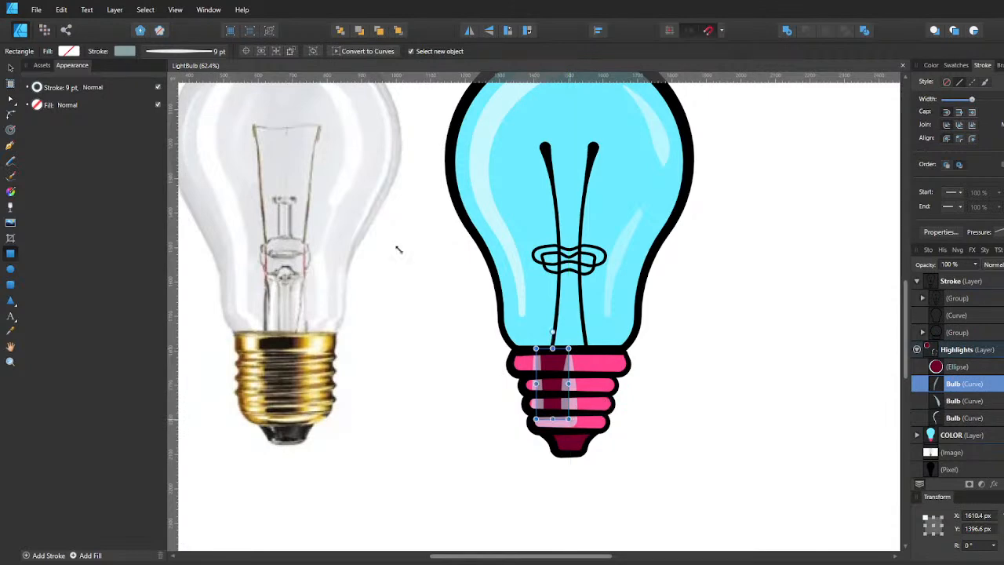
click(125, 52)
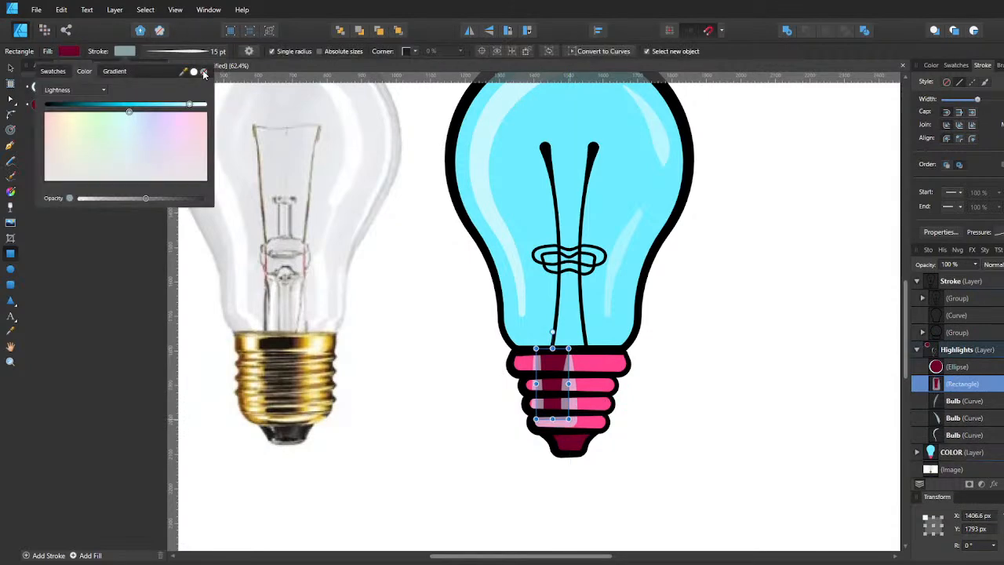
click(203, 71)
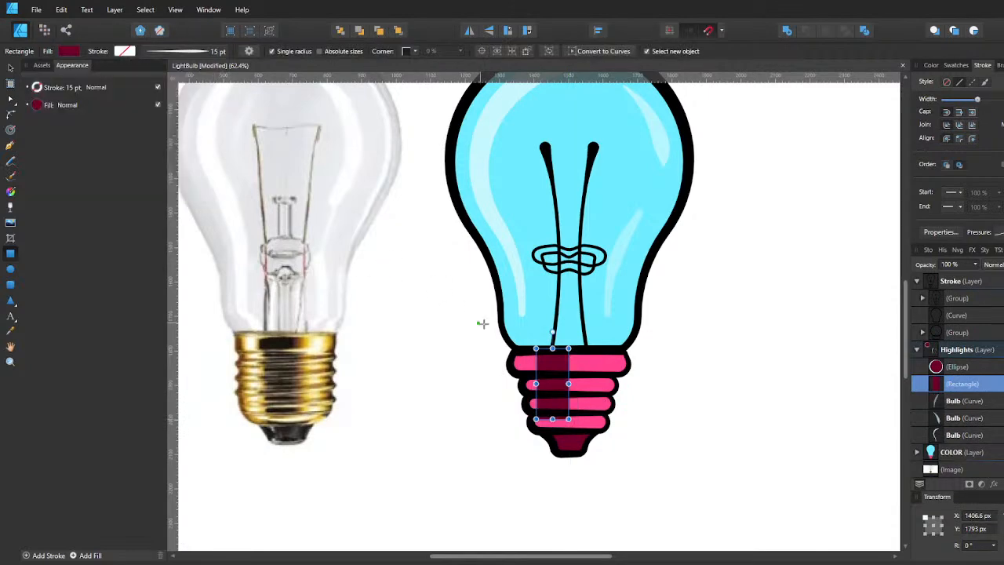
Resize the rectangle into a narrow vertical stripe reaching below the lowest pink thread, and duplicate it rightward to X 1515.6 px.
key(v)
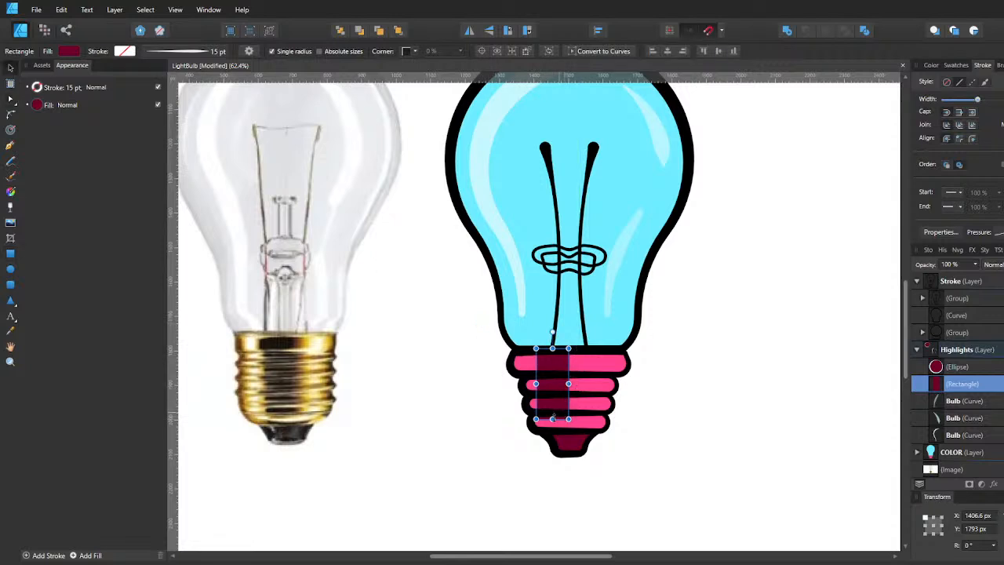
drag(552, 419, 552, 424)
drag(570, 387, 561, 386)
key(ctrl+z)
key(a)
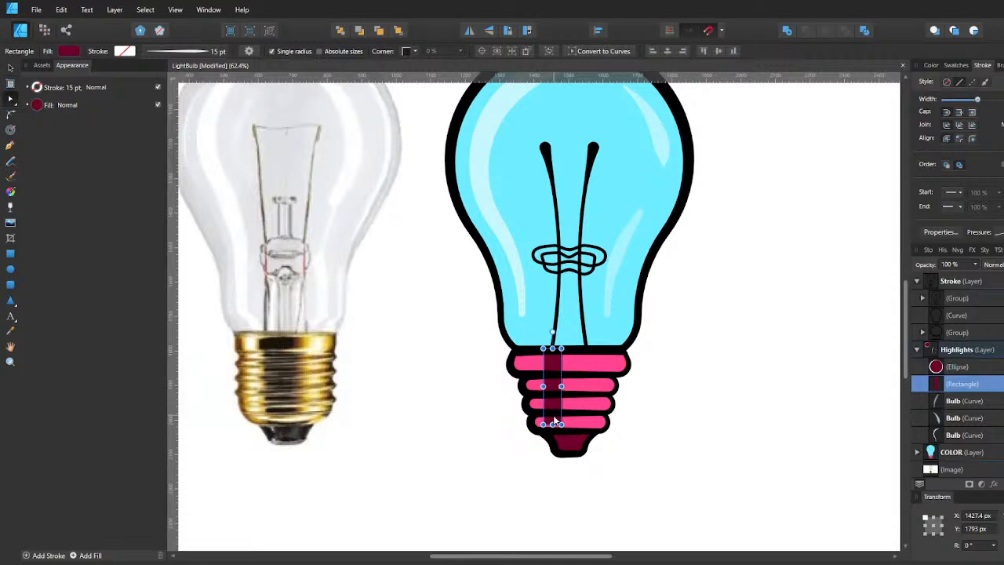
drag(552, 425, 585, 397)
key(v)
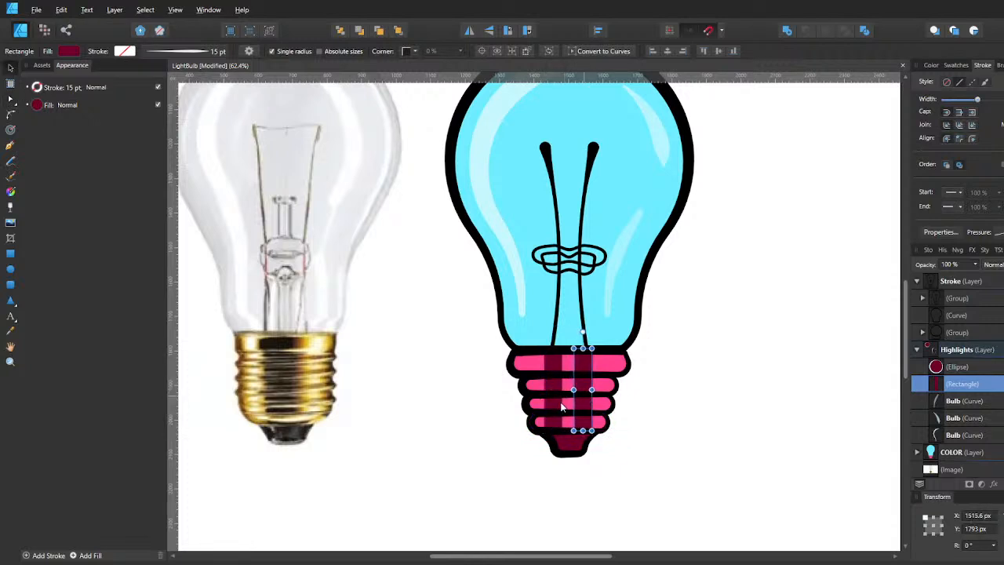
shift+click(556, 404)
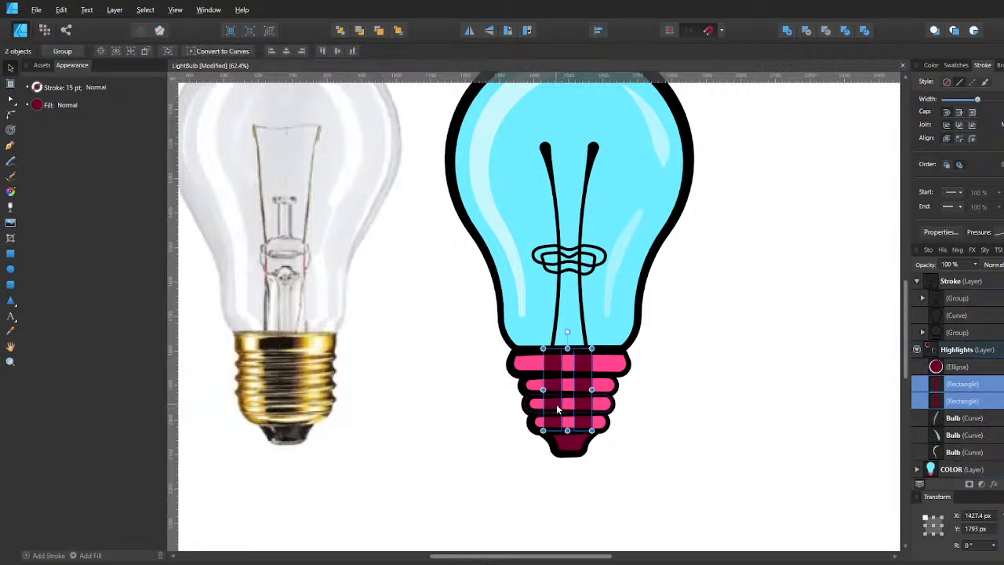
key(ctrl+g)
drag(579, 384, 579, 388)
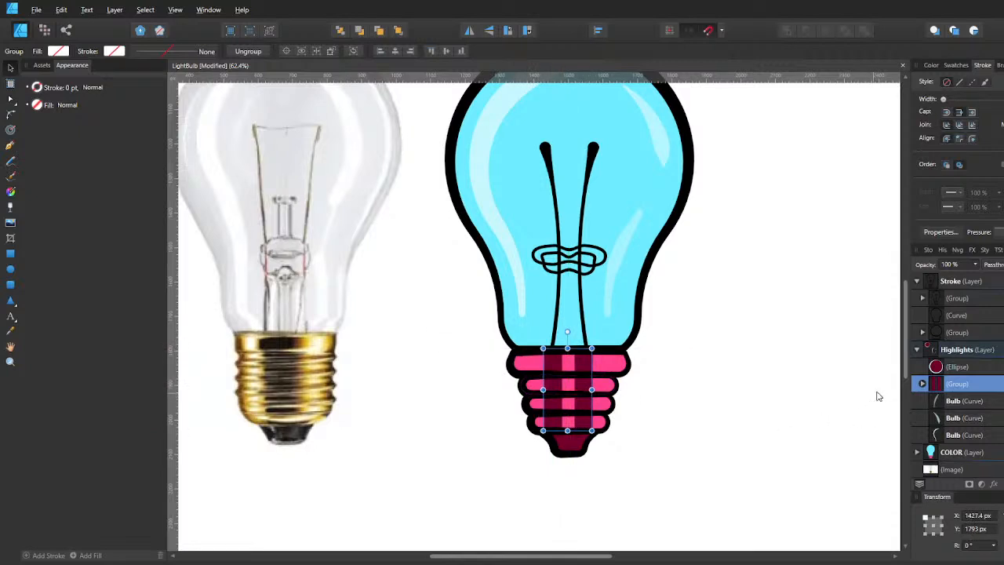
key(ctrl+shift+g)
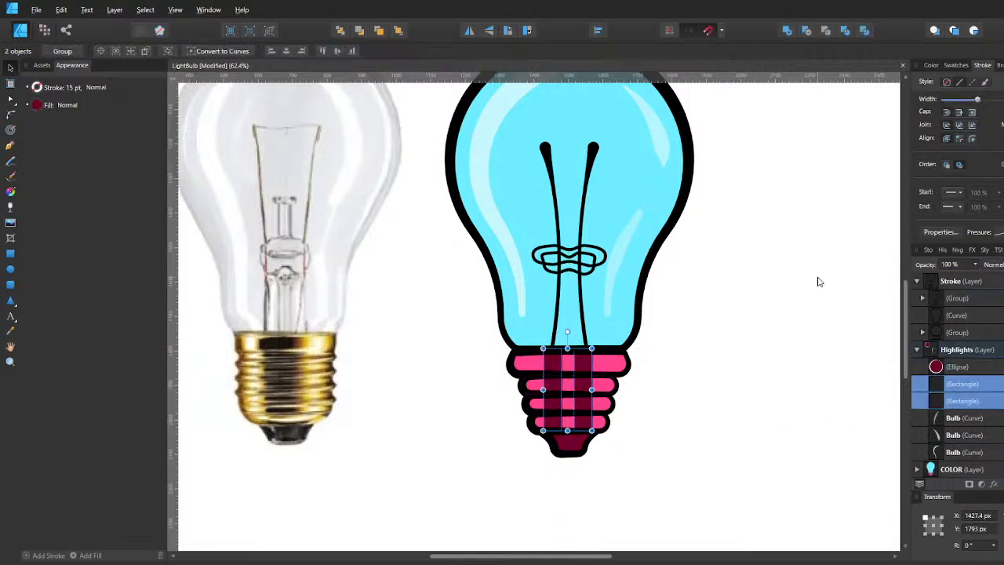
Spread the two base stripes apart, moving the right one to X 1525.6 px and the left one to X 1417.4 px.
click(585, 392)
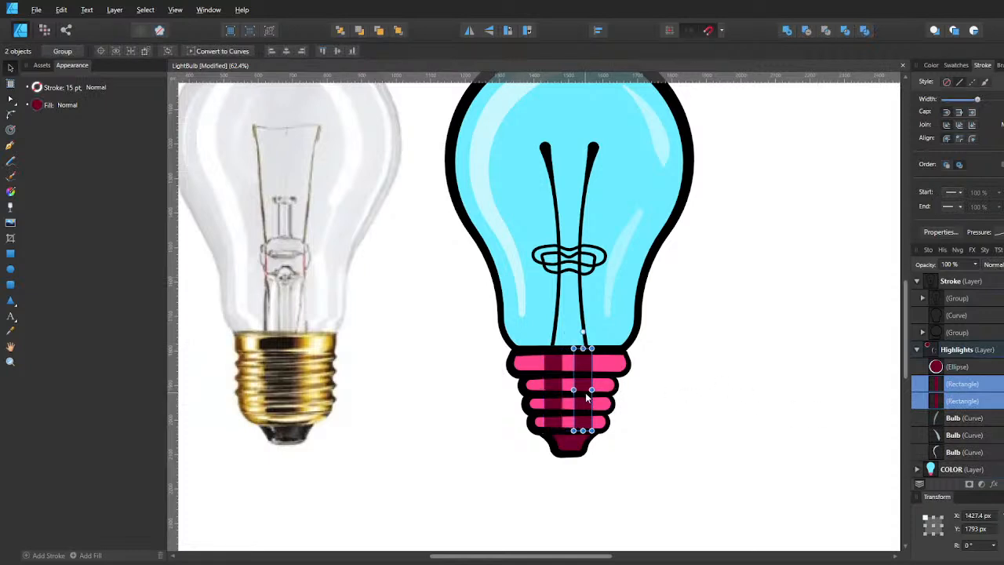
key(shift+Right)
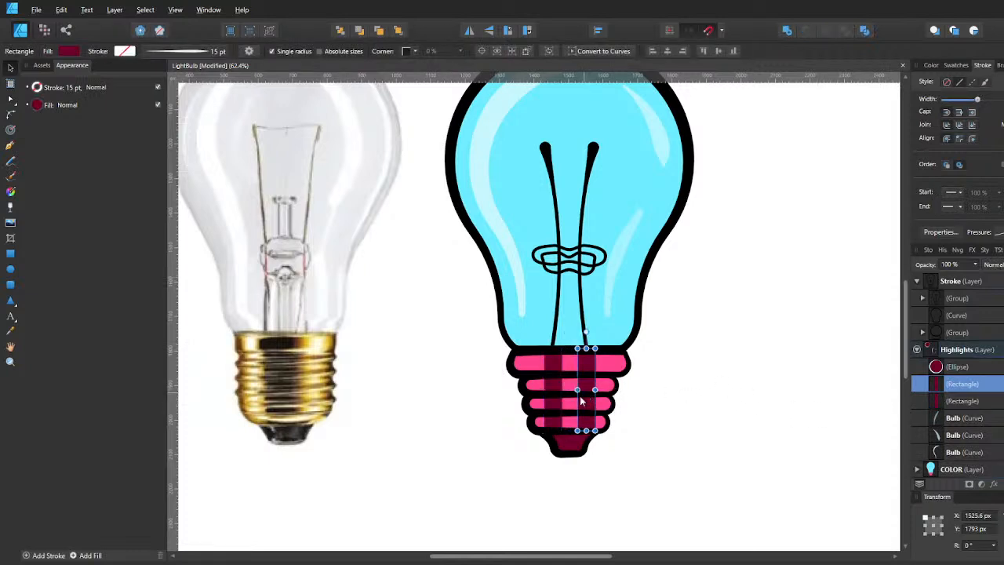
click(556, 403)
key(shift+Left)
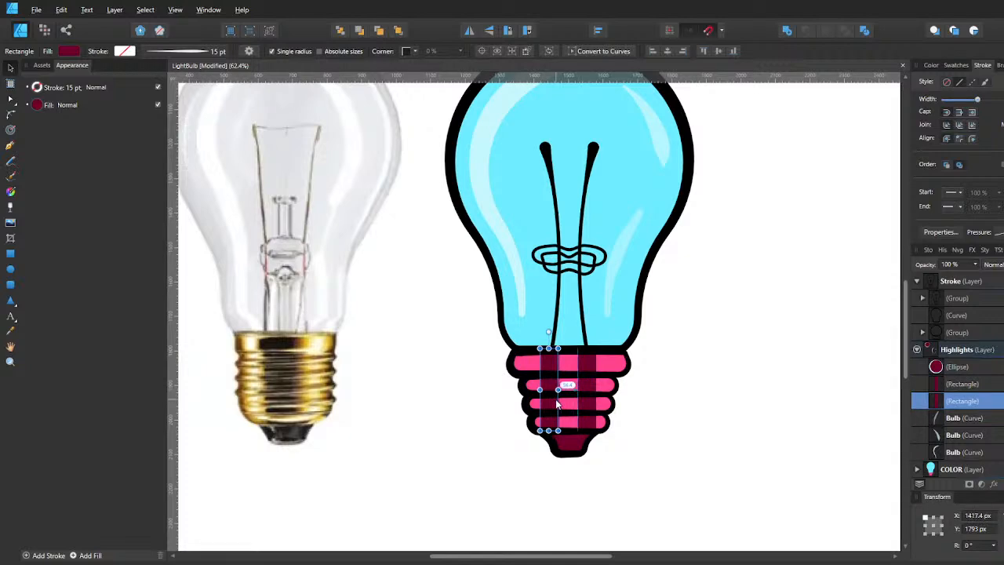
click(647, 417)
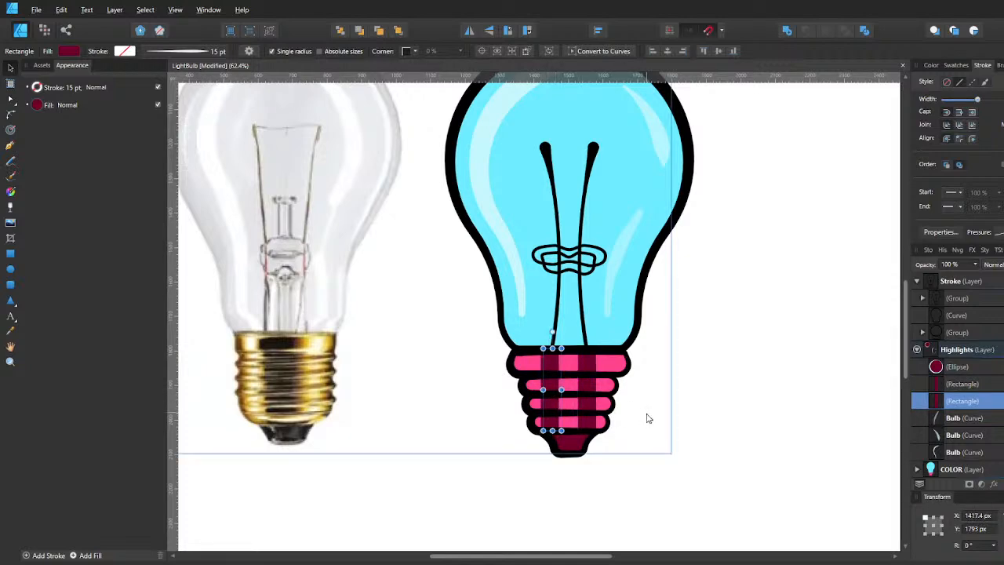
Recolour the fill of both base stripes to a light pink by raising its lightness.
click(588, 420)
shift+click(554, 401)
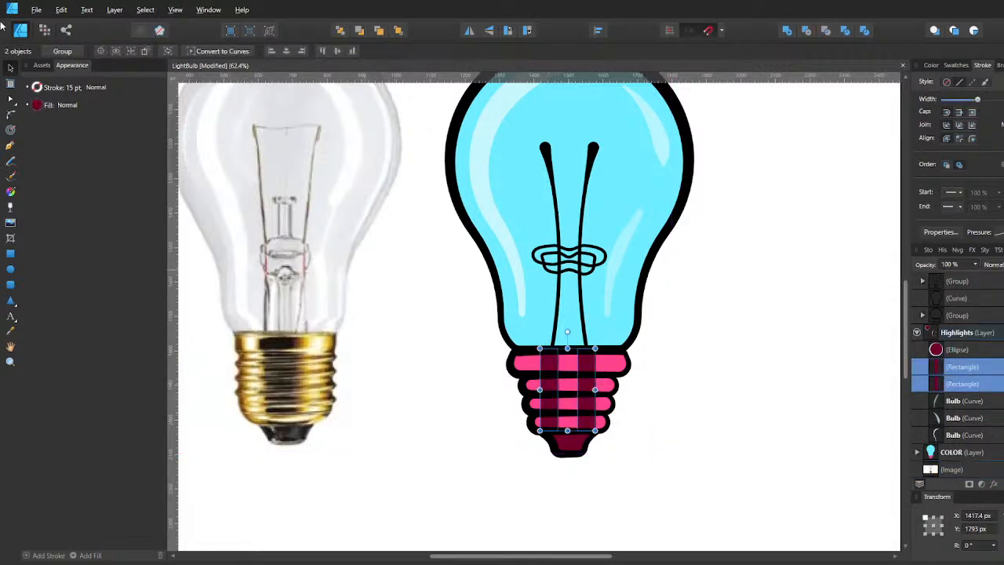
click(36, 104)
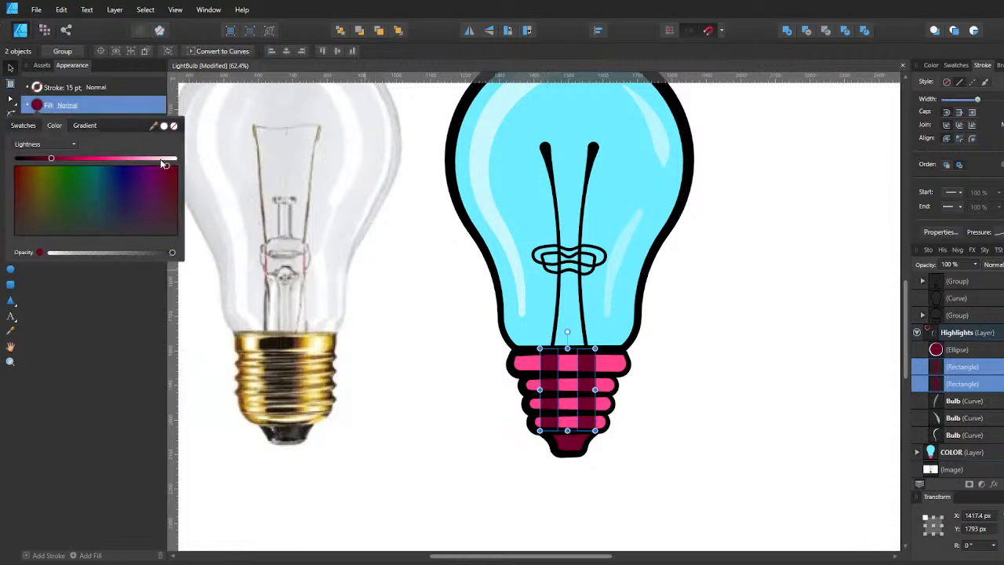
click(161, 160)
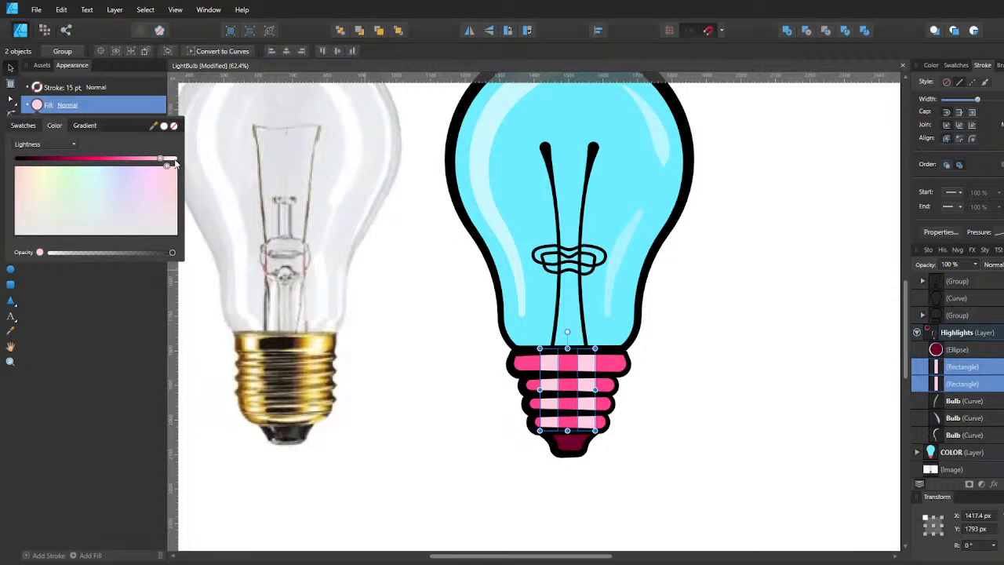
click(174, 161)
click(162, 160)
click(156, 160)
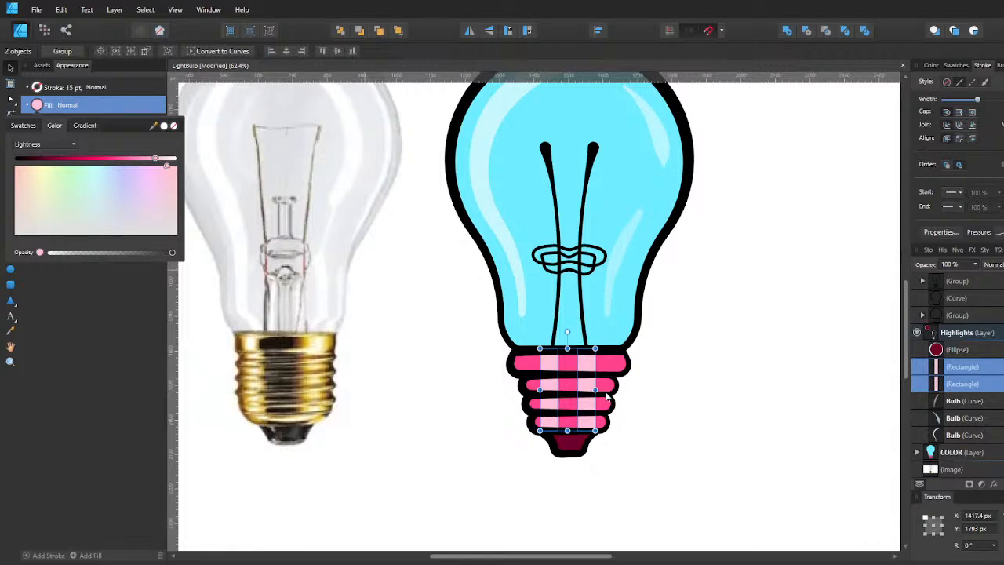
click(665, 404)
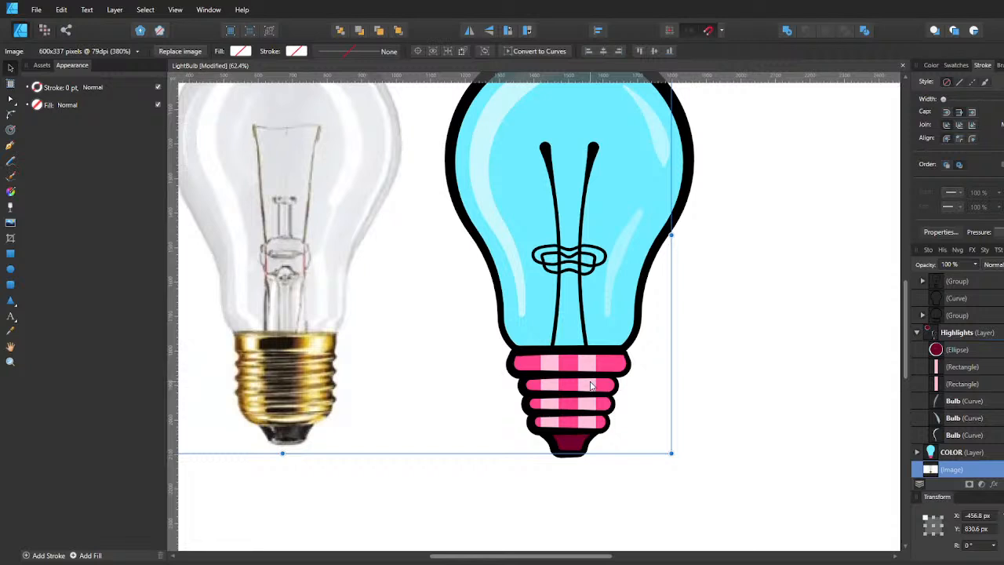
Convert both light pink base stripes to editable curves.
click(588, 388)
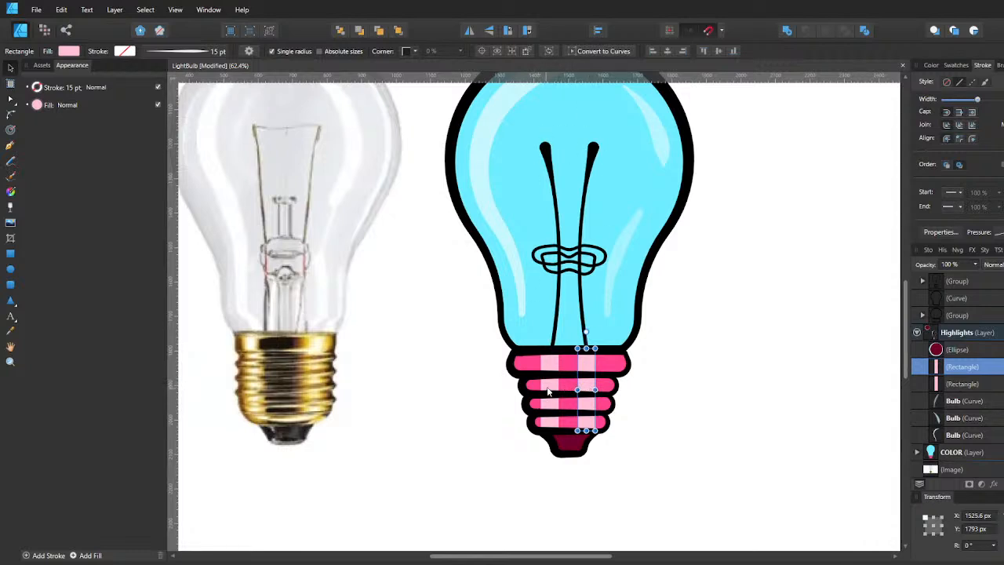
shift+click(549, 392)
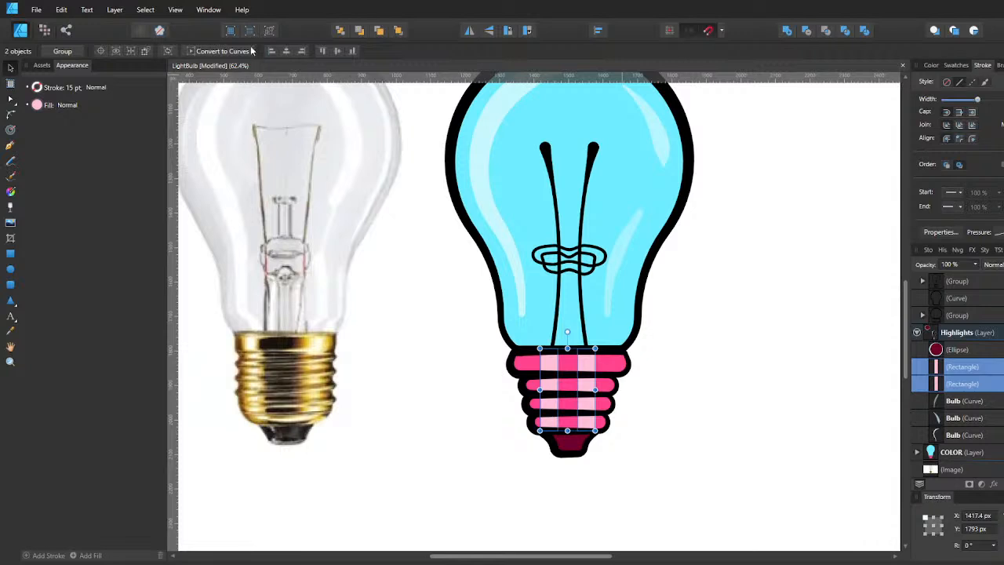
click(214, 51)
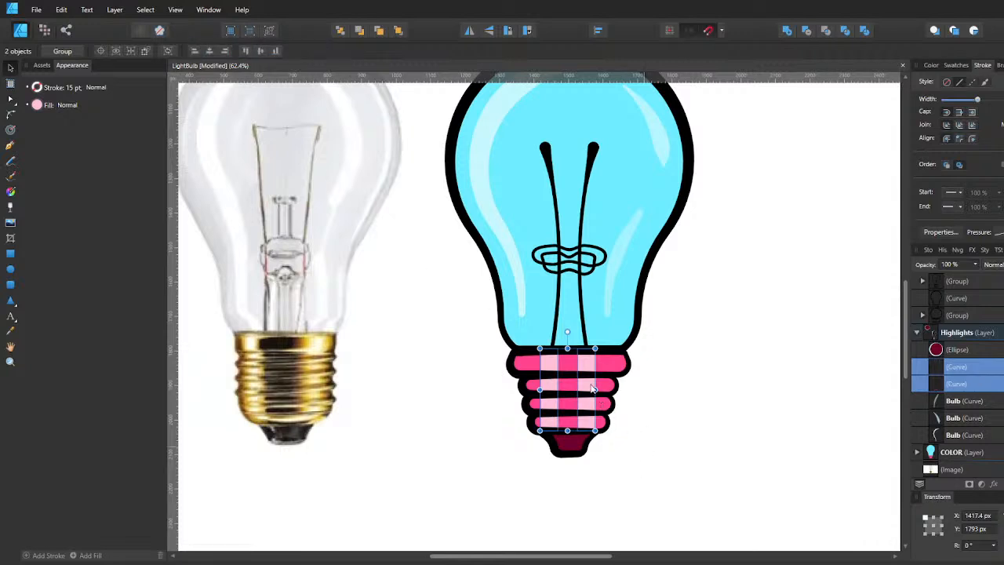
Bow both long sides of the right base stripe outward and shift its upper-right corner node slightly right.
click(592, 388)
click(592, 388)
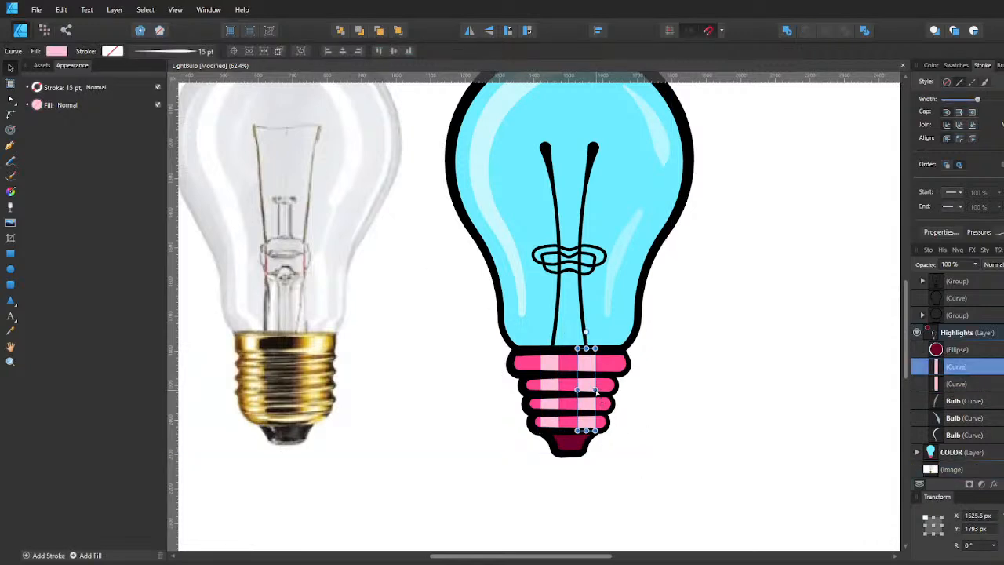
key(a)
drag(595, 390, 603, 393)
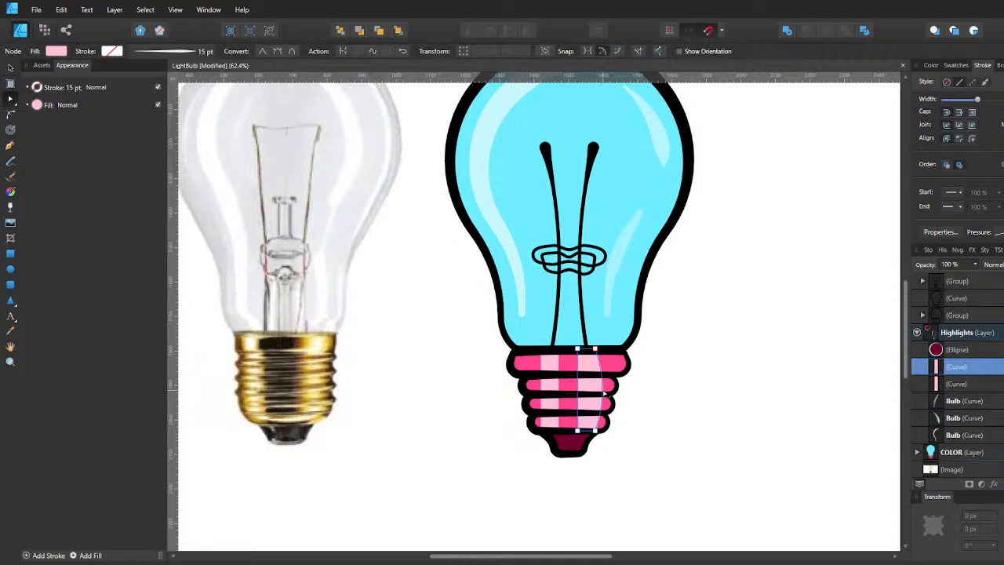
mouse_move(594, 349)
mouse_down()
mouse_move(611, 348)
mouse_move(600, 348)
mouse_up()
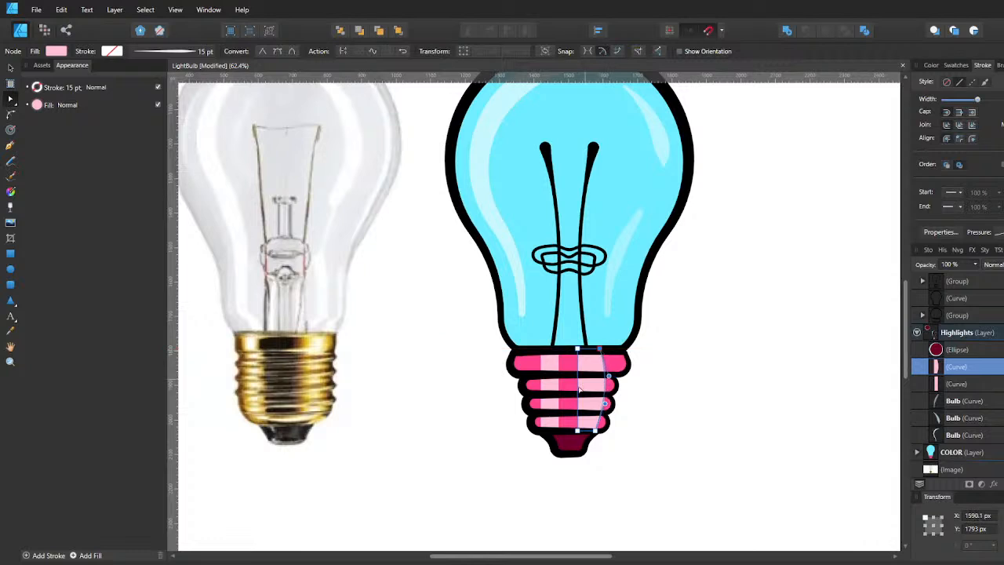
drag(578, 390, 571, 389)
drag(578, 353, 576, 349)
Move the right stripe's two left corner nodes 30 px to the right to narrow its ends.
click(577, 350)
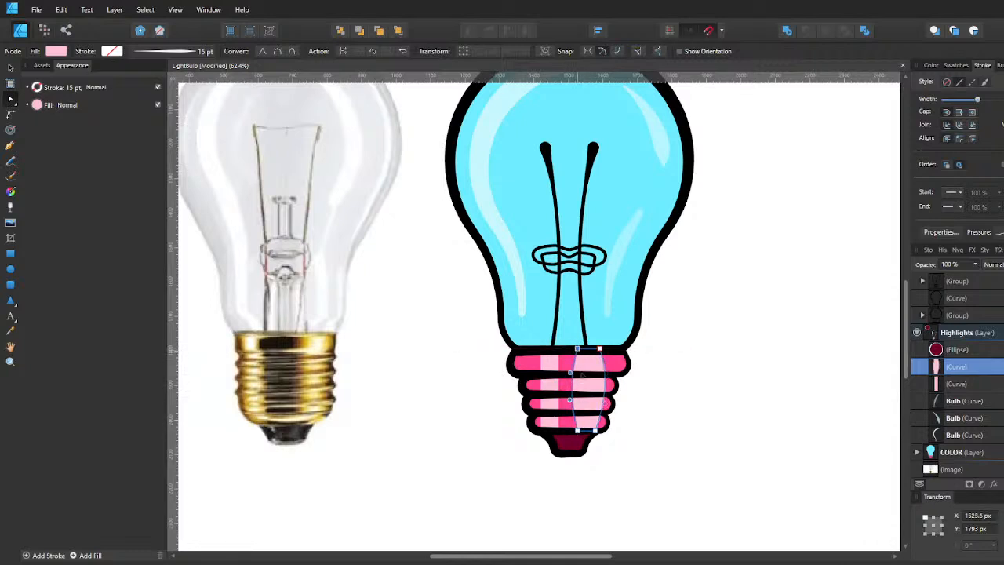
shift+click(577, 430)
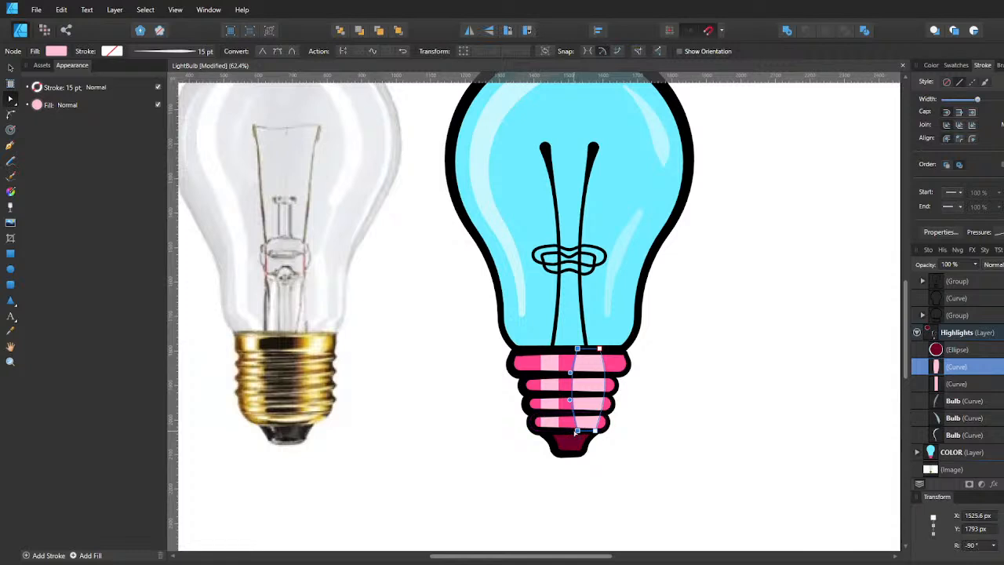
key(shift+Right)
key(shift+Right)
key(shift+Right)
click(651, 432)
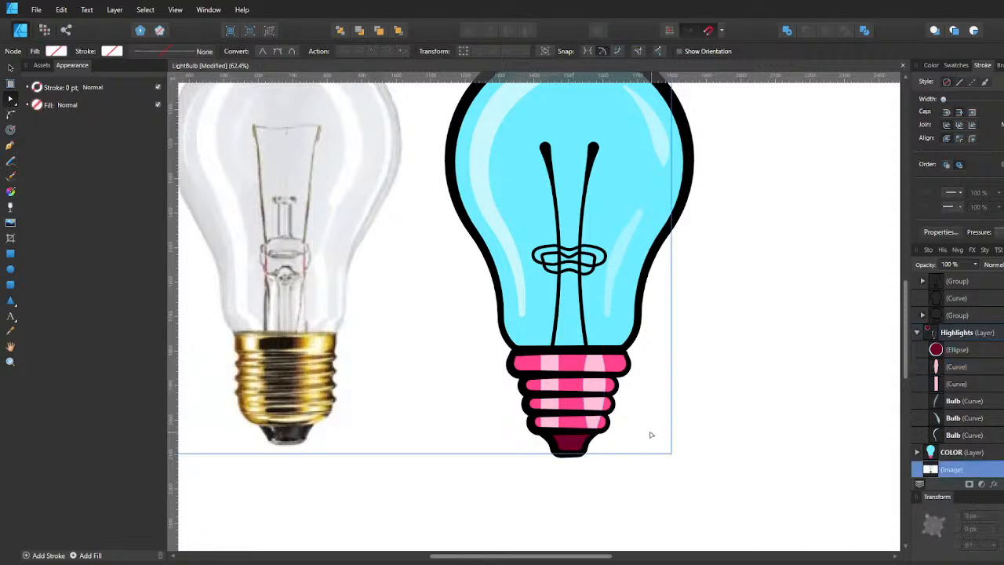
Hide the straight left base stripe and duplicate the curved right stripe in place.
click(592, 400)
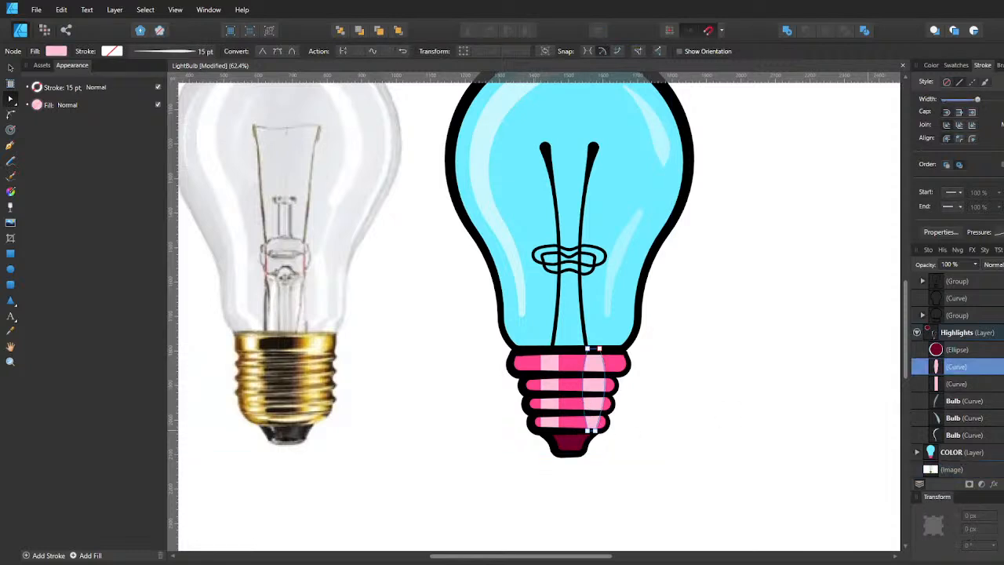
click(995, 386)
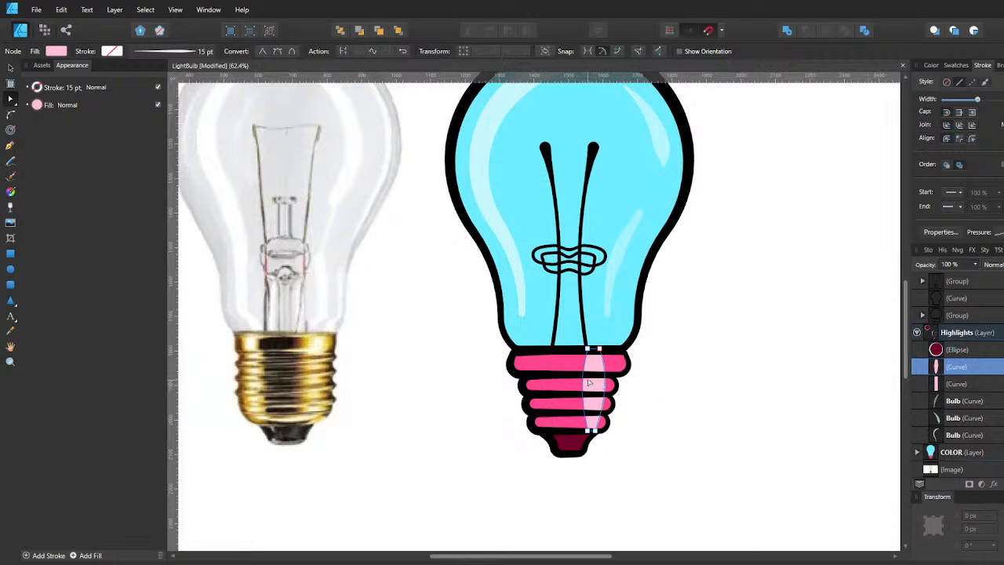
key(v)
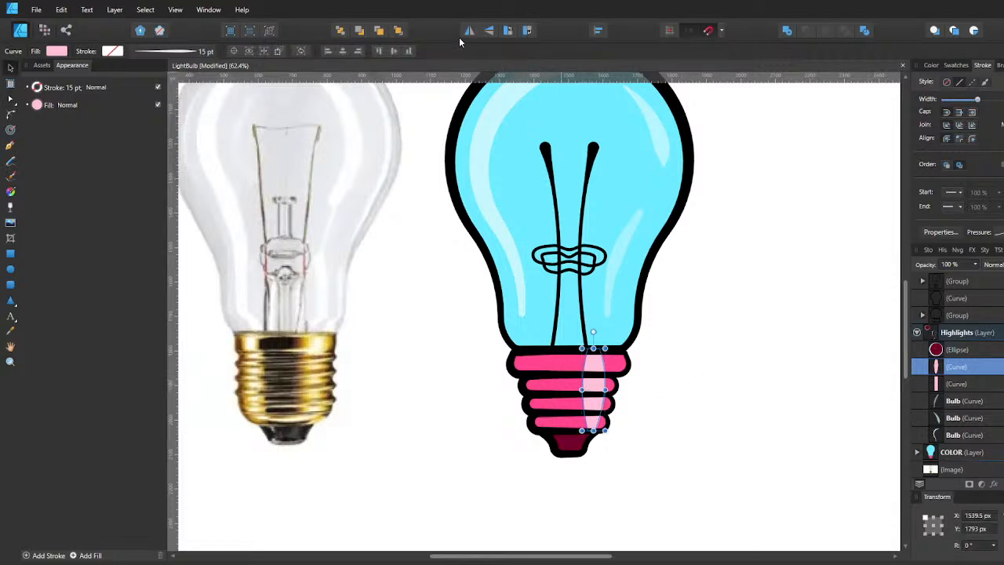
key(ctrl+j)
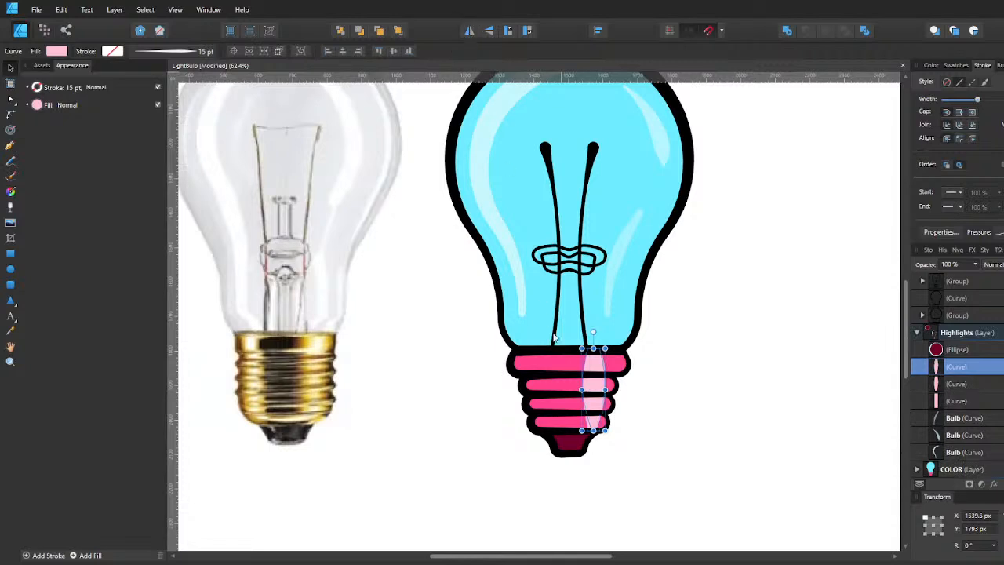
Move the duplicated curved stripe to the left side of the pink base and group it with the right stripe.
drag(592, 388, 552, 387)
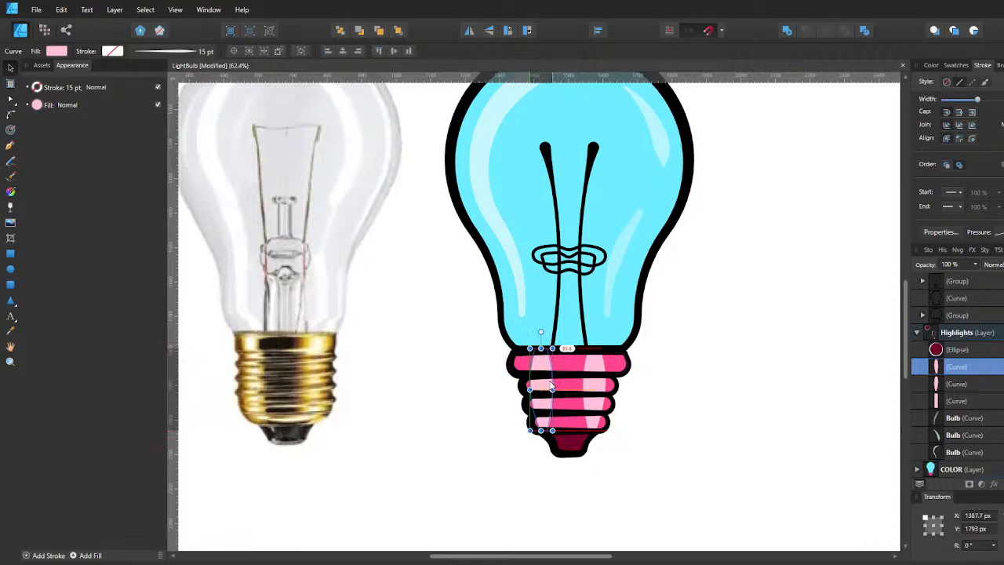
shift+click(589, 392)
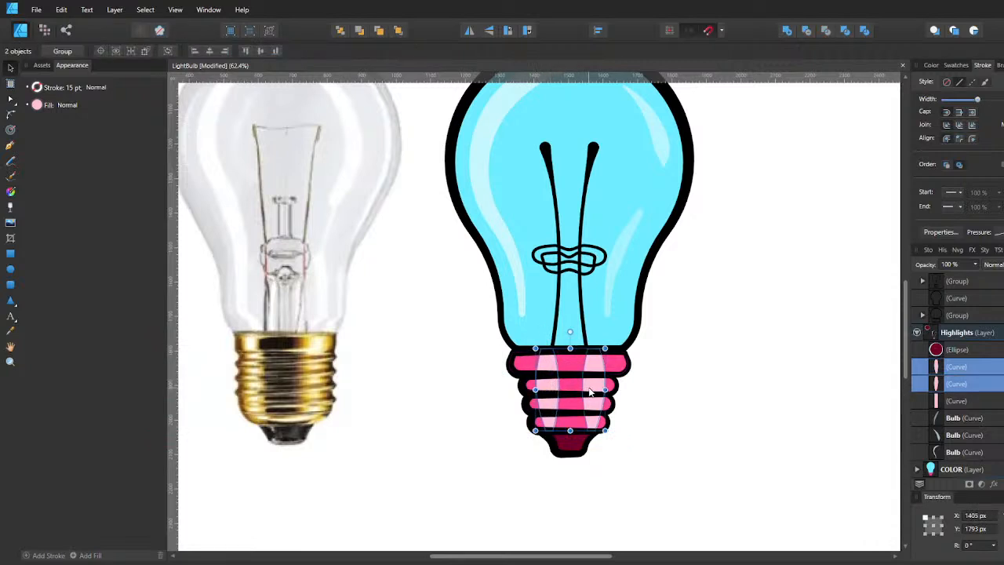
key(ctrl+g)
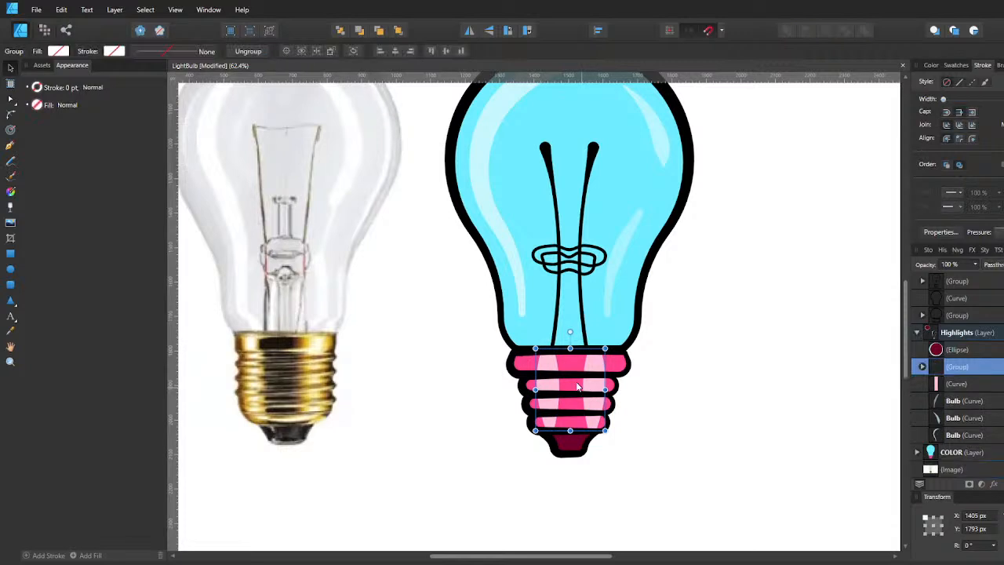
Adjust the stripe group's horizontal position to X 1404 px so it sits centred on the base, and save the document.
click(571, 365)
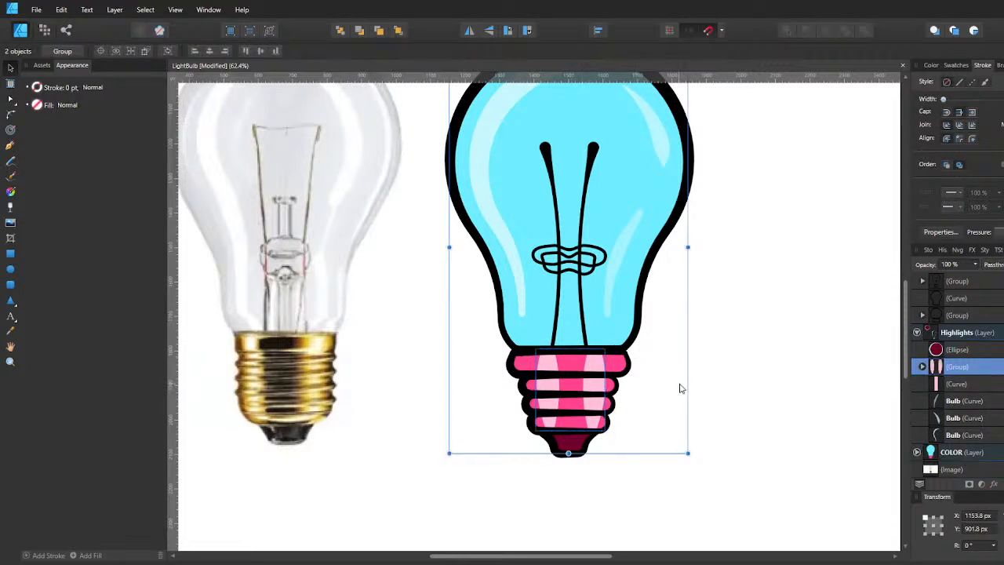
click(679, 385)
click(590, 382)
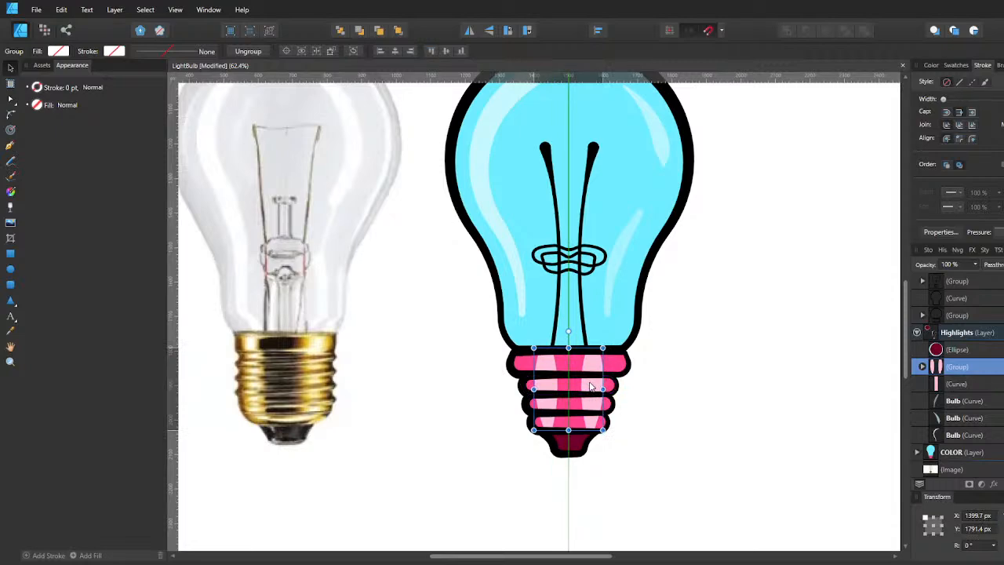
drag(590, 384, 594, 385)
key(ctrl+z)
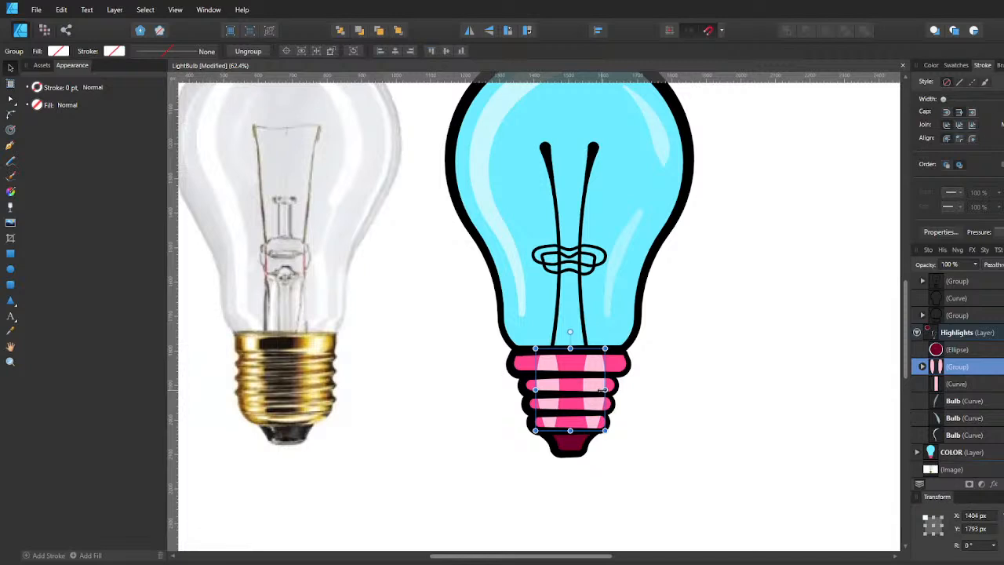
click(667, 435)
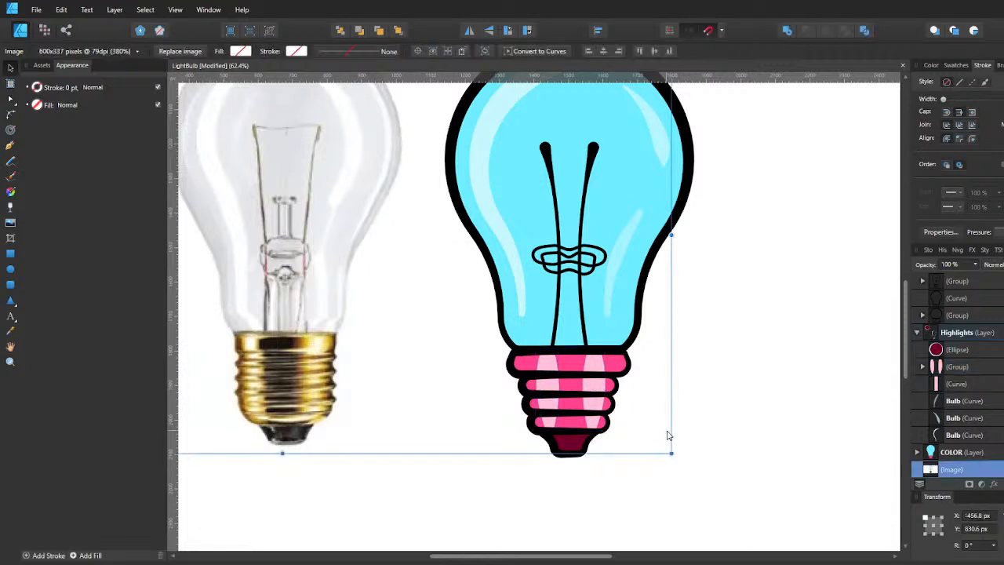
click(711, 445)
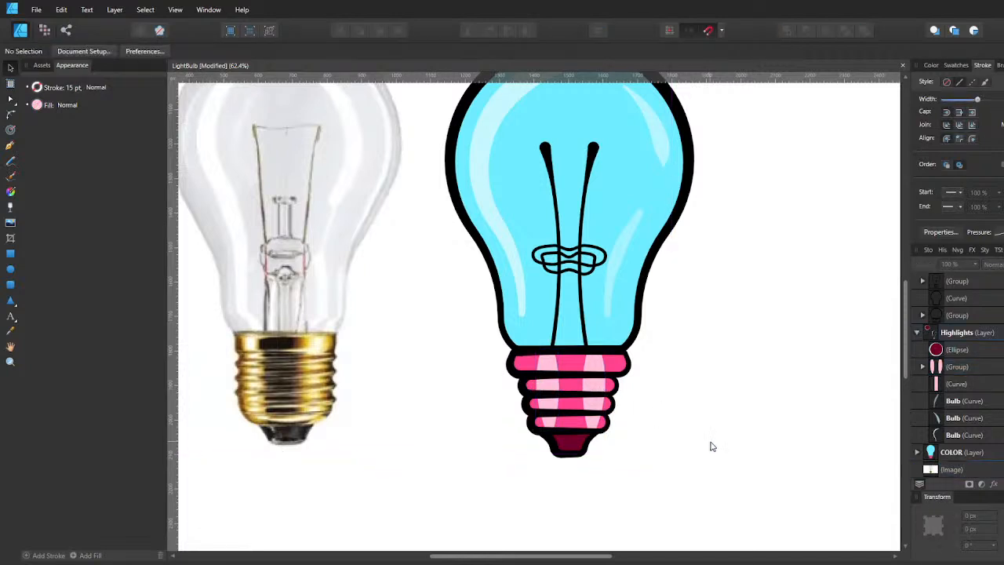
key(ctrl+s)
Lighten the fill of both curved base stripes to a very pale pink and save the document.
click(954, 368)
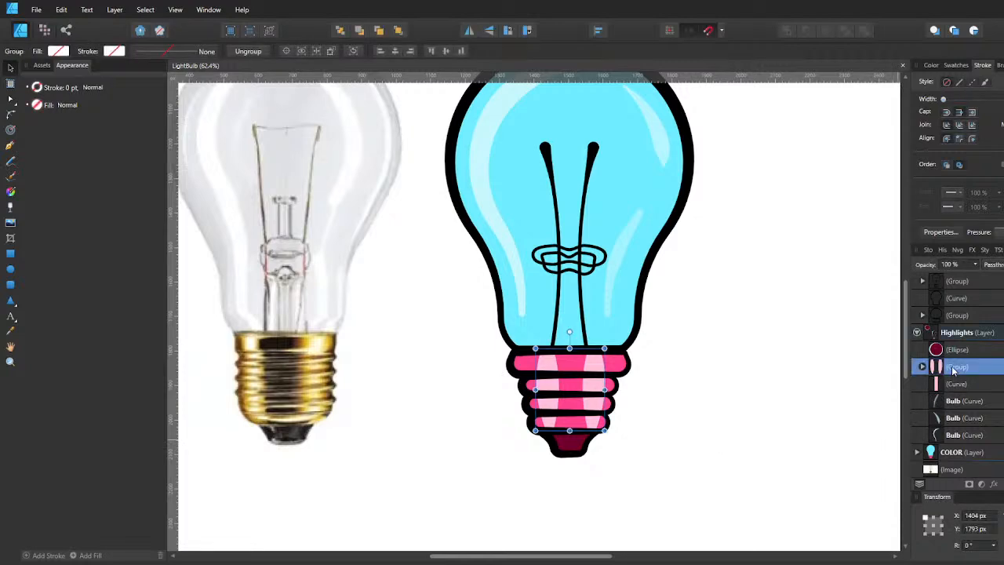
click(710, 397)
scroll(698, 392, down, 3)
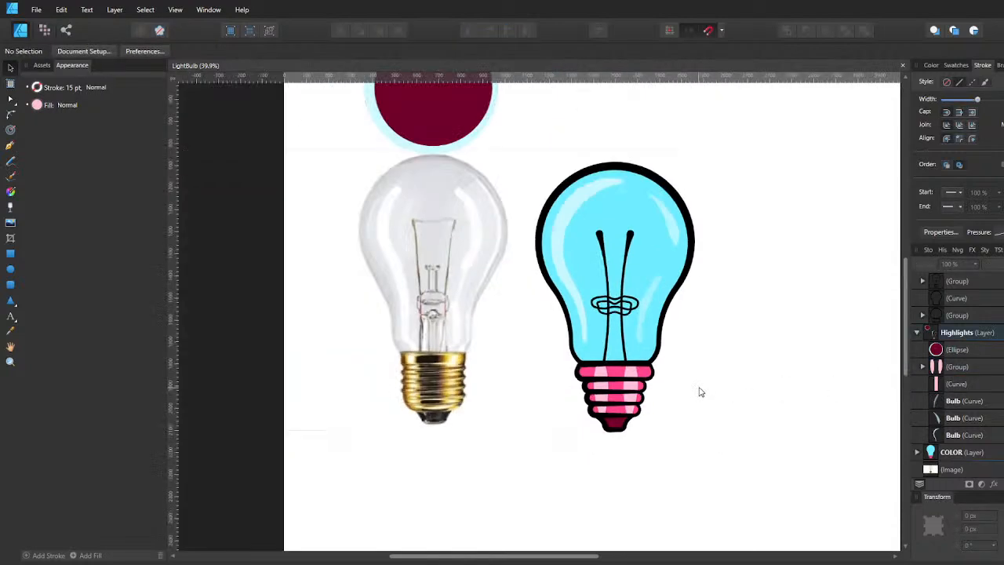
scroll(706, 361, up, 2)
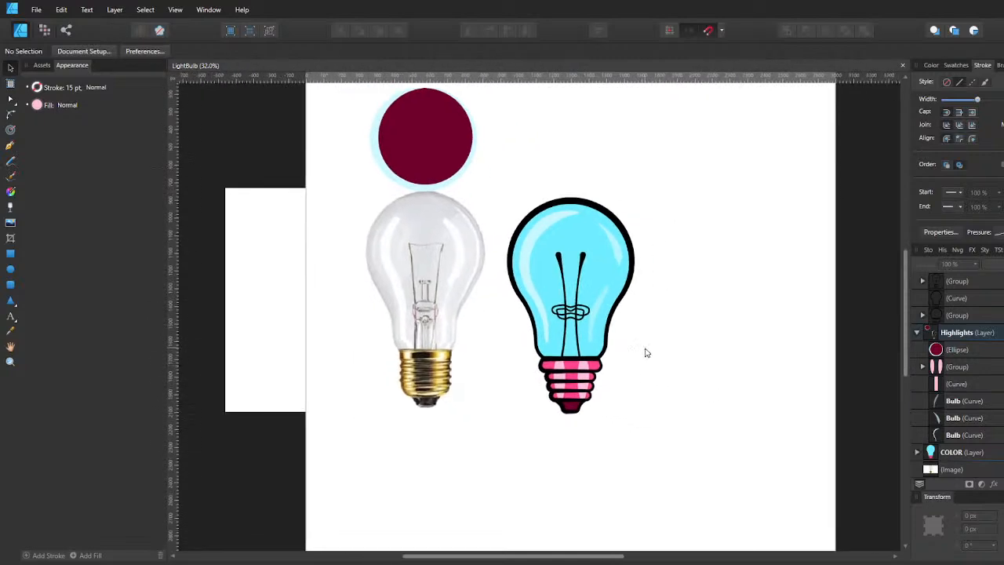
click(953, 368)
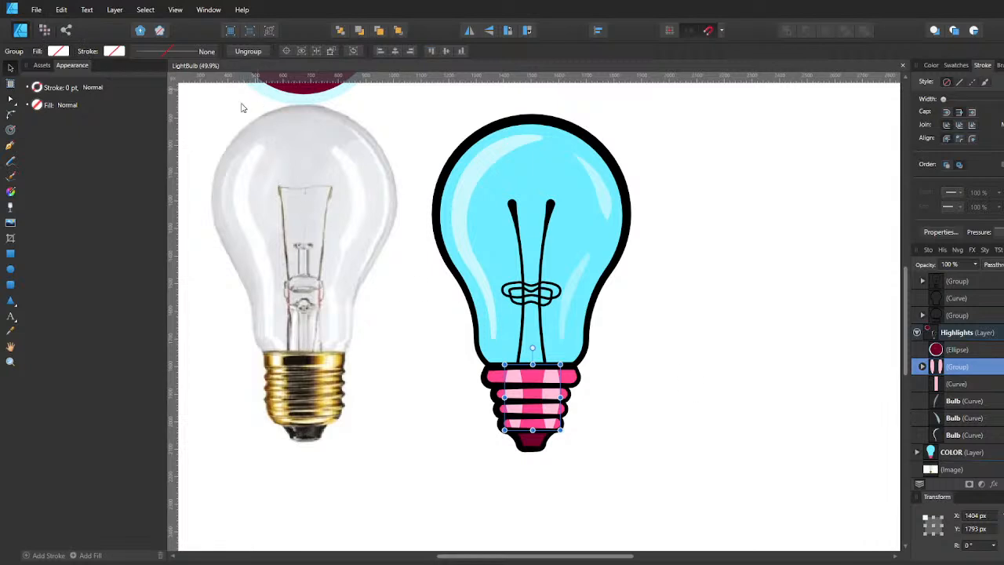
click(922, 366)
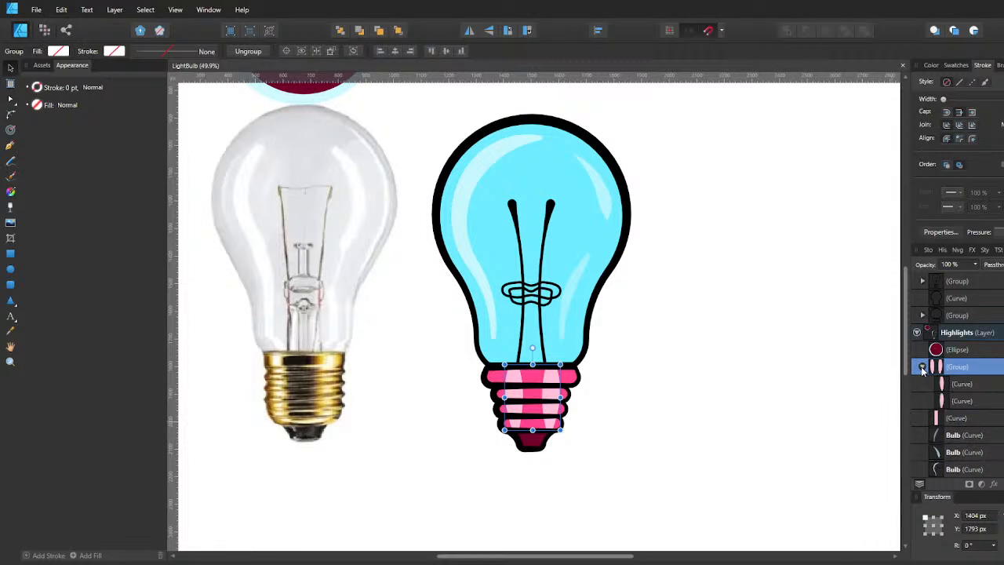
click(950, 389)
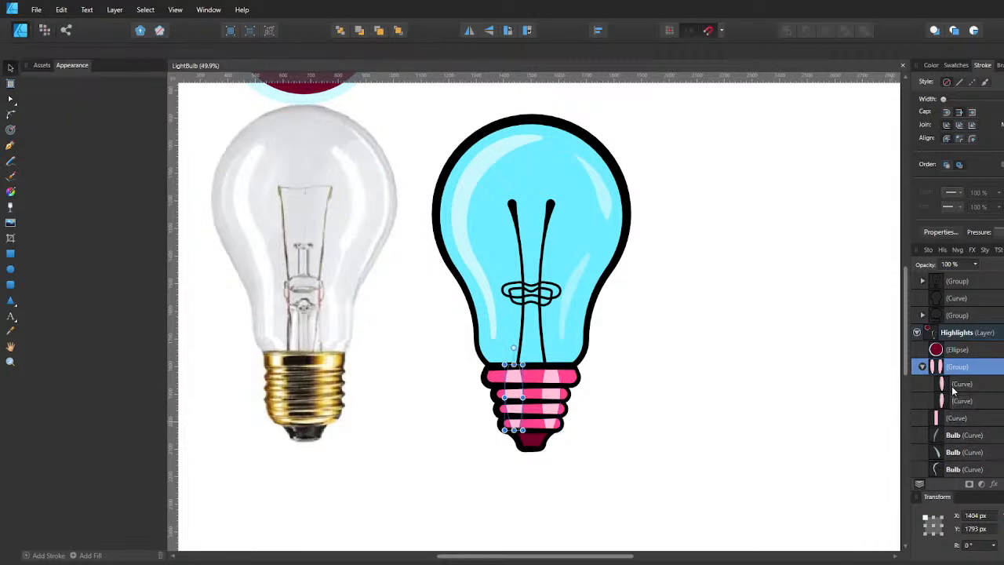
shift+click(954, 402)
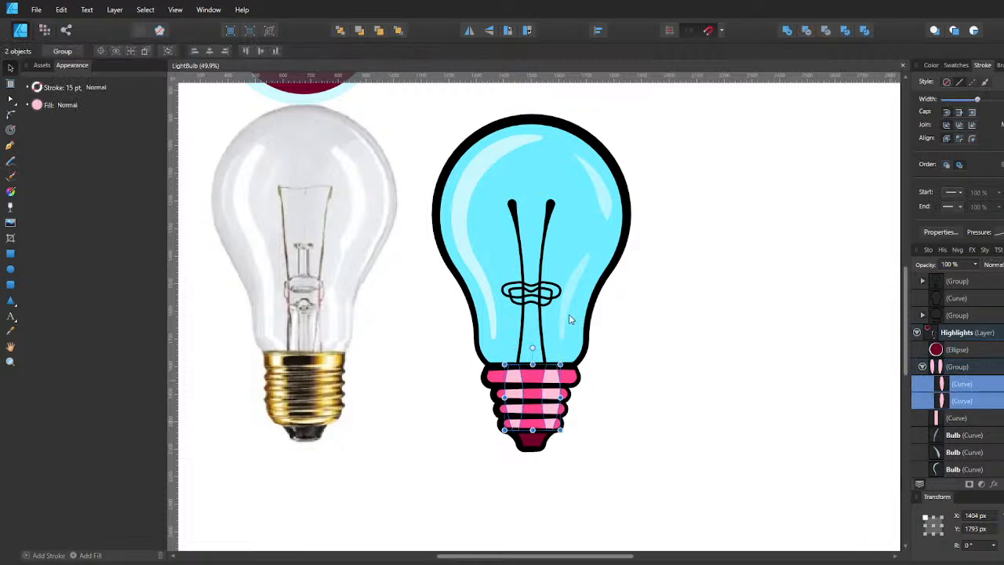
click(40, 107)
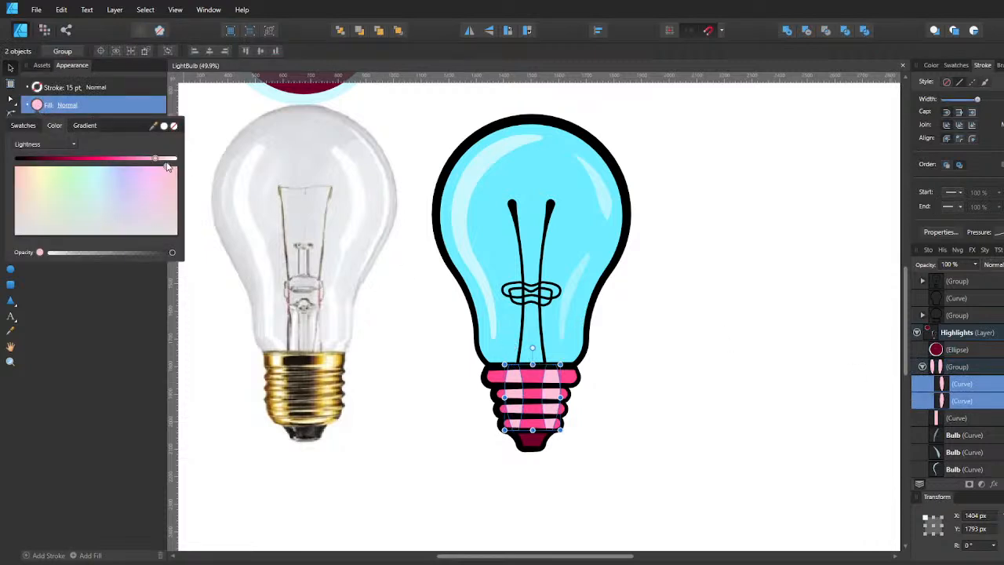
click(167, 162)
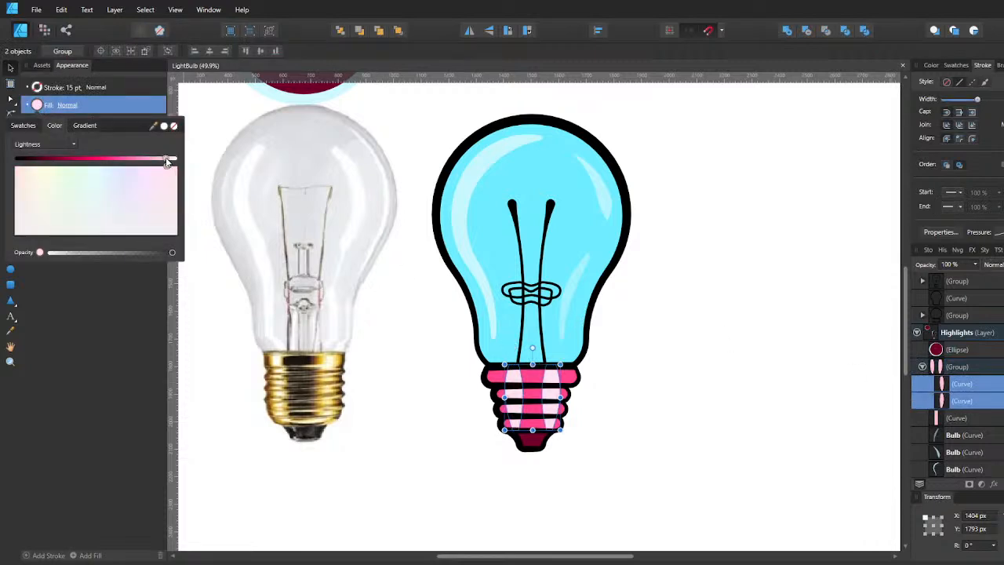
click(643, 377)
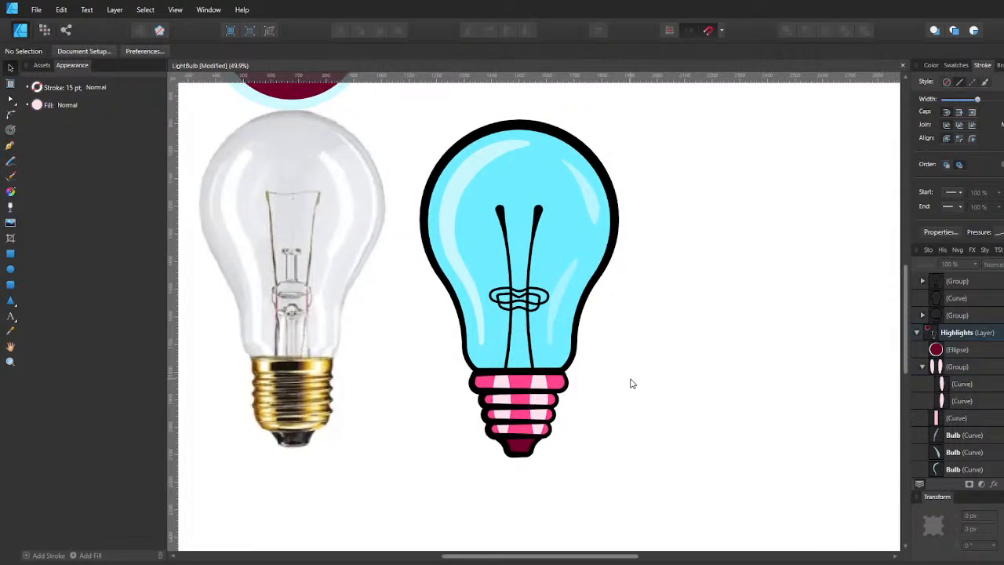
key(ctrl+s)
Move the left filament support curve, nested inside the Stroke layer's group, 20 px to the left.
scroll(948, 298, up, 1)
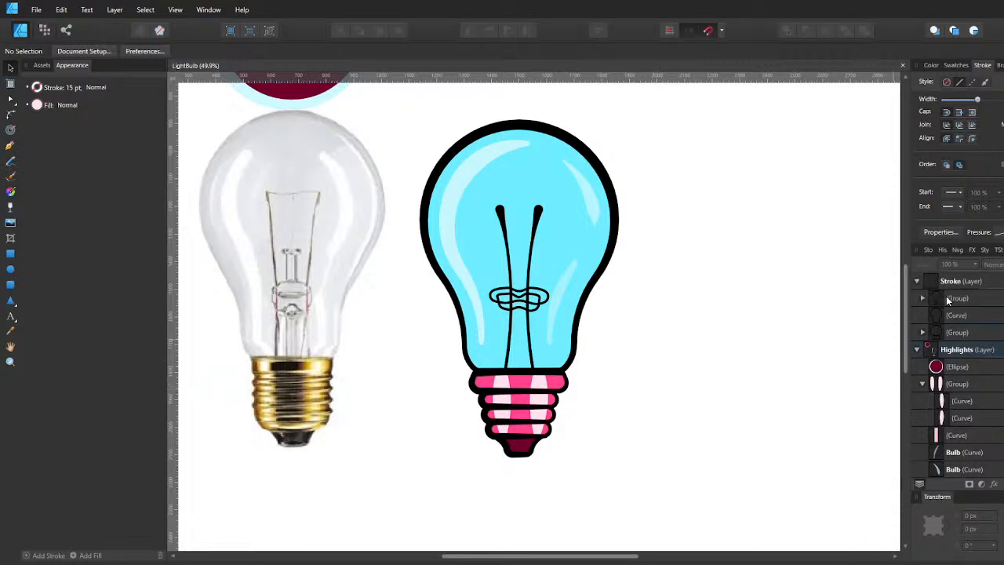
click(922, 299)
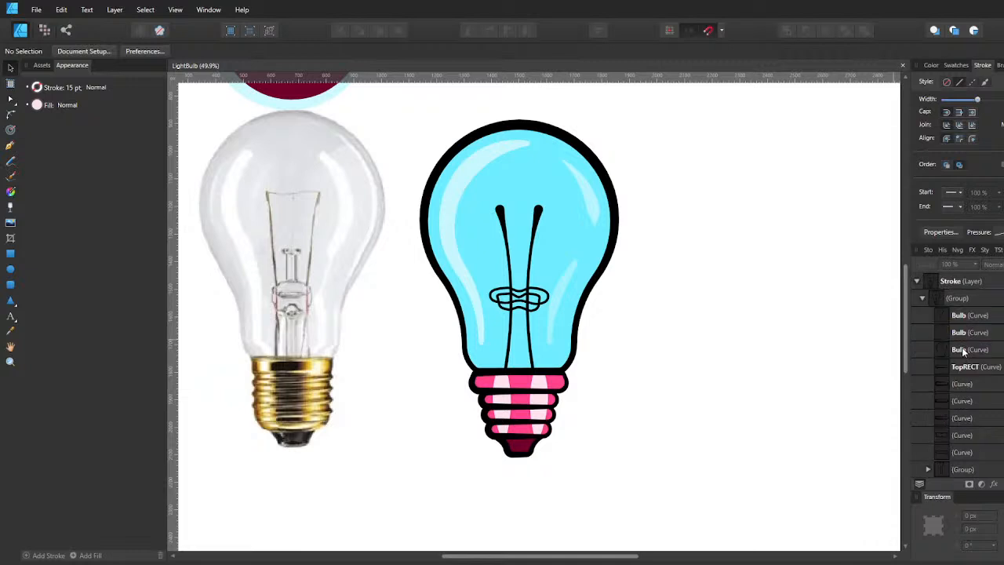
scroll(965, 403, down, 3)
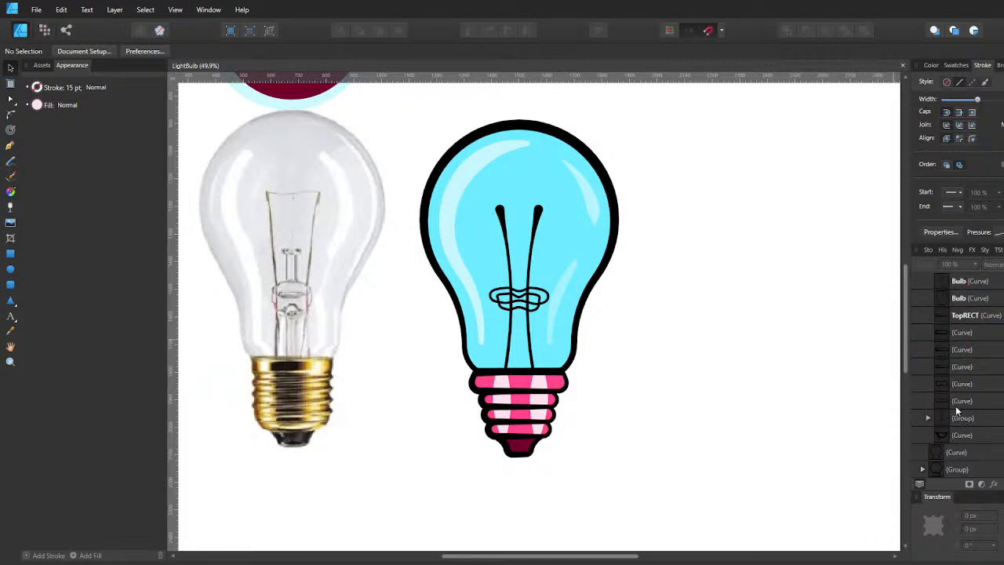
click(928, 418)
click(970, 436)
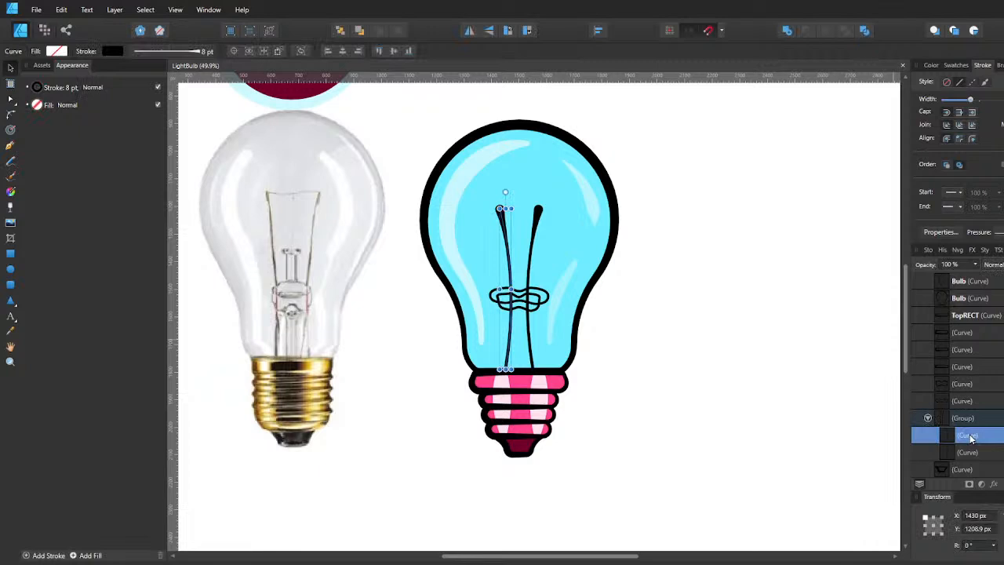
key(shift+Left)
key(shift+Left)
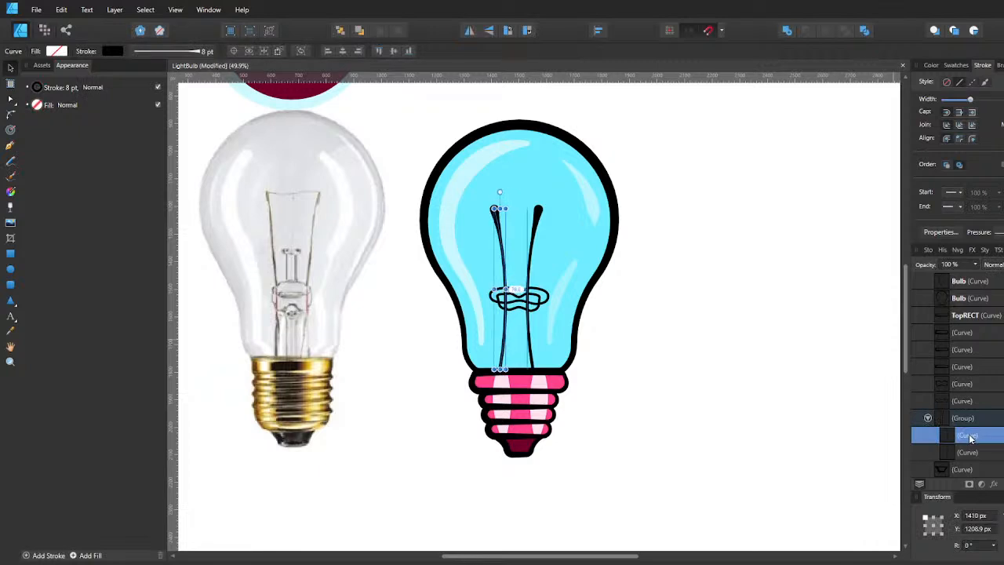
Move the right filament support curve about 20 px to the right and save the document.
click(967, 453)
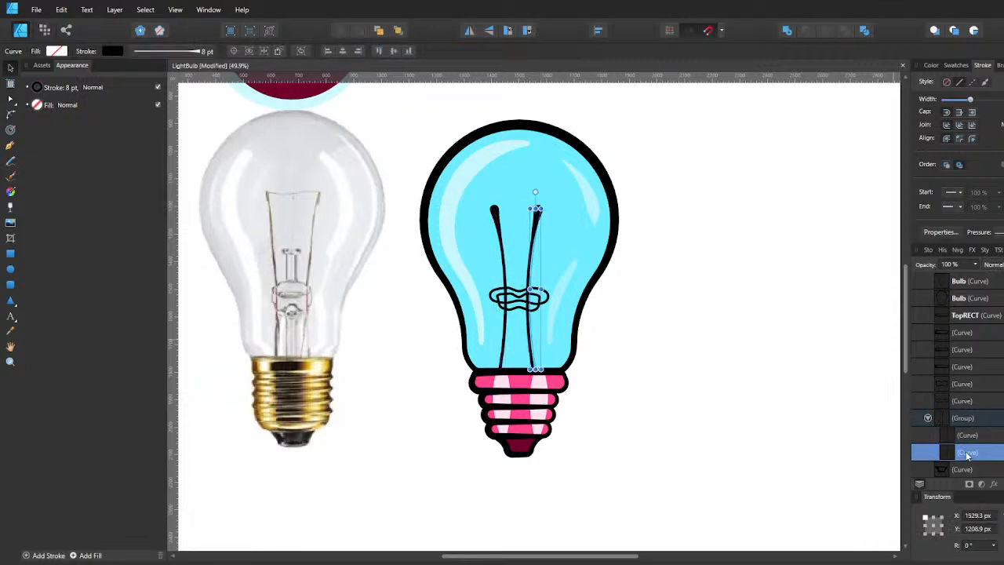
click(775, 438)
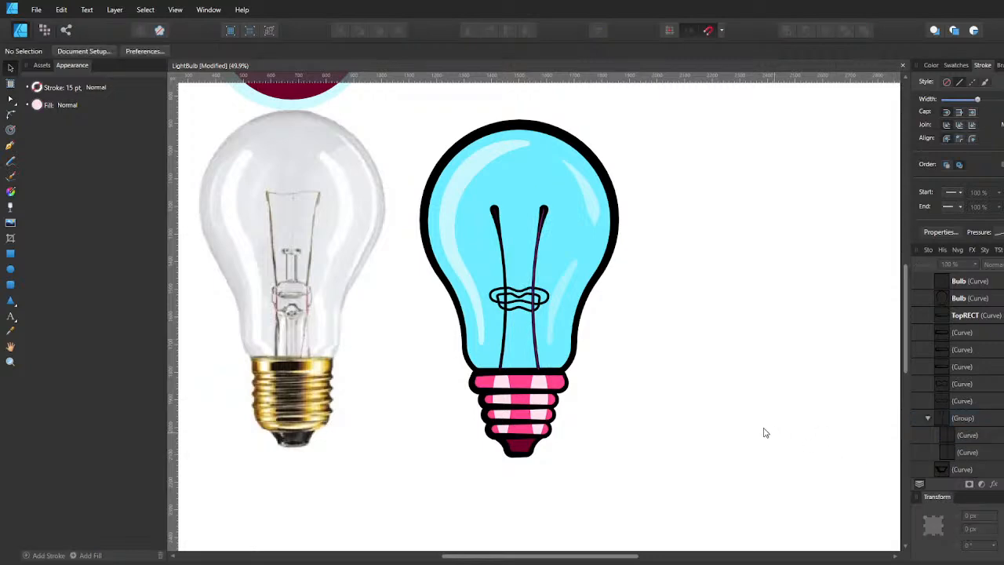
scroll(717, 400, down, 4)
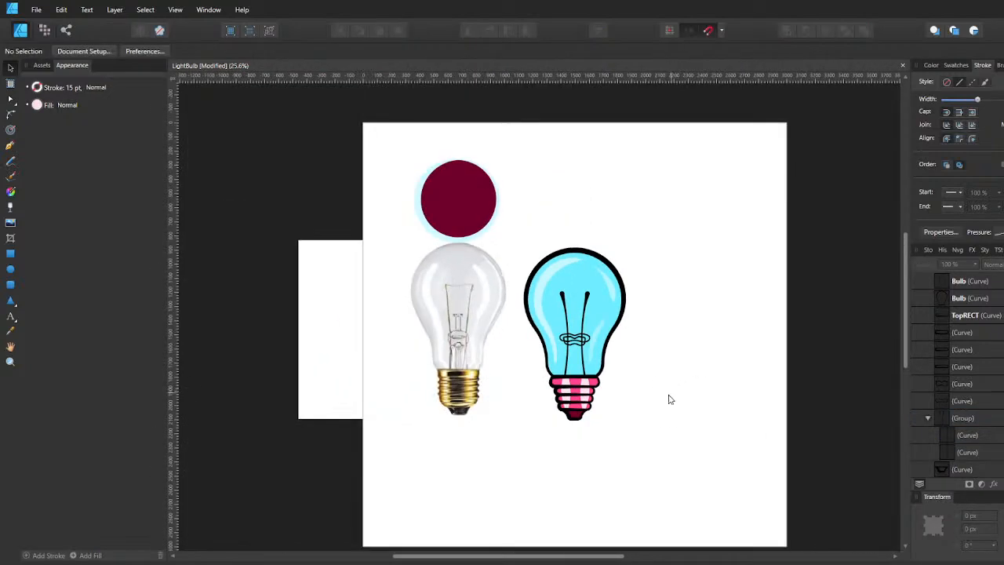
key(ctrl+s)
Collapse the contents of the Stroke and Highlights layers in the layer list.
drag(639, 372, 604, 359)
scroll(559, 366, up, 4)
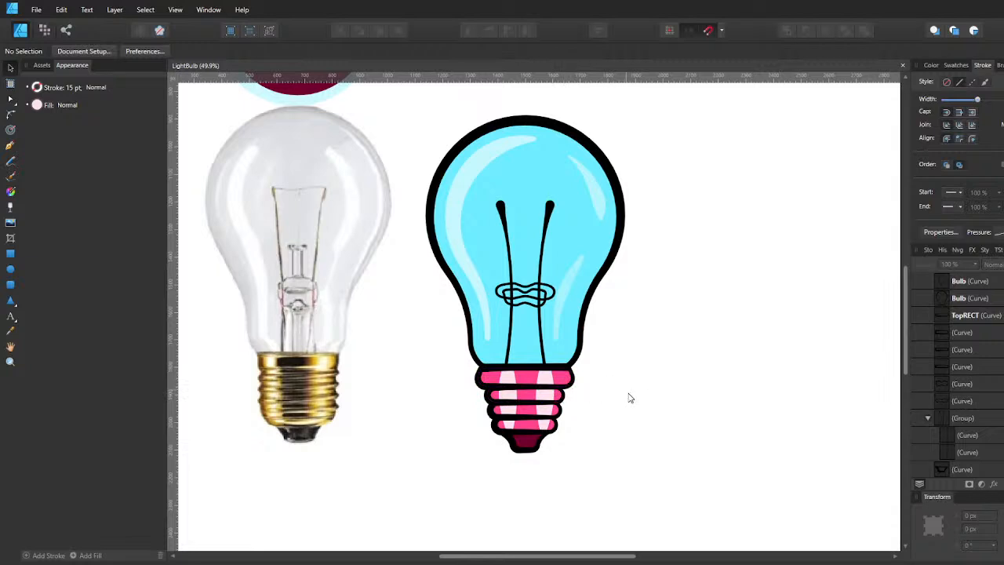
scroll(628, 390, down, 2)
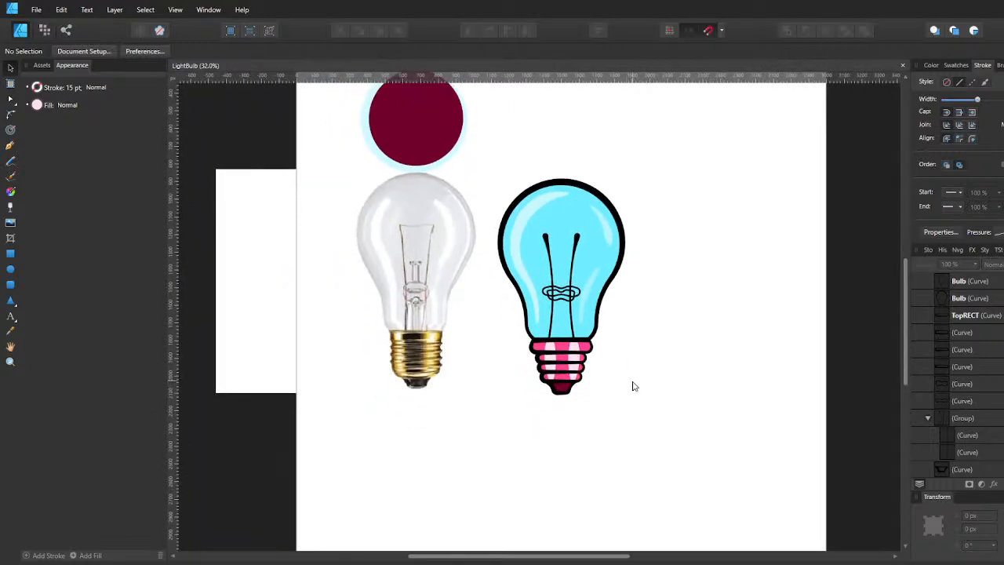
drag(638, 374, 598, 392)
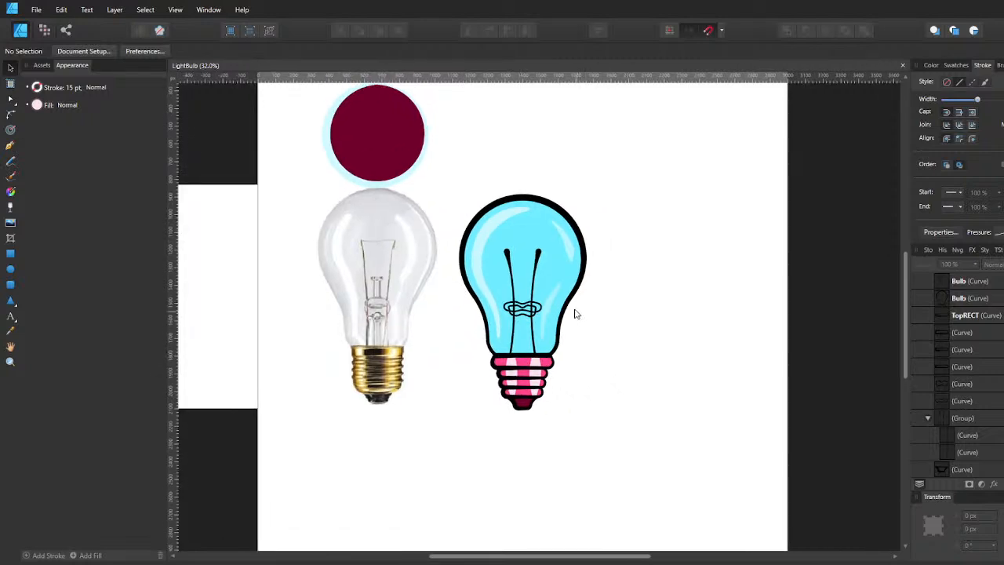
scroll(955, 310, up, 3)
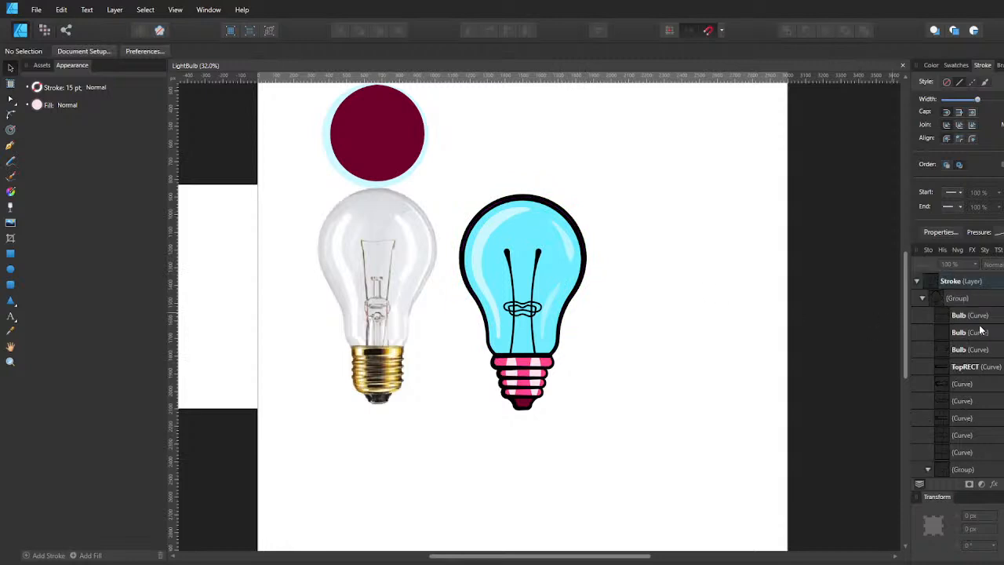
click(915, 281)
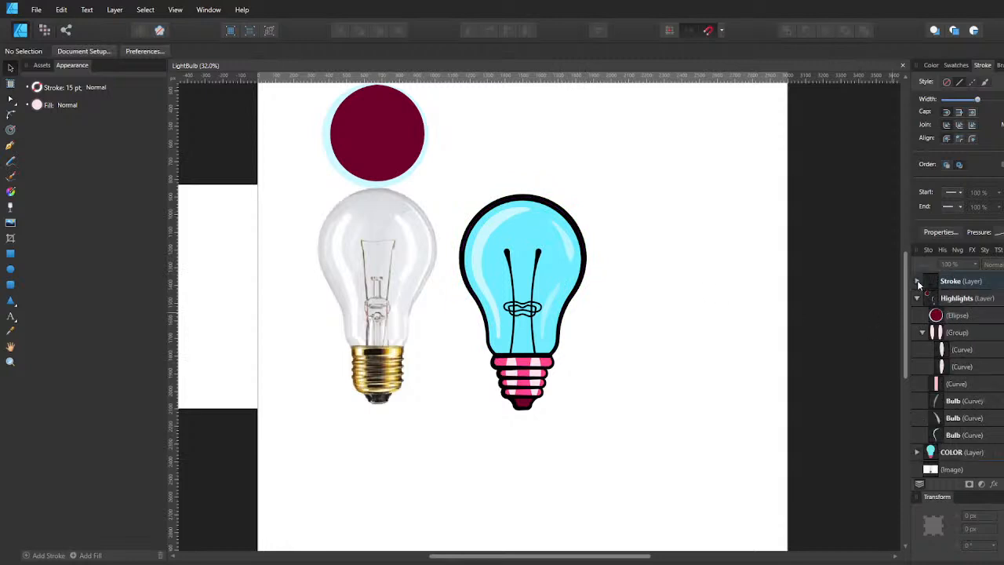
click(916, 298)
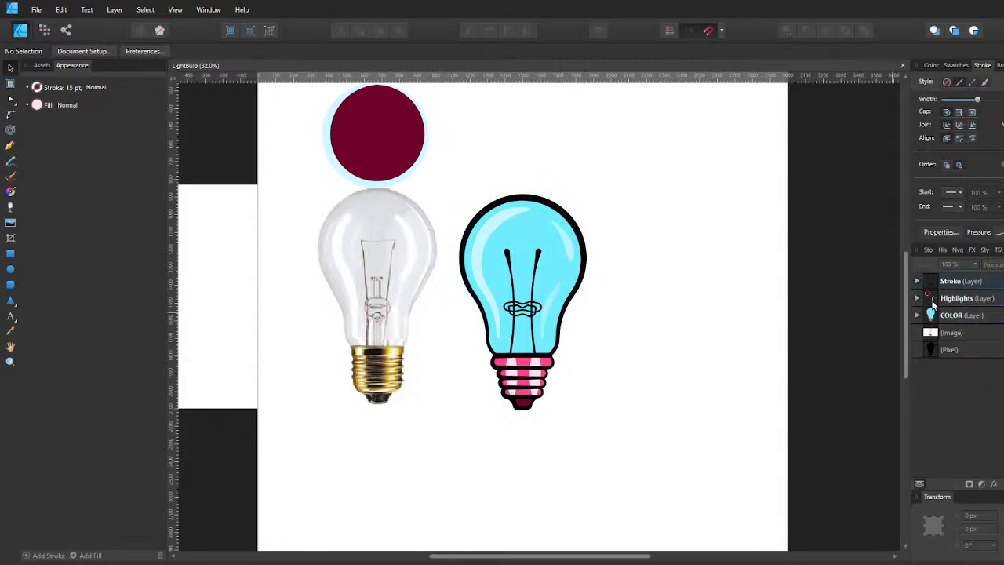
Create a new empty layer directly above the Highlights layer, below the Stroke layer.
click(934, 300)
click(935, 317)
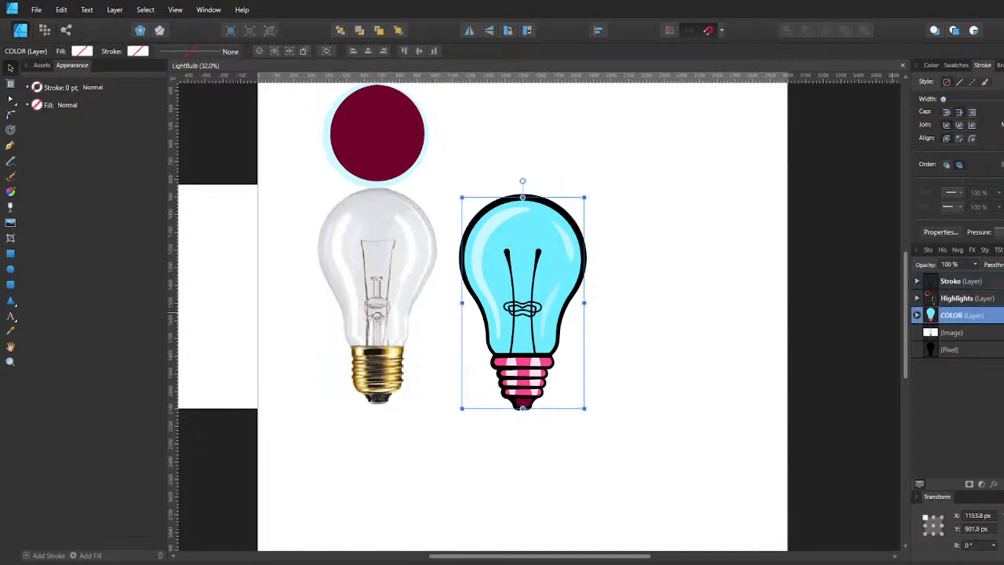
click(976, 300)
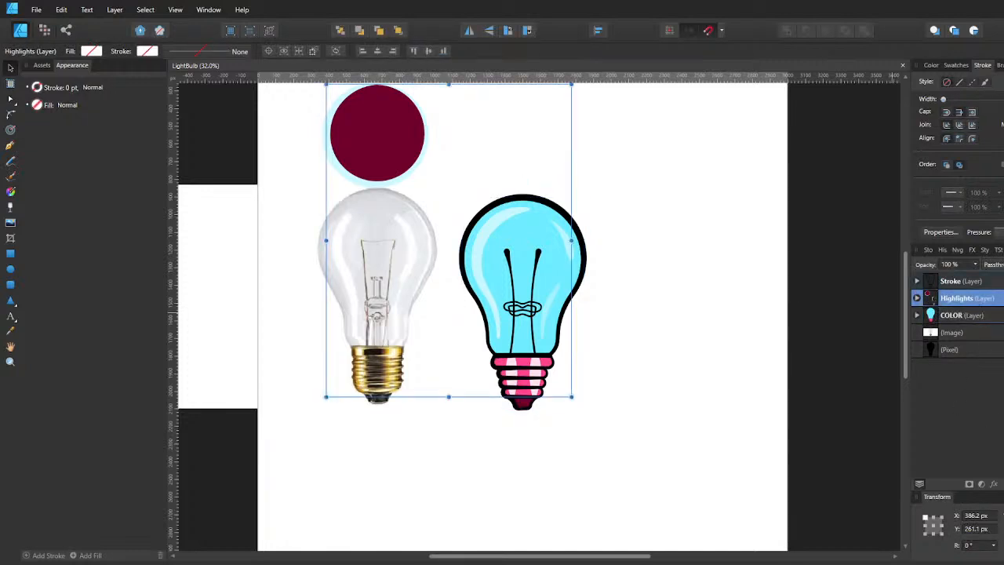
key(ctrl+shift+n)
scroll(541, 275, up, 1)
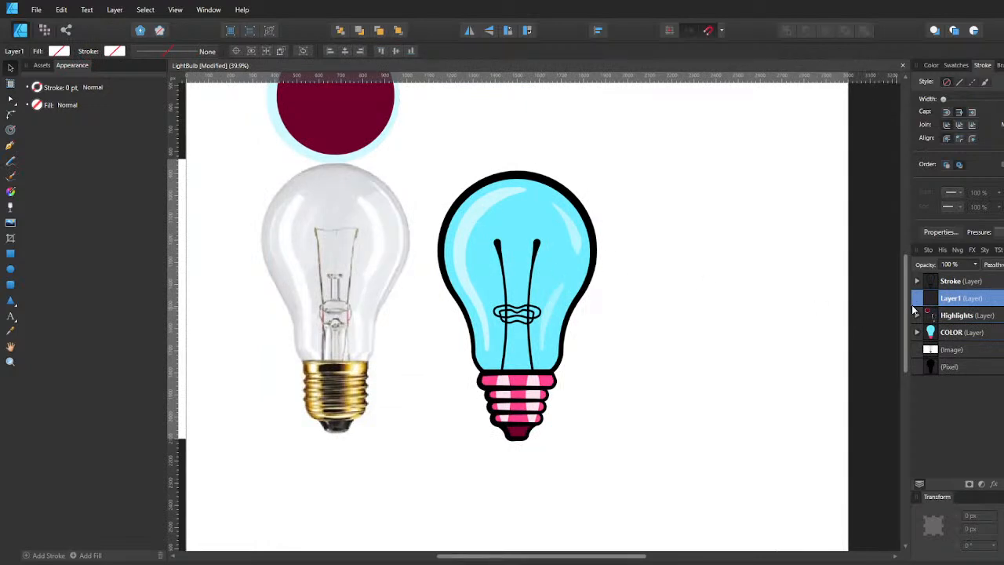
Copy the bulb colour group from the COLOR layer and paste it into the new empty layer above Highlights.
click(555, 251)
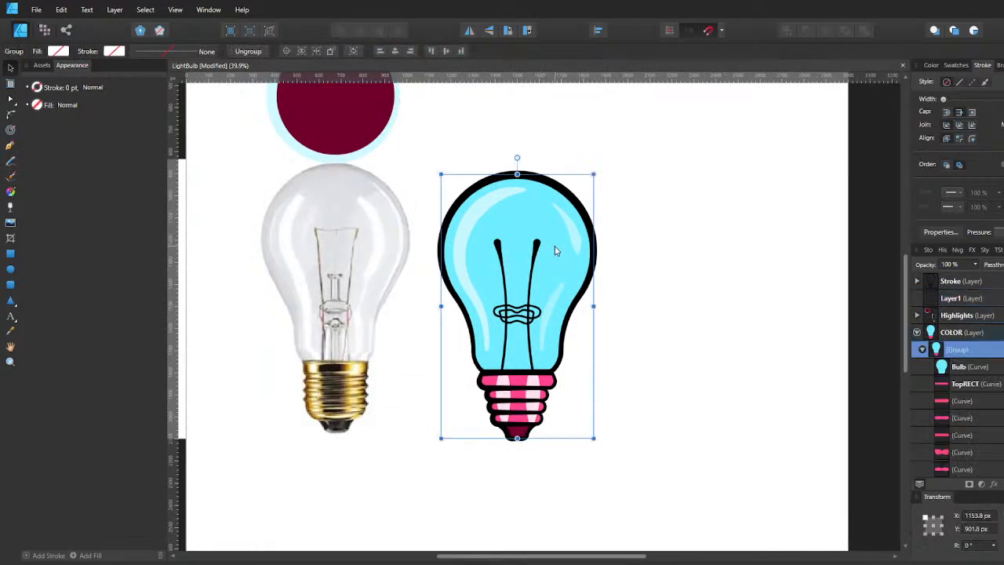
click(916, 332)
click(927, 299)
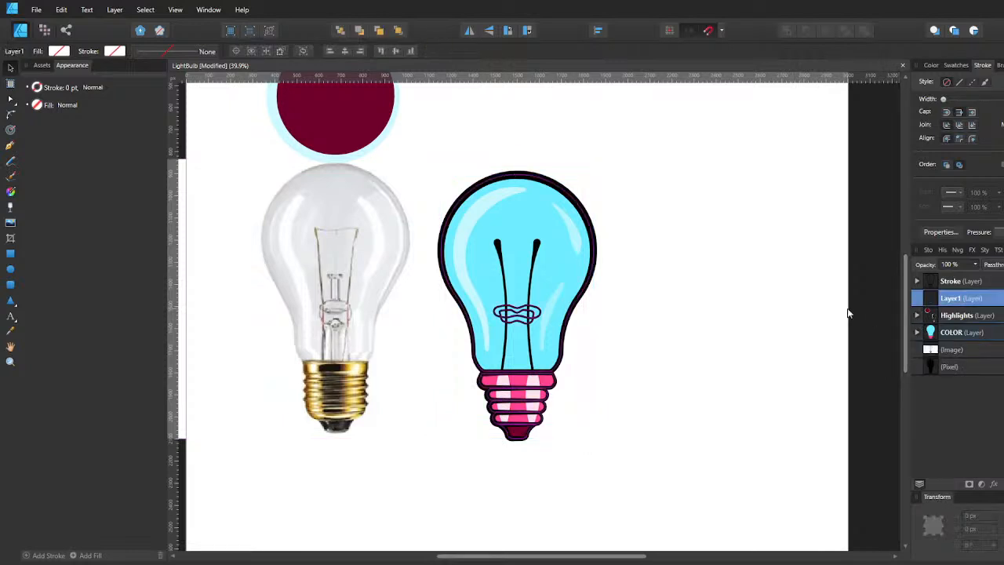
key(ctrl+v)
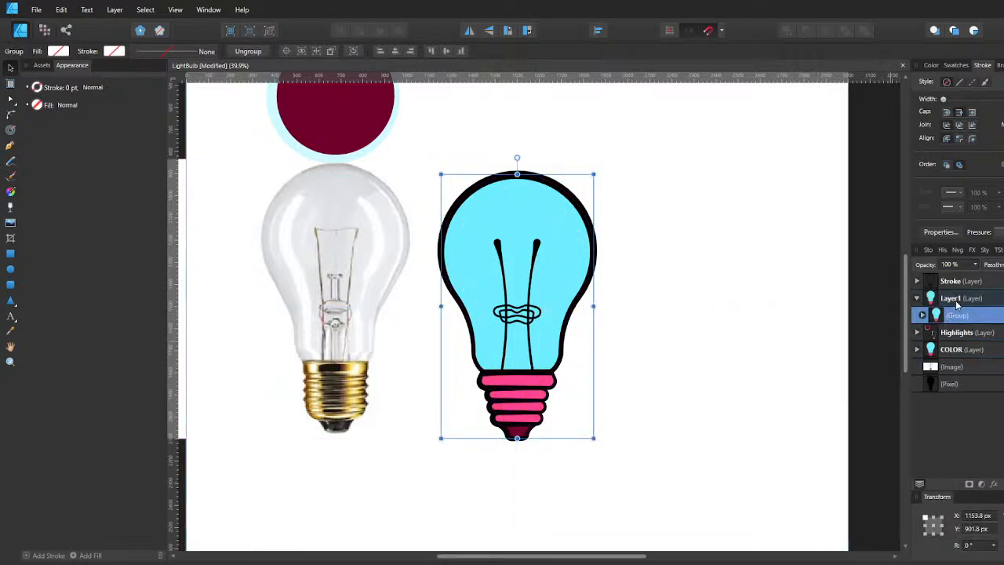
Rename the new layer holding the pasted group as Shadows.
click(956, 302)
double_click(957, 302)
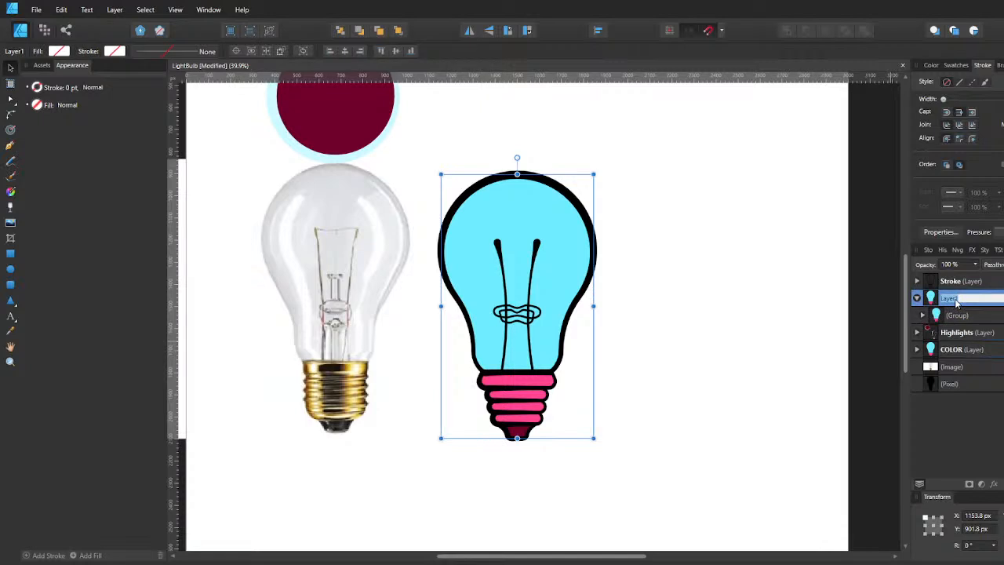
text(Sh)
key(Return)
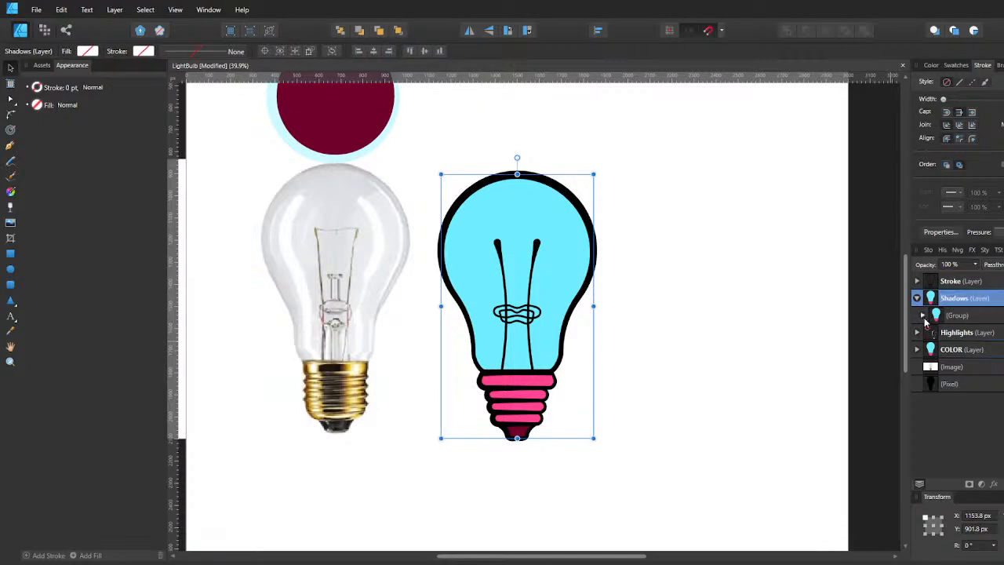
Ungroup the pasted shapes in the Shadows layer and delete all the base curves, keeping only the Bulb curve.
click(925, 318)
click(956, 366)
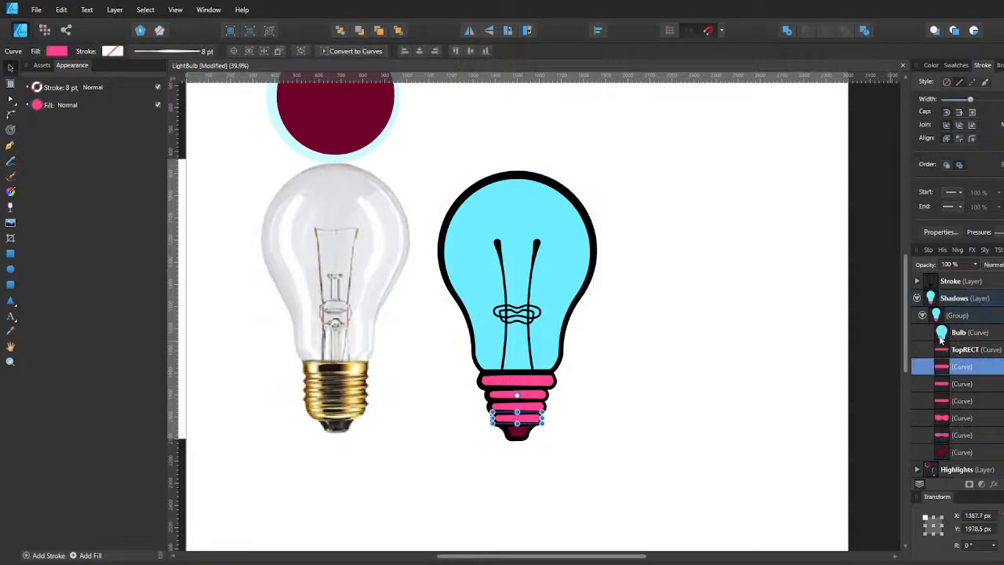
click(942, 318)
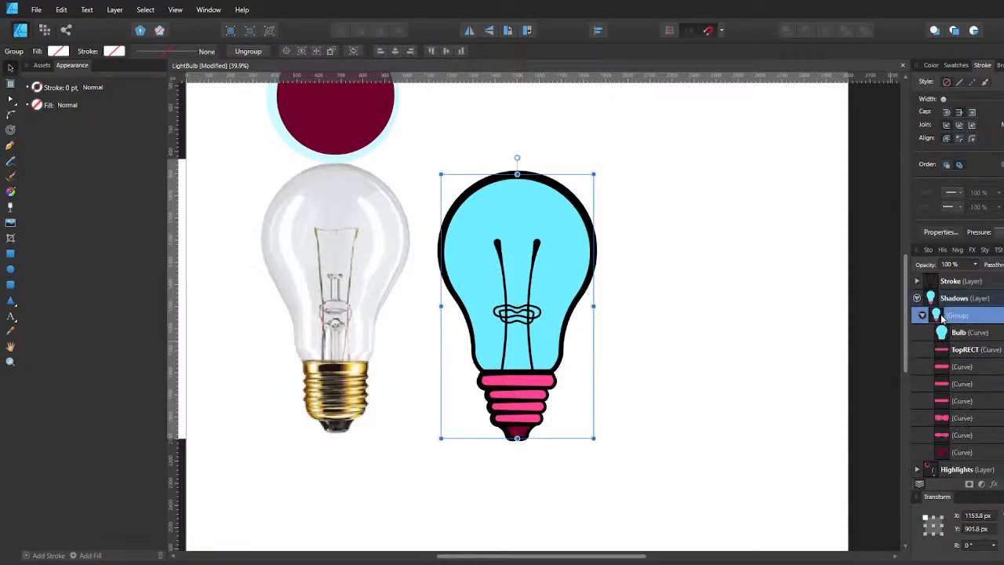
key(ctrl+shift+g)
click(962, 339)
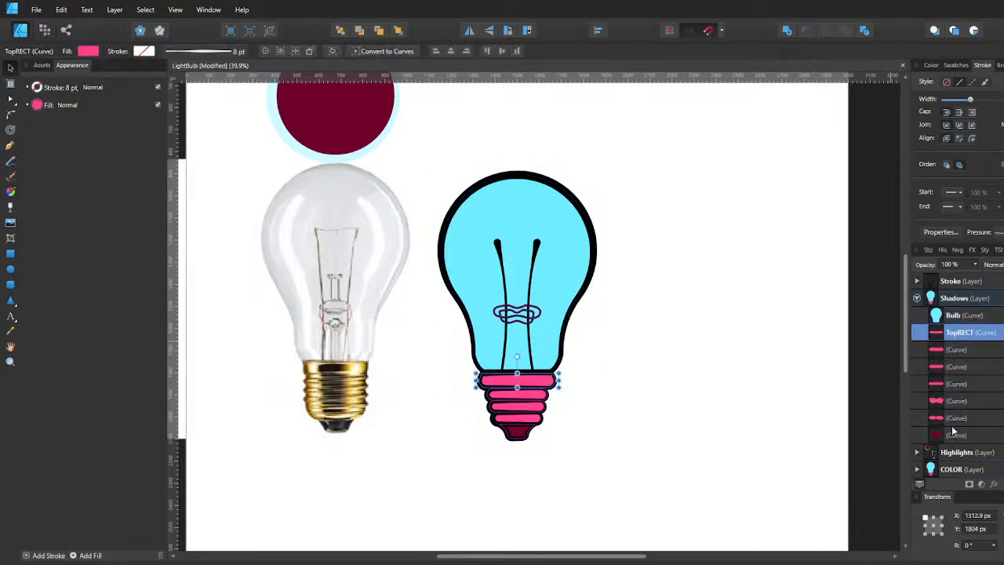
shift+click(941, 435)
key(Delete)
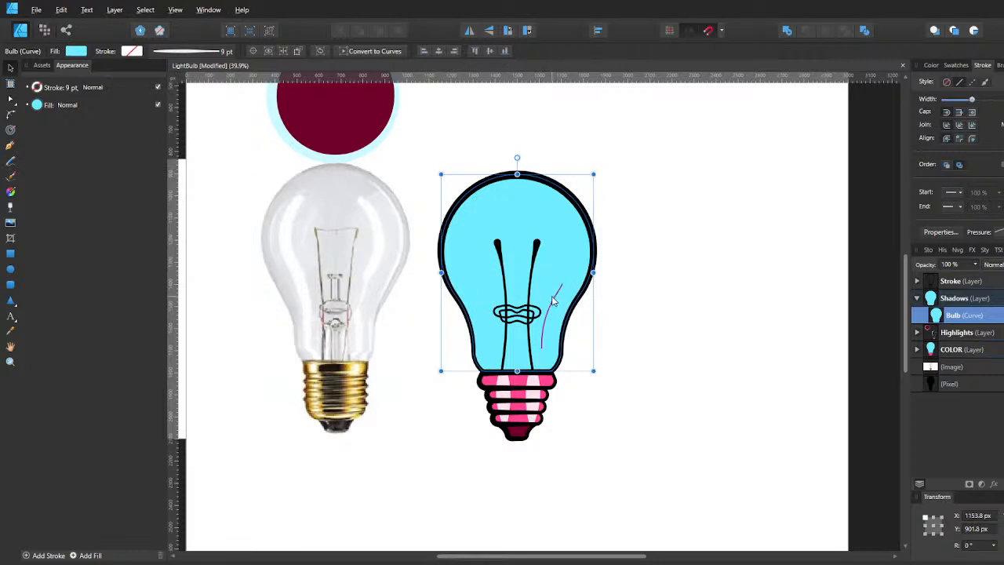
Duplicate the Bulb curve, offset the copy up and left, stretch it taller and rotate it to about -12.5°, exposing the bulb's right side.
drag(552, 300, 543, 267)
key(ctrl+j)
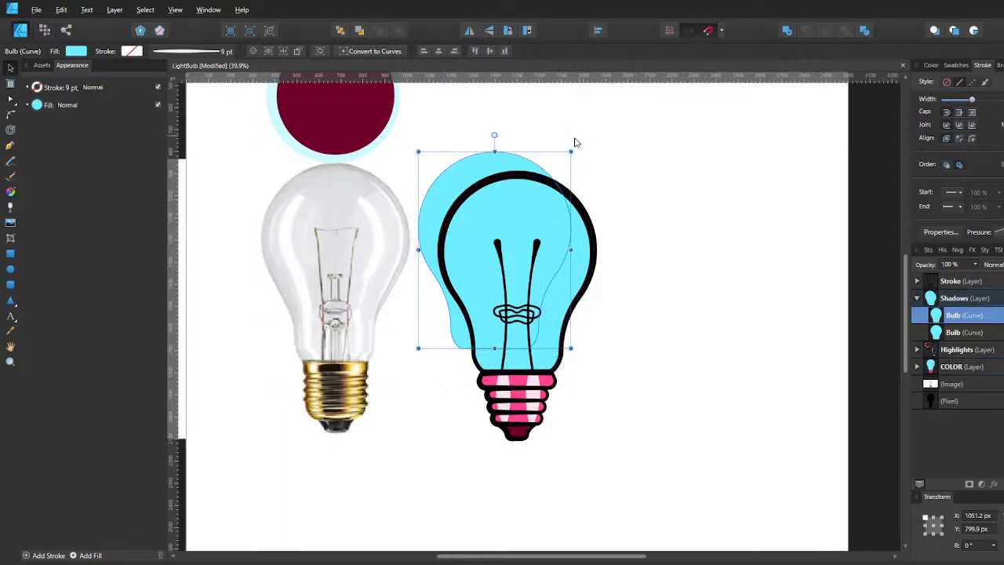
drag(571, 147, 639, 180)
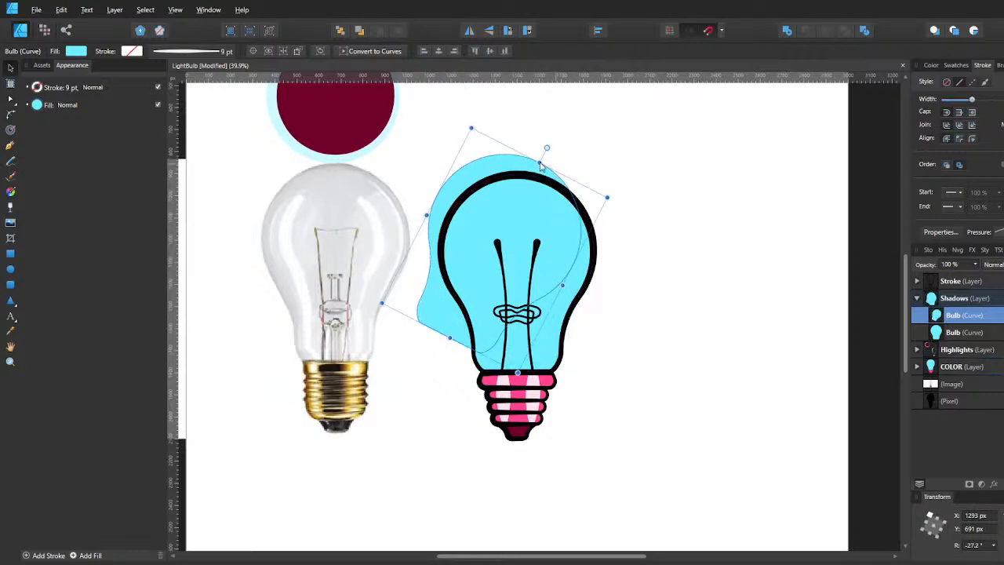
drag(563, 144, 574, 114)
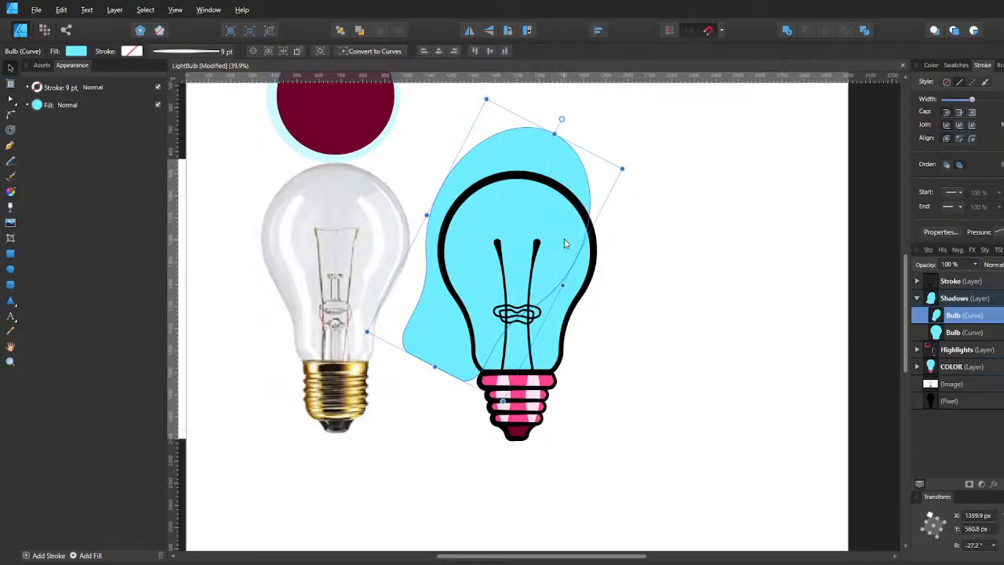
drag(361, 327, 370, 341)
drag(444, 351, 447, 364)
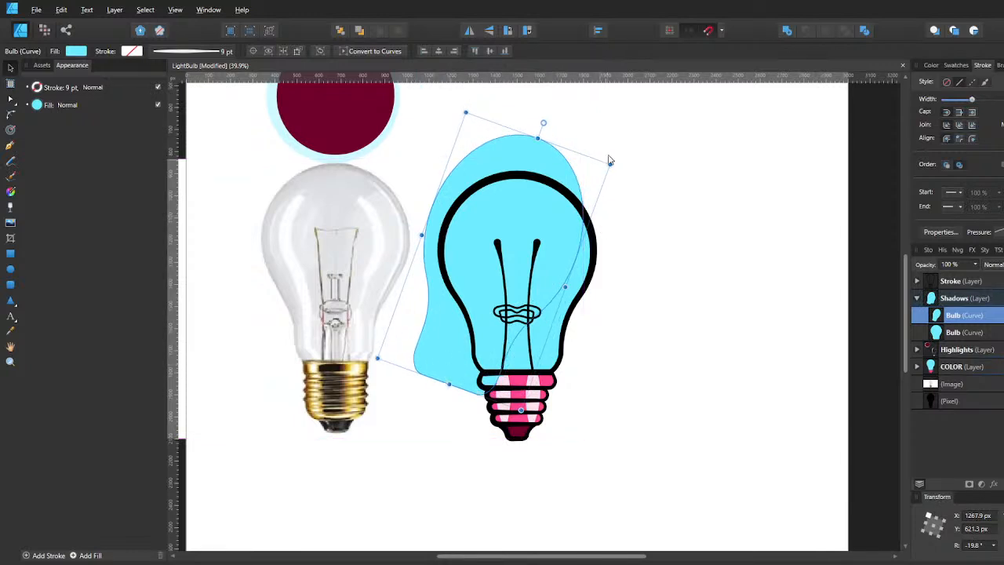
drag(613, 160, 596, 149)
drag(567, 223, 559, 216)
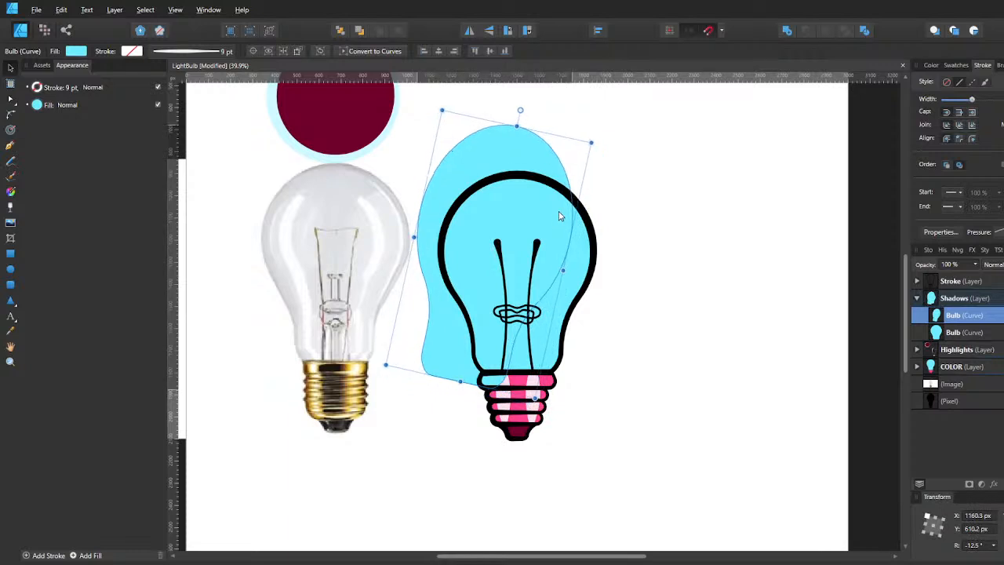
Subtract the offset copy from the original Bulb curve and fill the remaining right-side sliver with semi-transparent near-black.
shift+click(576, 282)
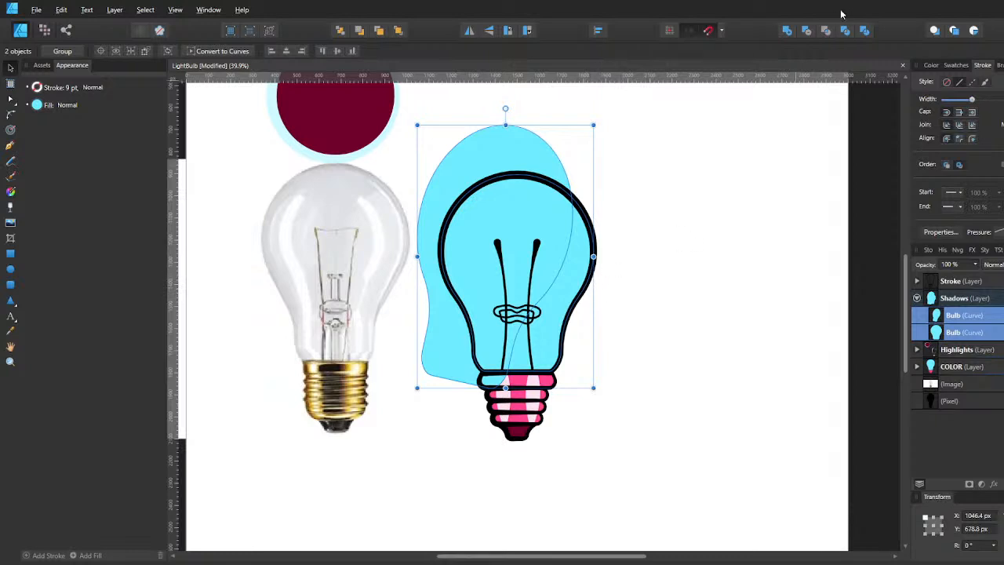
click(813, 31)
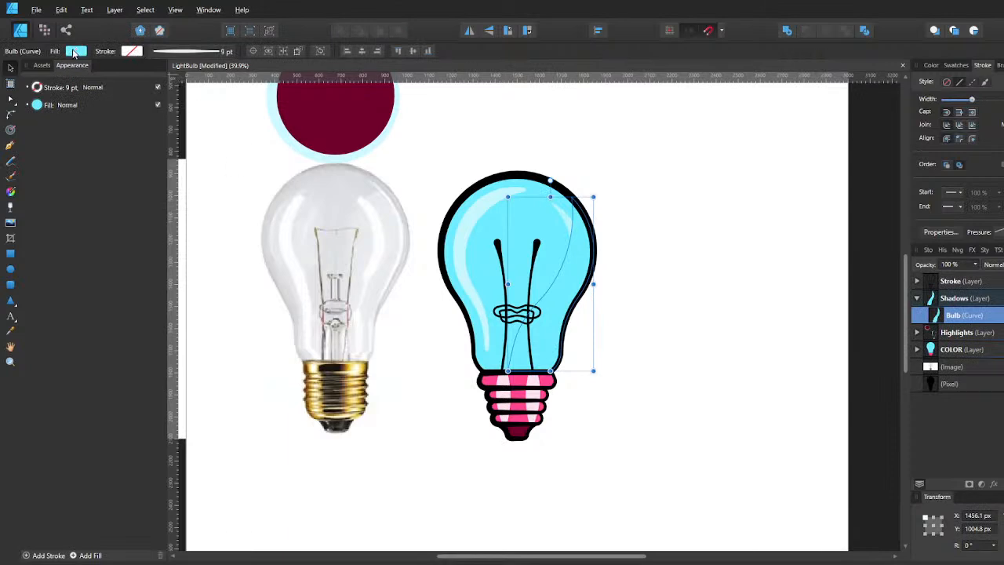
click(76, 52)
drag(37, 105, 24, 108)
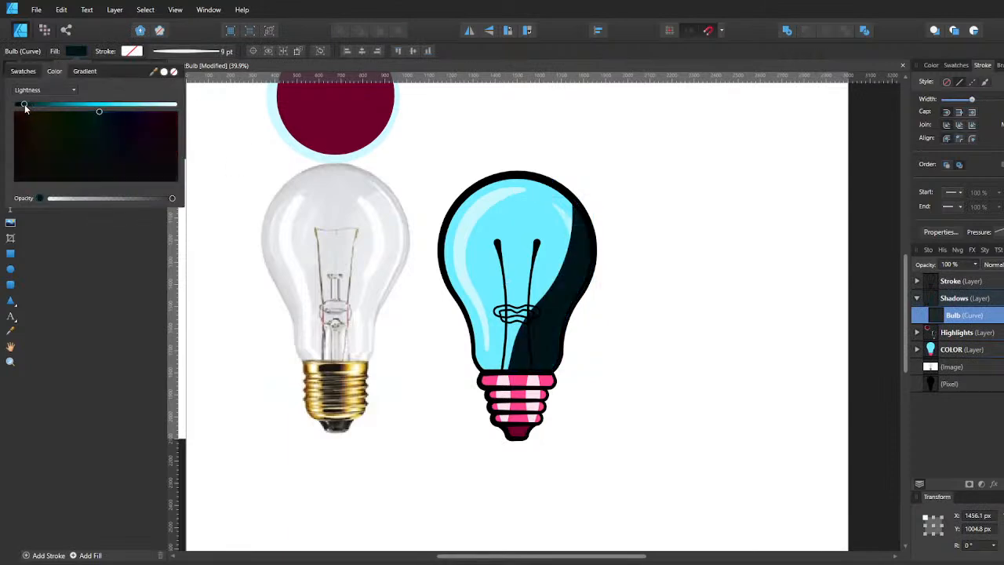
click(105, 198)
drag(108, 198, 88, 199)
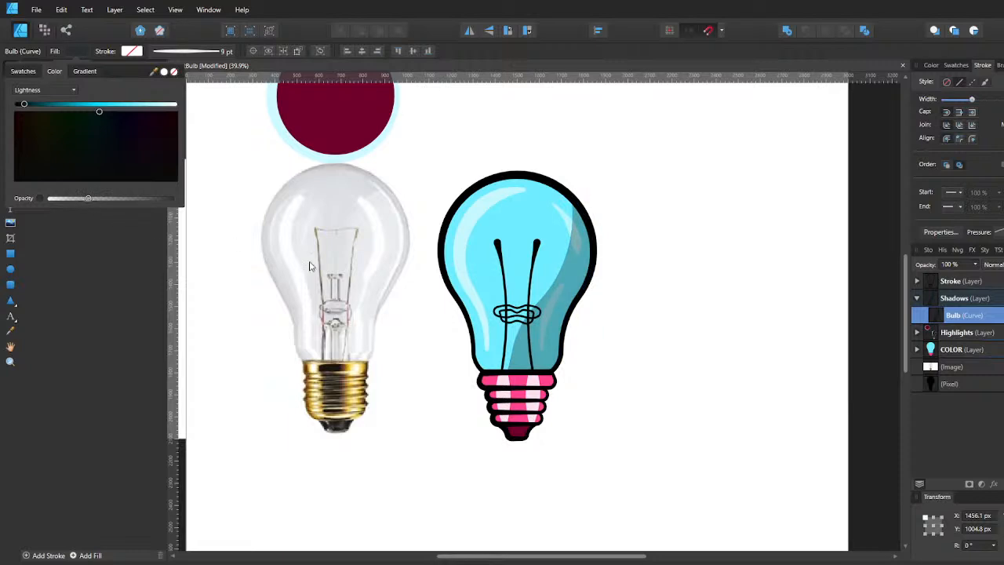
Move the two lower nodes on the glass shadow's inner edge about 120 px to the right.
key(a)
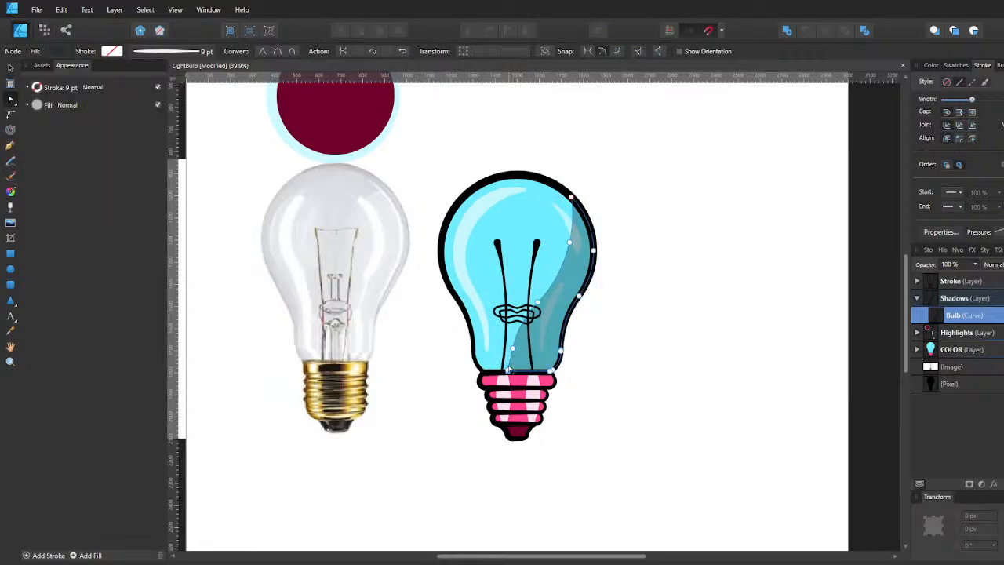
click(510, 368)
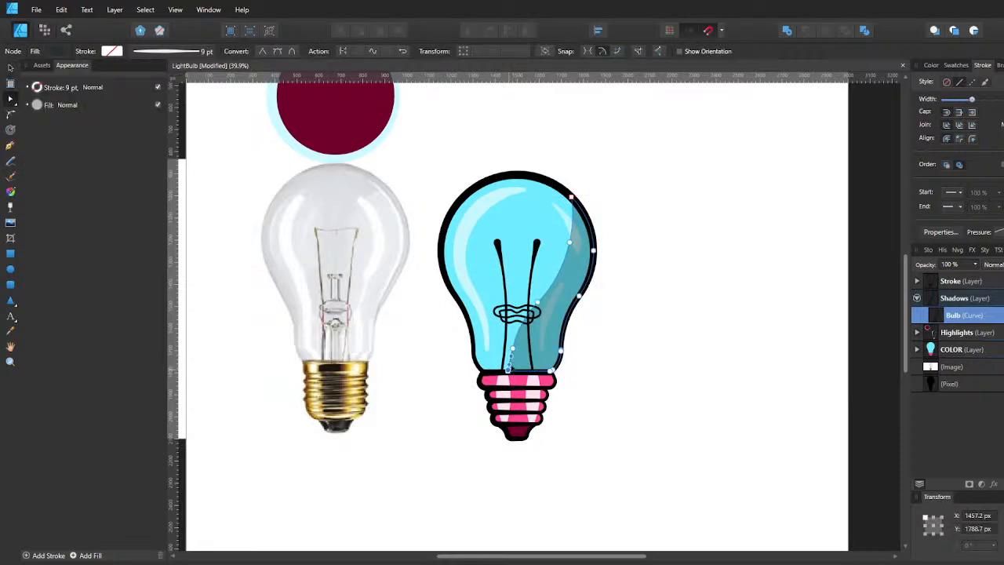
shift+click(512, 350)
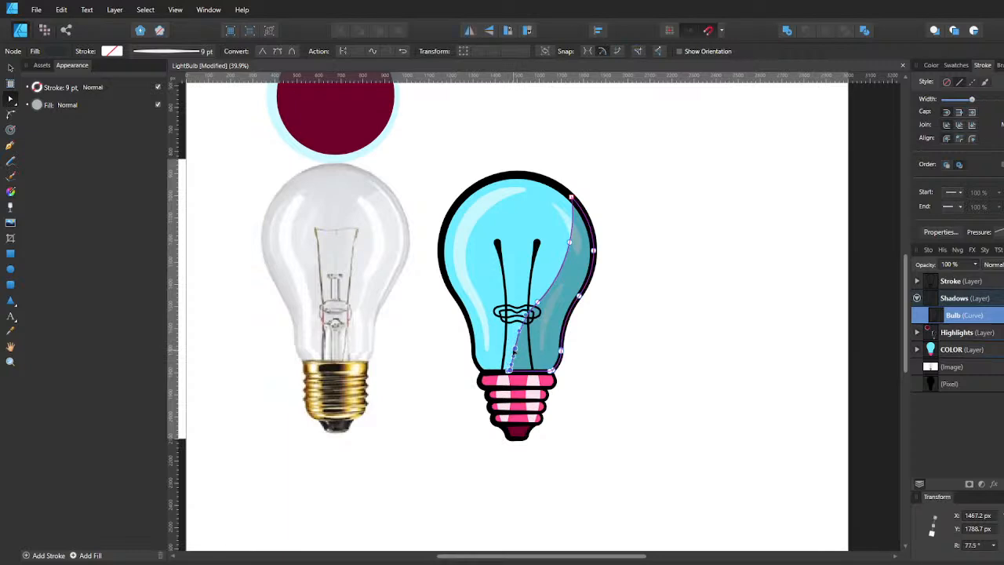
key(shift+Right)
key(shift+Right)
key(shift+Right)
key(shift+Right)
key(shift+Right)
key(shift+Right)
key(shift+Right)
key(shift+Right)
key(shift+Right)
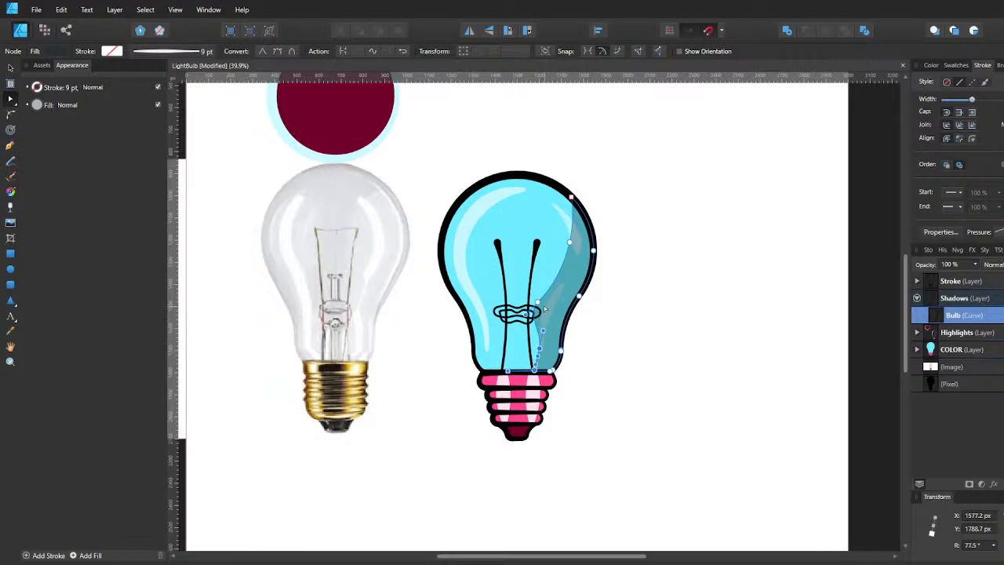
click(617, 362)
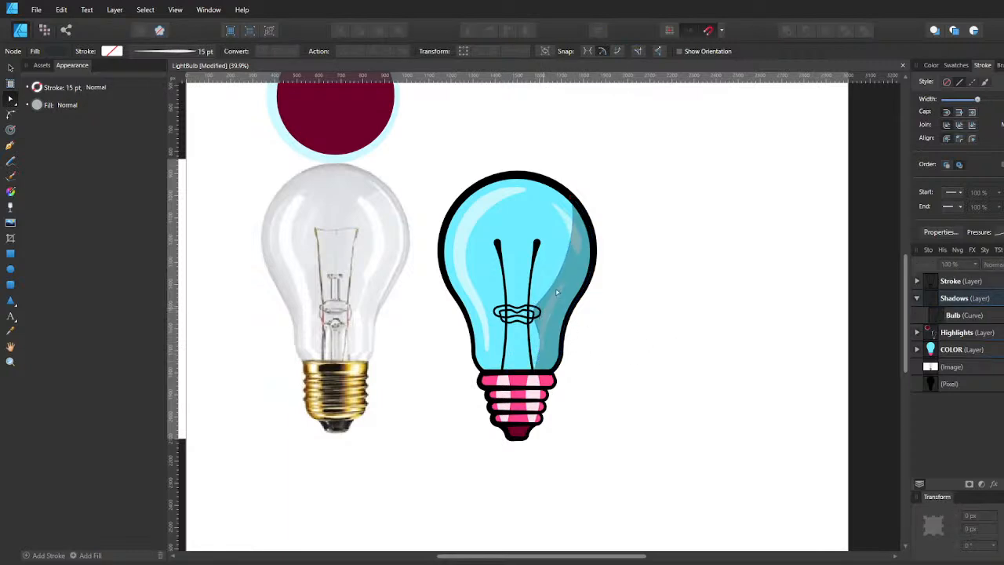
Try moving the shadow's inner-edge node beside the filament coil towards the glass outline.
click(572, 272)
drag(538, 302, 547, 299)
click(536, 316)
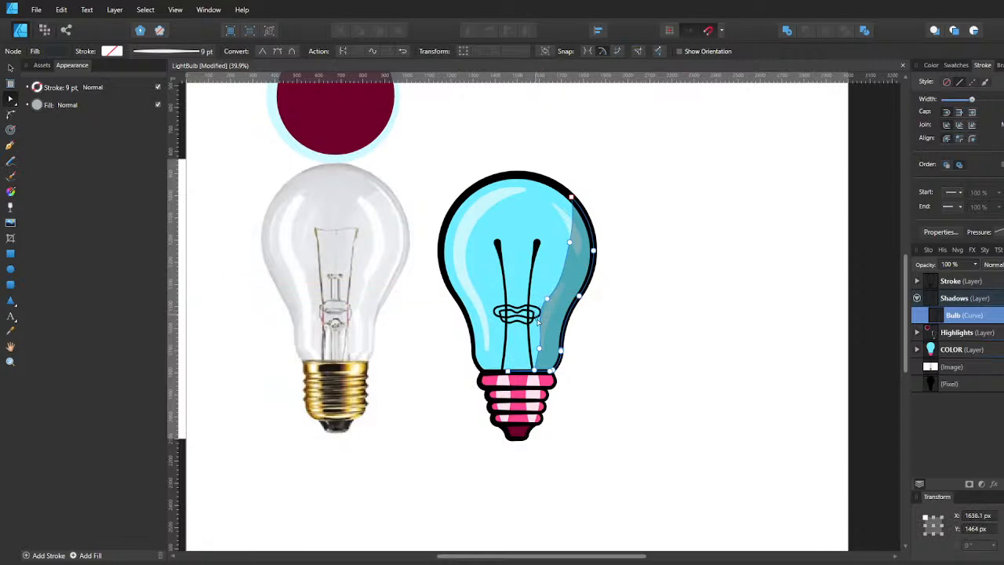
click(547, 299)
click(598, 307)
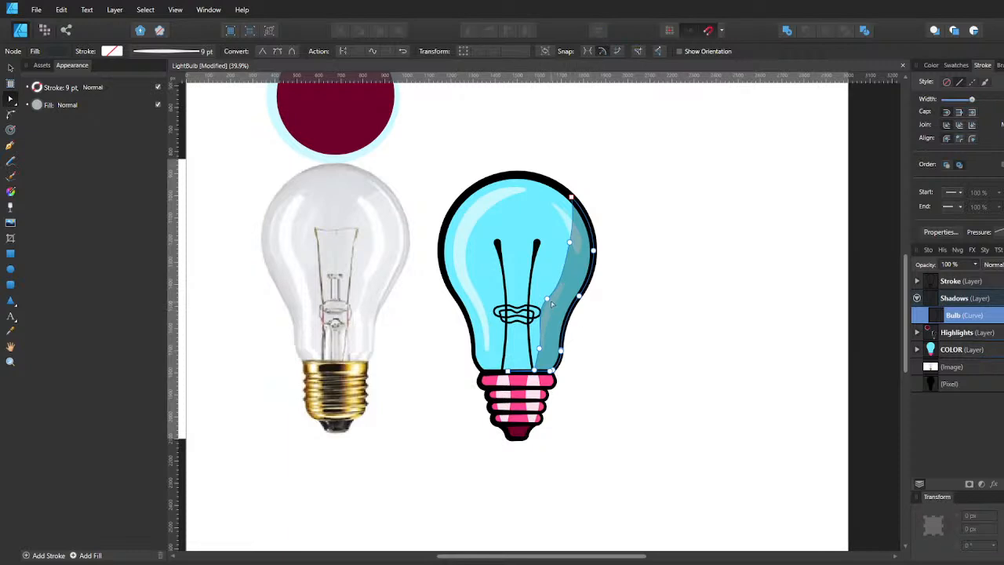
drag(546, 298, 561, 308)
key(ctrl+z)
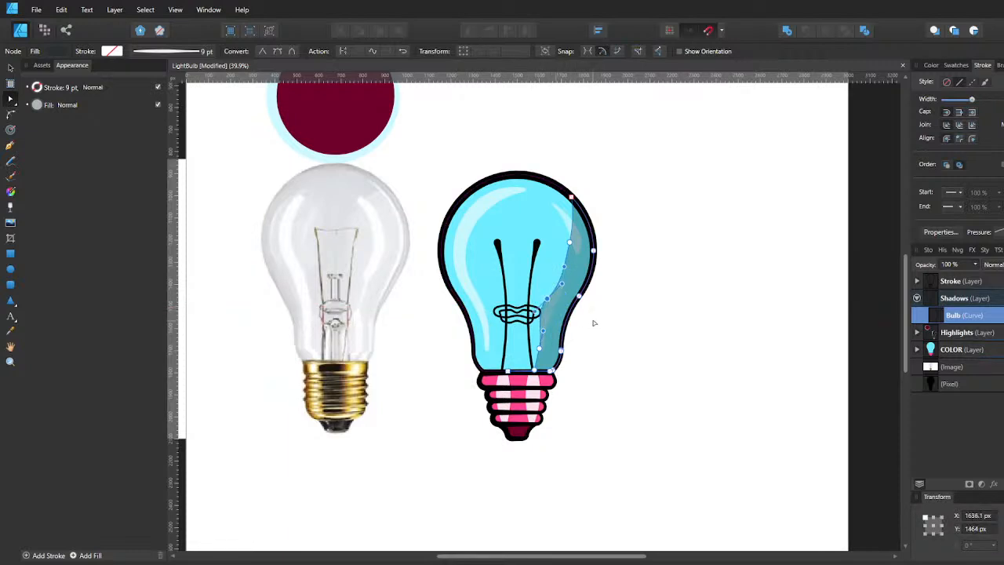
click(637, 318)
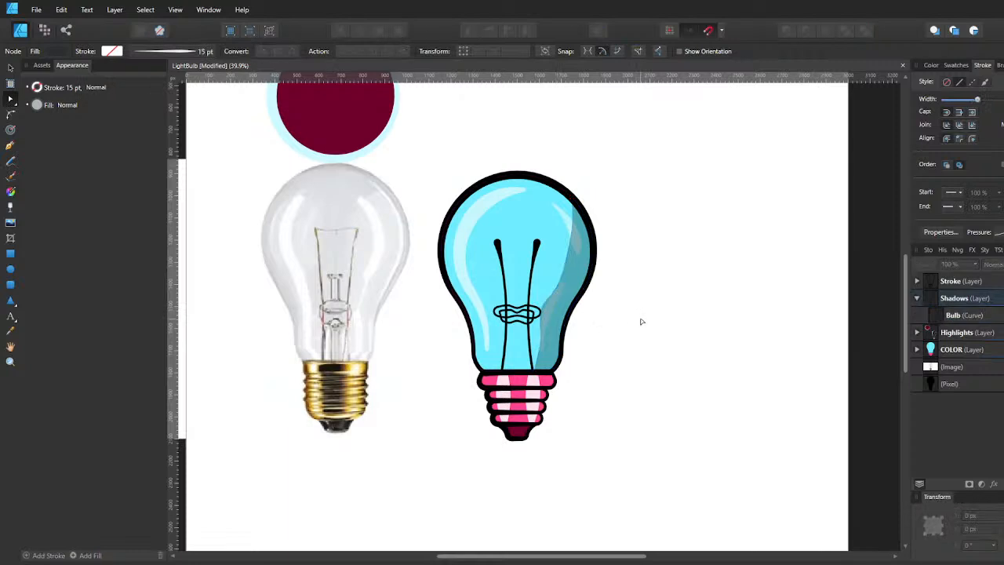
click(587, 296)
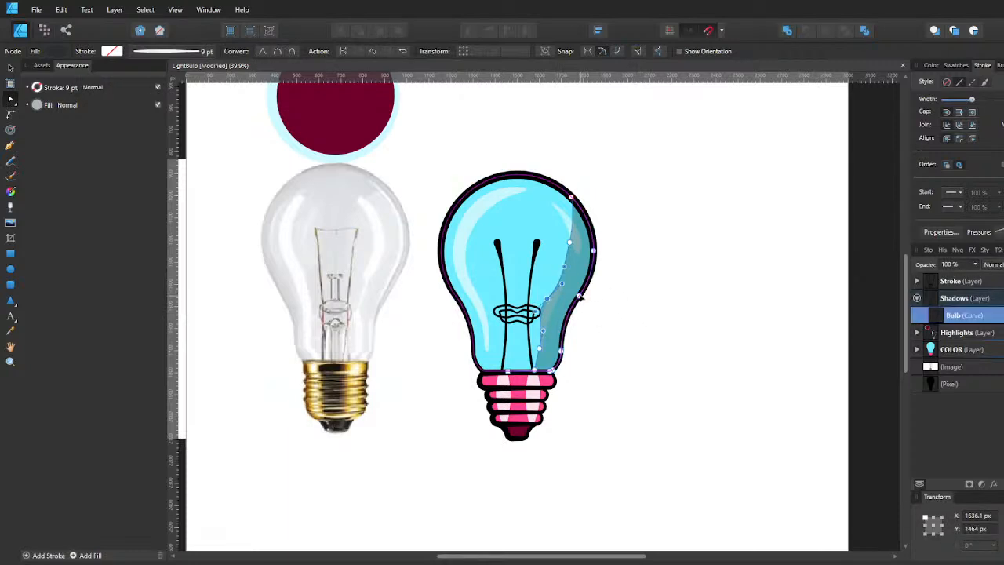
key(ctrl+z)
key(ctrl+z)
key(ctrl+z)
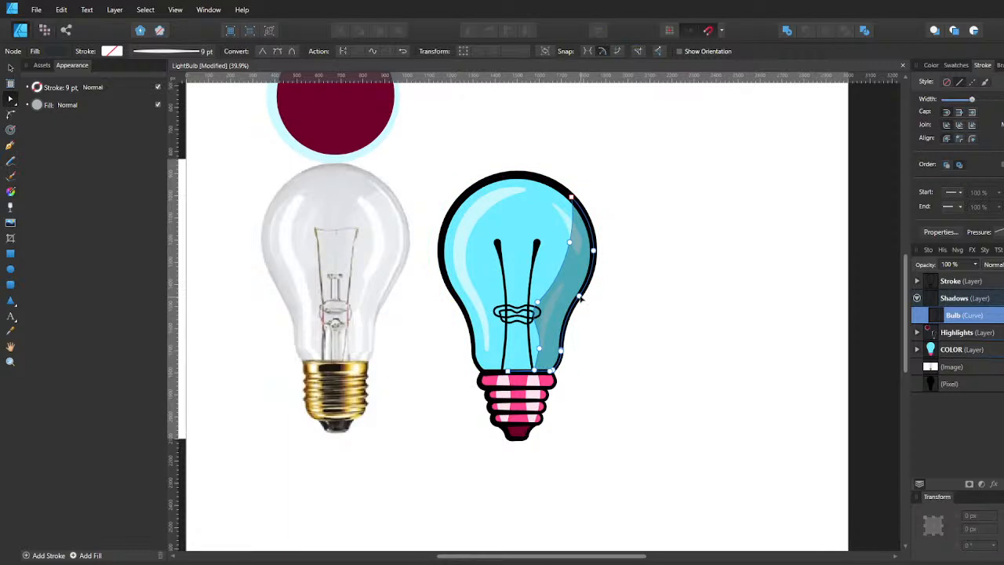
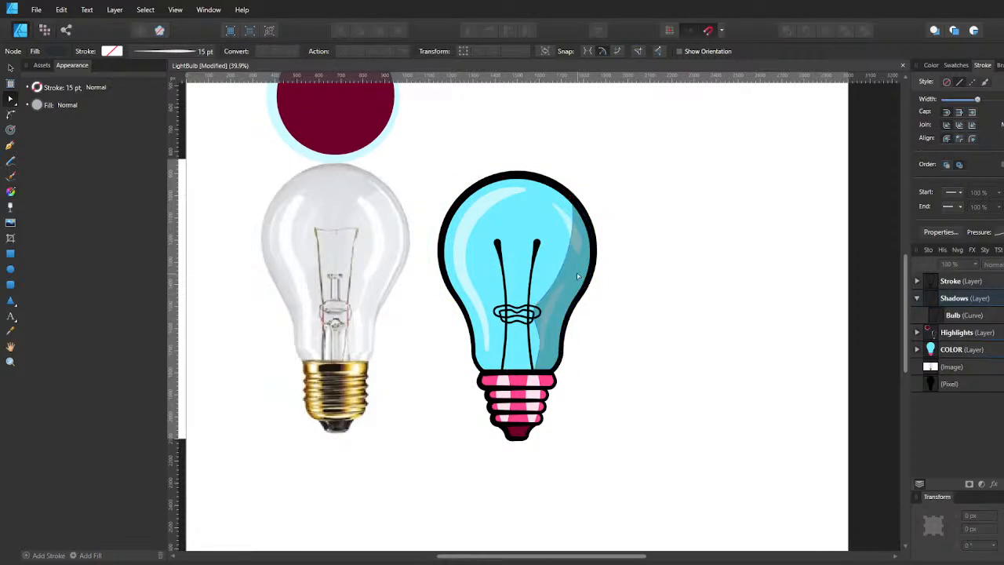
Move the upper node on the shadow's inner edge slightly right and down, to about X 1782 px, Y 1247 px.
click(577, 275)
drag(569, 243, 575, 248)
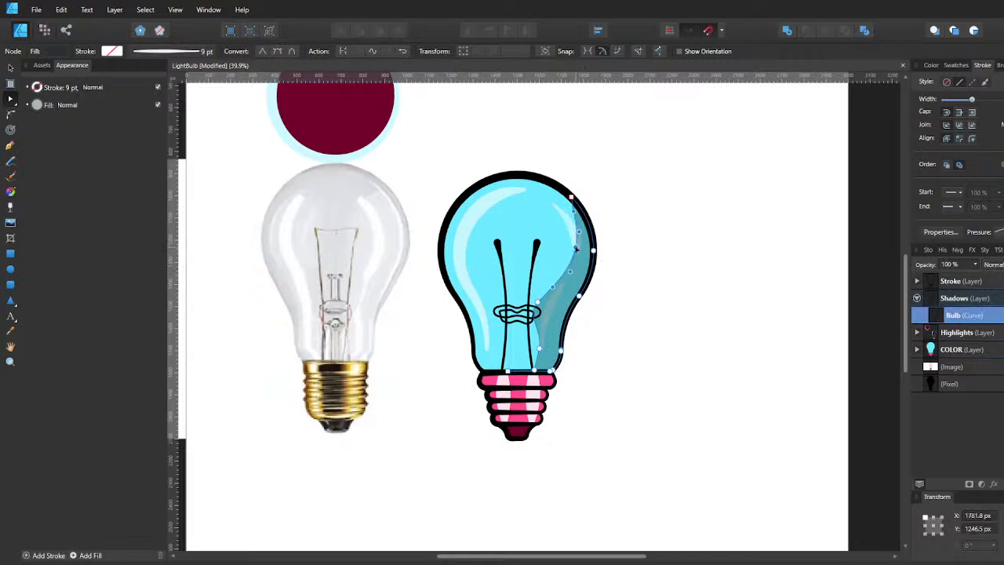
click(663, 254)
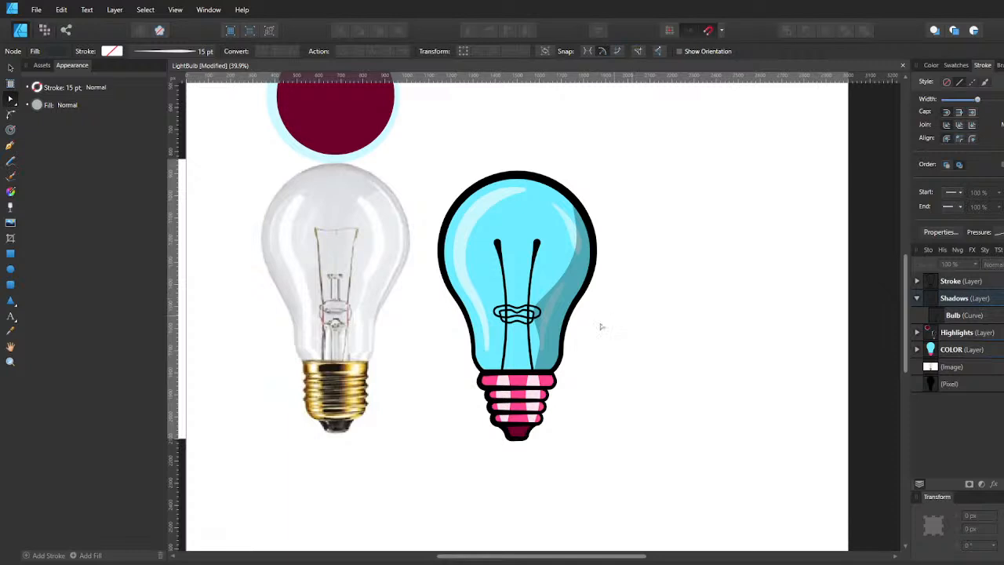
Shift the shadow's bottom inner corner node left along the glass base, nudge the node above it left, and save the document.
click(543, 358)
drag(536, 370, 518, 371)
click(642, 390)
click(548, 365)
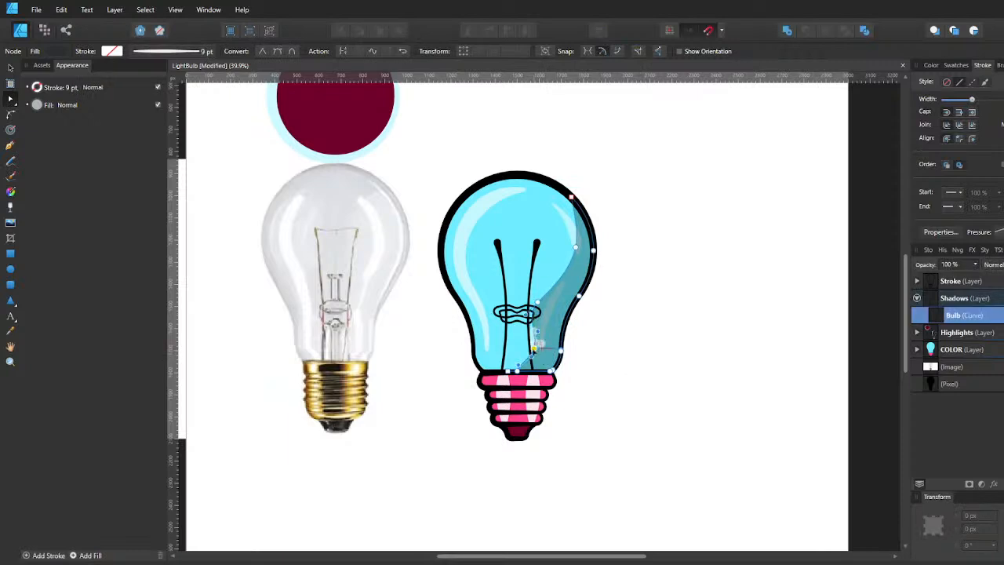
click(610, 376)
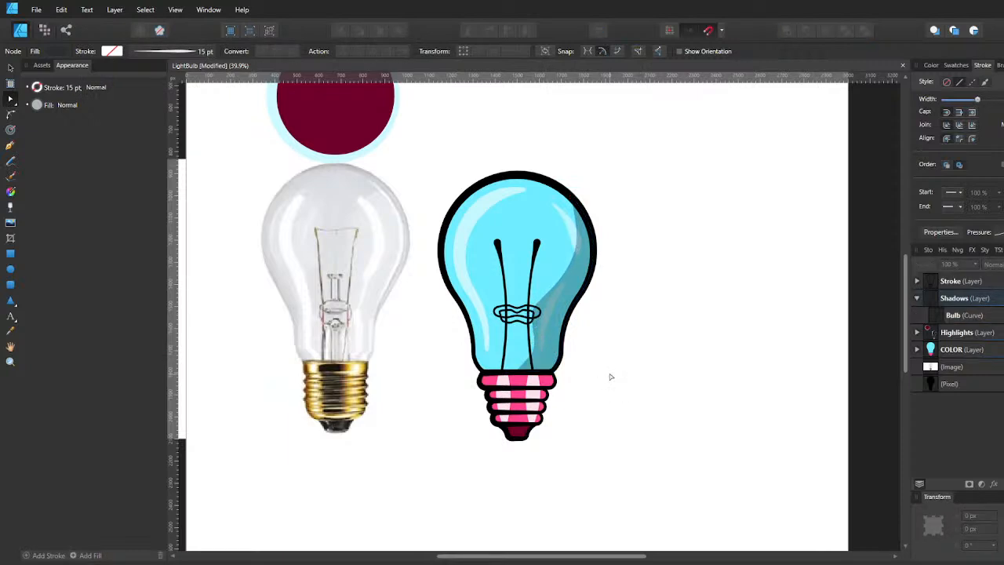
key(ctrl+s)
scroll(542, 396, up, 3)
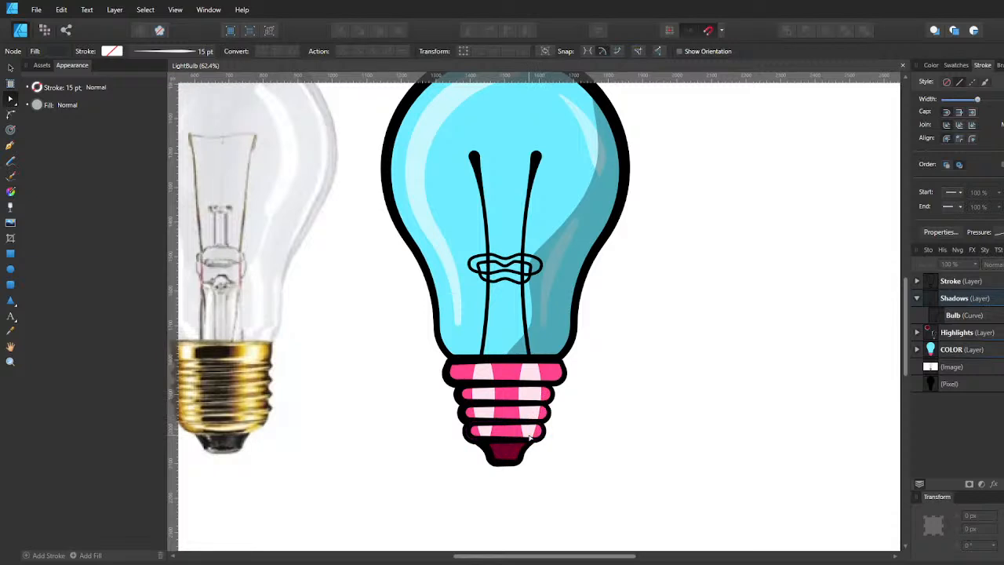
Draw a closed Pen shape in the Shadows layer over the top base ring's right end, with its inner edge curved.
click(941, 318)
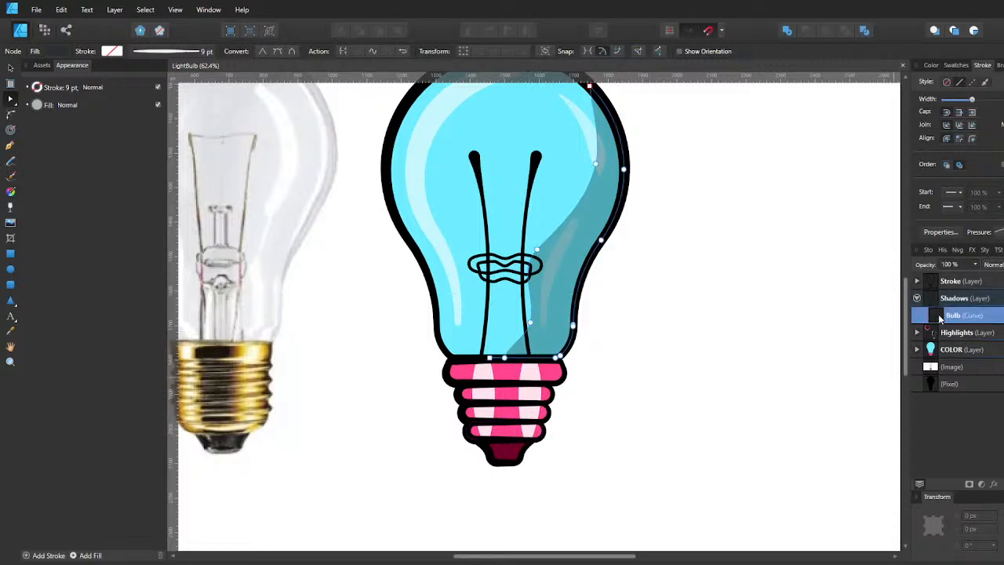
key(p)
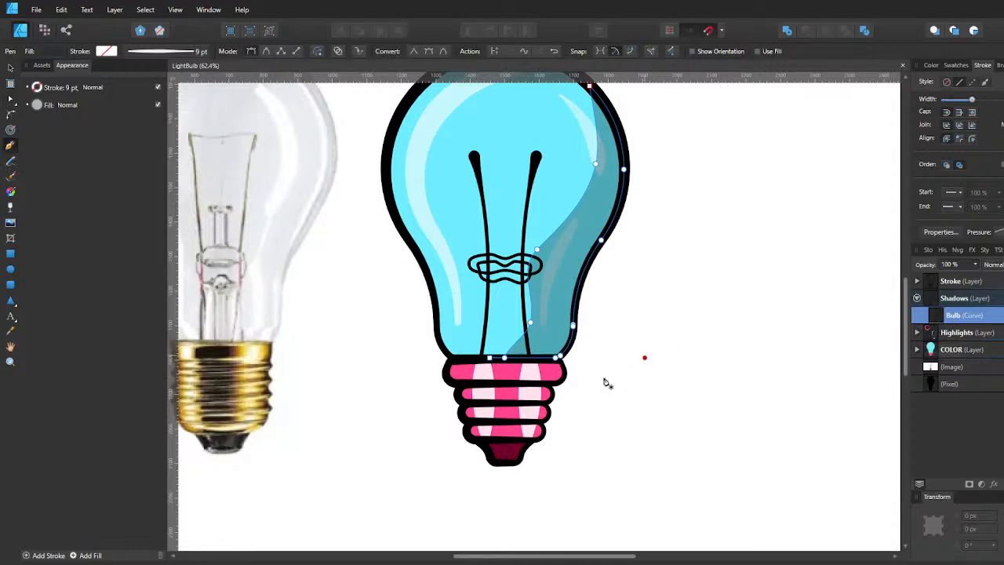
scroll(557, 380, up, 3)
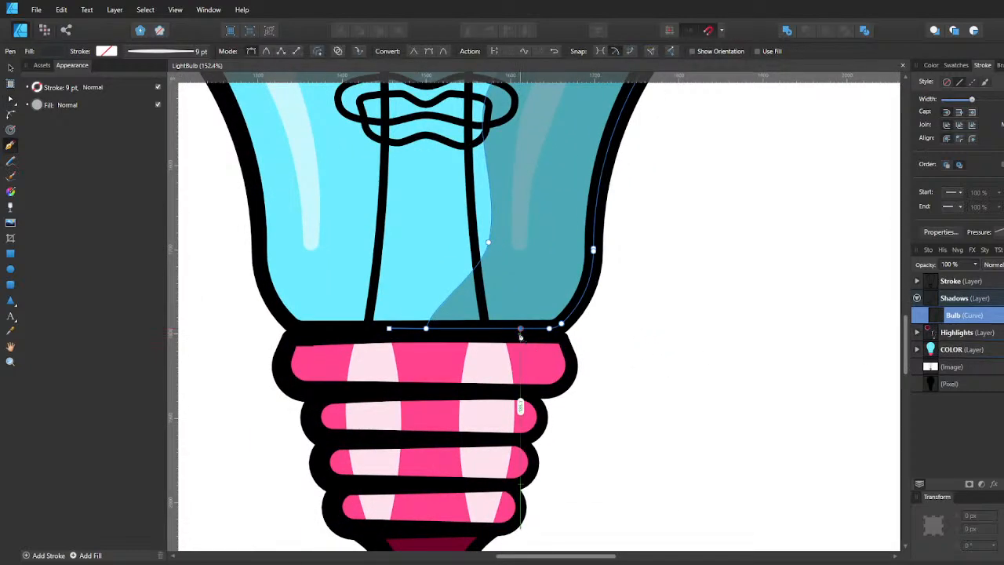
drag(563, 338, 520, 330)
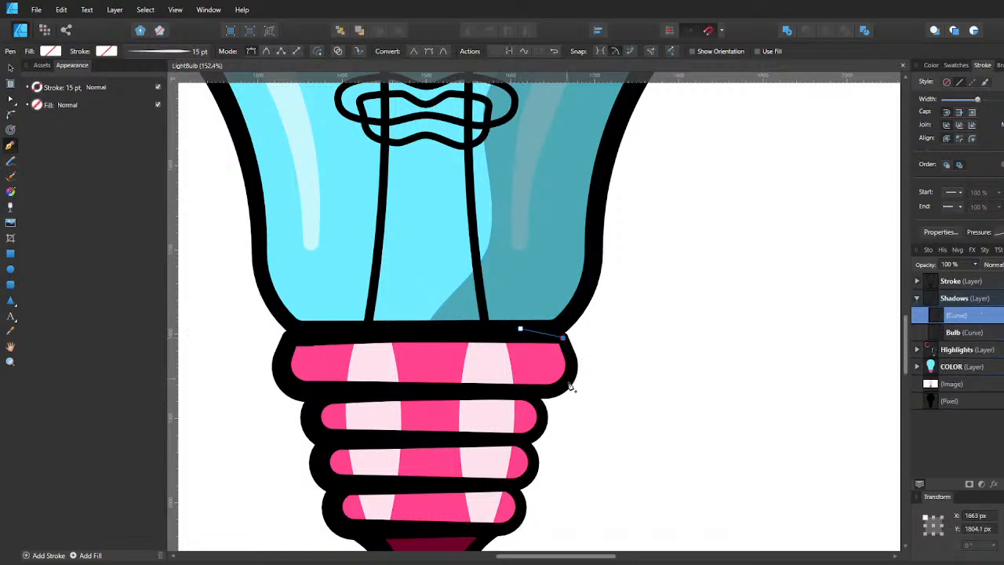
click(521, 395)
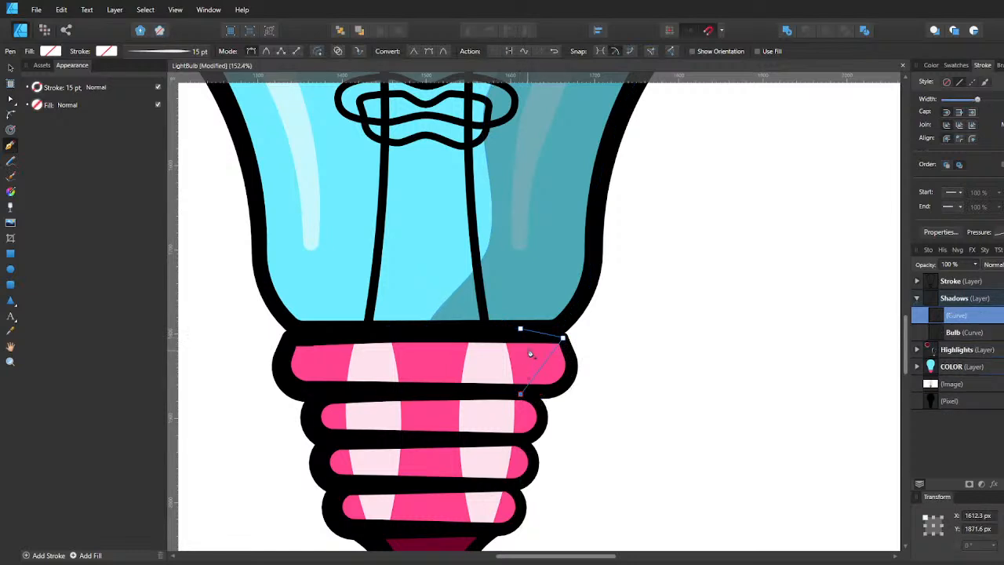
key(ctrl+z)
click(572, 363)
click(560, 394)
click(520, 389)
click(520, 334)
drag(559, 394, 559, 388)
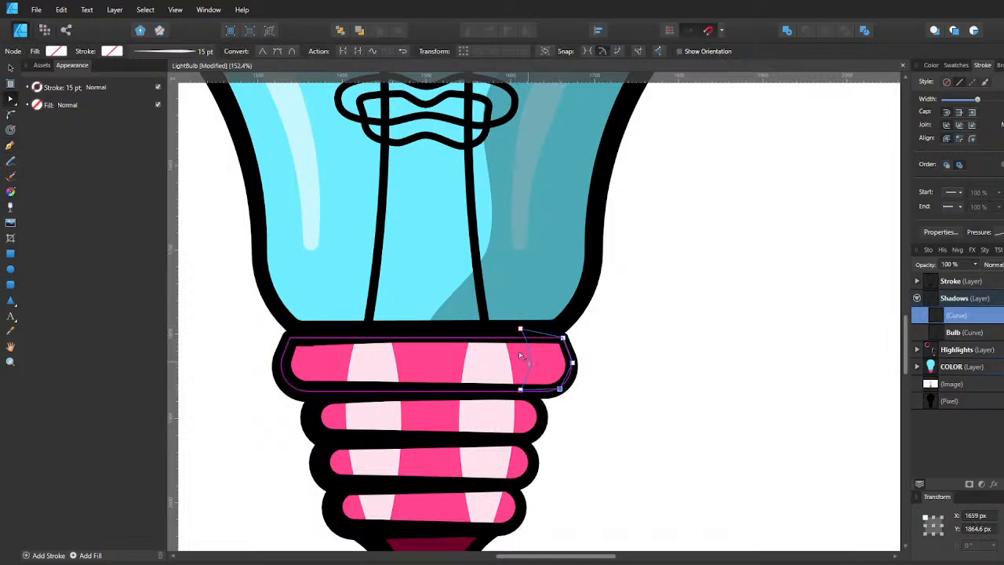
Fill the top ring's shadow shape with the ring's sampled pink, darkened to a very dark maroon.
click(57, 52)
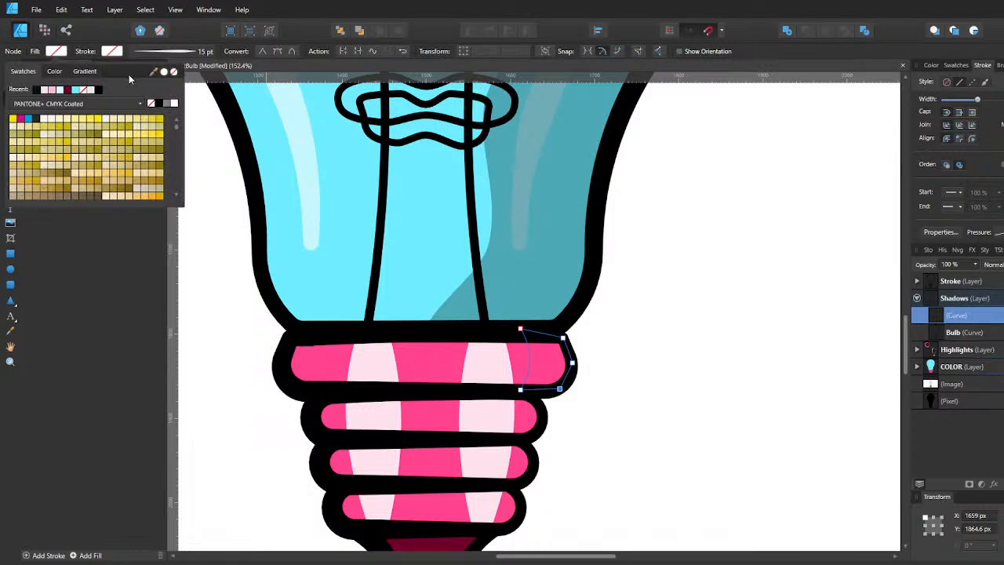
drag(154, 72, 443, 357)
click(163, 71)
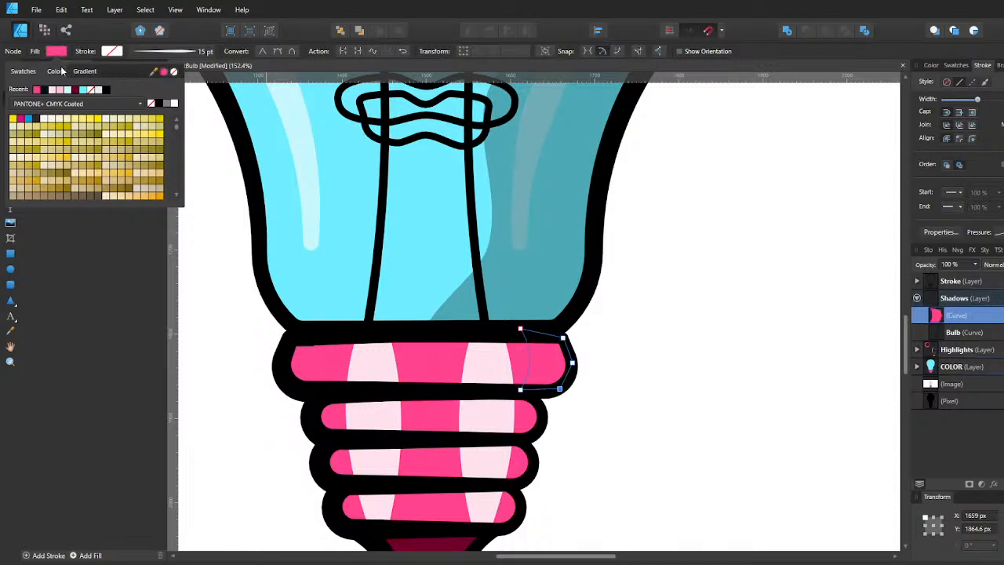
click(54, 70)
click(31, 105)
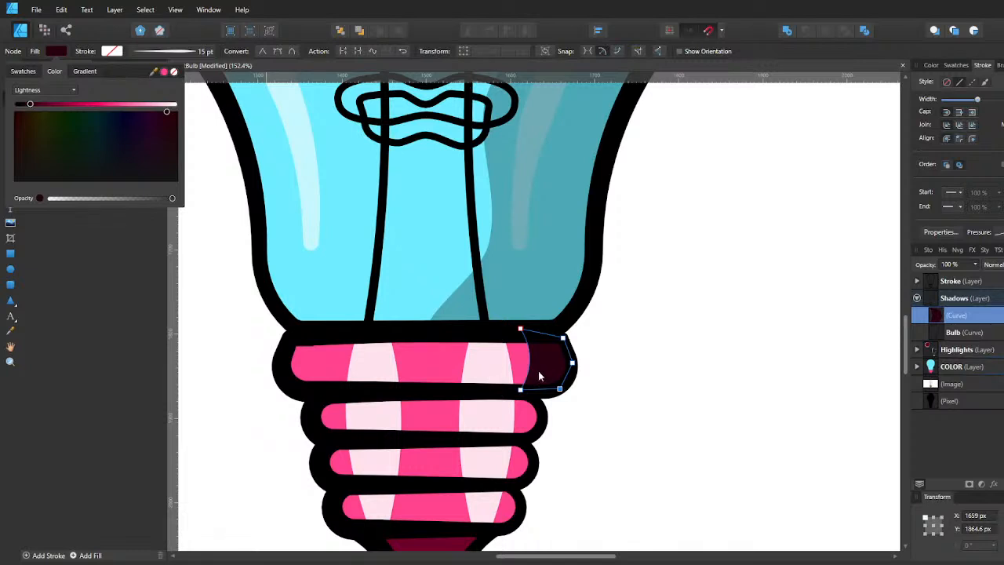
key(p)
click(519, 390)
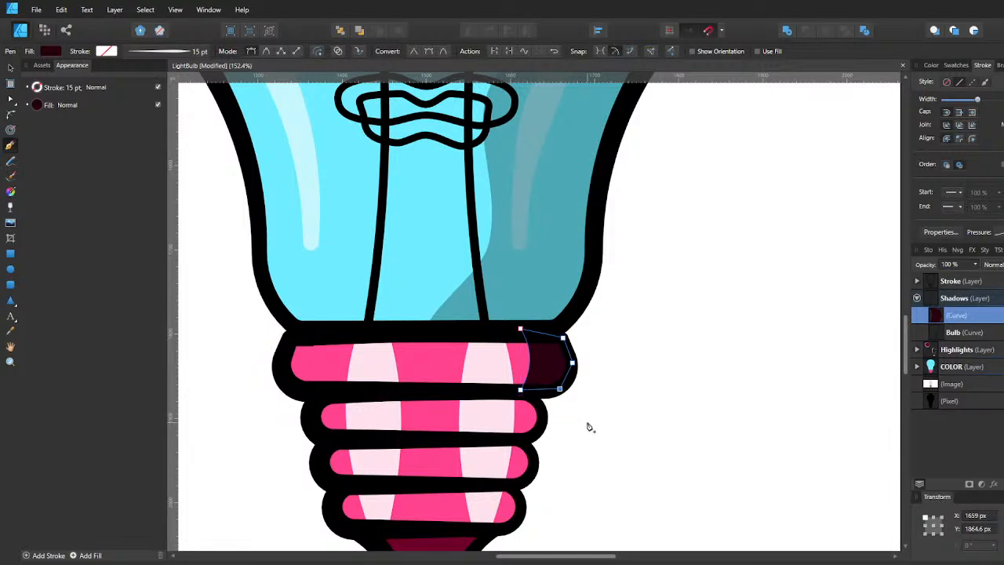
key(v)
click(564, 426)
click(550, 362)
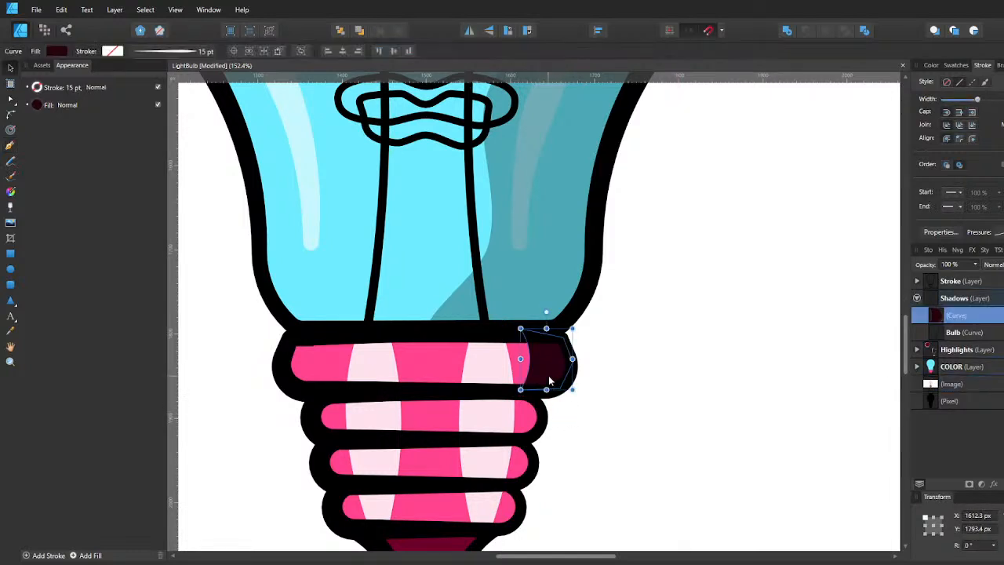
Draw a closed Pen shape over the second base ring's right end and bend its inner edge into a slight curve.
key(p)
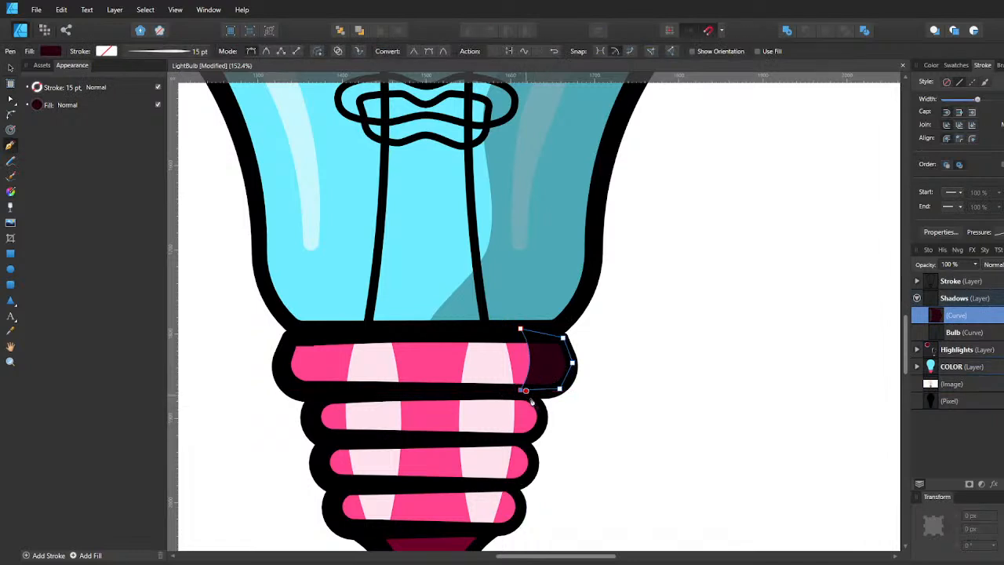
drag(520, 389, 547, 421)
click(547, 417)
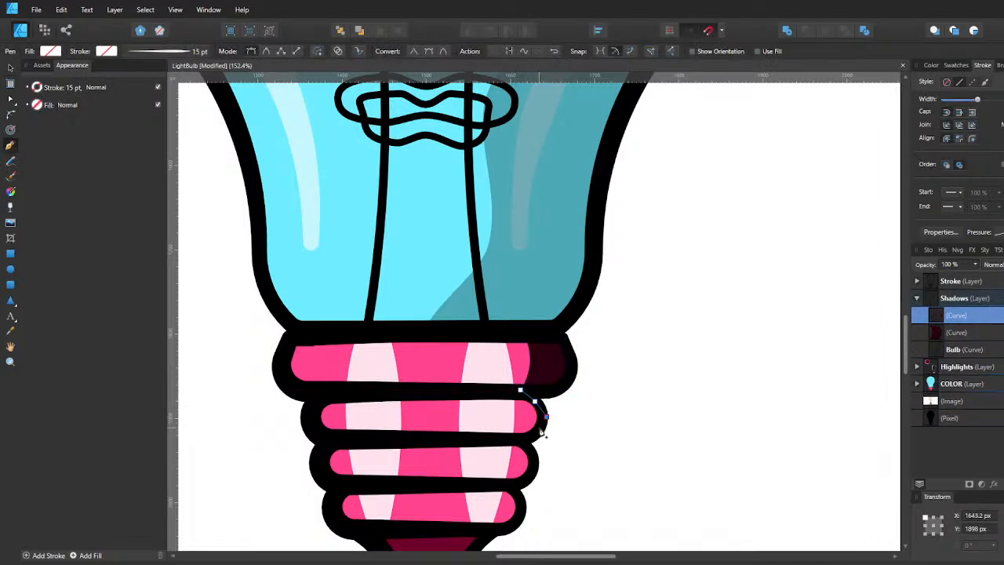
click(535, 433)
click(520, 440)
click(520, 389)
key(a)
drag(523, 415, 528, 417)
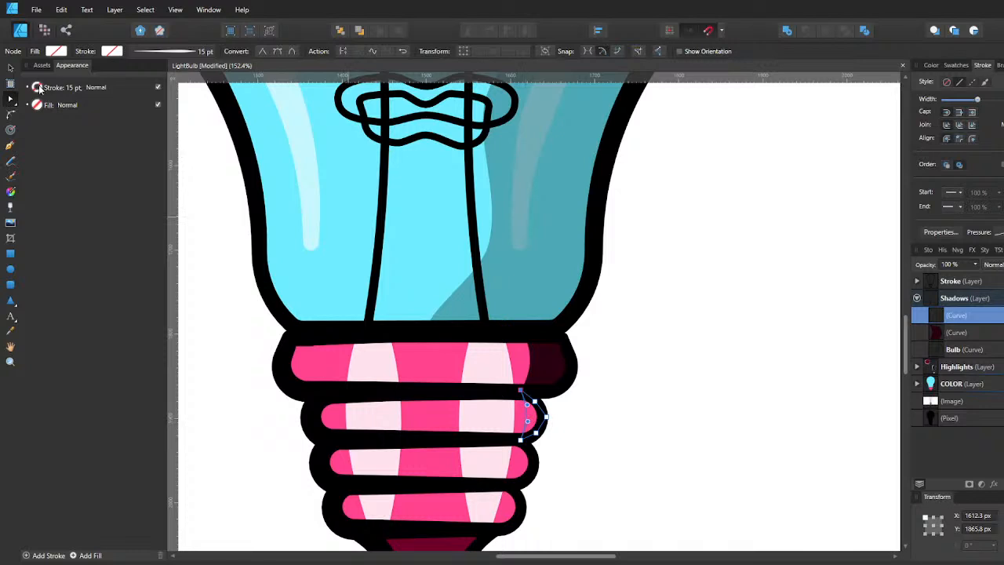
Fill the second ring's shadow with the same very dark maroon and pull its outermost node slightly inward.
click(38, 89)
click(38, 91)
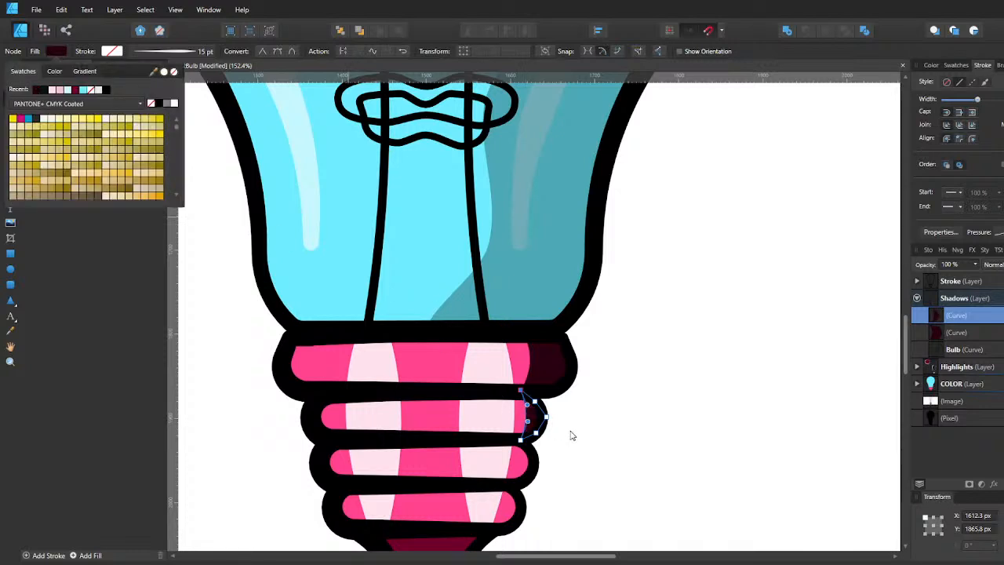
click(544, 420)
click(544, 420)
Duplicate the second ring's shadow onto the third ring's right end, placed at X 1601.3 px, Y 1921.2 px.
key(v)
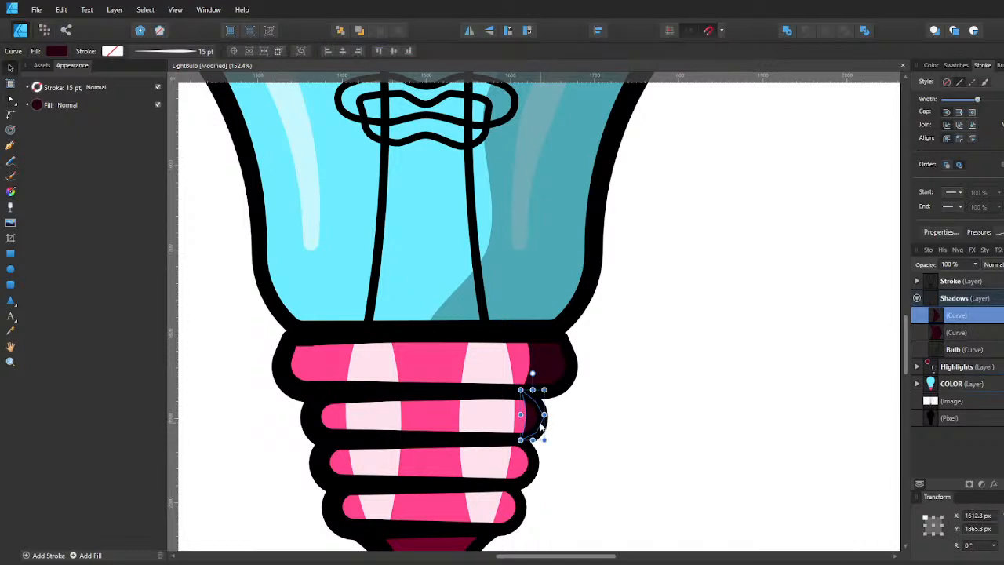
drag(532, 422, 517, 462)
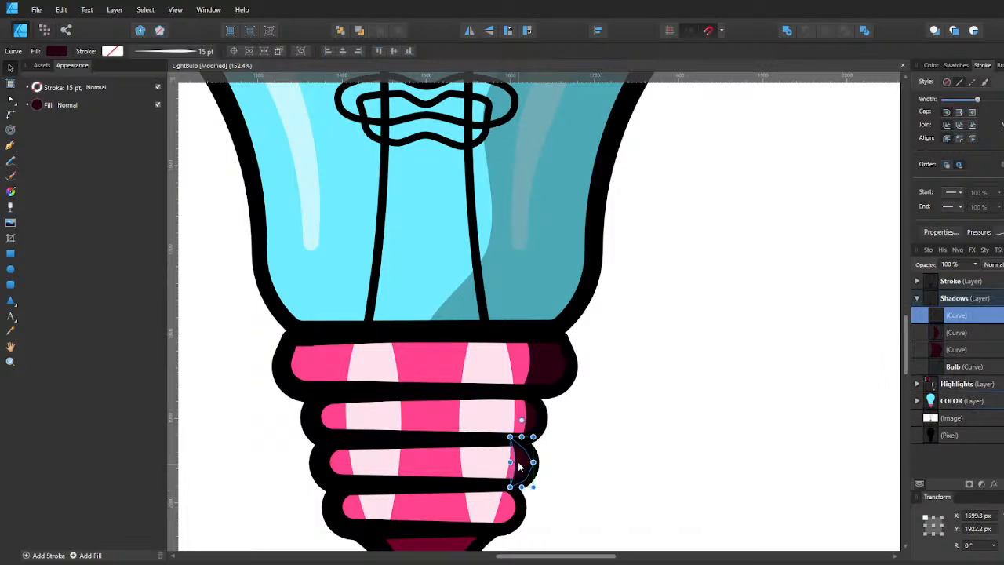
ctrl+scroll(517, 461, up, 2)
ctrl+scroll(520, 461, up, 2)
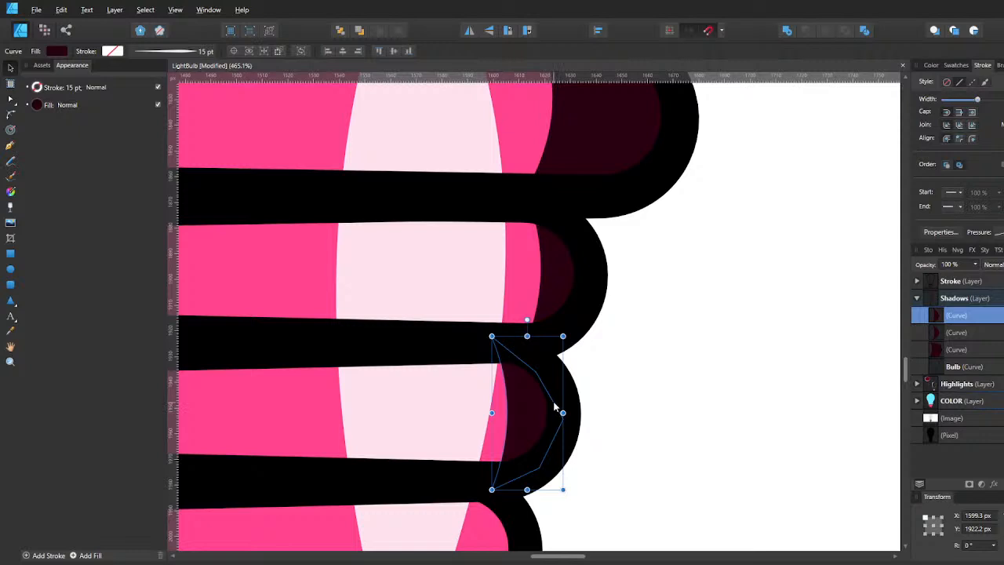
key(Right)
key(Up)
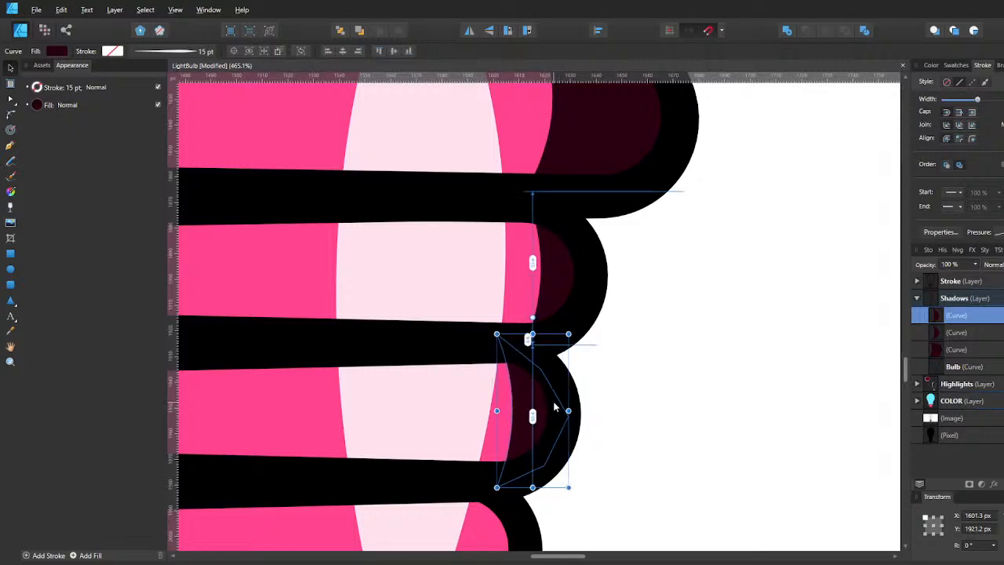
Duplicate the shadow onto the fourth ring, moving its top inner node right and bottom inner node left to slant the inner edge.
scroll(554, 407, down, 3)
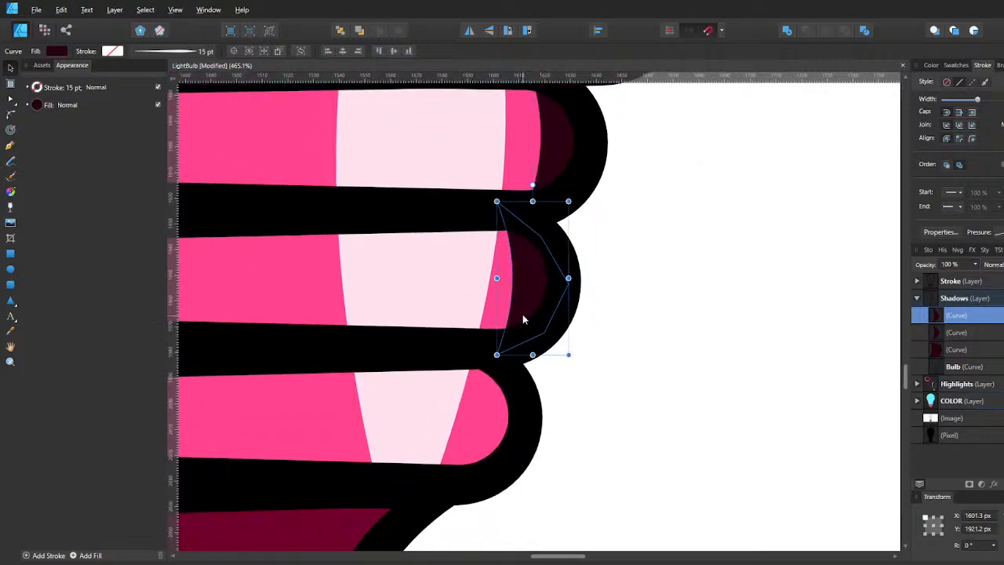
drag(523, 298, 490, 436)
scroll(602, 435, down, 3)
key(ctrl+j)
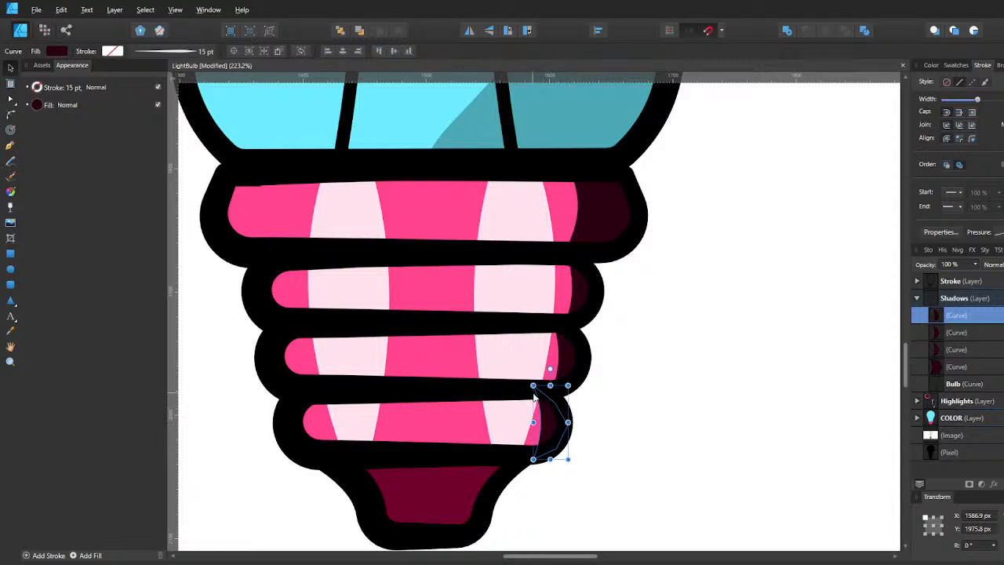
key(a)
drag(536, 387, 542, 386)
drag(534, 460, 541, 439)
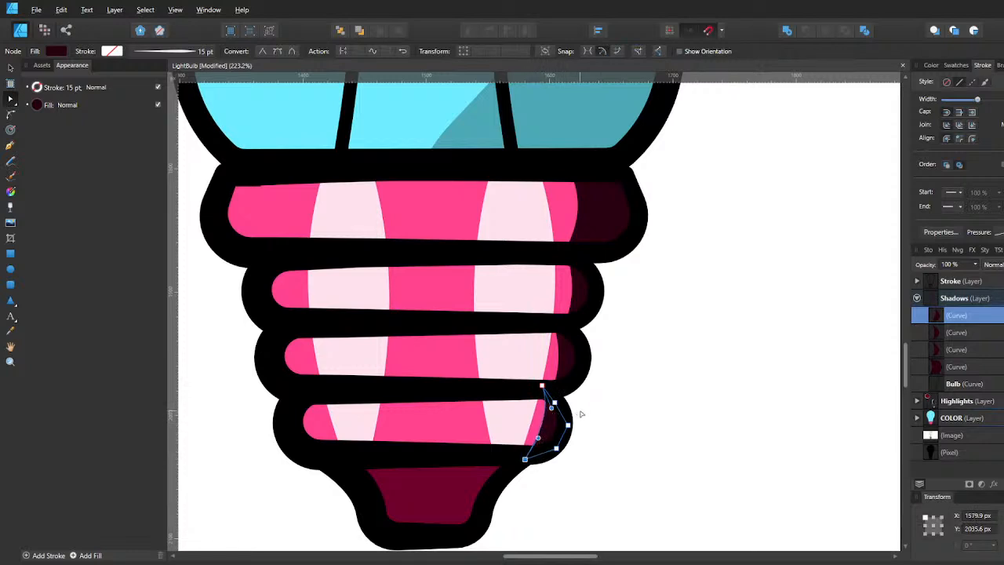
Copy the dark base tip curve from the COLOR layer's group and paste it into the Shadows layer above the Bulb curve.
scroll(528, 442, down, 2)
click(430, 436)
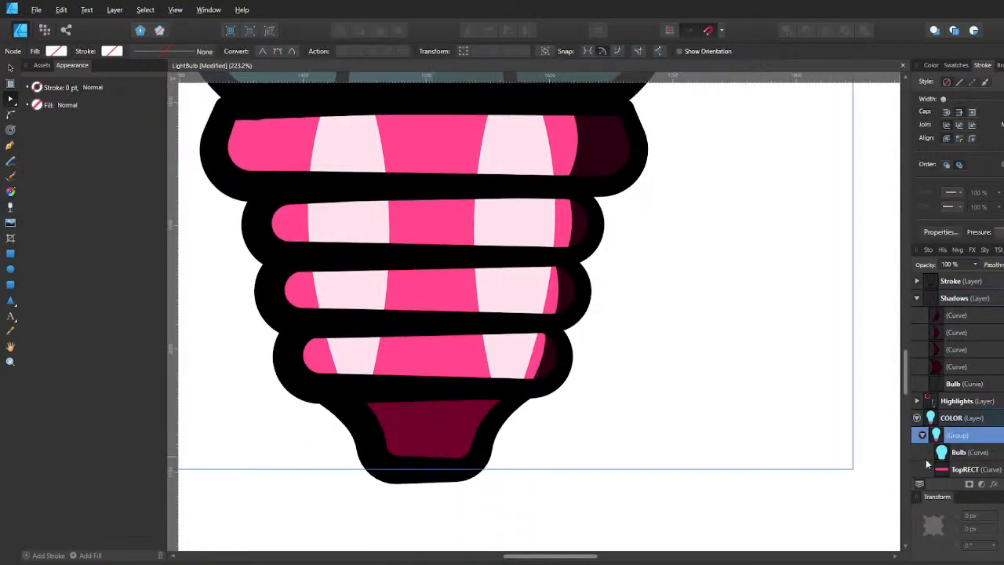
click(922, 436)
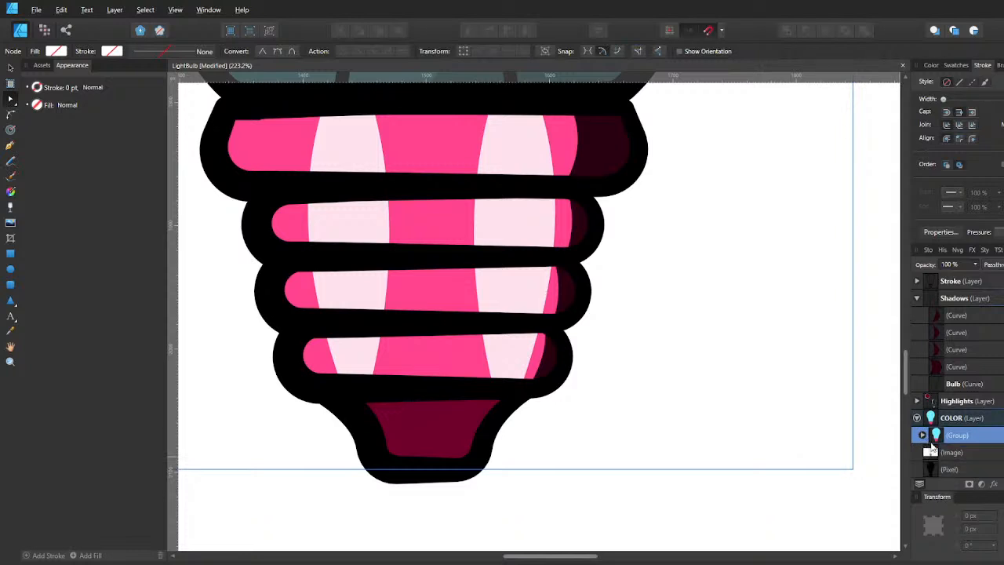
click(922, 436)
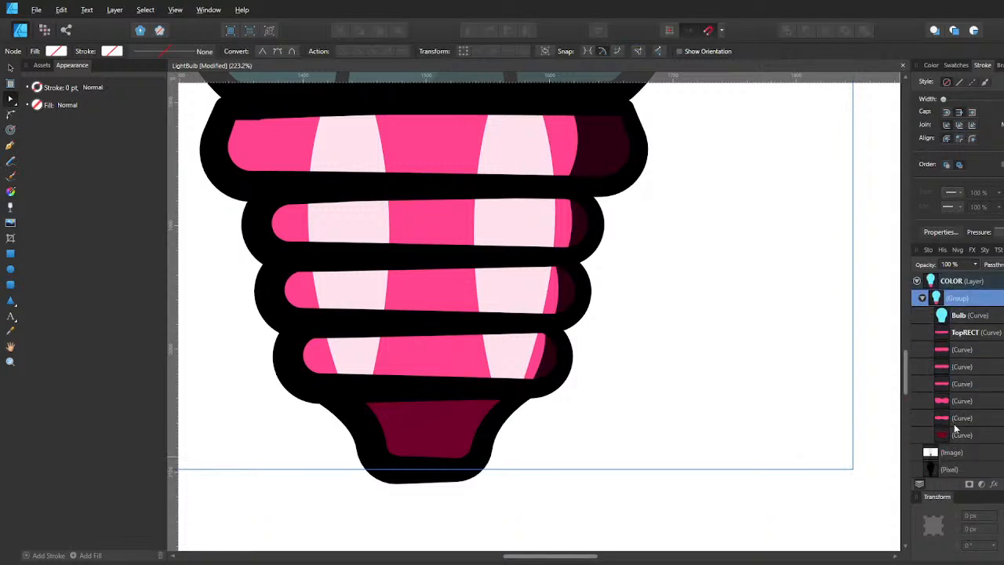
click(957, 434)
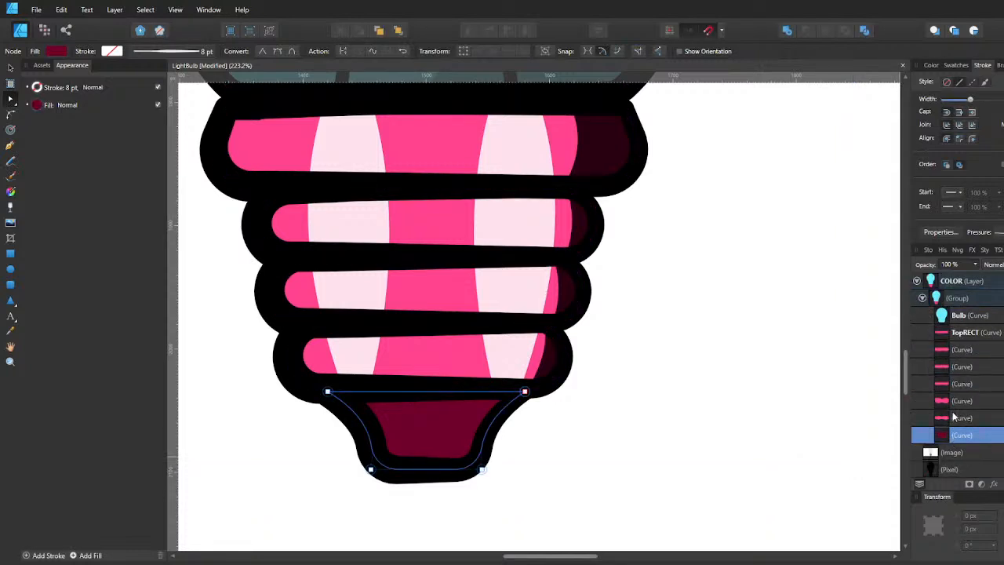
scroll(967, 381, up, 3)
click(965, 349)
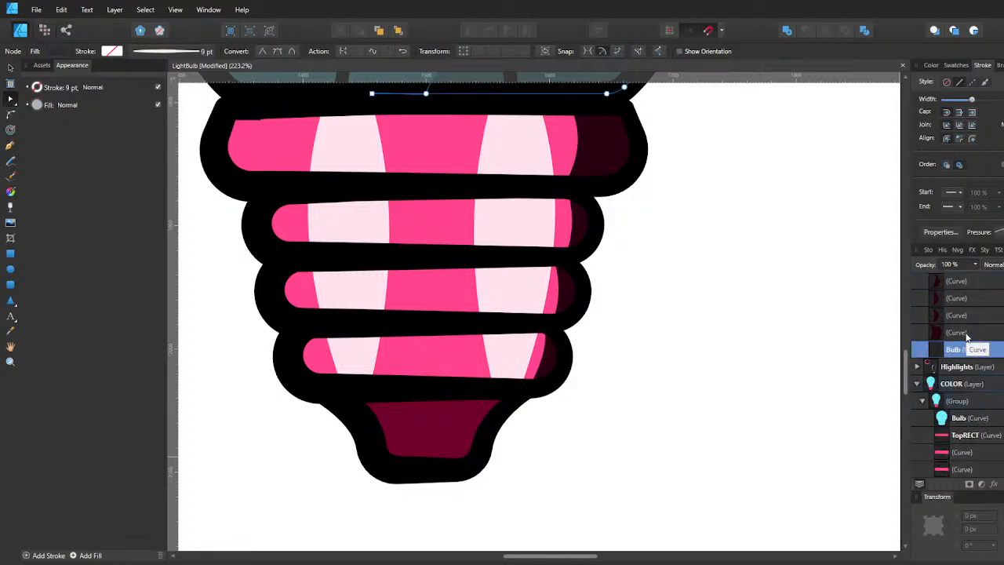
key(ctrl+v)
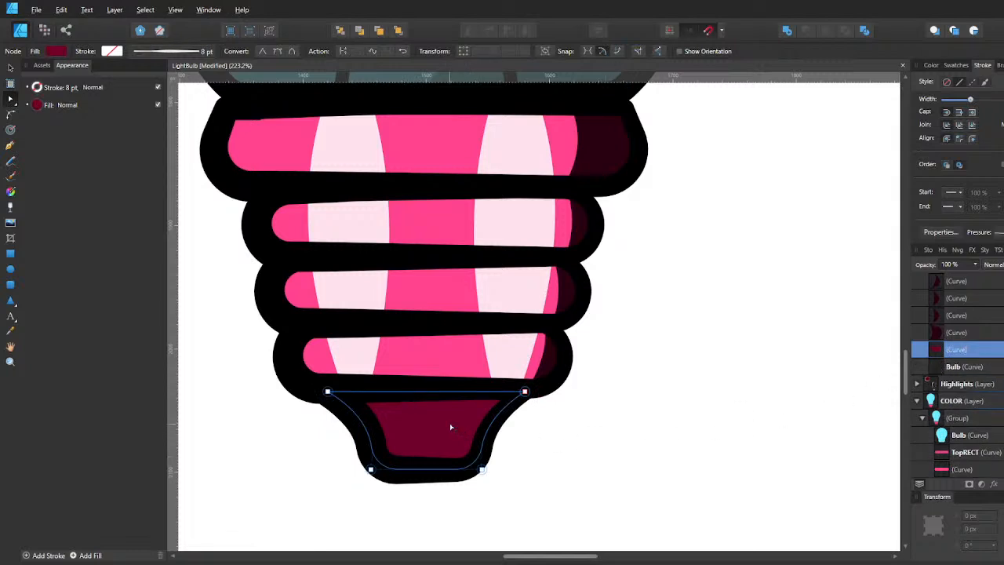
Offset one tip copy about 16 px left and 16 px up, and subtract it from a second pasted copy to form a shadow sliver.
key(v)
drag(445, 425, 428, 411)
key(ctrl+v)
shift+click(485, 418)
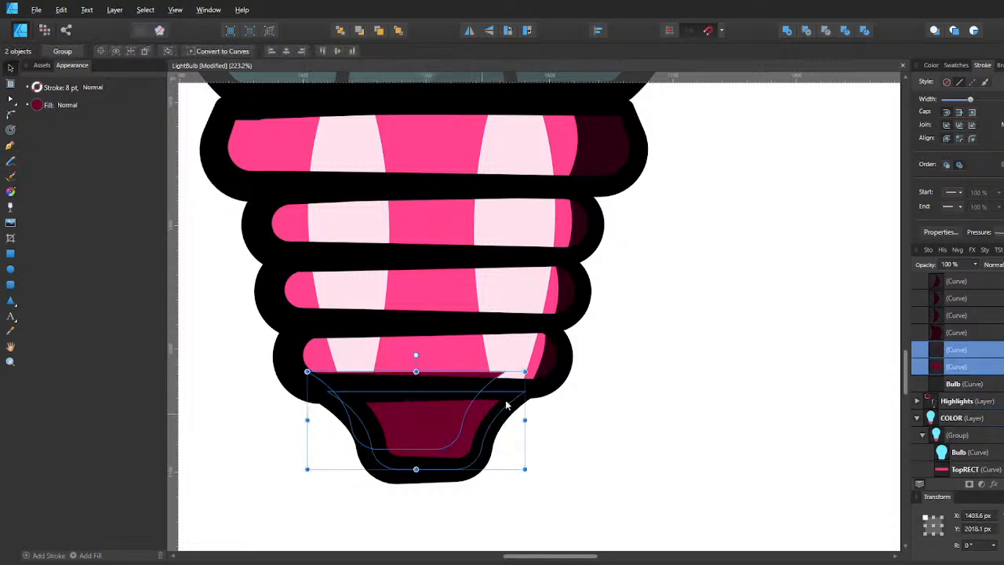
click(806, 32)
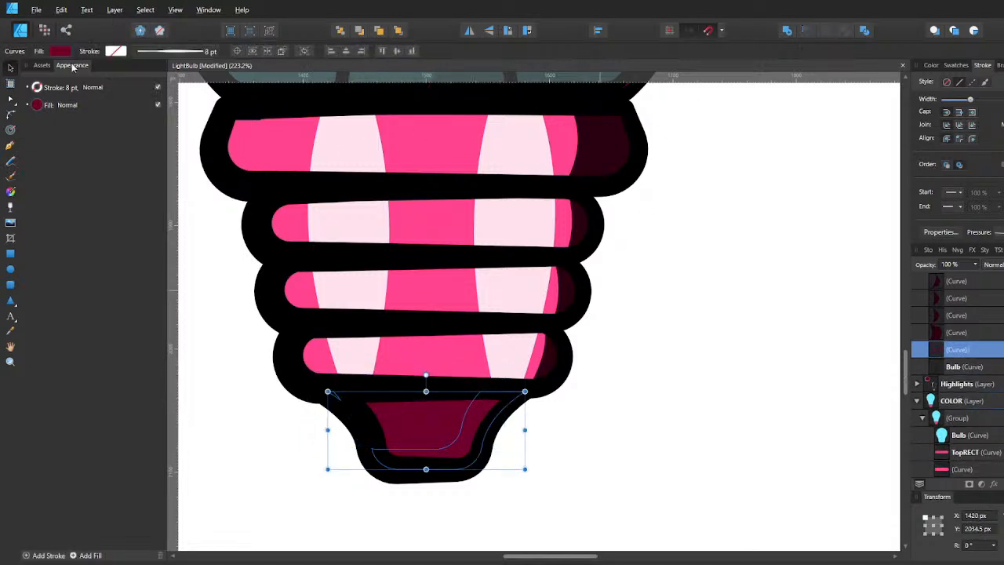
Darken the tip shadow's fill to a near-black maroon and lower the fill opacity to about half.
click(66, 53)
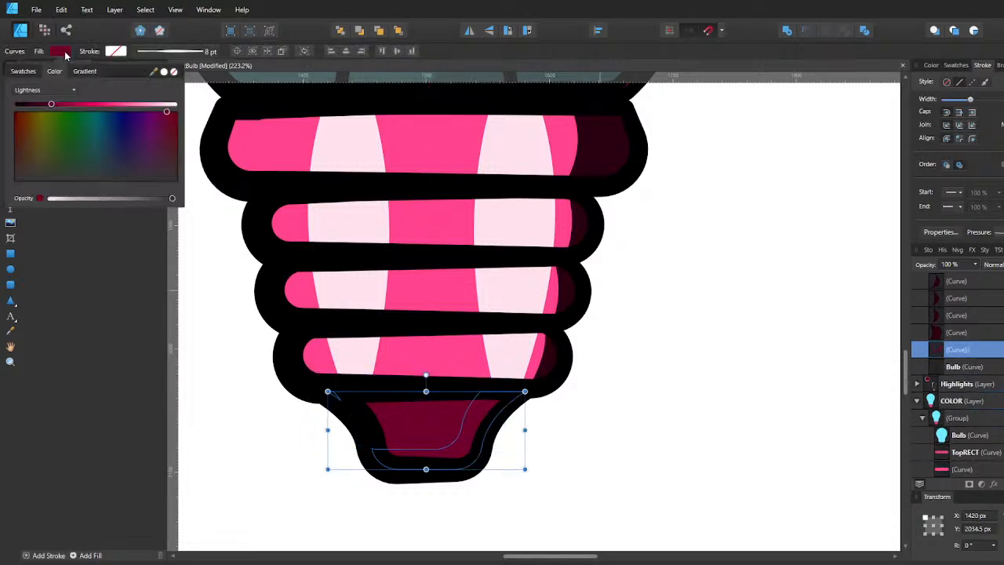
click(27, 105)
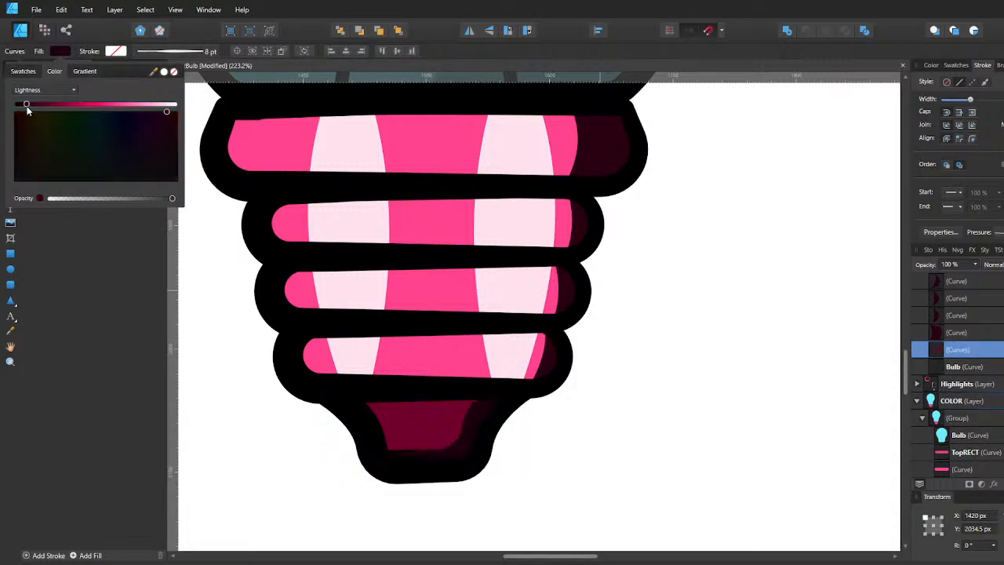
click(102, 199)
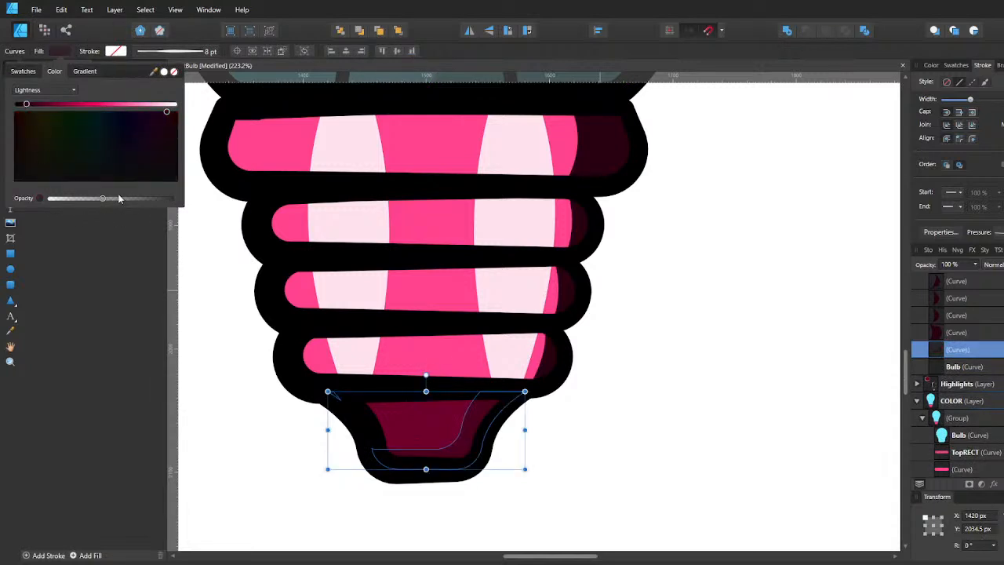
click(115, 198)
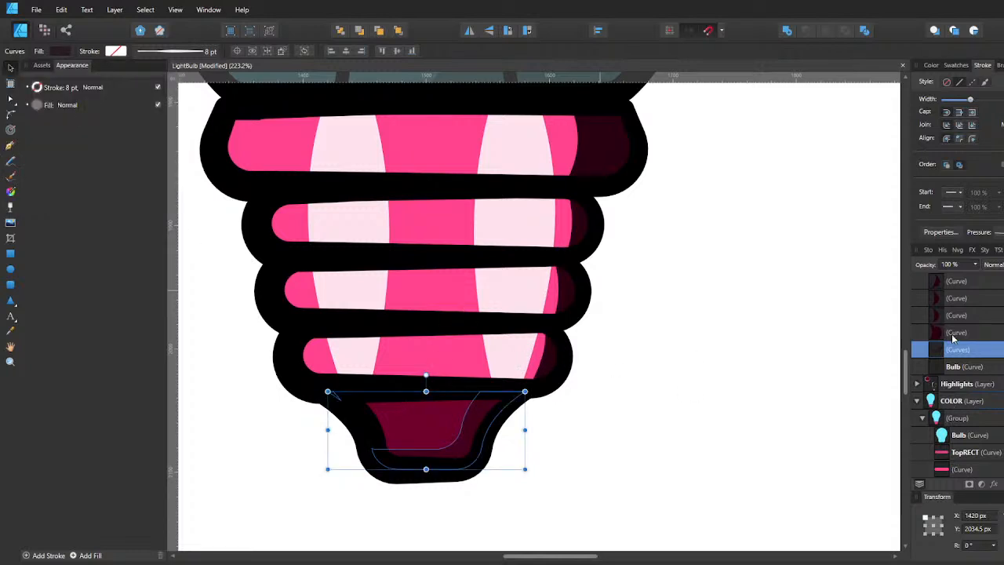
Select the four base ring shadow curves in the Shadows layer and lower their fill opacity to about two-thirds.
scroll(952, 334, up, 2)
click(949, 367)
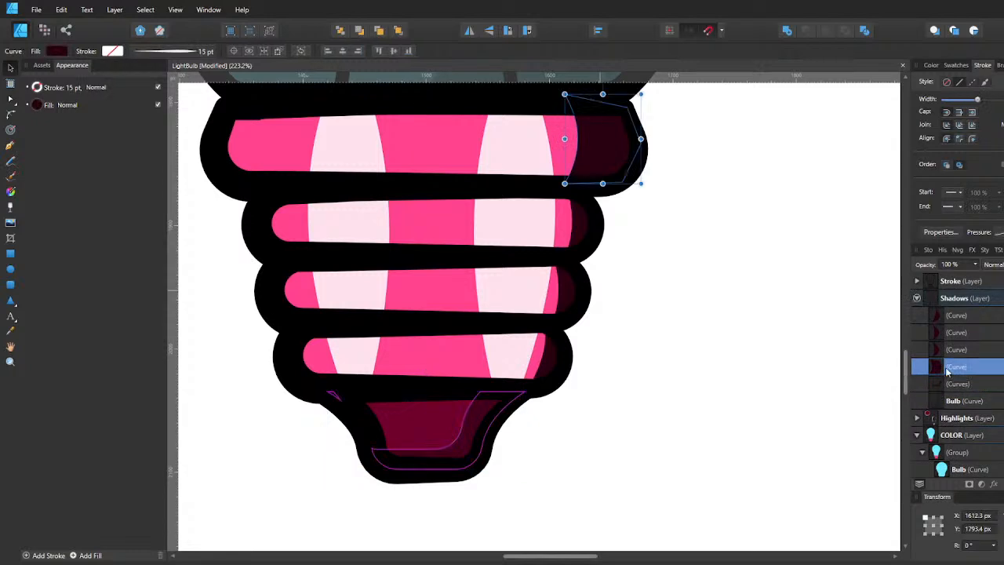
shift+click(956, 315)
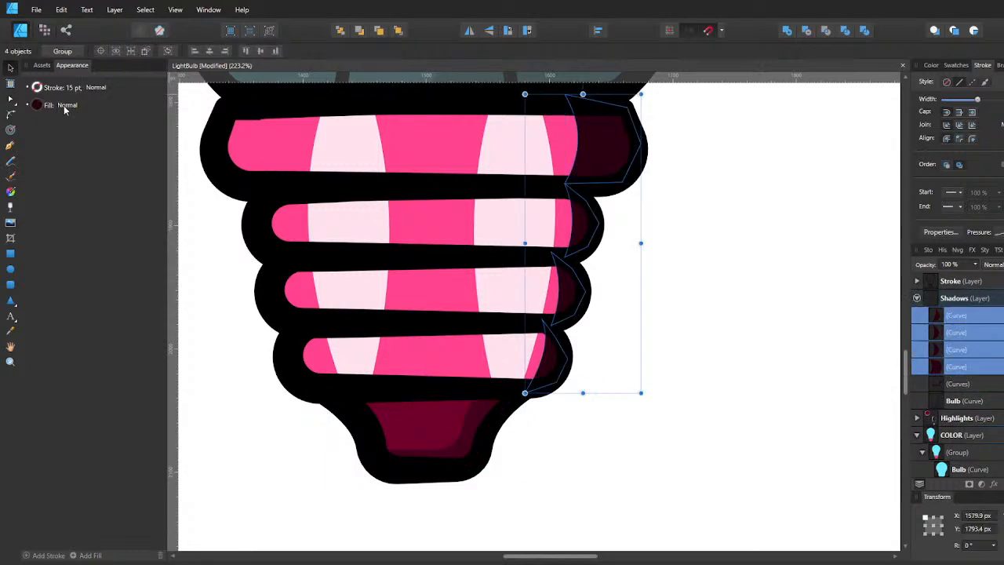
click(37, 105)
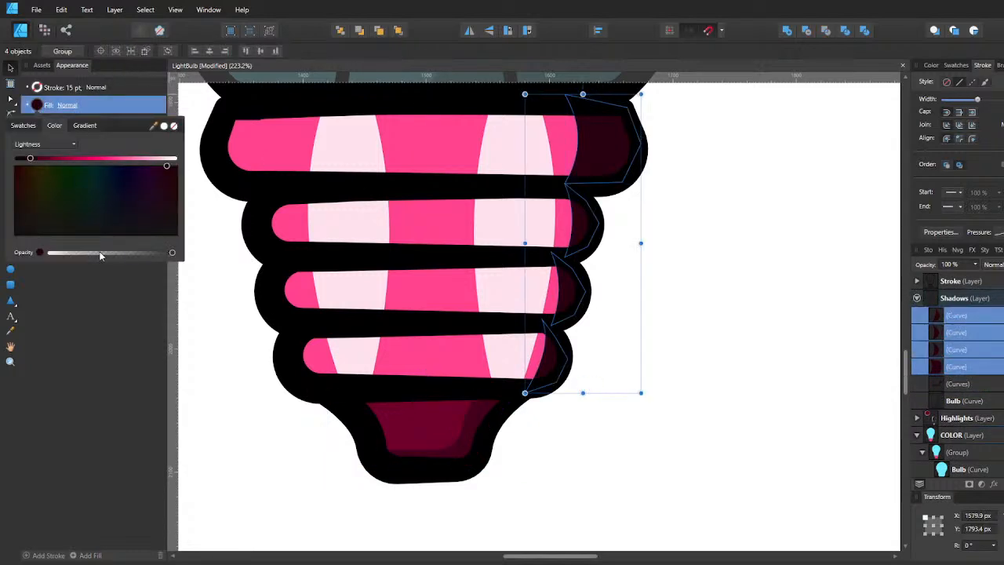
click(127, 254)
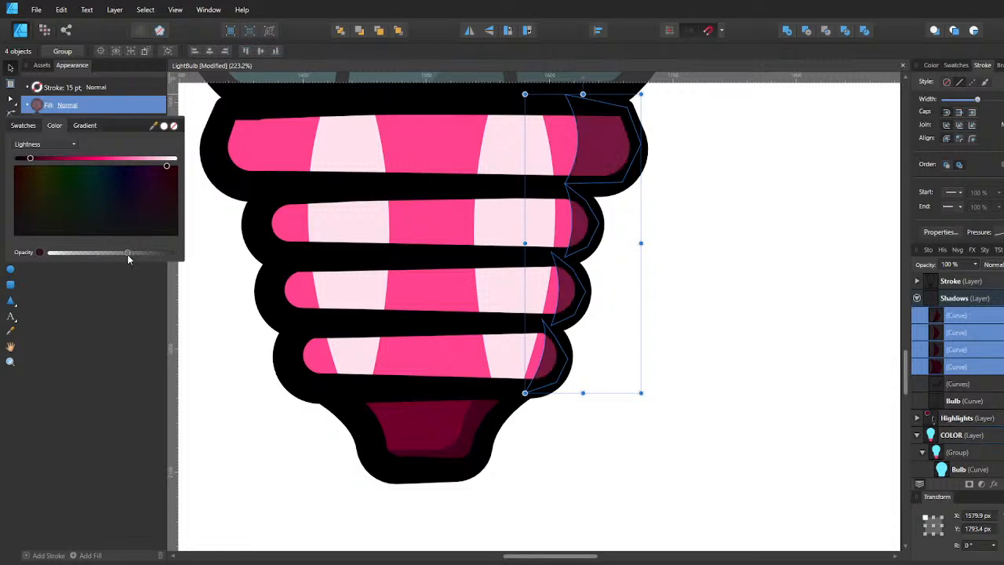
click(687, 306)
Reduce the fill opacity of the right highlight stripe on the bulb's base to about 70 percent.
scroll(694, 284, down, 2)
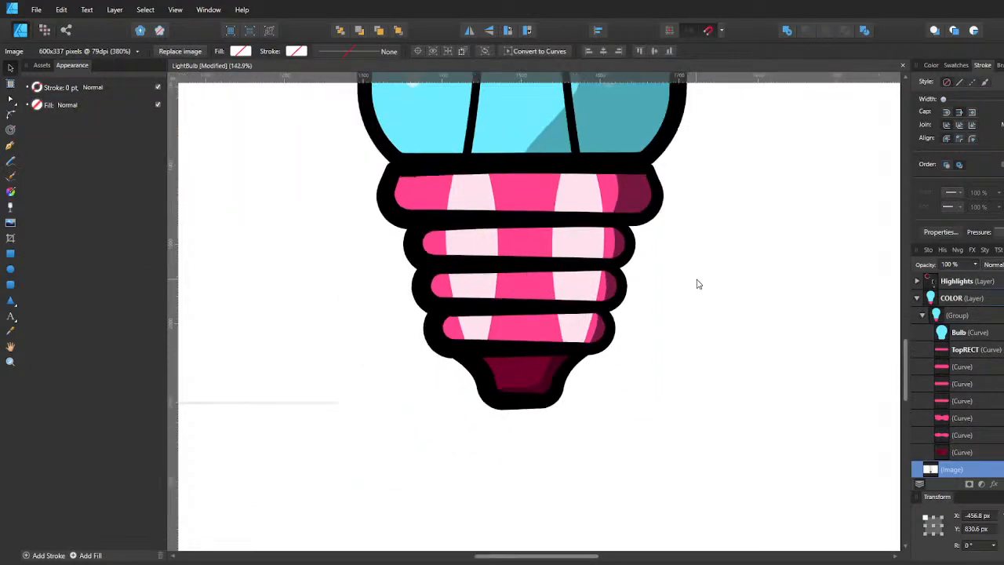
scroll(698, 284, down, 5)
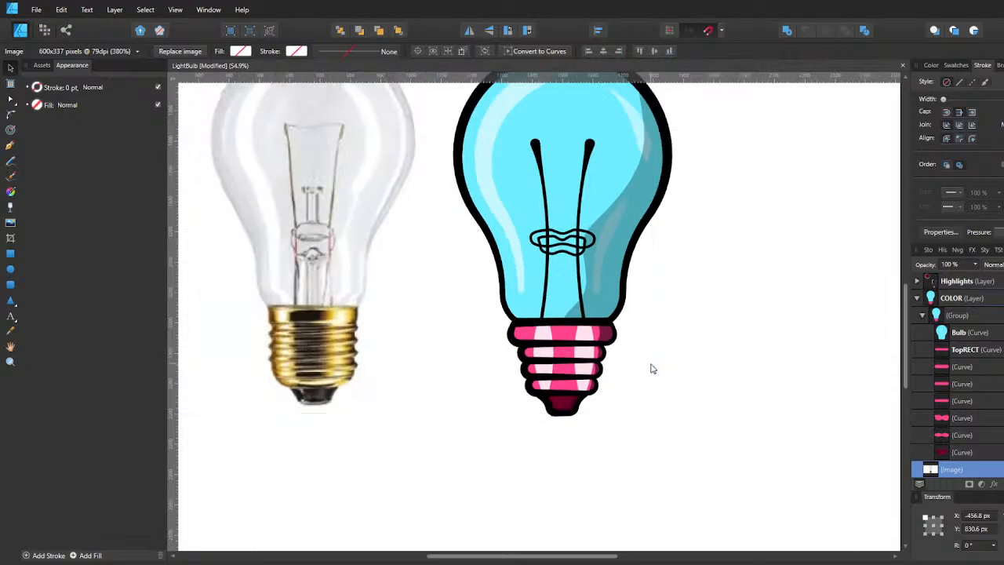
scroll(584, 357, up, 2)
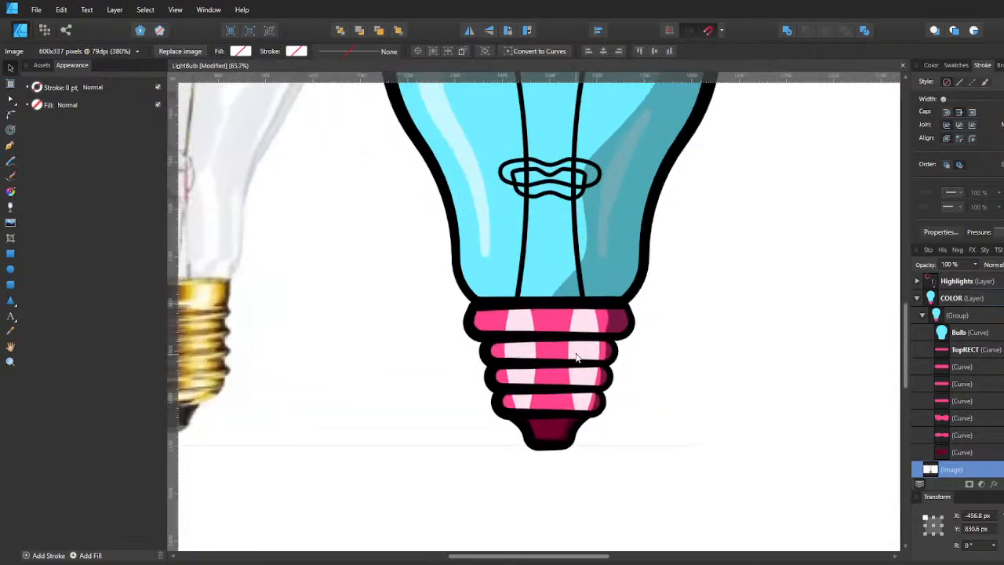
scroll(581, 356, down, 4)
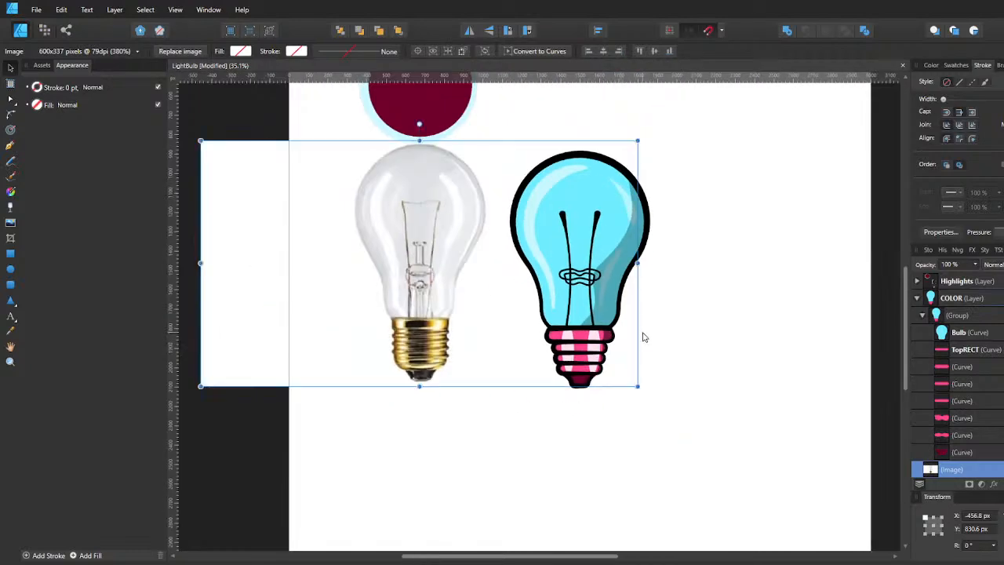
scroll(591, 356, up, 2)
scroll(591, 355, down, 1)
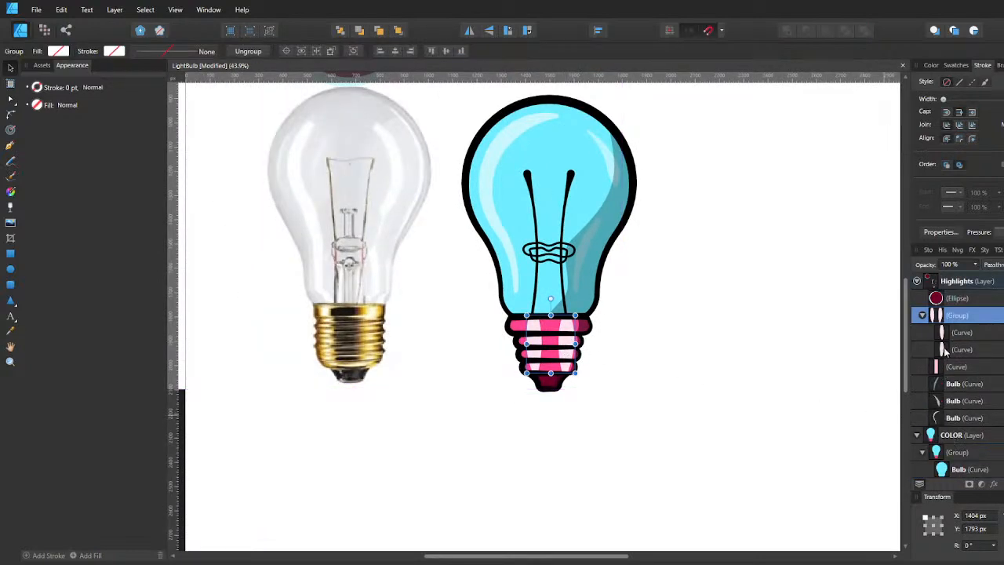
click(942, 349)
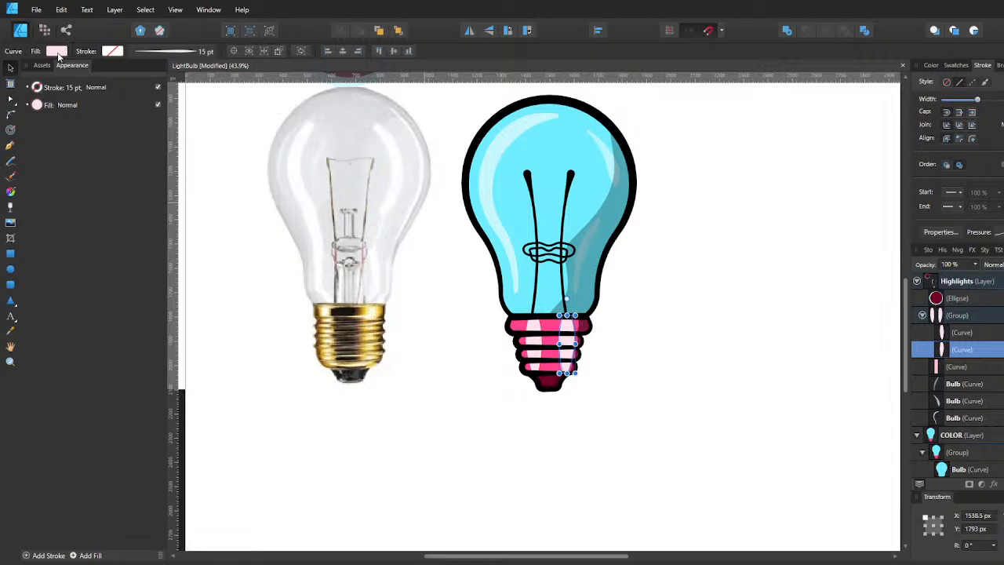
click(56, 52)
click(137, 197)
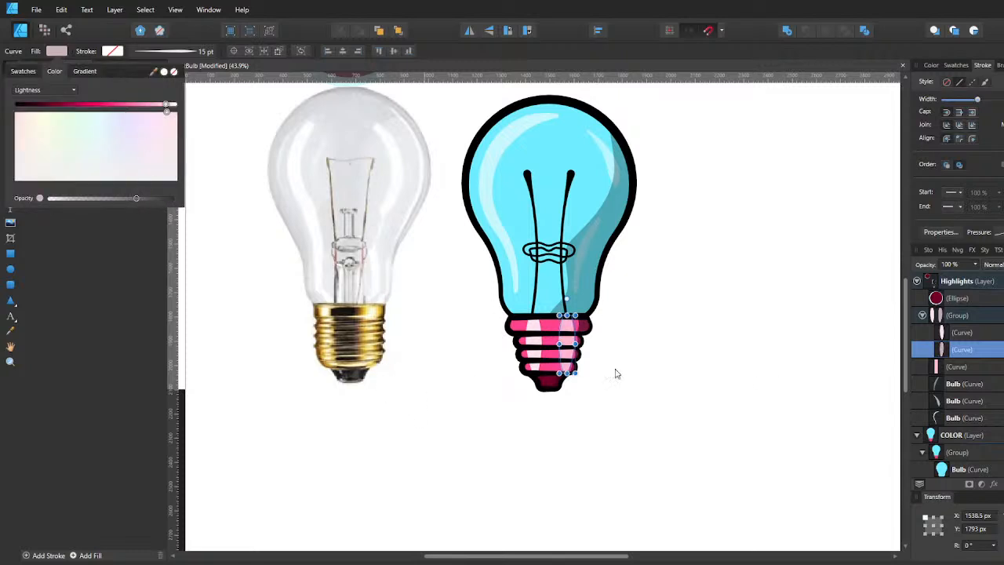
drag(943, 347, 942, 332)
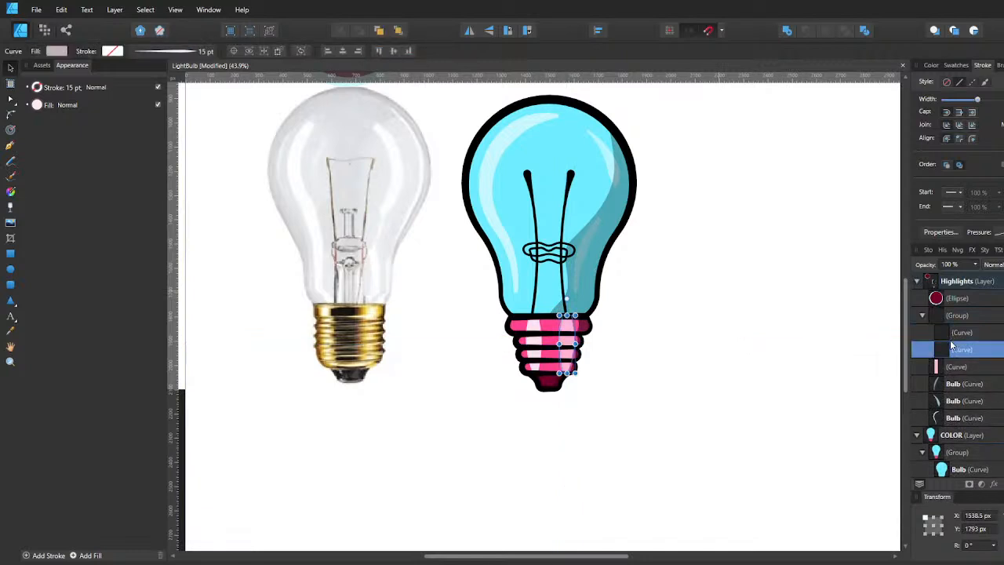
key(ctrl+z)
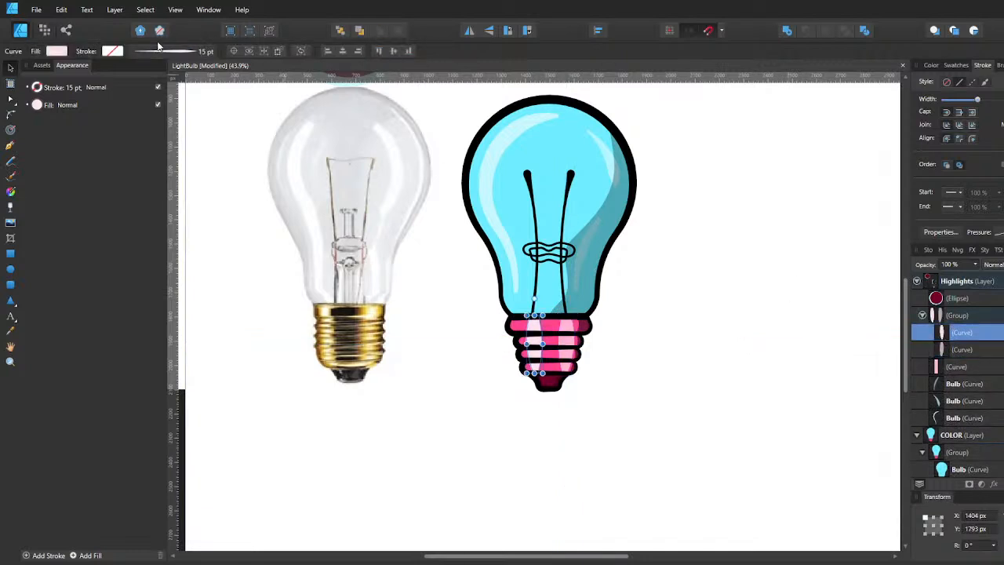
Reduce the fill opacity of the left highlight stripe on the bulb's base.
click(58, 52)
click(154, 200)
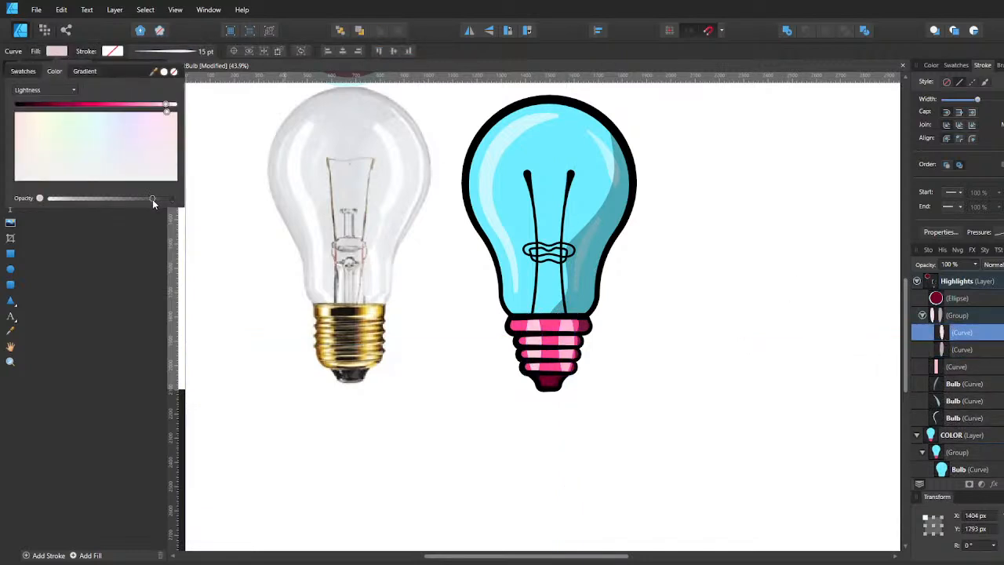
click(949, 350)
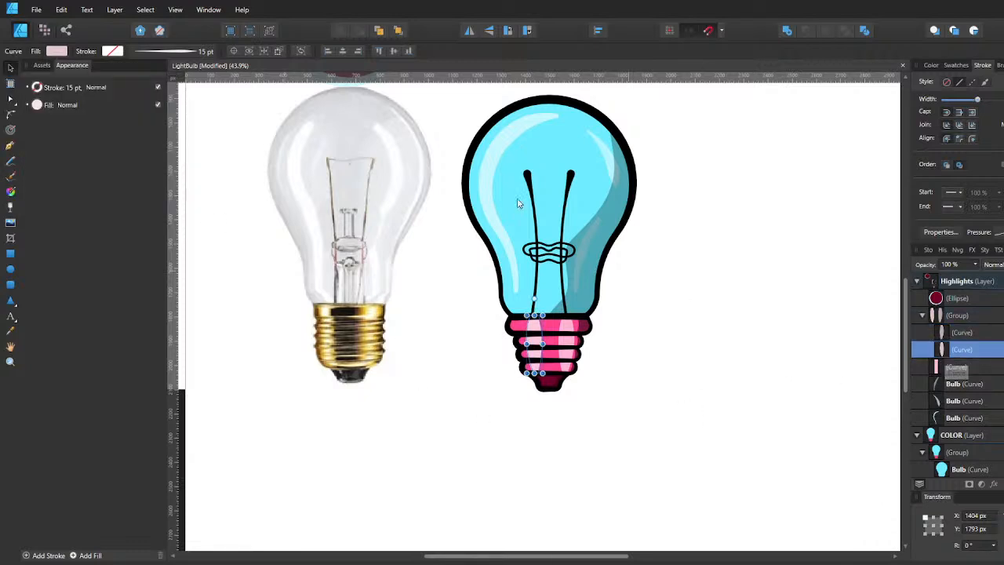
click(56, 51)
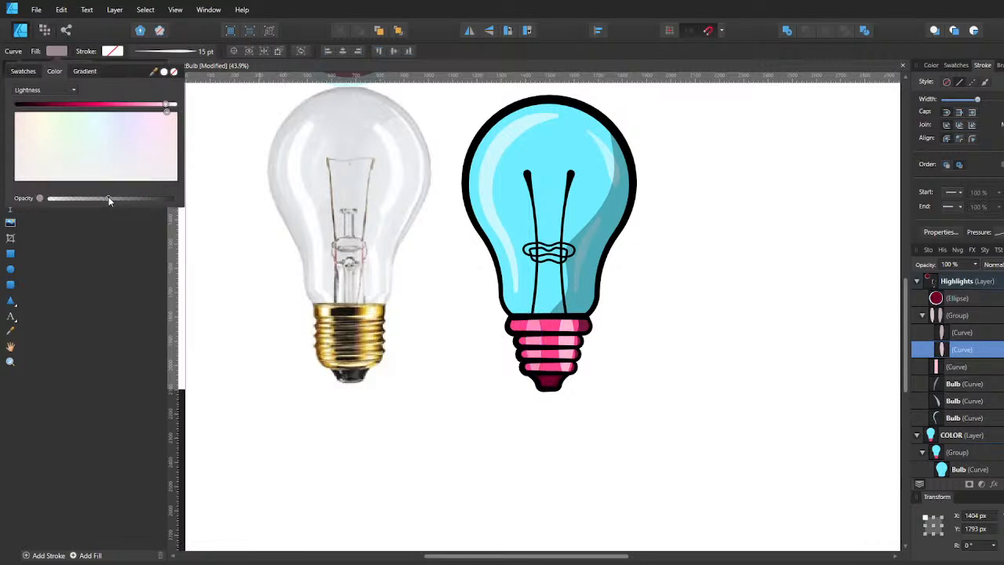
click(965, 346)
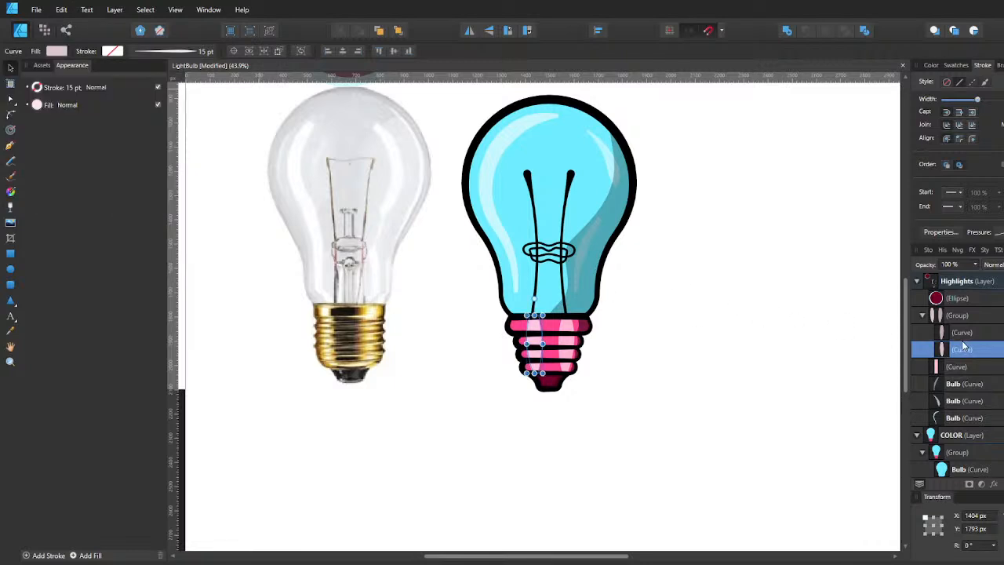
Lower the right base highlight stripe's fill opacity to about half, keeping both stripes as separate curves in the group.
click(963, 333)
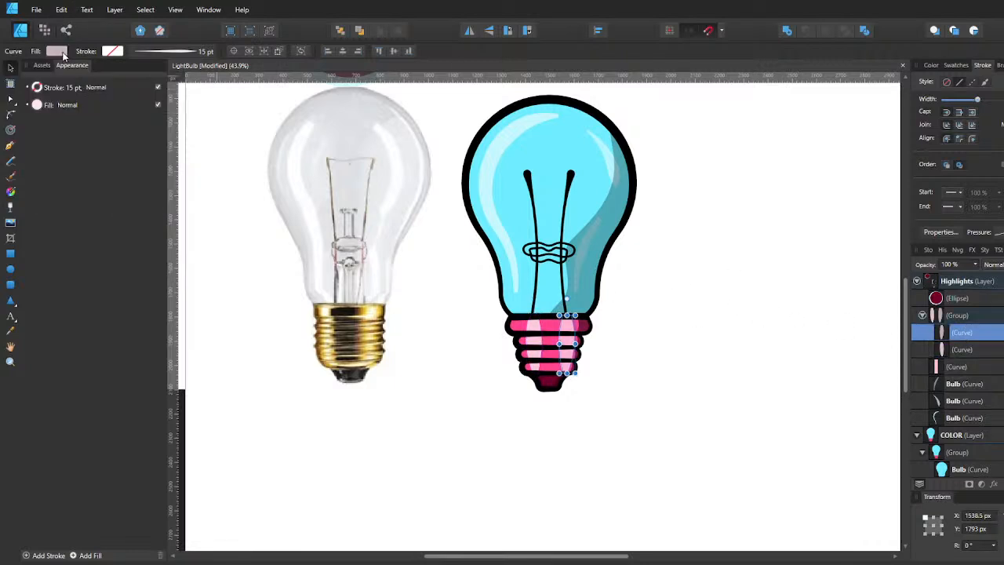
click(56, 51)
click(94, 198)
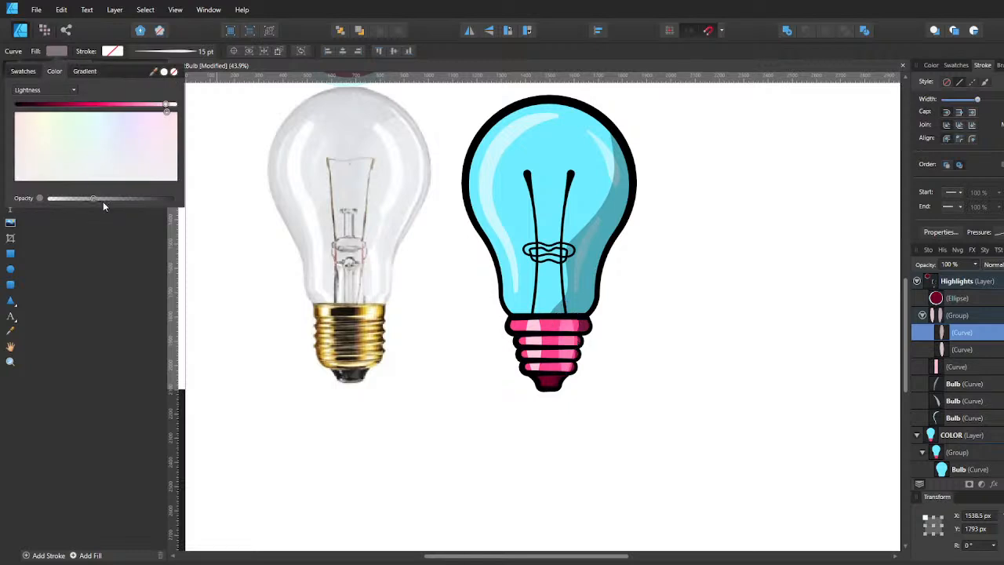
click(109, 198)
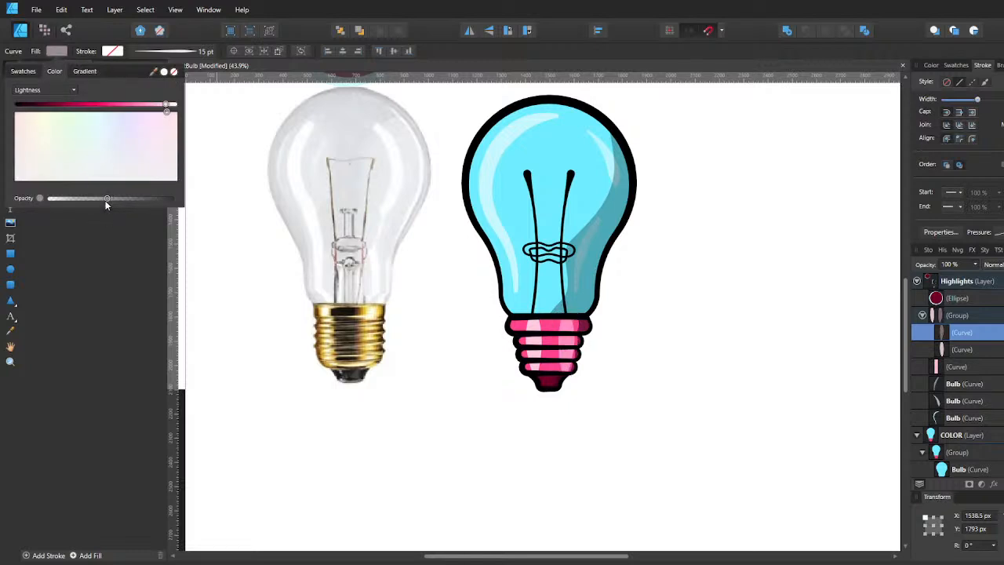
click(942, 349)
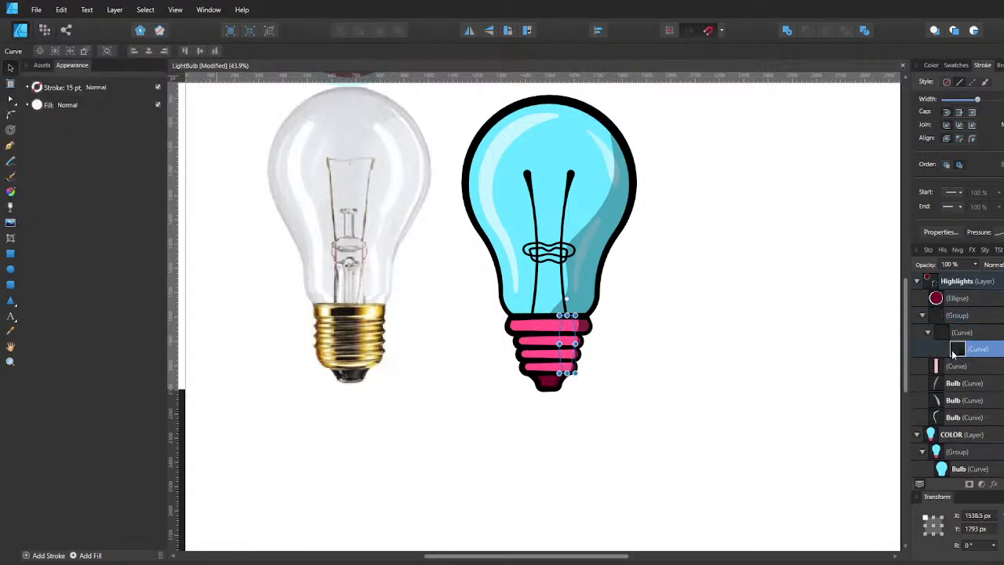
key(ctrl+z)
Set the left base highlight stripe's fill opacity to about 65 percent and clear the selection.
click(955, 350)
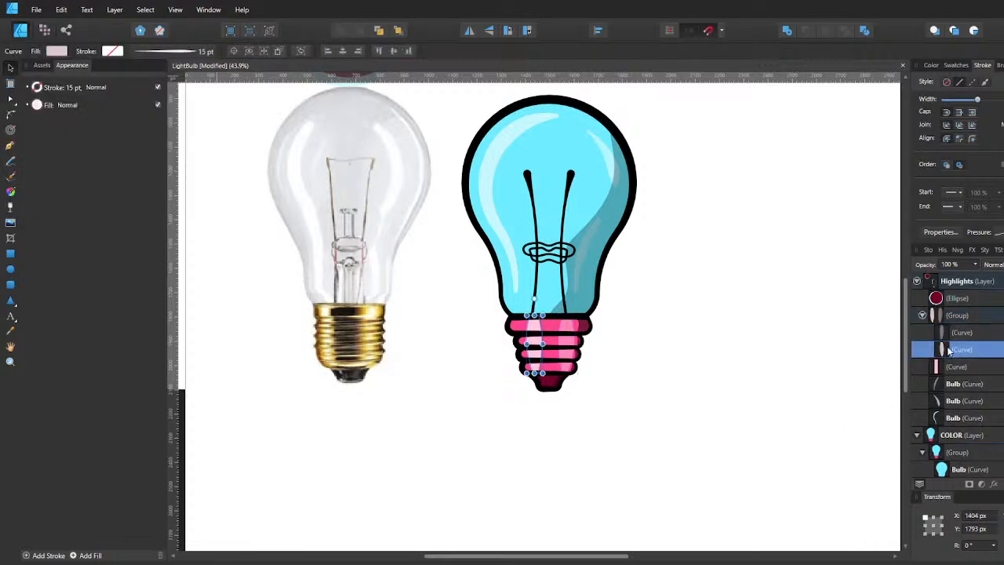
click(55, 52)
click(135, 199)
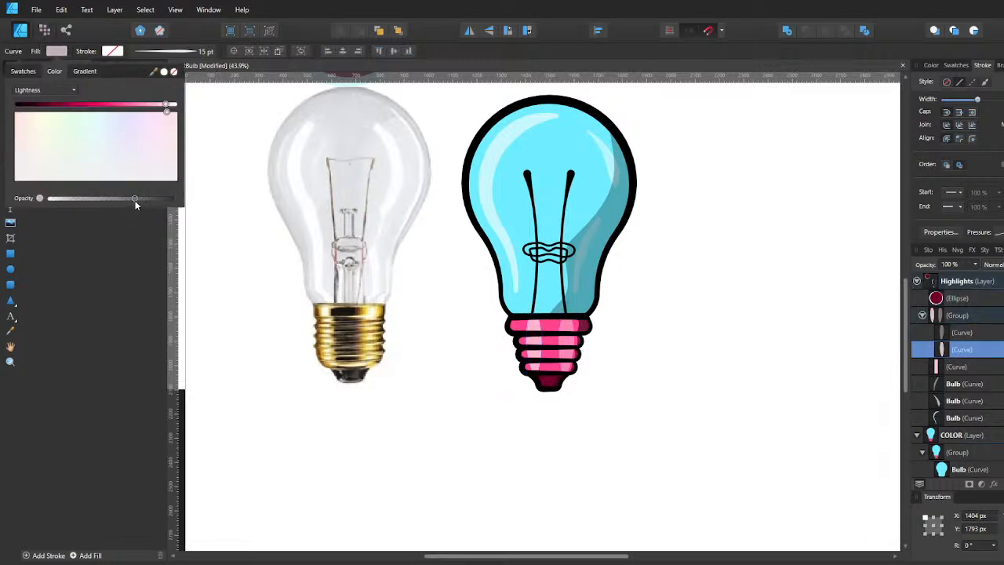
click(120, 199)
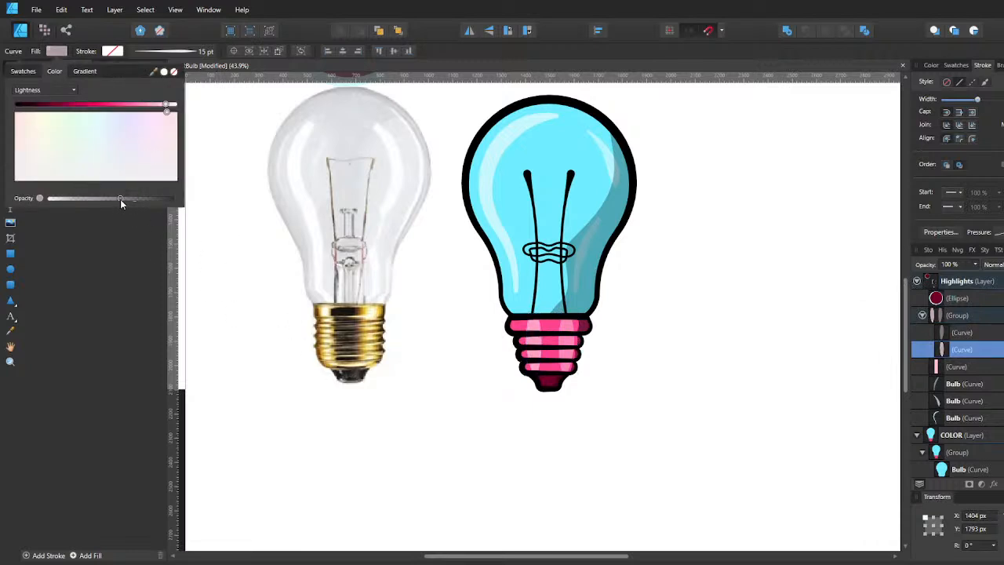
click(129, 199)
click(455, 456)
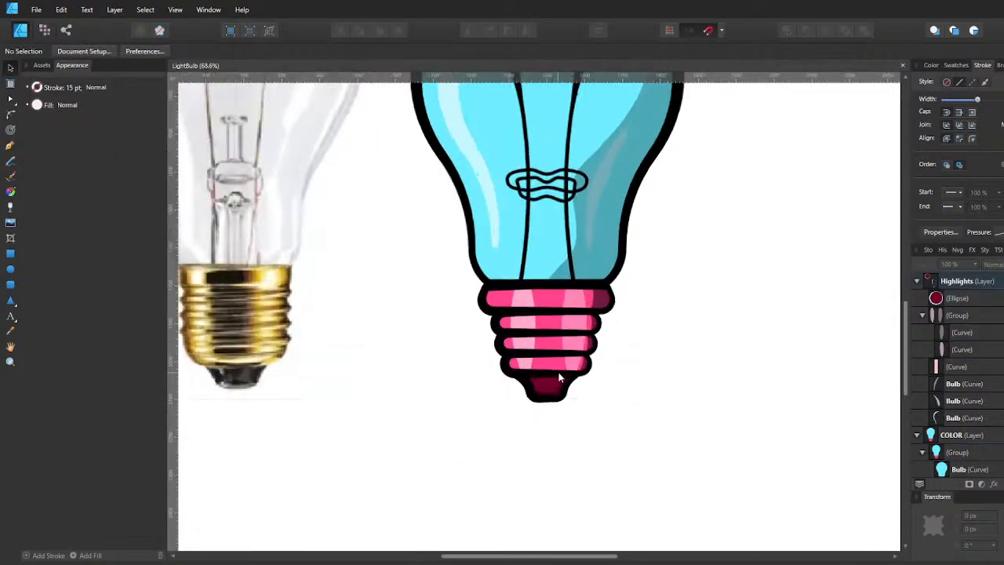
Widen the shadow on the fourth base ring by moving both of its inner edge nodes about 20 px left.
scroll(565, 376, up, 3)
scroll(571, 374, down, 4)
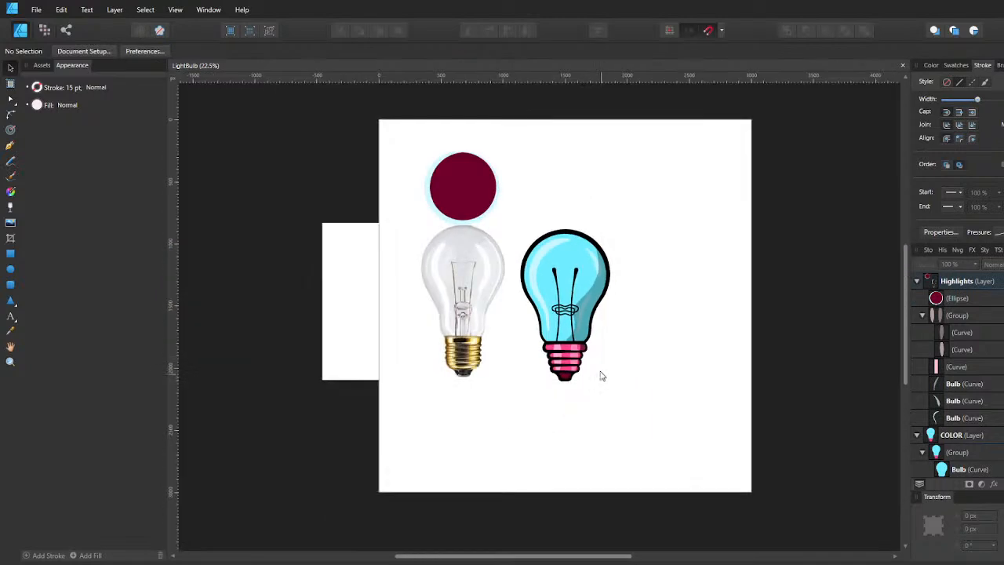
scroll(596, 370, up, 5)
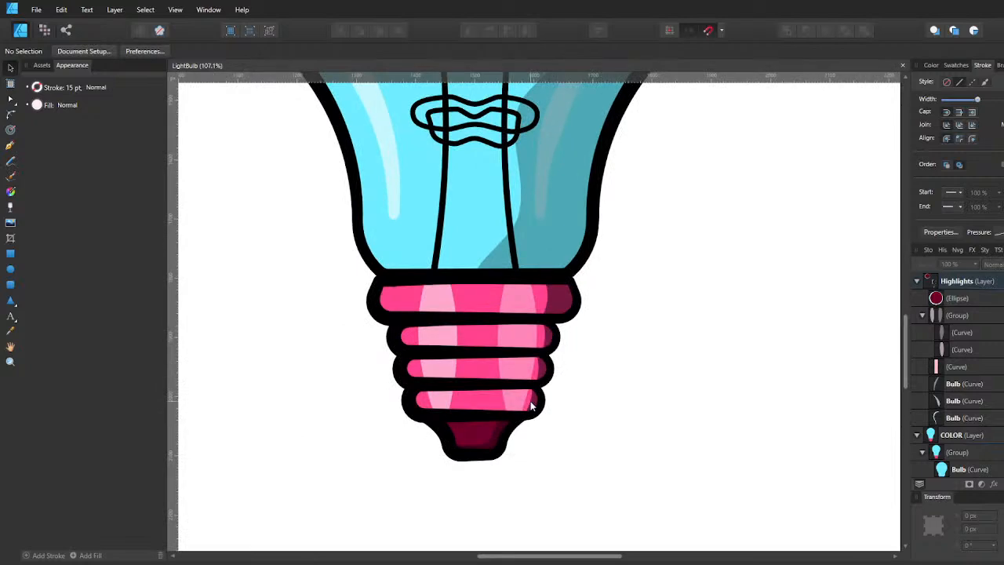
scroll(531, 400, up, 2)
click(530, 400)
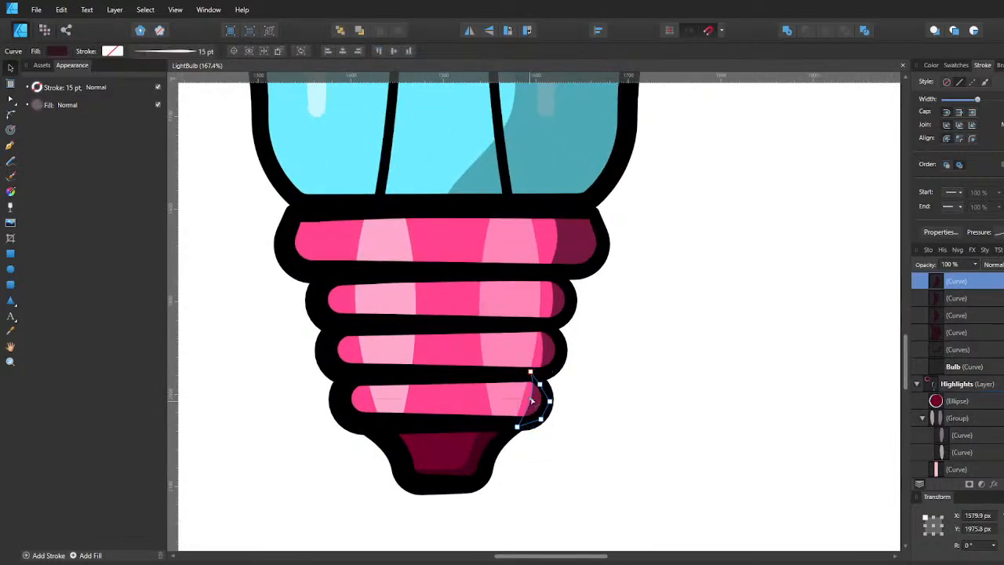
key(a)
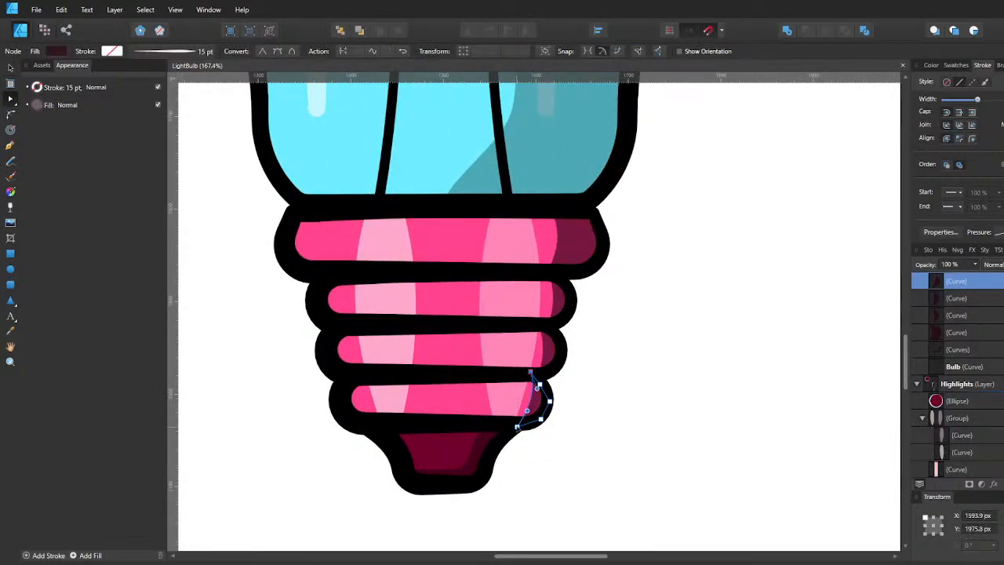
click(516, 426)
key(shift+Left)
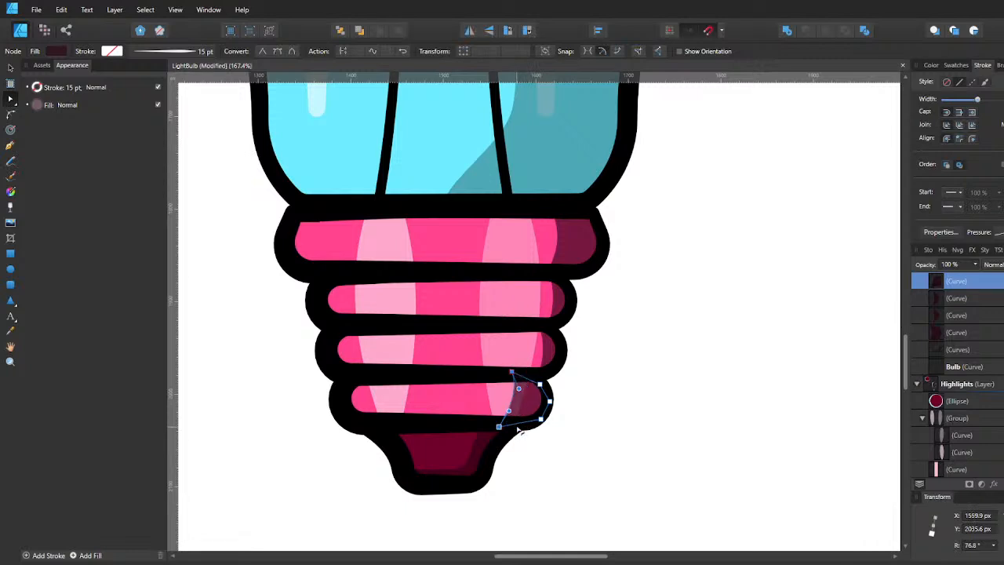
key(shift+Left)
Widen the shadows on the third and second base rings by moving their inner edge nodes 10 px left.
click(545, 353)
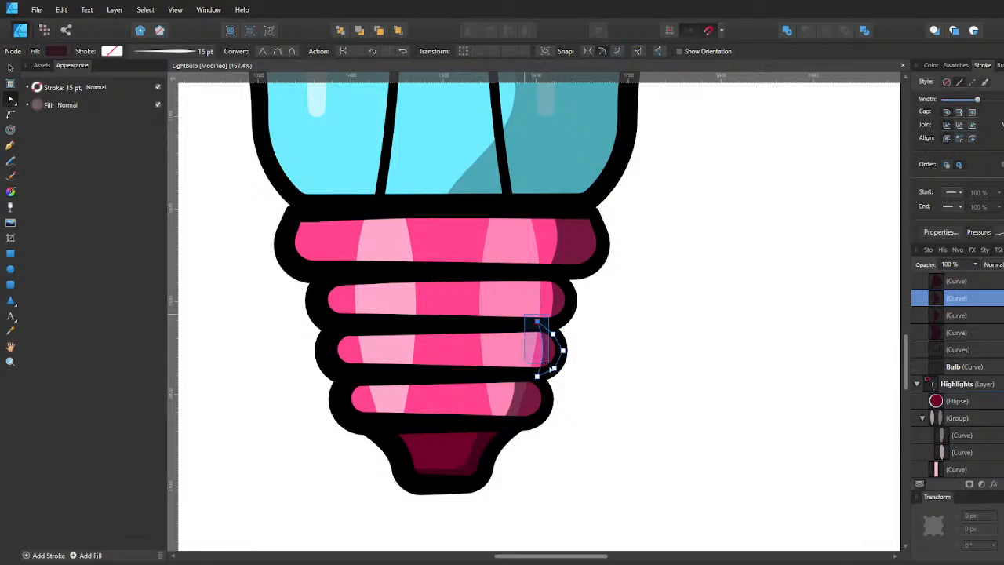
drag(553, 388, 553, 390)
key(shift+Left)
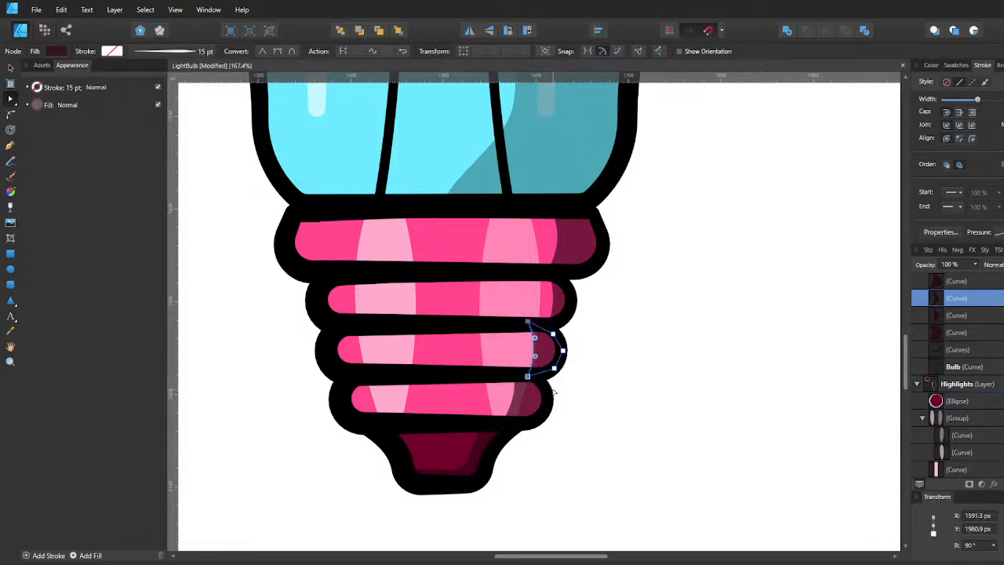
click(563, 300)
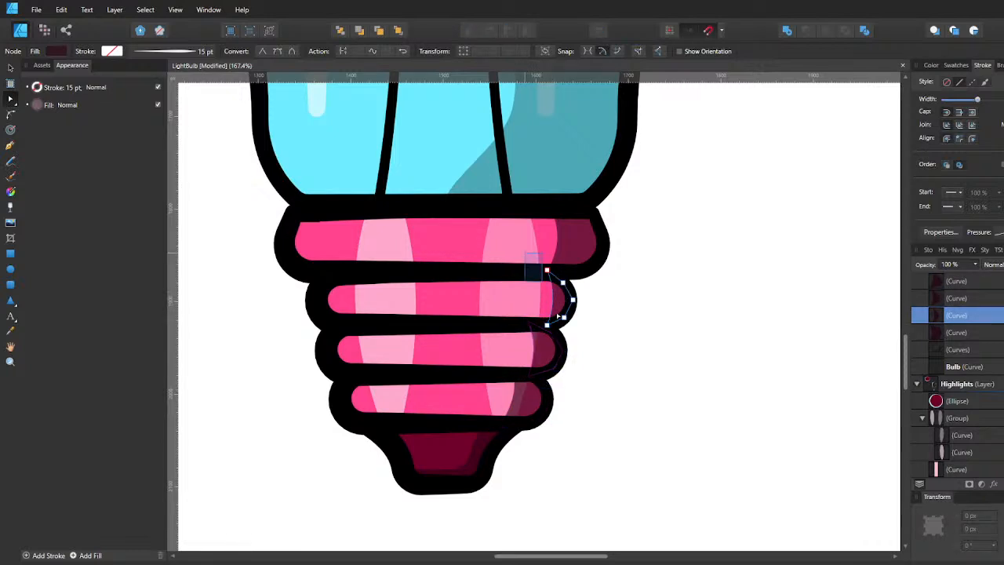
key(shift+Left)
click(608, 342)
click(641, 360)
scroll(682, 373, down, 6)
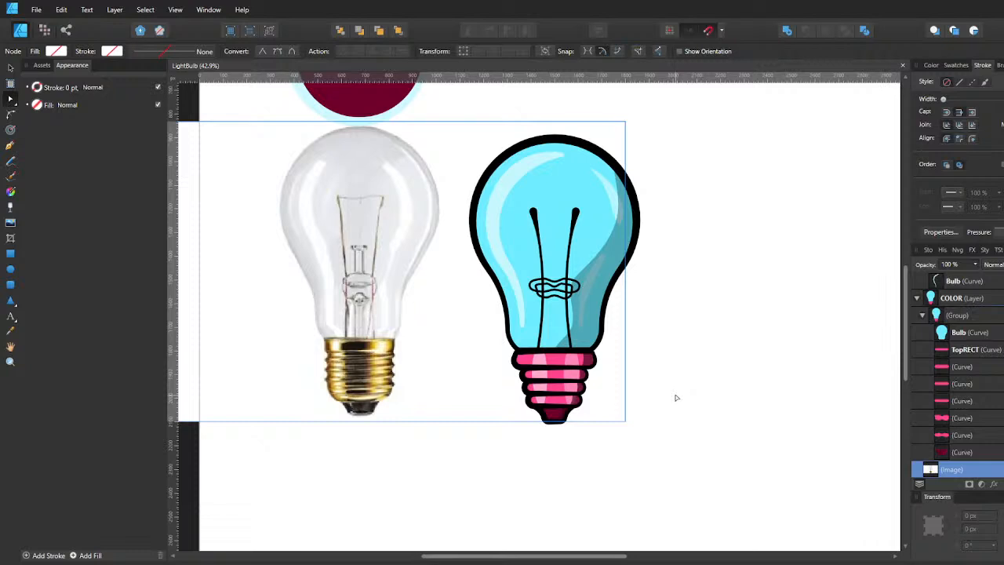
scroll(675, 398, down, 2)
scroll(638, 401, up, 1)
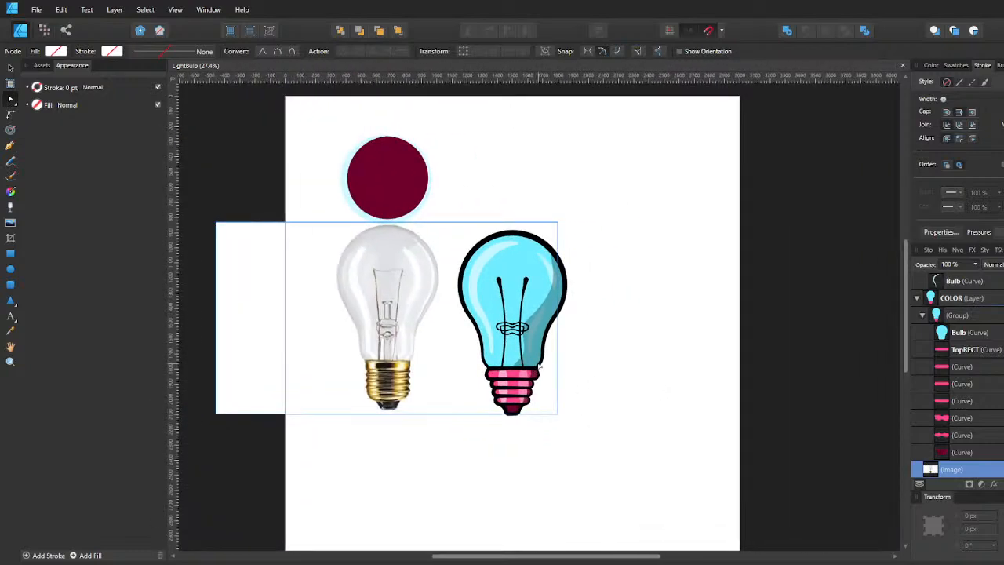
Compare the illustrated bulb's base shading and glass highlights with the reference photo at several magnifications.
scroll(541, 376, up, 1)
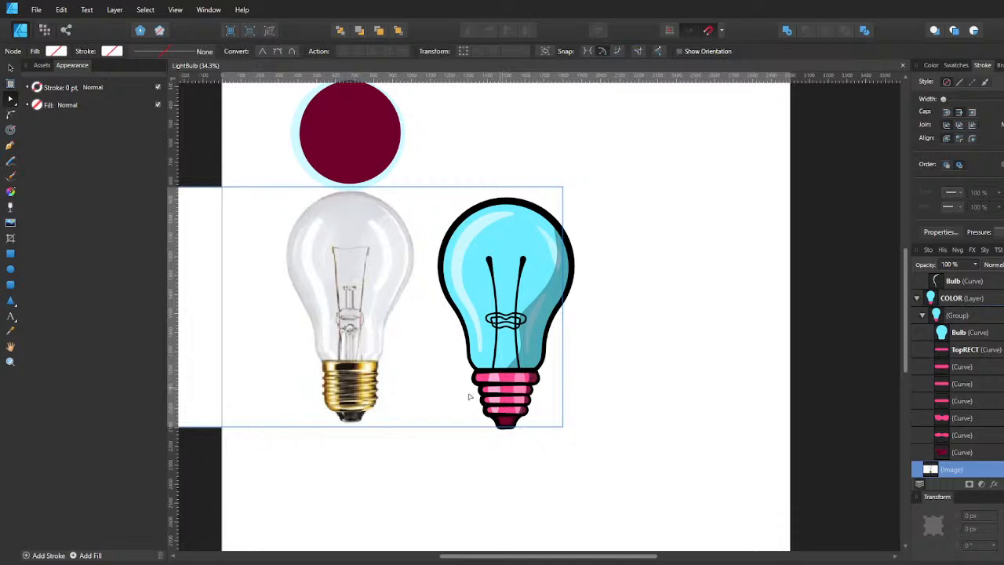
scroll(507, 404, up, 2)
scroll(513, 400, up, 1)
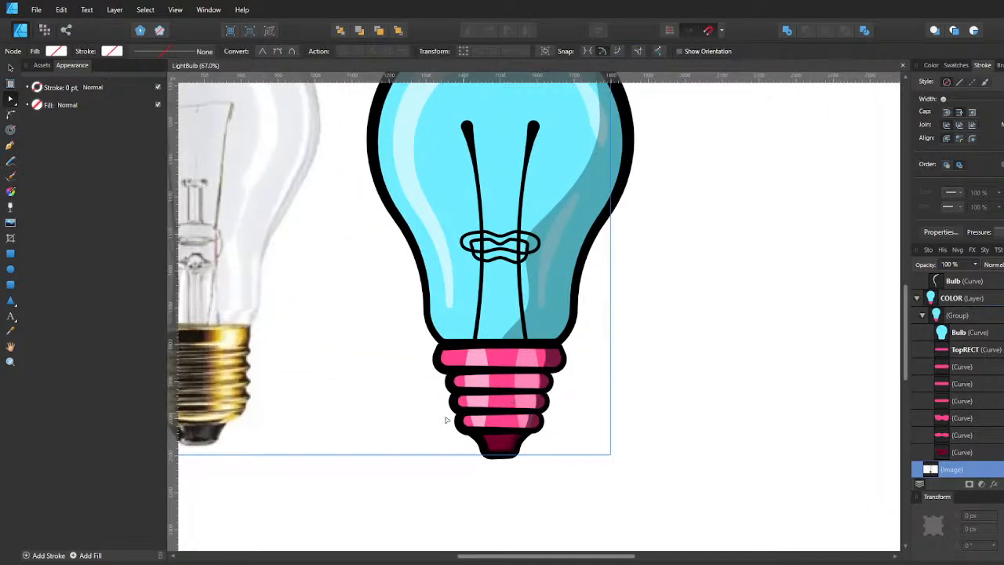
scroll(533, 406, left, 3)
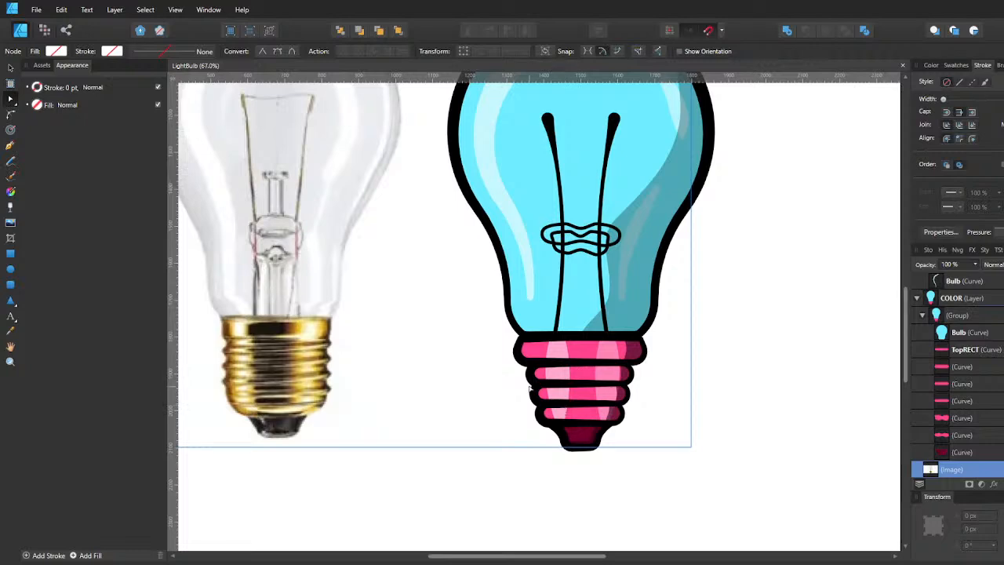
scroll(531, 390, down, 3)
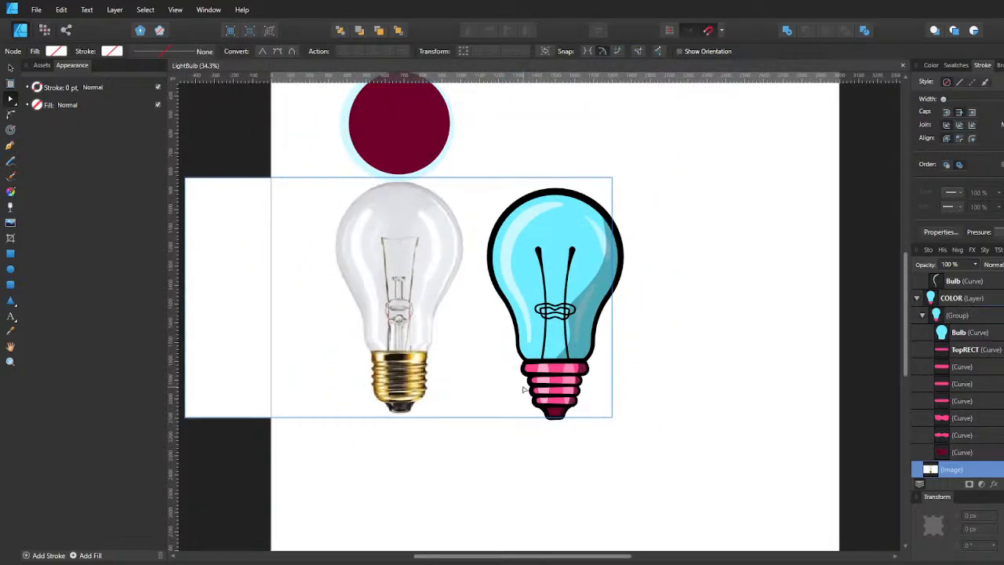
scroll(523, 389, up, 2)
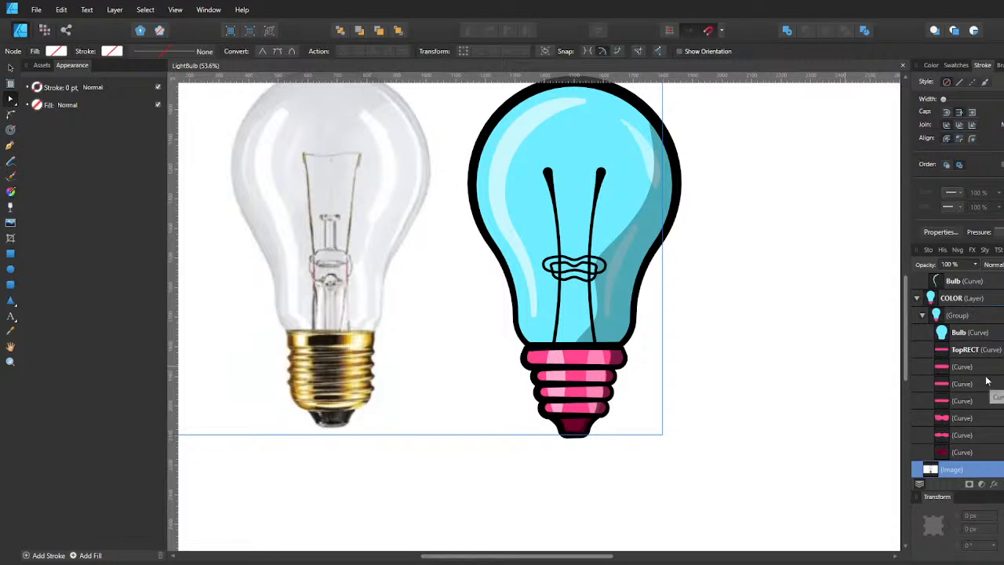
double_click(962, 382)
key(Escape)
Hide the reference photo with the whole page in view and clear the selection.
key(ctrl+0)
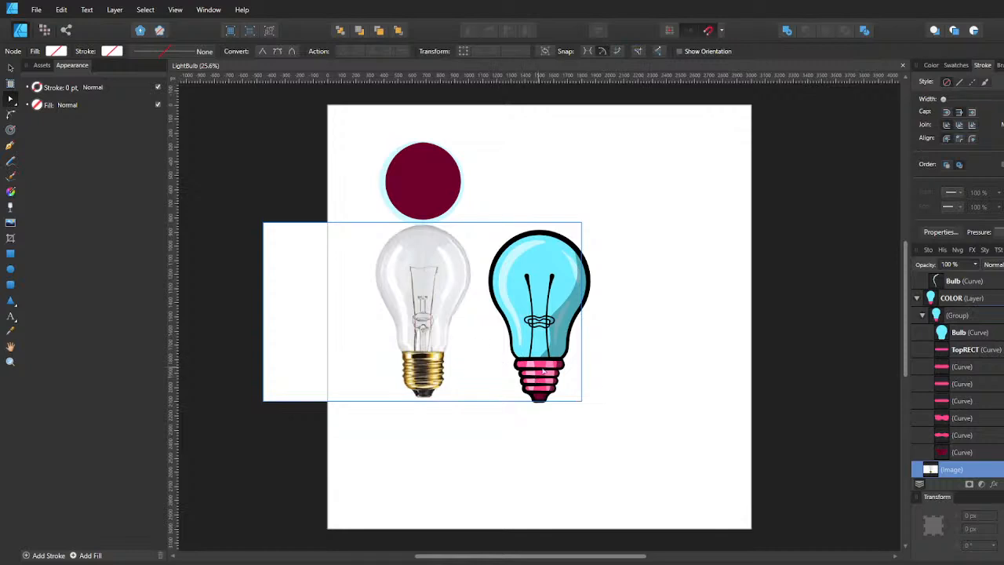
click(1003, 465)
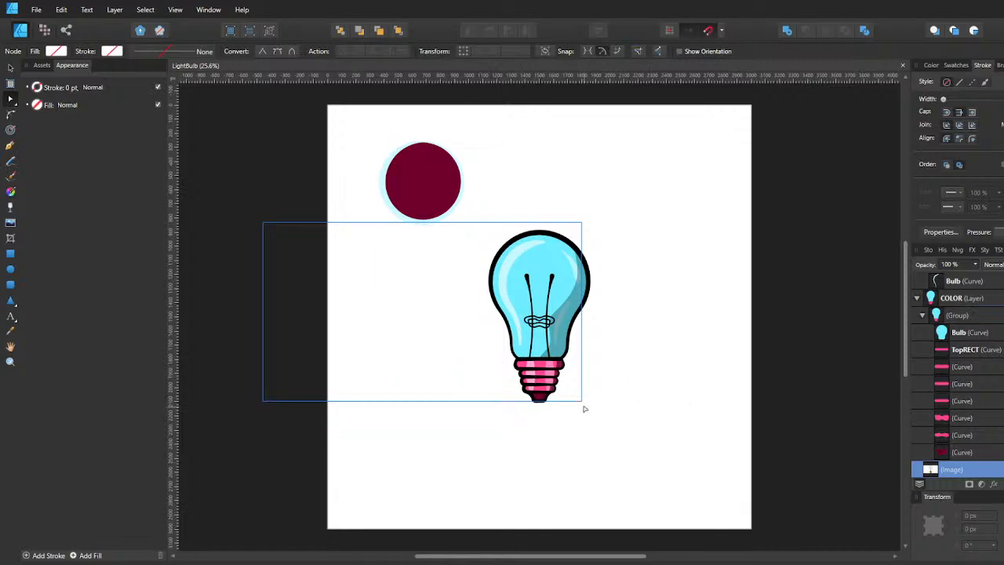
click(585, 408)
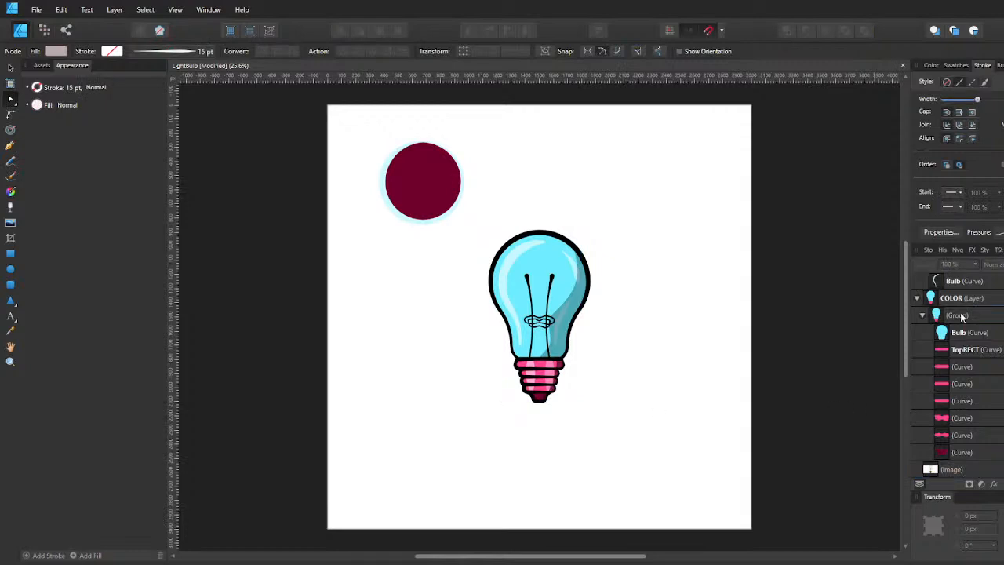
Recolor the strokes of all curves in the Stroke layer's first group with the charcoal black swatch from the PANTONE+ CMYK Coated palette.
scroll(960, 357, up, 5)
click(928, 285)
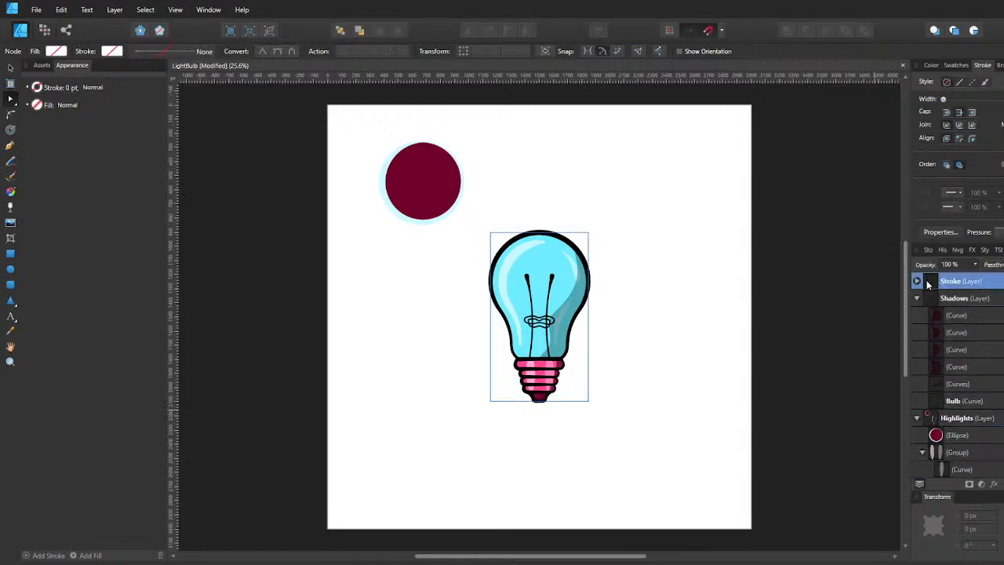
click(917, 281)
click(953, 304)
scroll(953, 305, down, 2)
scroll(955, 309, up, 2)
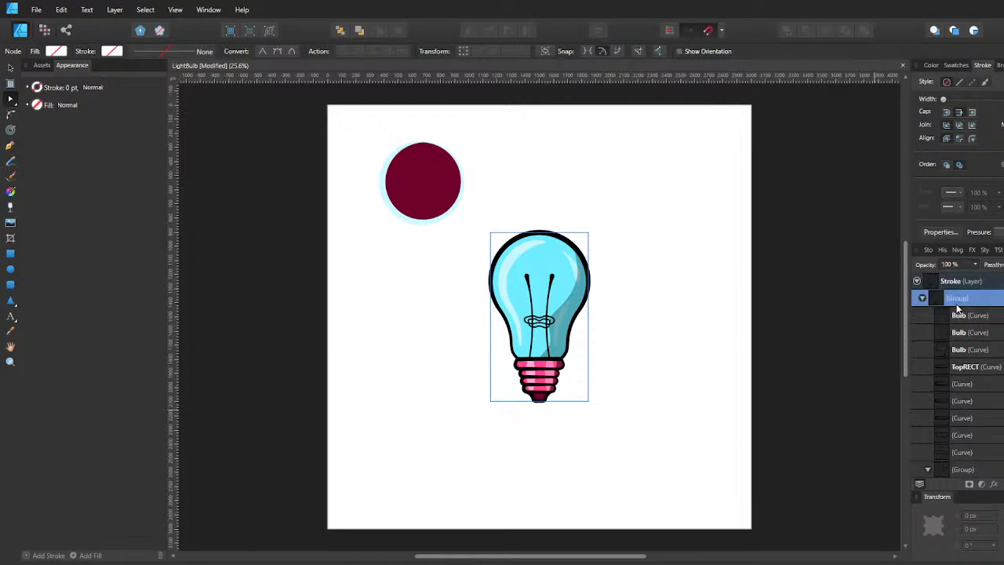
scroll(957, 309, down, 2)
scroll(960, 334, up, 2)
click(968, 320)
scroll(970, 328, down, 2)
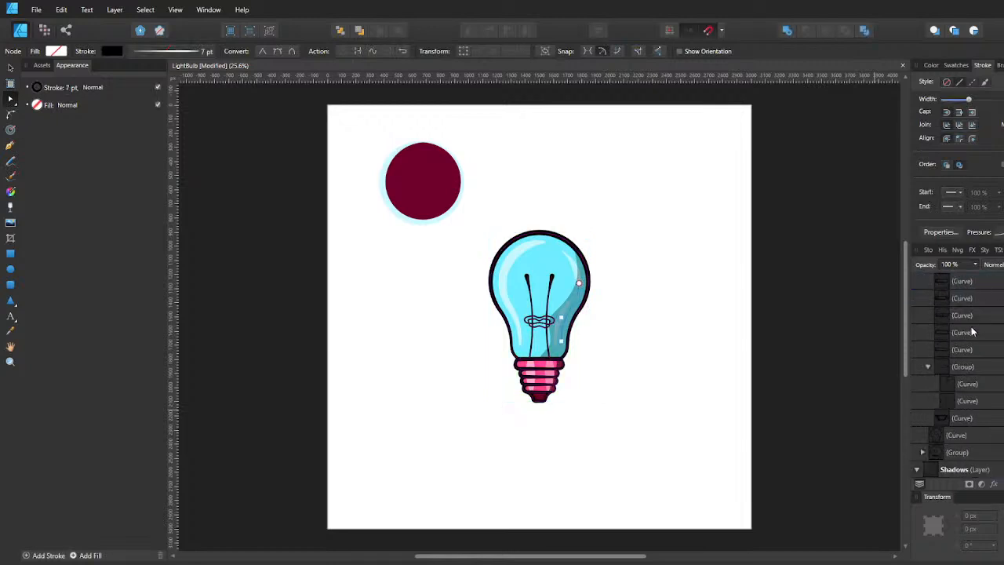
shift+click(968, 419)
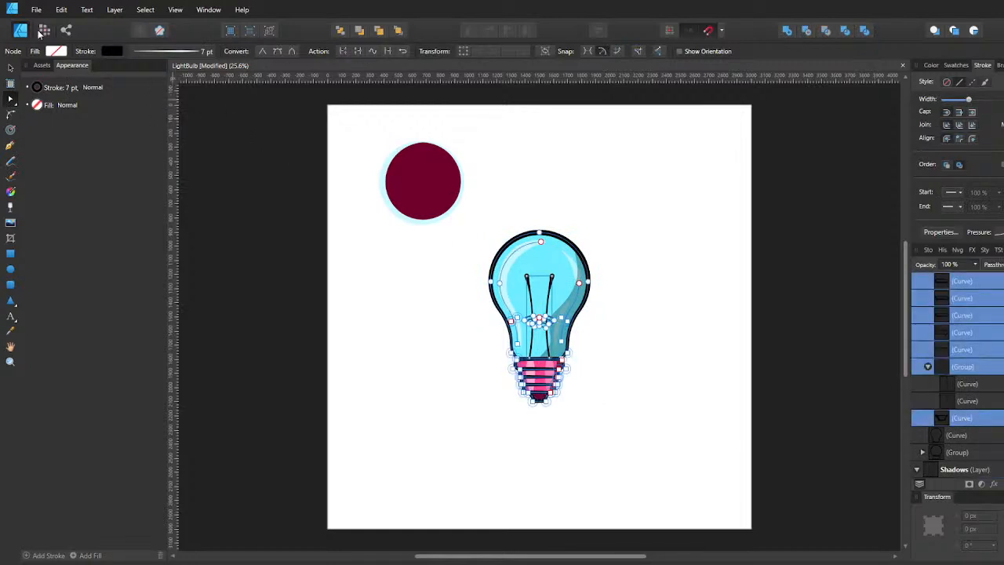
click(116, 51)
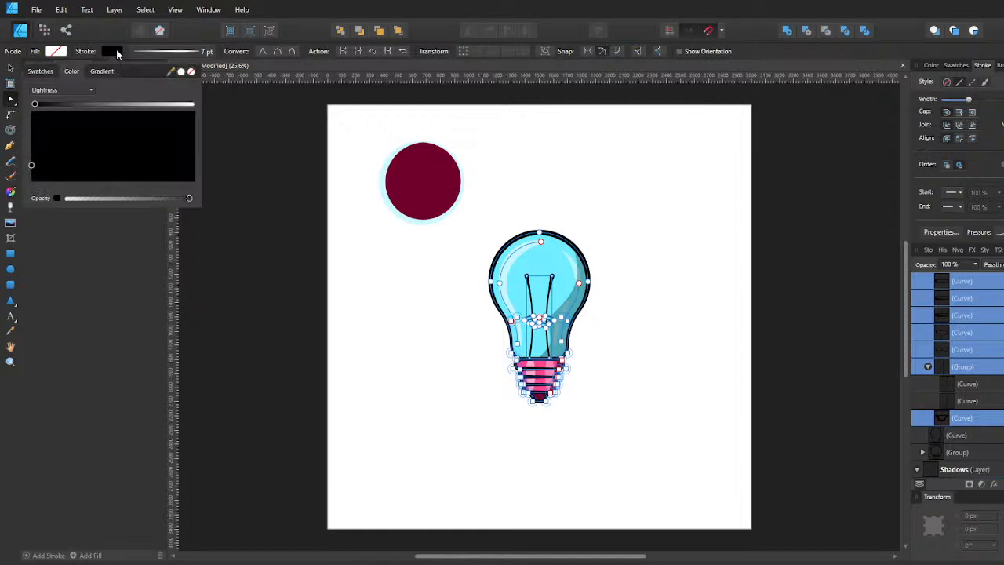
click(50, 90)
click(55, 89)
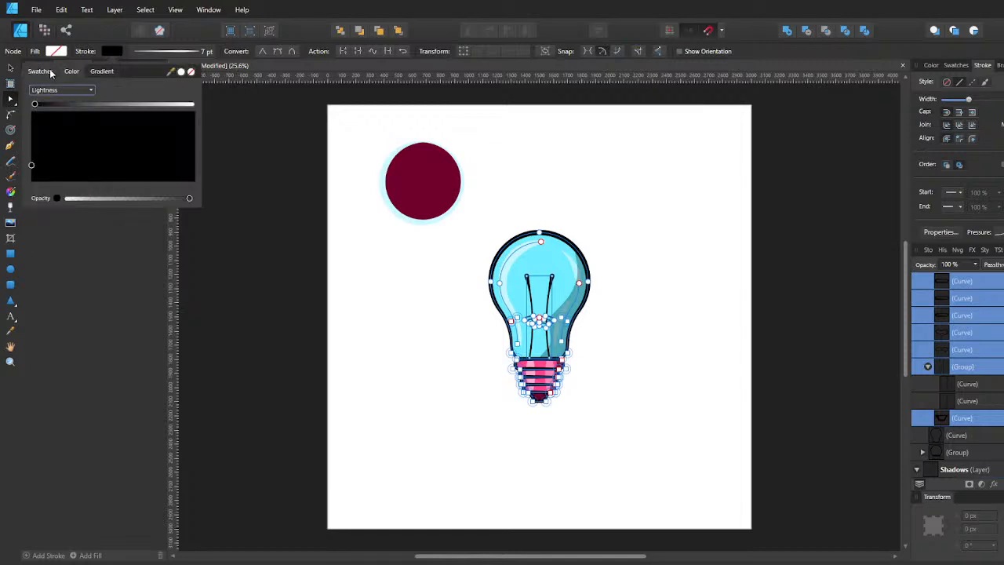
click(52, 73)
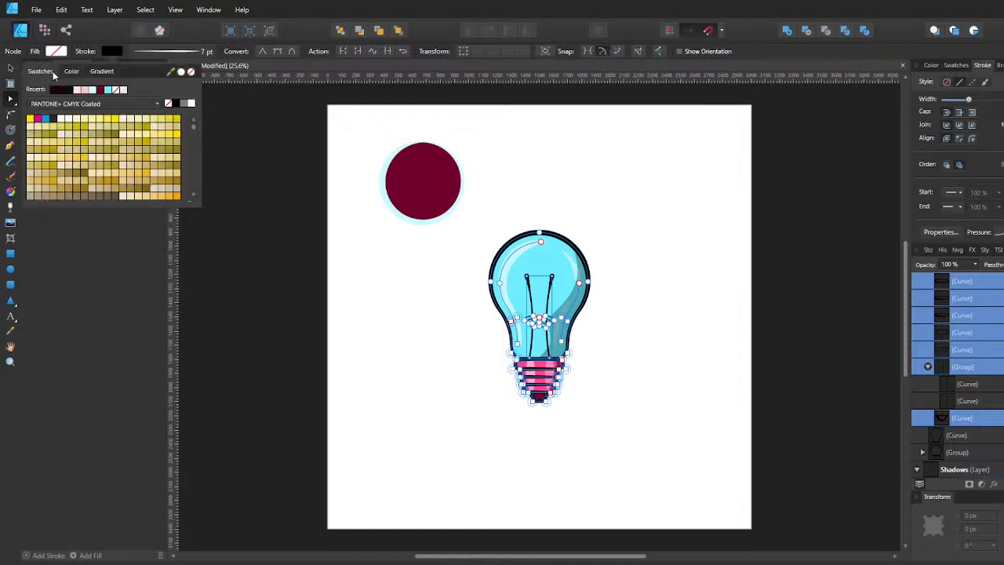
click(56, 122)
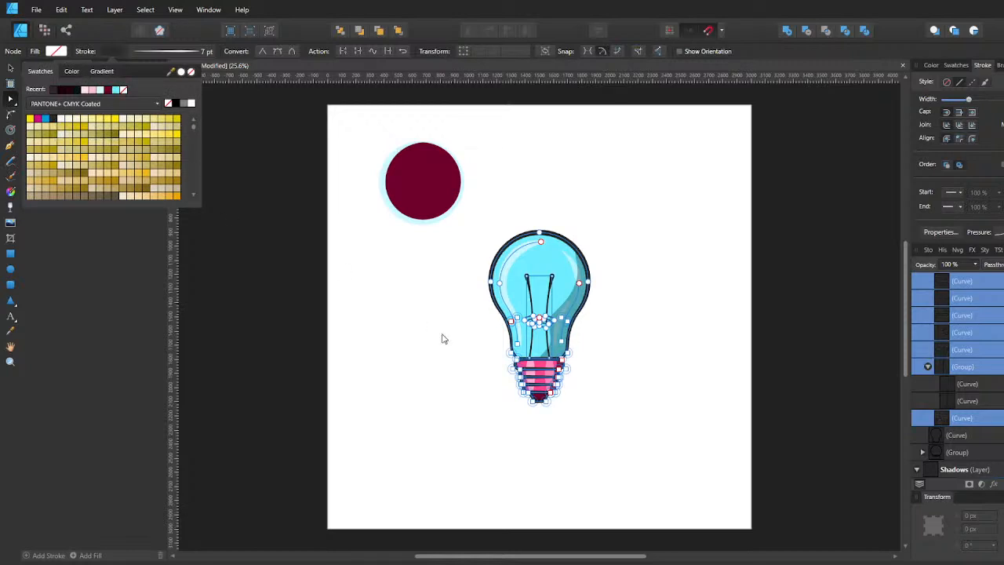
click(473, 353)
Check the recolored outlines on the base and glass up close, save the document and switch to the Move tool.
scroll(547, 325, up, 6)
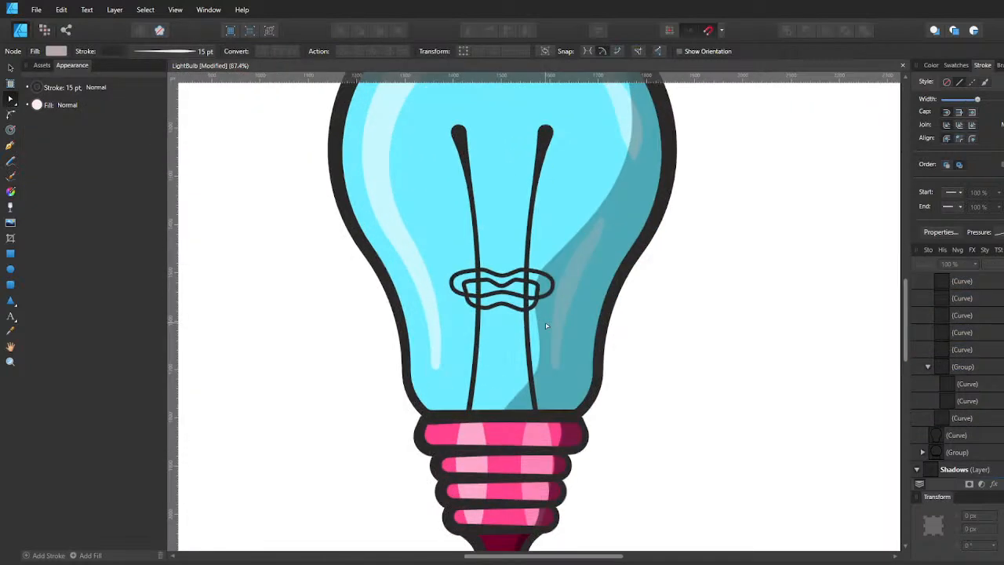
scroll(549, 328, down, 4)
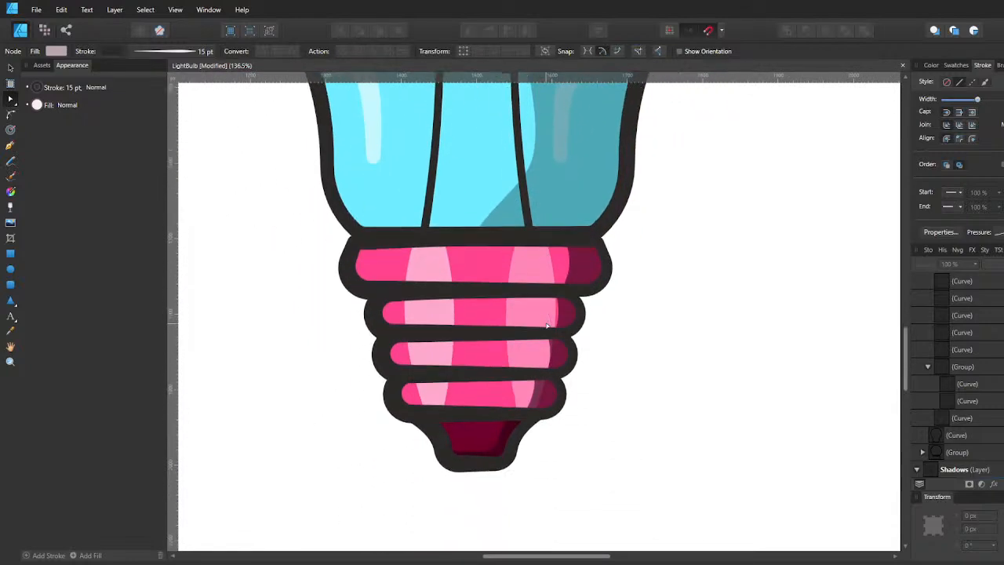
scroll(560, 331, up, 3)
scroll(563, 331, up, 6)
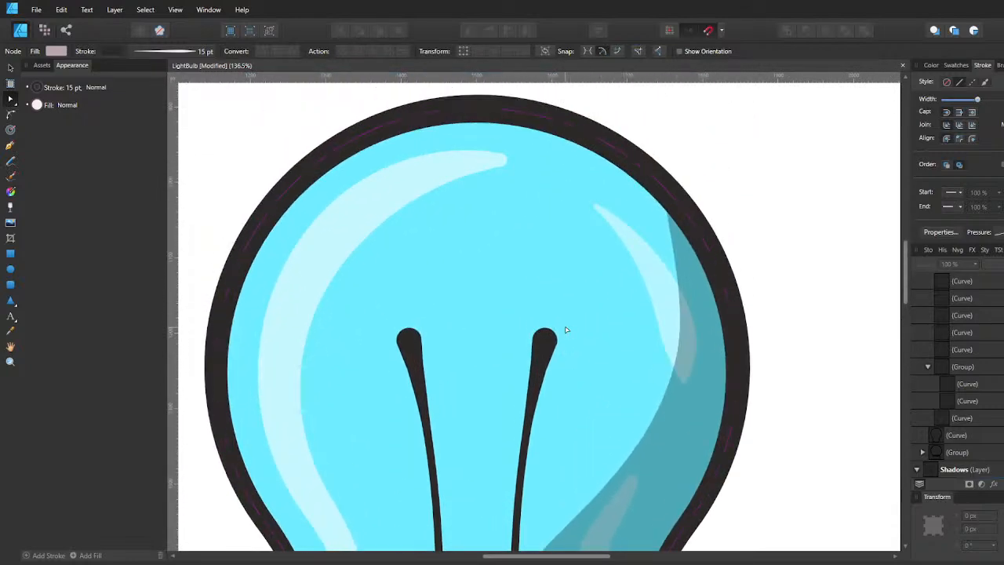
key(ctrl+0)
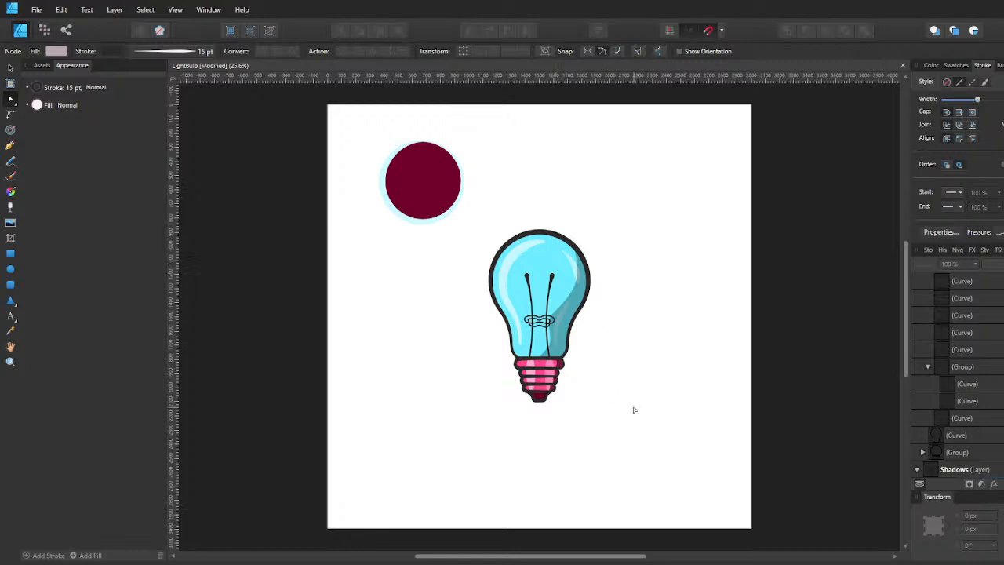
key(ctrl+s)
key(c)
key(v)
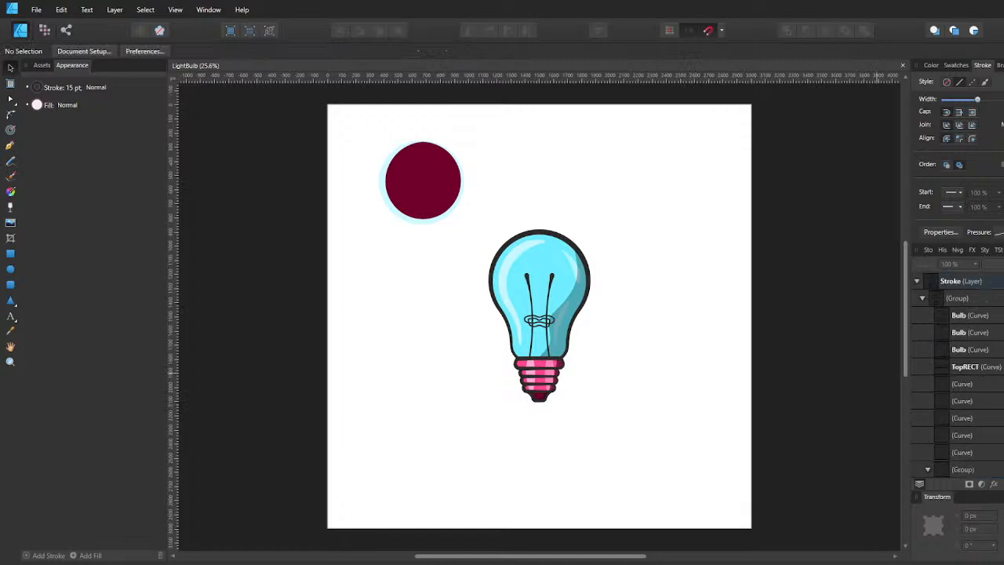
Collapse the Stroke, Shadows, Highlights and COLOR layers and leave nothing selected.
click(916, 281)
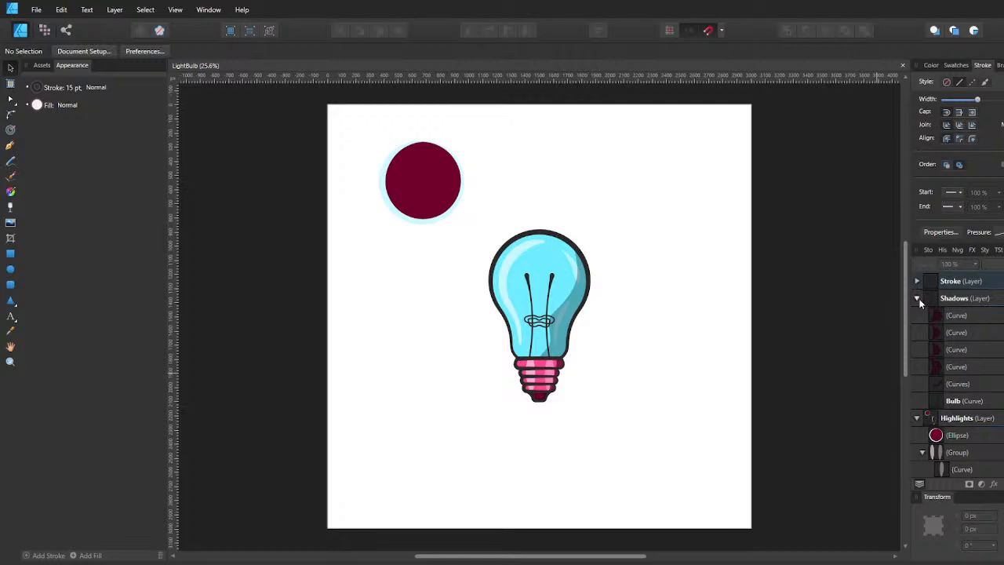
click(916, 298)
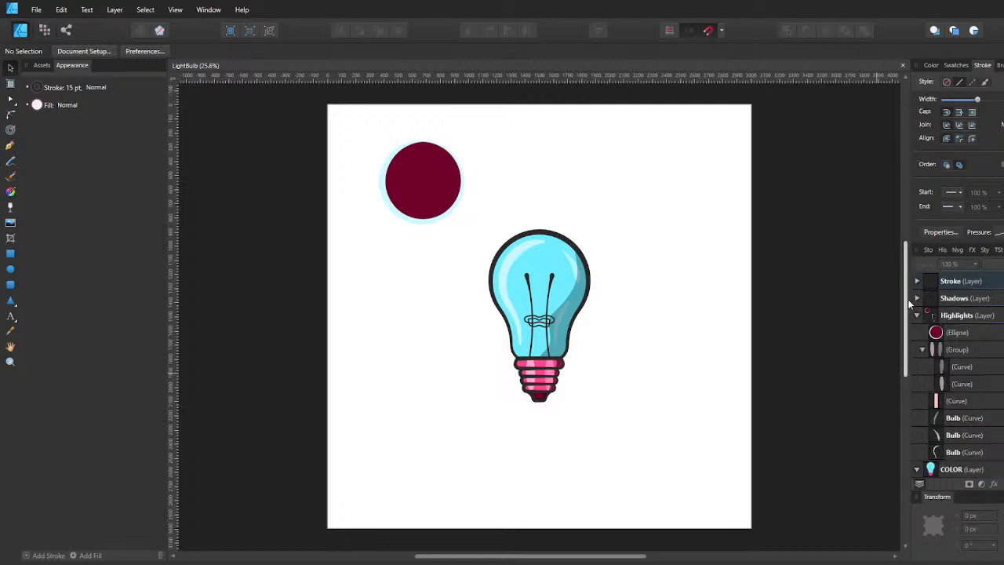
click(920, 320)
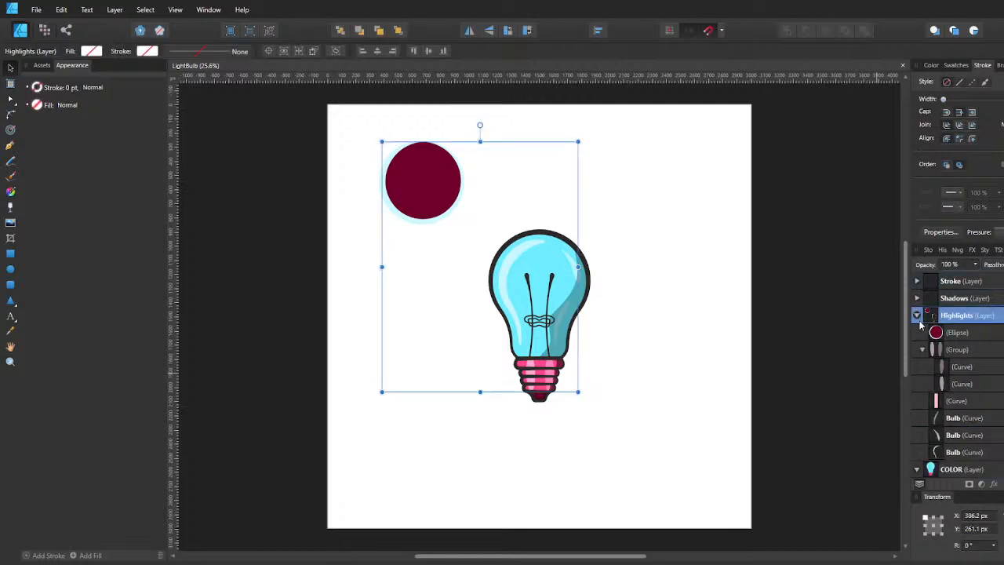
click(917, 316)
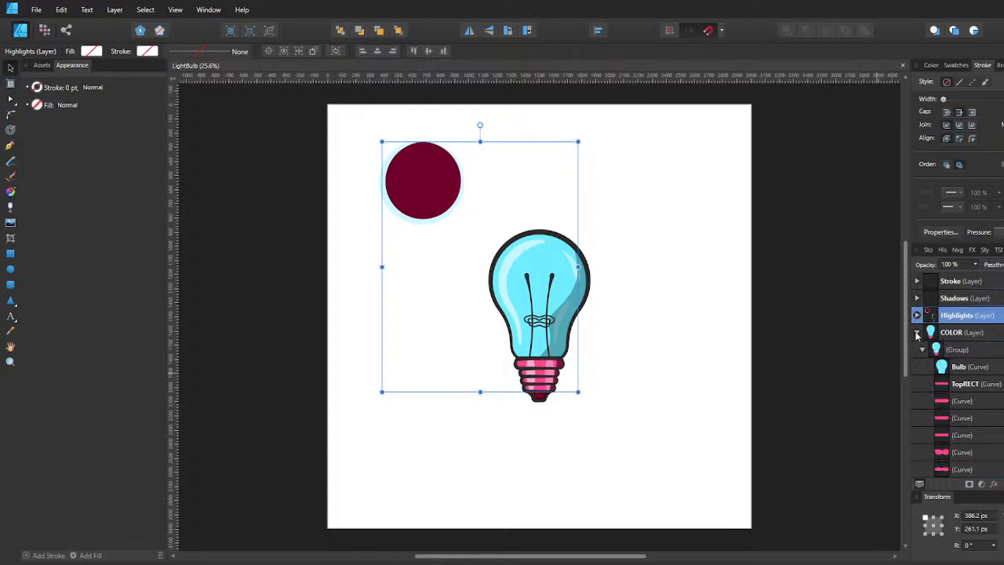
click(917, 333)
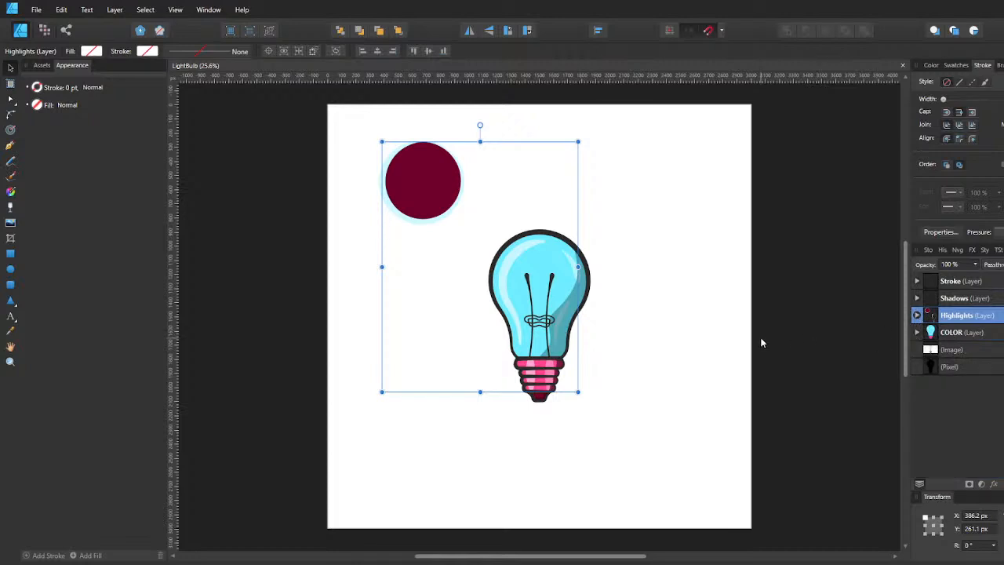
click(632, 361)
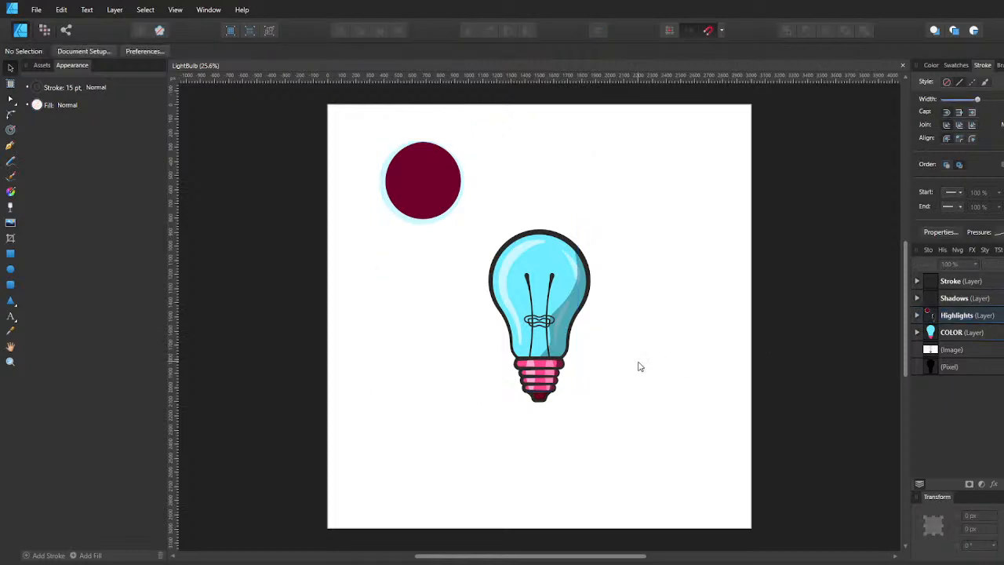